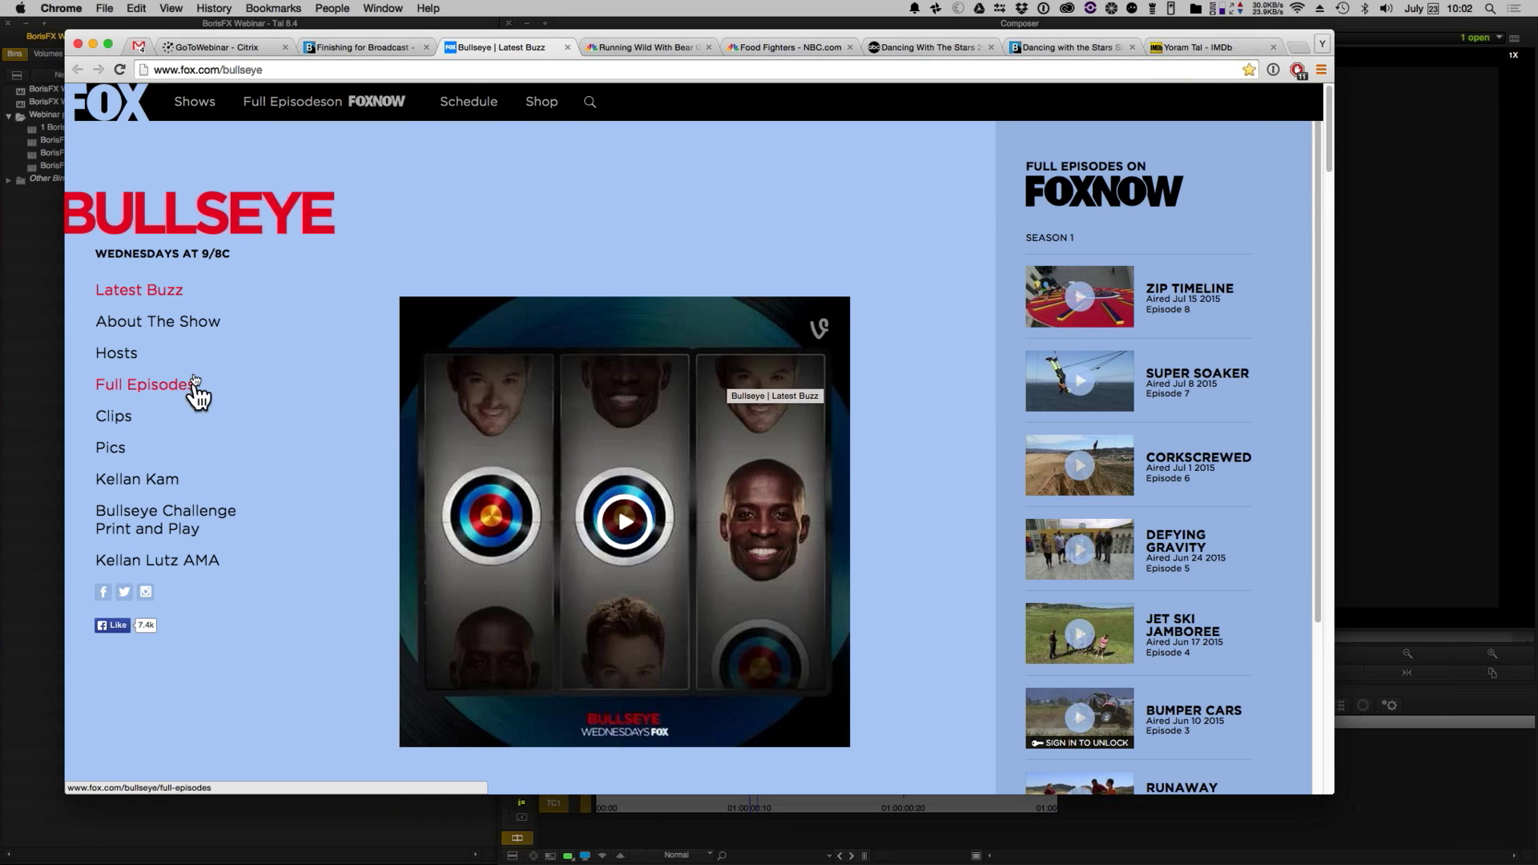
# - Browse the pages for Running Wild, Food Fighters and Dancing with the Stars, and the Boris FX customer story
pyautogui.hotkey('ctrl', 'Tab')
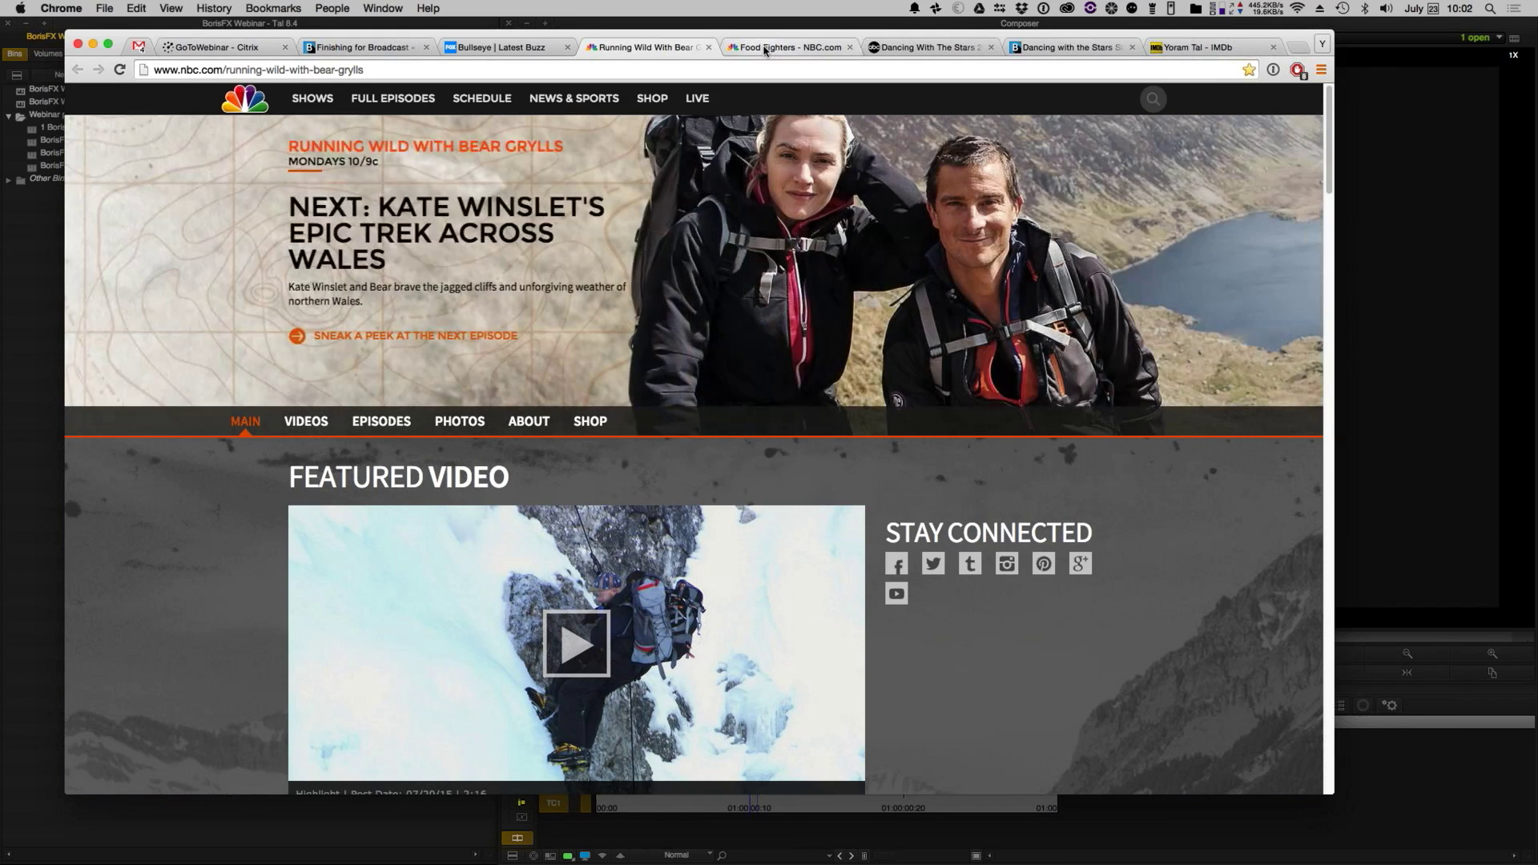
pyautogui.hotkey('ctrl', 'Tab')
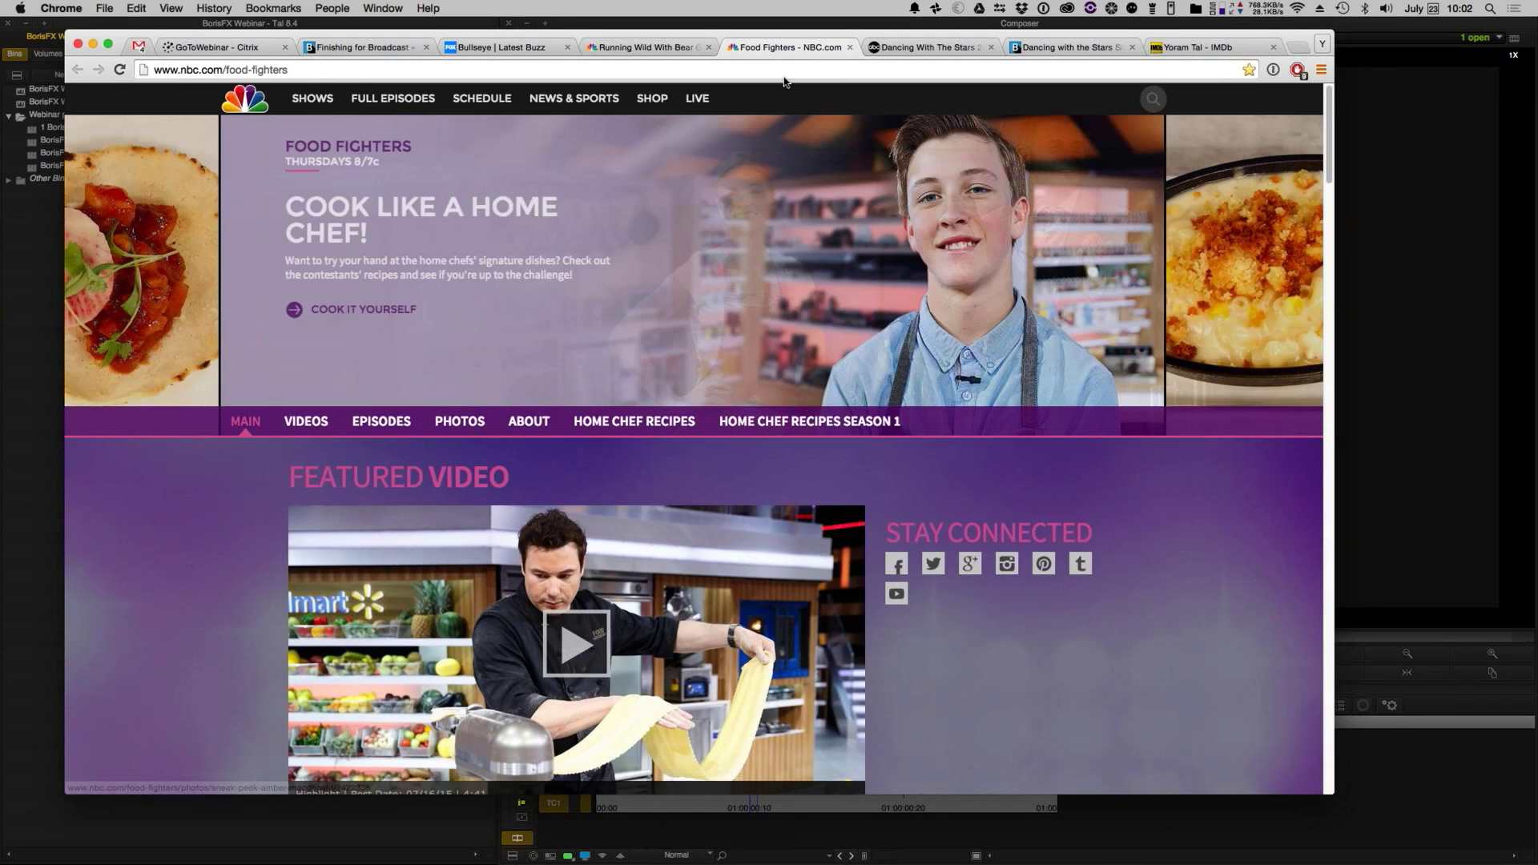
pyautogui.hotkey('ctrl', 'Tab')
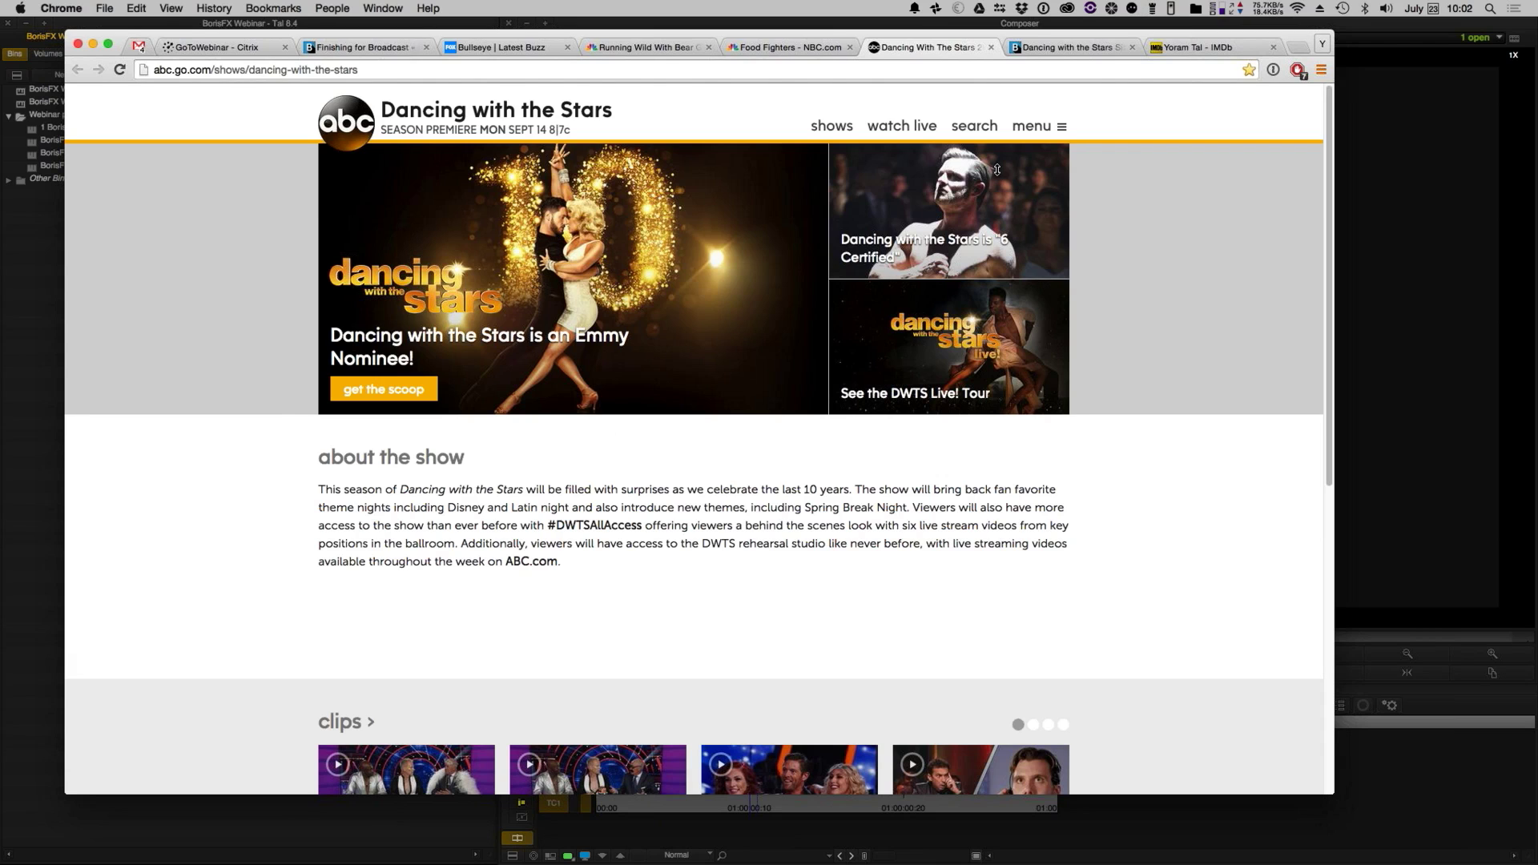
pyautogui.click(1069, 47)
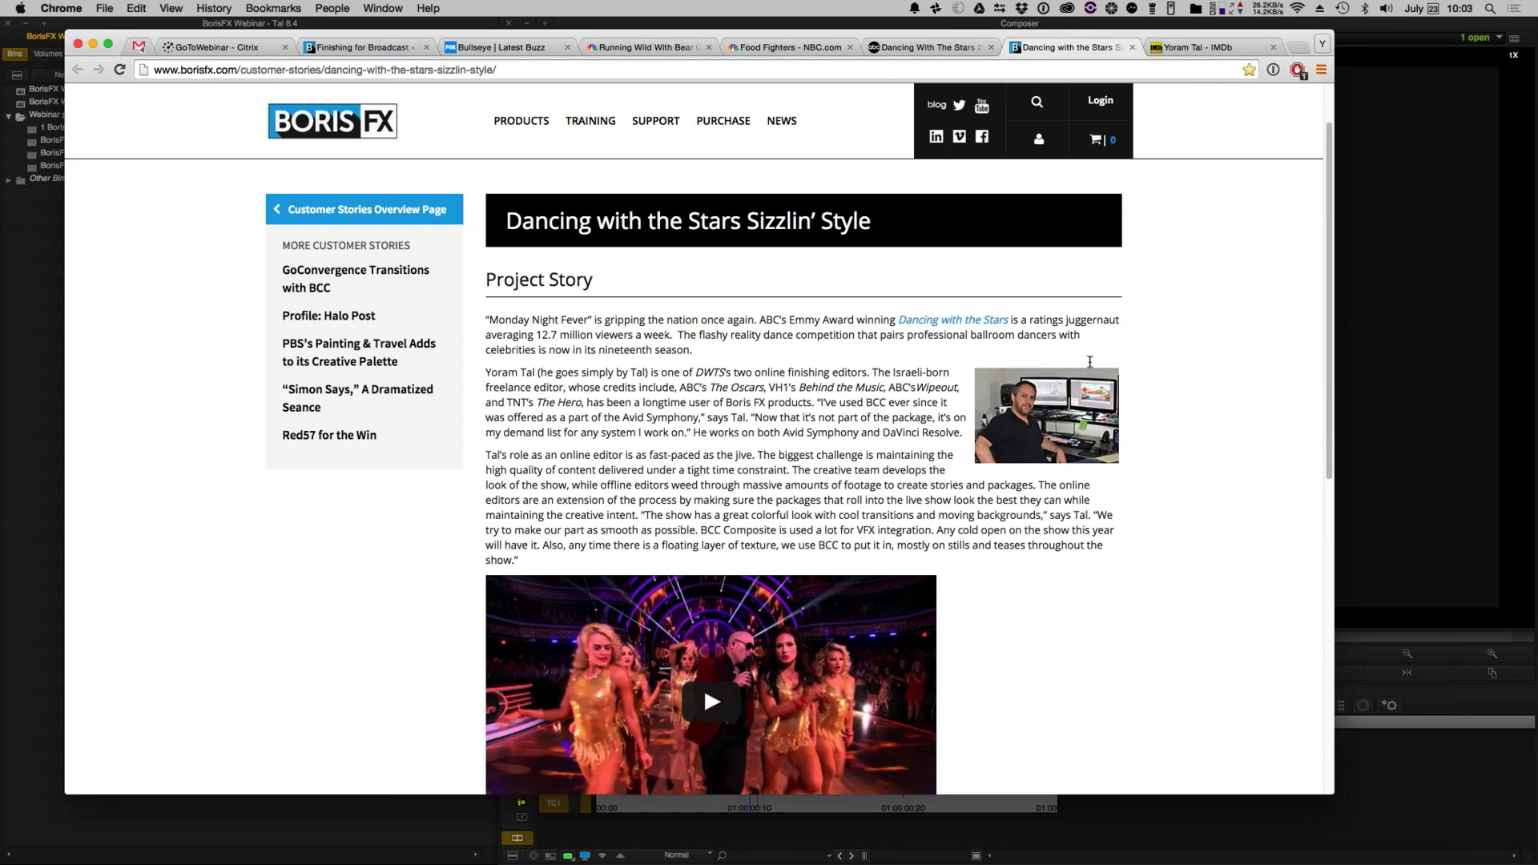
# - Review the editor's IMDb filmography and minimize the browser to switch to Avid Media Composer
pyautogui.click(1195, 49)
pyautogui.scroll(15, 978, 233)
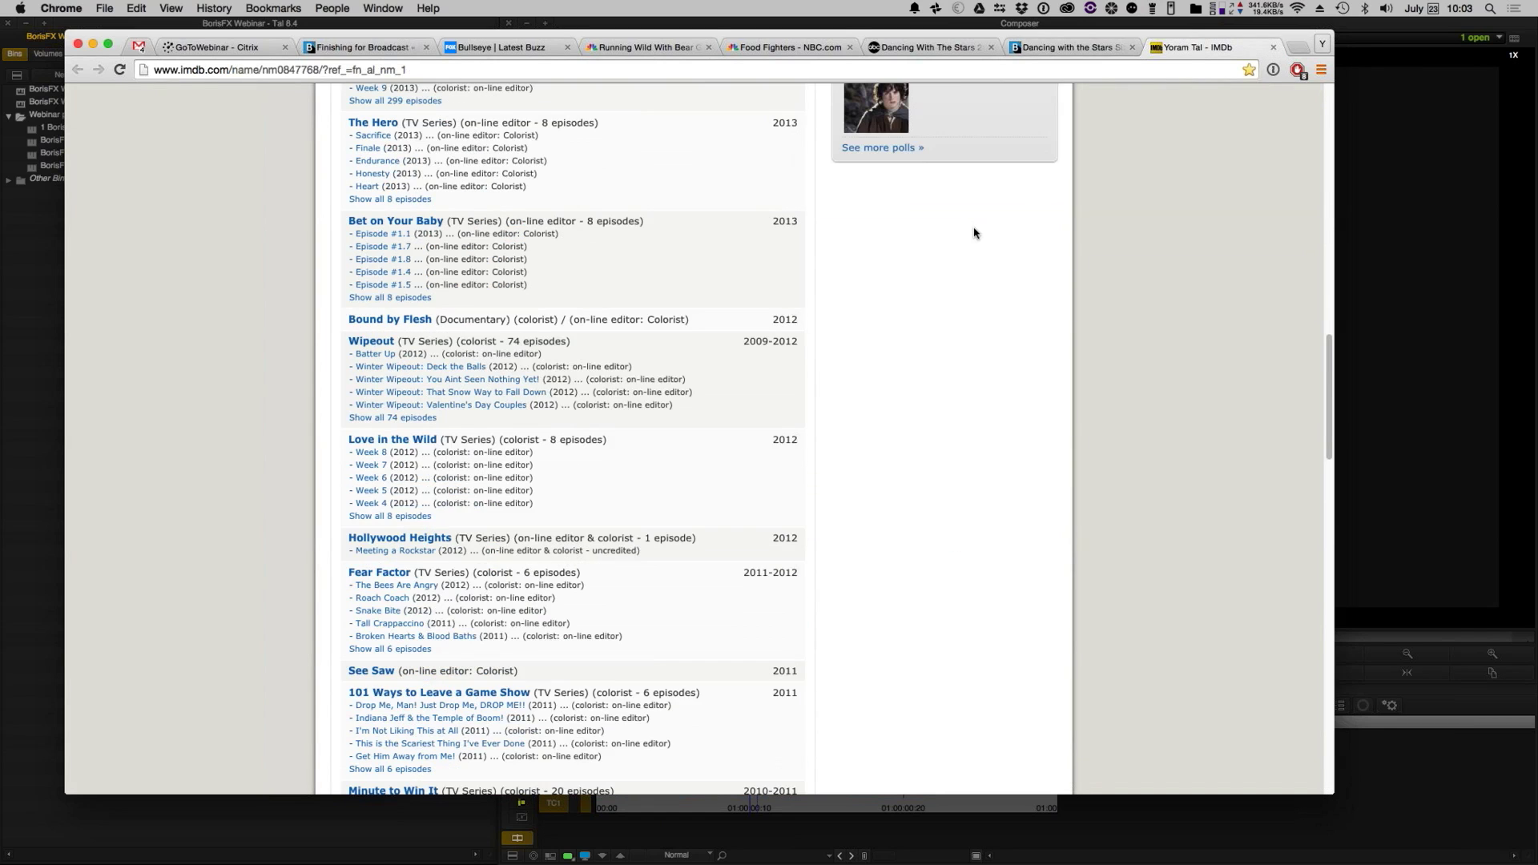
pyautogui.scroll(3, 579, 449)
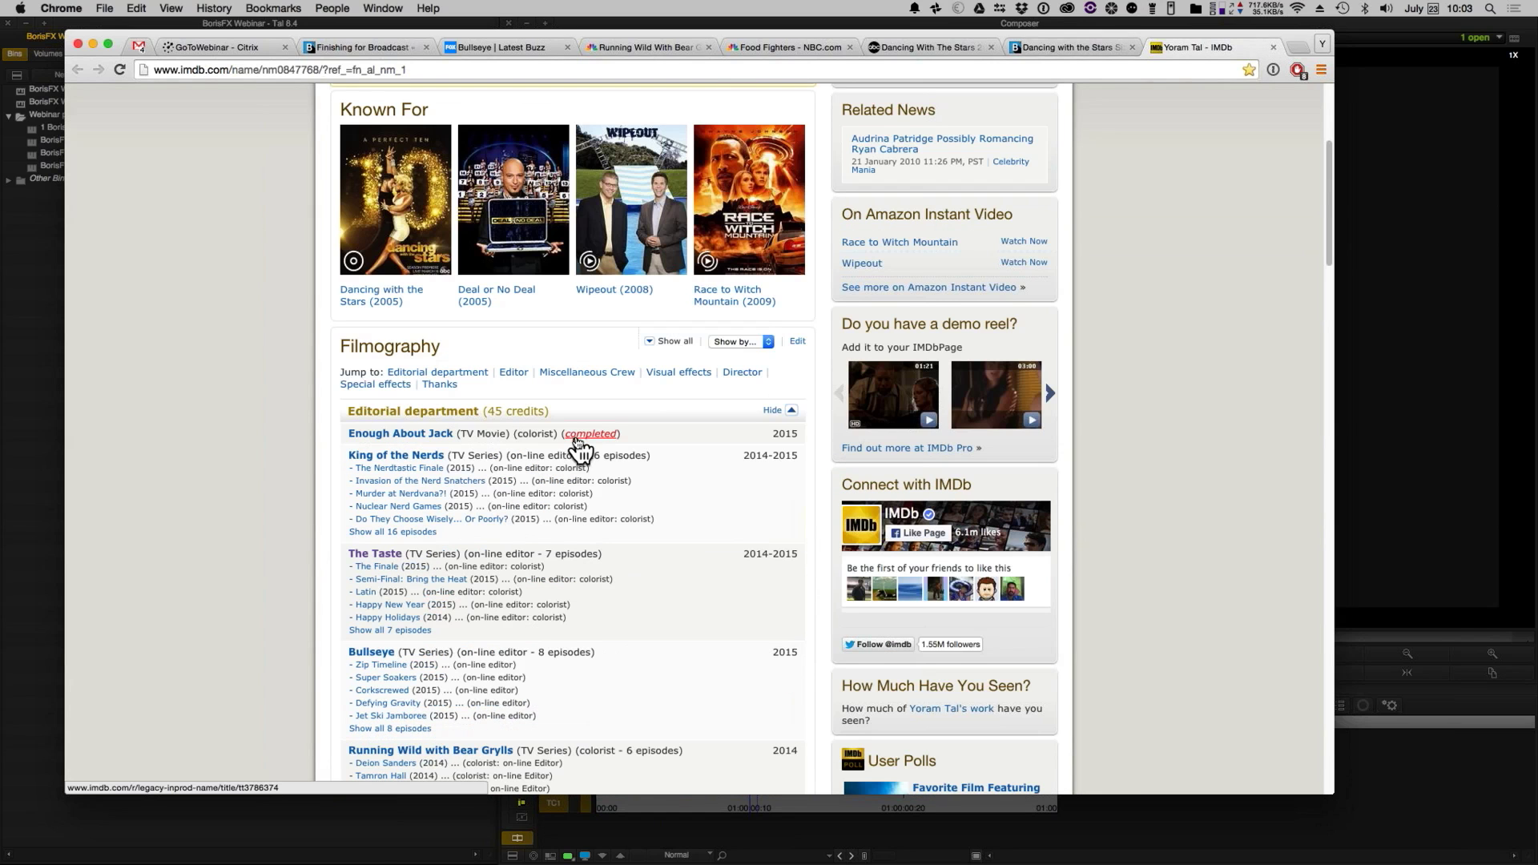
pyautogui.scroll(-6, 577, 449)
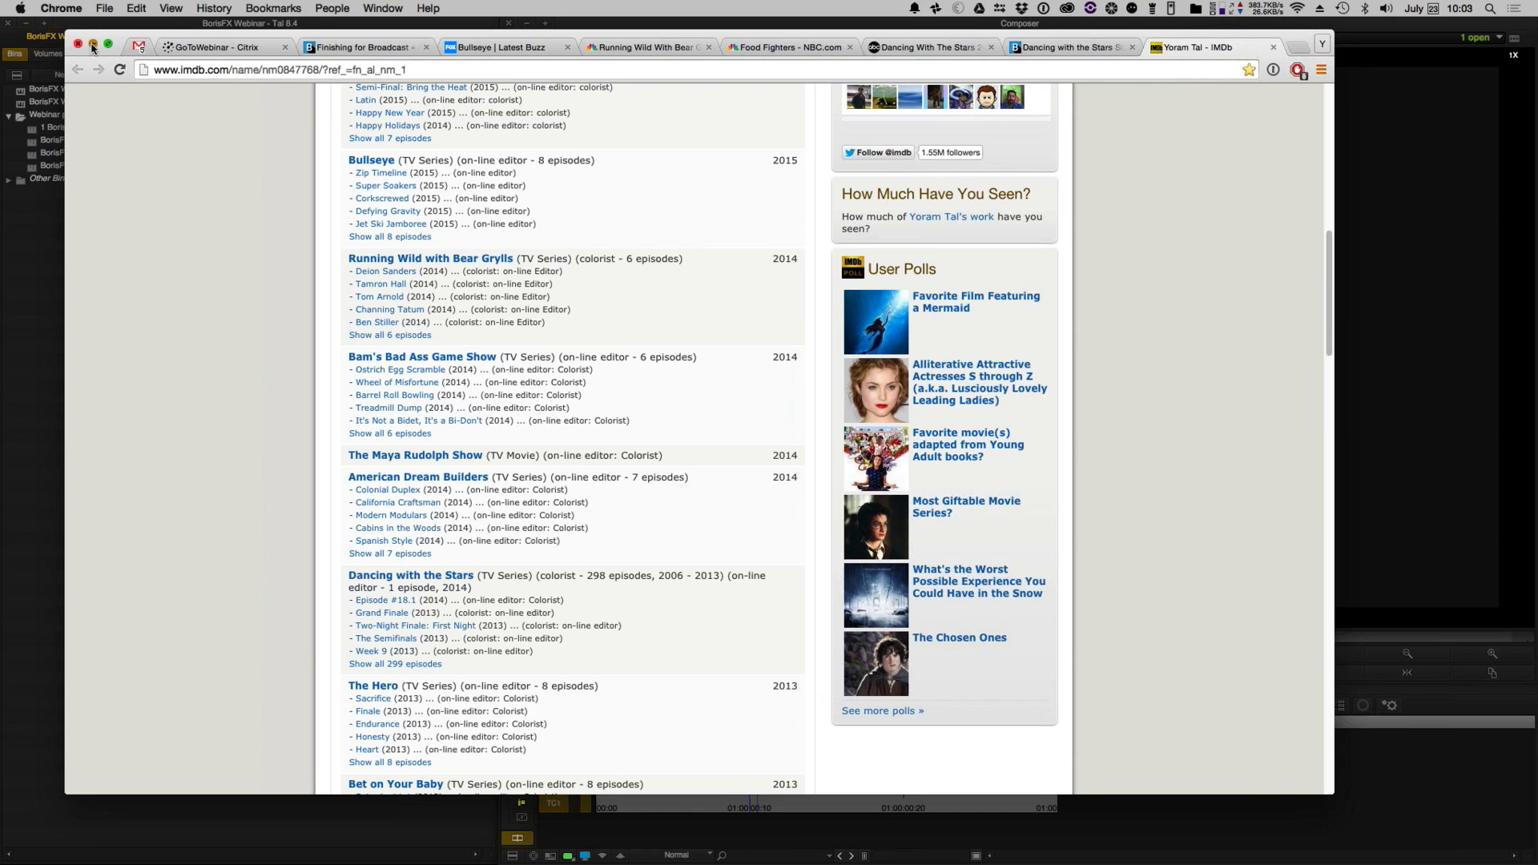
pyautogui.click(92, 46)
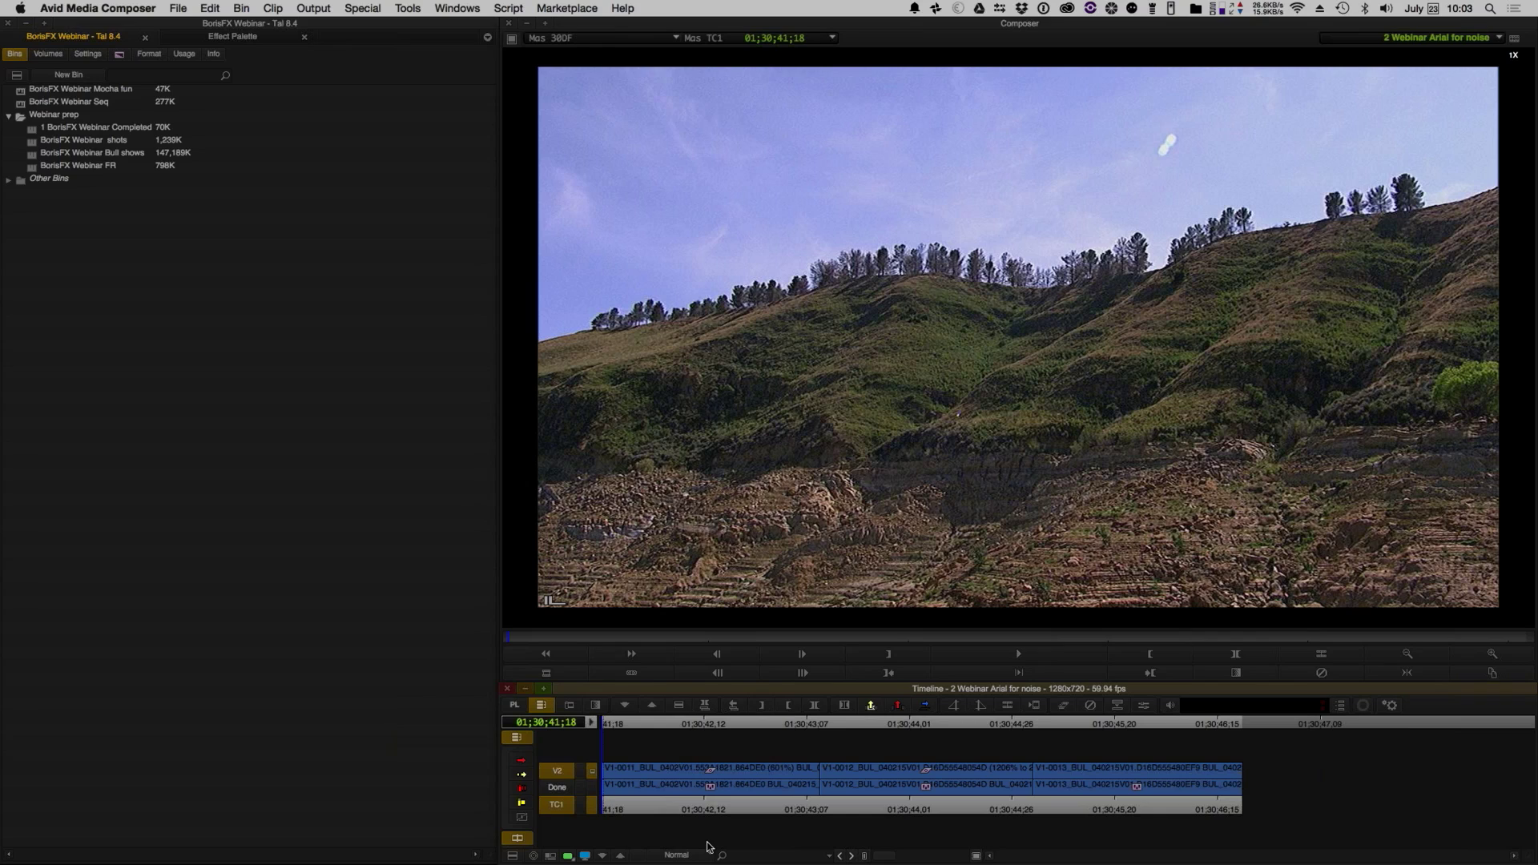
# - Play the aerial sequence to its end and inspect the noise on the platform's corner at 4X magnification
pyautogui.press('space')
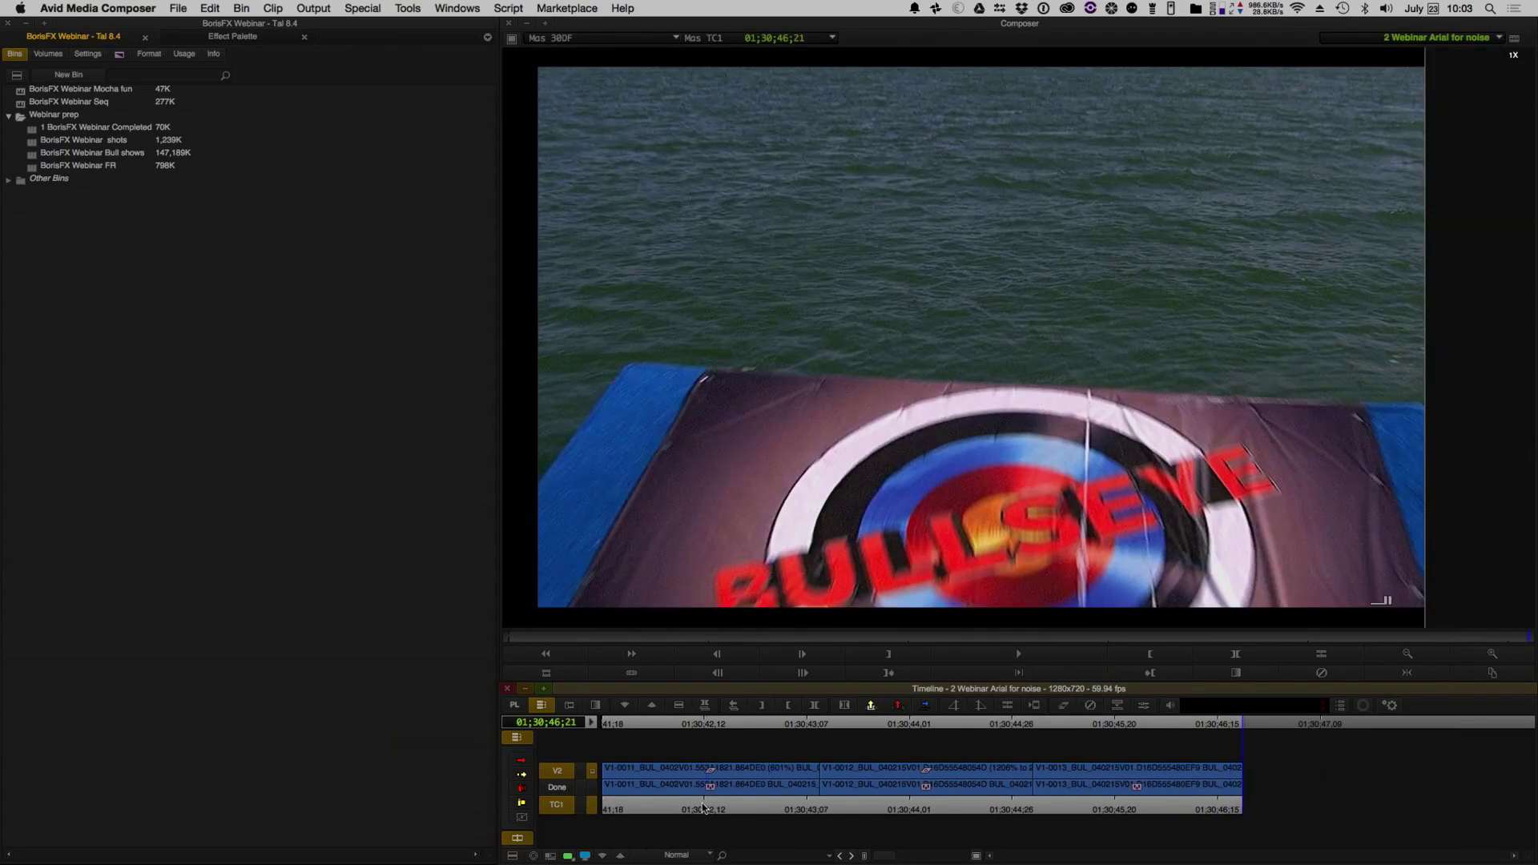
pyautogui.click(702, 808)
pyautogui.moveTo(697, 805); pyautogui.dragTo(1243, 783)
pyautogui.click(1492, 654)
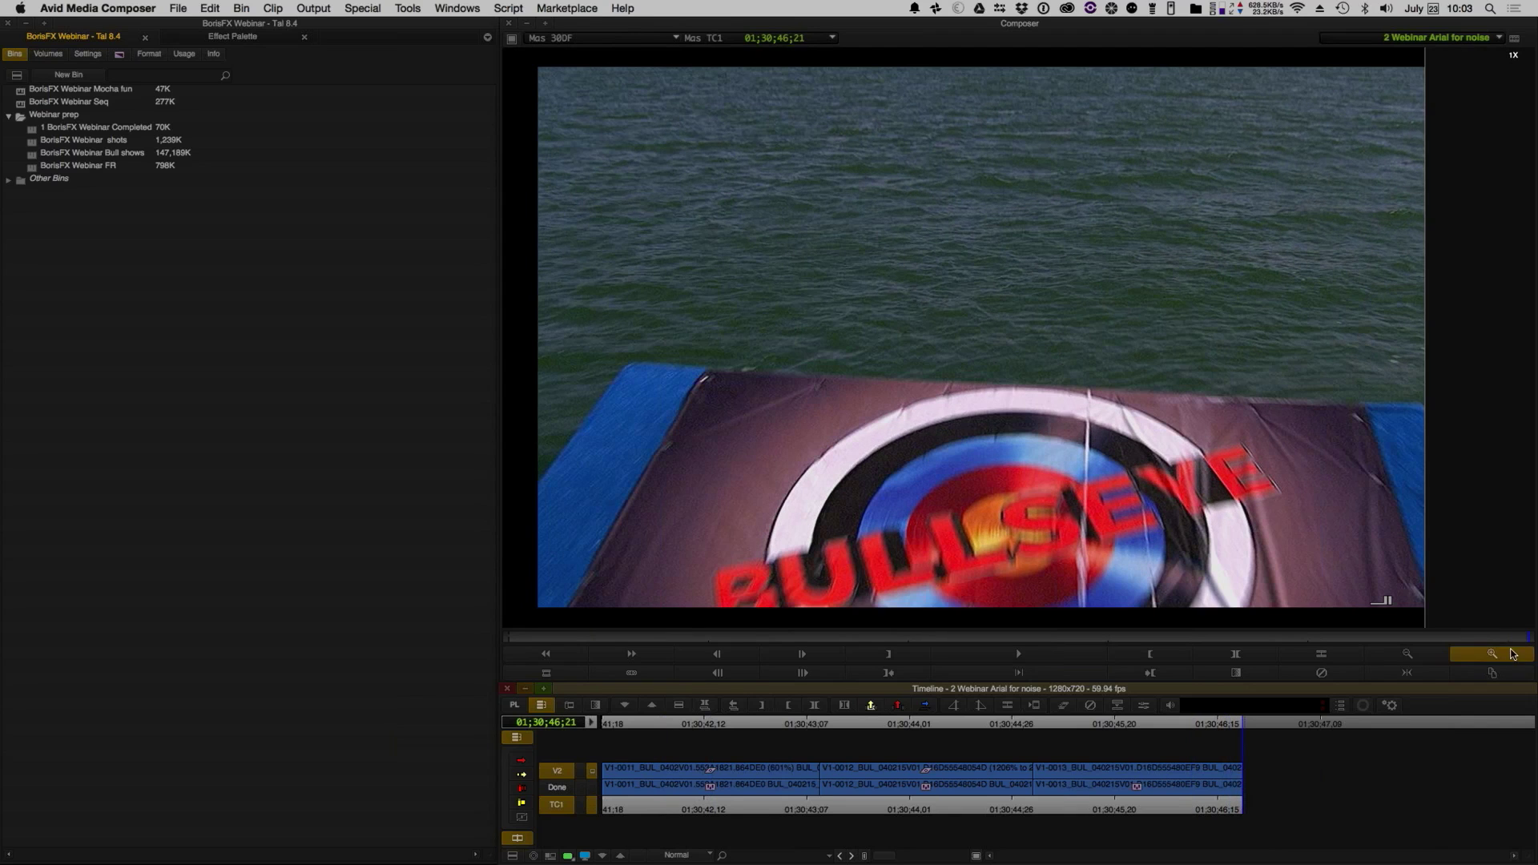
pyautogui.click(1501, 657)
pyautogui.click(1501, 657)
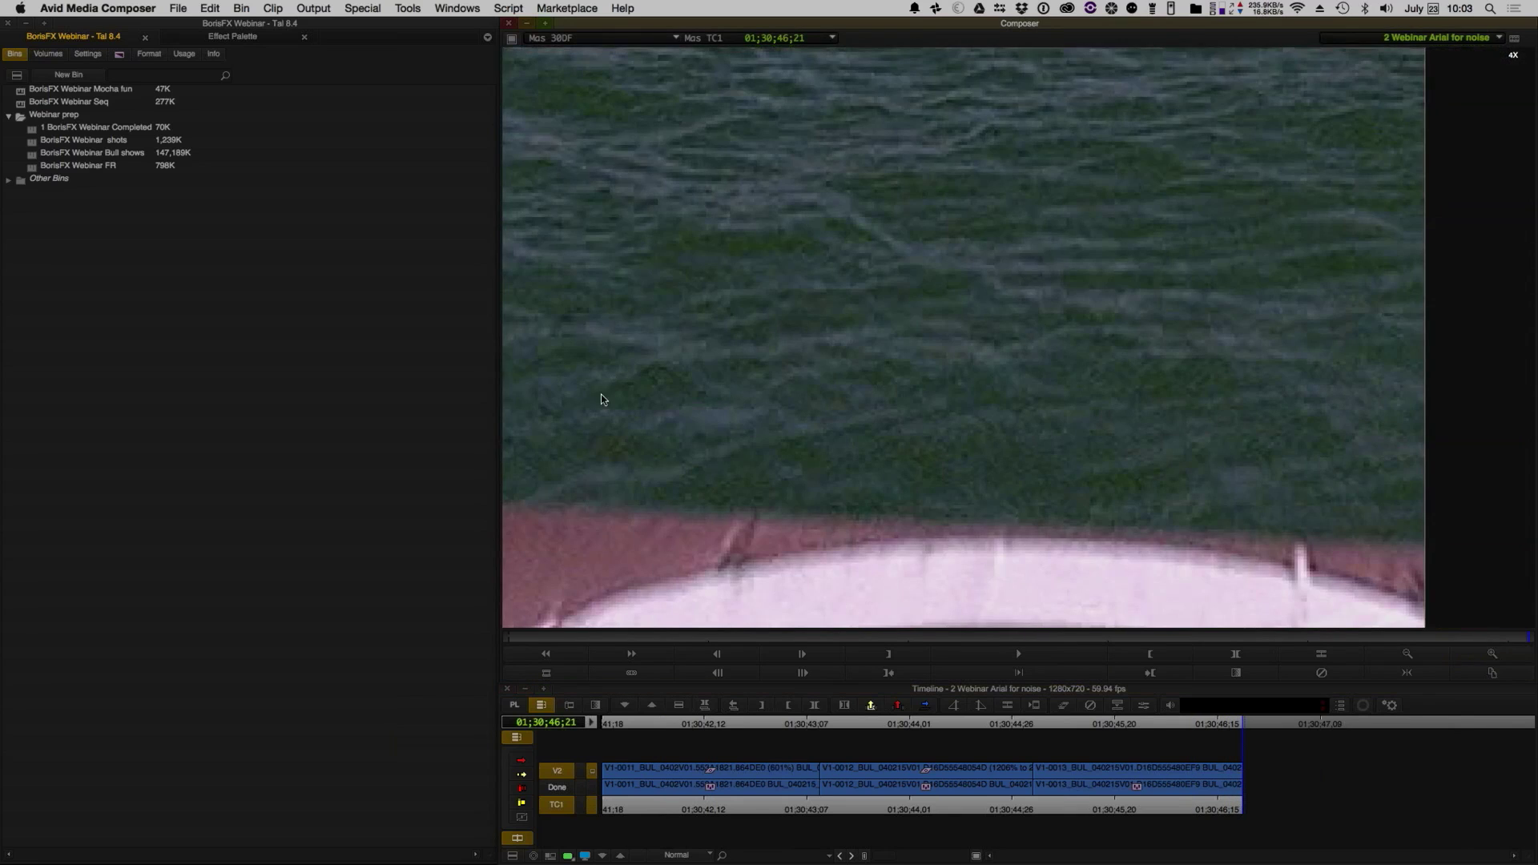
pyautogui.moveTo(1401, 216); pyautogui.dragTo(825, 267)
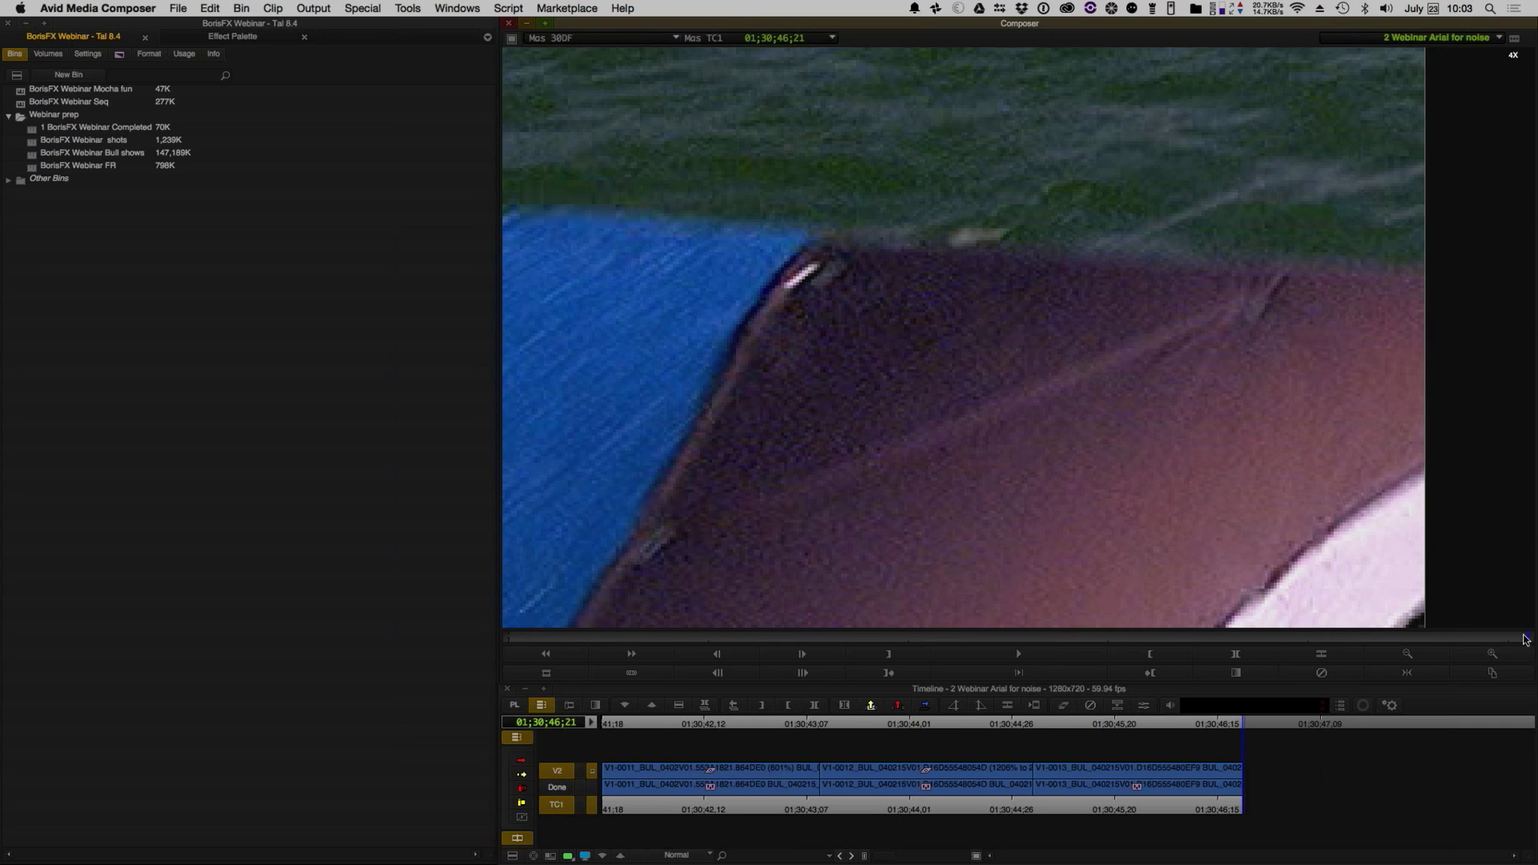
# - Return the monitor to a full-frame view and go to frame 01;30;46;19 near the sequence's end
pyautogui.click(1415, 658)
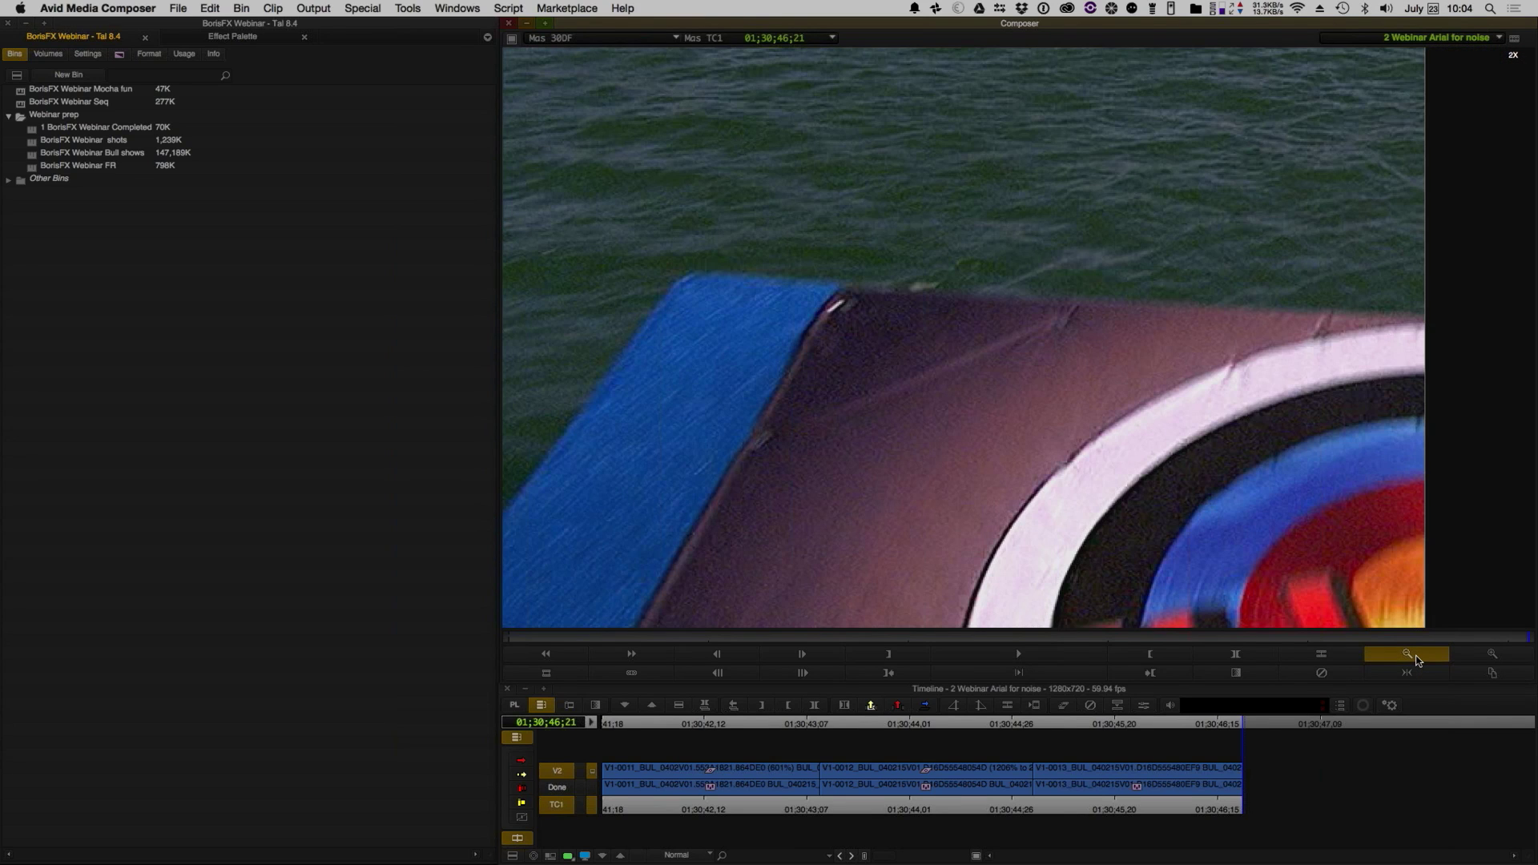
pyautogui.click(1415, 659)
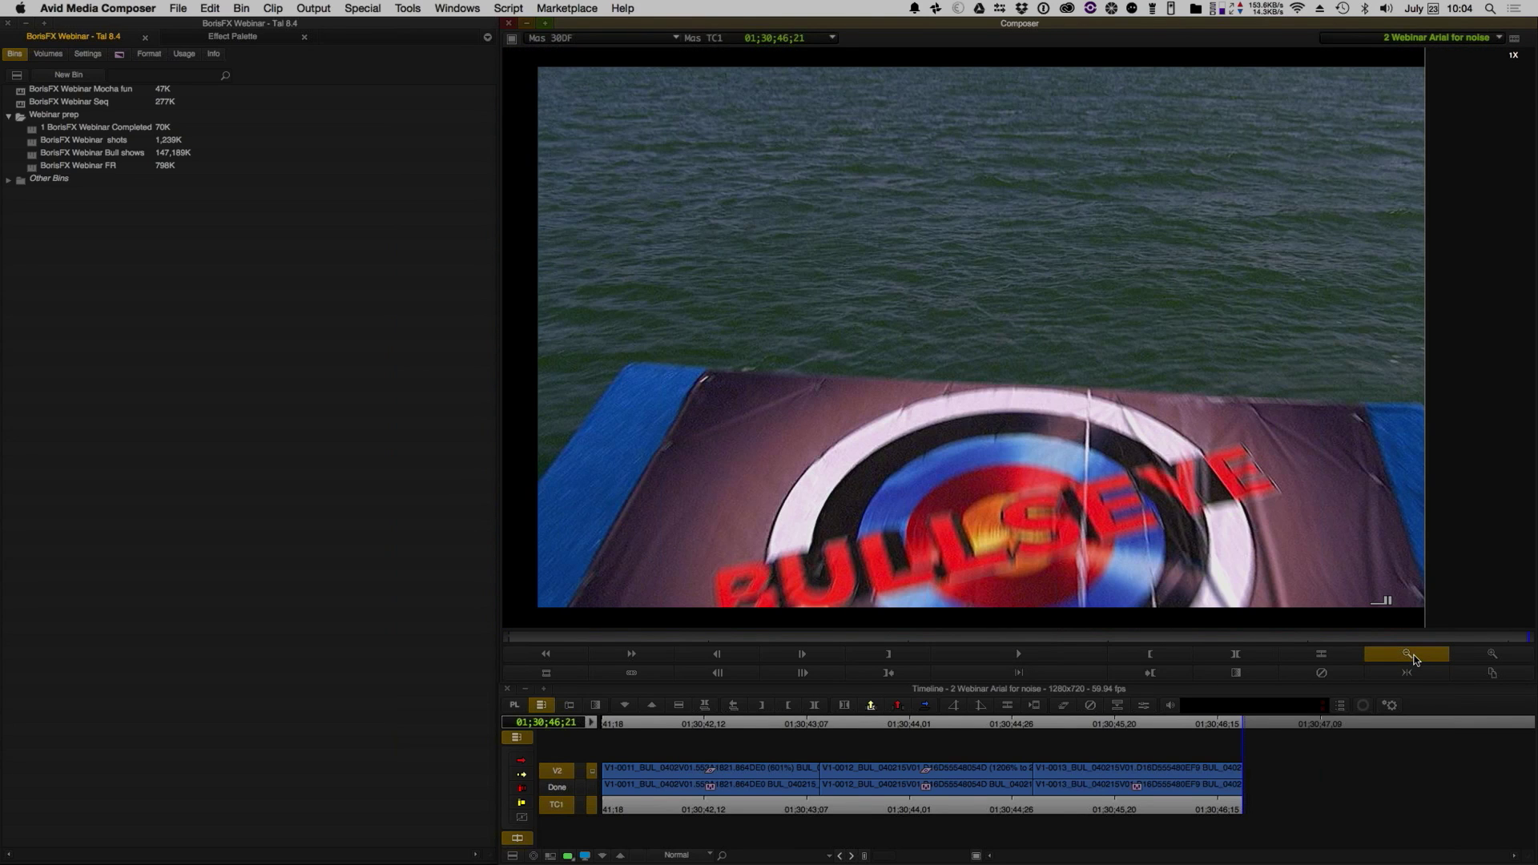
pyautogui.click(1415, 658)
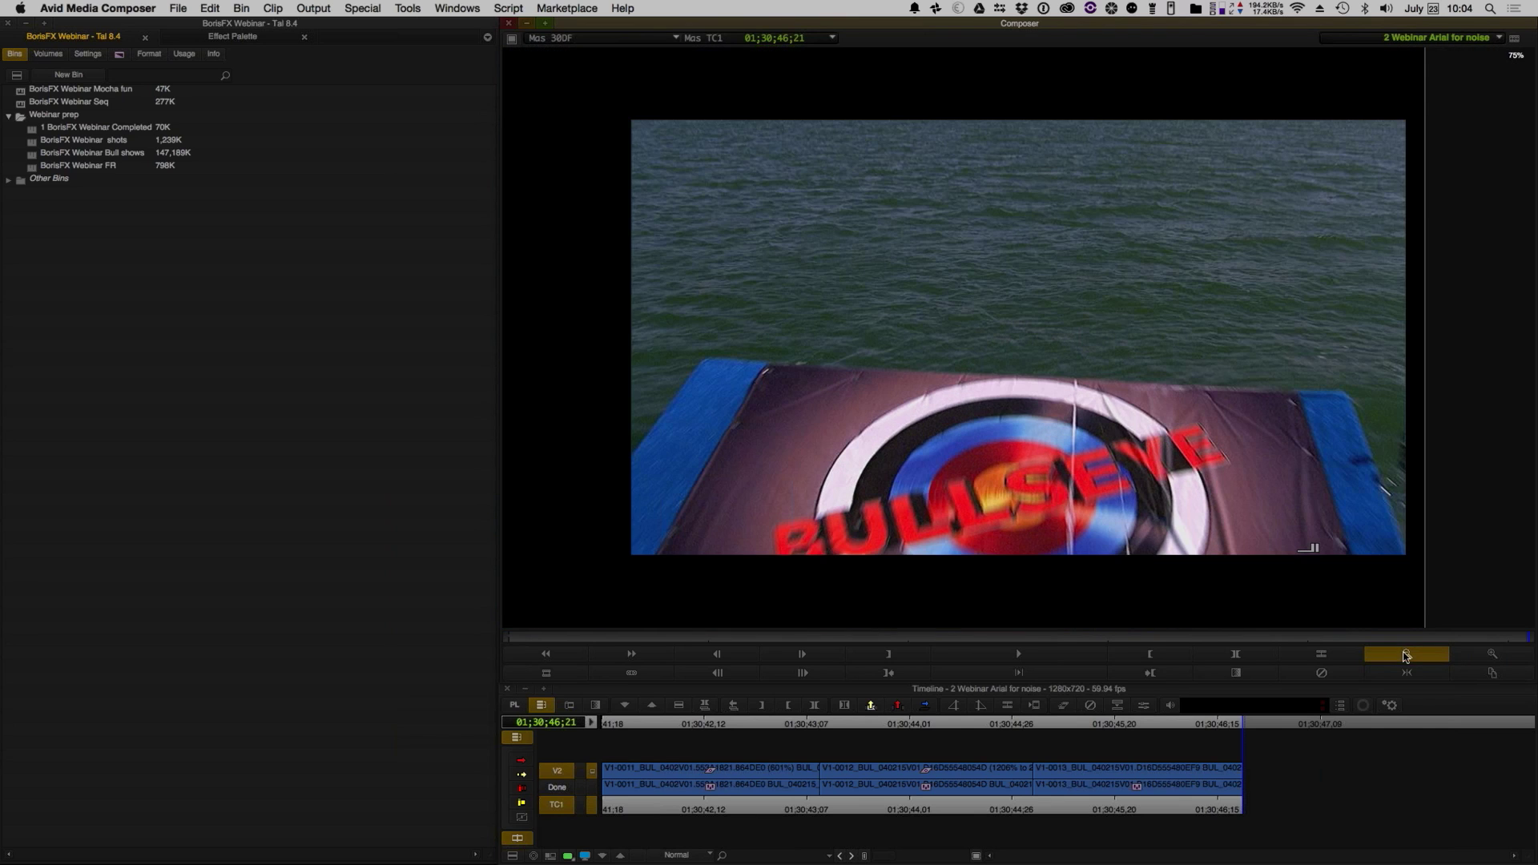
pyautogui.click(1416, 657)
pyautogui.click(1506, 658)
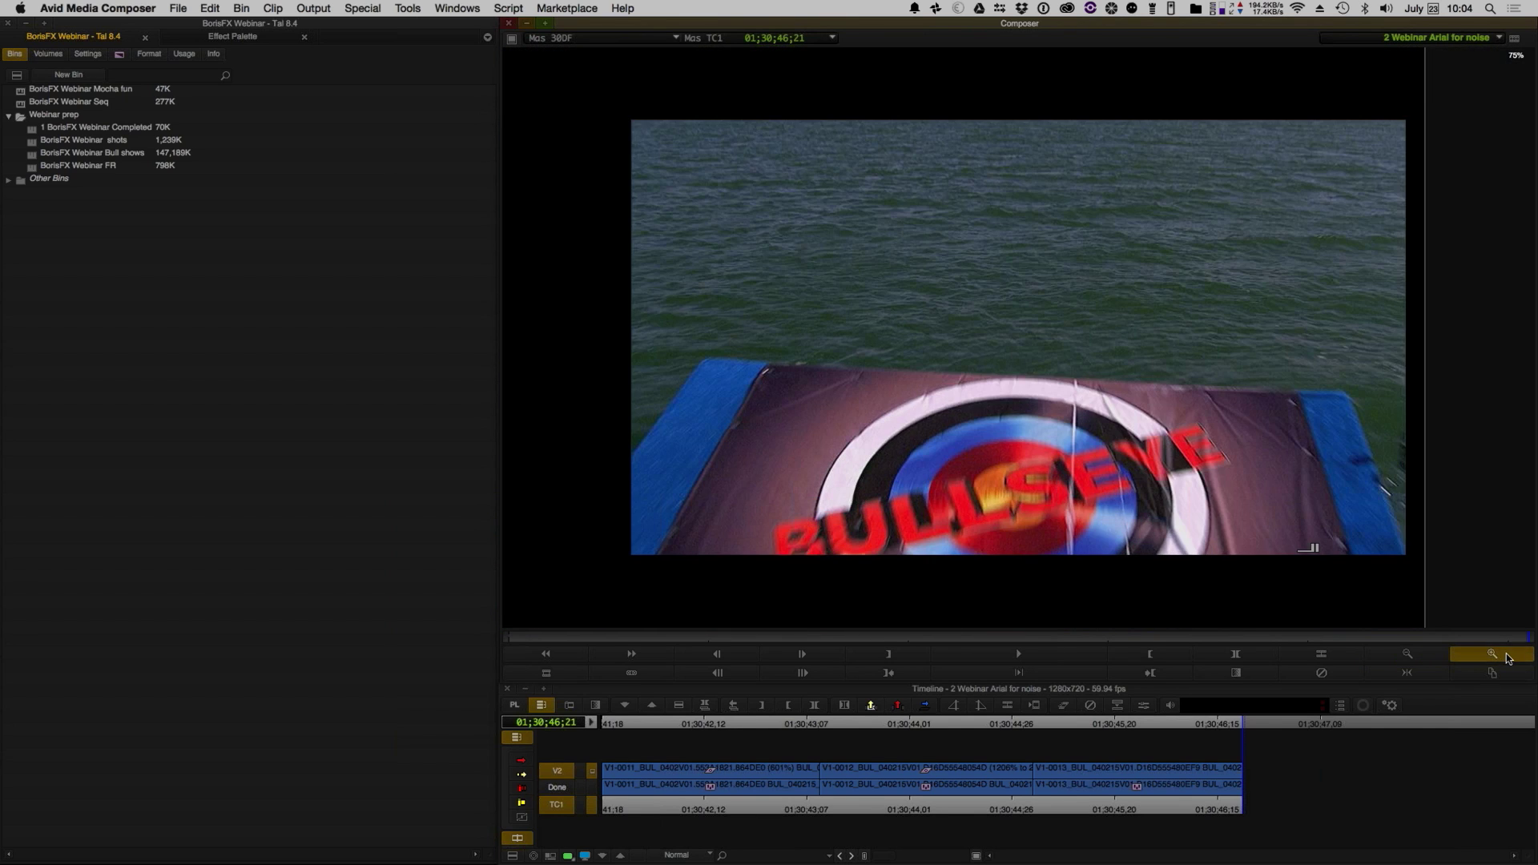
pyautogui.click(1506, 658)
pyautogui.click(1506, 658)
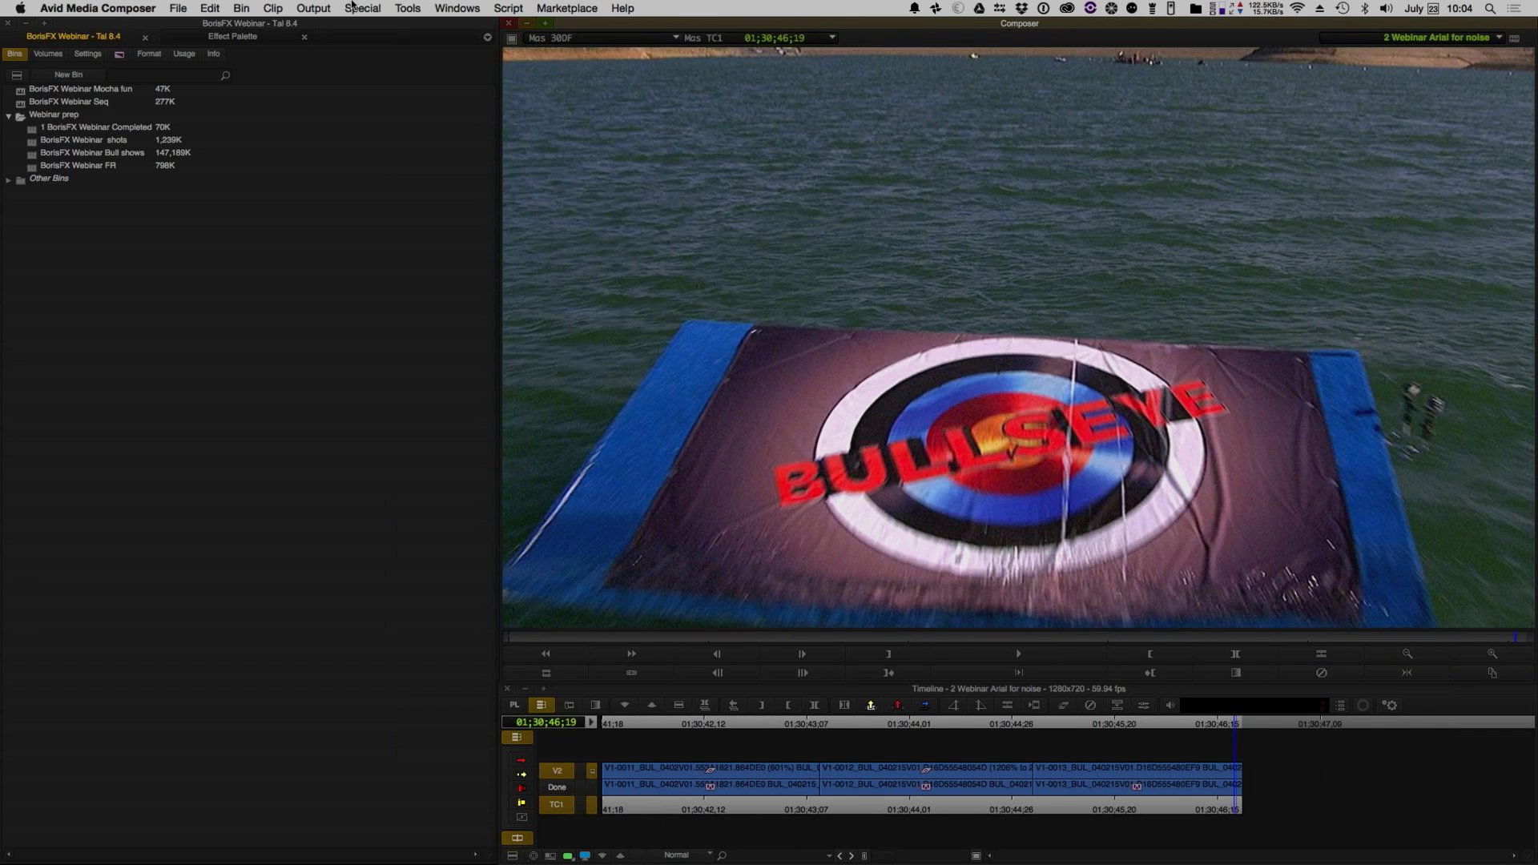
# - Apply BCC Noise Reduction from the BCC Image Restoration category to the last clip on V2
pyautogui.click(120, 55)
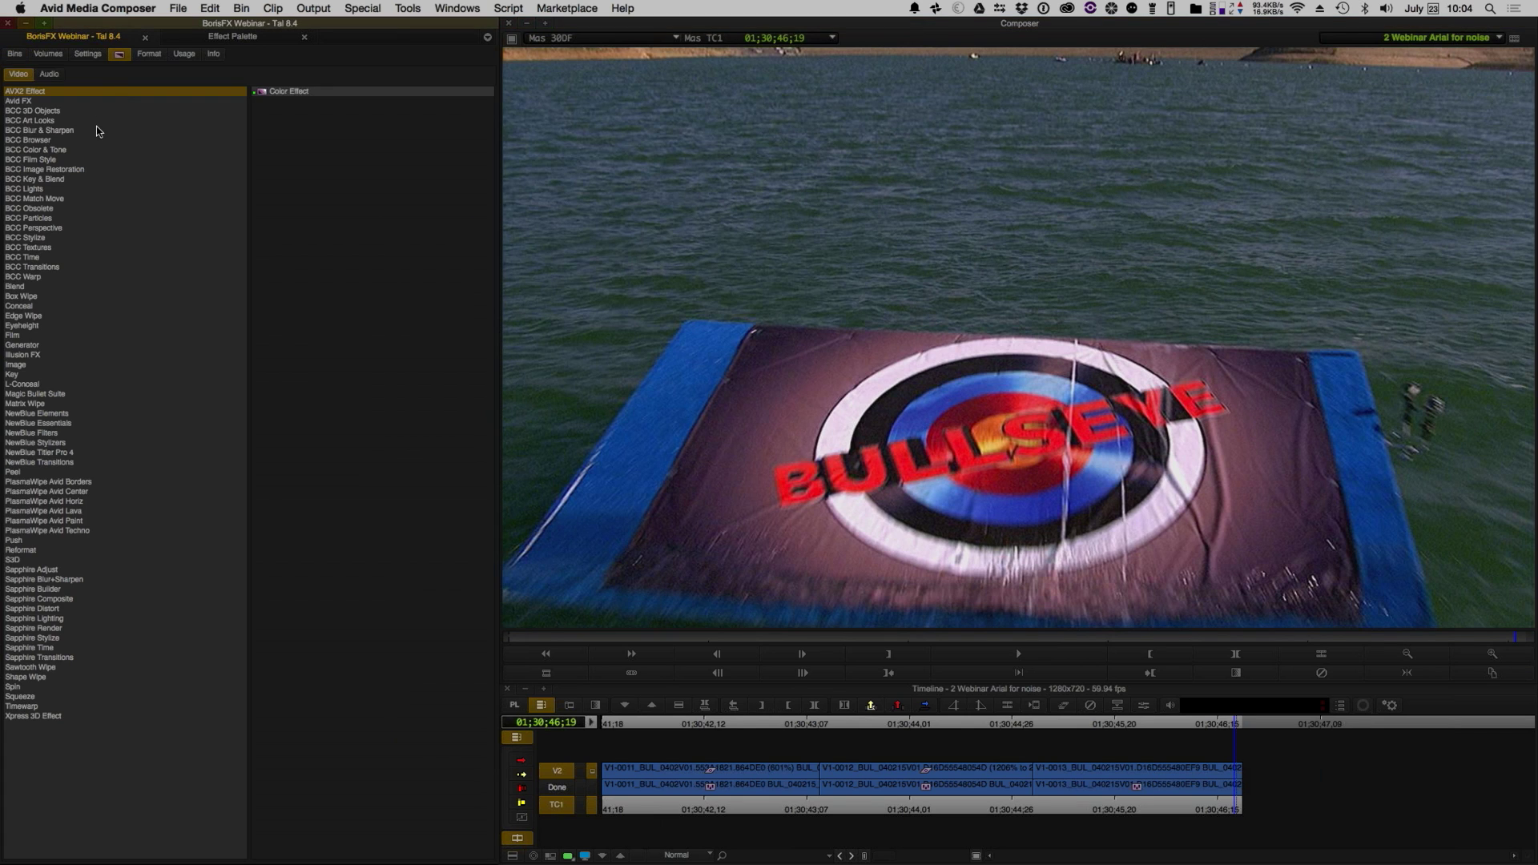
pyautogui.click(86, 170)
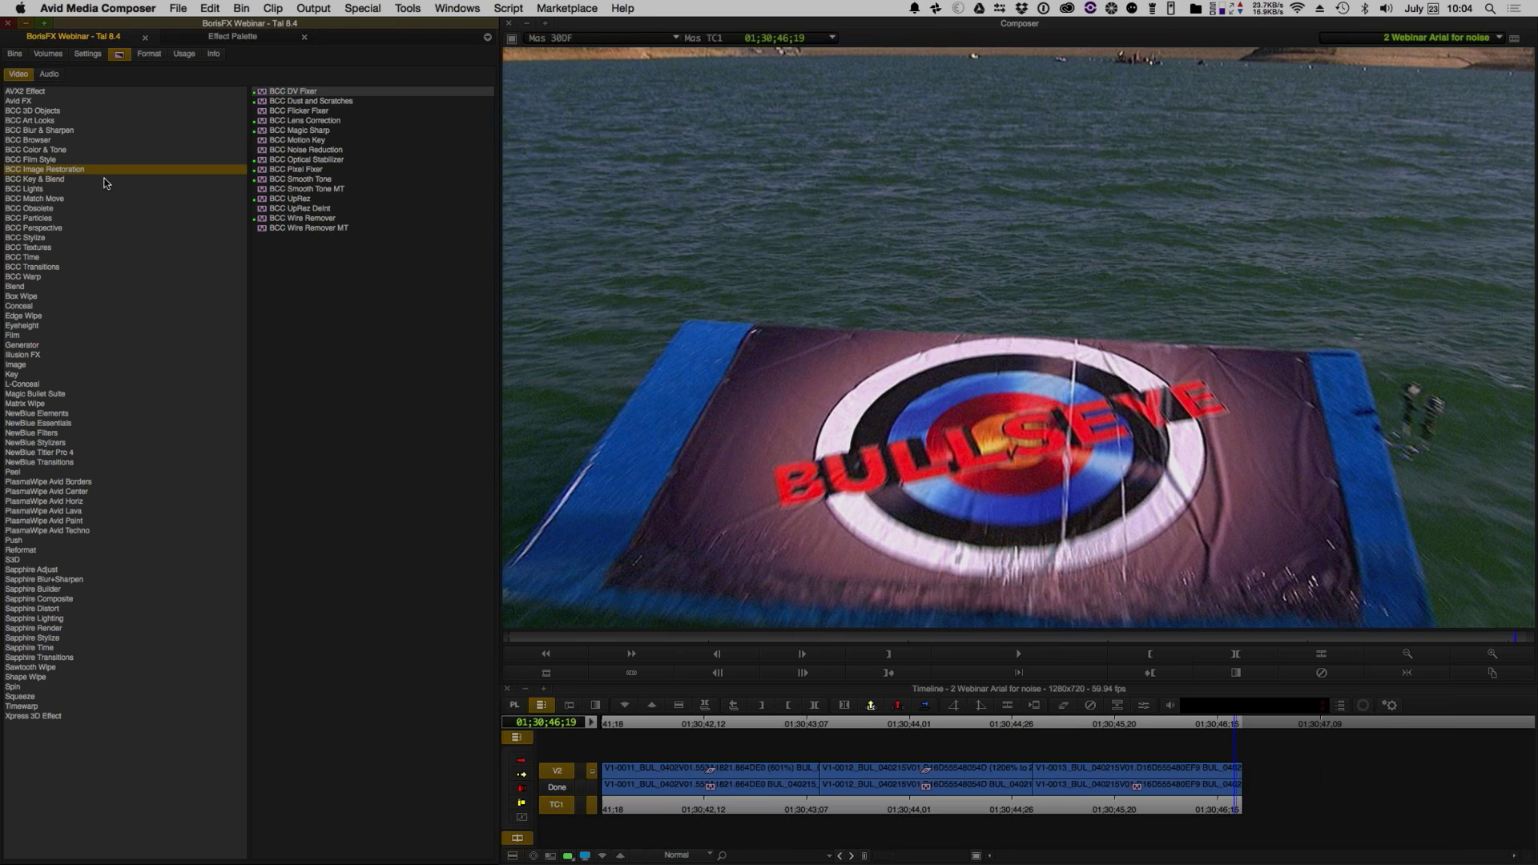
pyautogui.click(1492, 655)
pyautogui.click(310, 152)
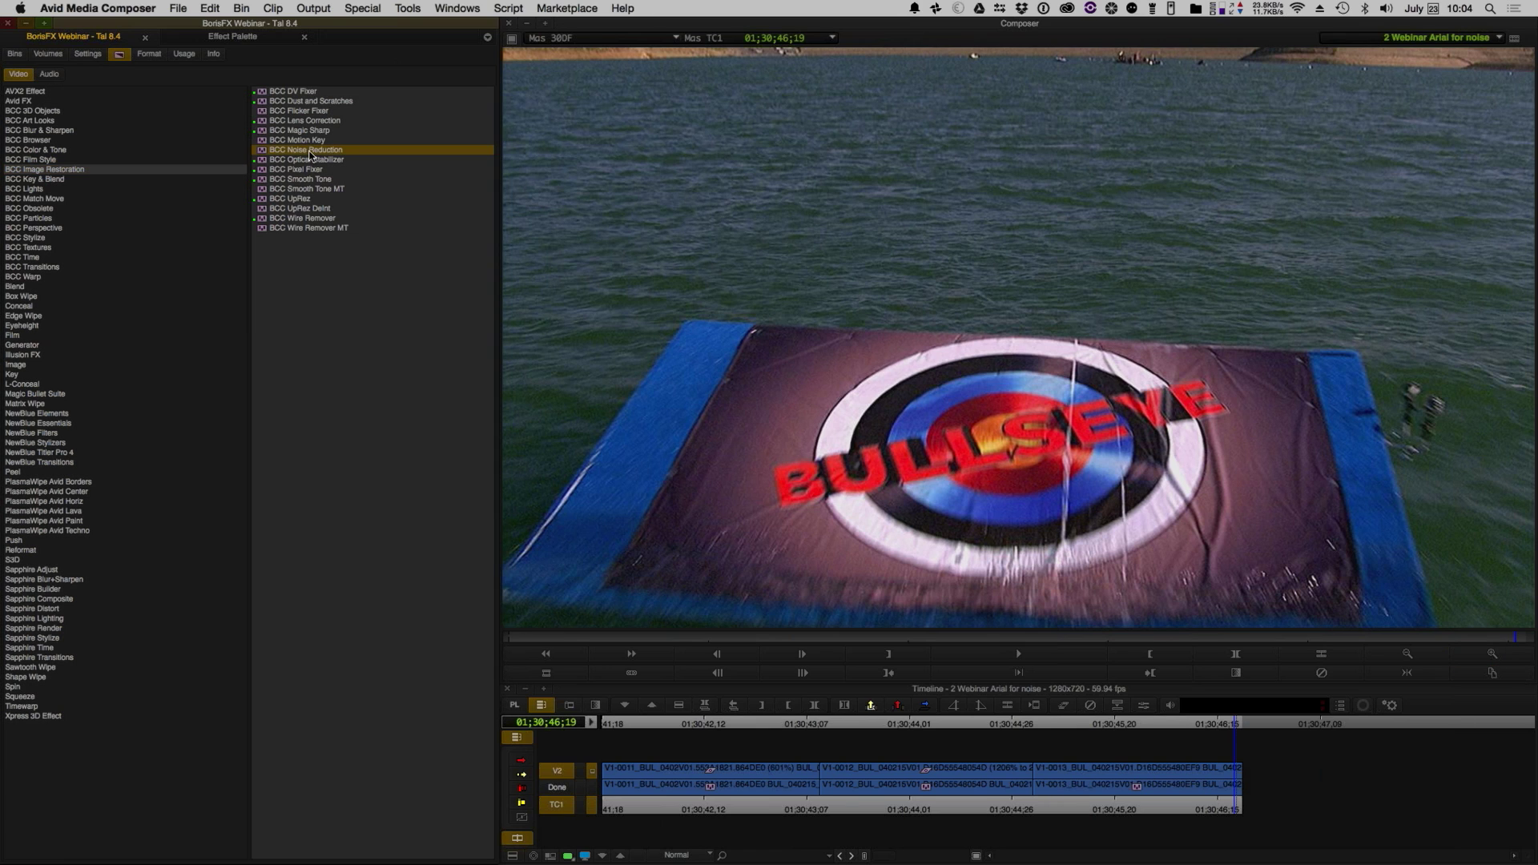
pyautogui.moveTo(310, 155); pyautogui.dragTo(1147, 761)
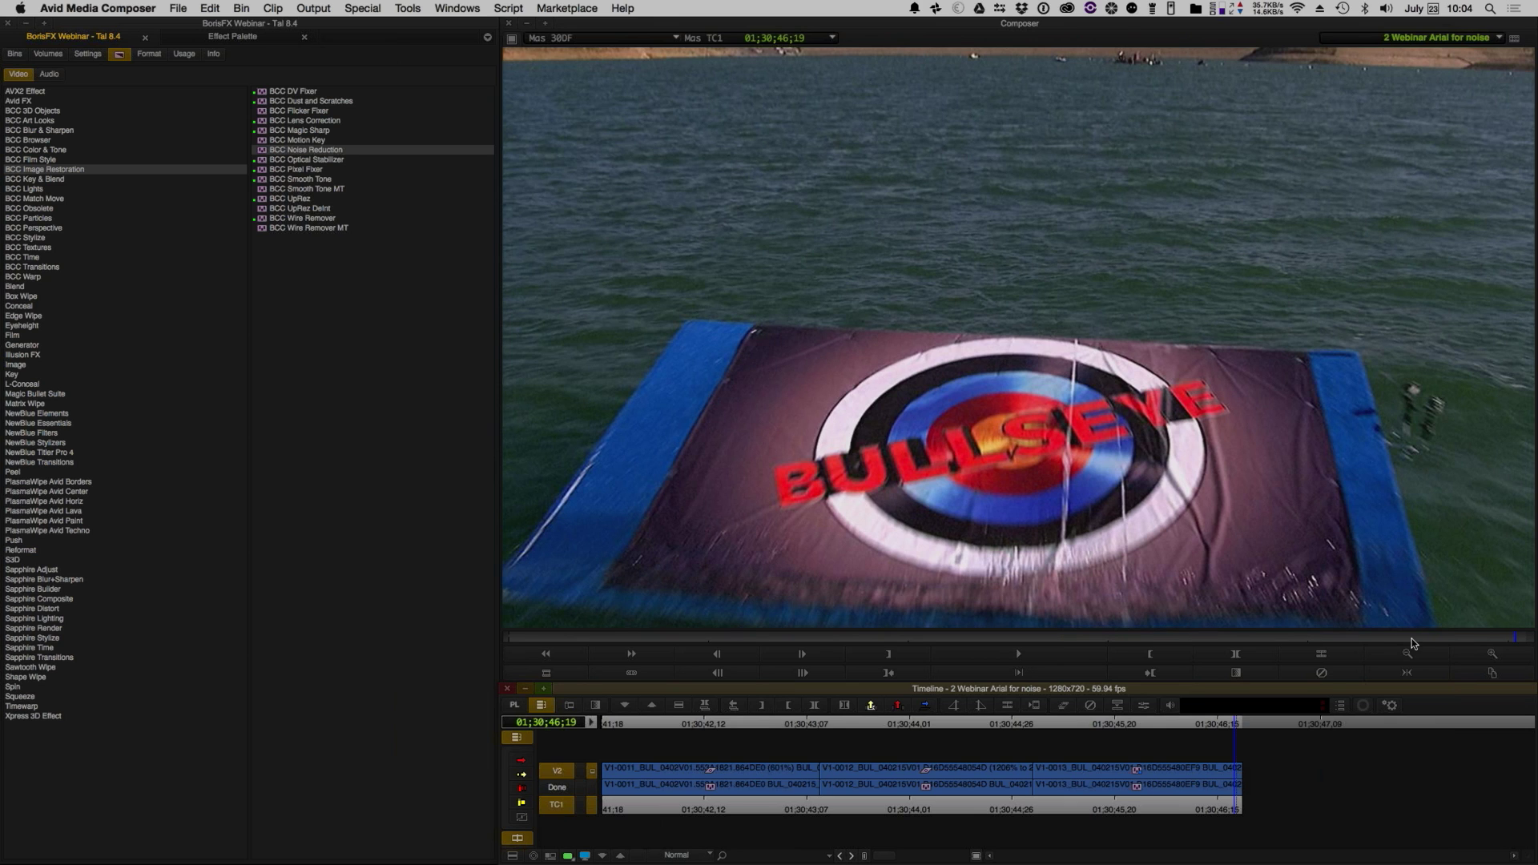
# - Compare the last clip with and without noise reduction at 2X by stepping into and out of its effect, and restore the 1X view
pyautogui.click(1492, 654)
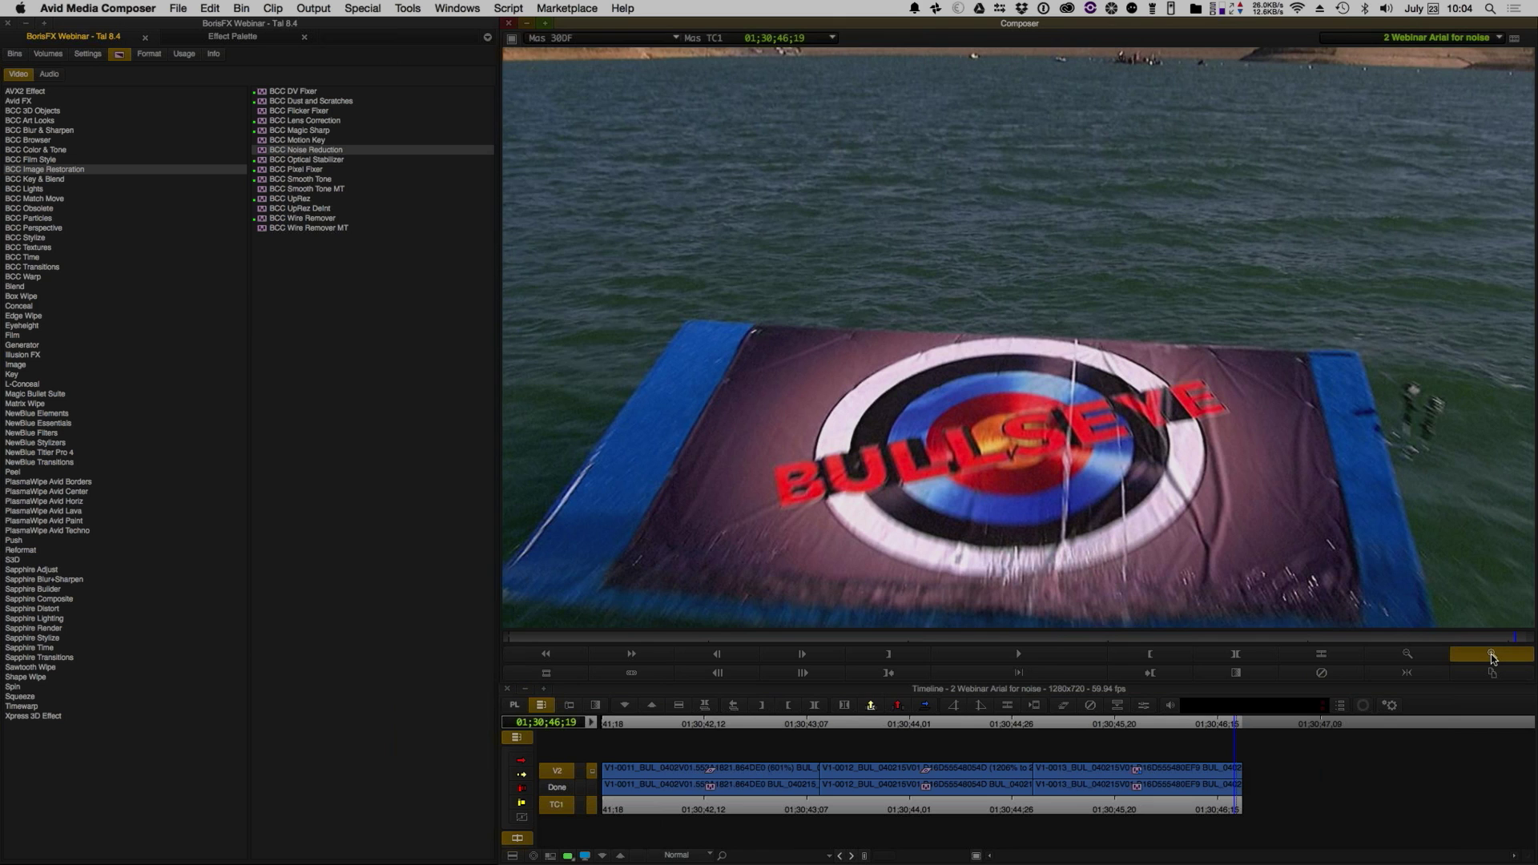
pyautogui.click(1492, 656)
pyautogui.click(1492, 655)
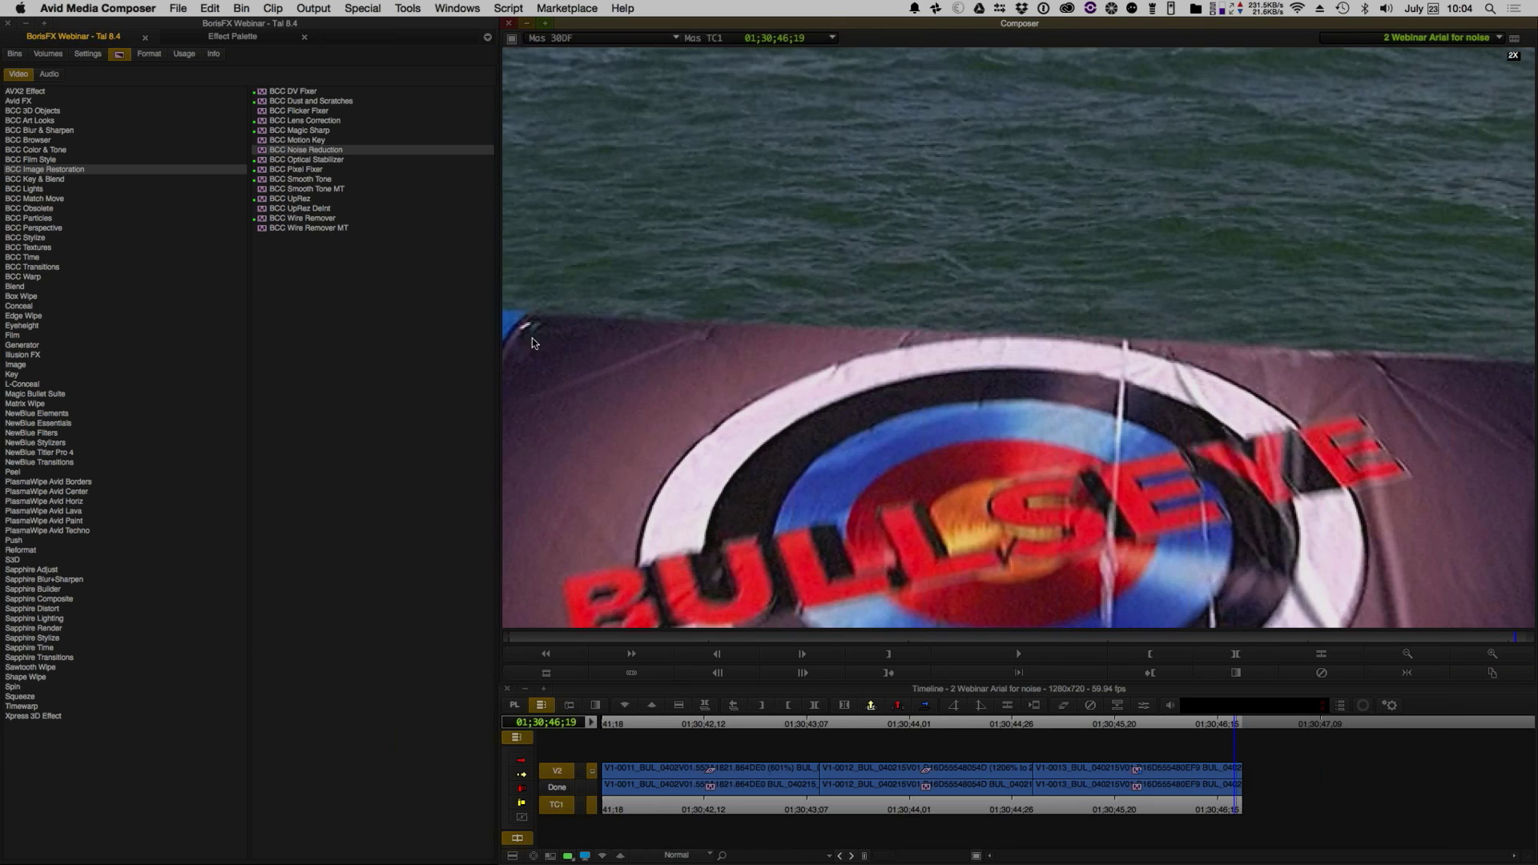
pyautogui.press('Down')
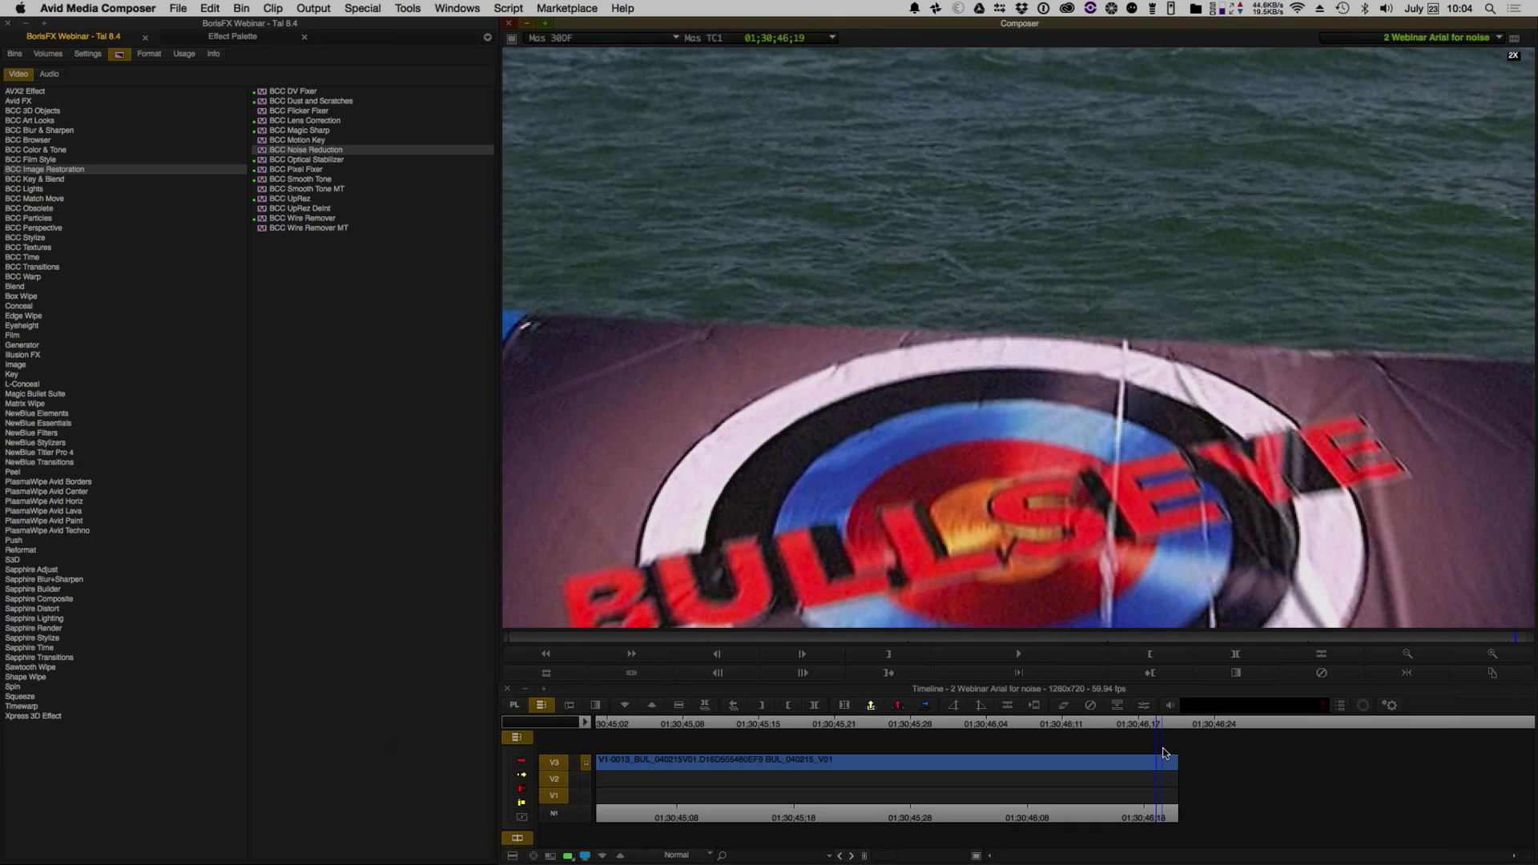
pyautogui.press('Up')
pyautogui.press('Down')
pyautogui.press('Up')
pyautogui.click(1418, 650)
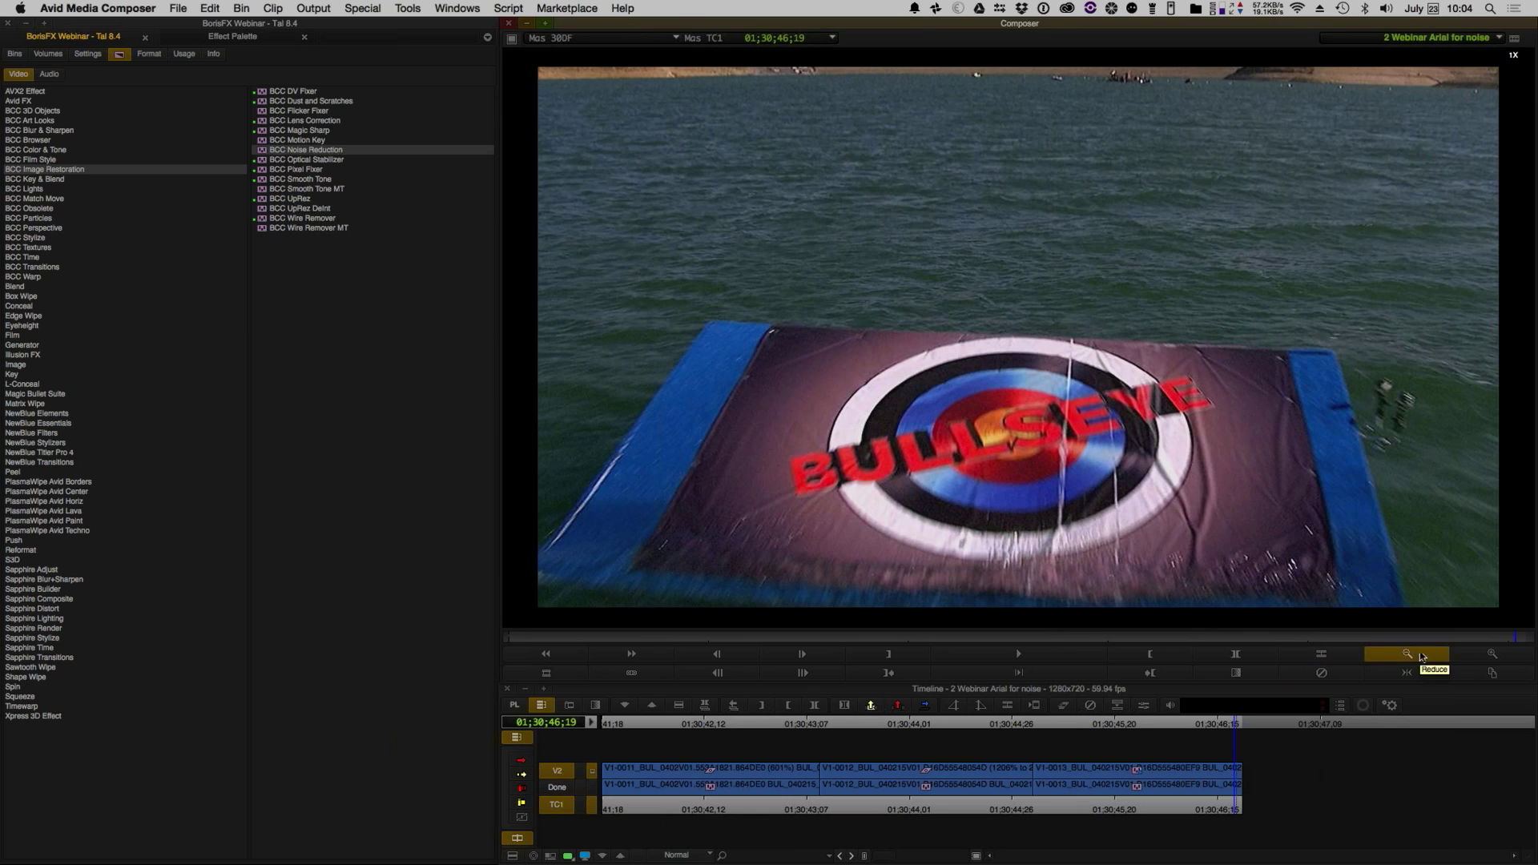
# - Adjust the last clip's noise reduction to Spatial Smoothing 4.0 and Spat. Color Range 94.65 in the Effect Editor
pyautogui.click(1144, 705)
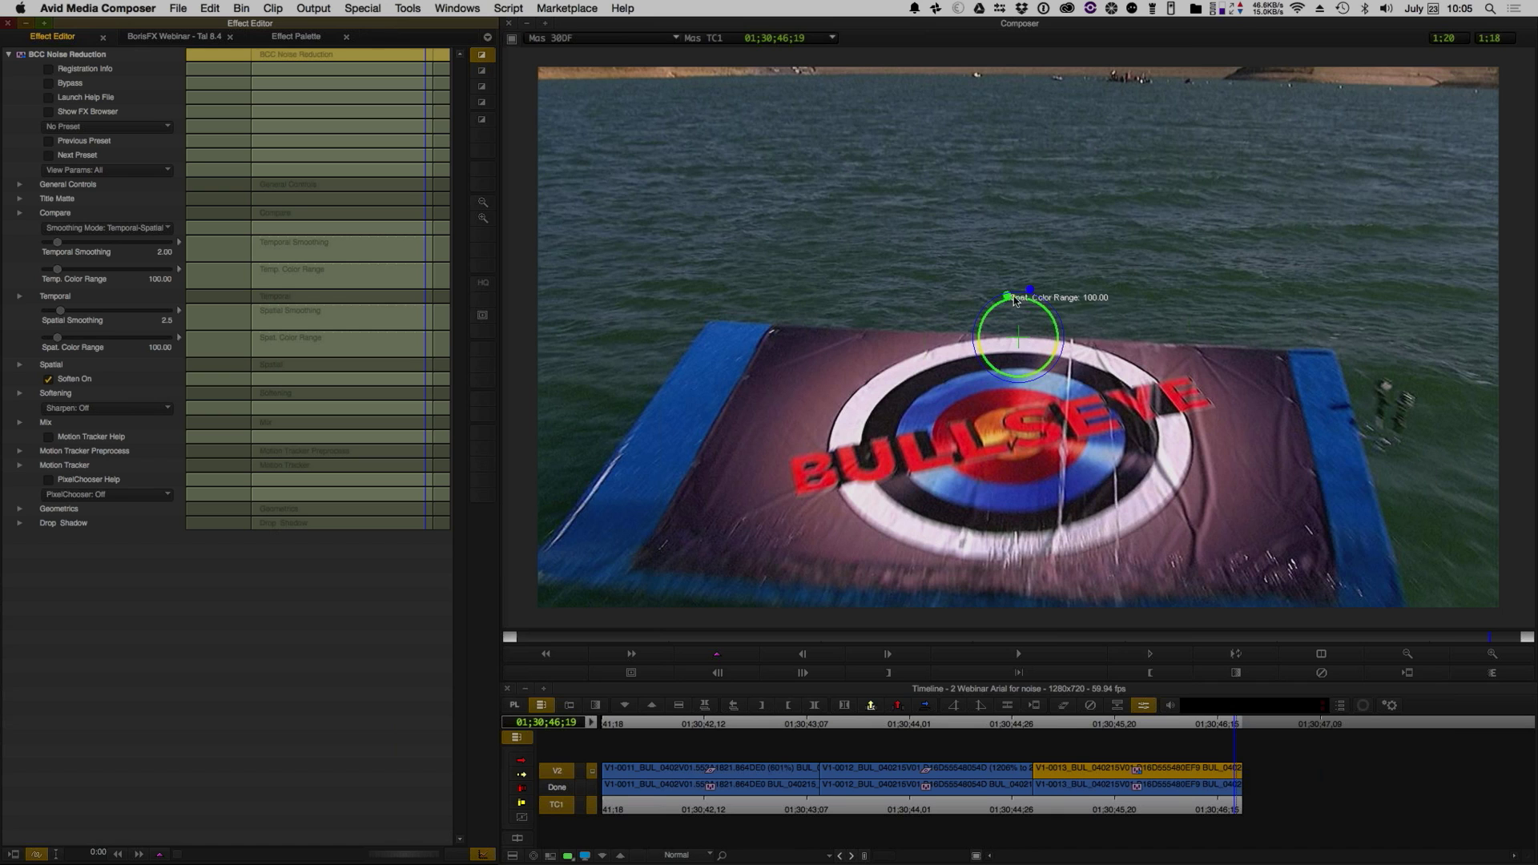
pyautogui.moveTo(1029, 289)
pyautogui.mouseDown()
pyautogui.moveTo(1036, 272)
pyautogui.moveTo(1011, 311)
pyautogui.moveTo(1007, 297)
pyautogui.mouseUp()
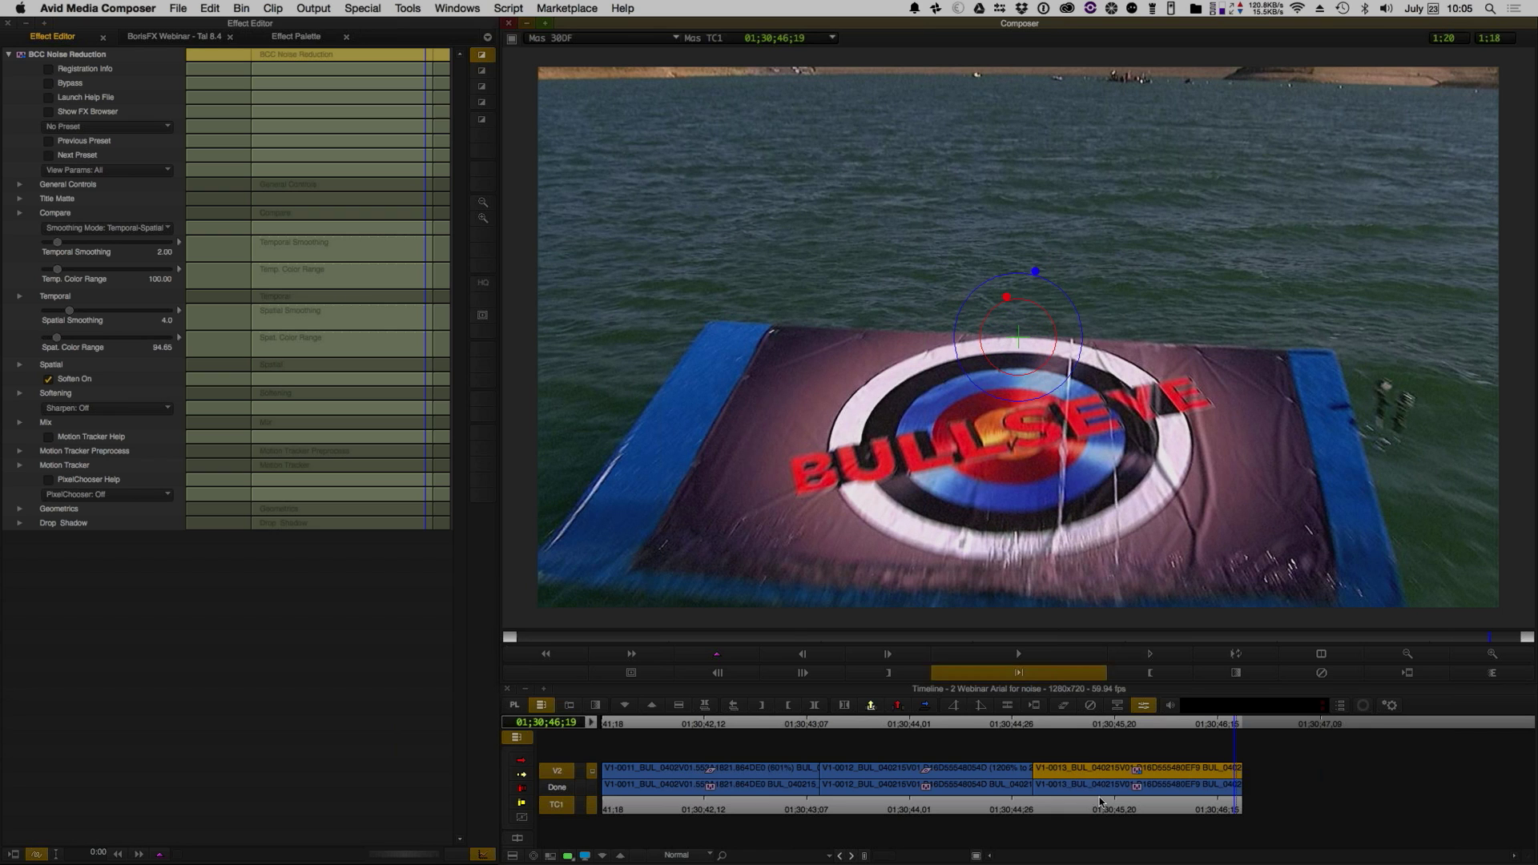
# - Apply BCC Noise Reduction to the middle clip on V2
pyautogui.click(927, 775)
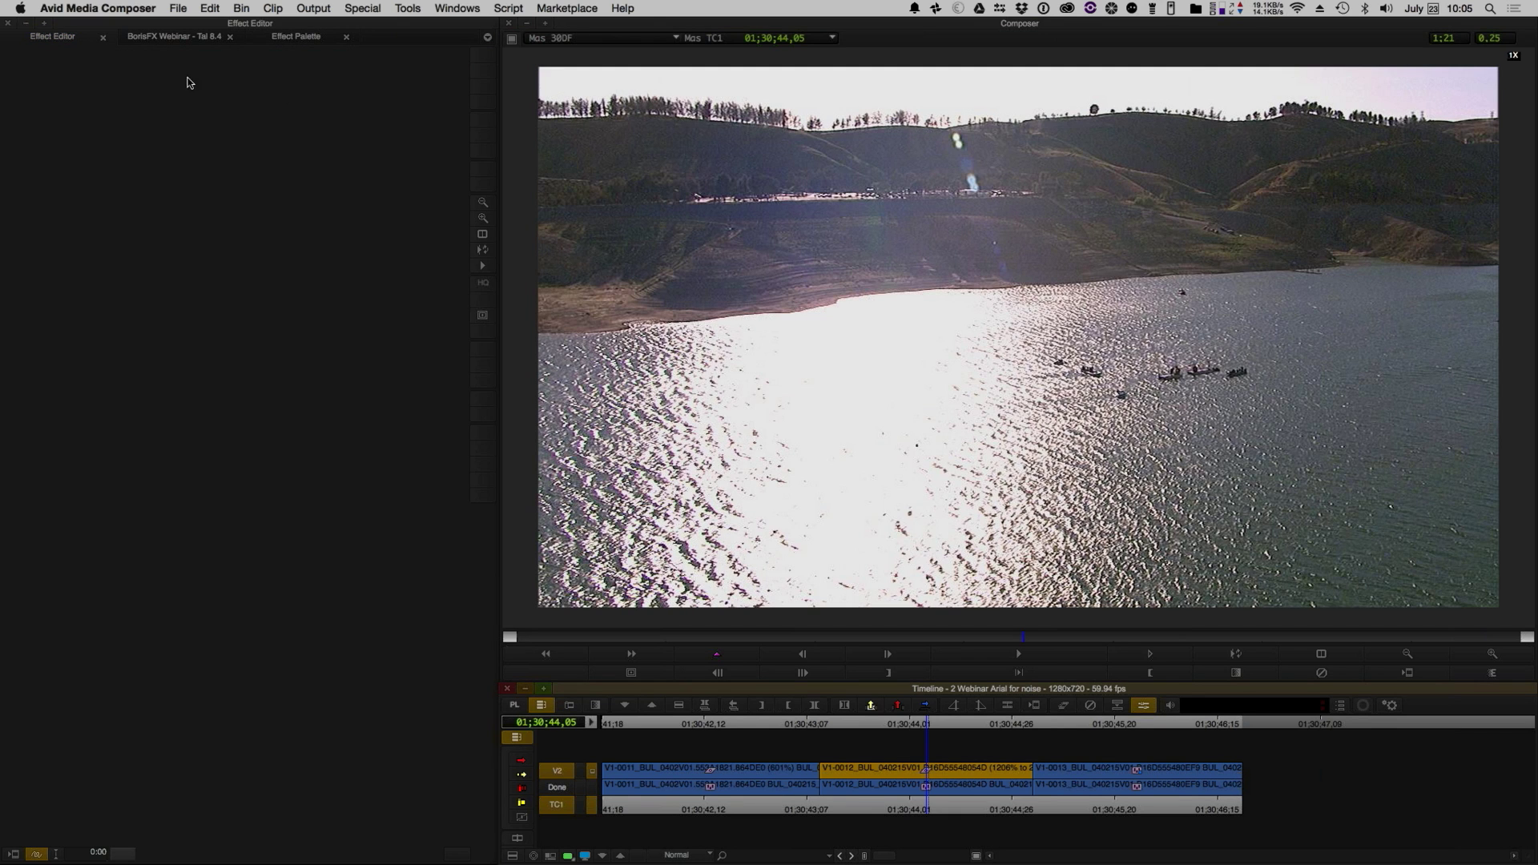
pyautogui.click(309, 37)
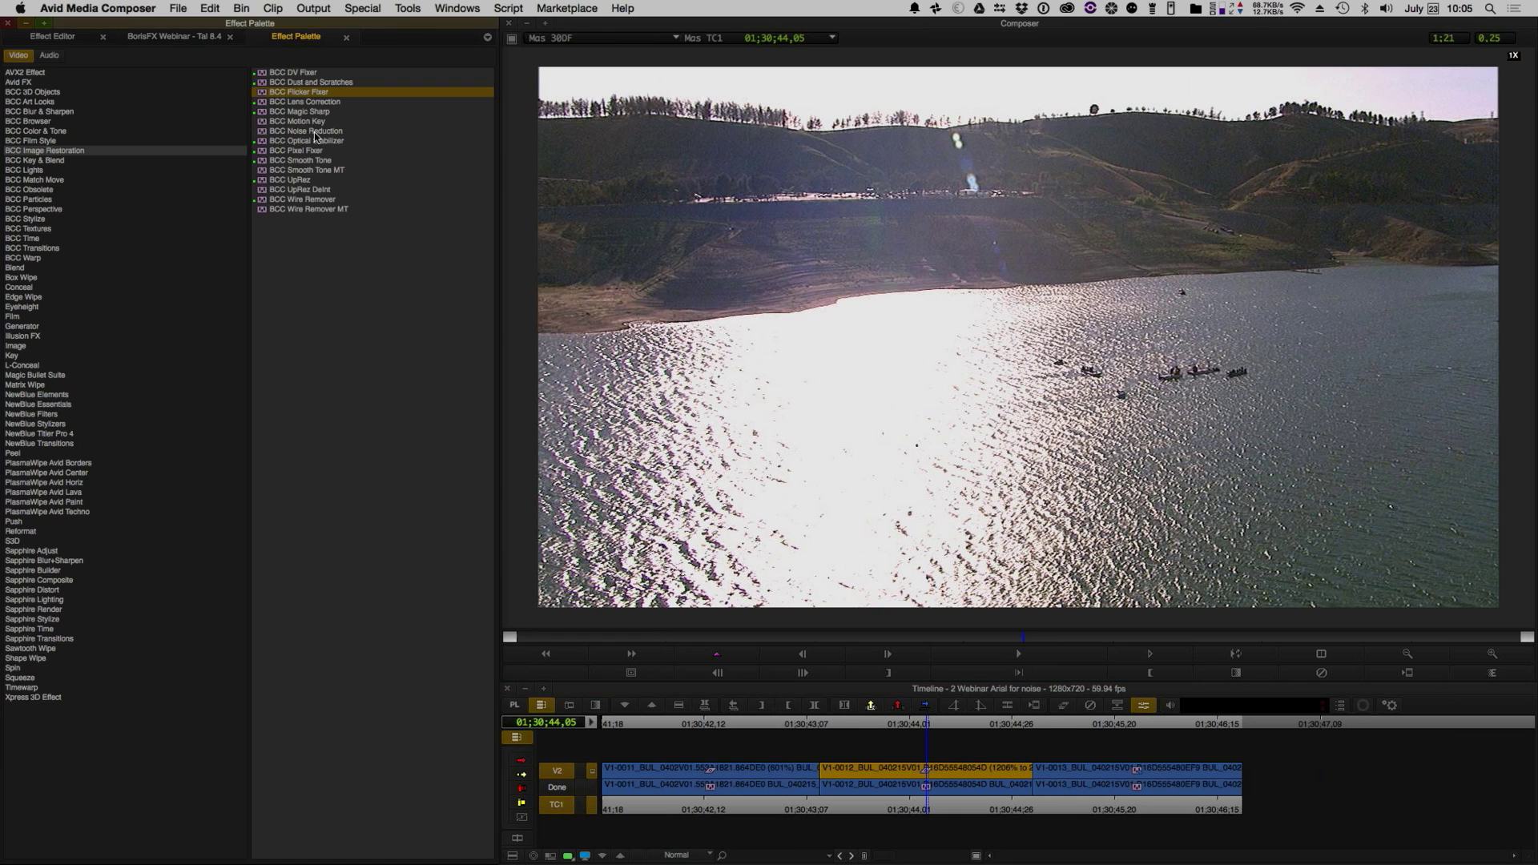
pyautogui.moveTo(317, 133); pyautogui.dragTo(936, 786)
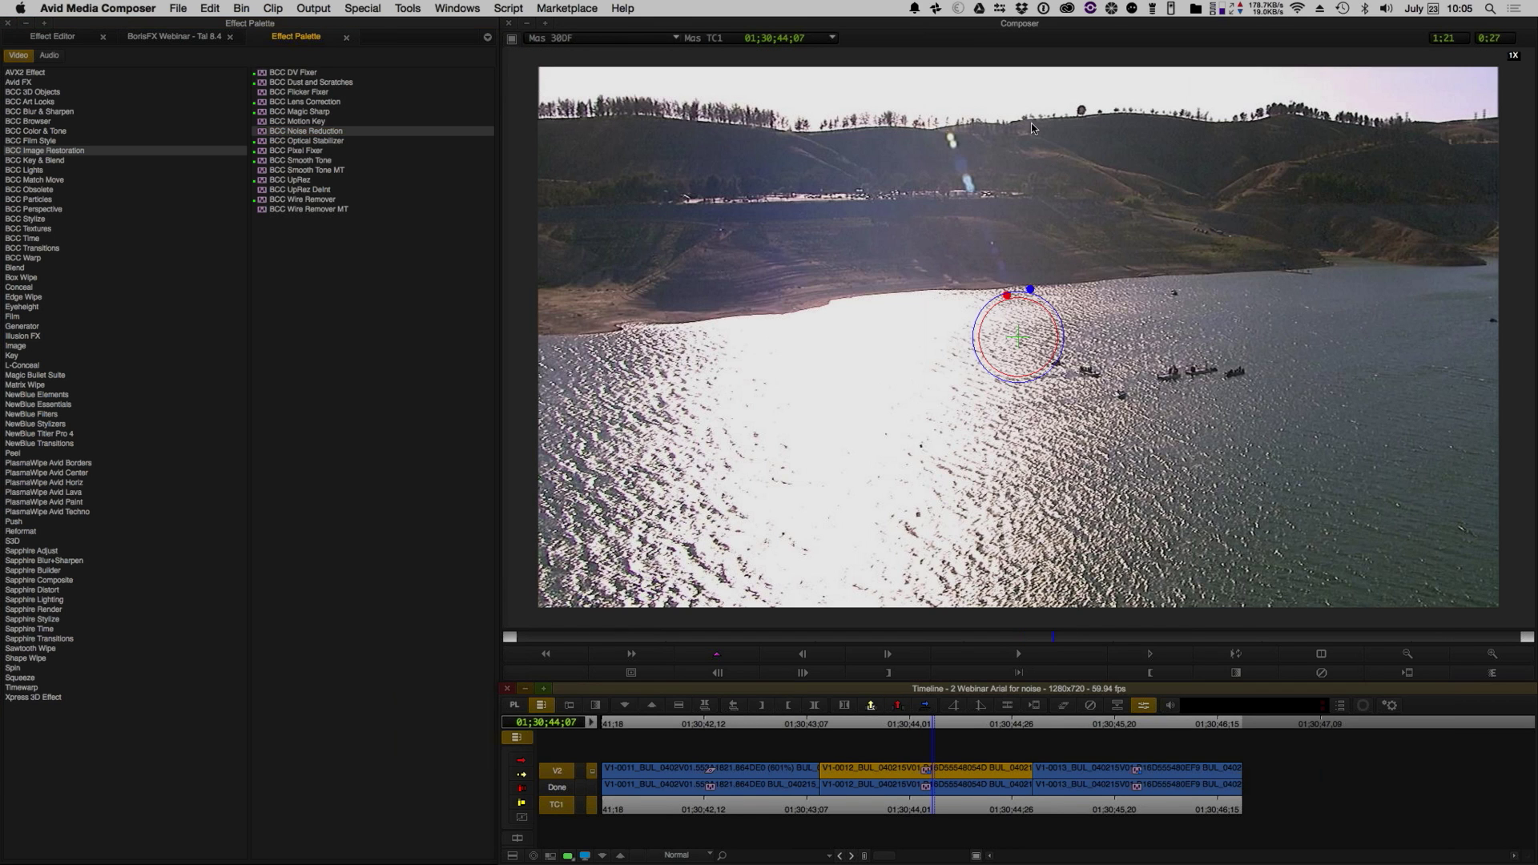
# - Load the Increase Smoothing preset for the middle clip's noise reduction, check another frame of the clip and view the Sharpen options
pyautogui.click(72, 41)
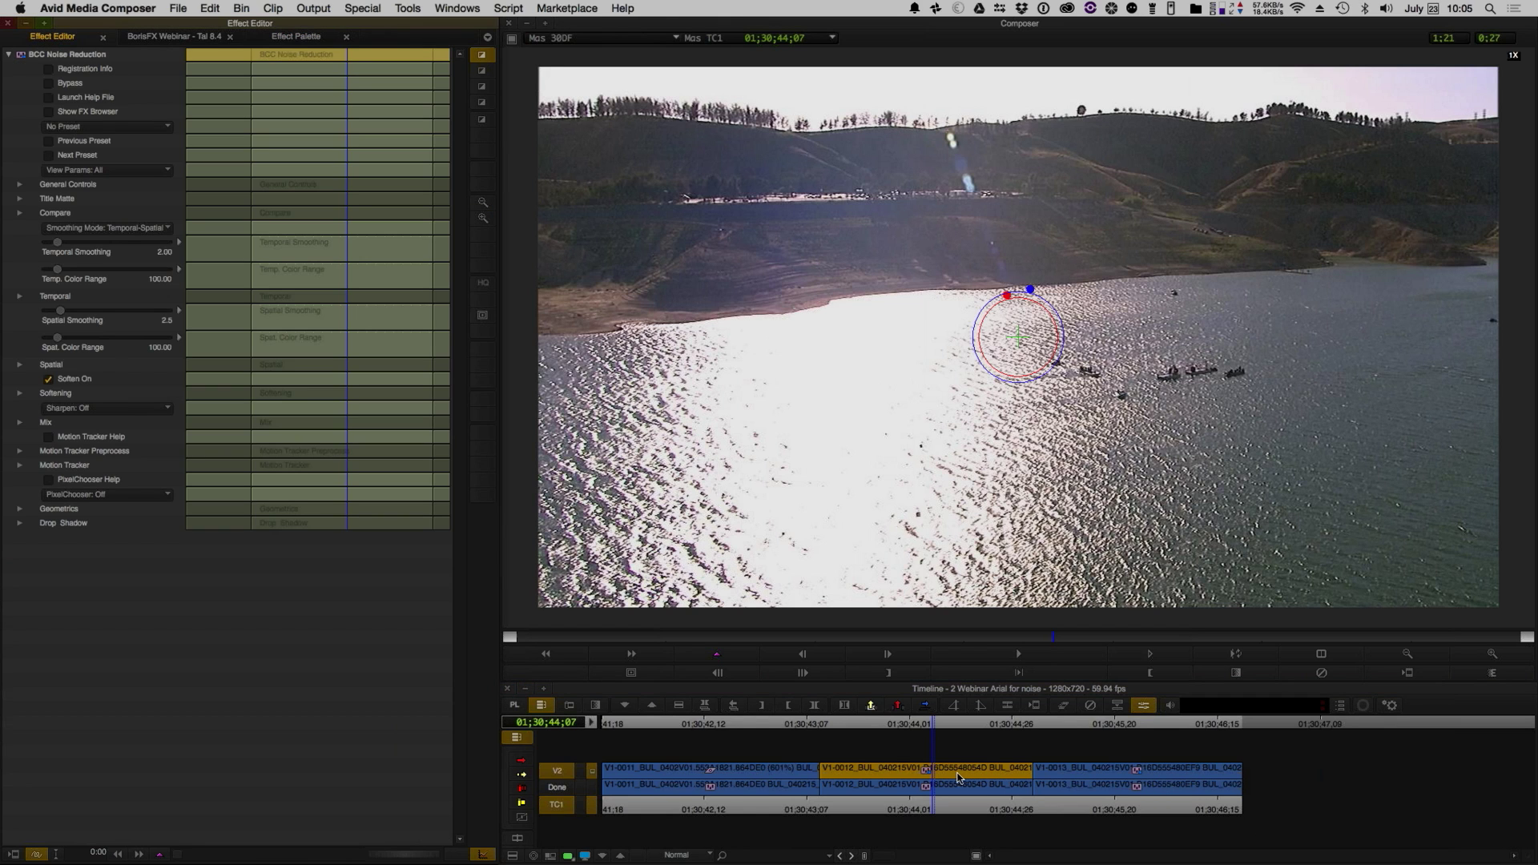
pyautogui.click(132, 127)
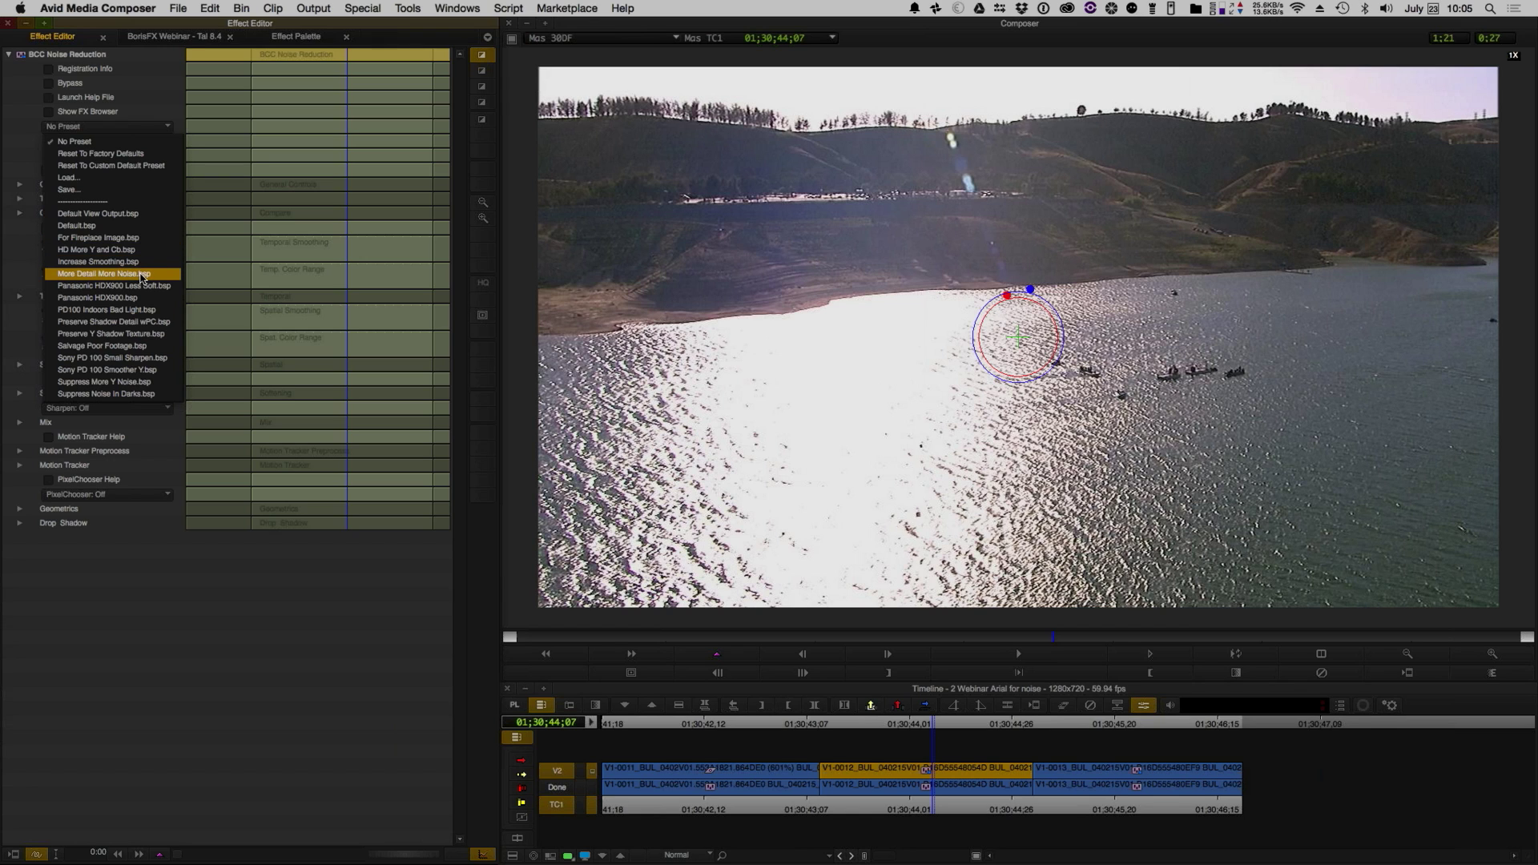
pyautogui.click(117, 262)
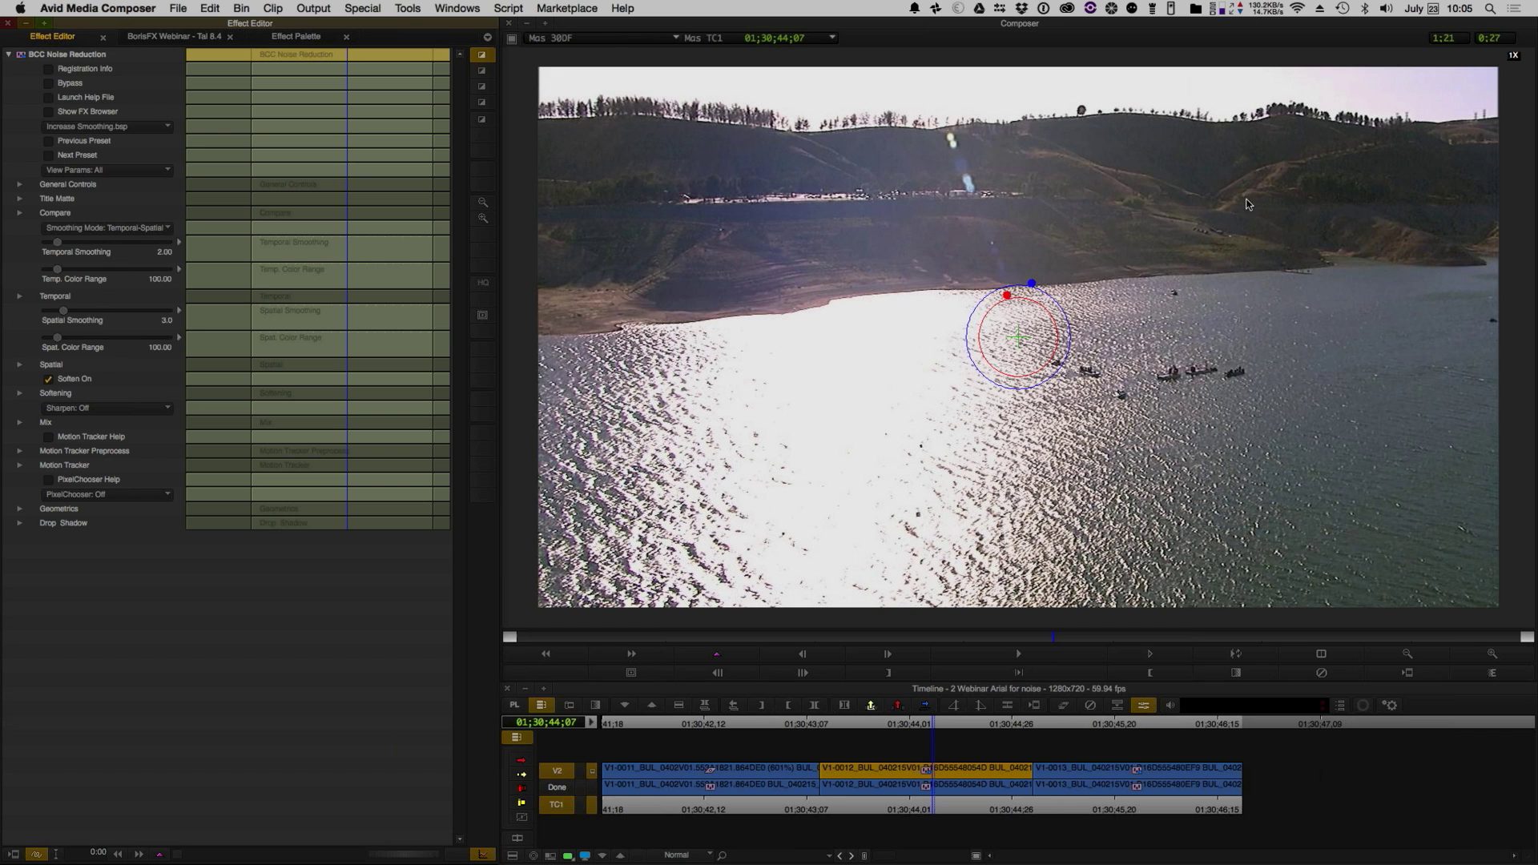
pyautogui.click(964, 769)
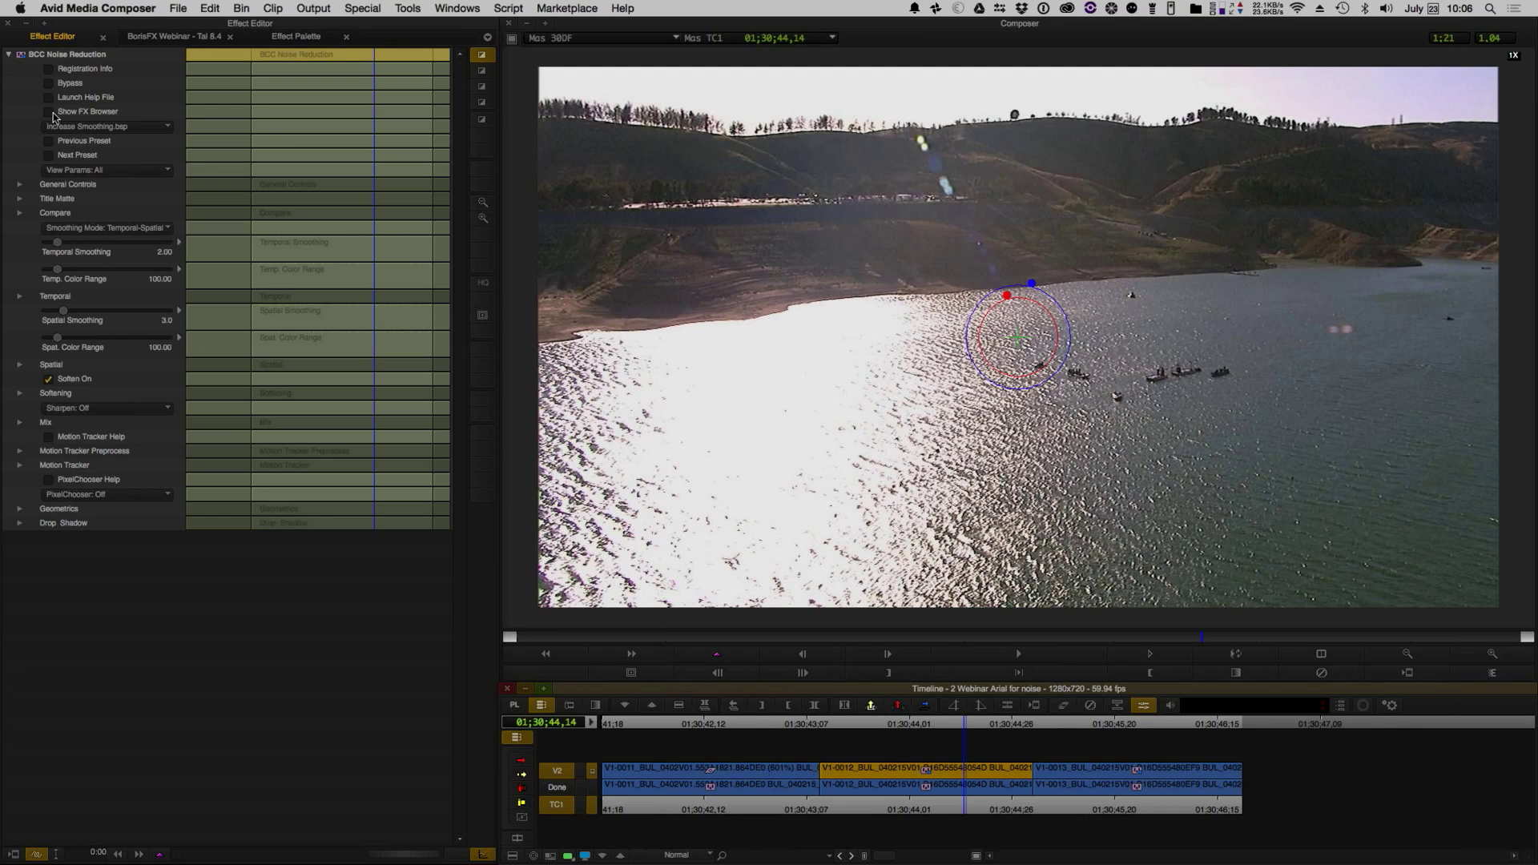
pyautogui.click(108, 410)
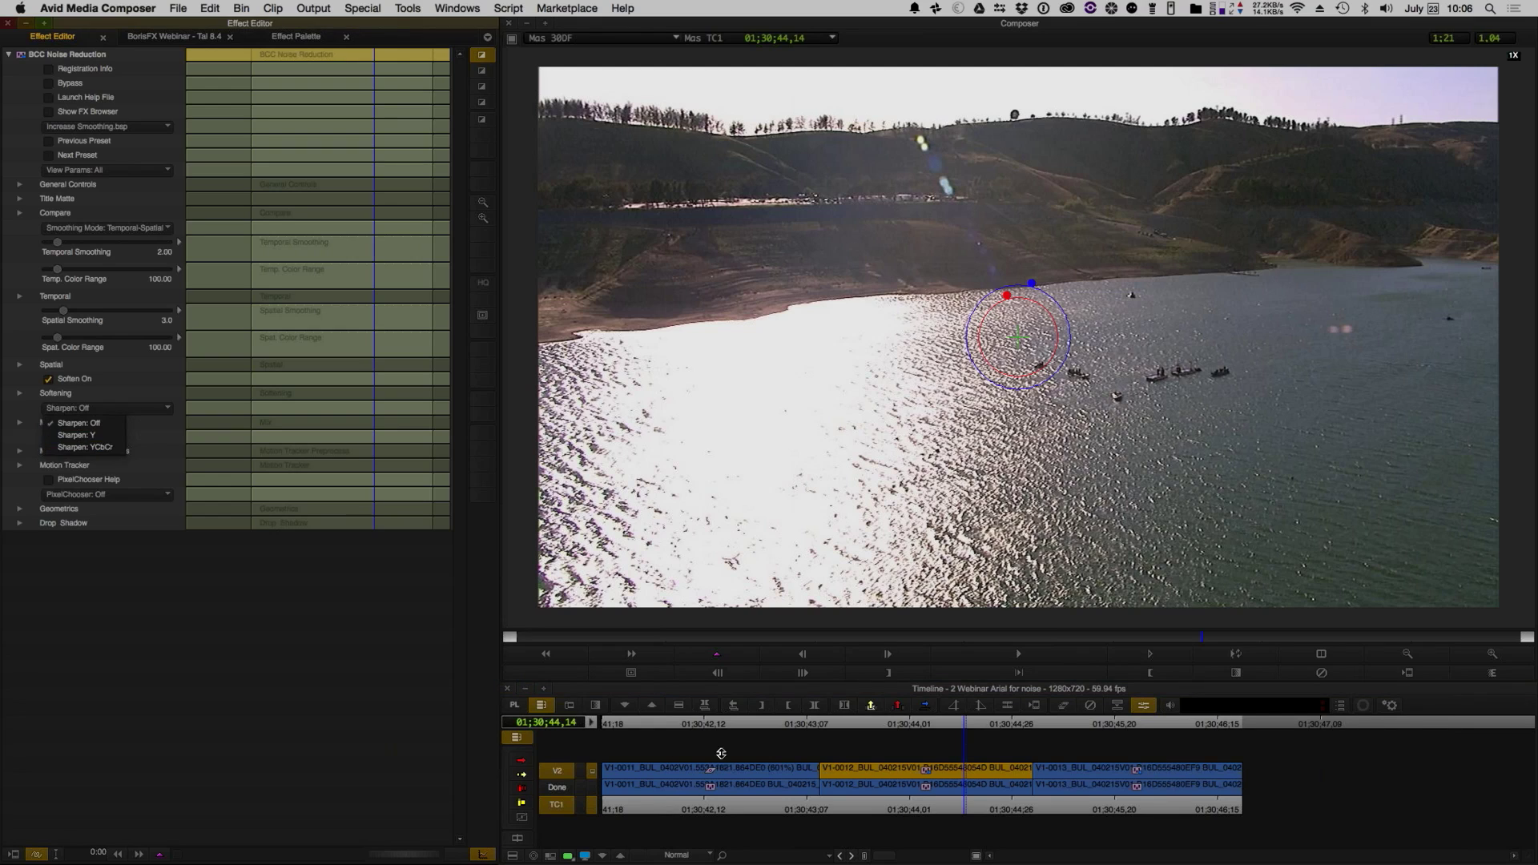
# - Leave effect mode and play the sequence twice from its start with the Done track selected instead of V2
pyautogui.click(1092, 781)
pyautogui.click(734, 771)
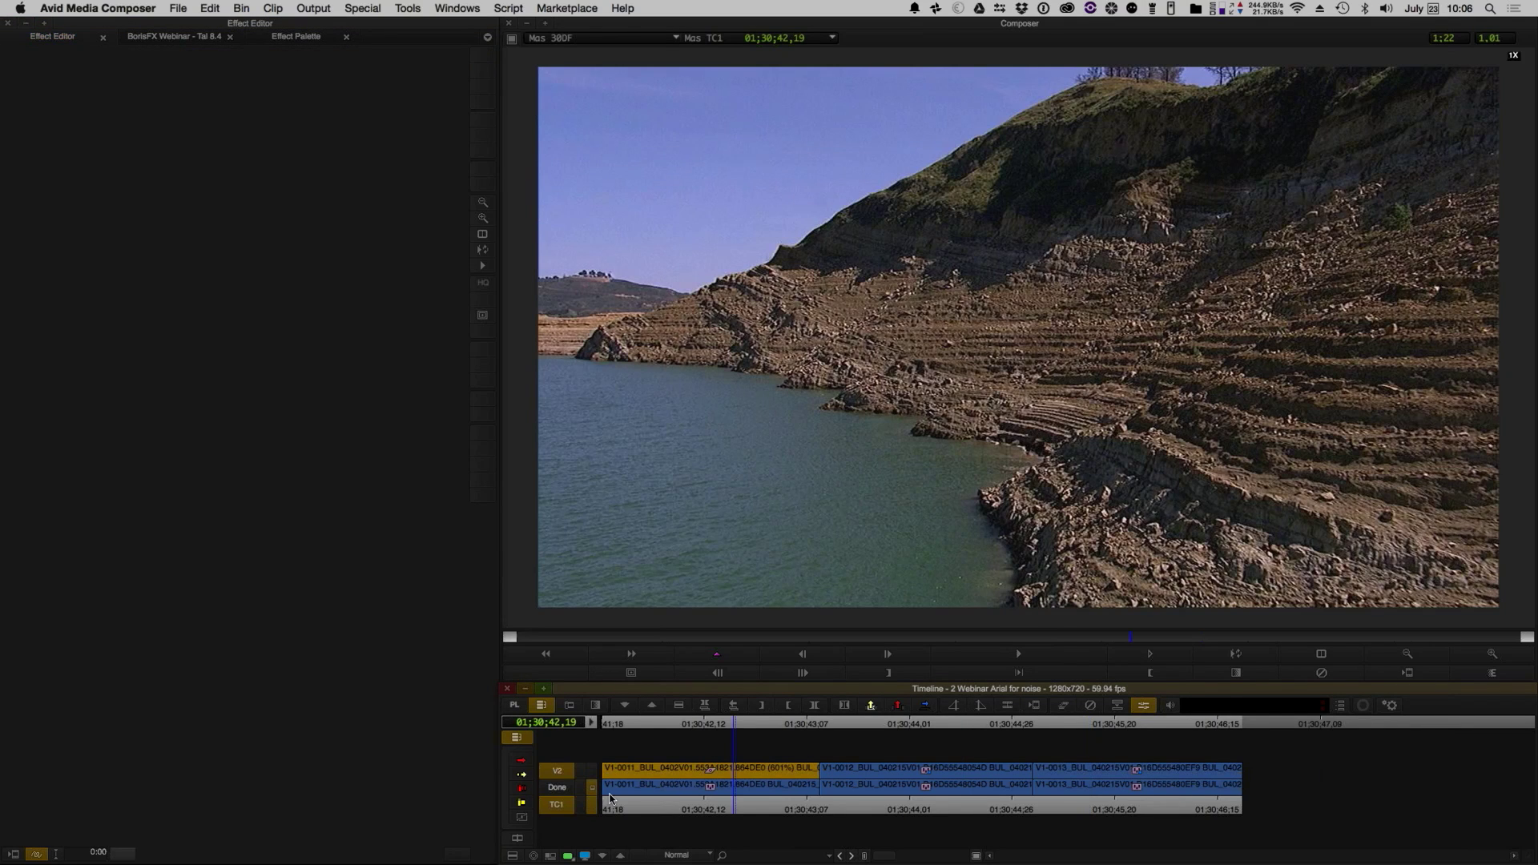
pyautogui.click(600, 801)
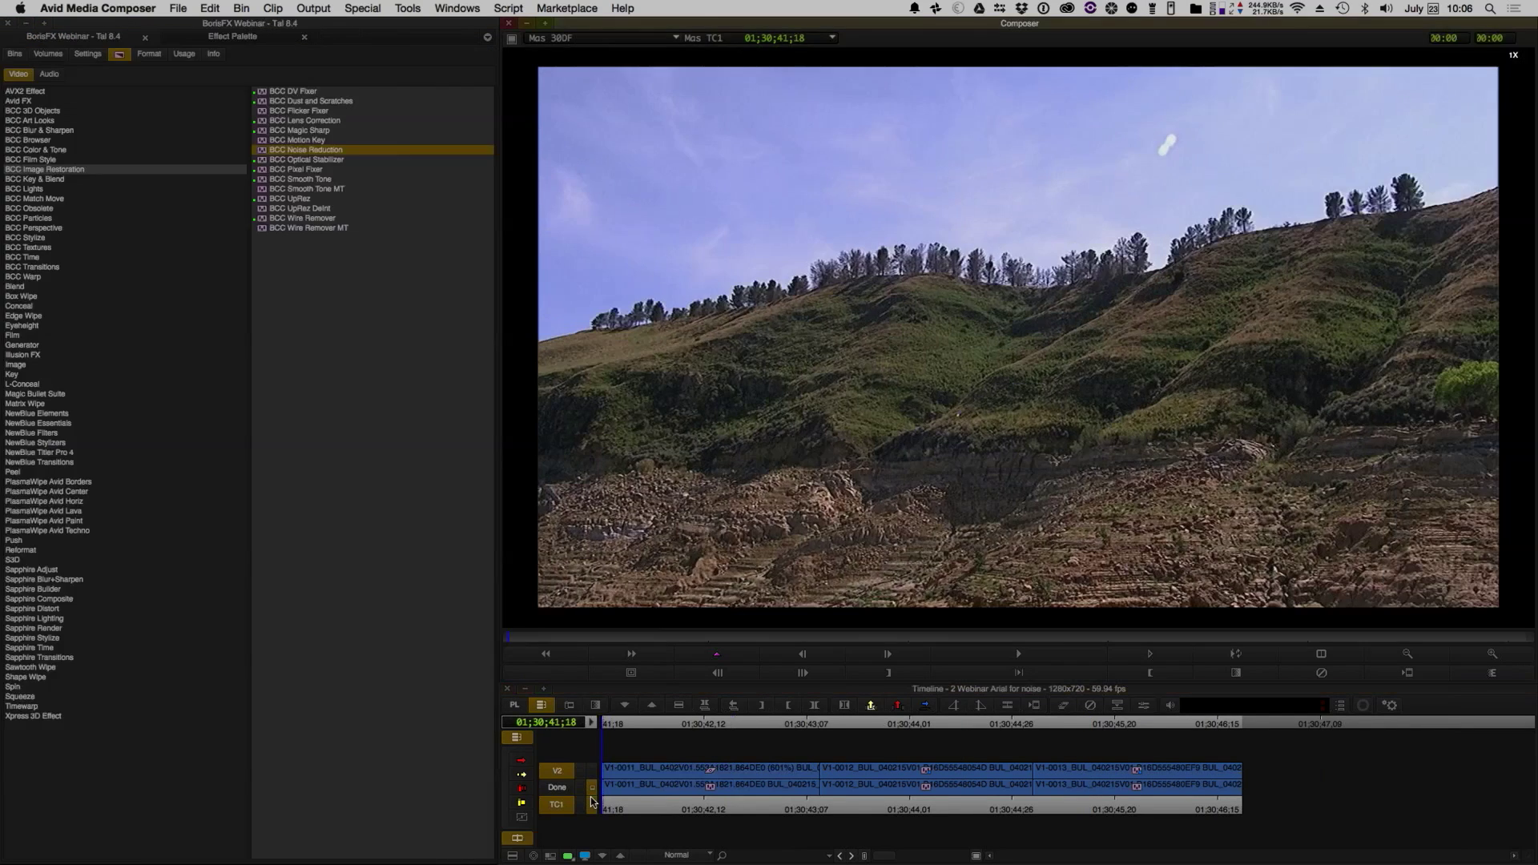
pyautogui.click(546, 788)
pyautogui.click(555, 772)
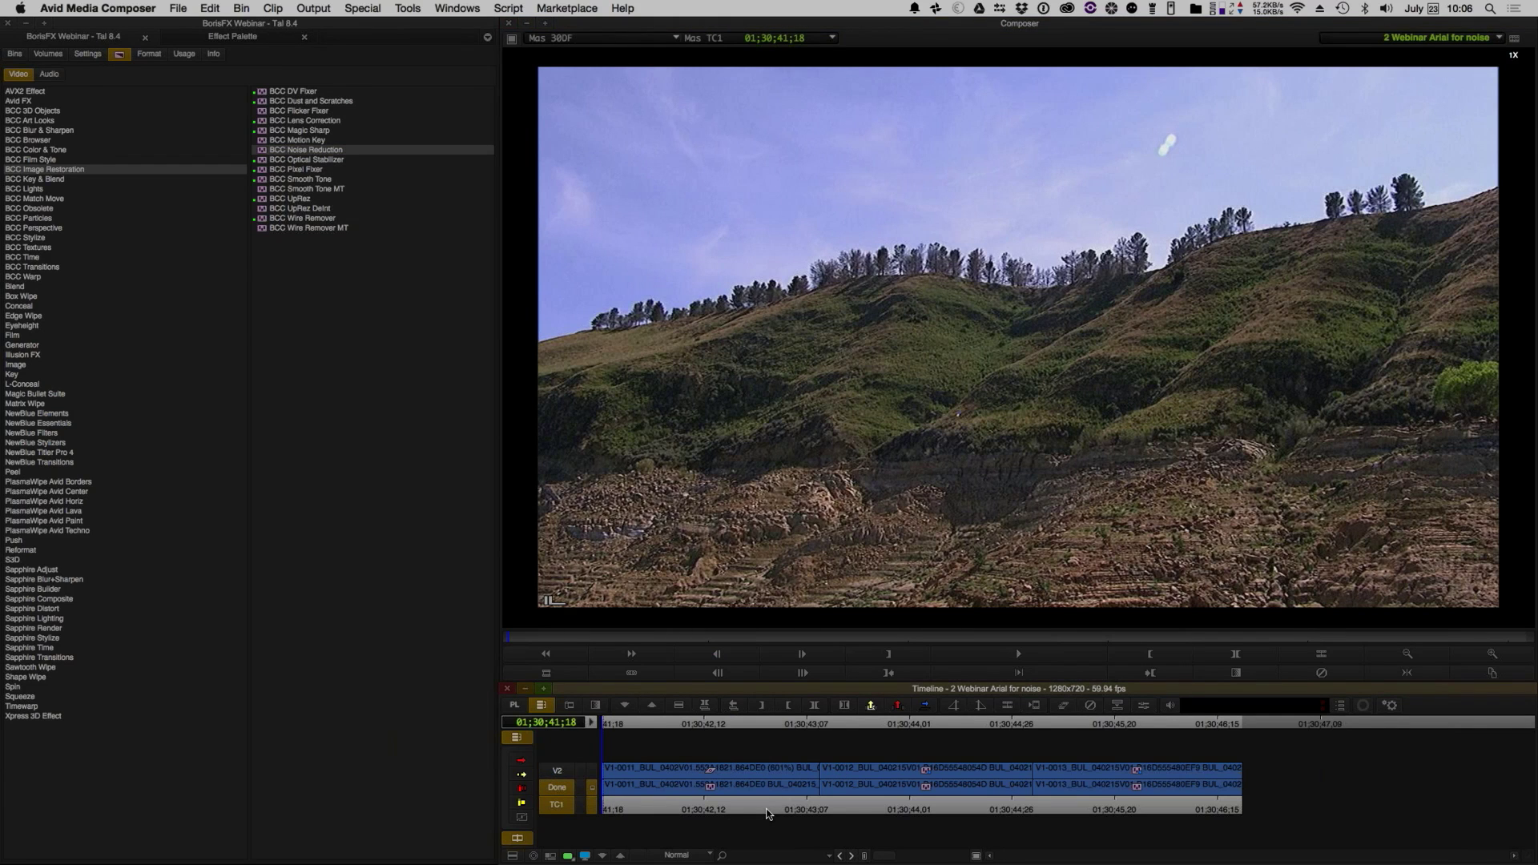
pyautogui.press('space')
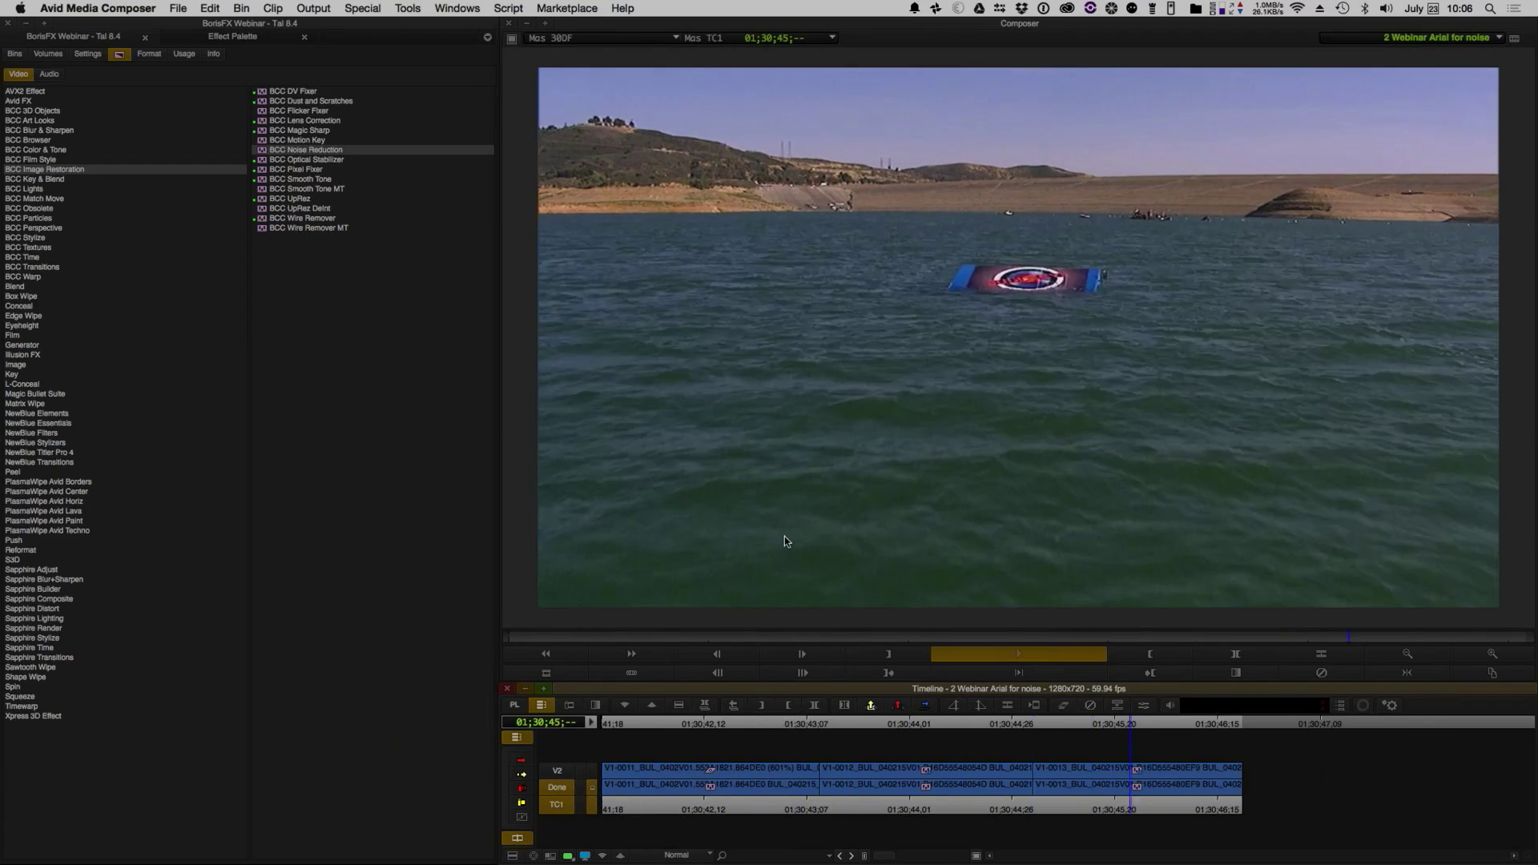
pyautogui.click(601, 801)
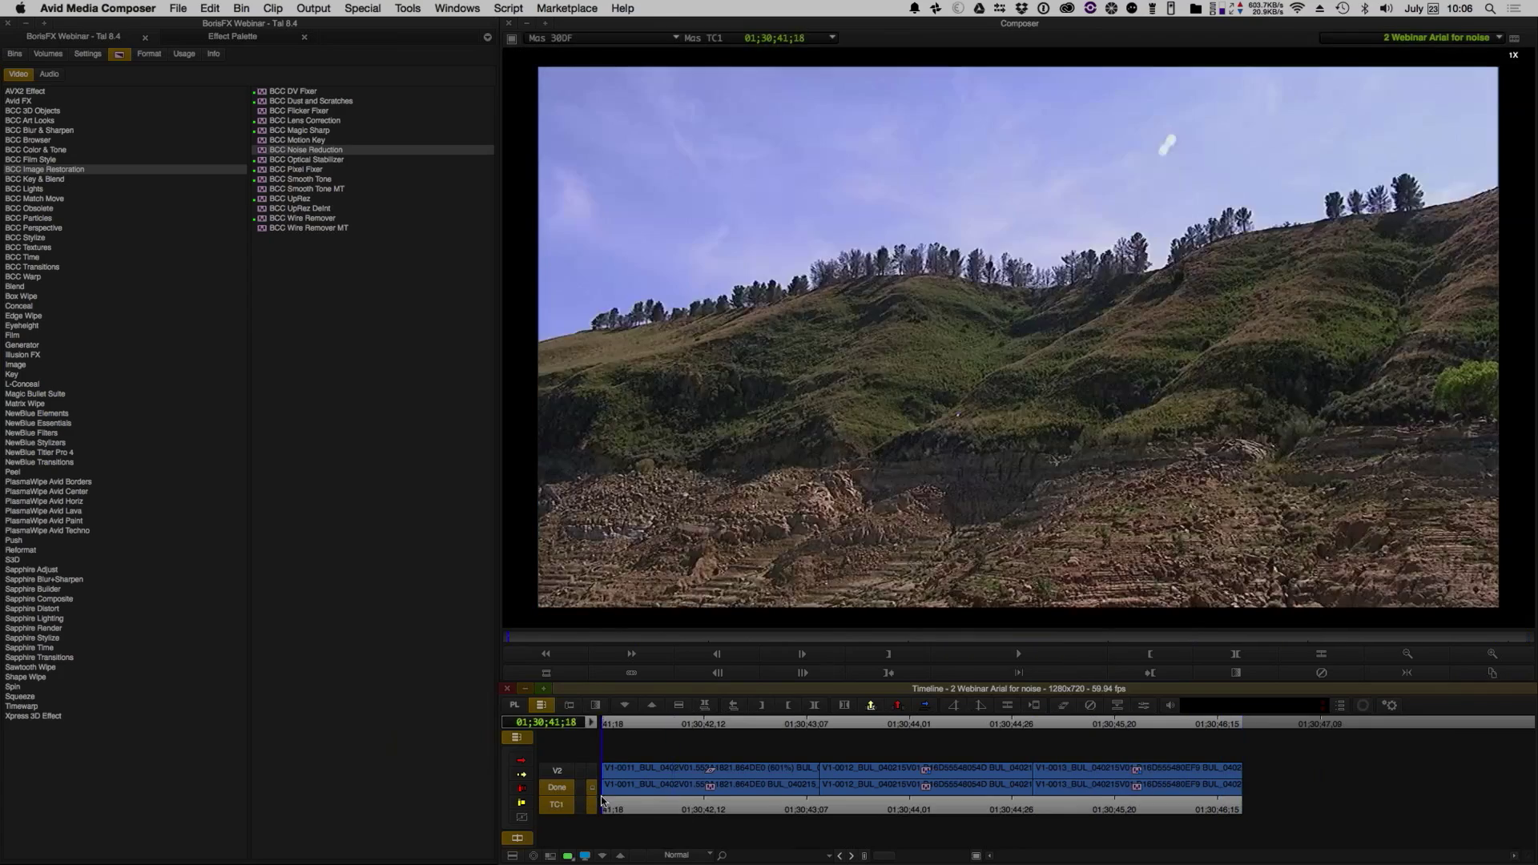
pyautogui.press('space')
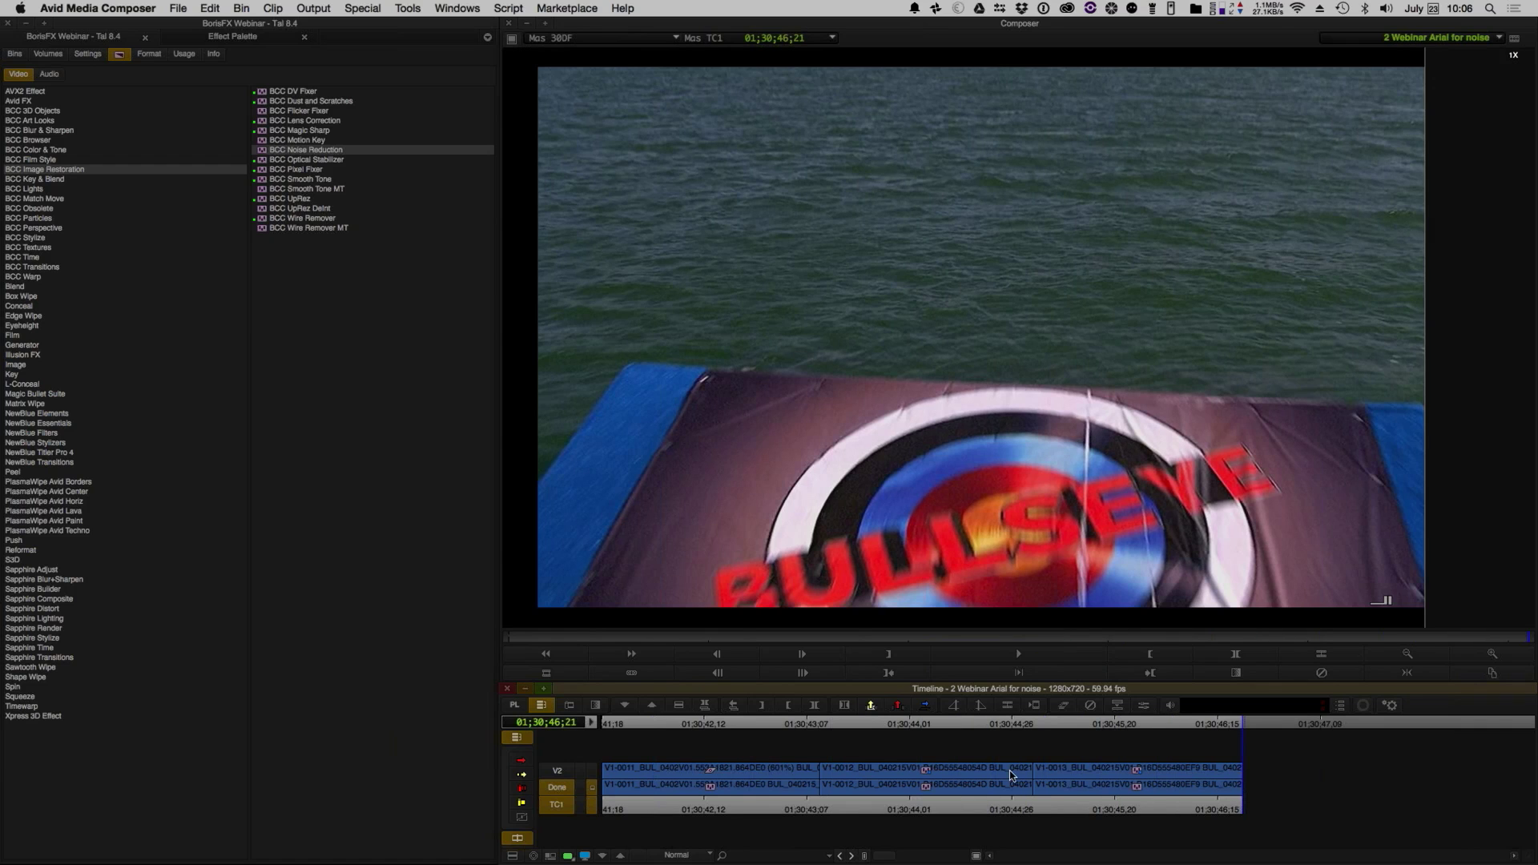
# - Reselect the V2 track and deselect the Done track
pyautogui.click(557, 770)
pyautogui.click(557, 787)
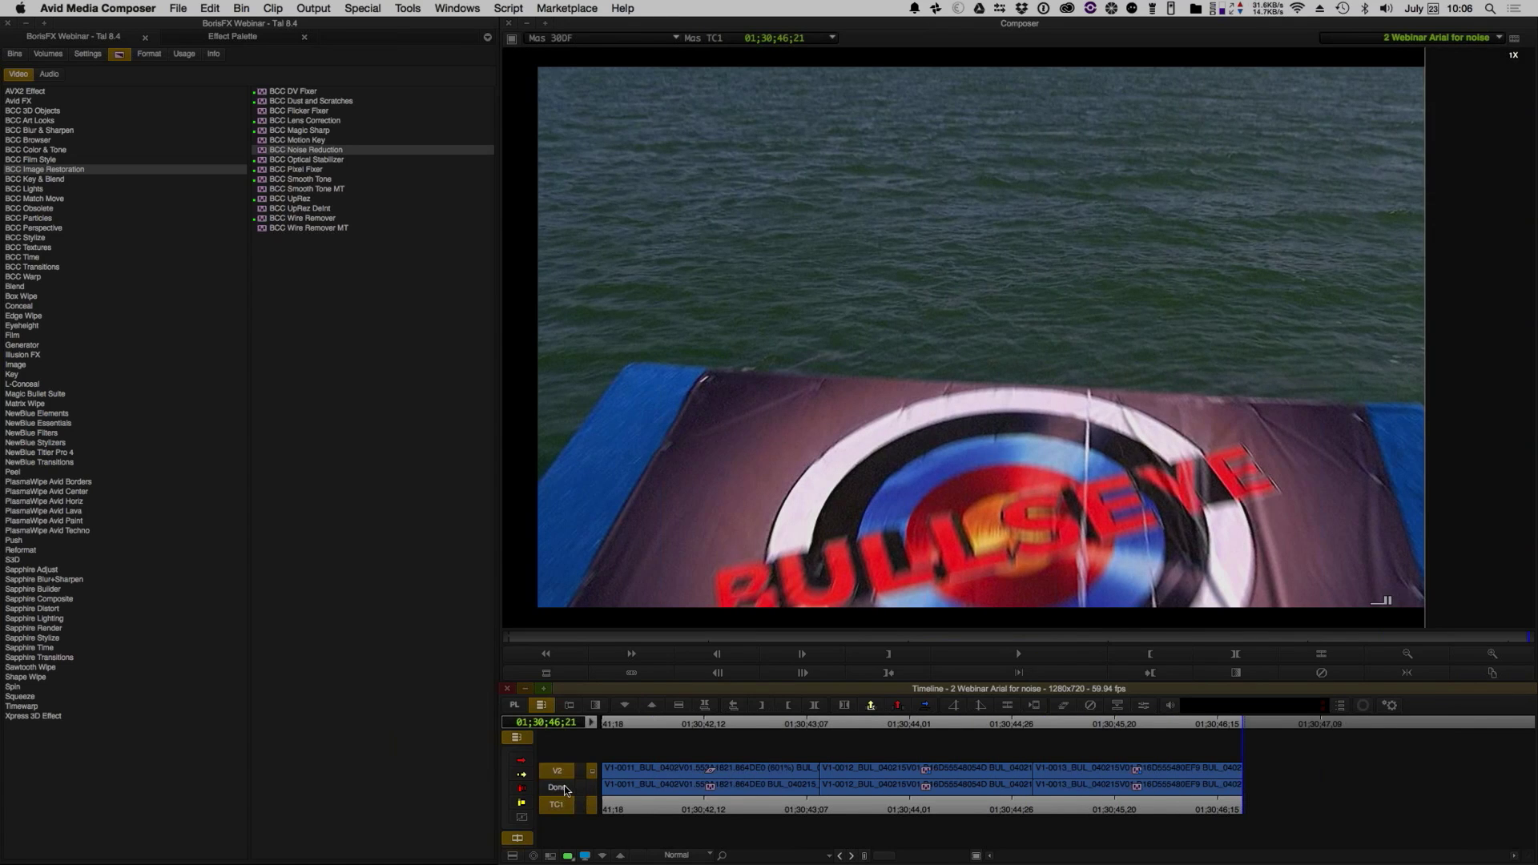
pyautogui.click(1231, 775)
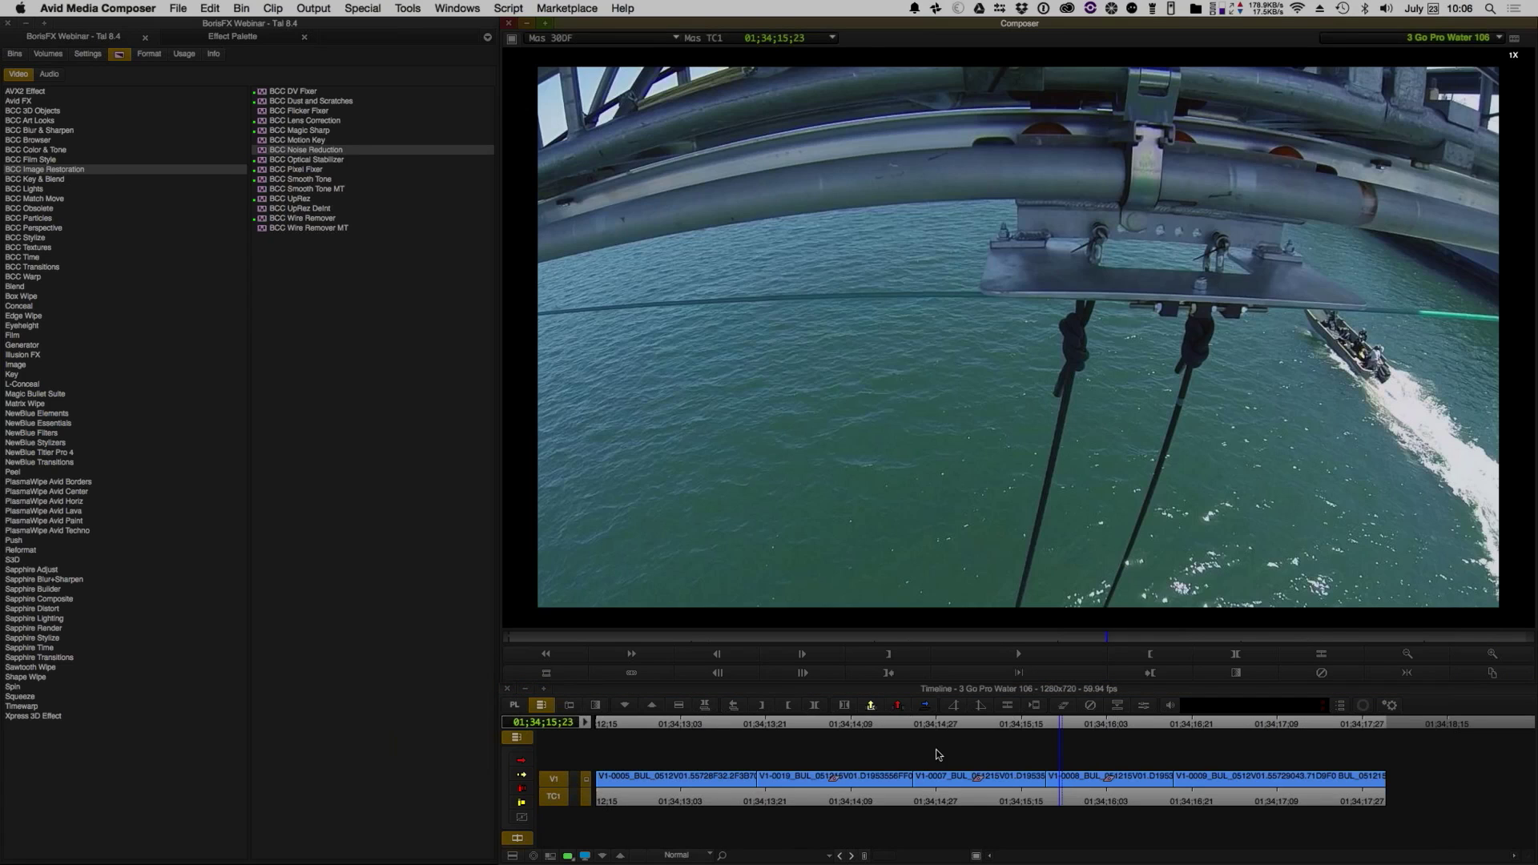
# - Play the 3 Go Pro Water 106 sequence from its start to review the footage
pyautogui.press('Home')
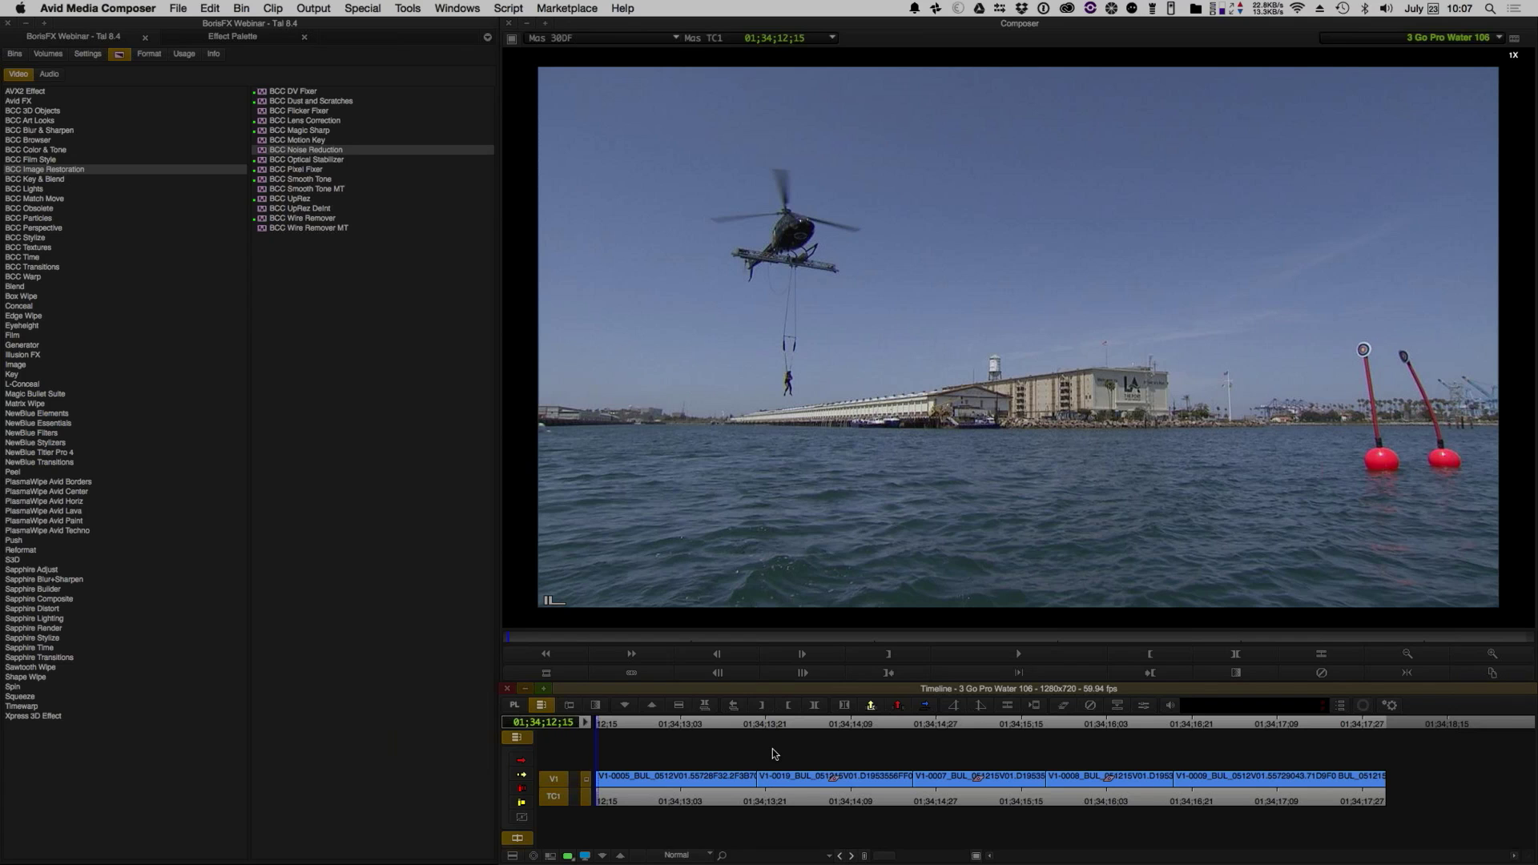
pyautogui.press('space')
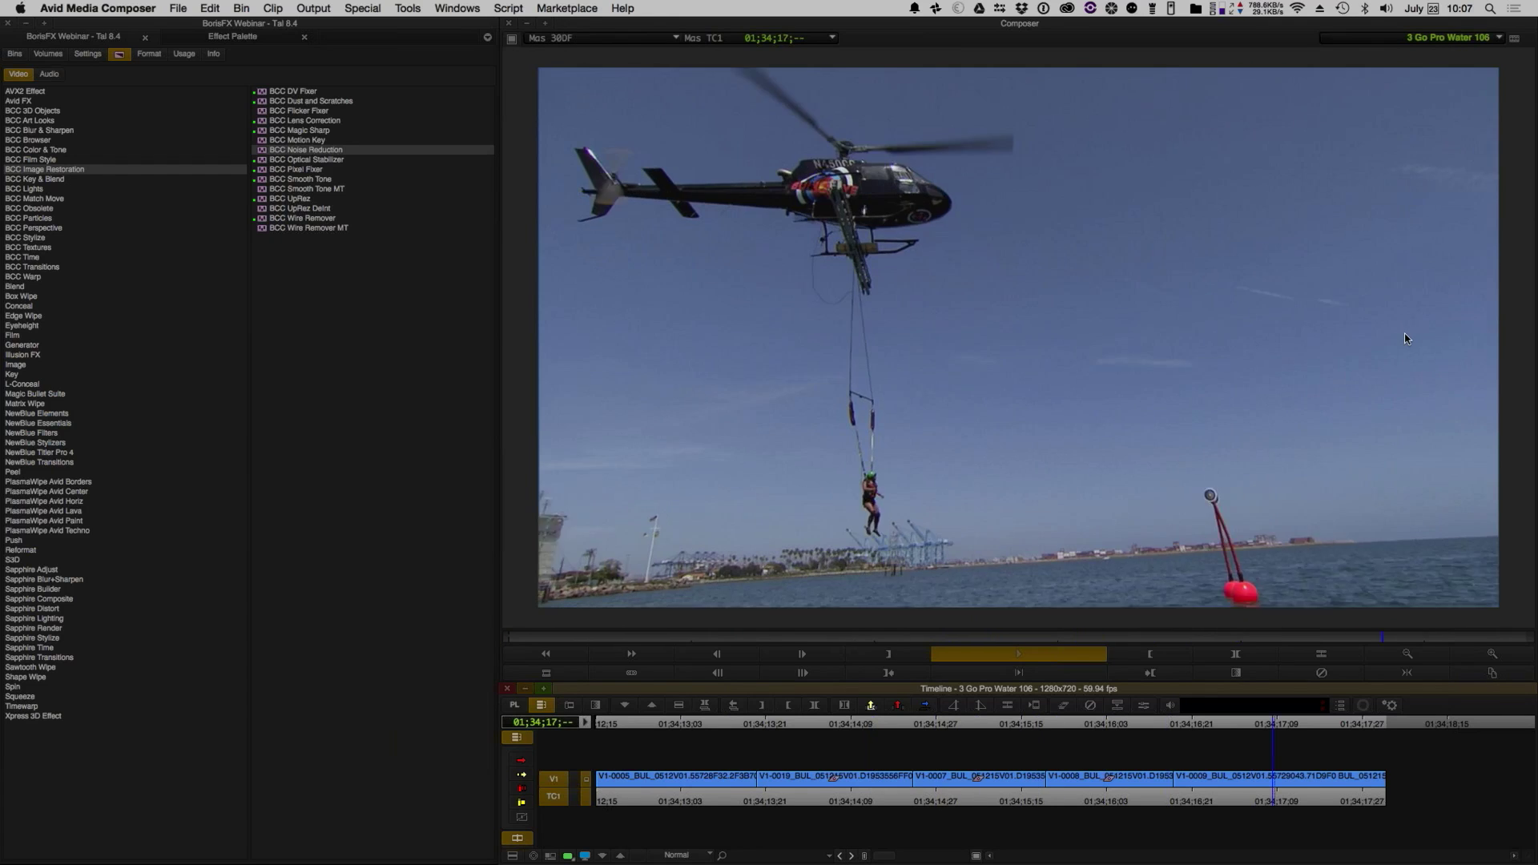
pyautogui.press('space')
# - Apply BCC Lens Correction to the second clip on V1 and enter effect mode for it
pyautogui.moveTo(1221, 794); pyautogui.dragTo(827, 807)
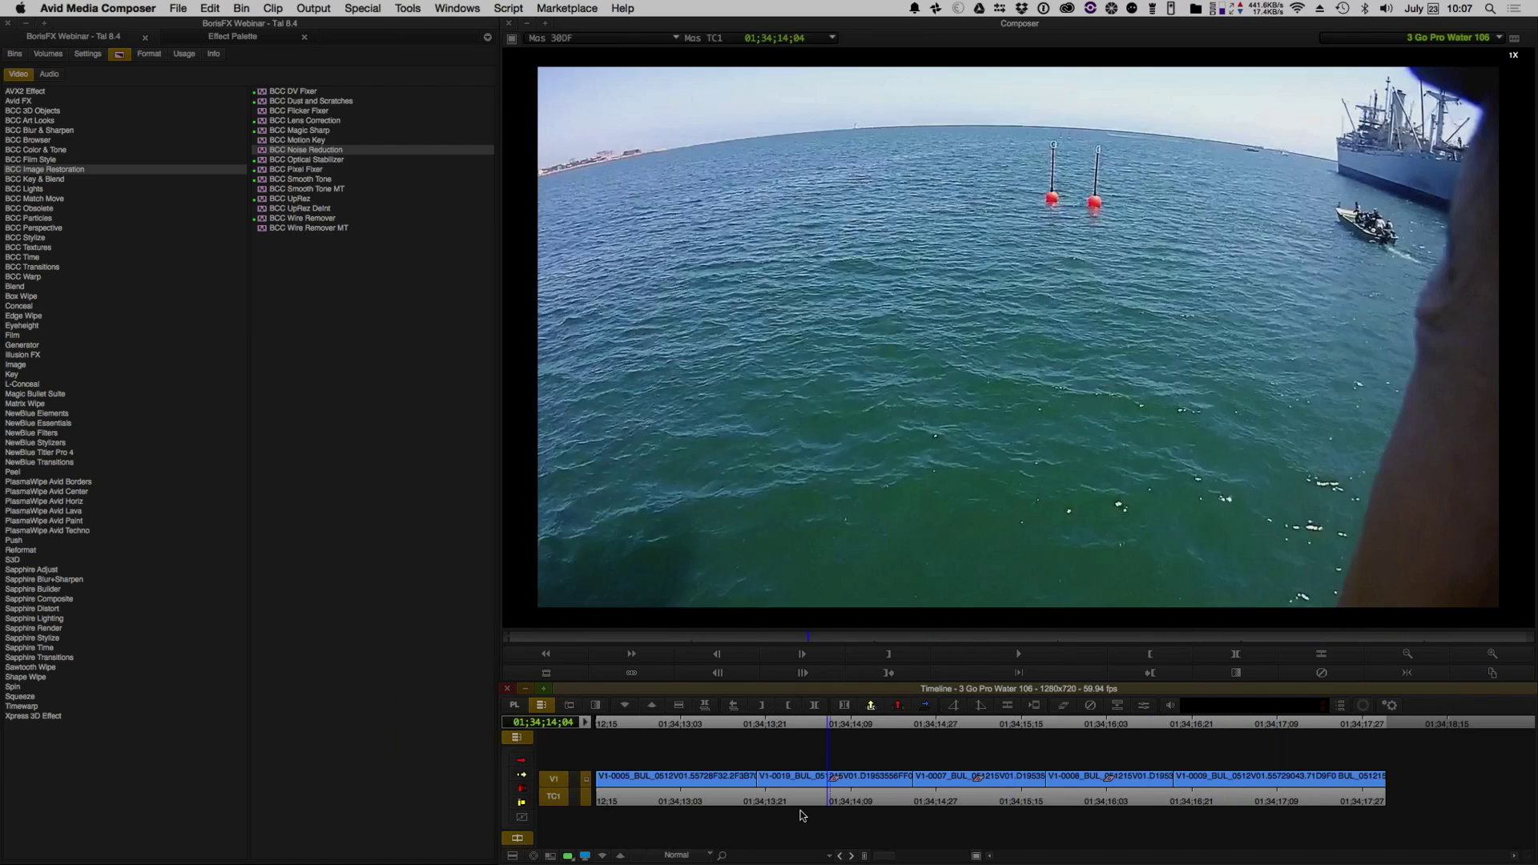
pyautogui.click(801, 816)
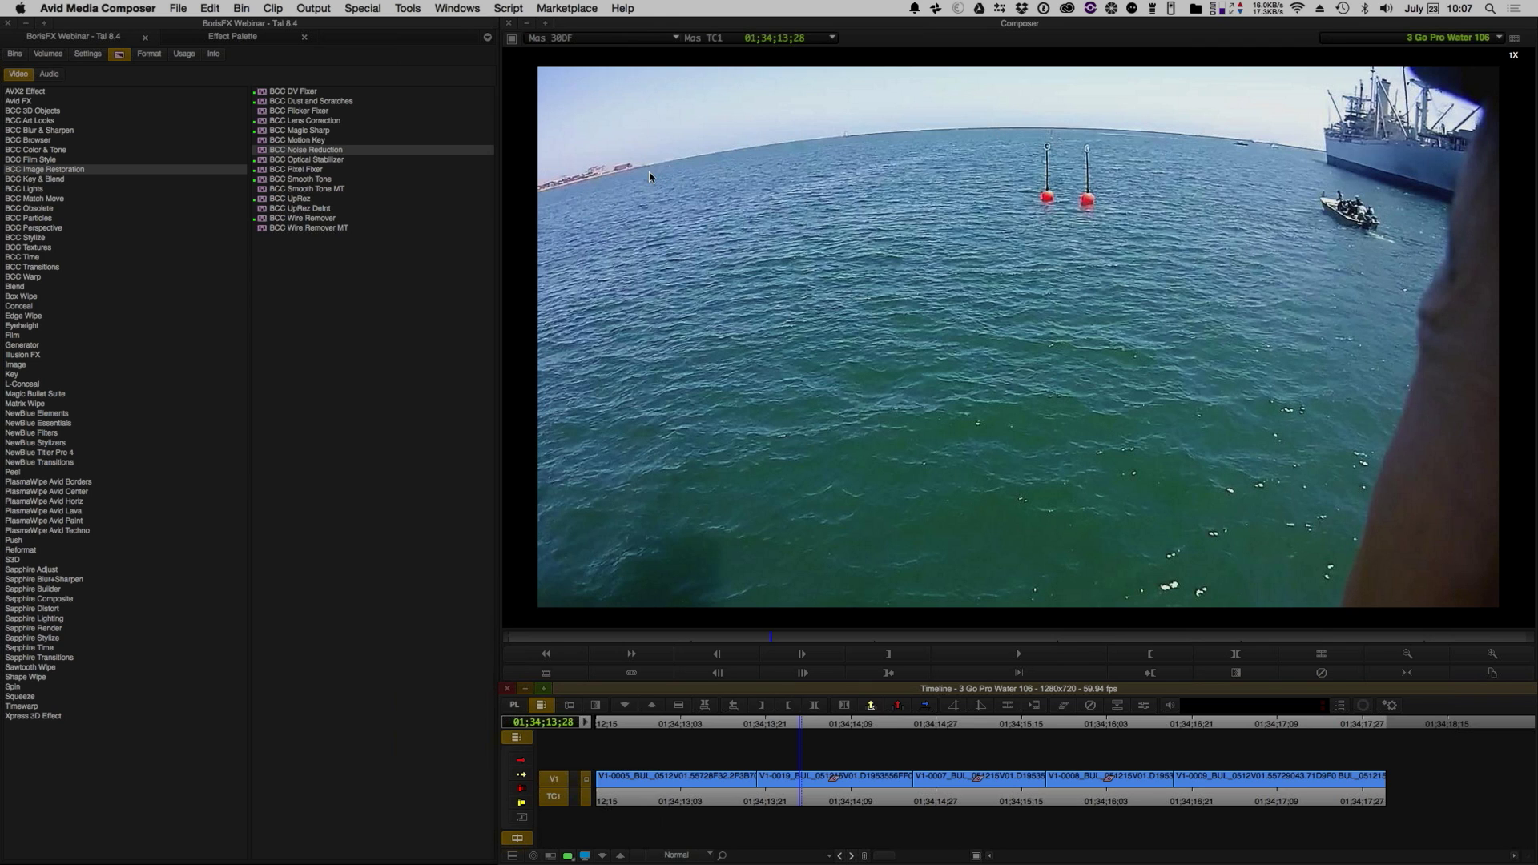
pyautogui.click(382, 120)
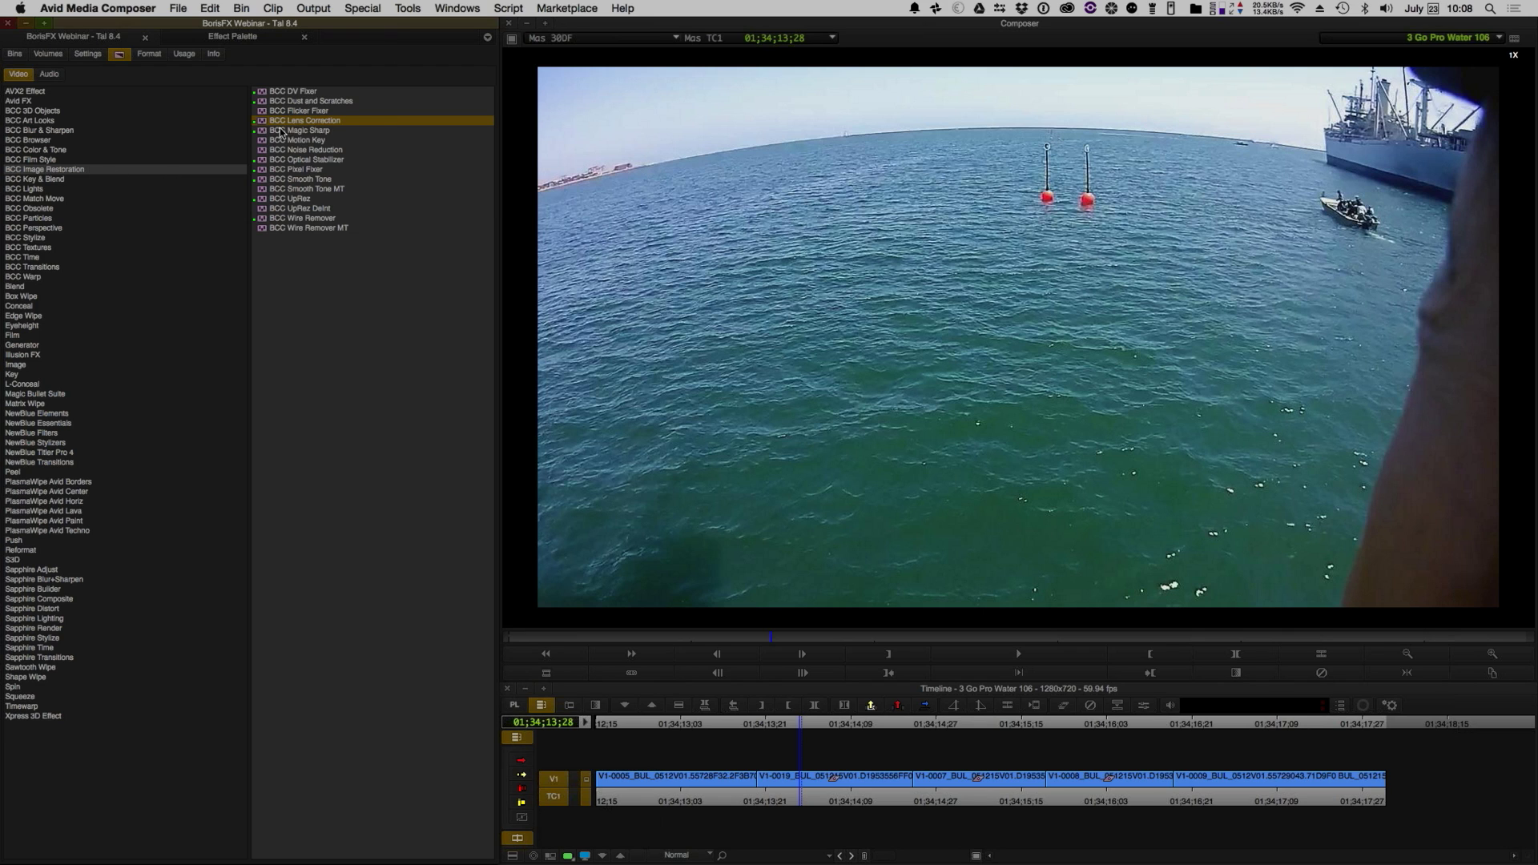
pyautogui.moveTo(264, 124); pyautogui.dragTo(812, 783)
pyautogui.click(1148, 706)
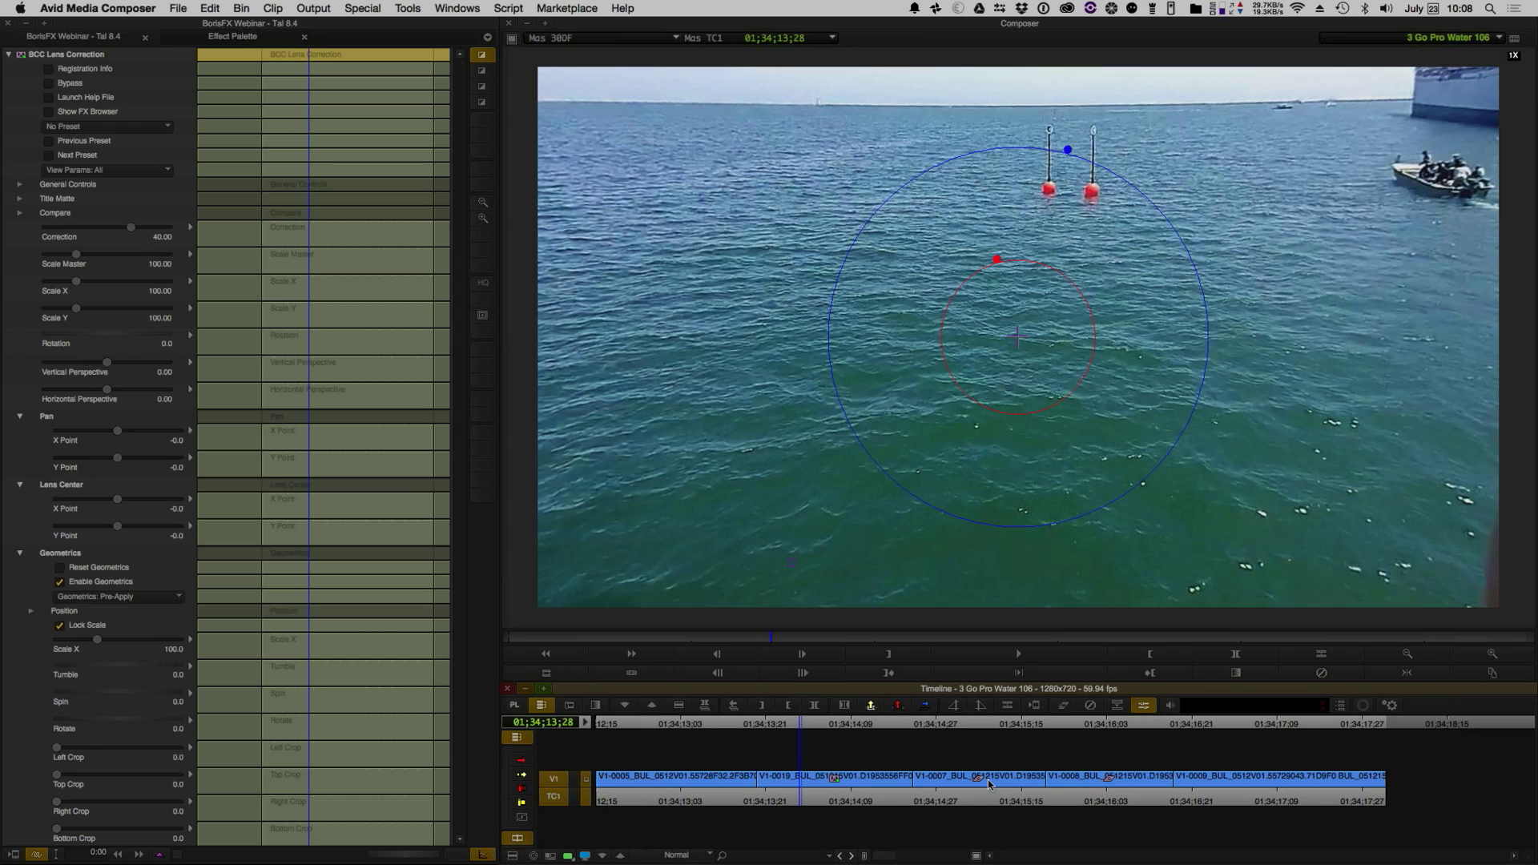
# - Load the Go Pro Medium preset for the second clip's lens correction and raise Correction to 35.79 with the preview control
pyautogui.click(101, 128)
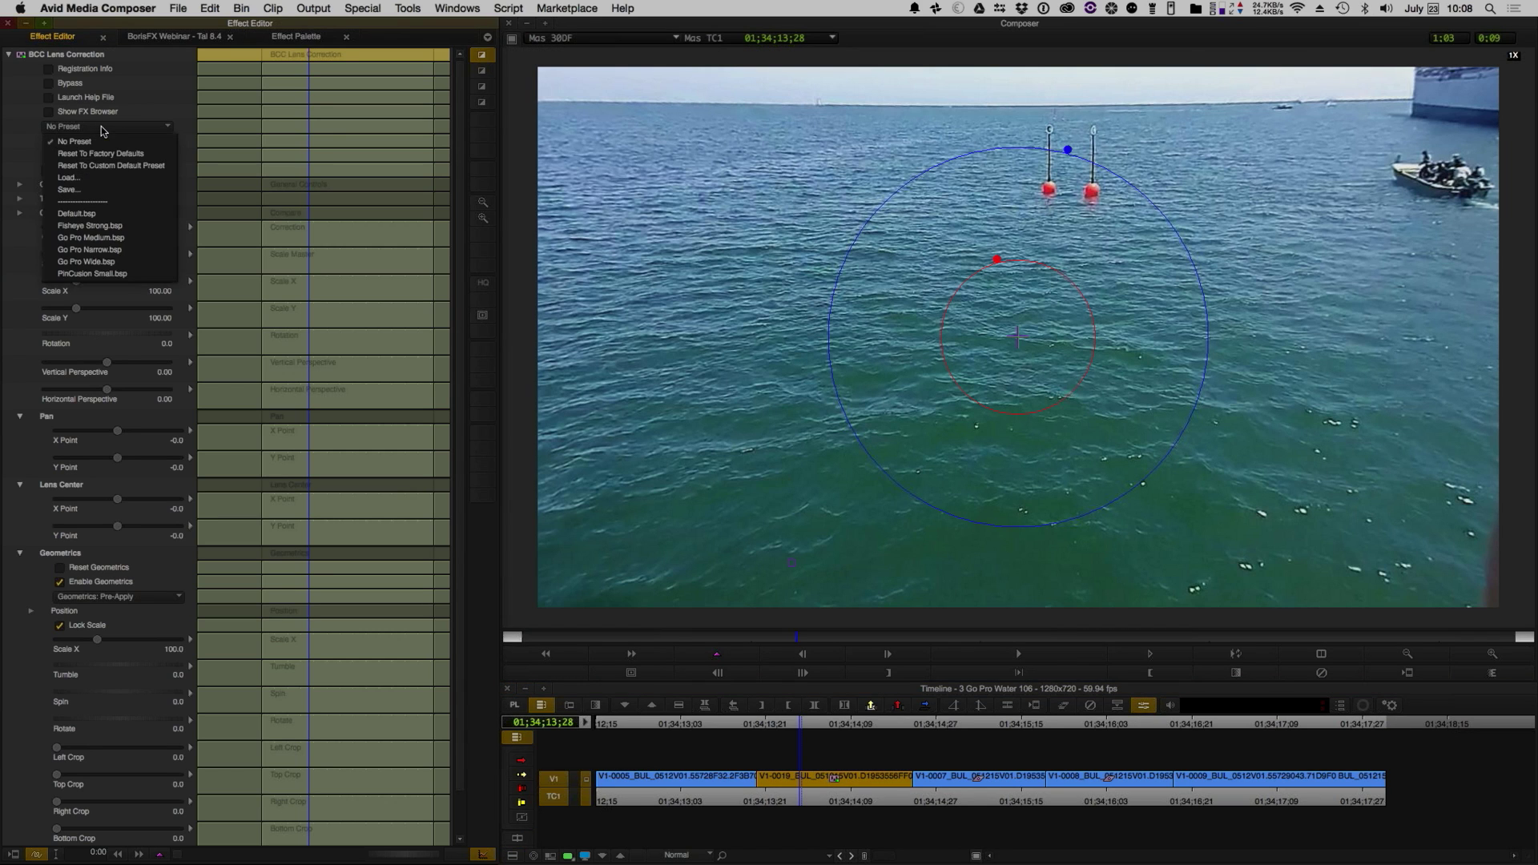
pyautogui.click(134, 238)
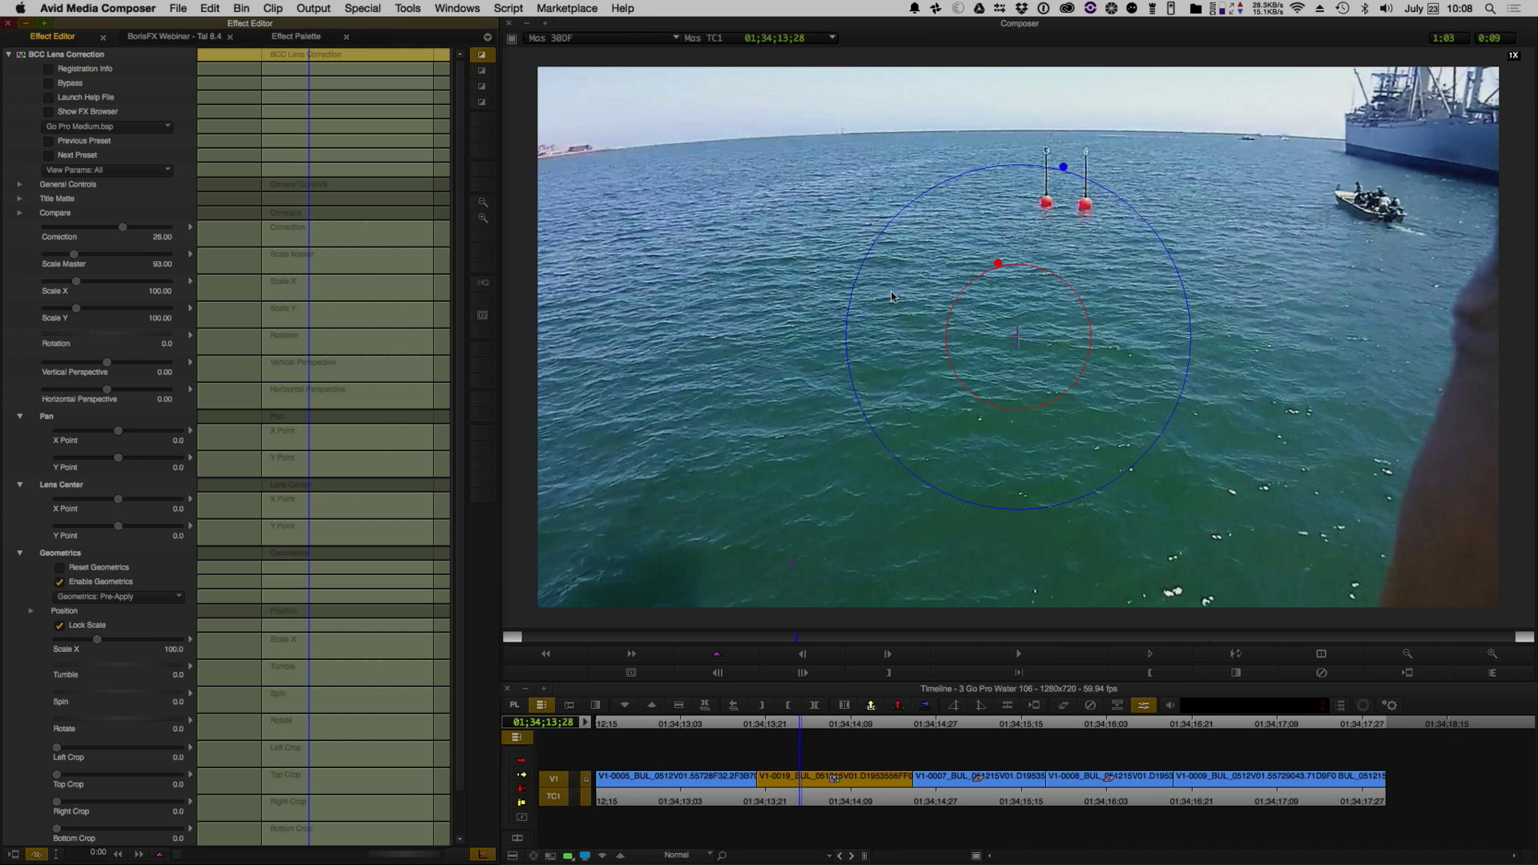
pyautogui.moveTo(1064, 169); pyautogui.dragTo(999, 168)
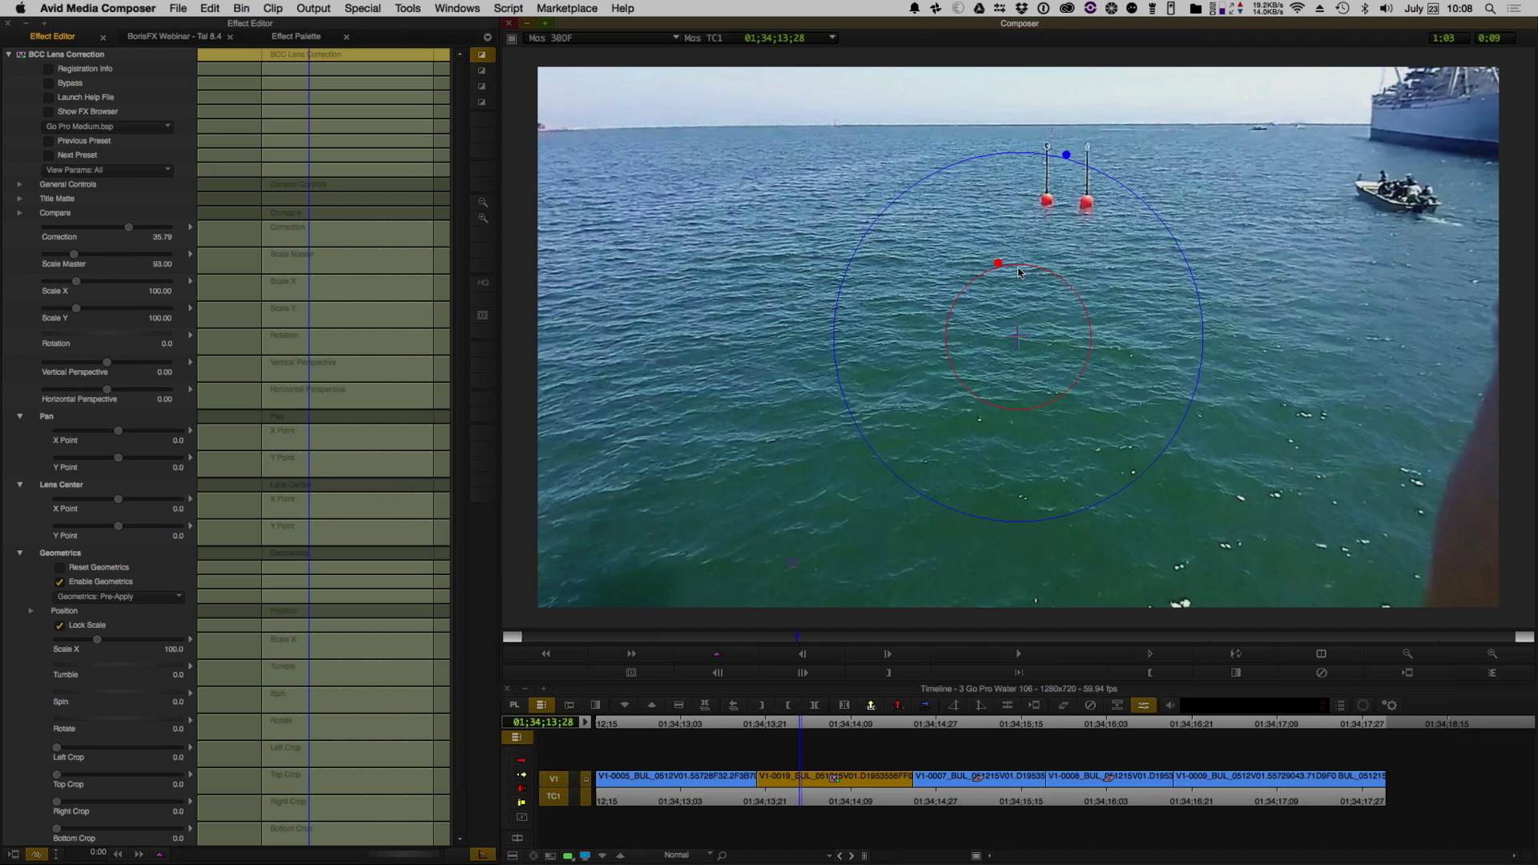
# - Adjust the second clip's Scale Master to 91.83 with the preview control so the picture fills the frame
pyautogui.moveTo(1001, 269); pyautogui.dragTo(1009, 286)
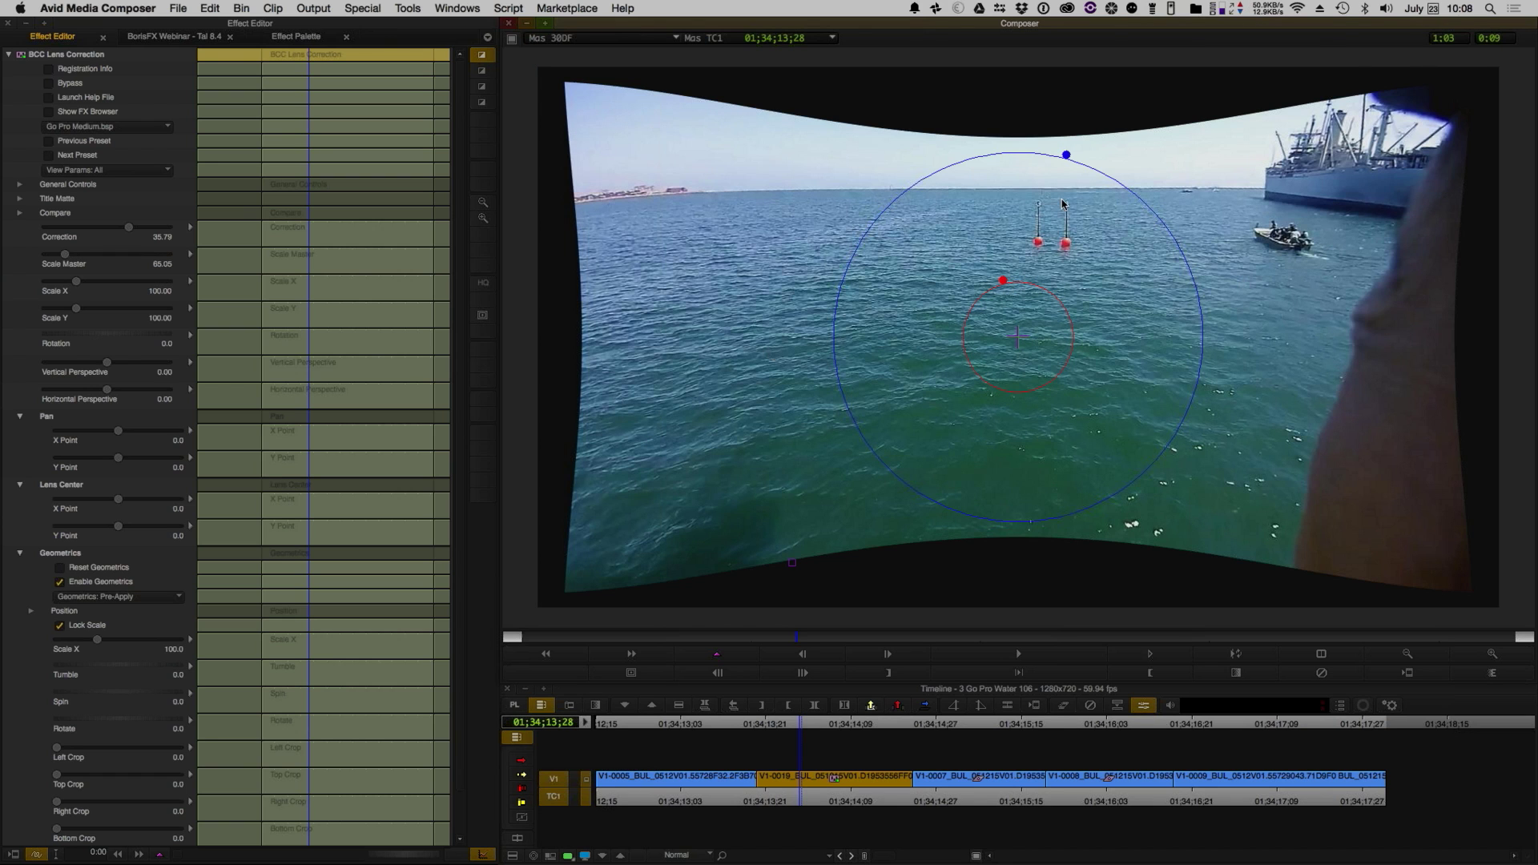
pyautogui.moveTo(1002, 282); pyautogui.dragTo(1003, 279)
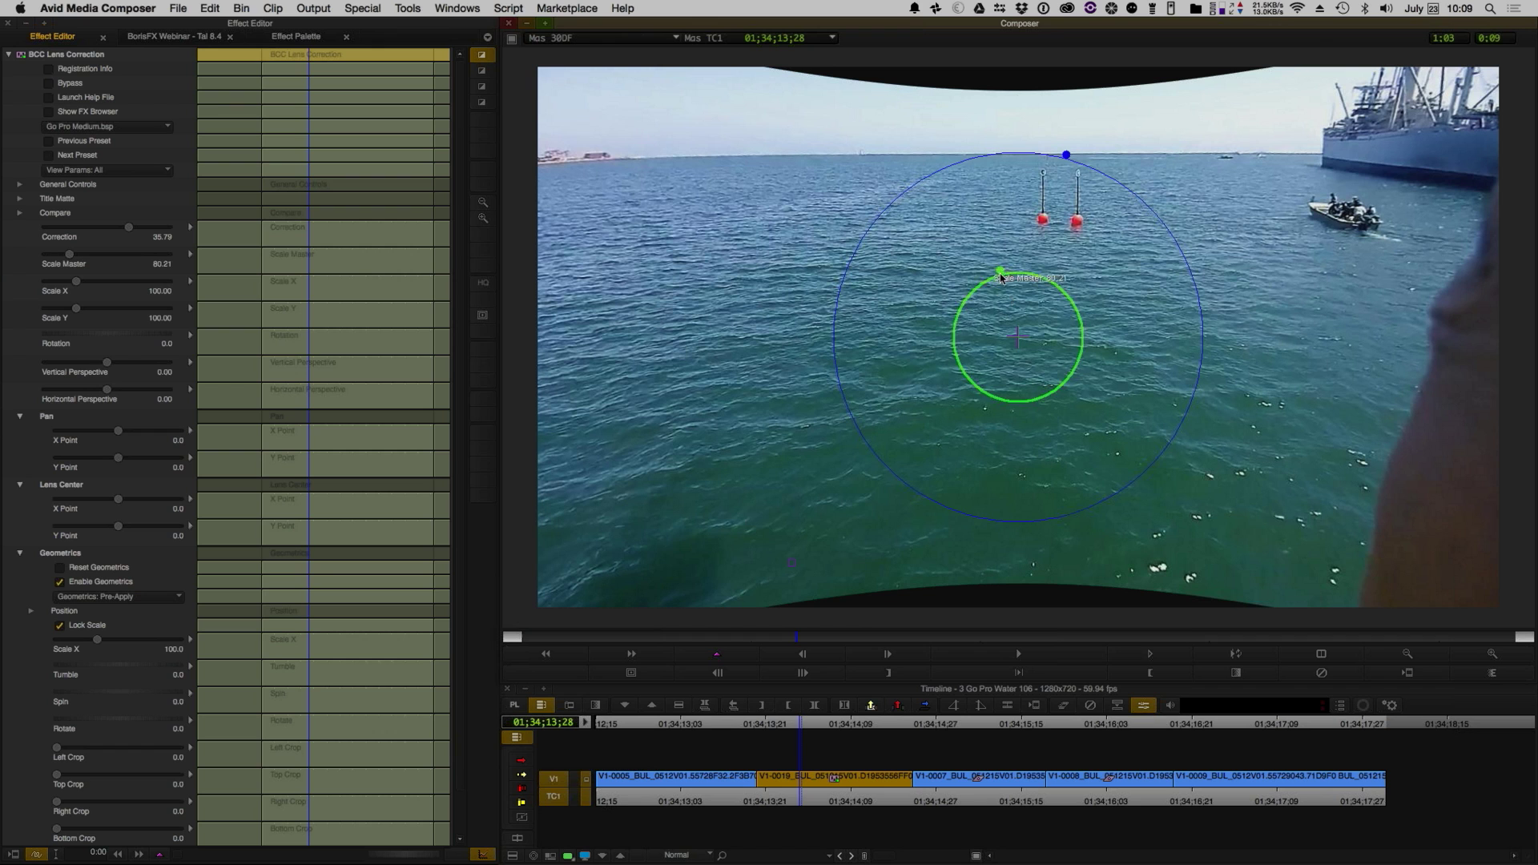
pyautogui.moveTo(1002, 276); pyautogui.dragTo(999, 267)
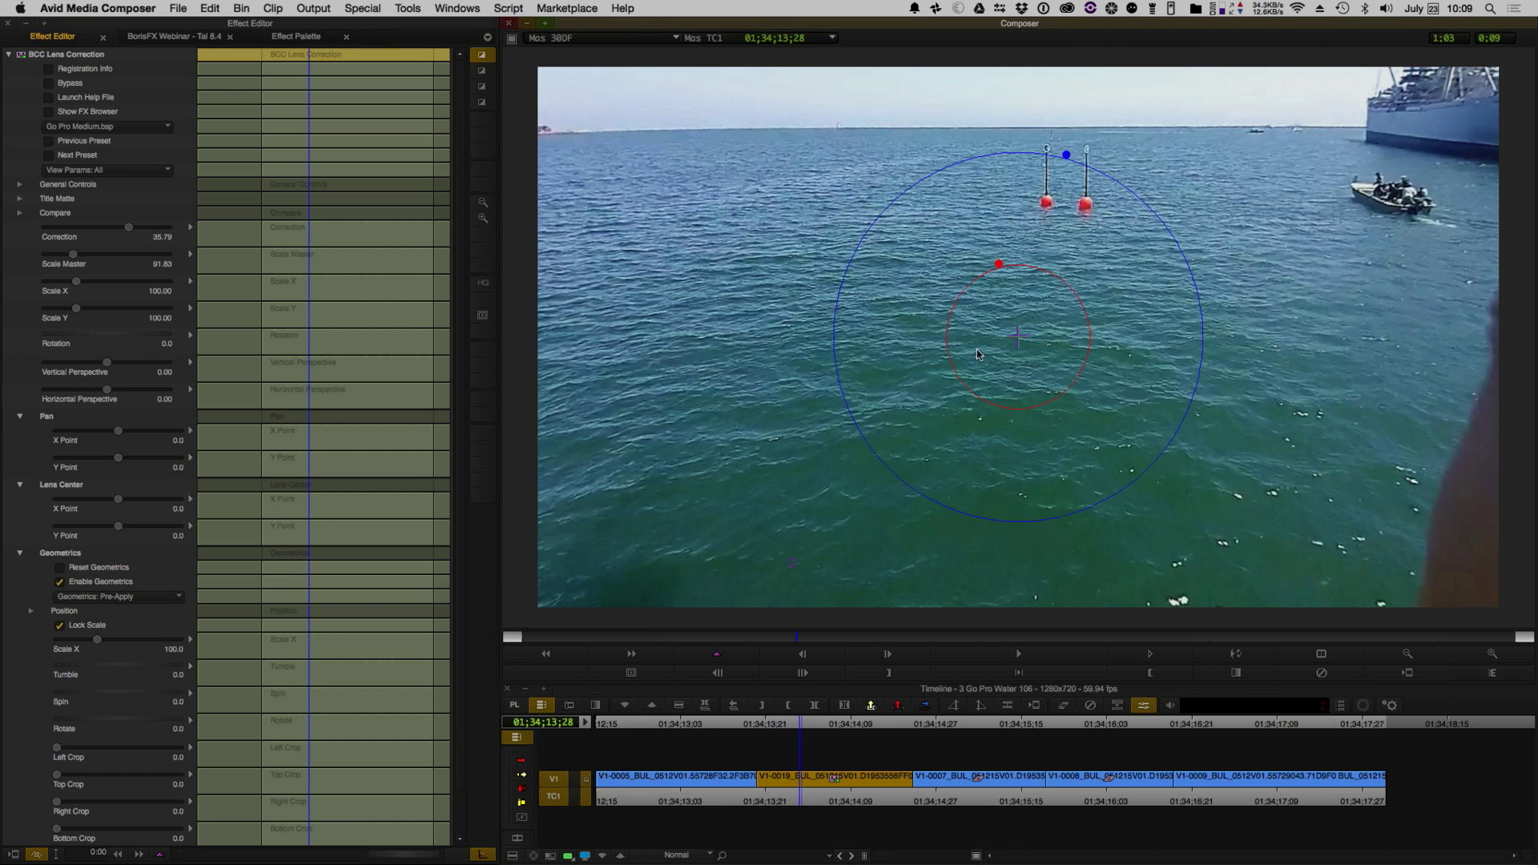
# - Leave effect mode and play the sequence through the corrected second clip into the fourth clip
pyautogui.click(664, 797)
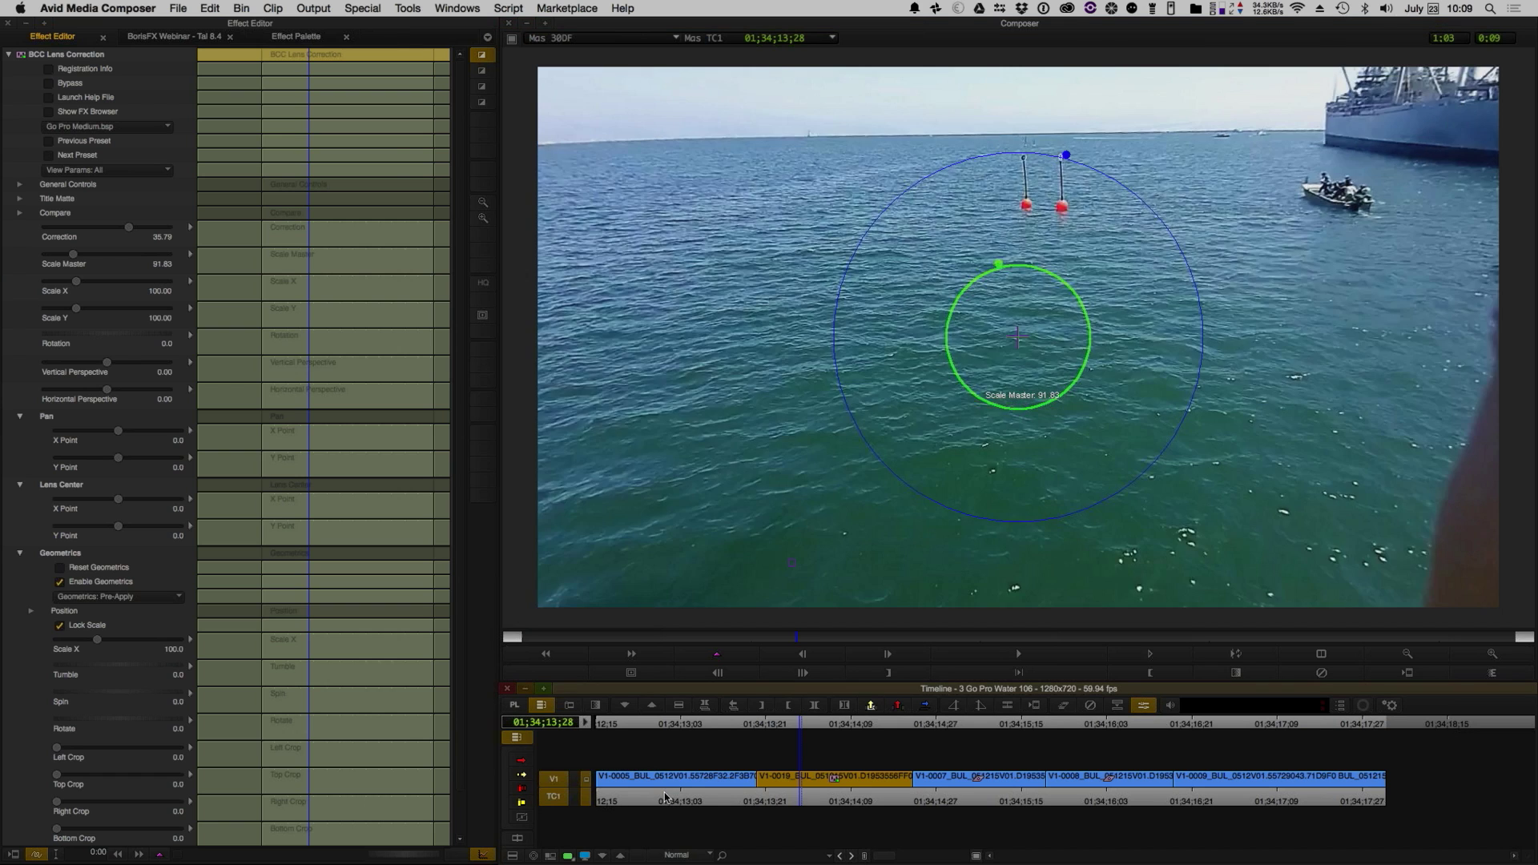
pyautogui.click(664, 797)
pyautogui.press('space')
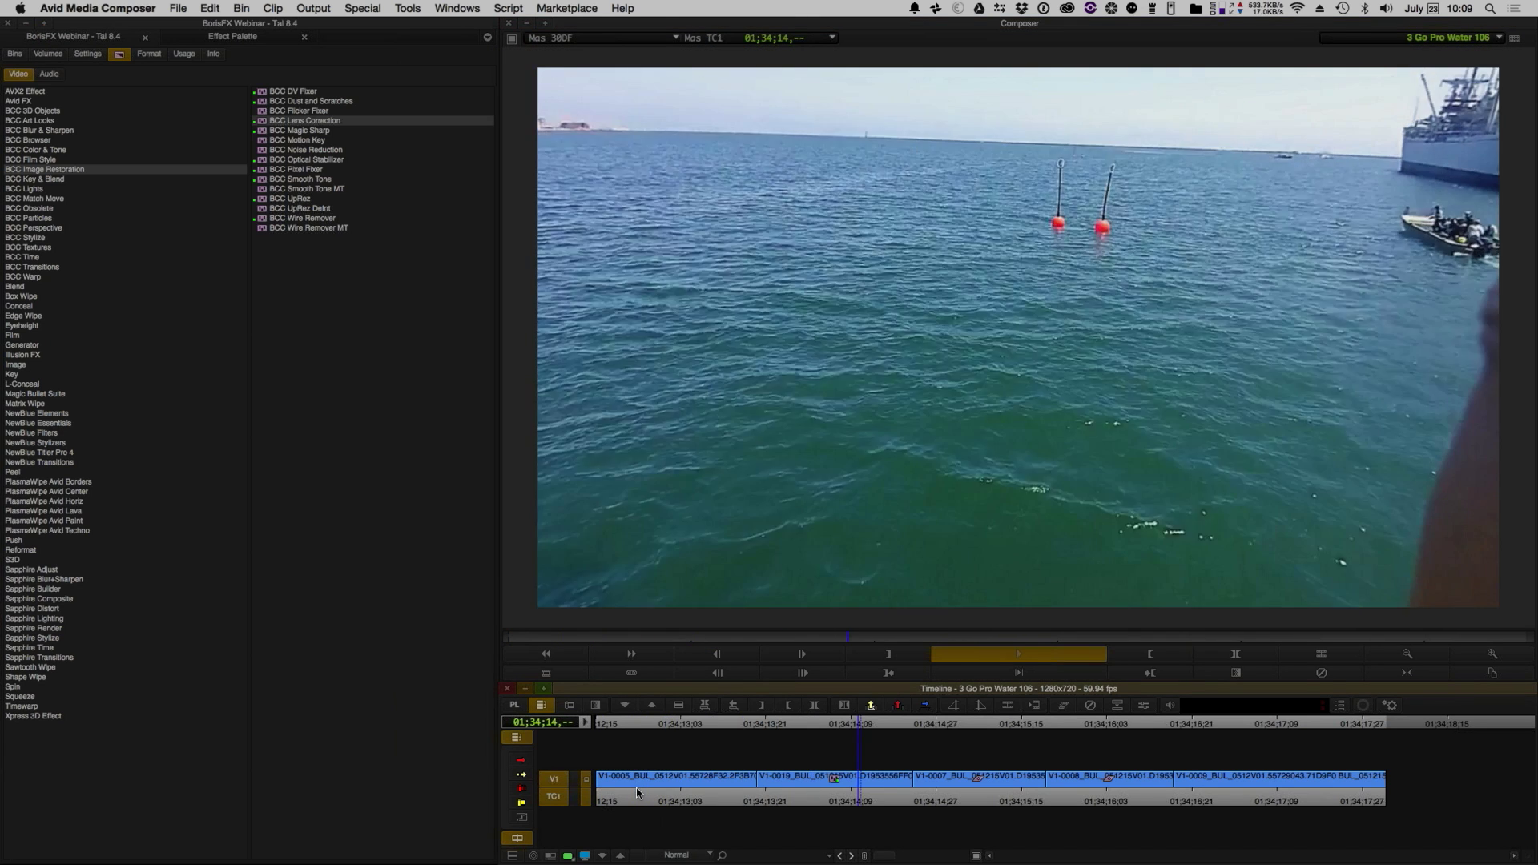
pyautogui.press('l')
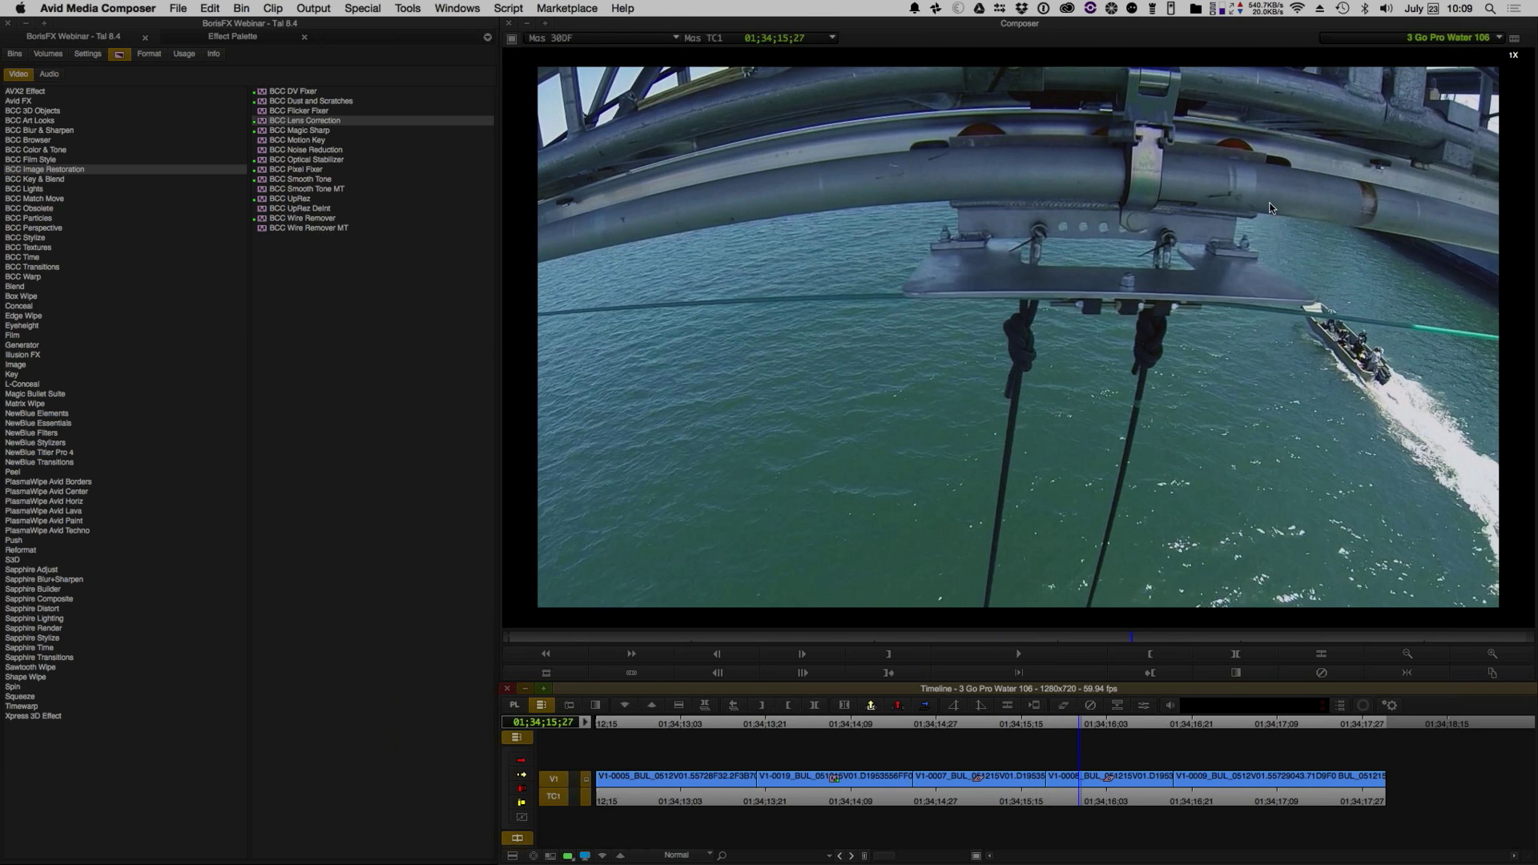
# - Copy the second clip's lens correction to the fourth clip, fine-tune its correction amount in the preview and leave effect mode
pyautogui.click(1144, 705)
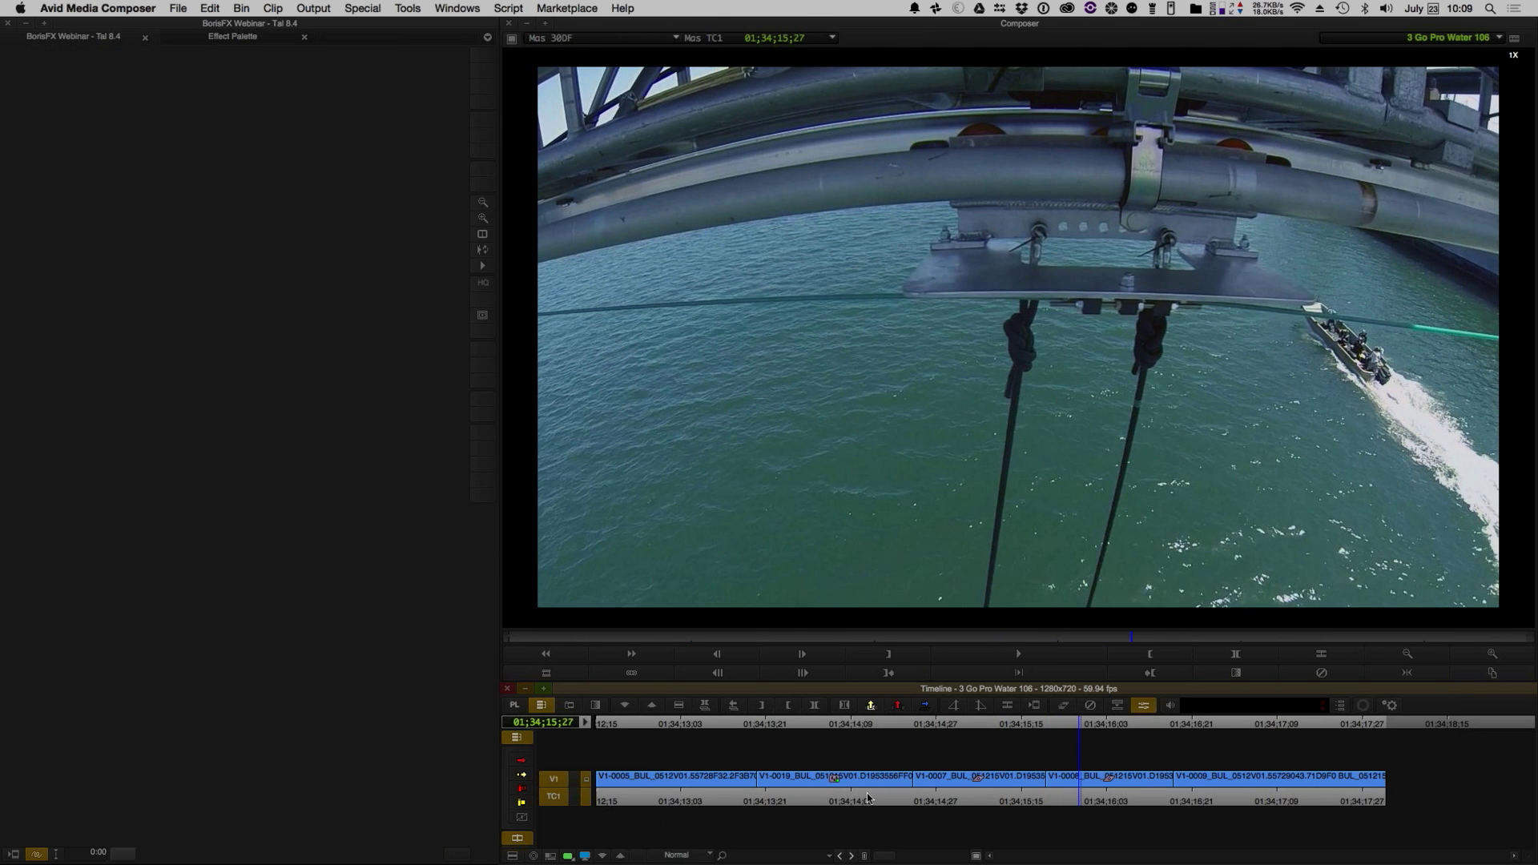
pyautogui.click(842, 778)
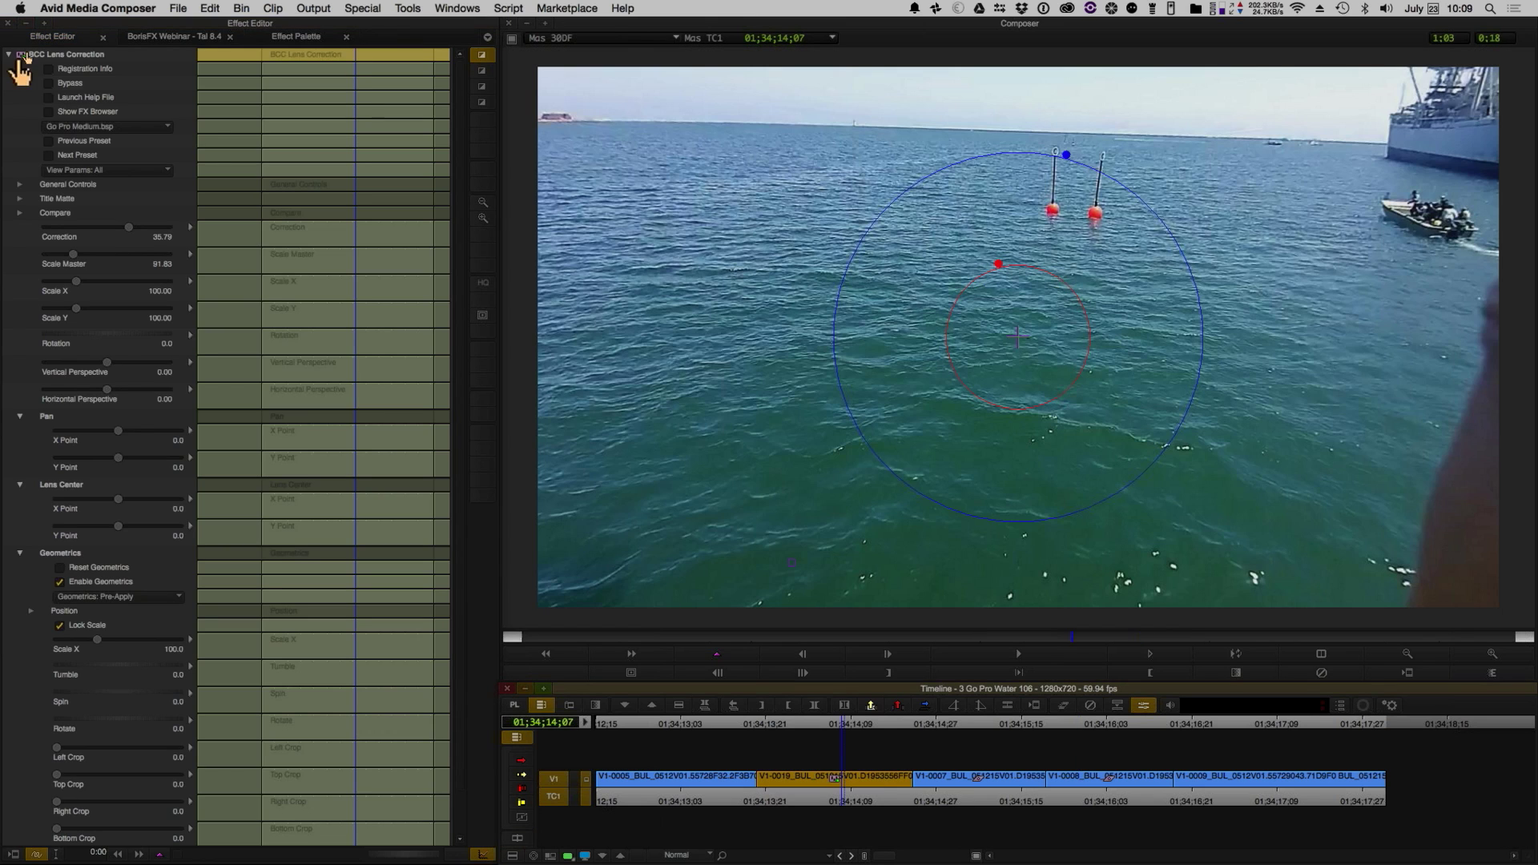
pyautogui.click(1176, 781)
pyautogui.click(1147, 781)
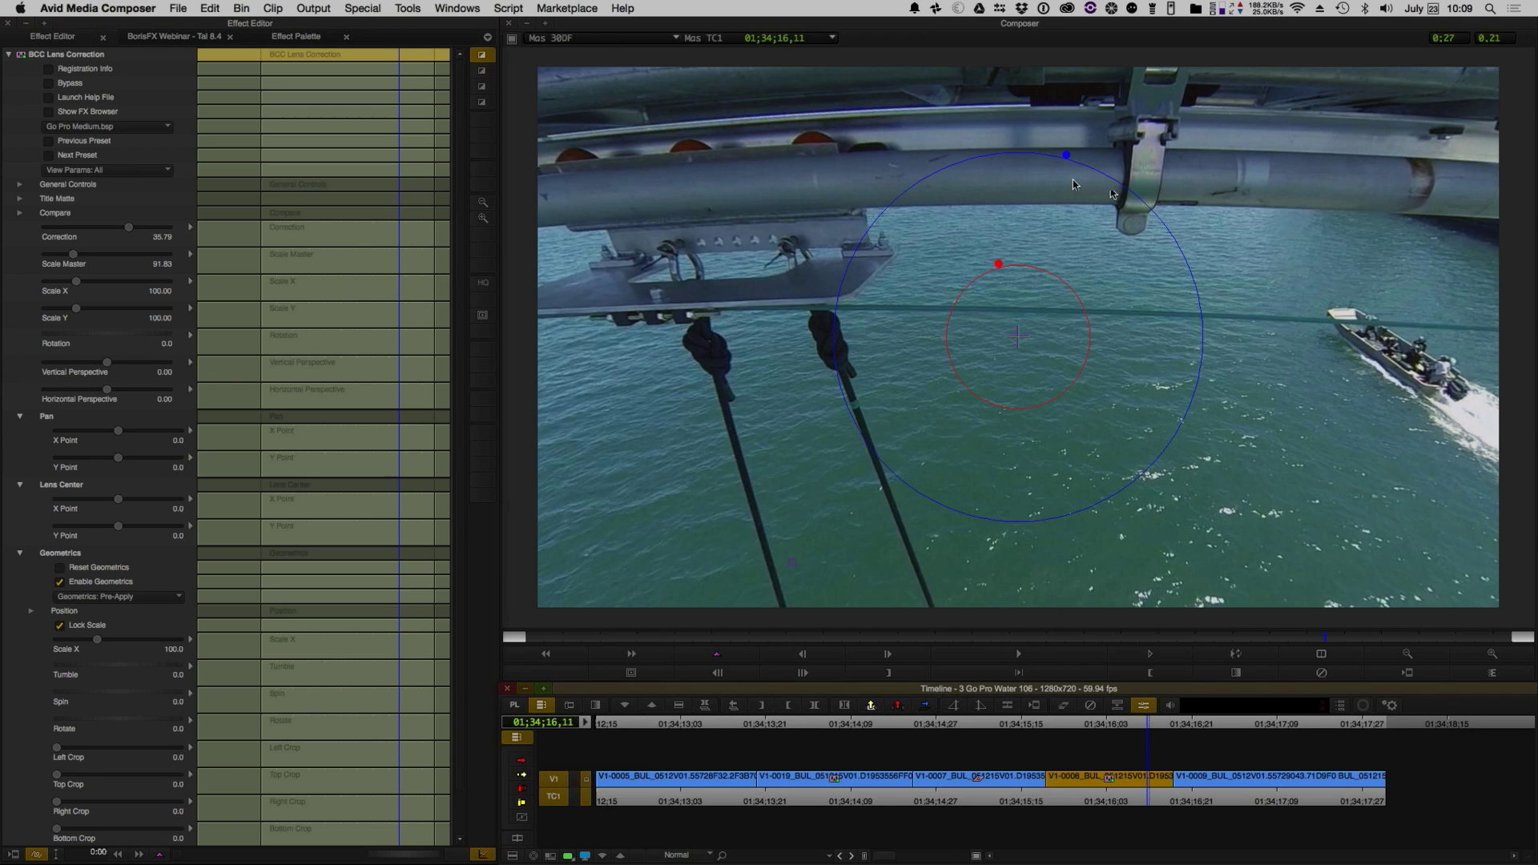
pyautogui.moveTo(1066, 164); pyautogui.dragTo(1069, 155)
pyautogui.click(704, 799)
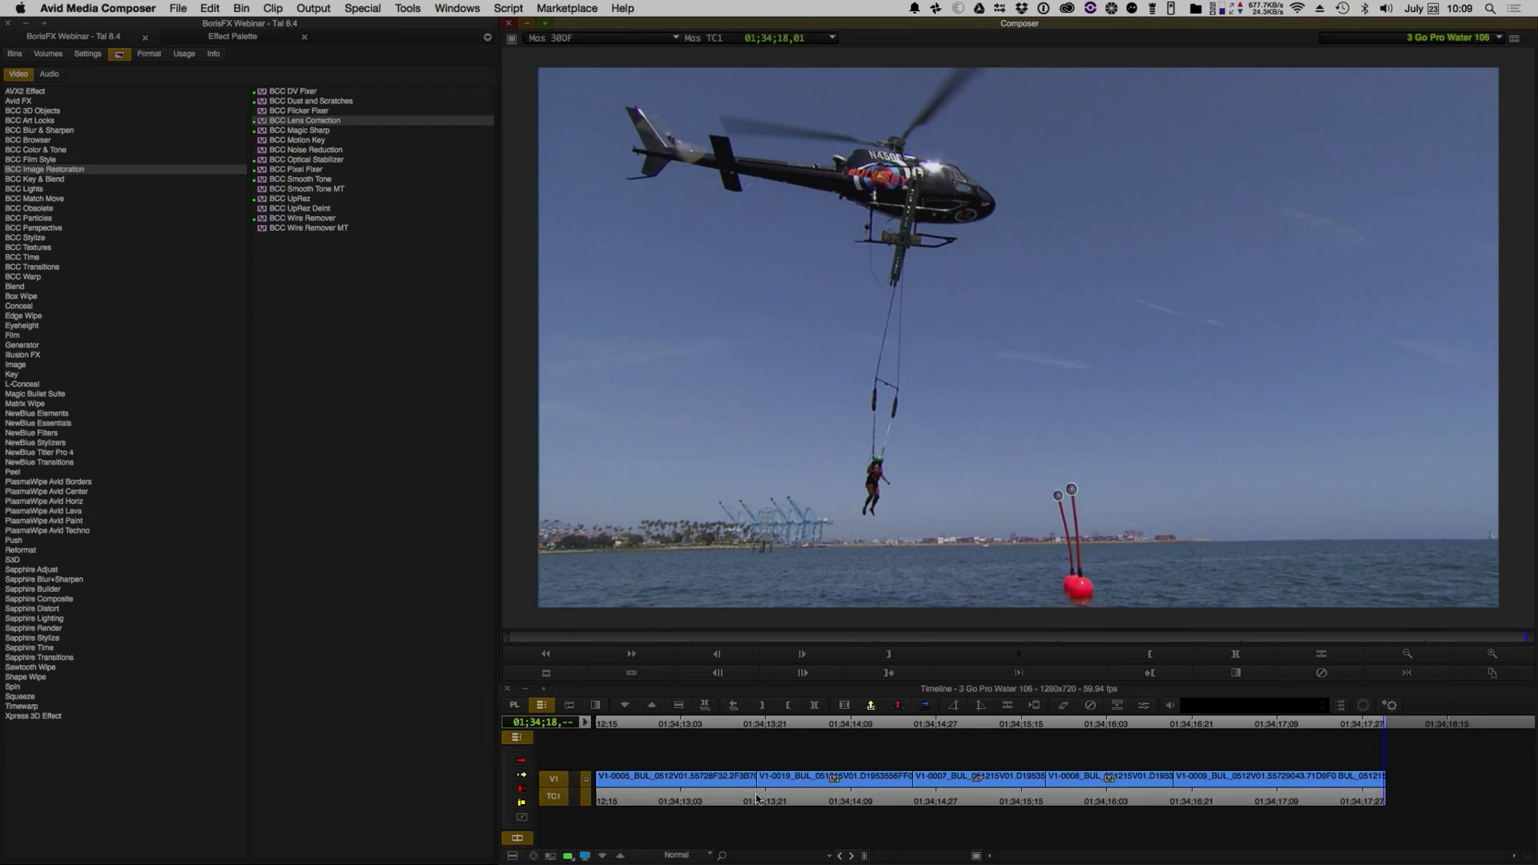
# - Apply BCC Lens Correction to the third clip on V1 and enter effect mode for it
pyautogui.moveTo(1191, 803); pyautogui.dragTo(979, 825)
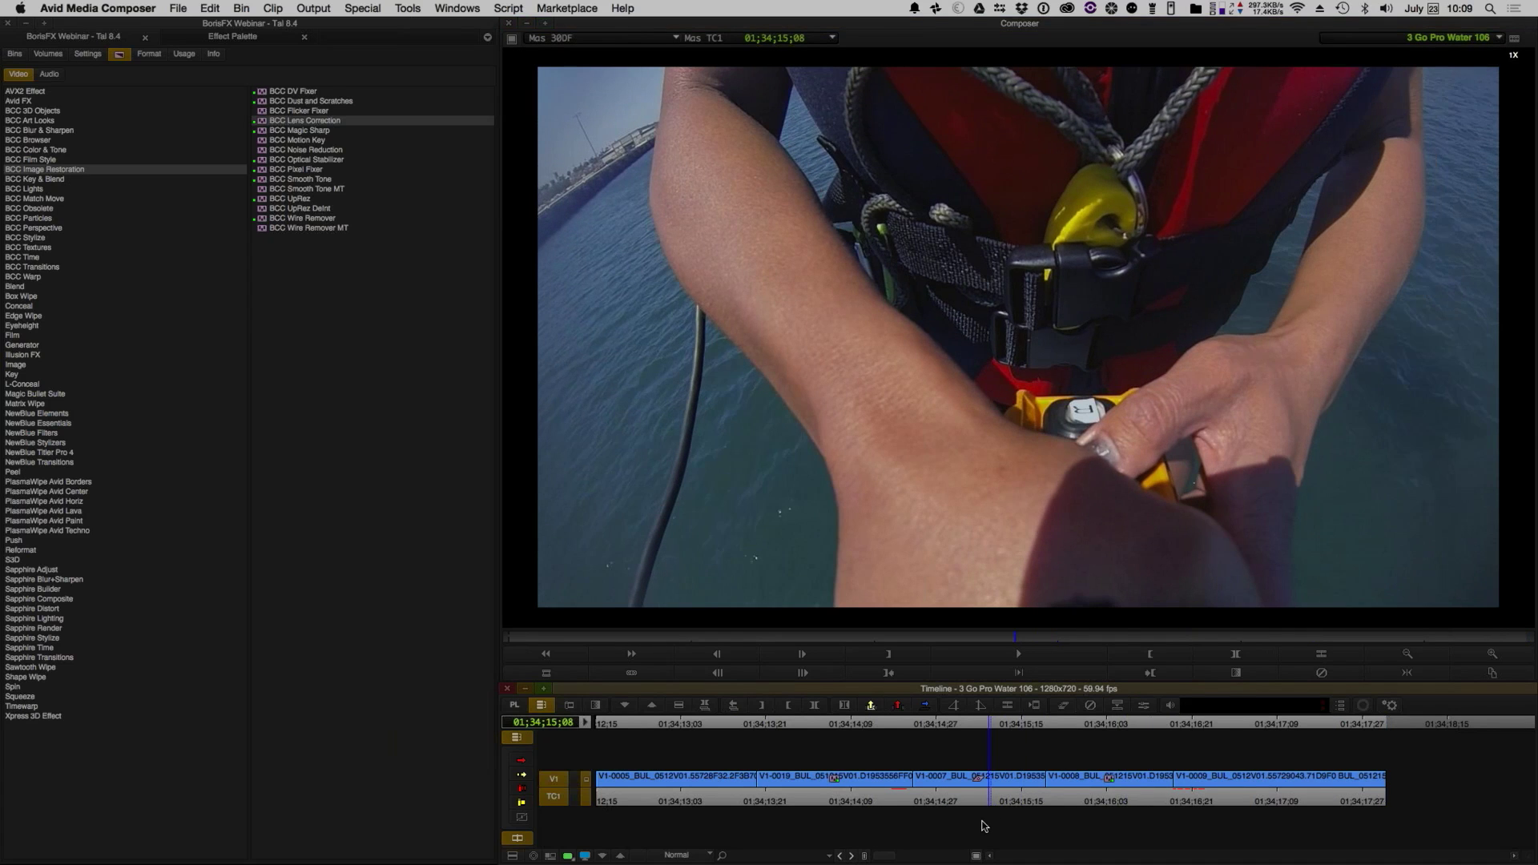
pyautogui.doubleClick(288, 122)
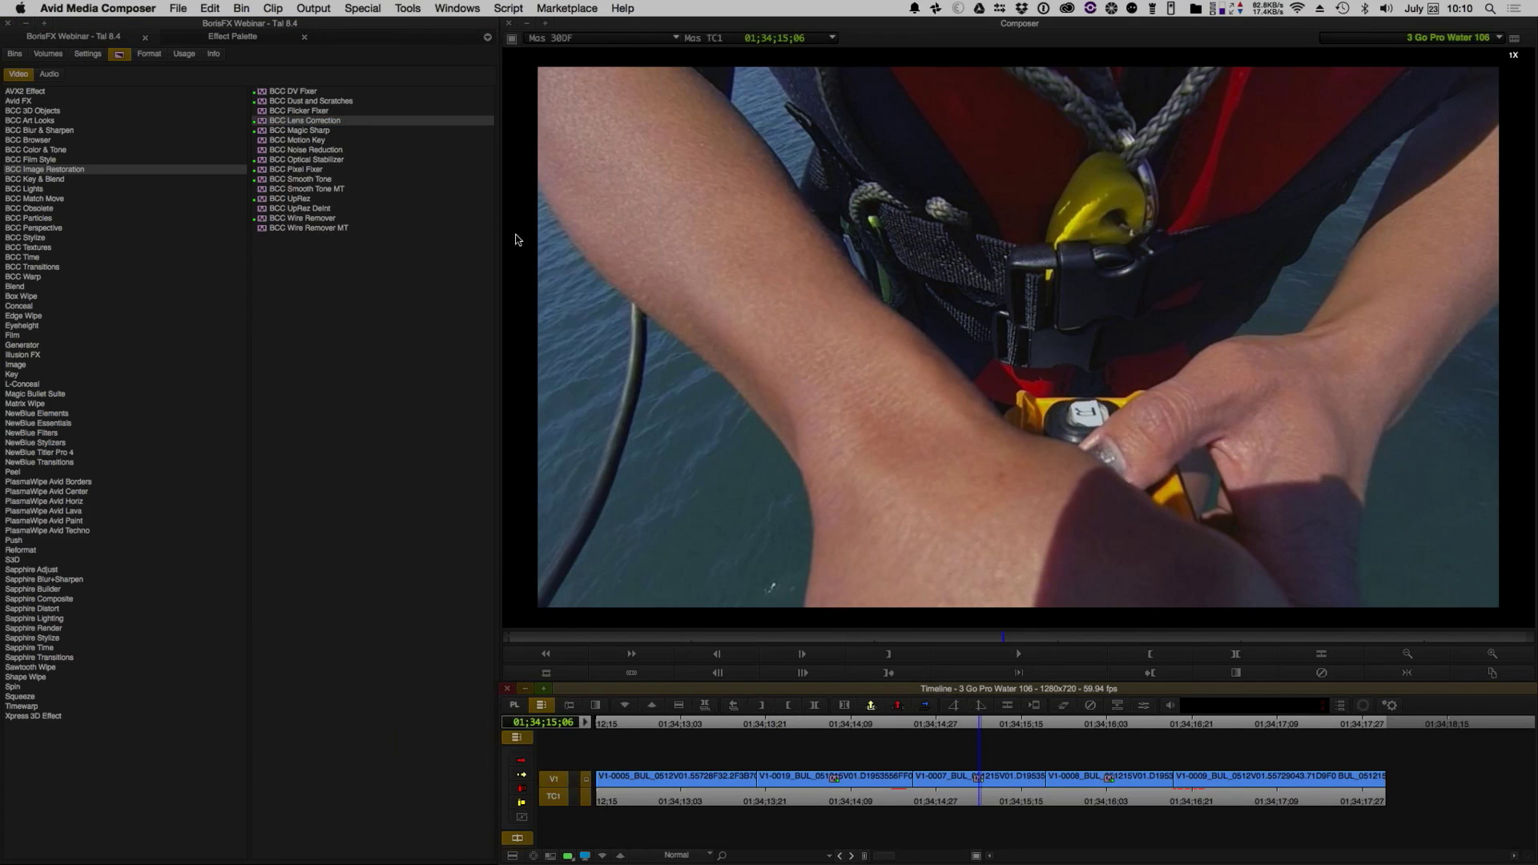
pyautogui.click(1143, 705)
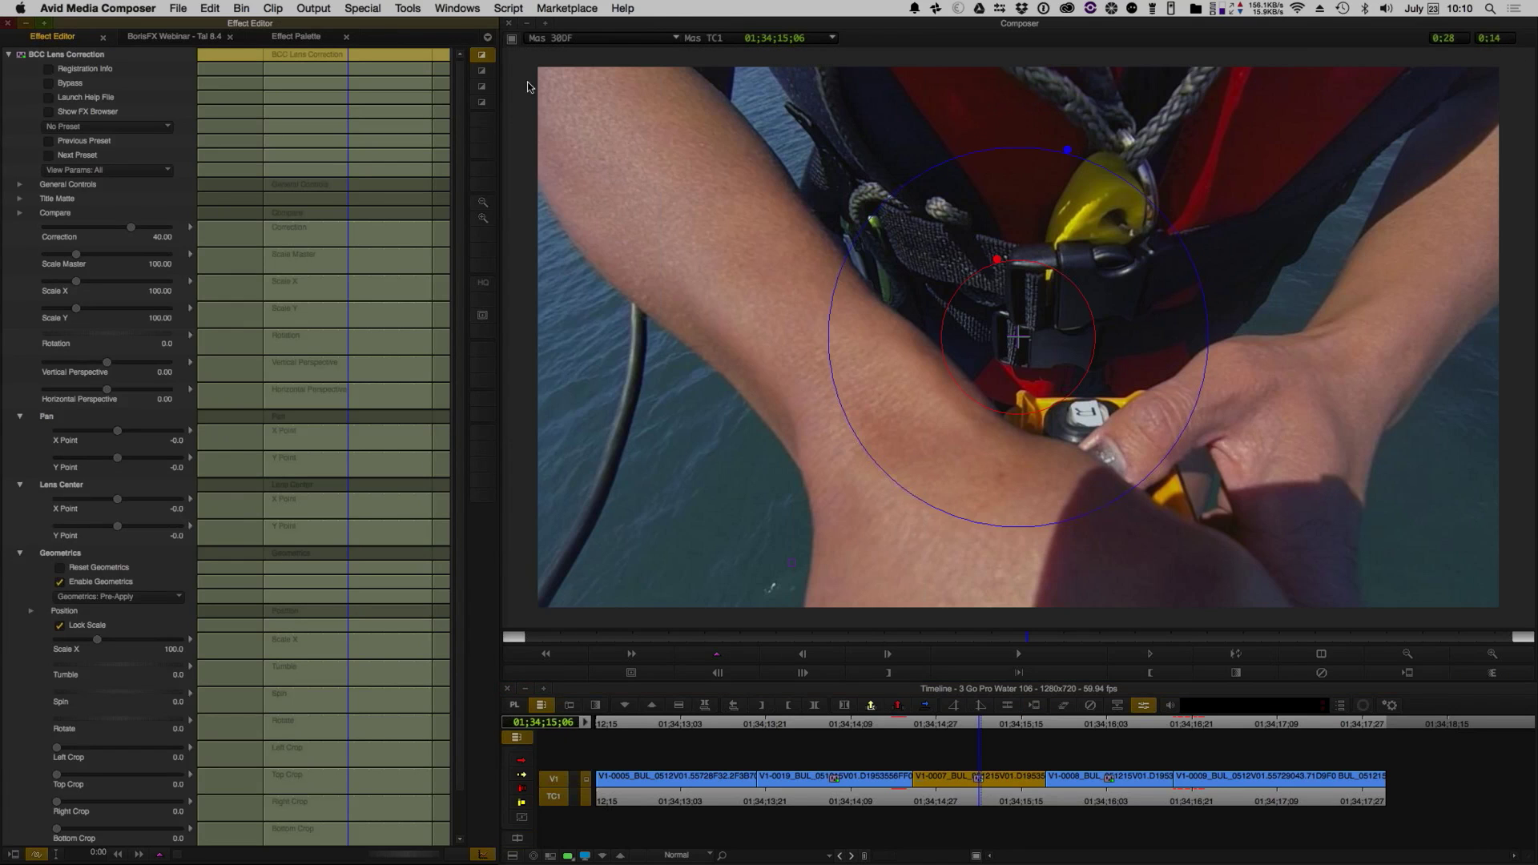
# - Set the third clip's Scale Master to 86.37 with the preview control and play the corrected clip
pyautogui.moveTo(998, 262)
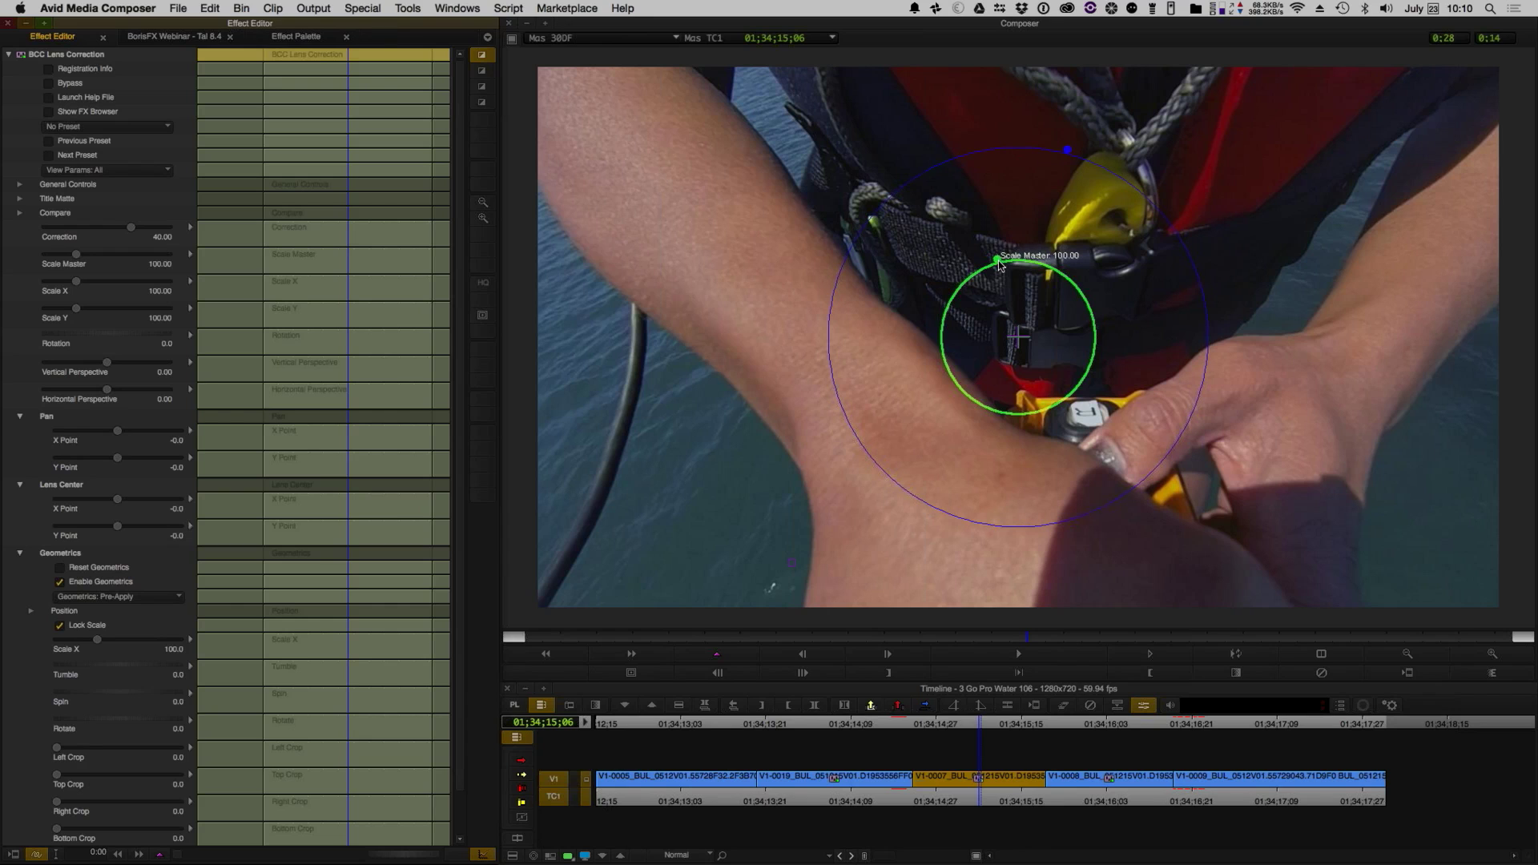
pyautogui.moveTo(999, 262); pyautogui.dragTo(1002, 270)
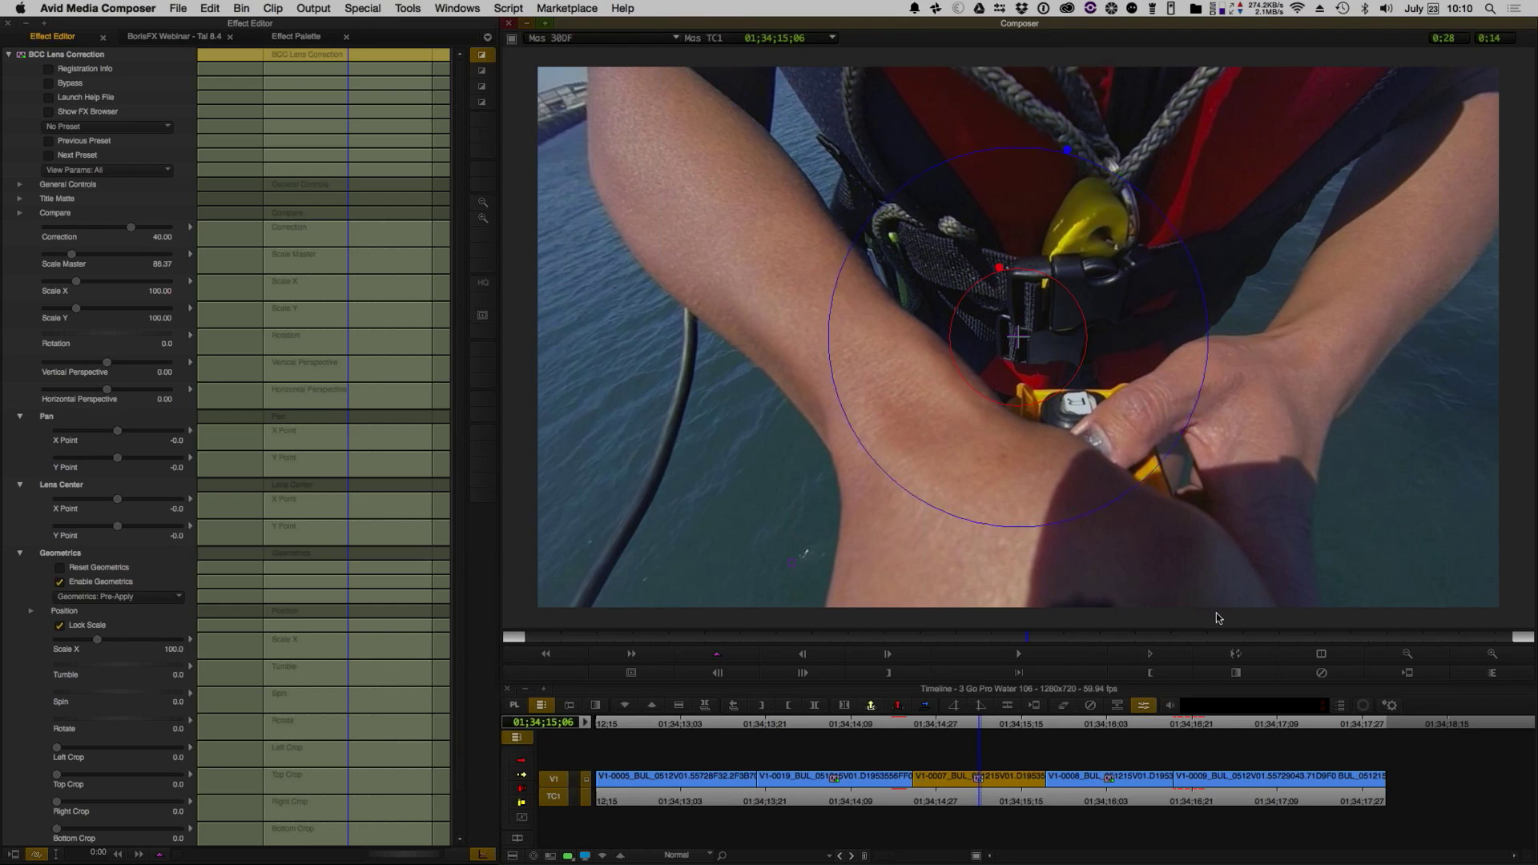
pyautogui.click(1238, 655)
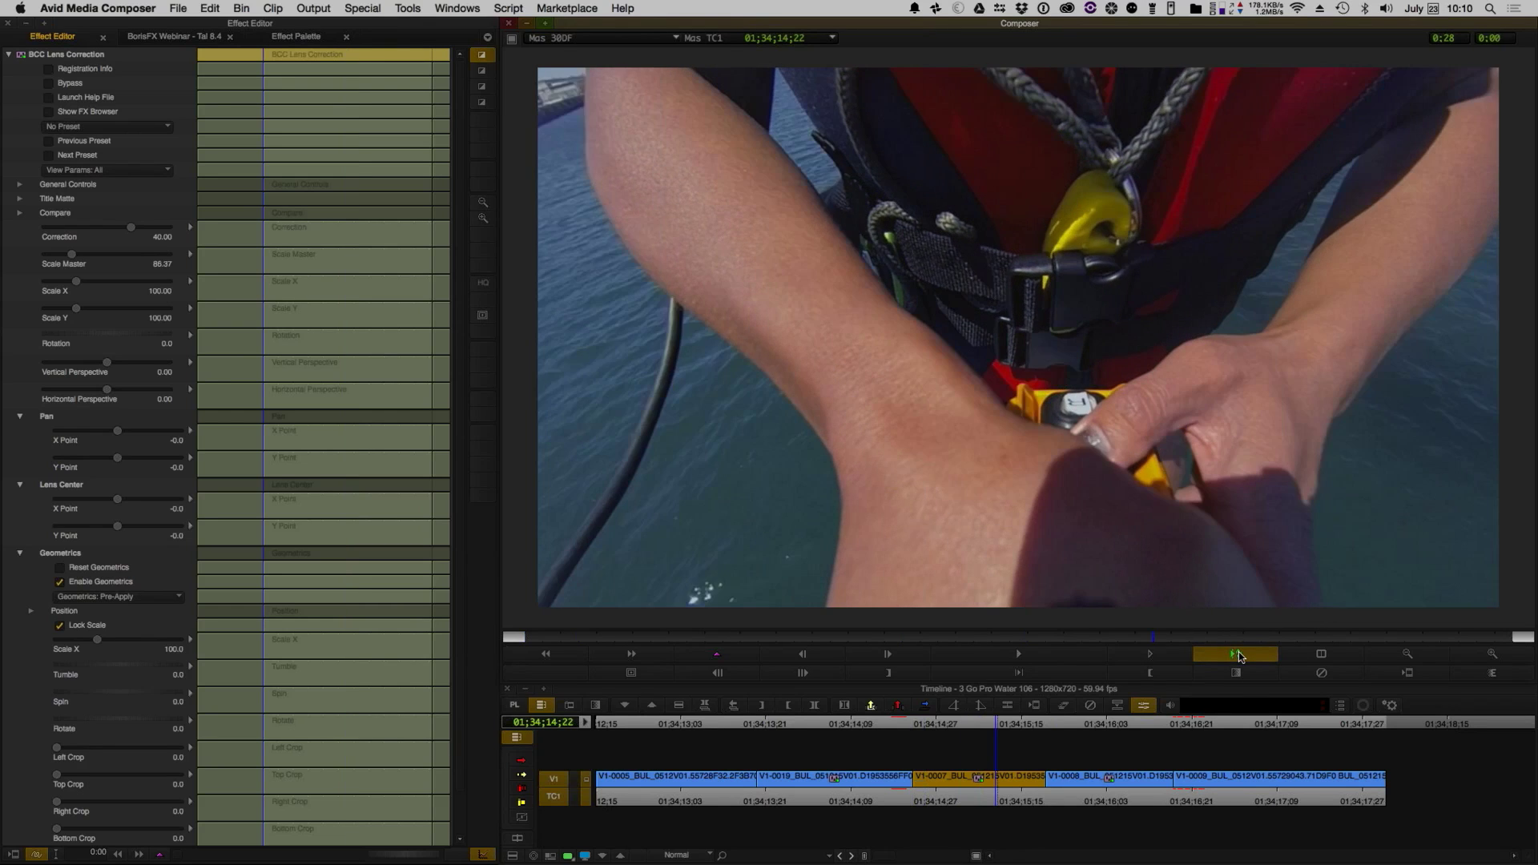
pyautogui.click(1238, 655)
# - Select the second clip's lens correction, collapse its Geometrics group, and set Scale X to 117.50 and Scale Y to 90.00
pyautogui.click(830, 777)
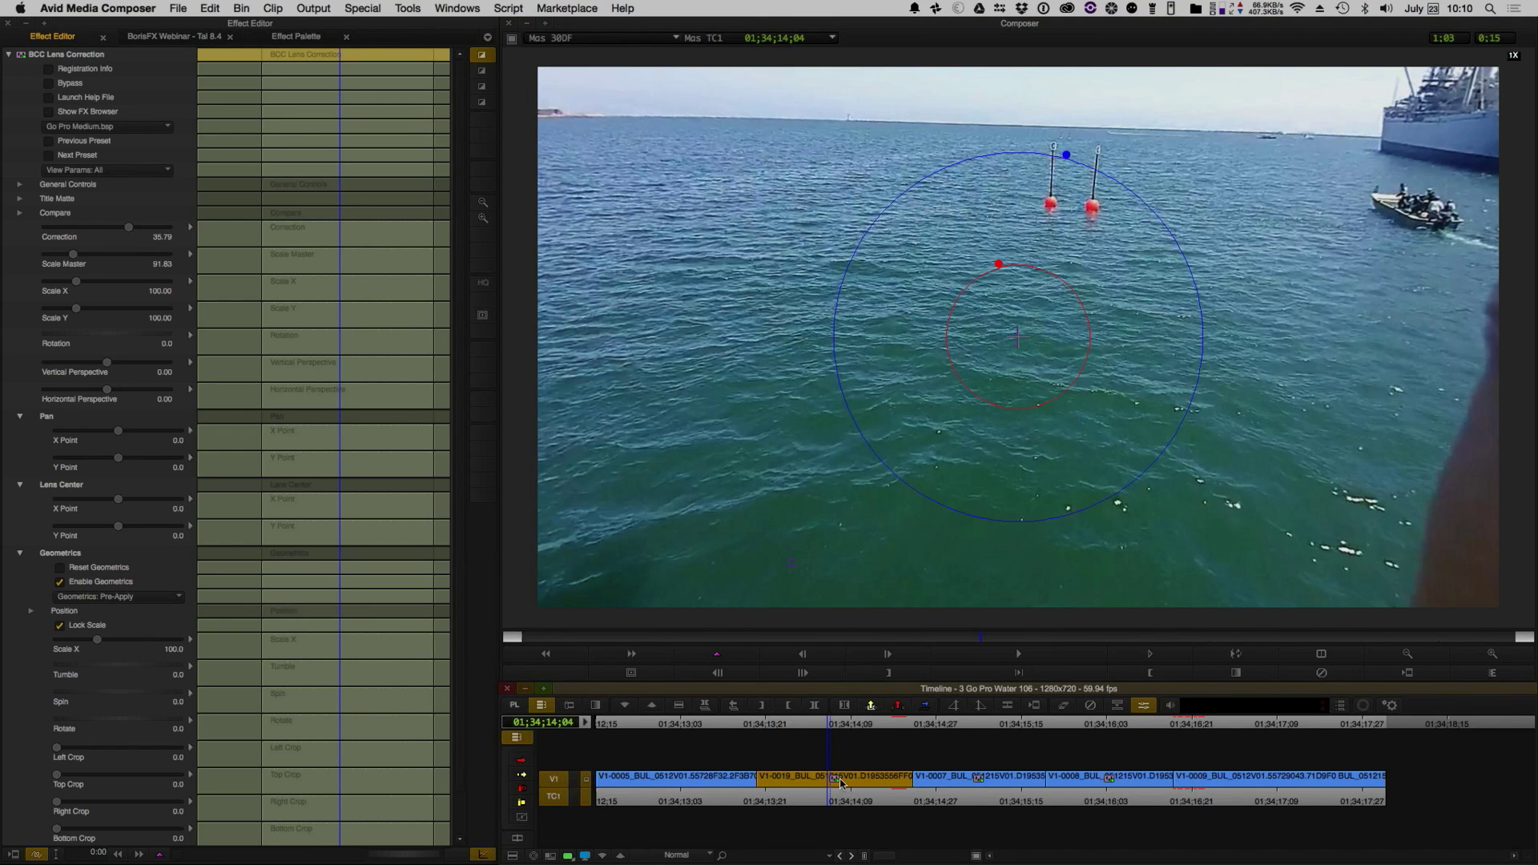
pyautogui.click(20, 555)
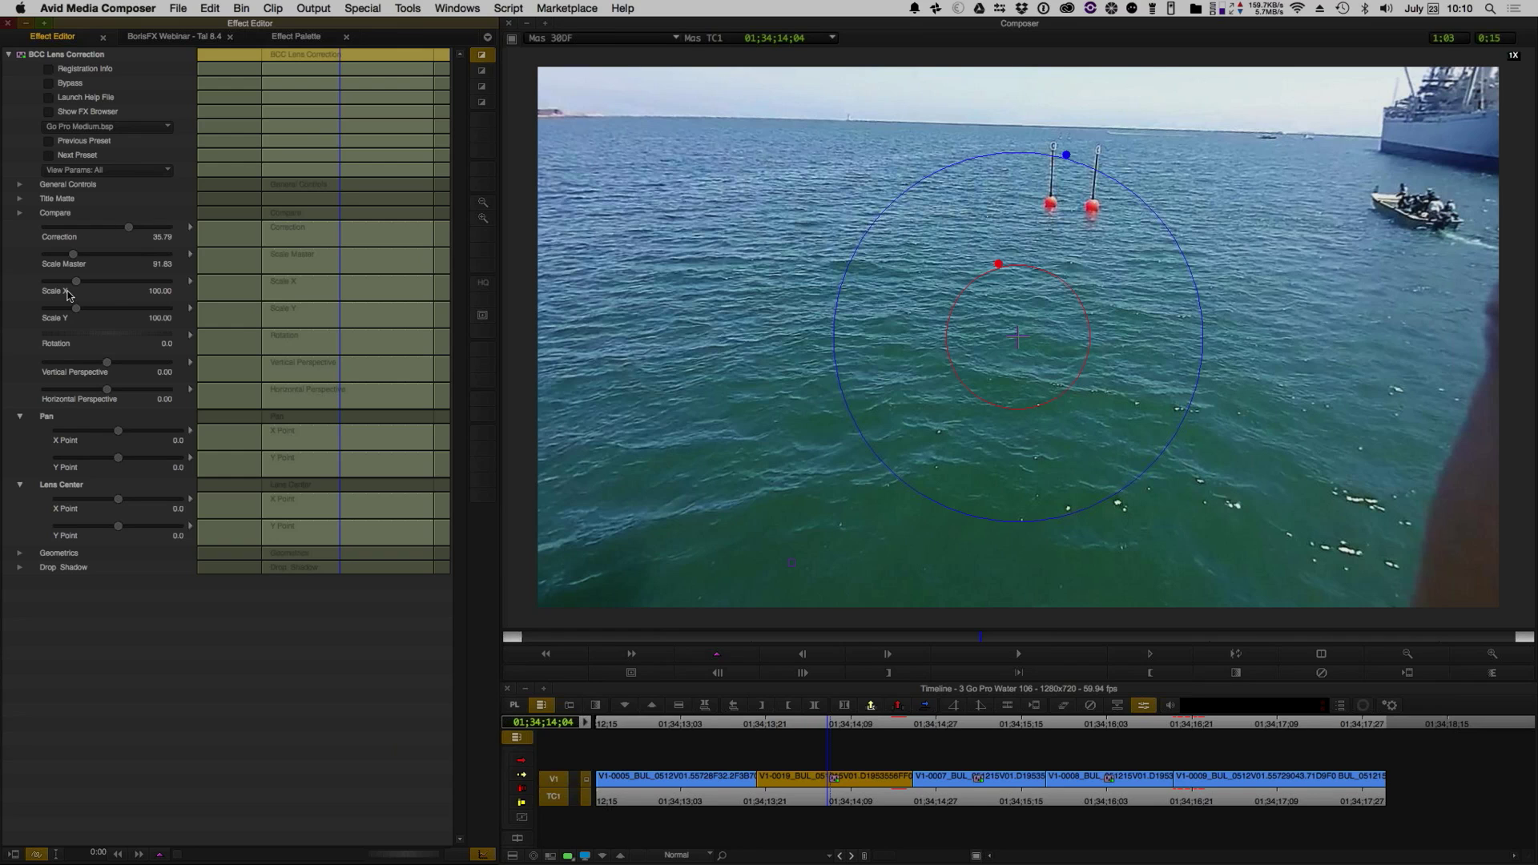
pyautogui.moveTo(82, 287); pyautogui.dragTo(73, 313)
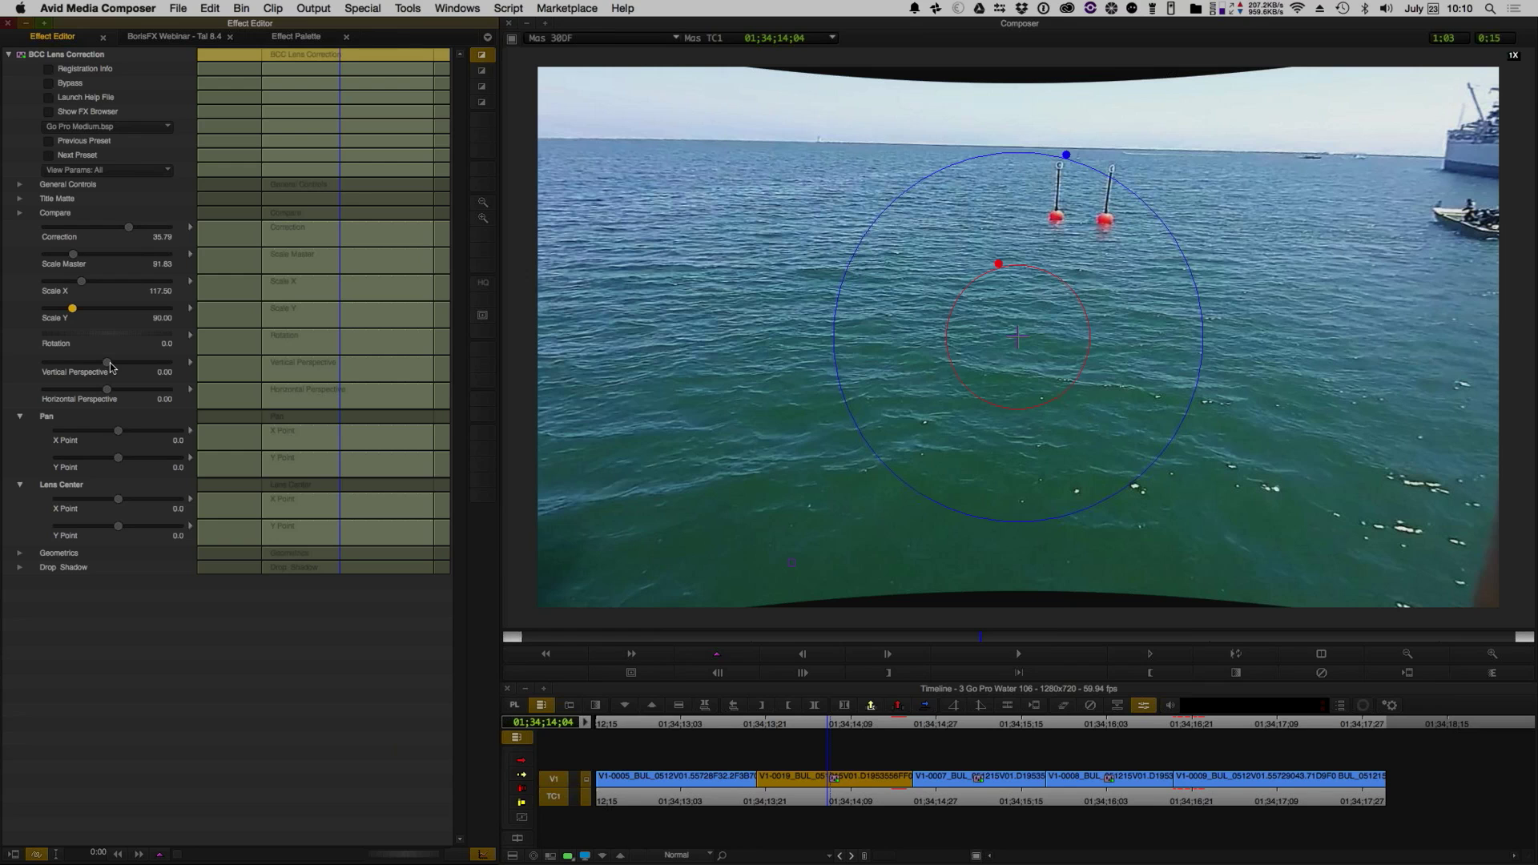
# - Set Vertical Perspective to -13.75, Horizontal Perspective to -16.25 and Pan X to -99.9, and shift the Lens Center's X Point negatively
pyautogui.moveTo(109, 363); pyautogui.dragTo(99, 394)
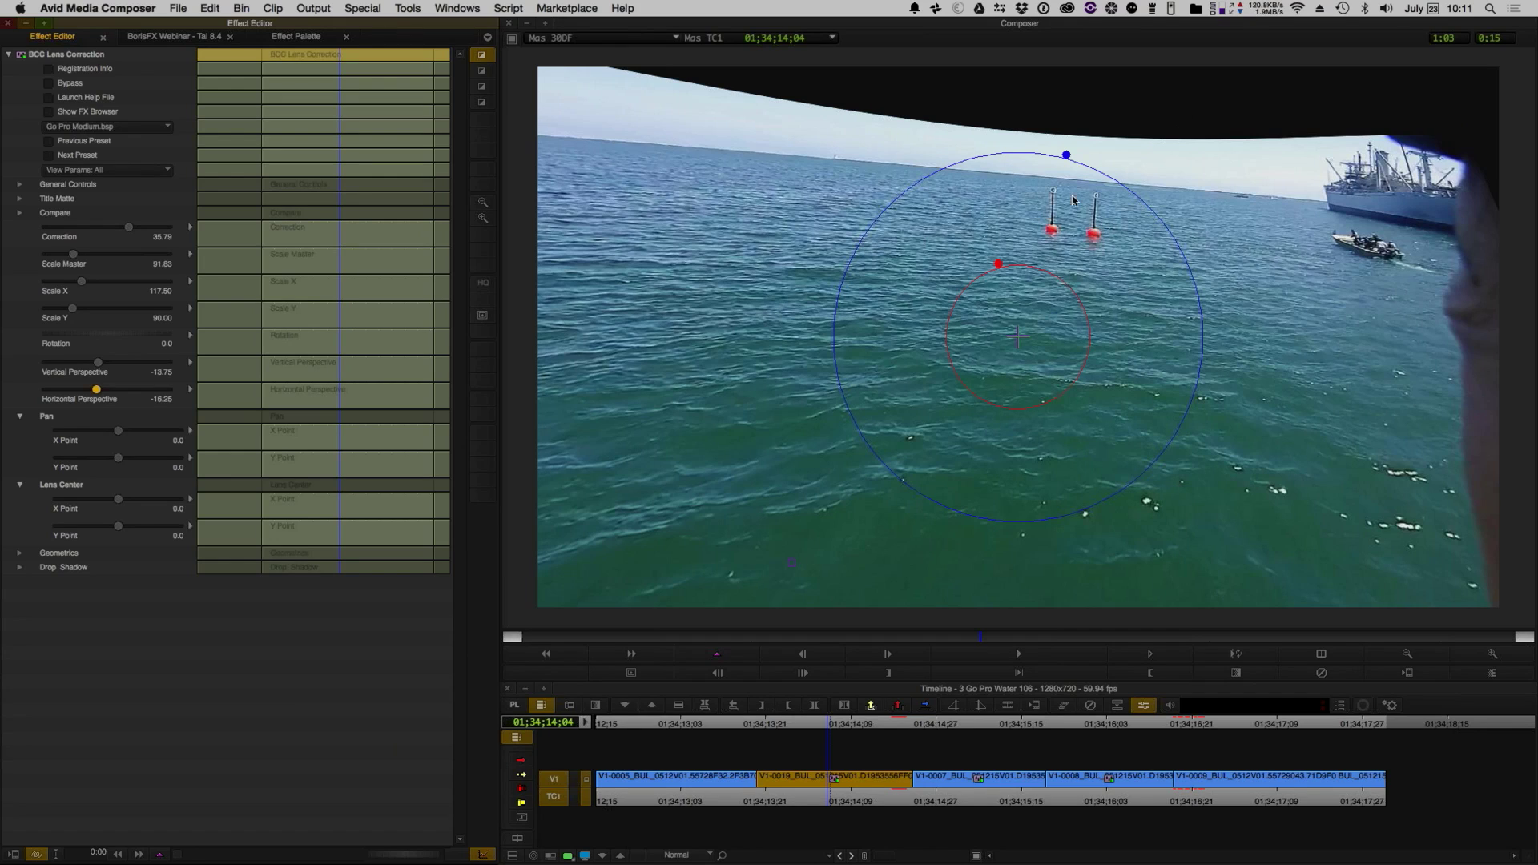
pyautogui.moveTo(121, 435); pyautogui.dragTo(112, 434)
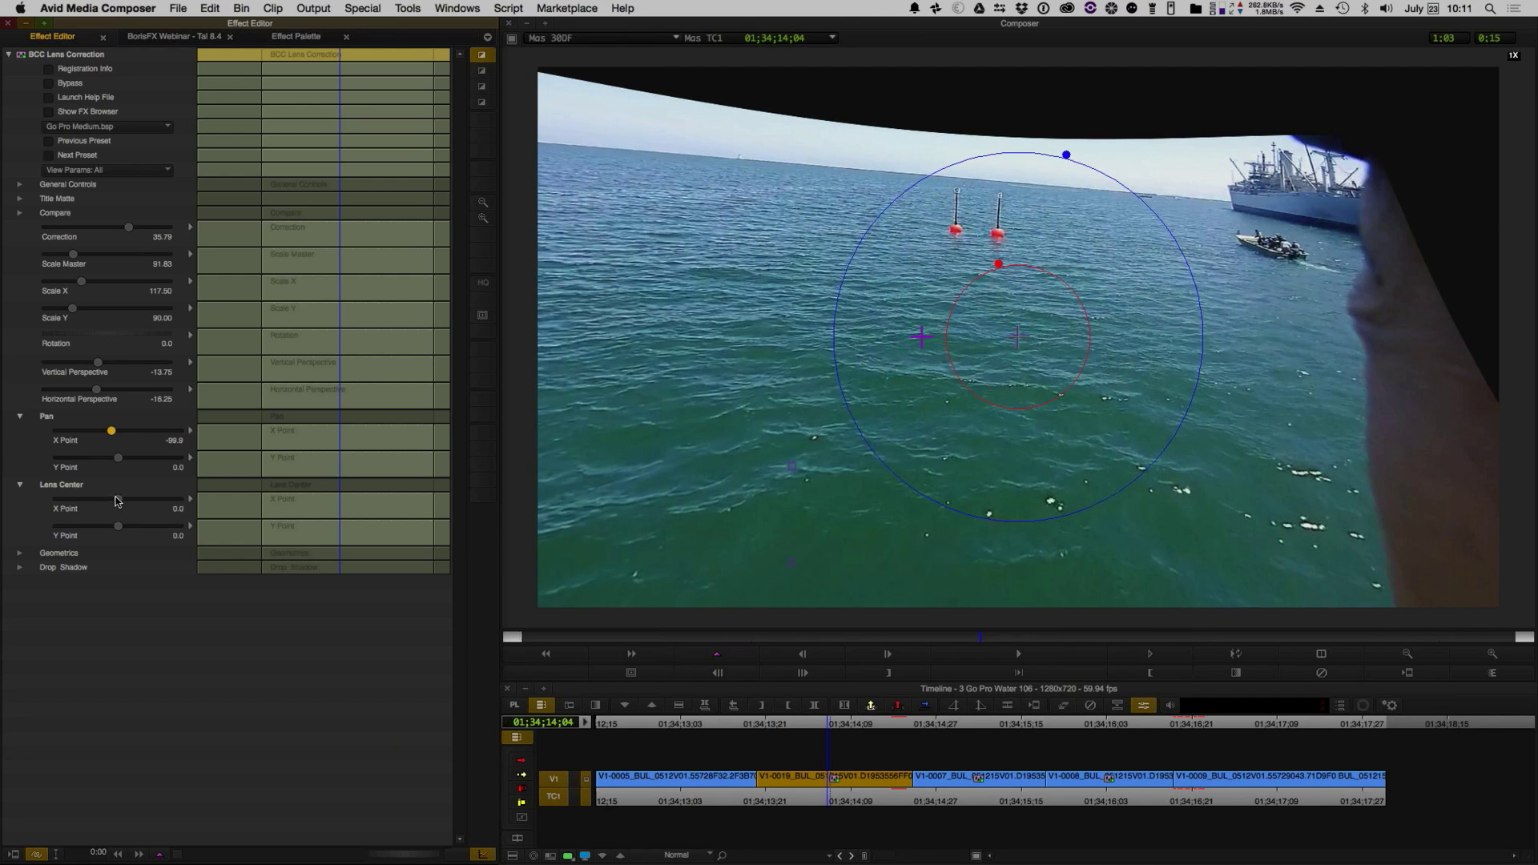
pyautogui.moveTo(119, 503); pyautogui.dragTo(109, 501)
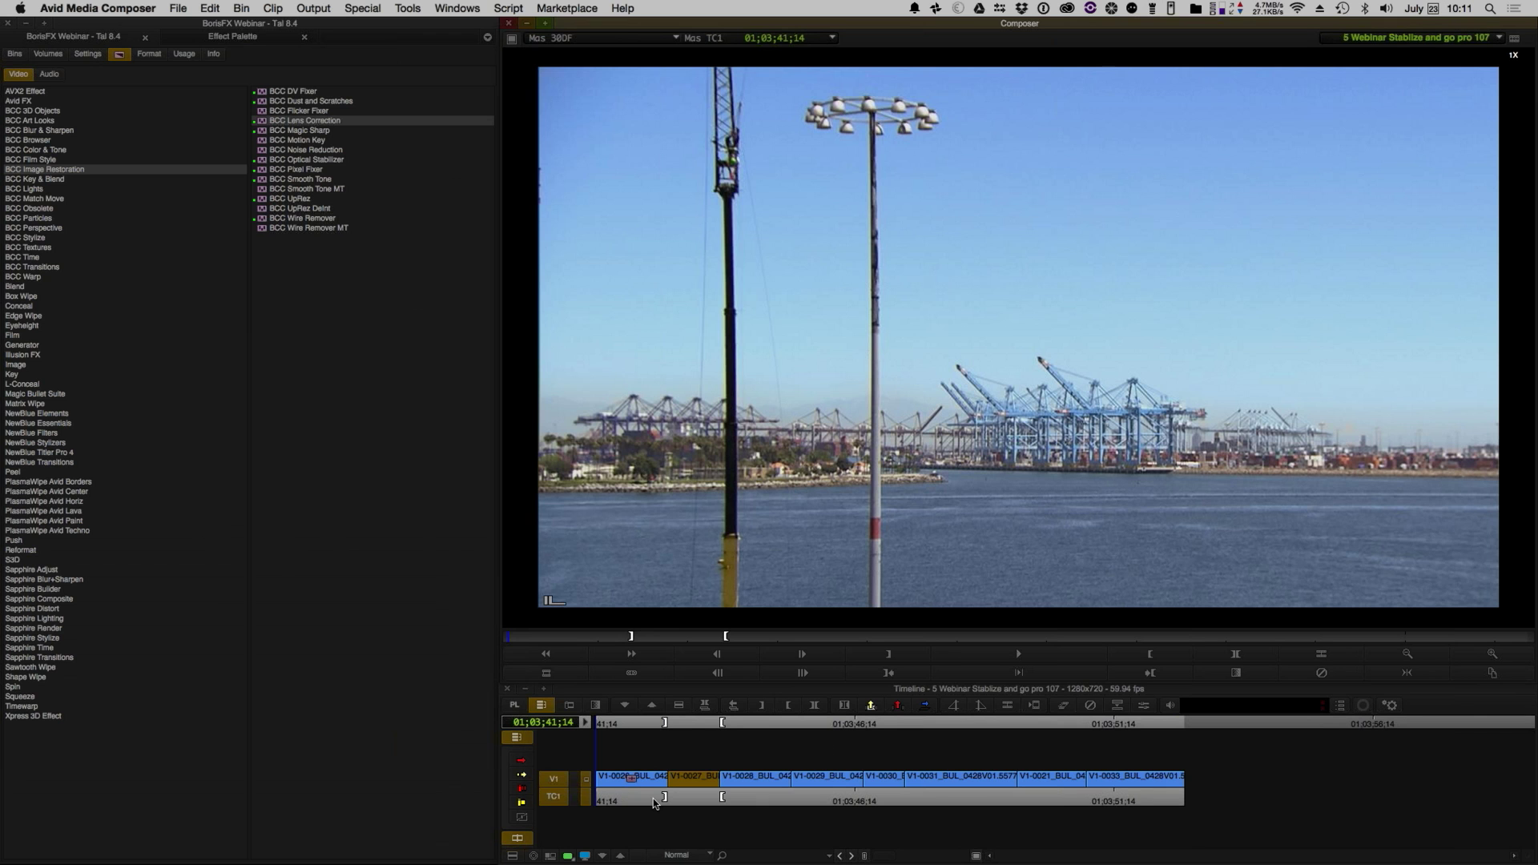
# - Clear the stabilize and GoPro sequence's marks, and play and scrub through it to the end of the V1-0021 clip
pyautogui.press('g')
pyautogui.press('space')
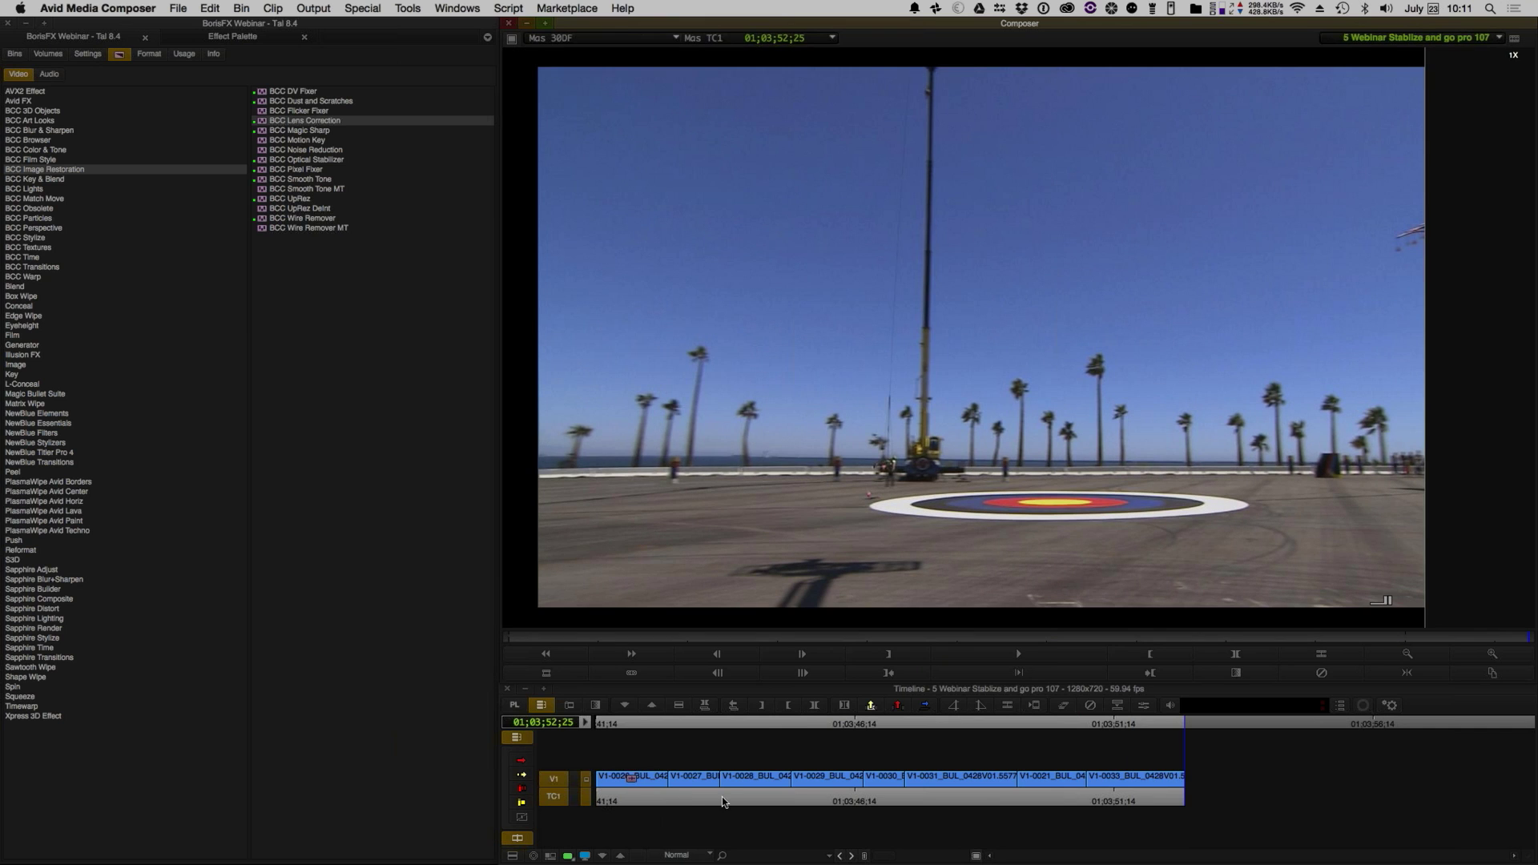
pyautogui.click(737, 787)
pyautogui.moveTo(737, 787); pyautogui.dragTo(826, 793)
pyautogui.moveTo(1008, 810); pyautogui.dragTo(1085, 804)
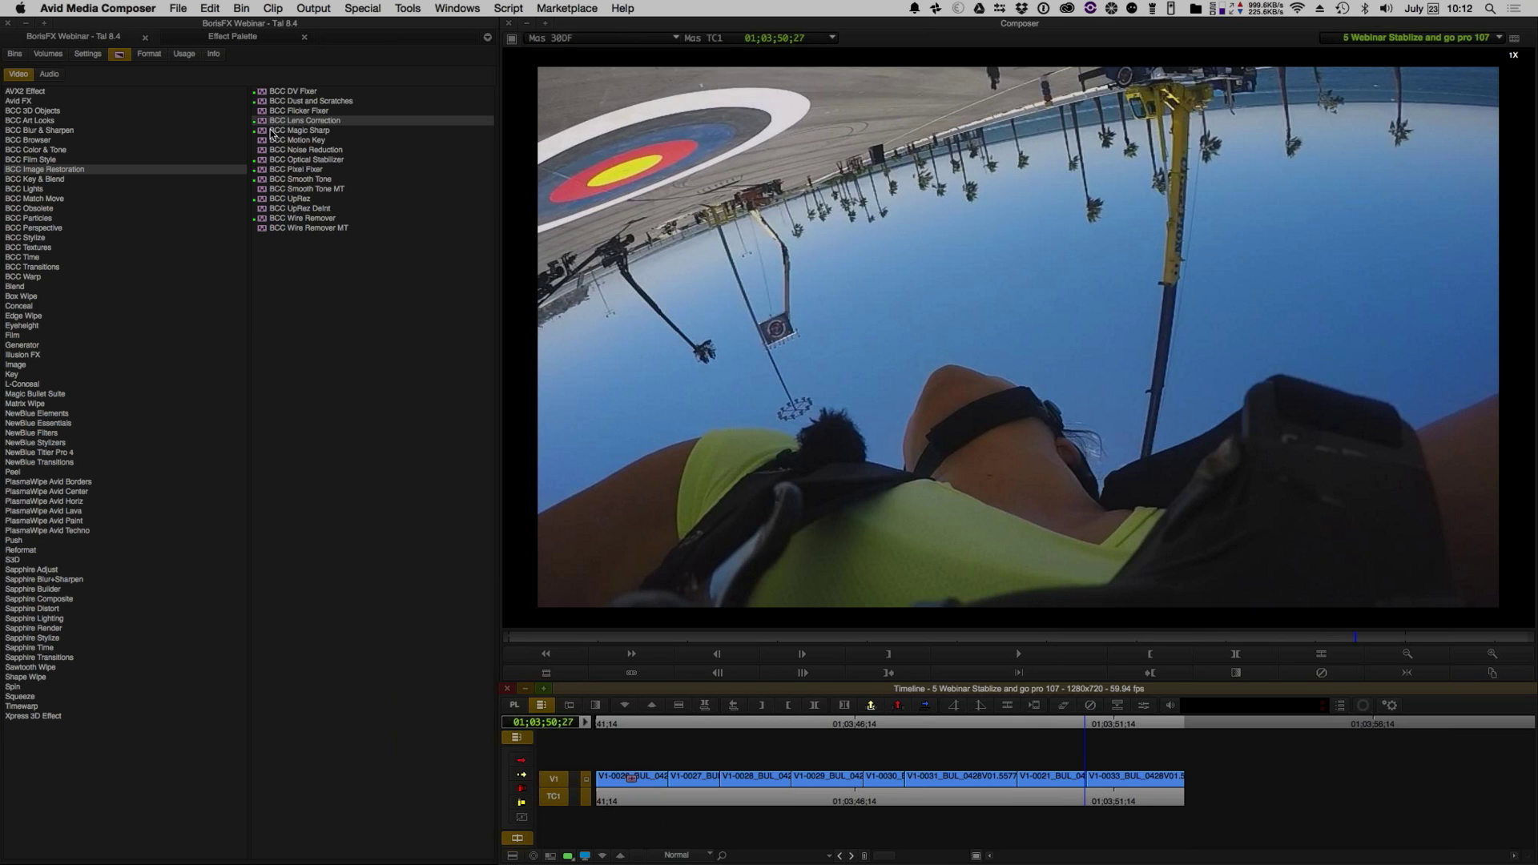
# - Apply BCC Lens Correction to the V1-0021 clip and load the Go Pro Medium preset in effect mode
pyautogui.moveTo(304, 122); pyautogui.dragTo(1062, 779)
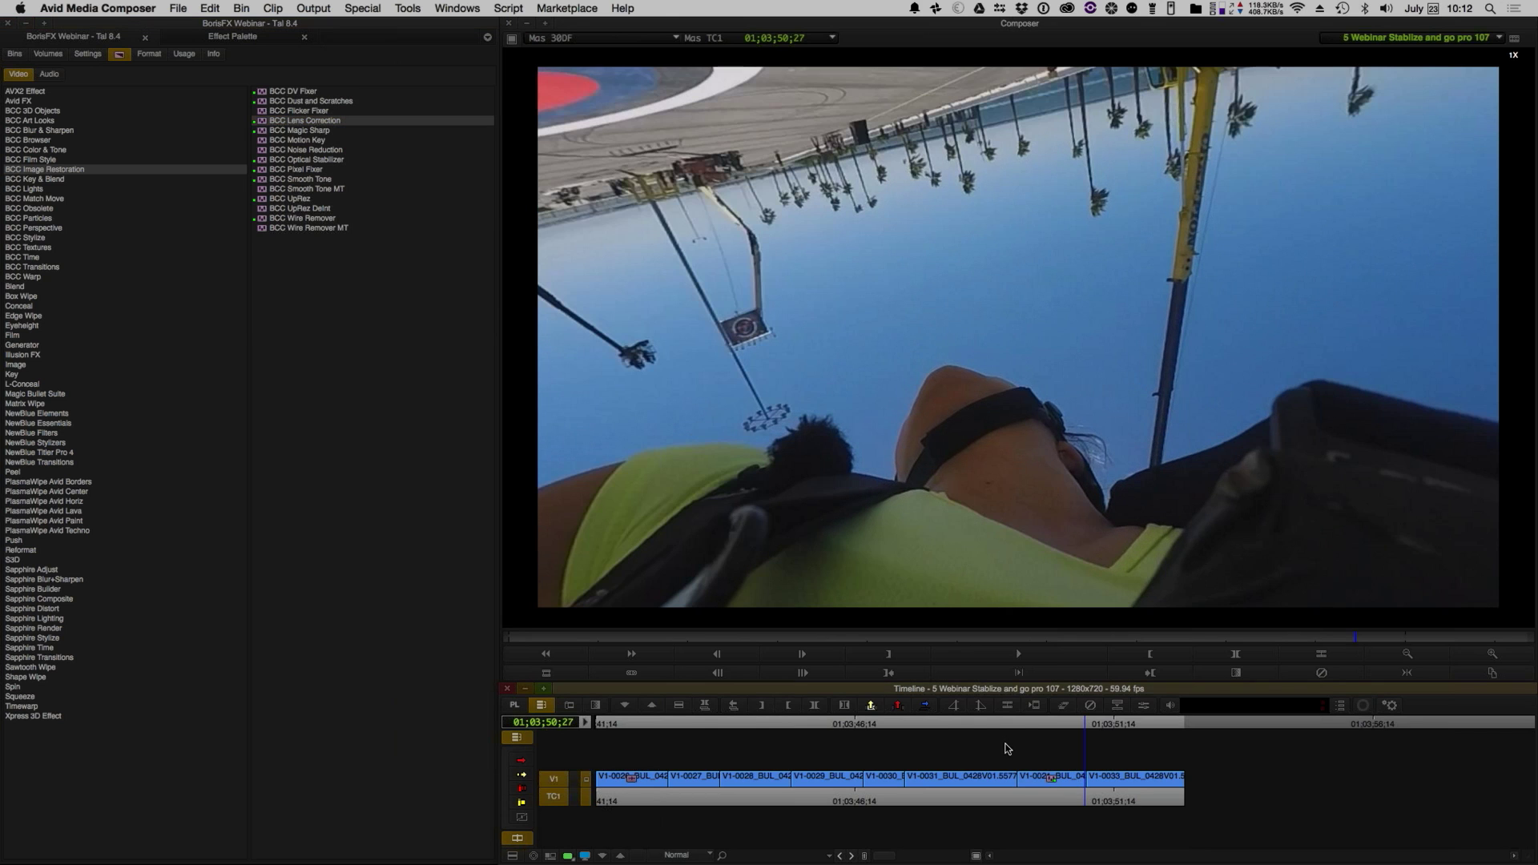
pyautogui.click(1142, 707)
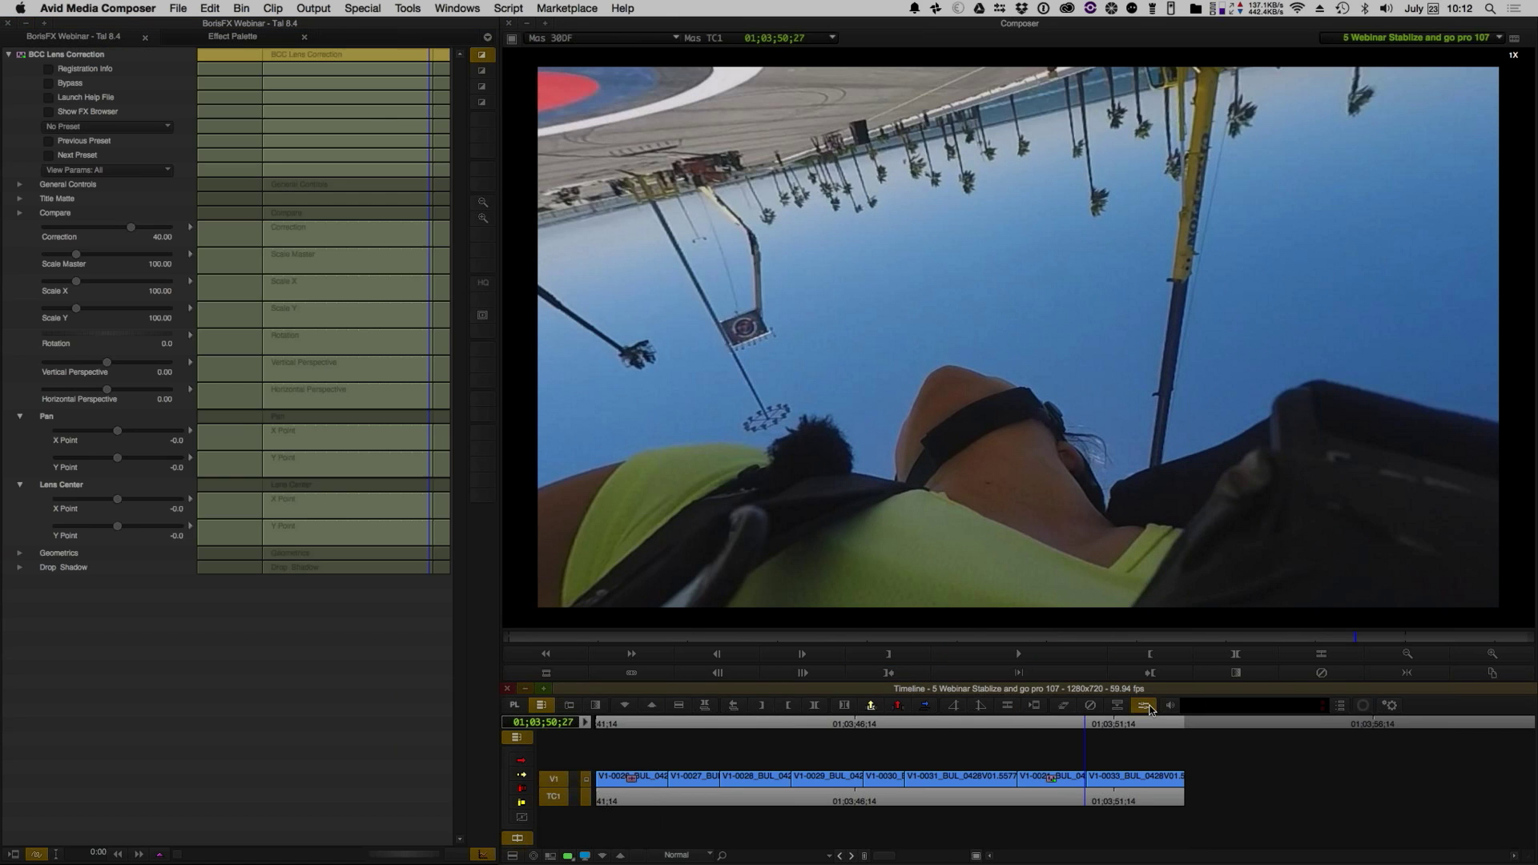
pyautogui.click(128, 133)
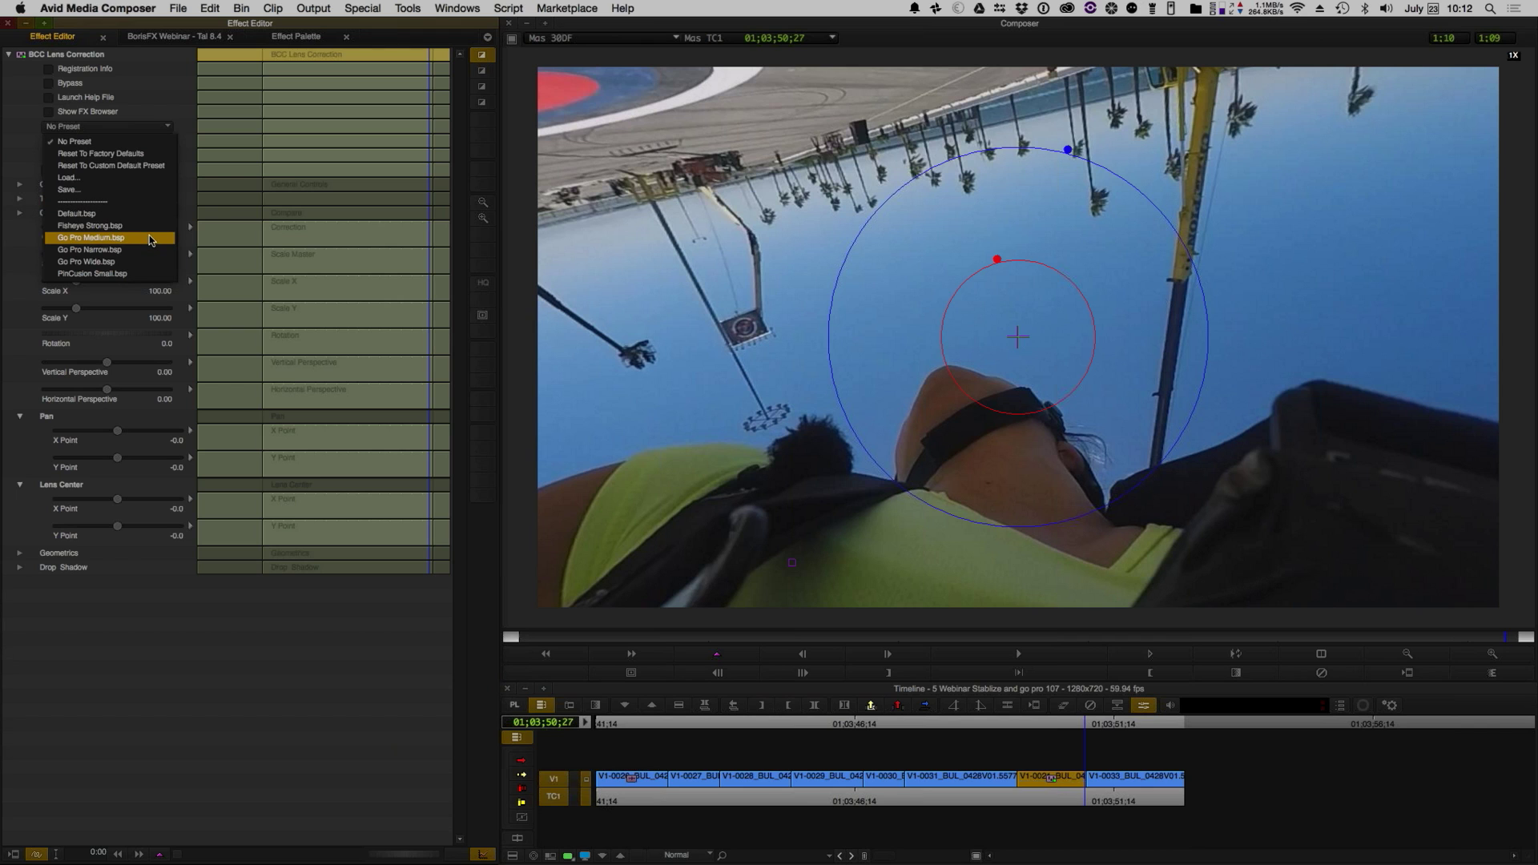
pyautogui.click(152, 240)
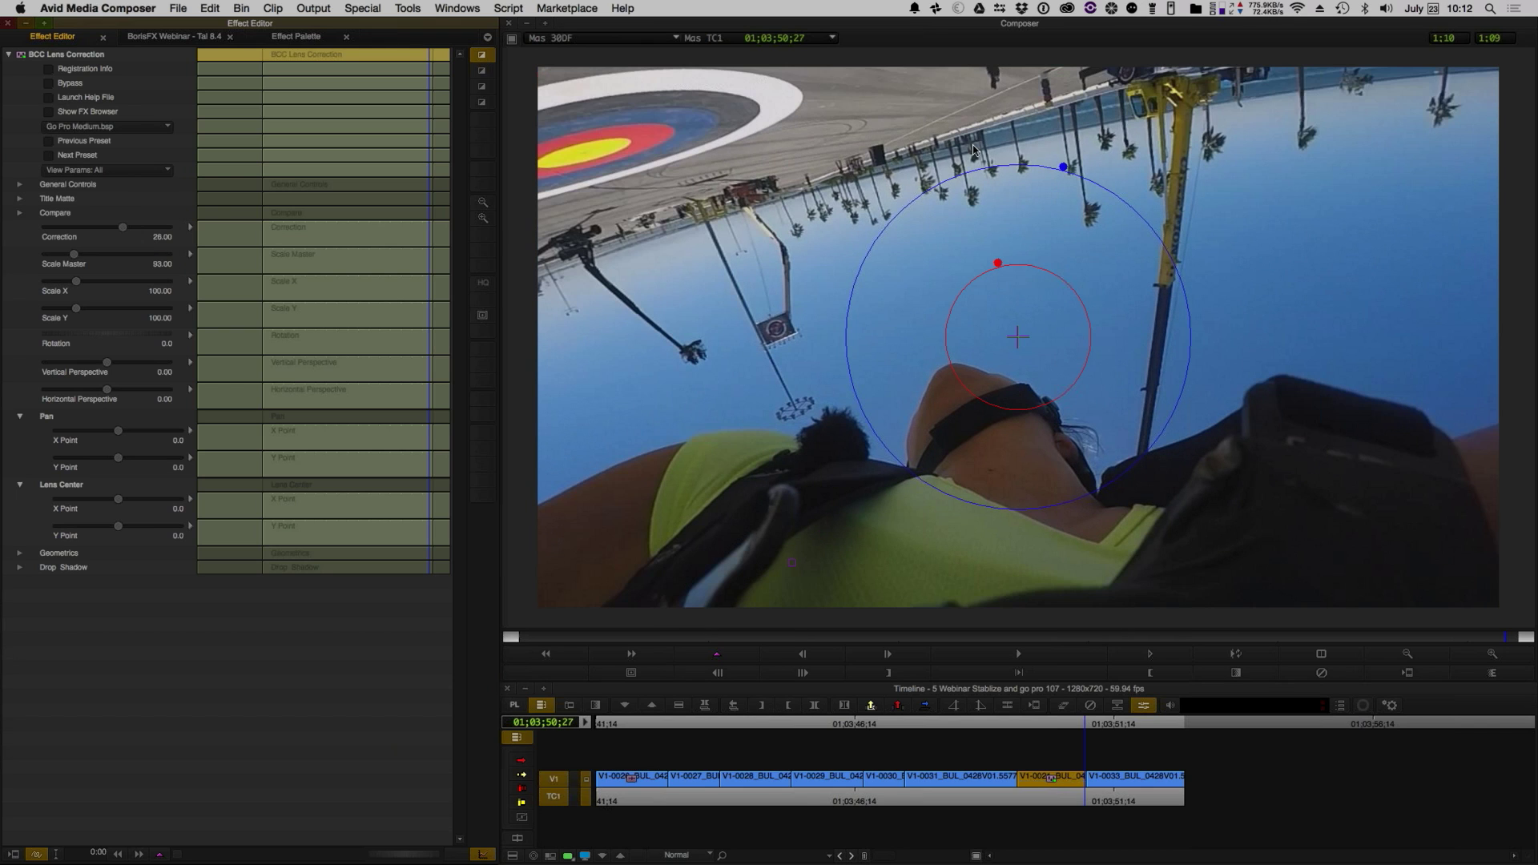
# - Fine-tune Correction to about 28 and Scale Master to about 92 in the preview, checking the result by playing the clip
pyautogui.moveTo(1066, 171); pyautogui.dragTo(1068, 171)
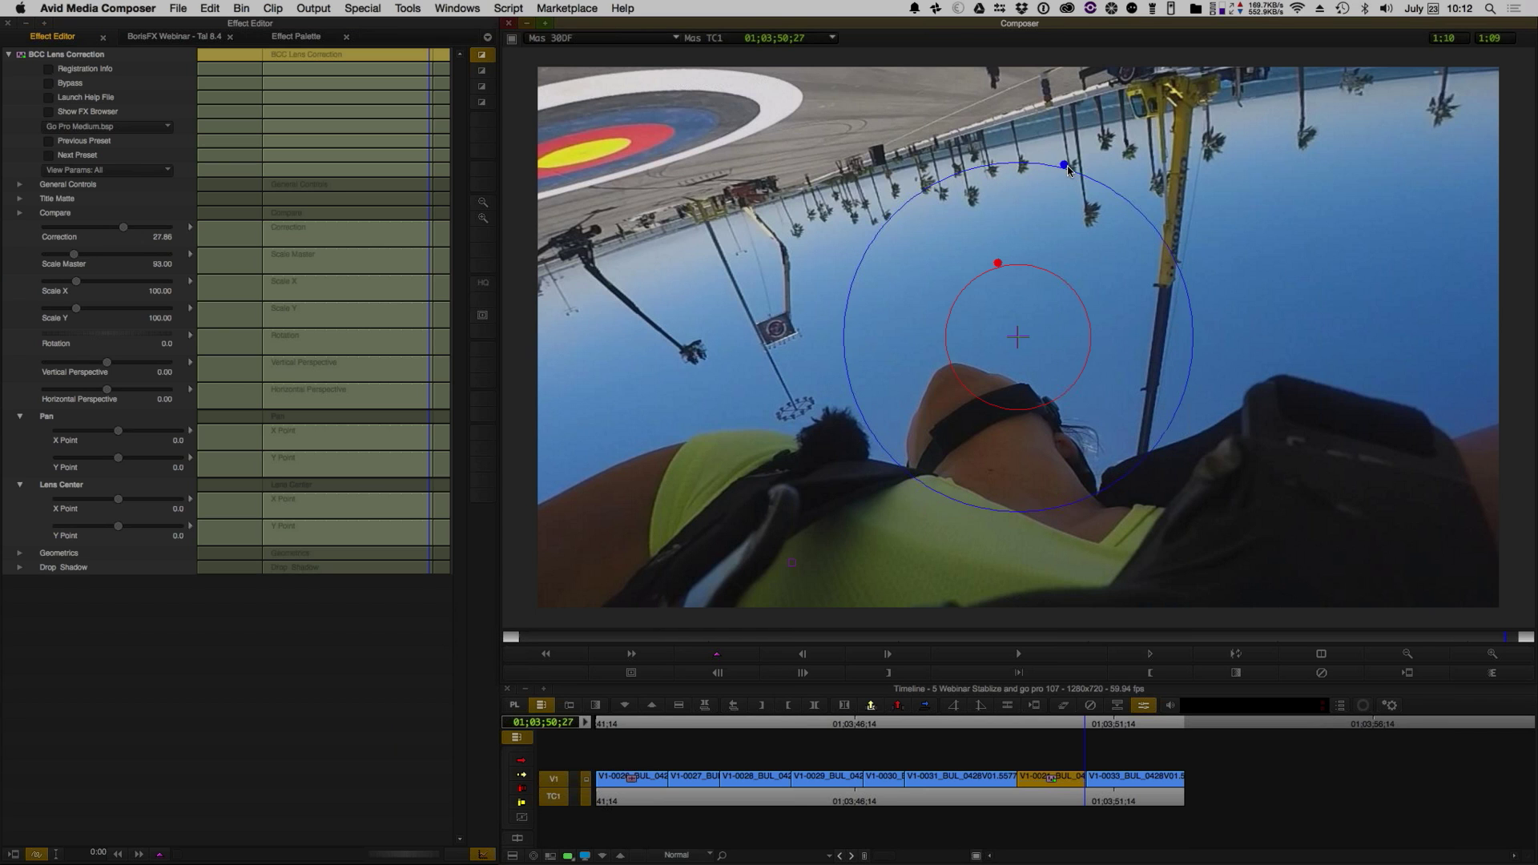
pyautogui.moveTo(998, 264); pyautogui.dragTo(977, 265)
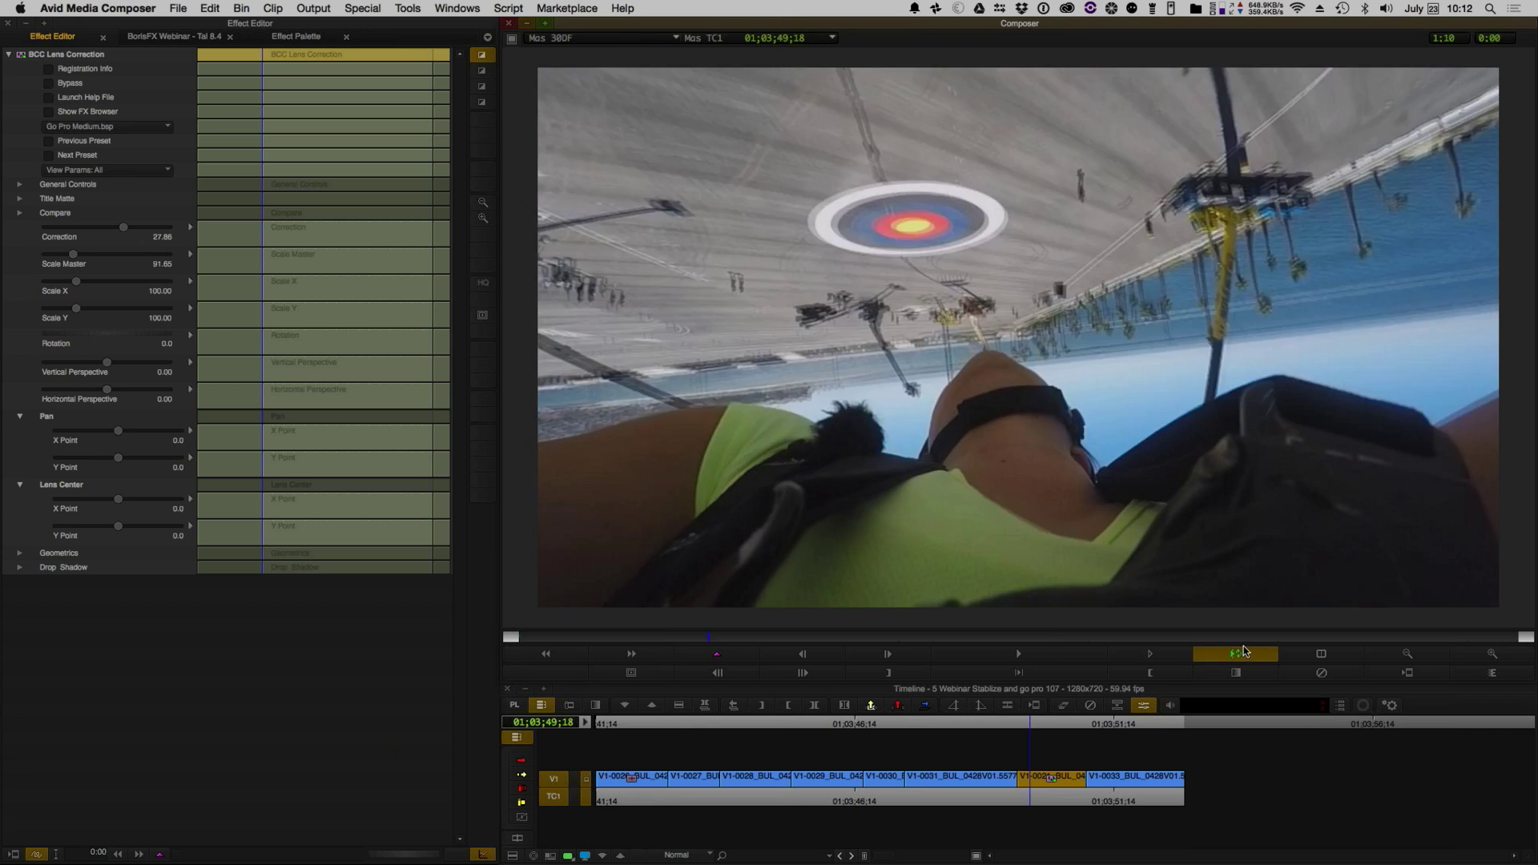
pyautogui.click(1088, 787)
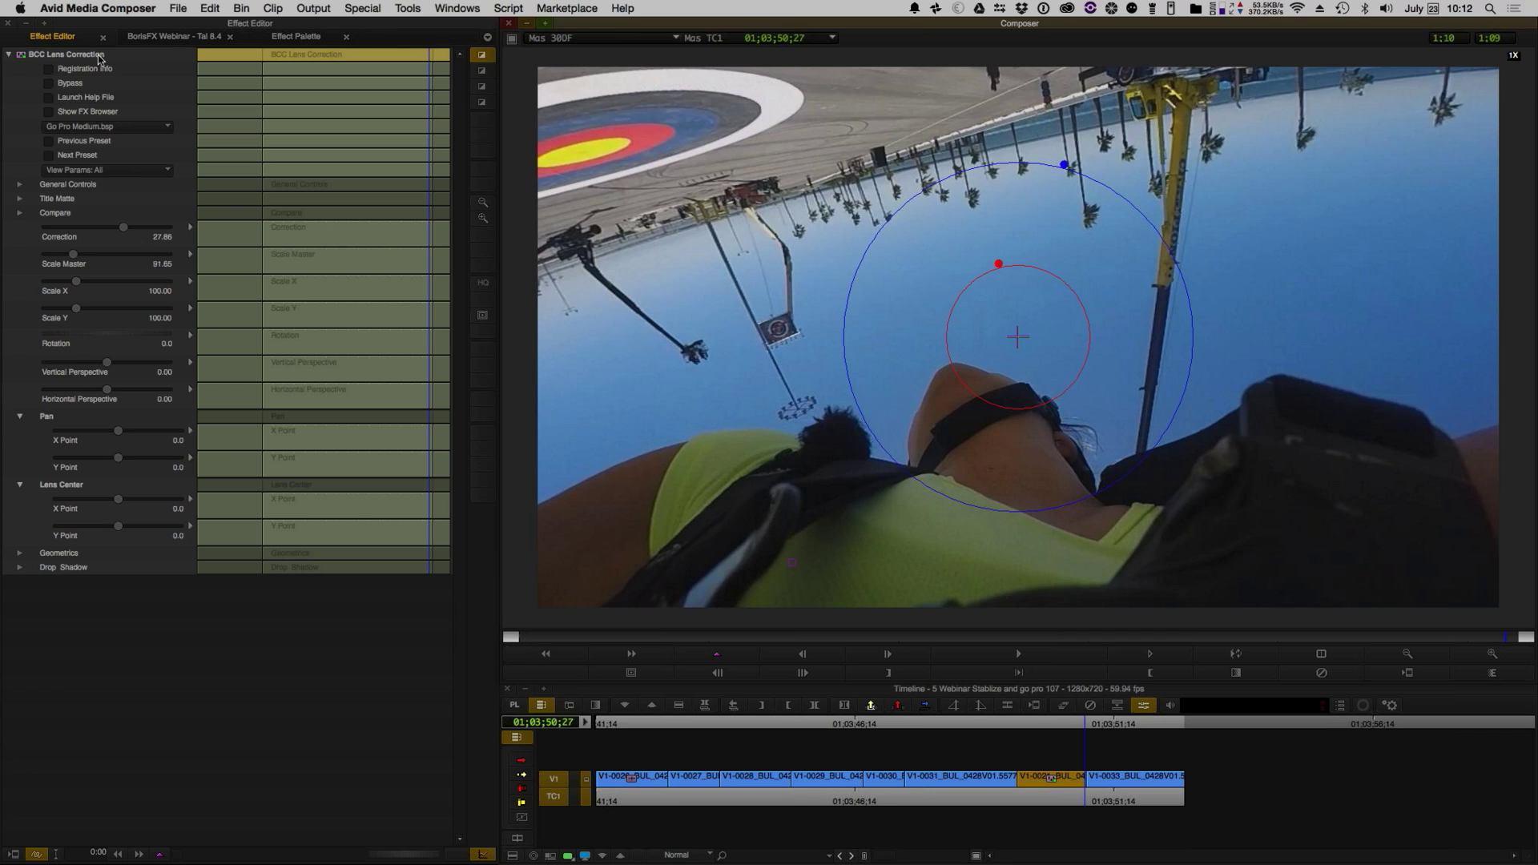
# - Set Rotate to 180 in the lens correction's Geometrics to flip the V1-0021 picture upright, play it and leave effect mode
pyautogui.click(20, 554)
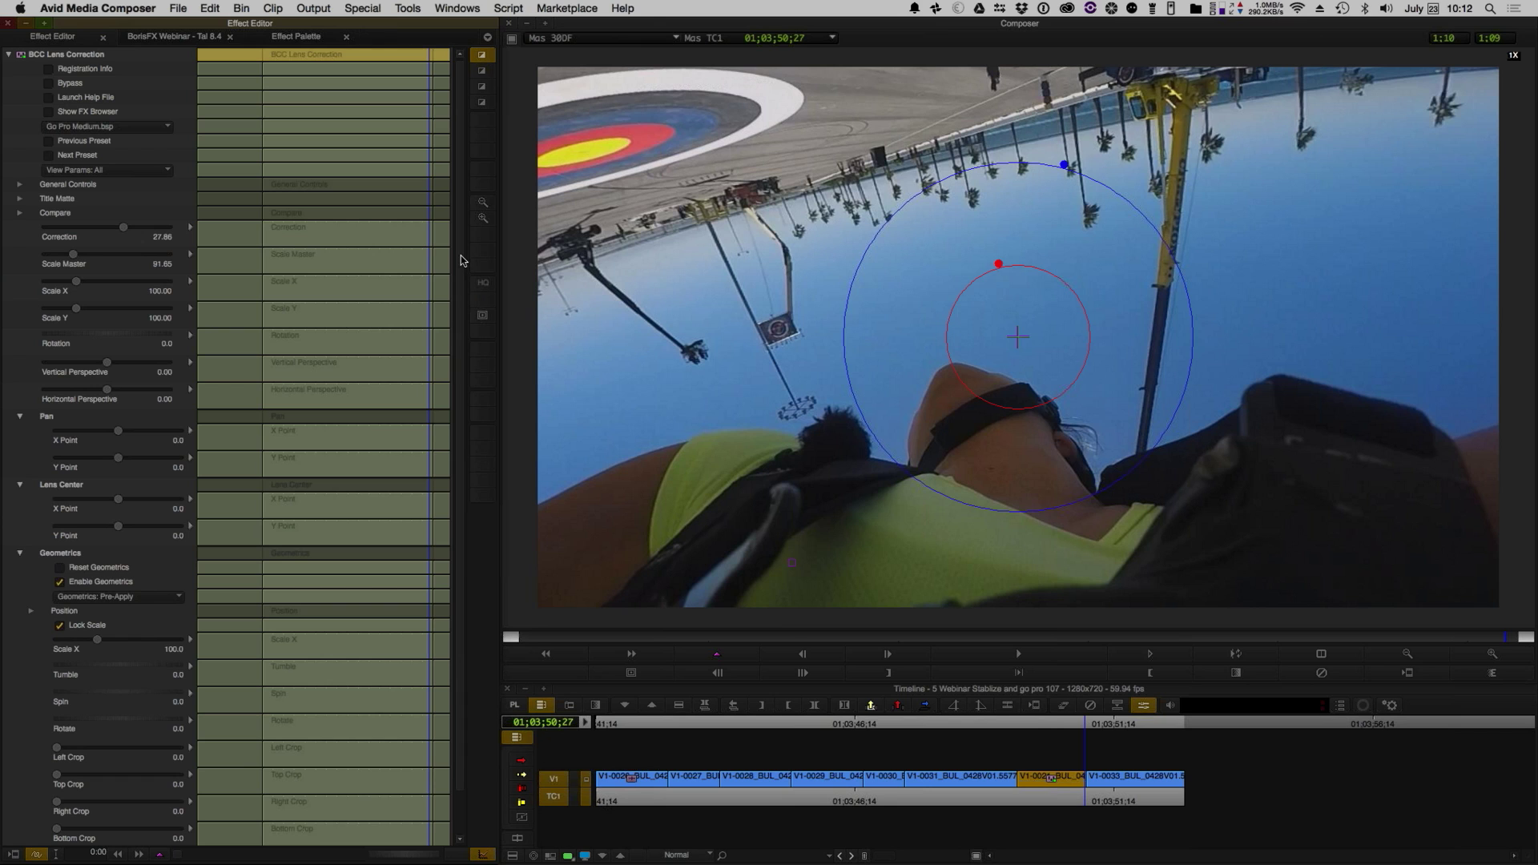
pyautogui.scroll(-2, 241, 520)
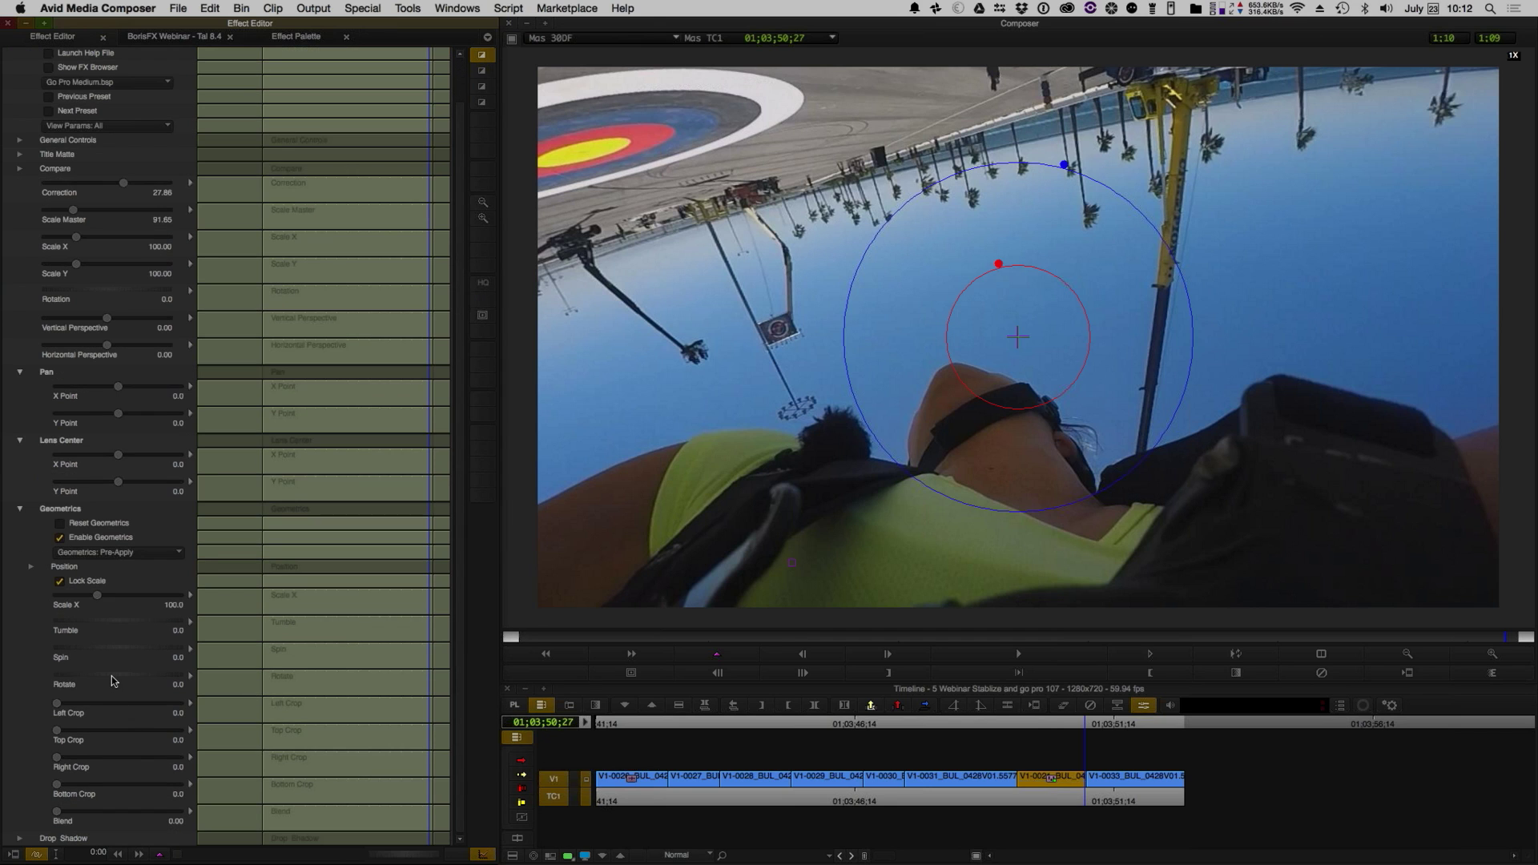
pyautogui.click(113, 679)
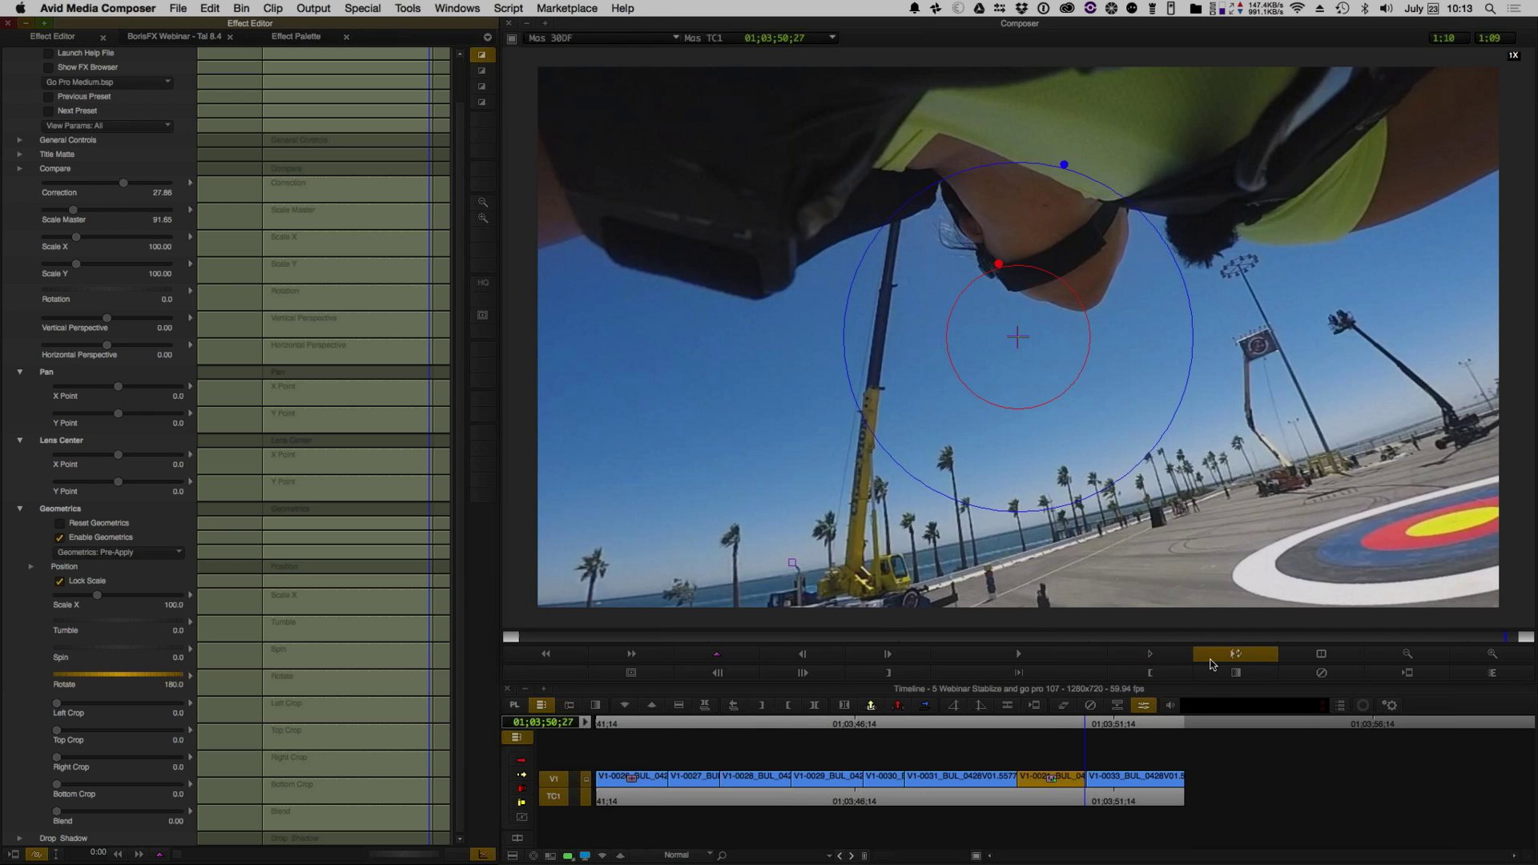
pyautogui.click(1211, 664)
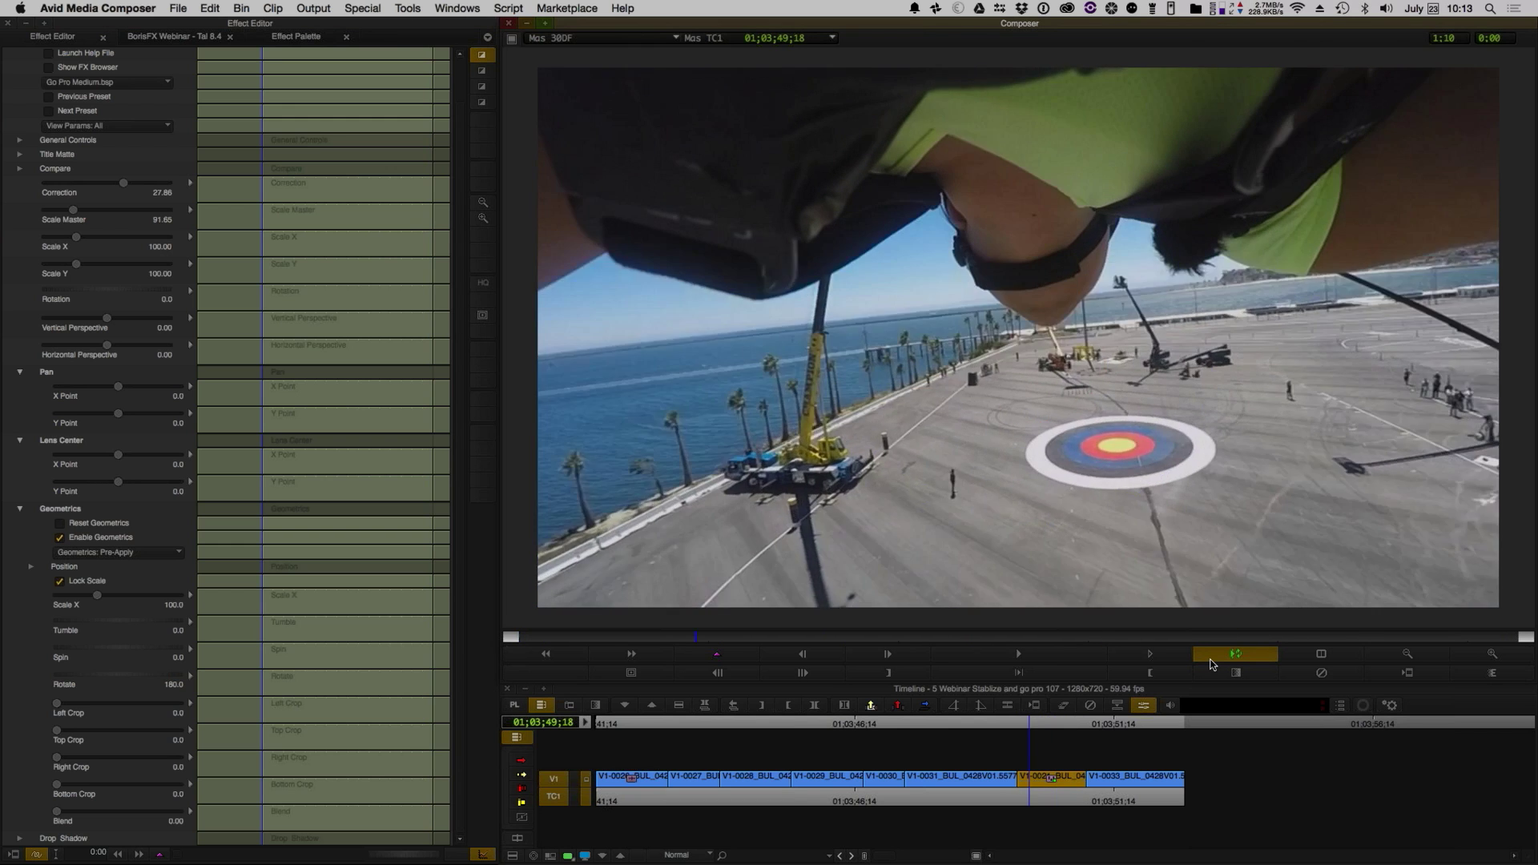
pyautogui.click(1057, 791)
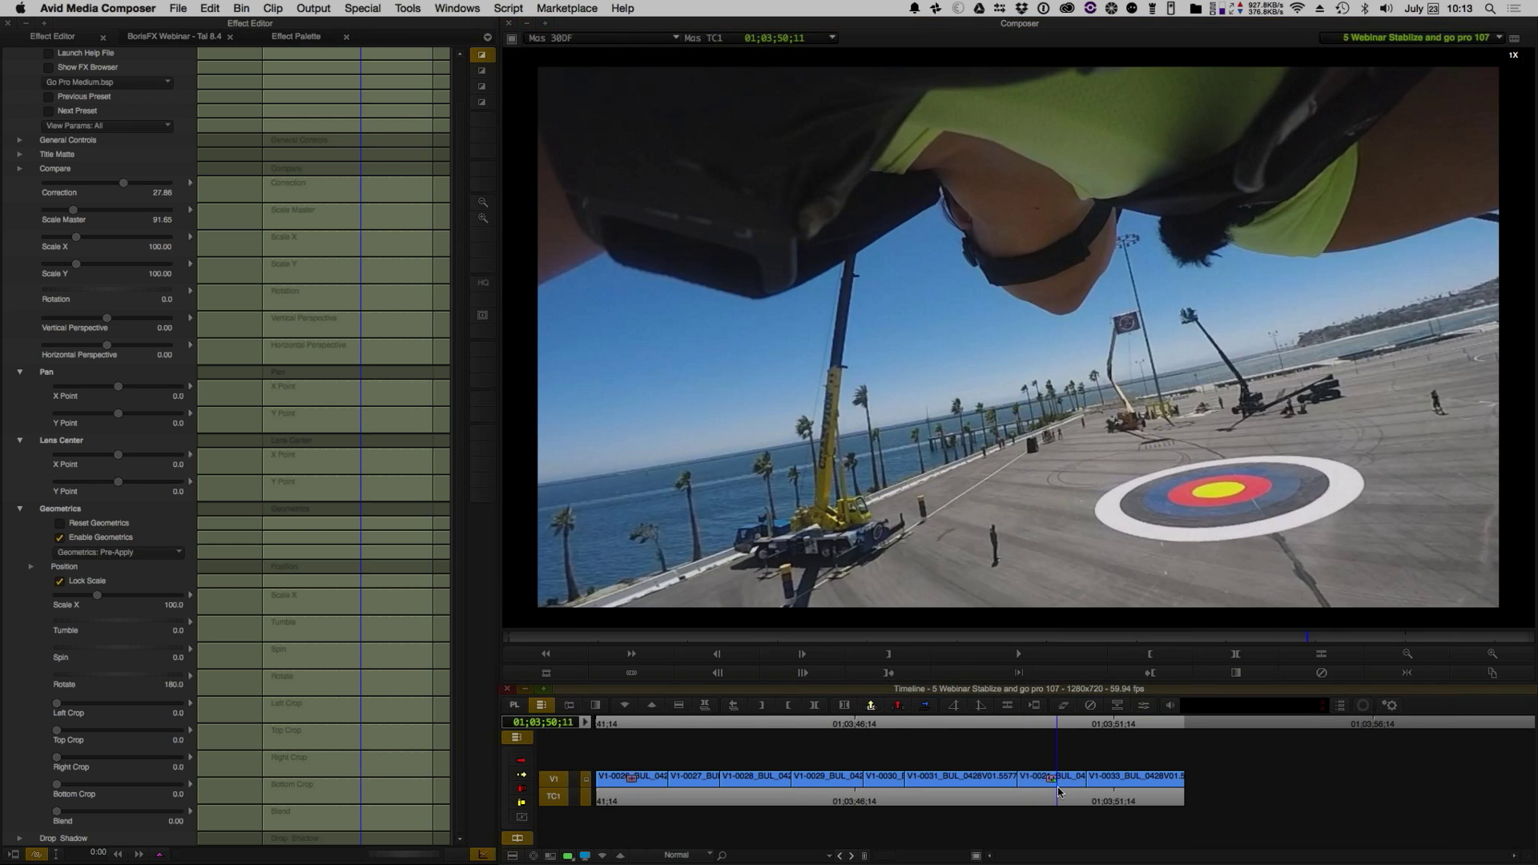
# - Review the rotated V1-0021 clip by playing its effect, and play the preceding footage in reverse
pyautogui.press('super+8')
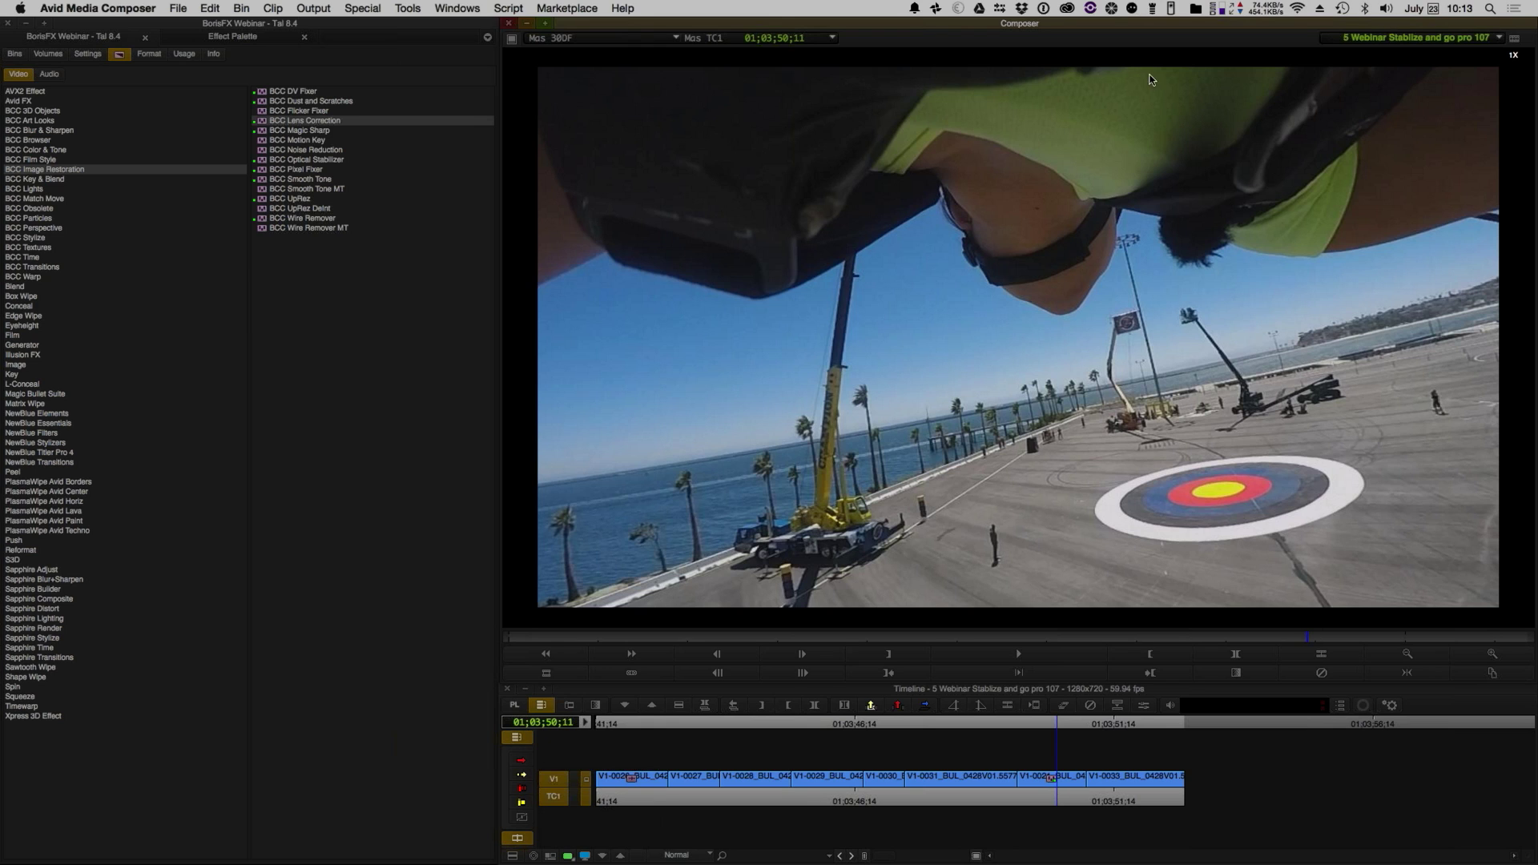
pyautogui.click(201, 40)
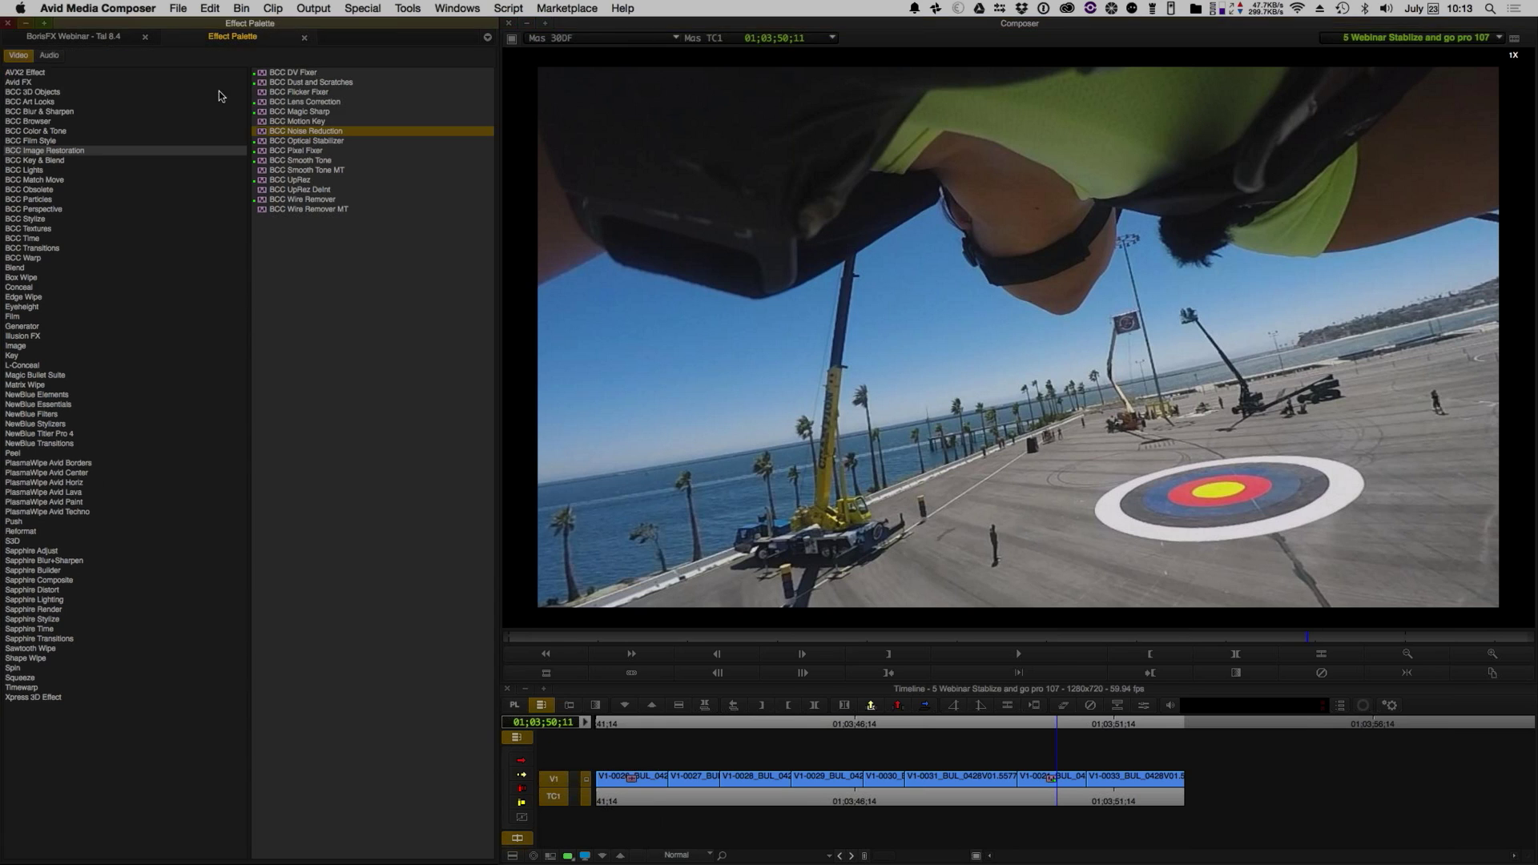
pyautogui.click(1146, 706)
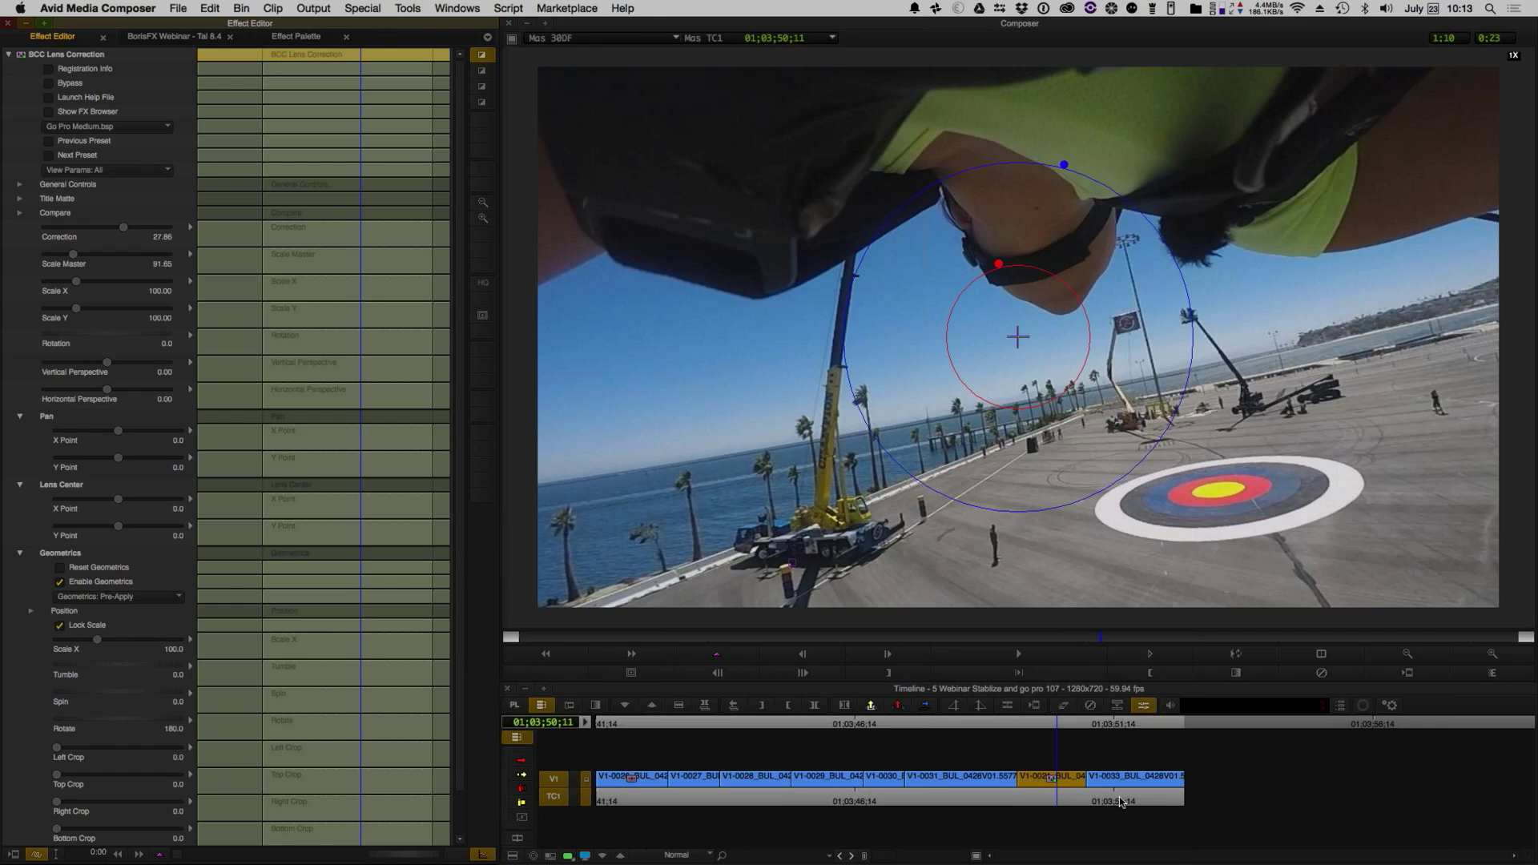
pyautogui.click(1236, 655)
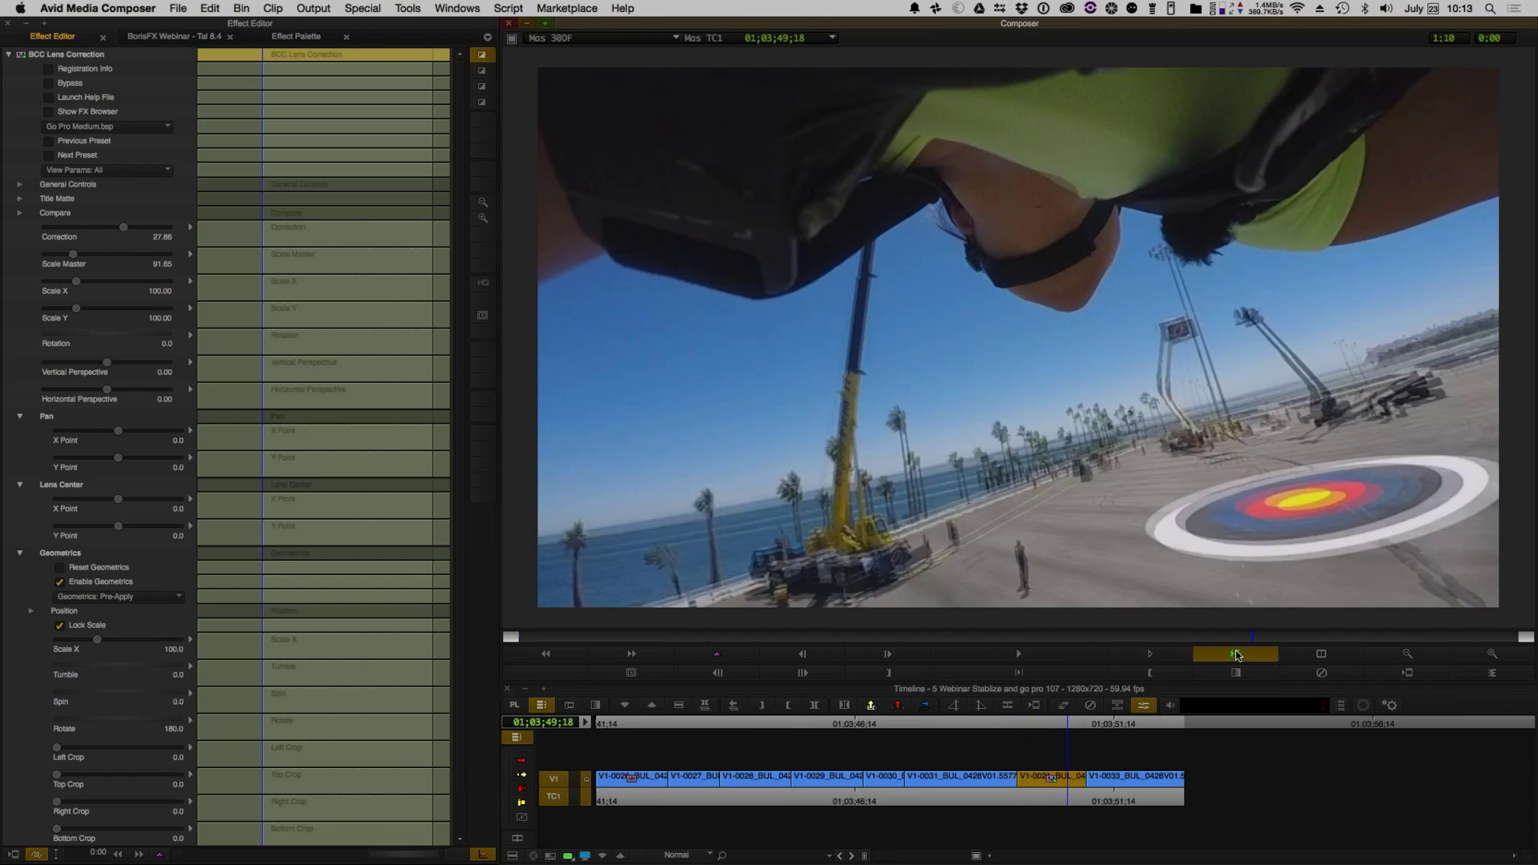
pyautogui.click(1074, 790)
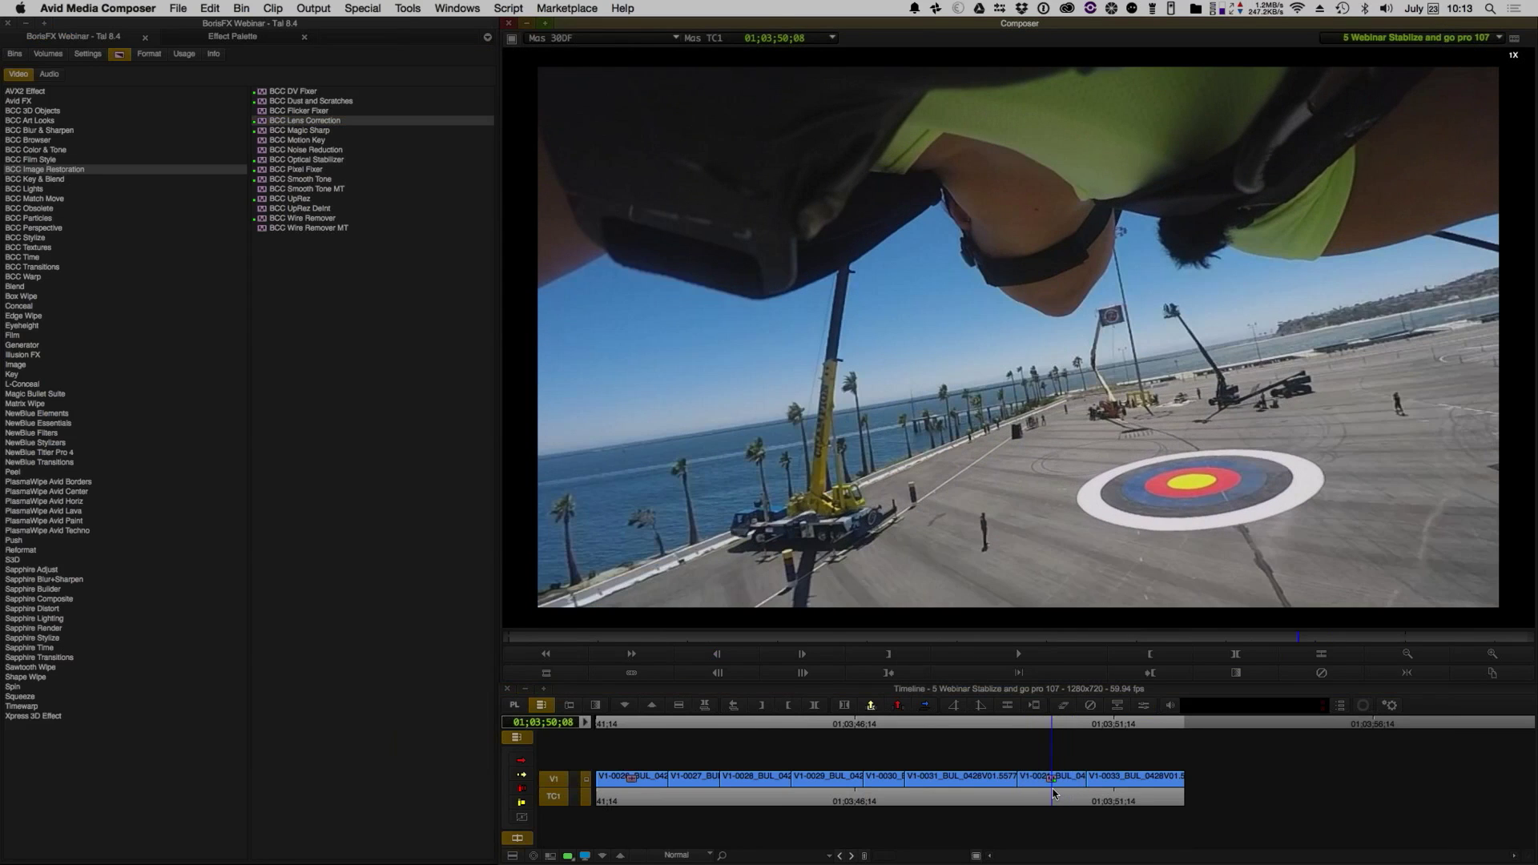
pyautogui.click(974, 785)
pyautogui.press('j')
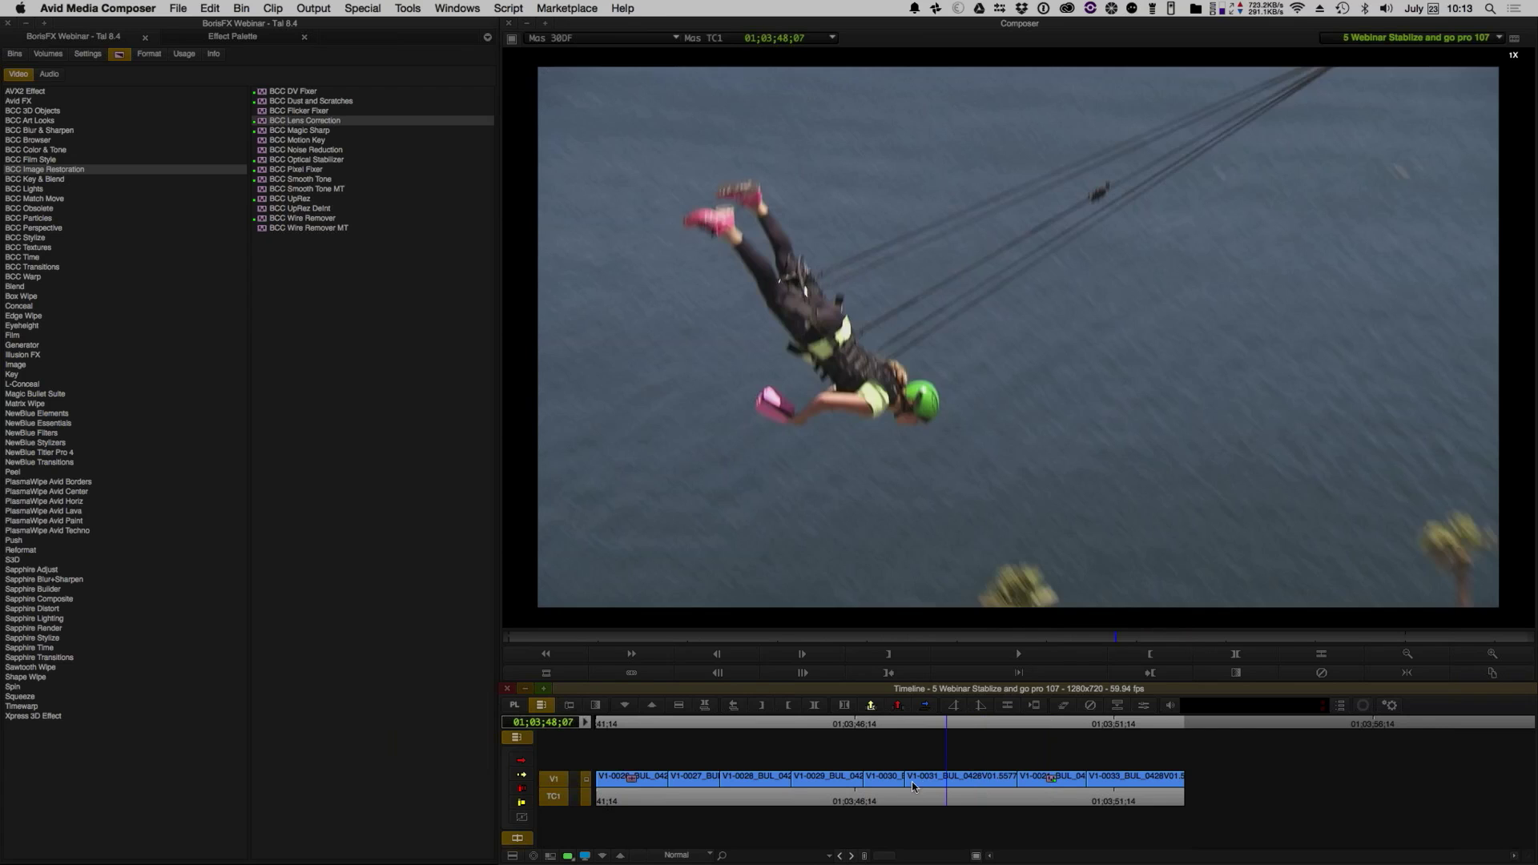
pyautogui.press('k')
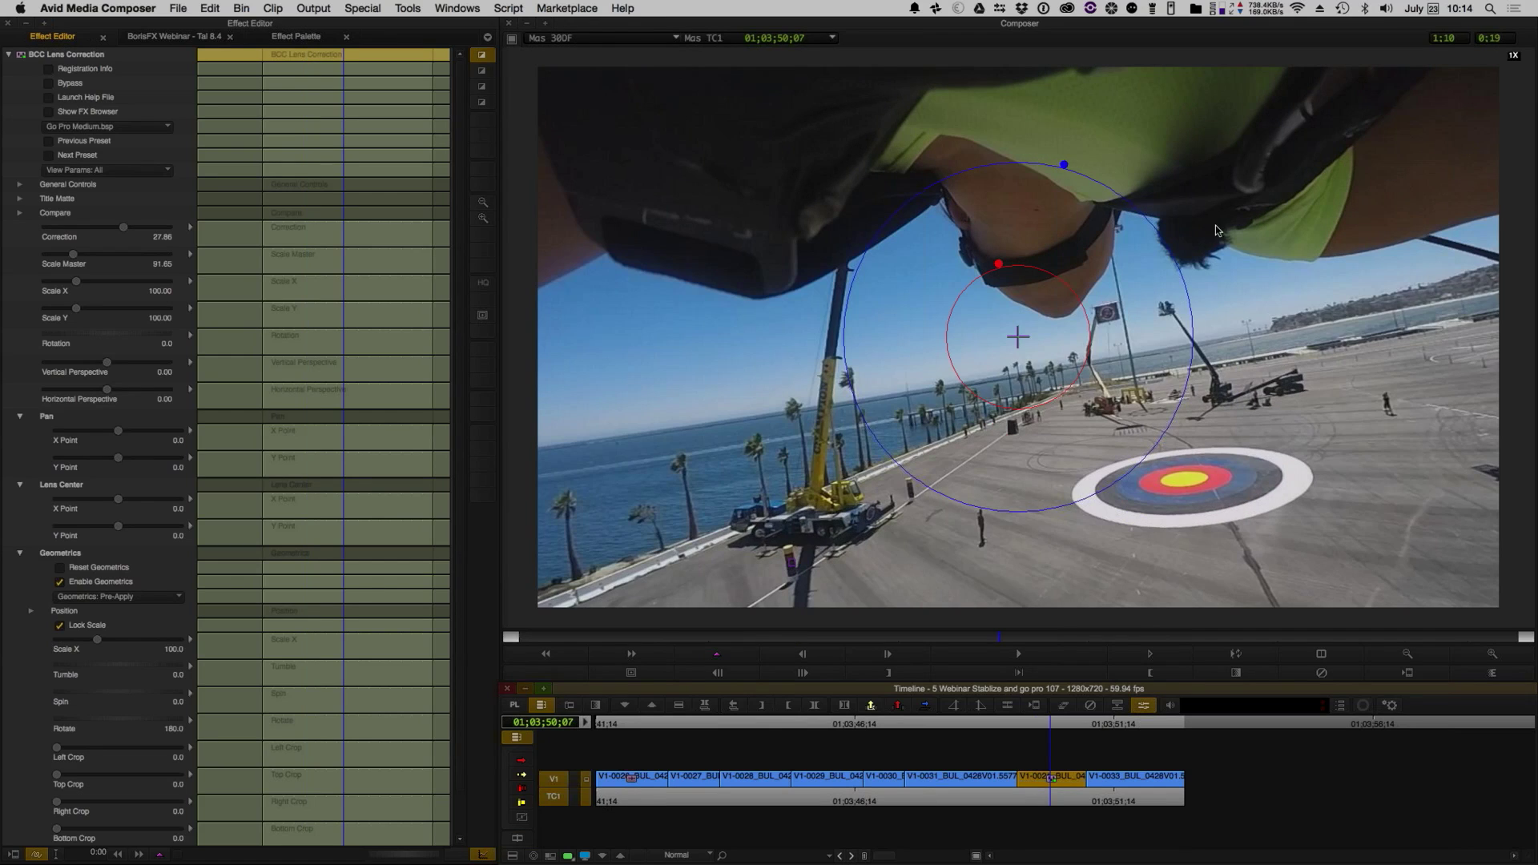
# - Save the V1-0021 clip's lens correction settings as a preset named with the editor's first name followed by "Go Pro fix"
pyautogui.click(134, 126)
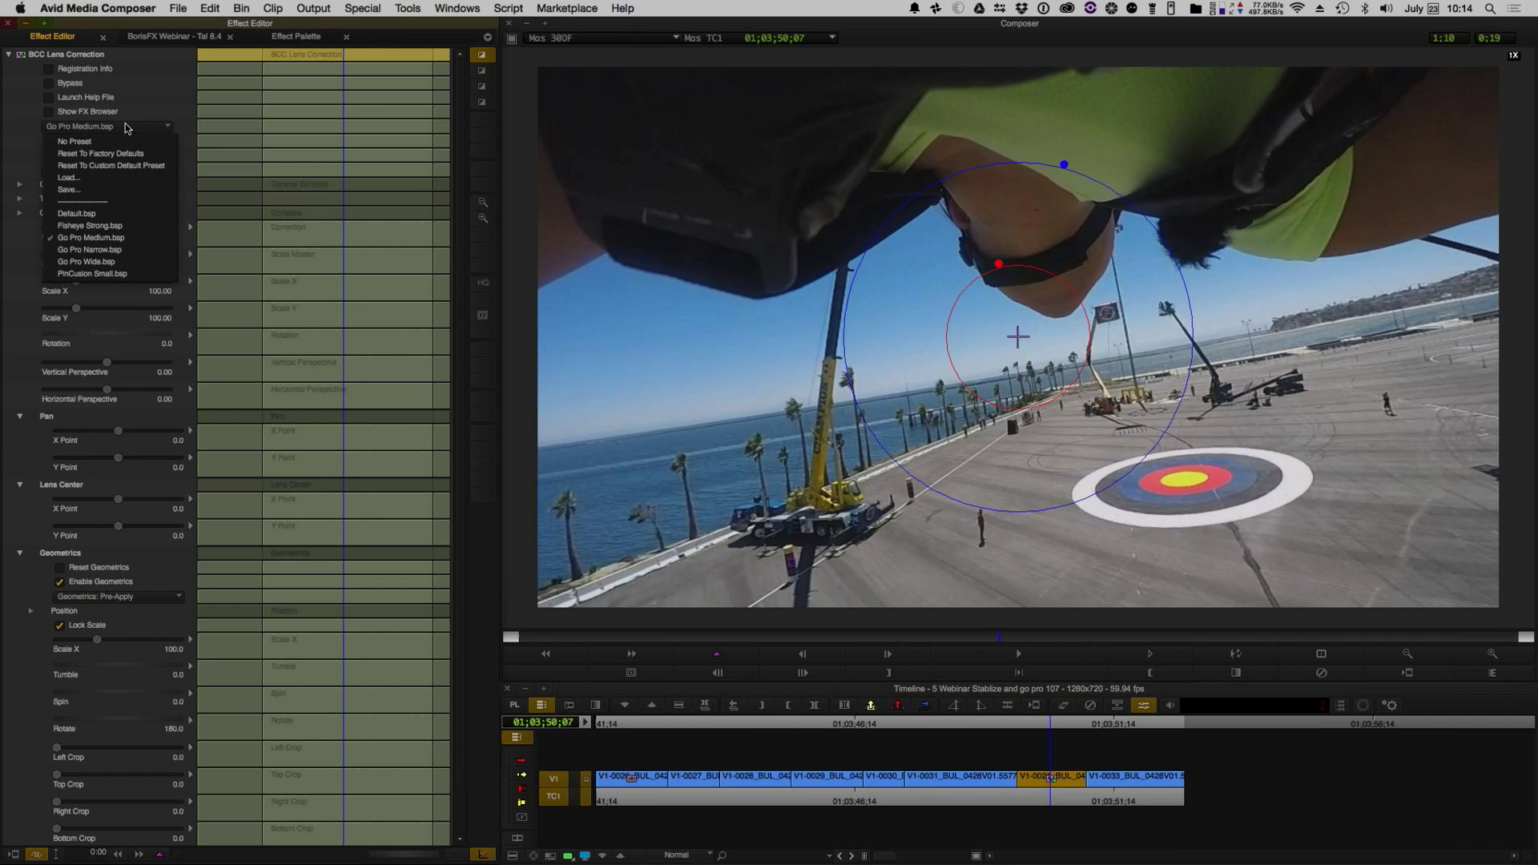
pyautogui.click(129, 192)
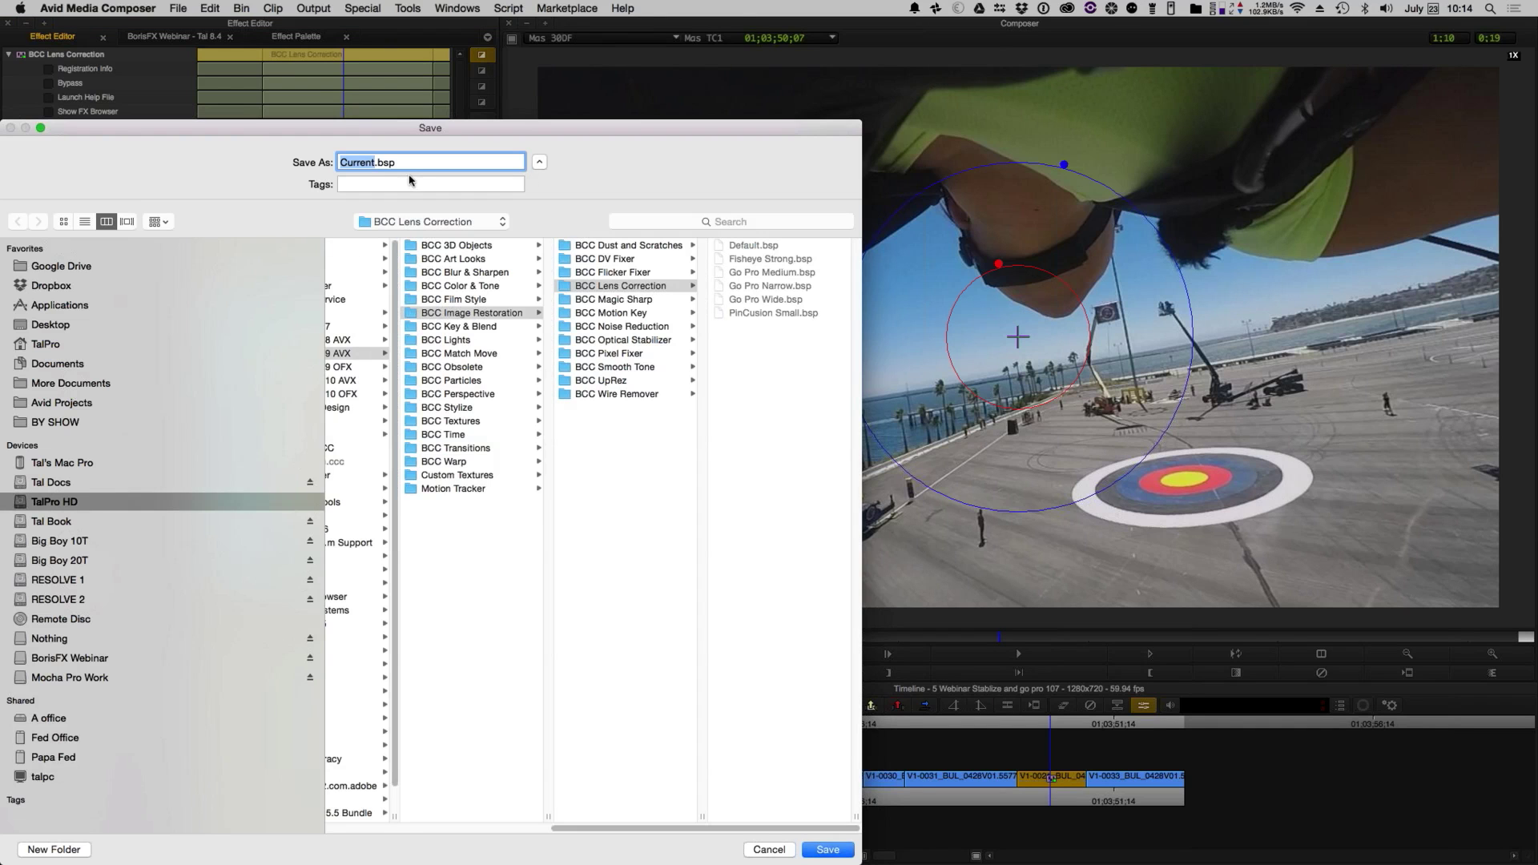
pyautogui.write('Tal Go Pro fix')
pyautogui.press('Return')
# - Apply BCC Lens Correction from the BCC Image Restoration effects to the V1-0029 clip
pyautogui.click(845, 779)
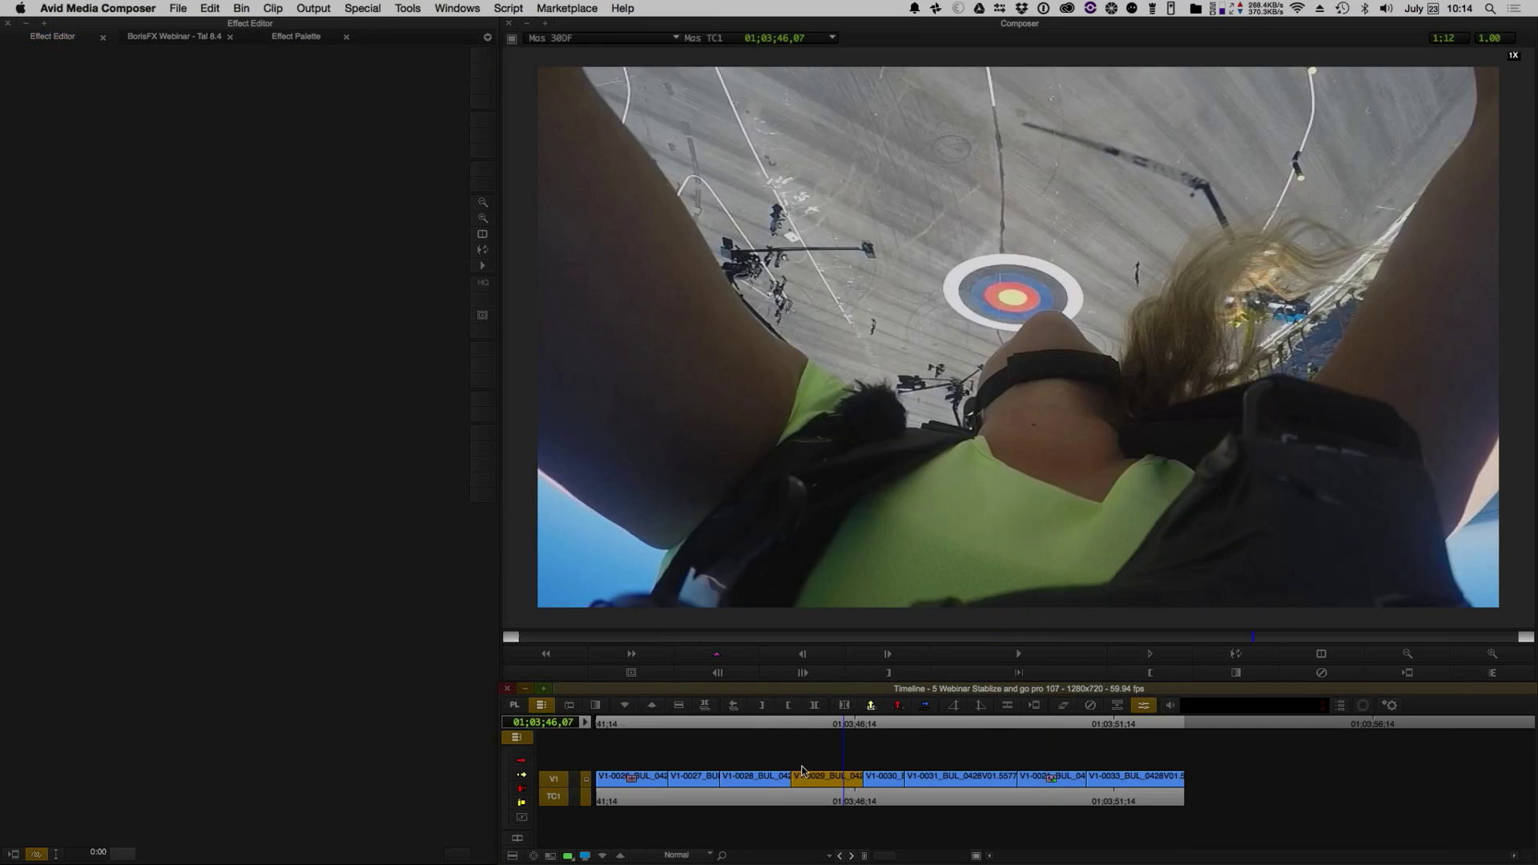
pyautogui.click(805, 778)
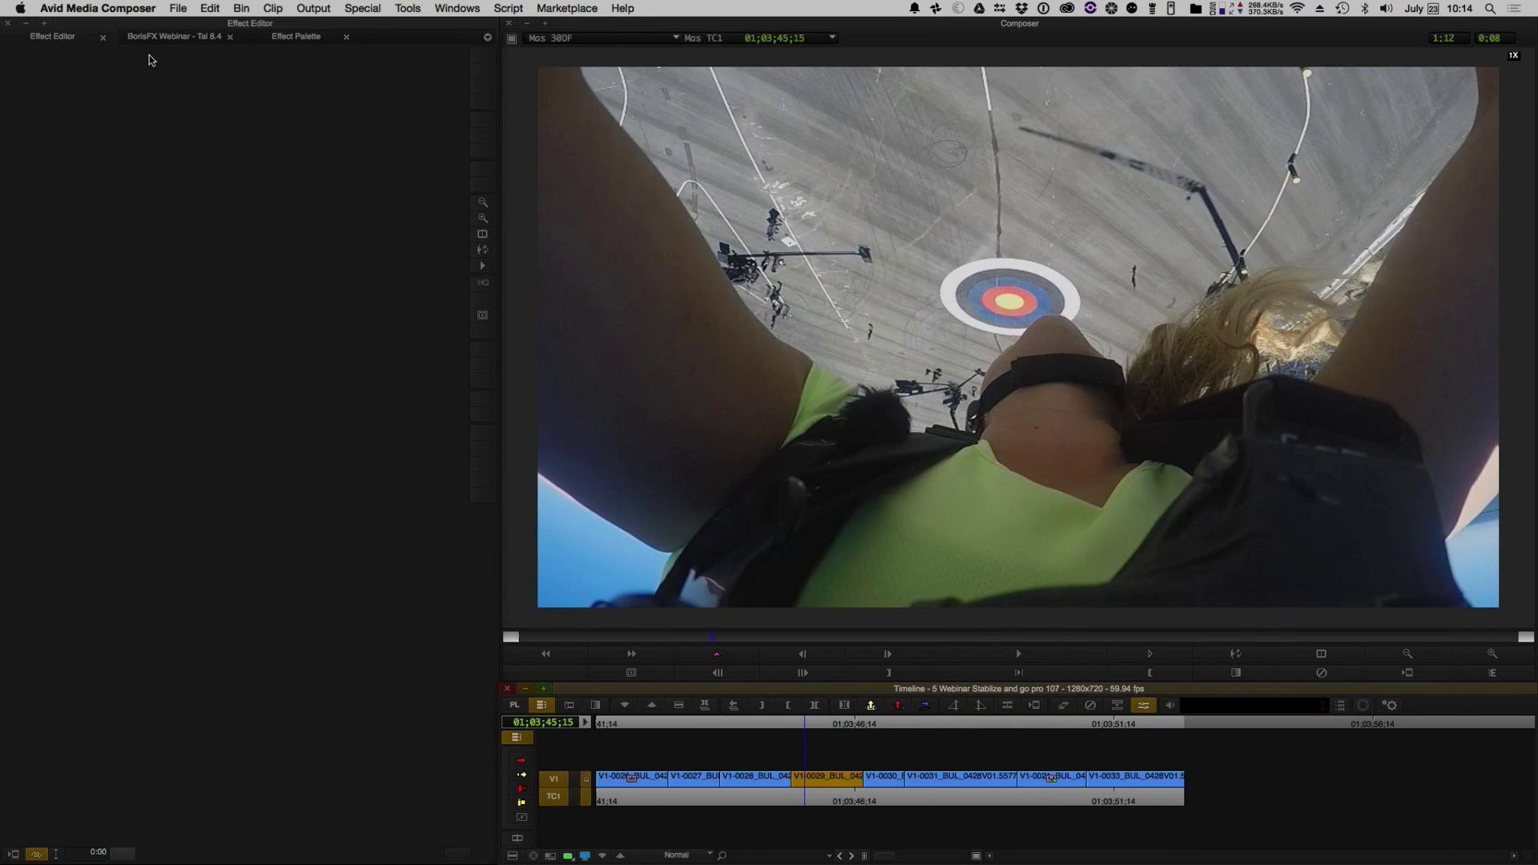
pyautogui.click(290, 38)
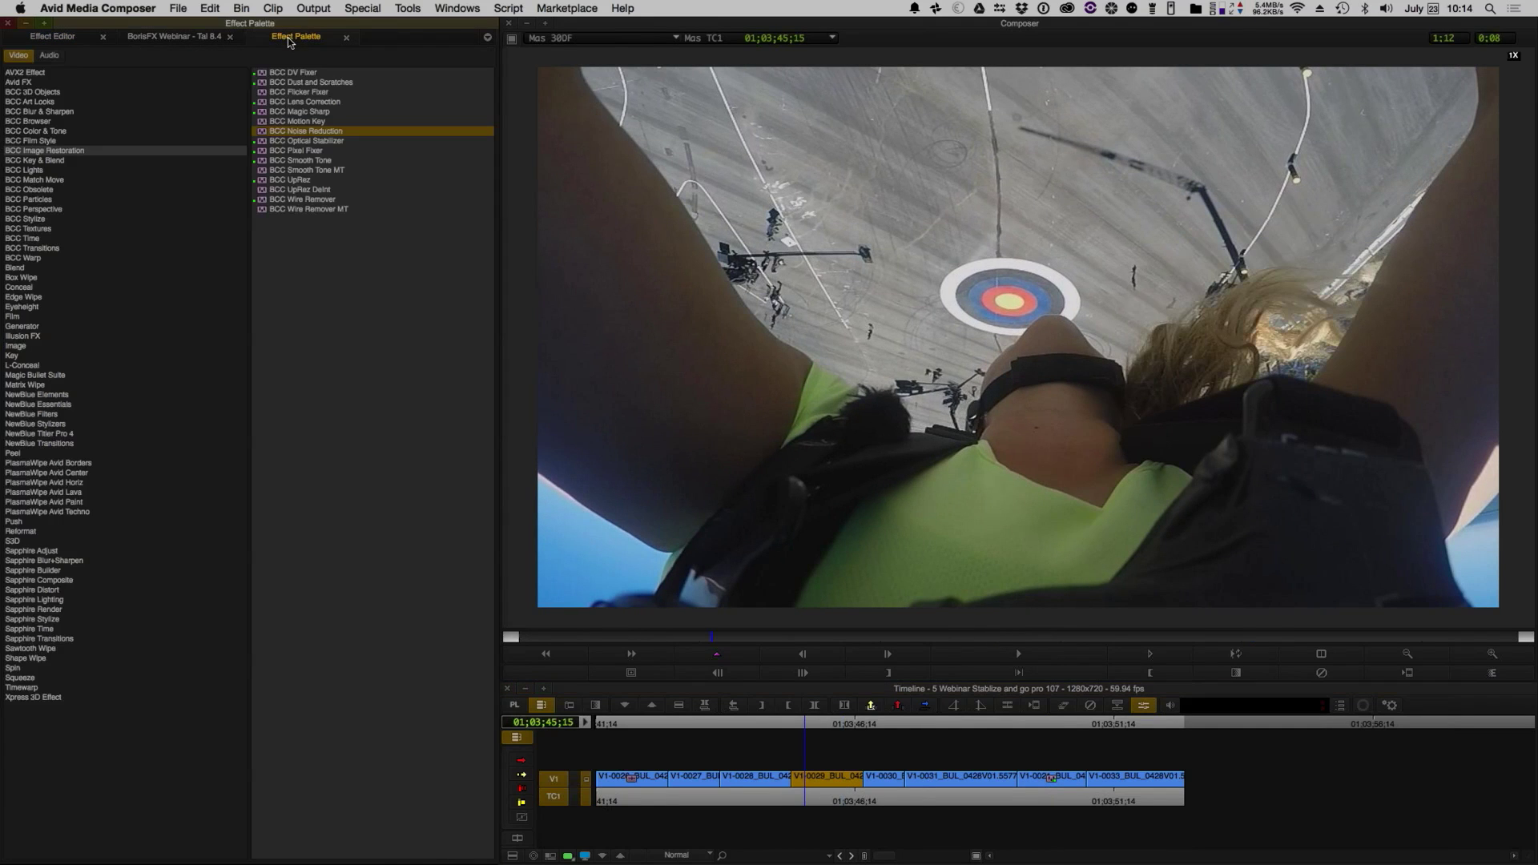
pyautogui.click(322, 103)
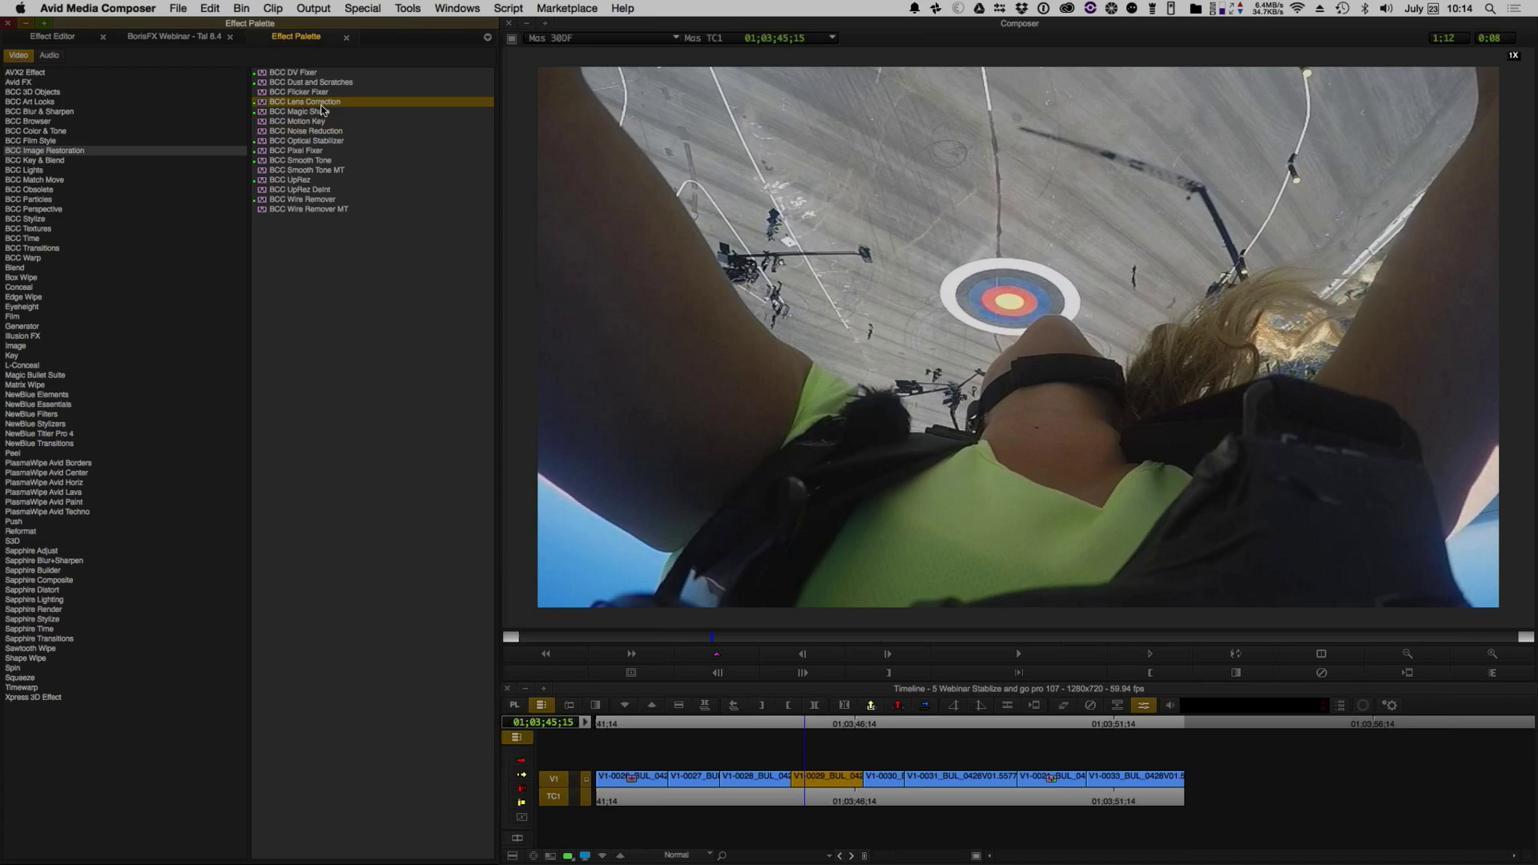
pyautogui.doubleClick(321, 103)
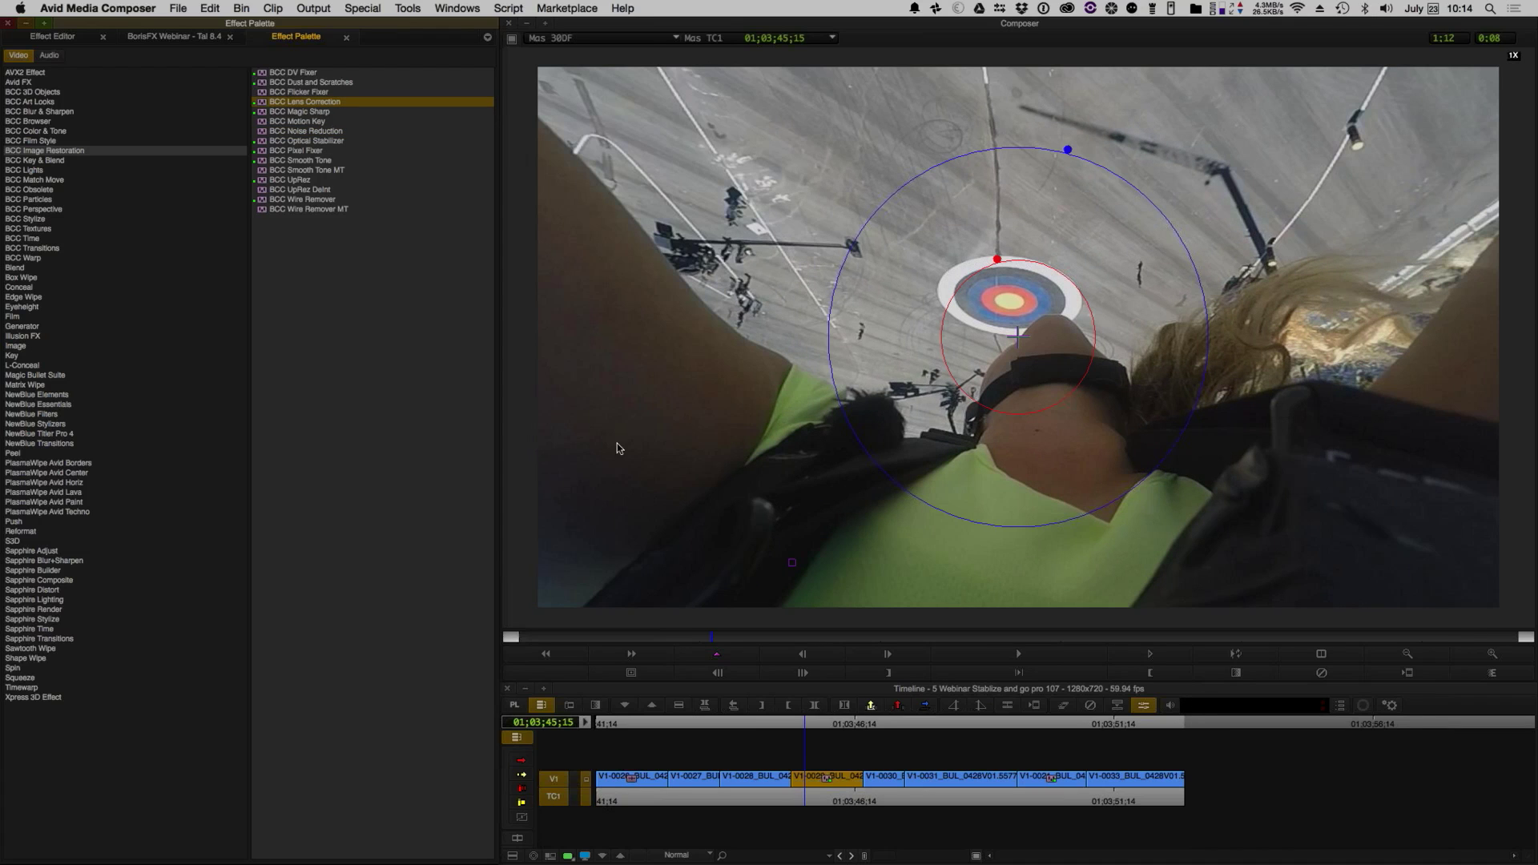
# - Load the saved custom "Go Pro fix" preset into the V1-0029 clip's lens correction and check the corrected picture
pyautogui.click(72, 38)
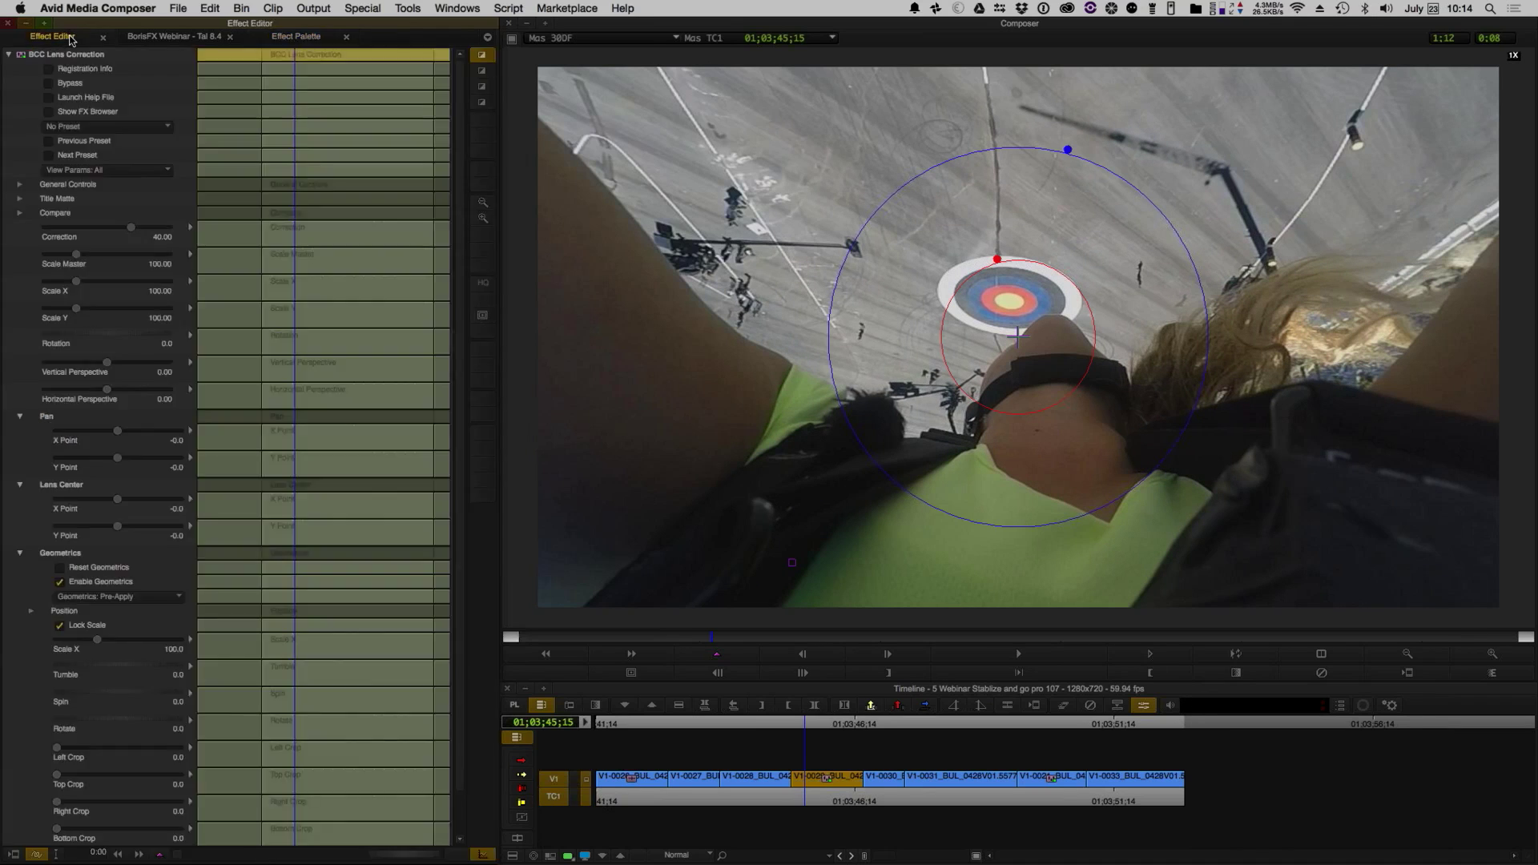
pyautogui.click(95, 129)
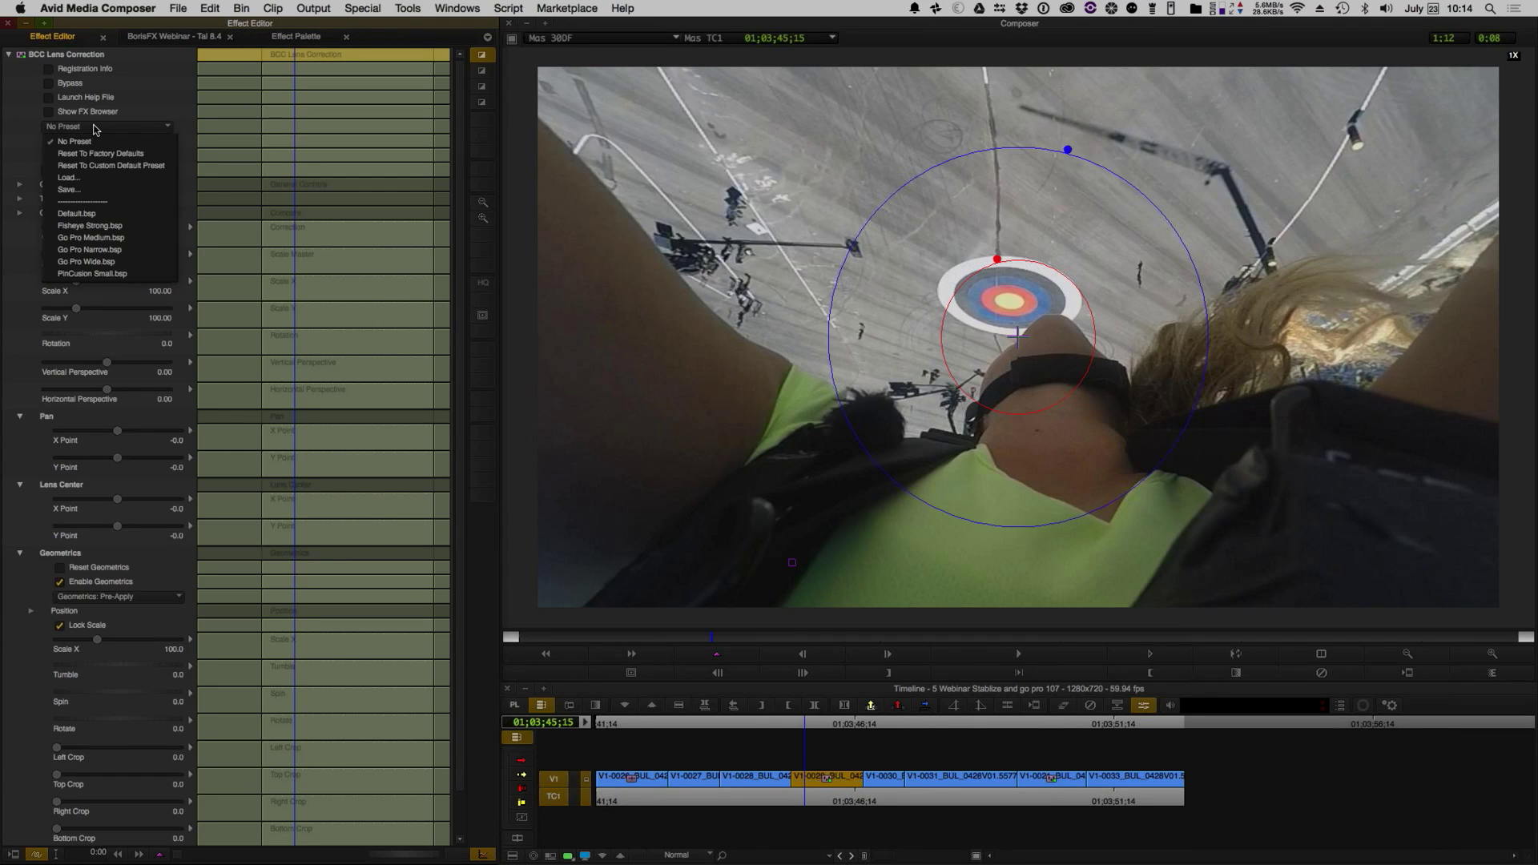
pyautogui.click(101, 178)
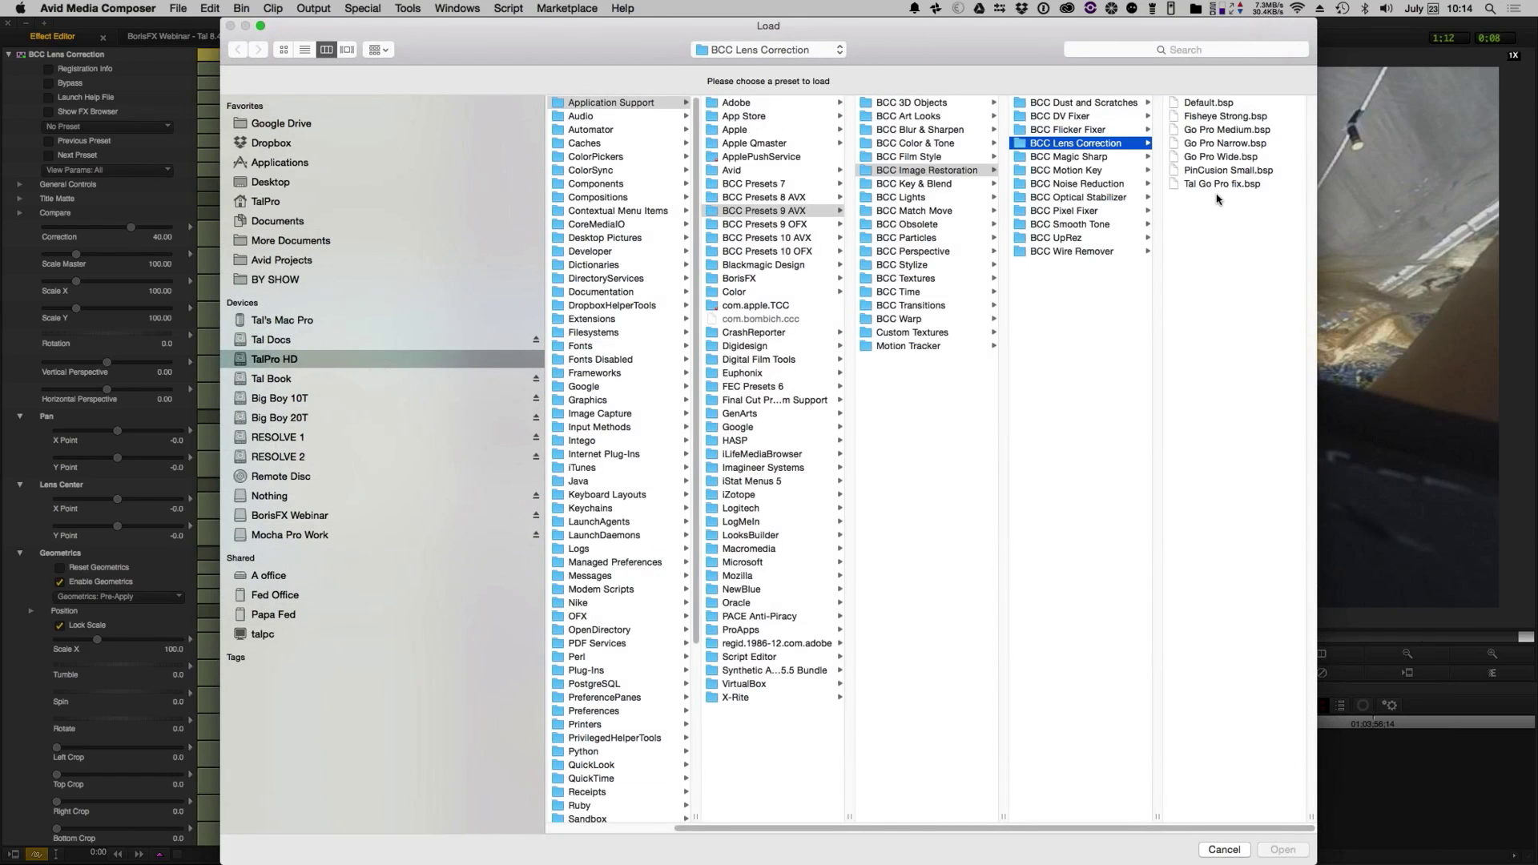
pyautogui.click(1213, 185)
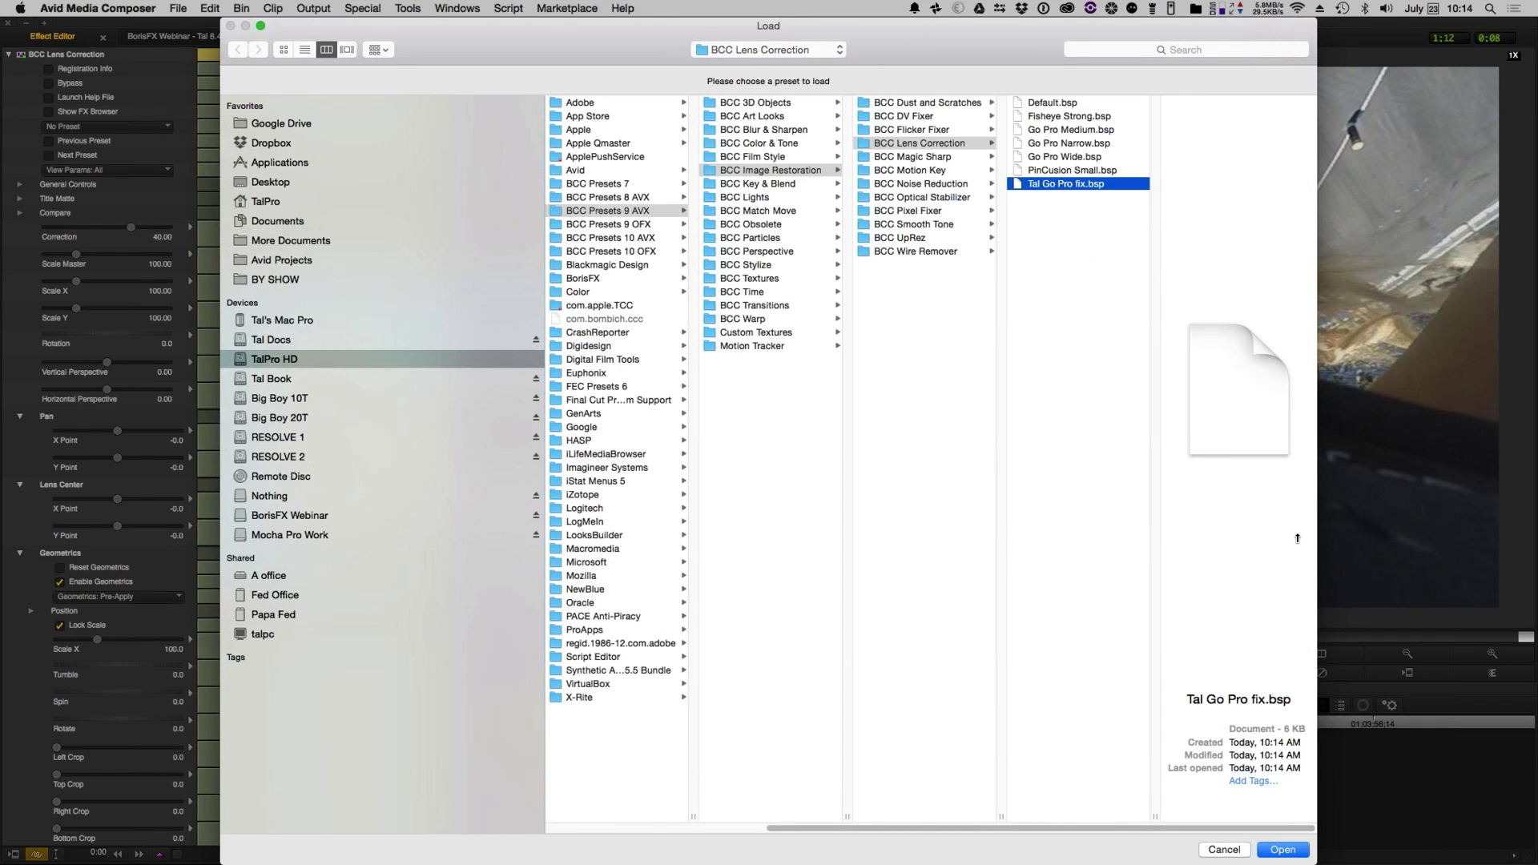
pyautogui.click(1294, 850)
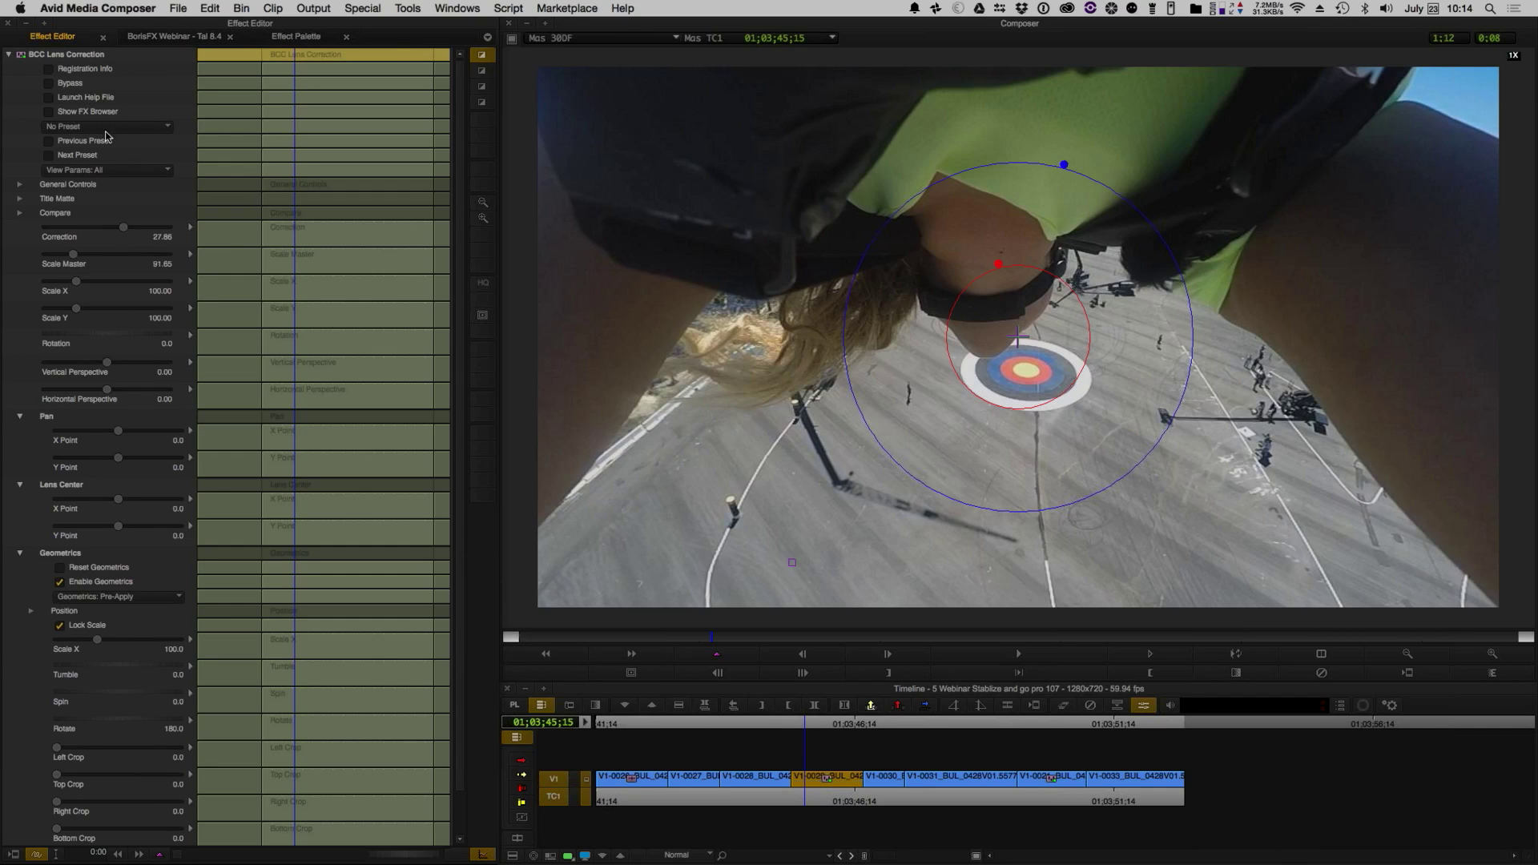
pyautogui.click(834, 796)
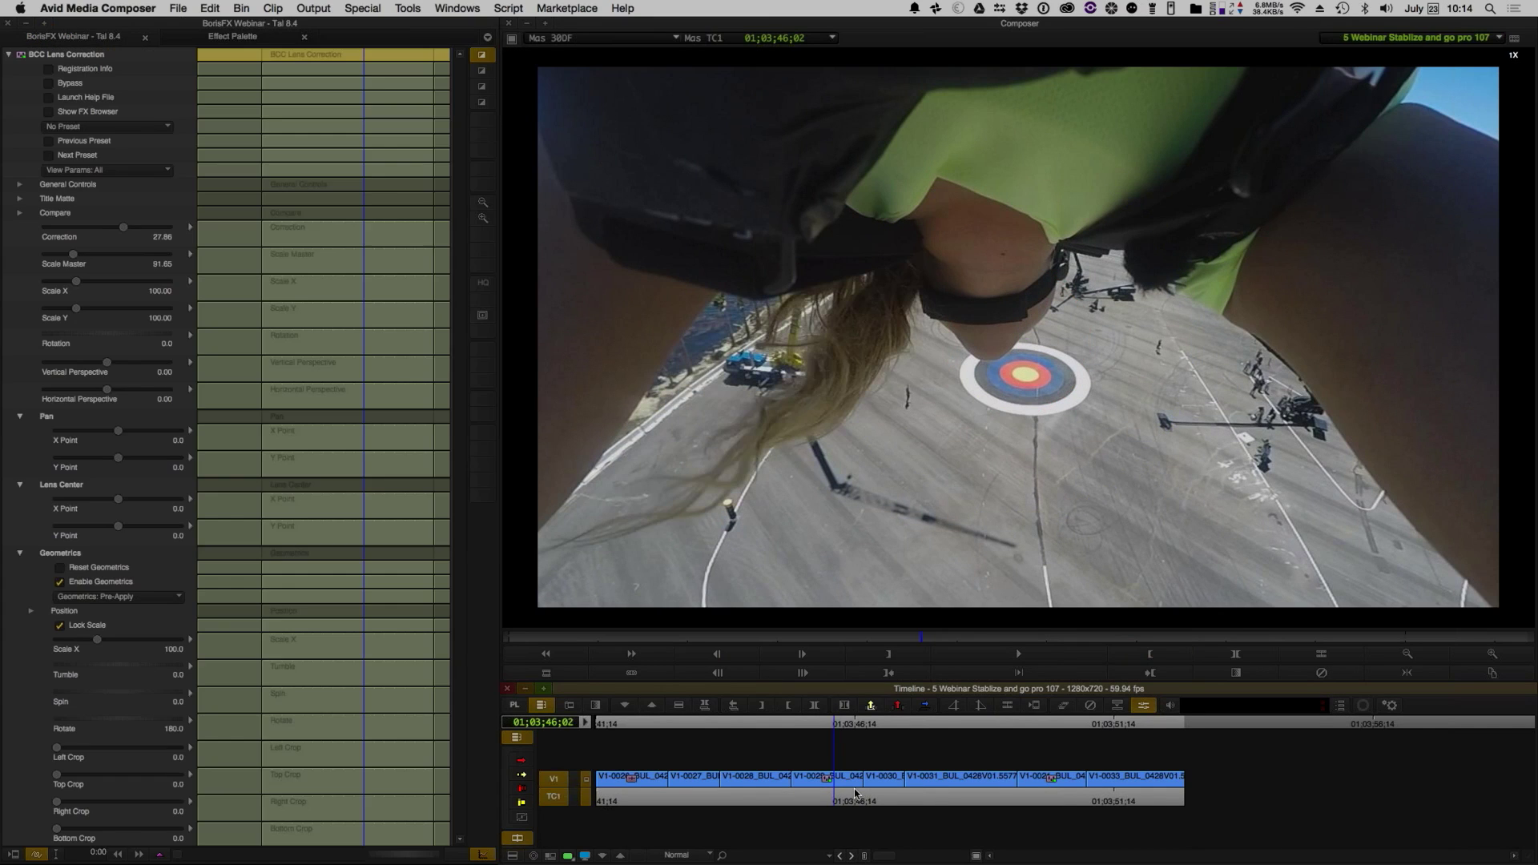
# - Preview the lens correction presets in the FX Browser, from Default and Fisheye Strong through the Go Pro presets to the custom fix
pyautogui.click(843, 776)
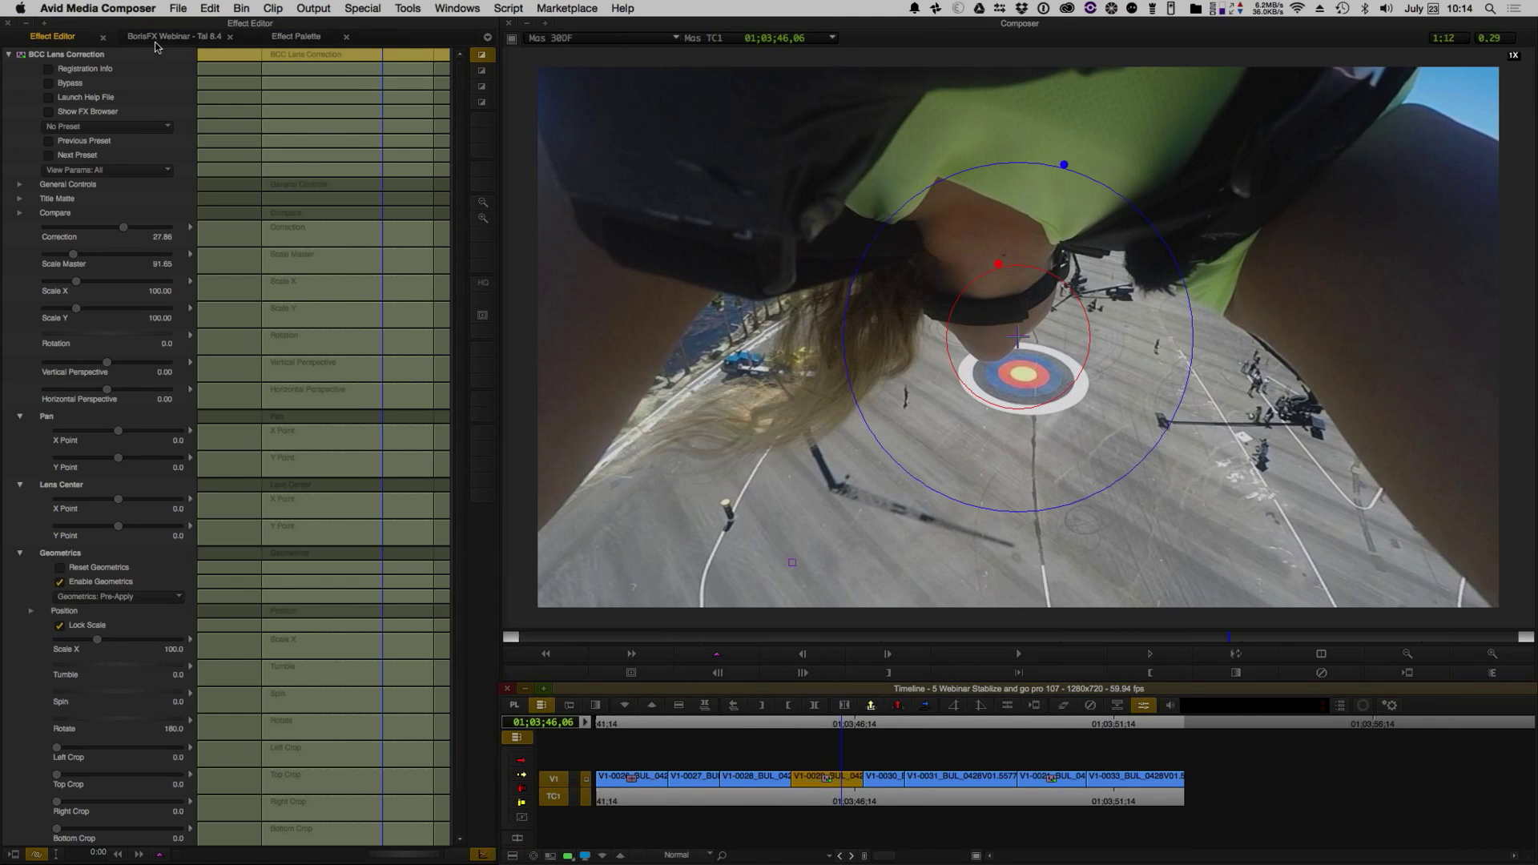
pyautogui.click(74, 113)
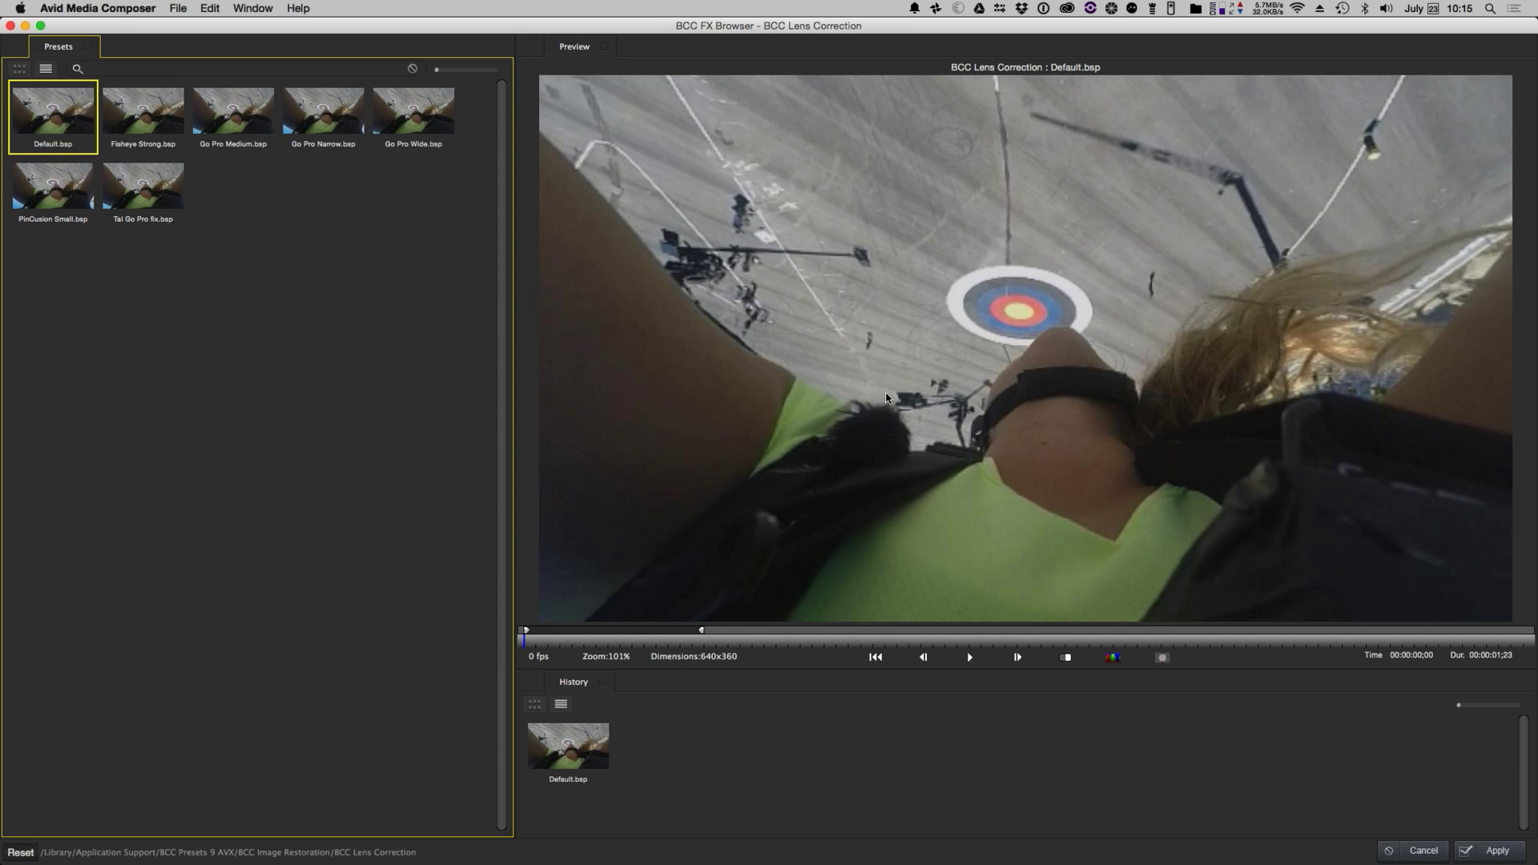
pyautogui.click(971, 657)
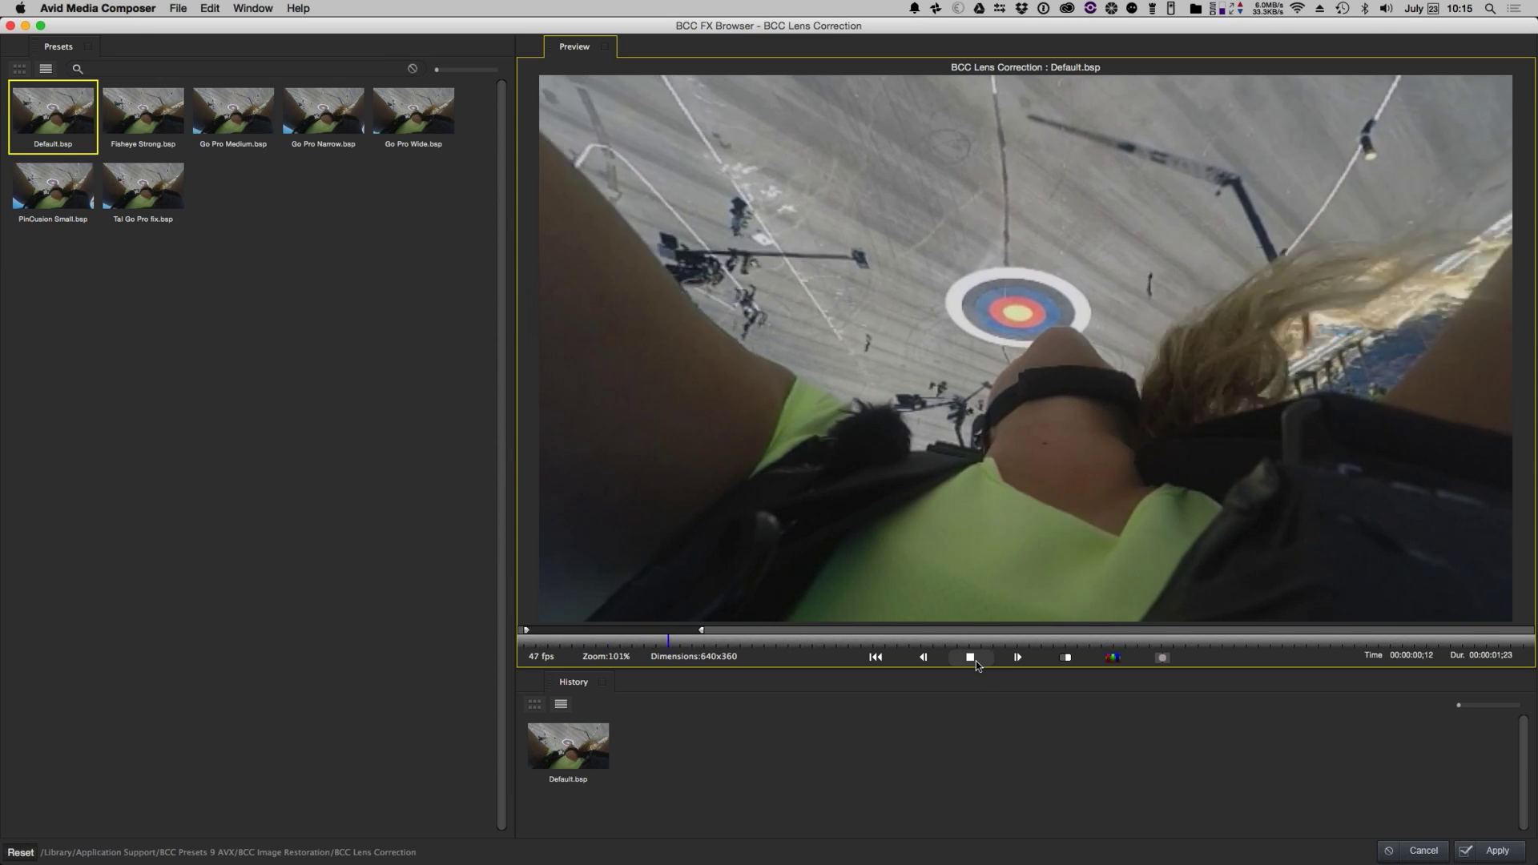
pyautogui.click(143, 112)
pyautogui.click(237, 119)
pyautogui.click(324, 119)
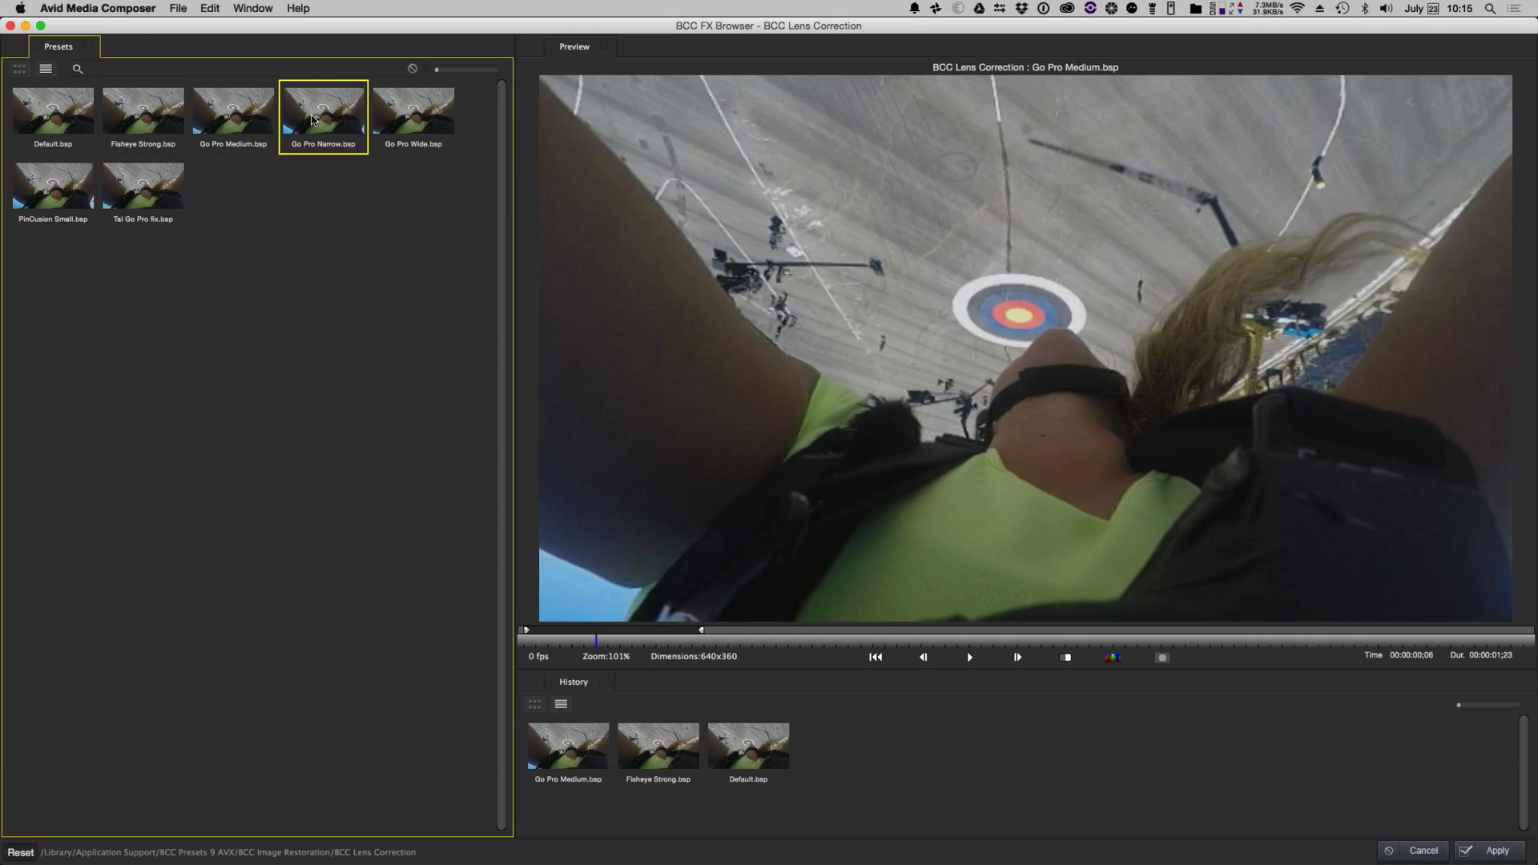
pyautogui.click(402, 115)
pyautogui.press('Right')
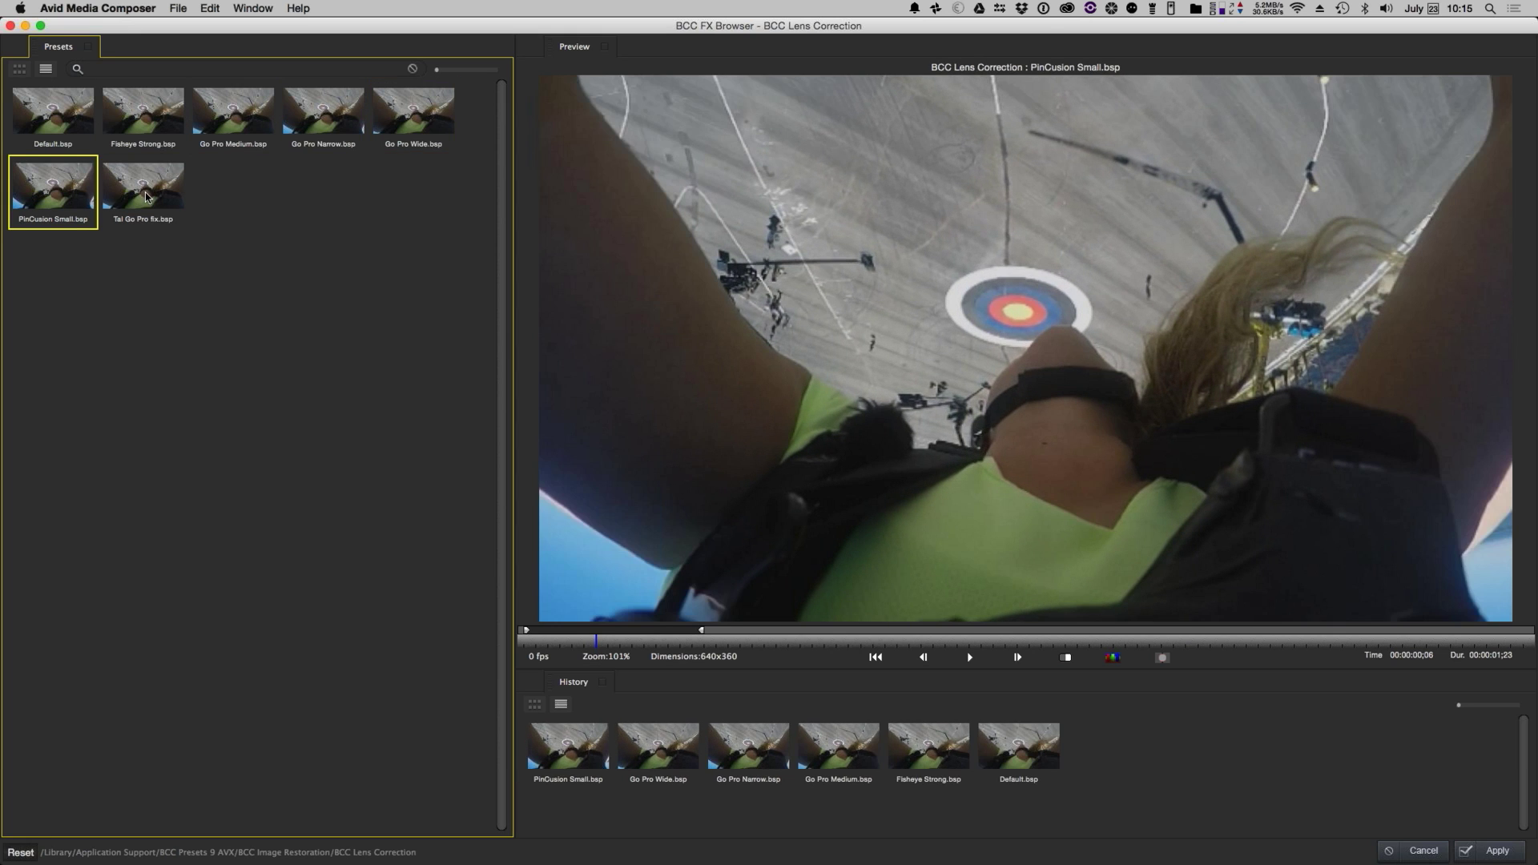
pyautogui.click(147, 195)
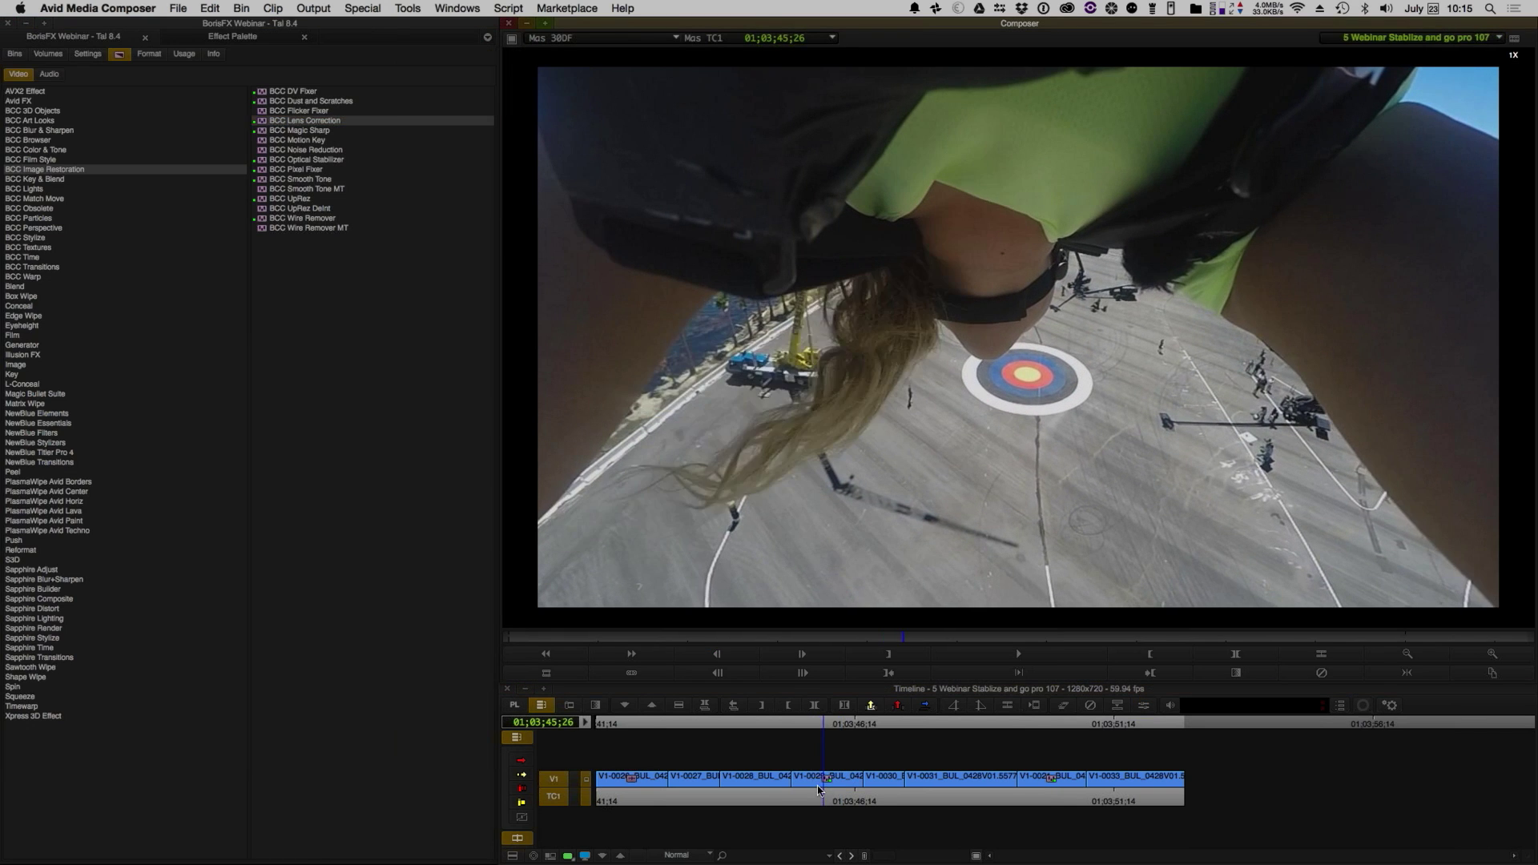
# - Mark the V1-0027 clip and play it from in to out to examine the camera motion
pyautogui.click(697, 781)
pyautogui.press('a')
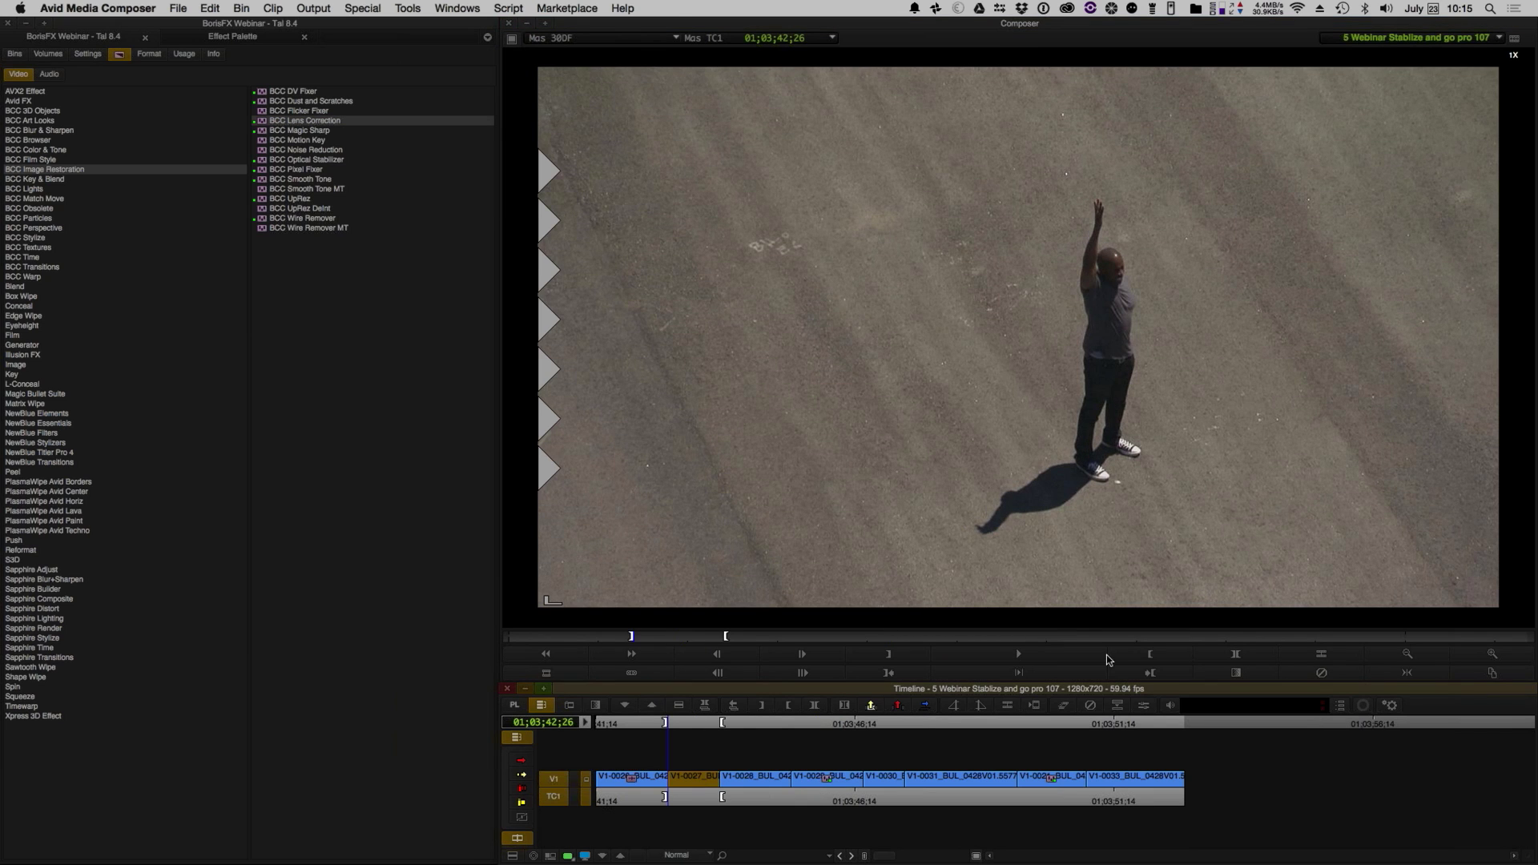
pyautogui.click(1057, 674)
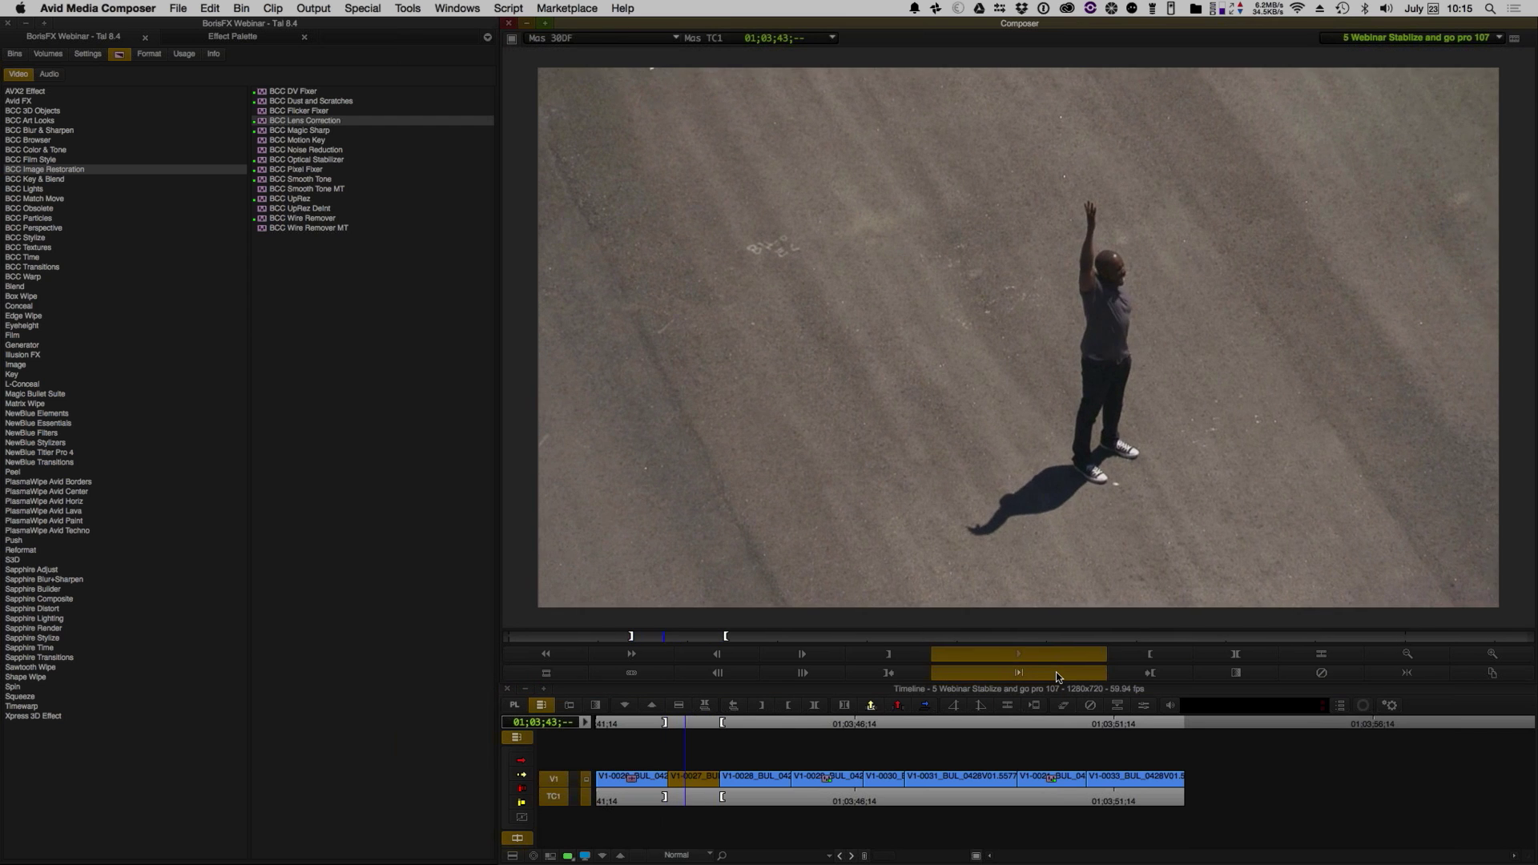
pyautogui.press('space')
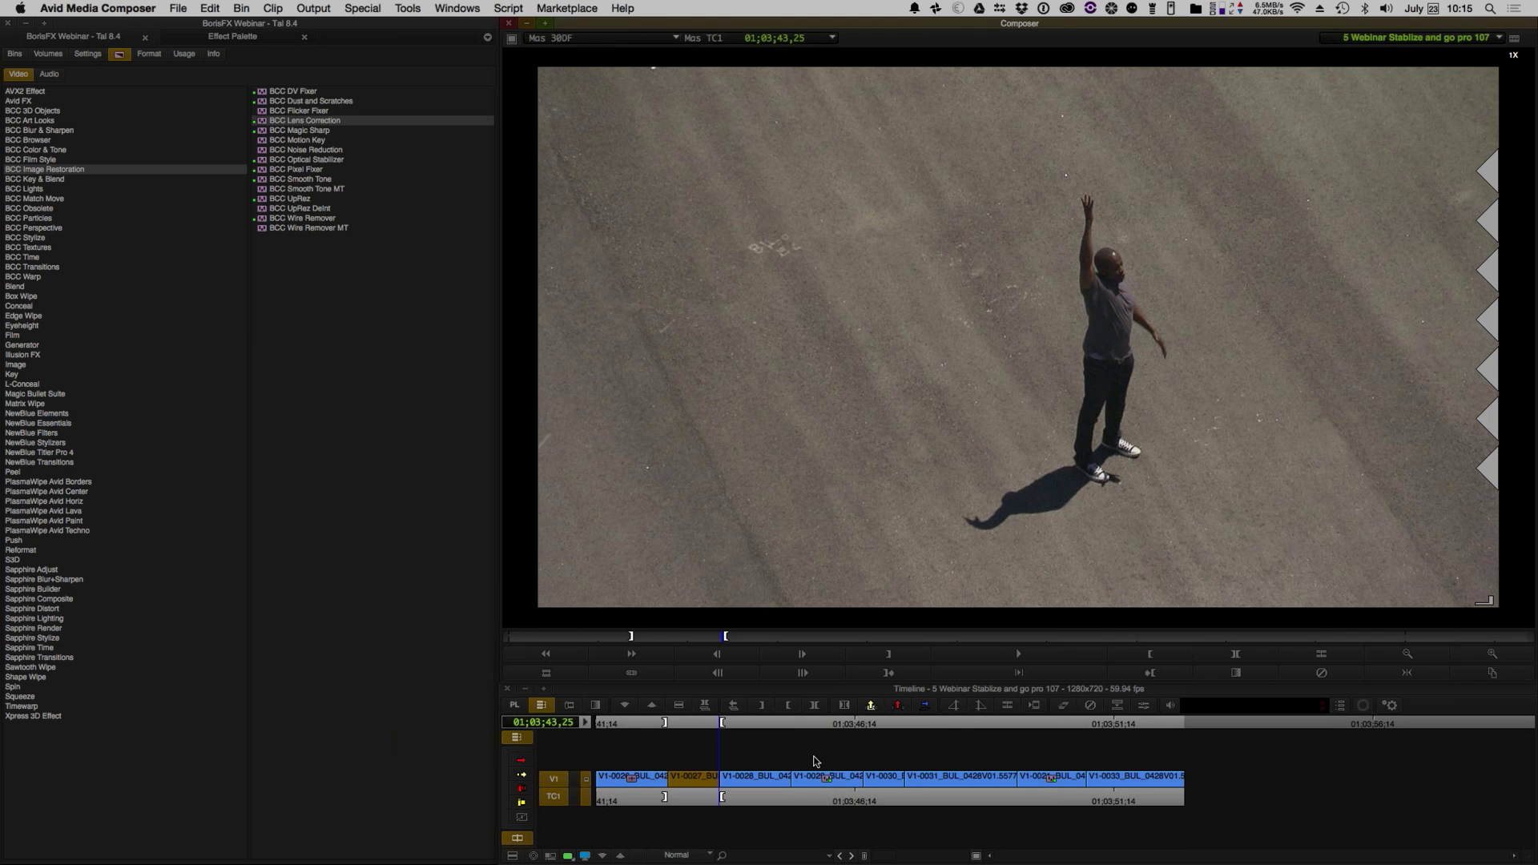
# - Apply BCC Optical Stabilizer to the V1-0027 clip, run its analysis and play the stabilized clip in a loop
pyautogui.click(317, 160)
pyautogui.moveTo(401, 246); pyautogui.dragTo(701, 778)
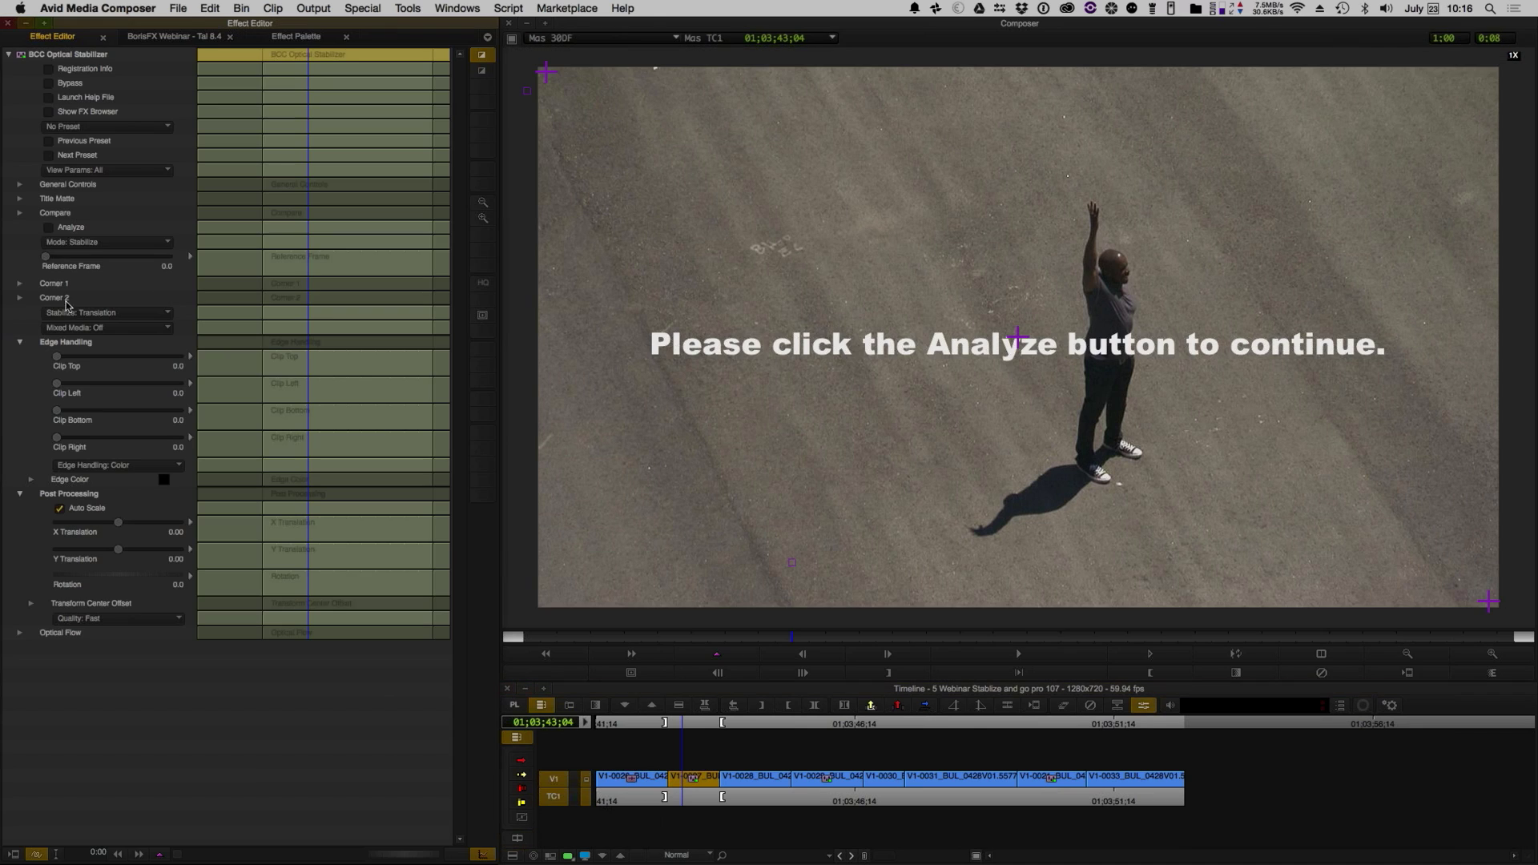
pyautogui.click(48, 230)
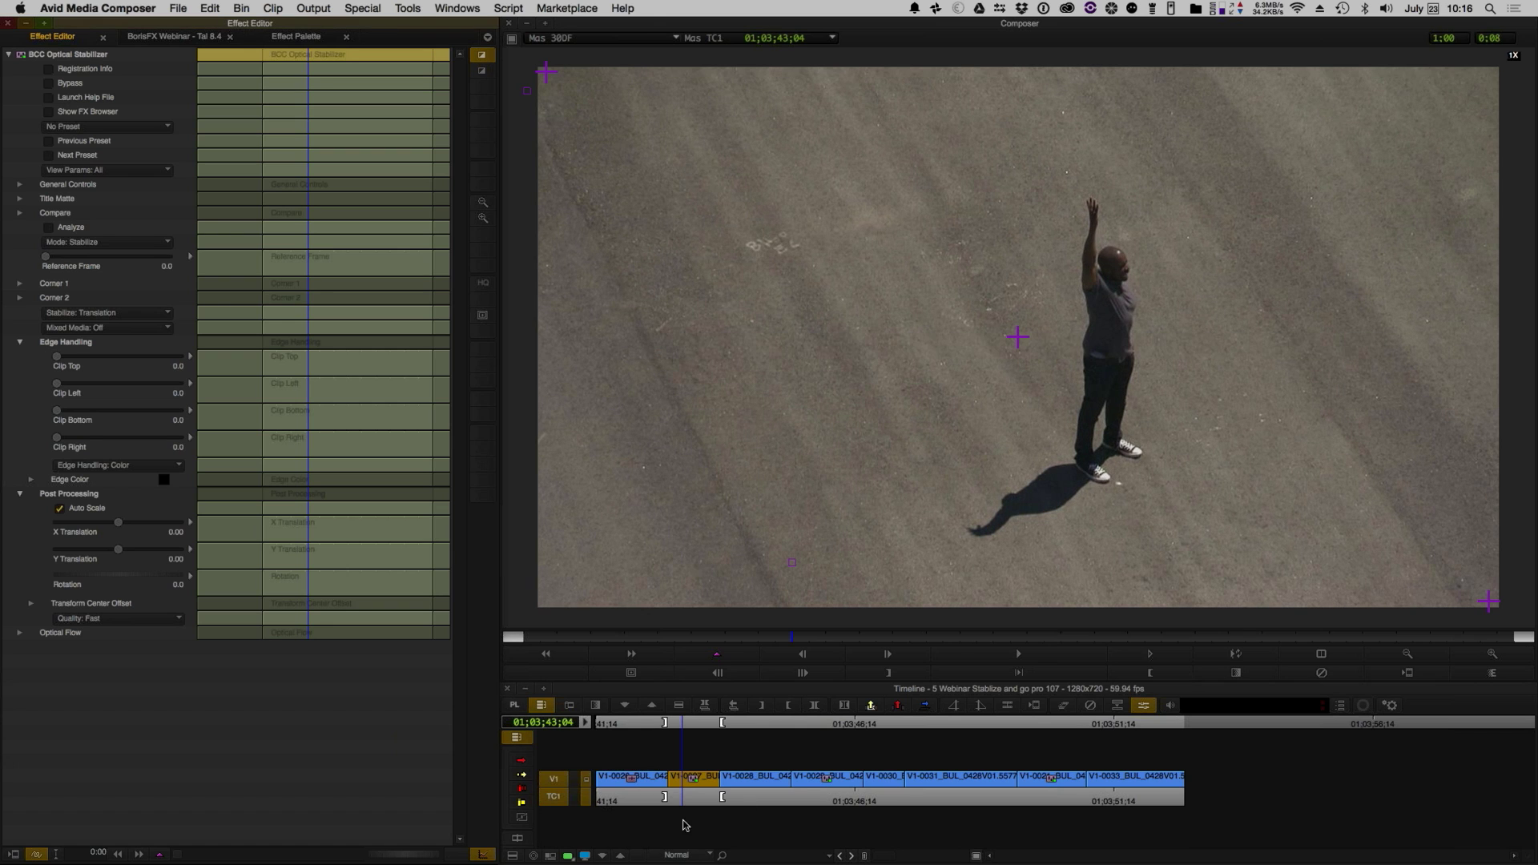
pyautogui.click(1238, 654)
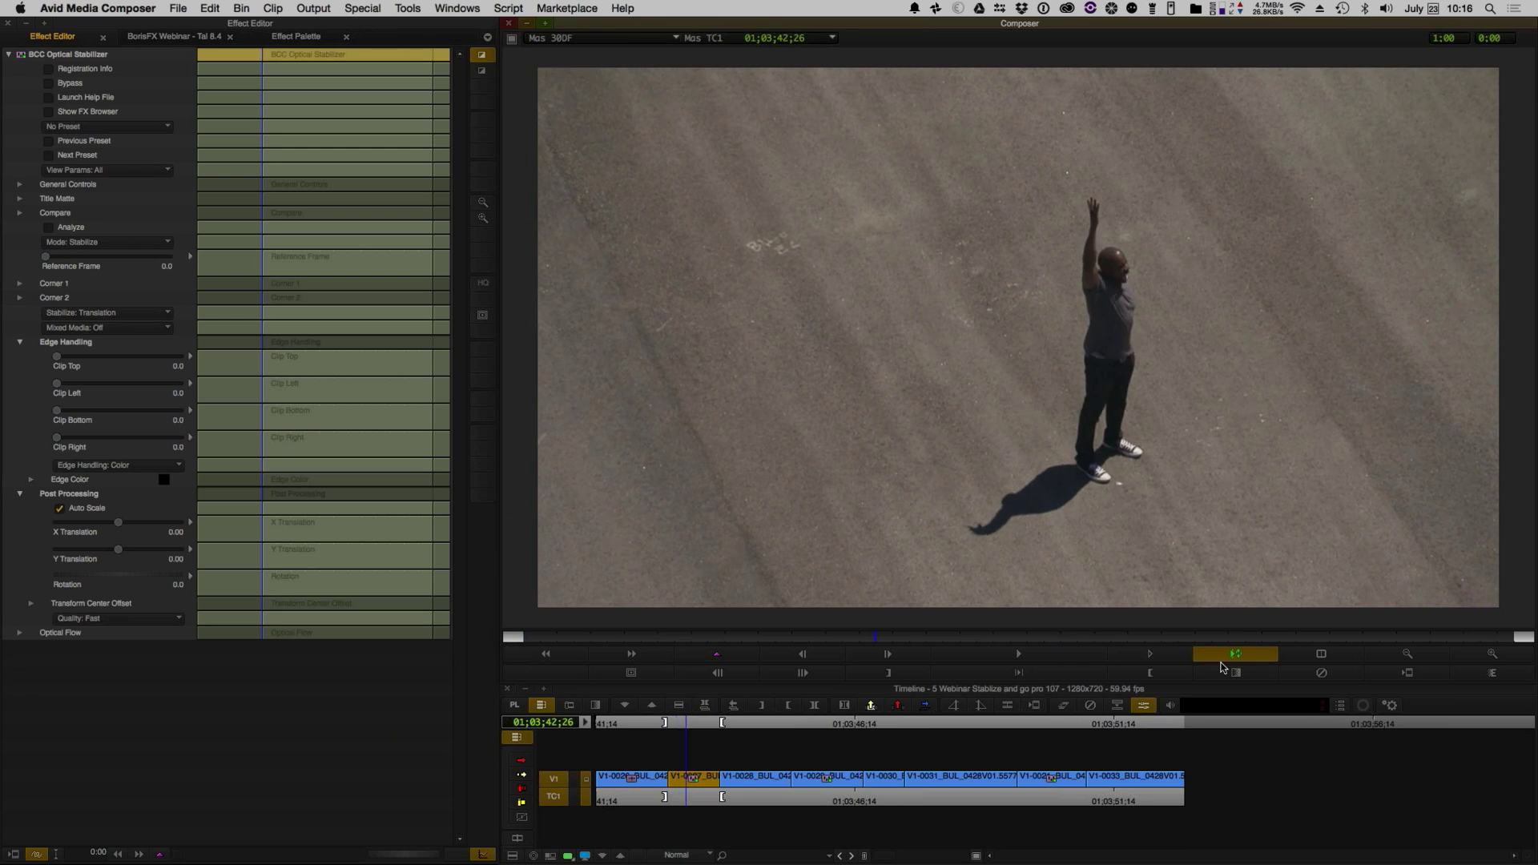
pyautogui.click(1221, 661)
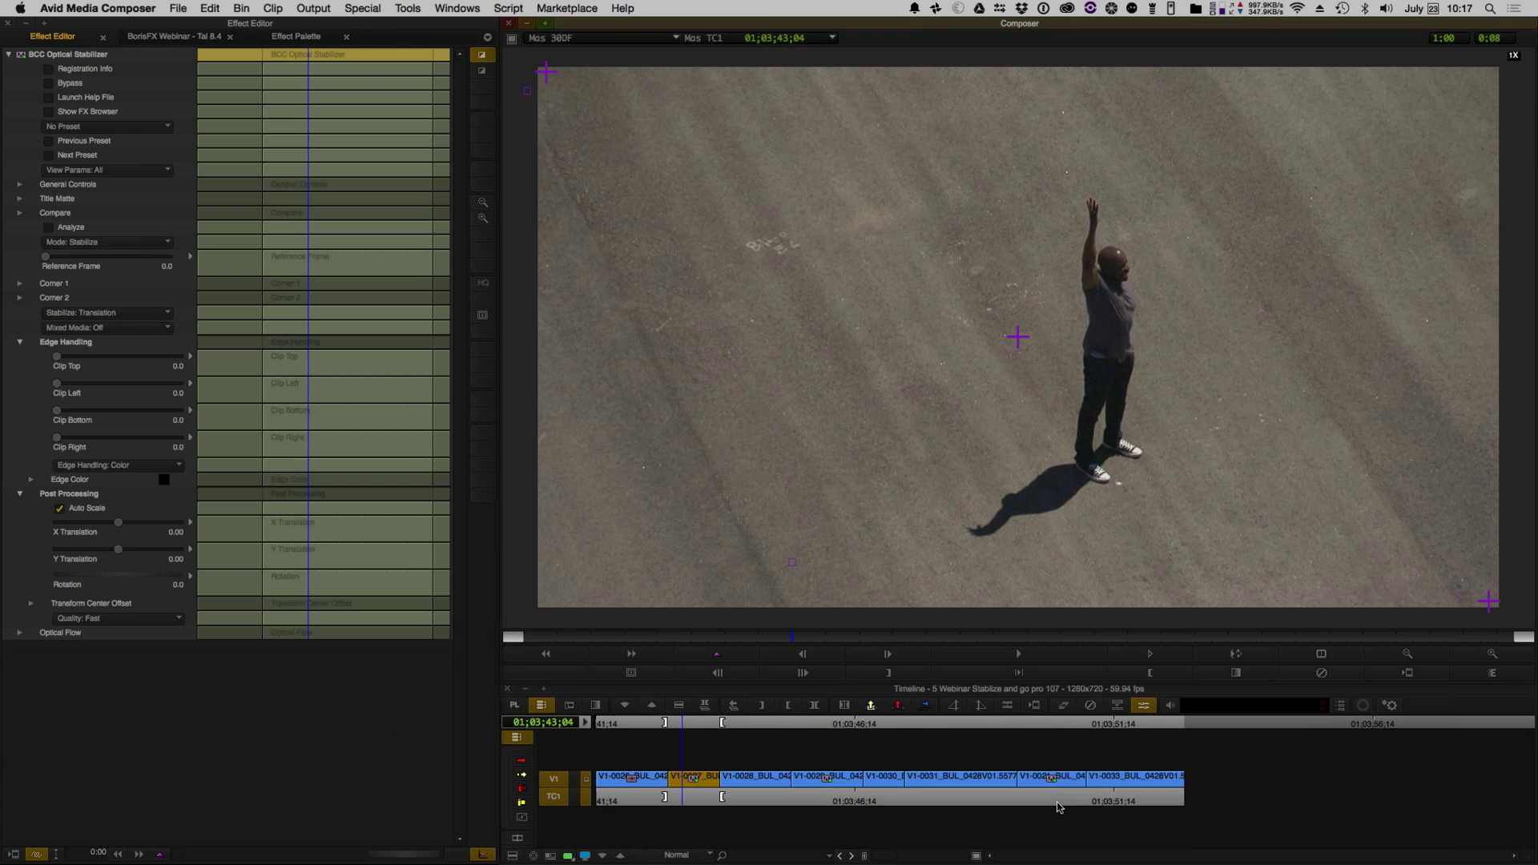
# - Remove the stabilizer from the V1-0027 clip and loop the original footage for comparison
pyautogui.click(817, 811)
pyautogui.click(1238, 655)
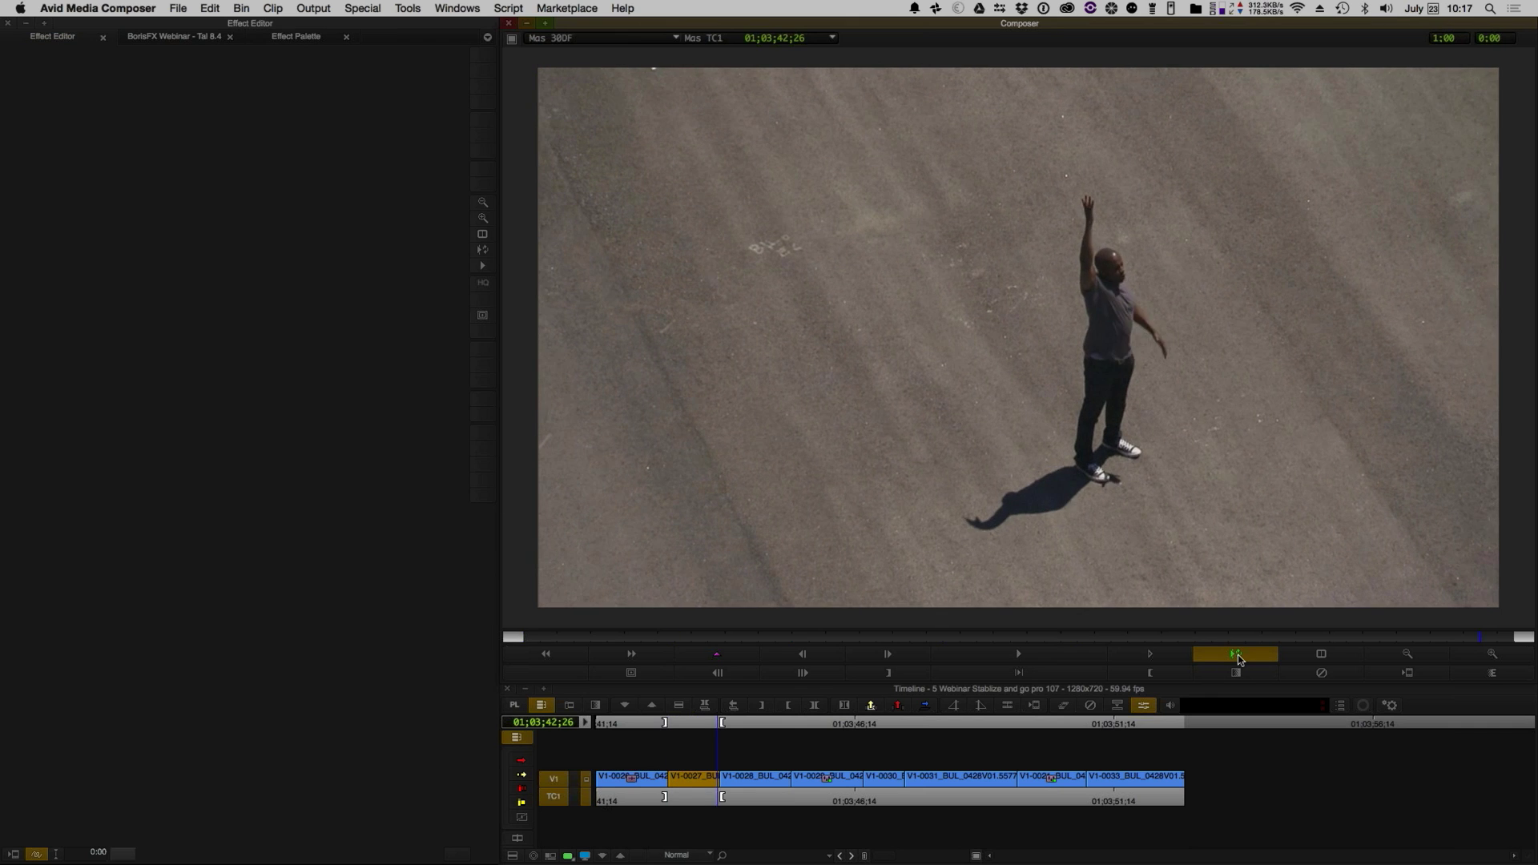
# - Reapply BCC Optical Stabilizer to the V1-0027 clip, analyze it and loop the stabilized footage
pyautogui.click(693, 793)
pyautogui.press('y')
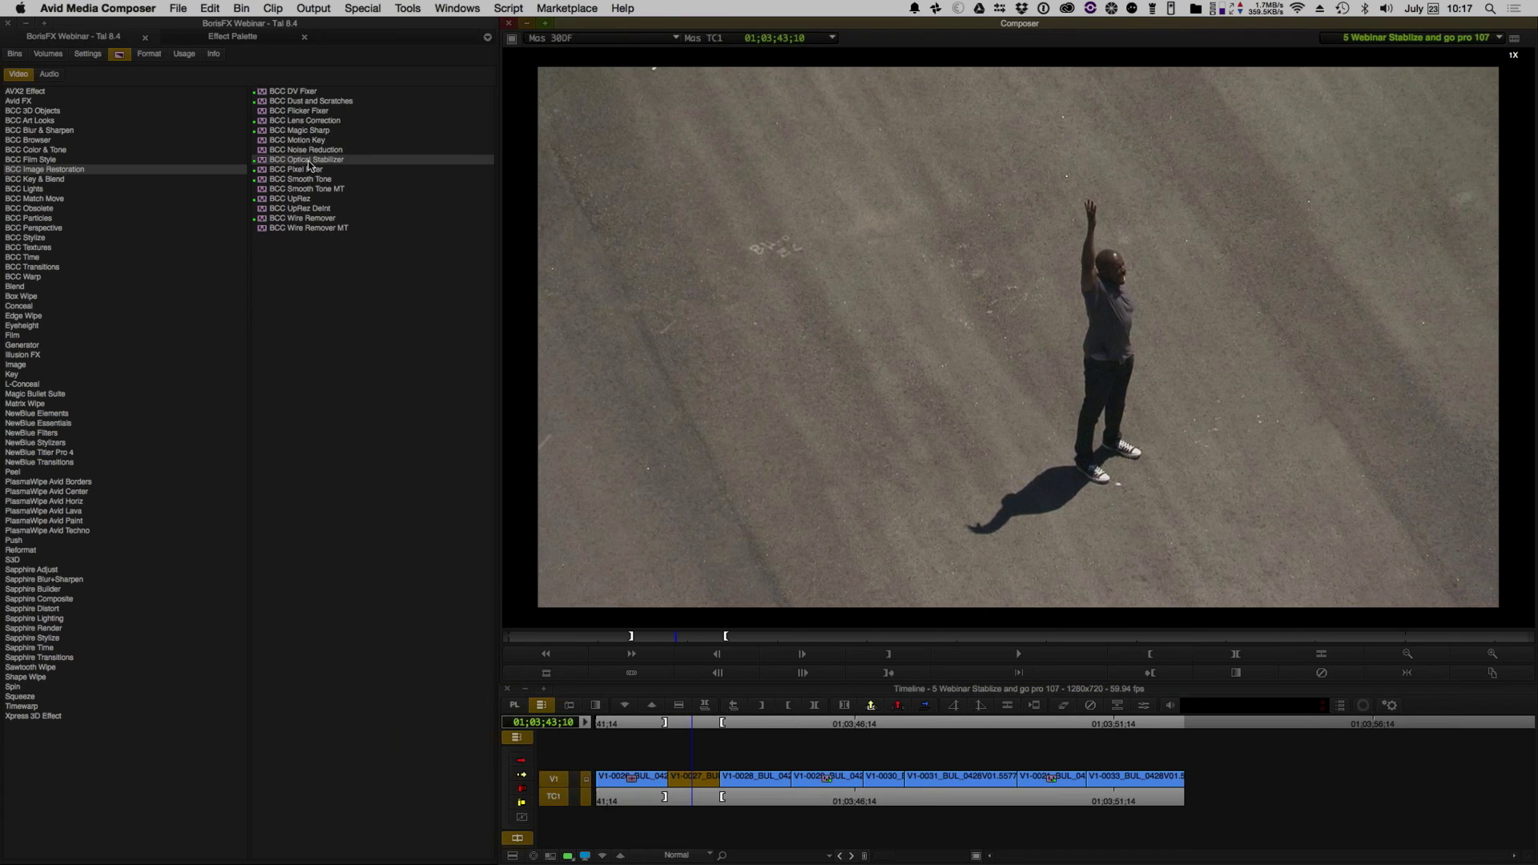
pyautogui.moveTo(310, 164); pyautogui.dragTo(688, 776)
pyautogui.click(1143, 705)
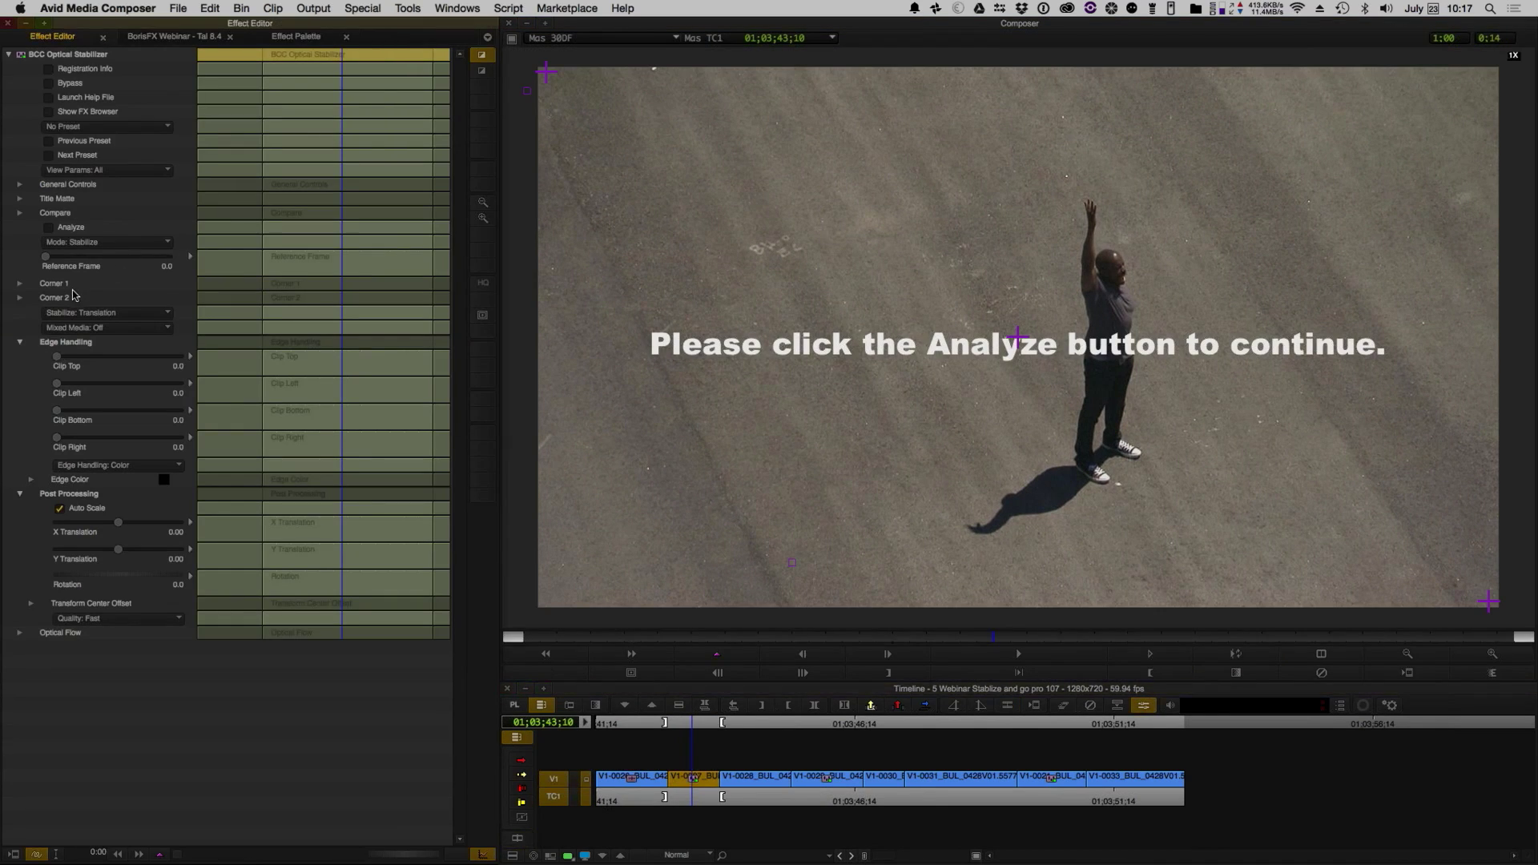
pyautogui.click(56, 231)
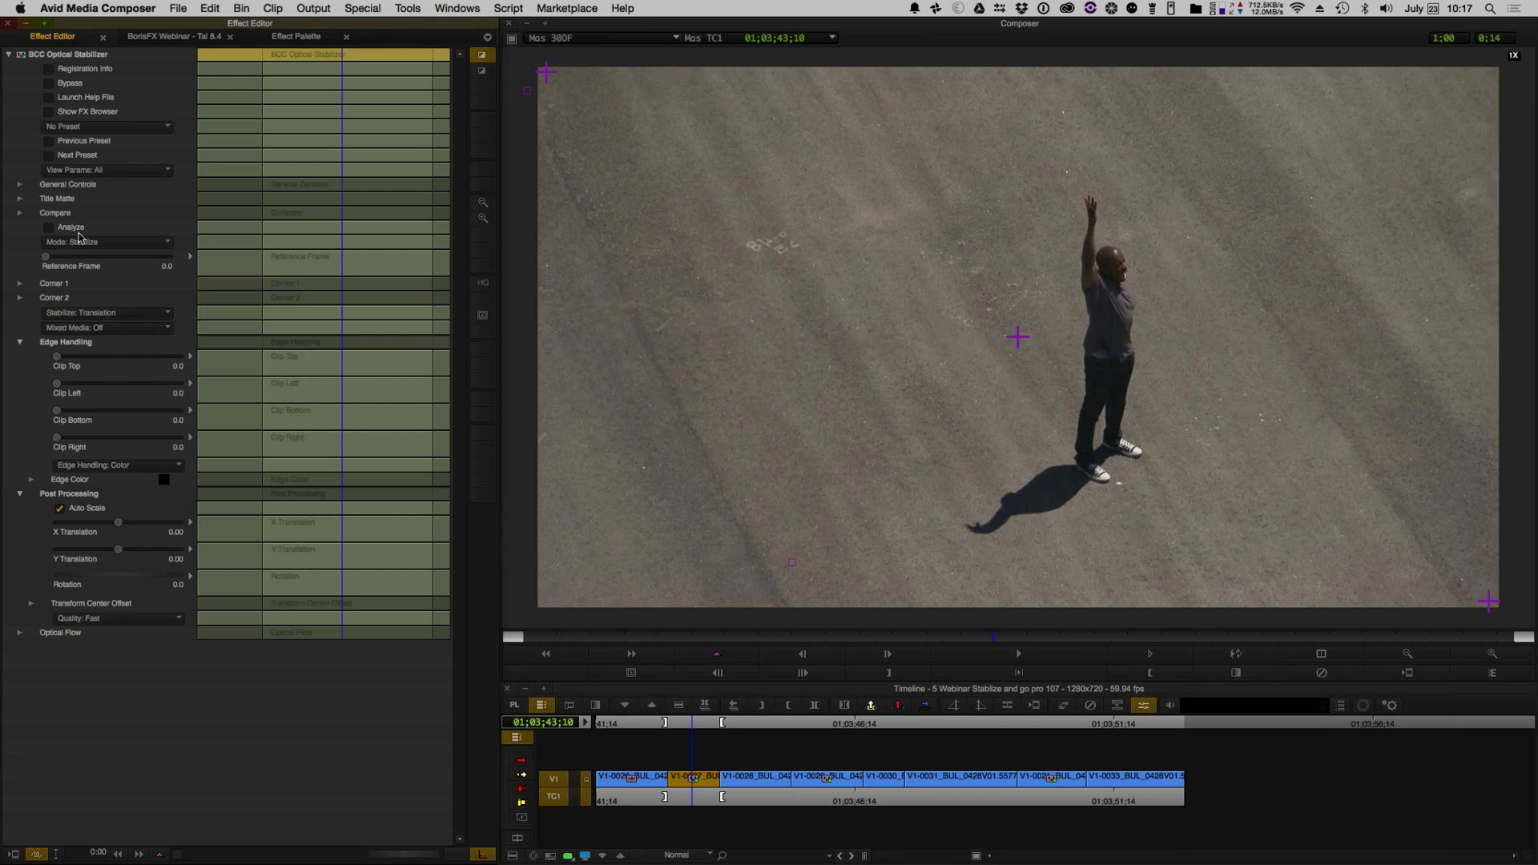
pyautogui.click(1236, 657)
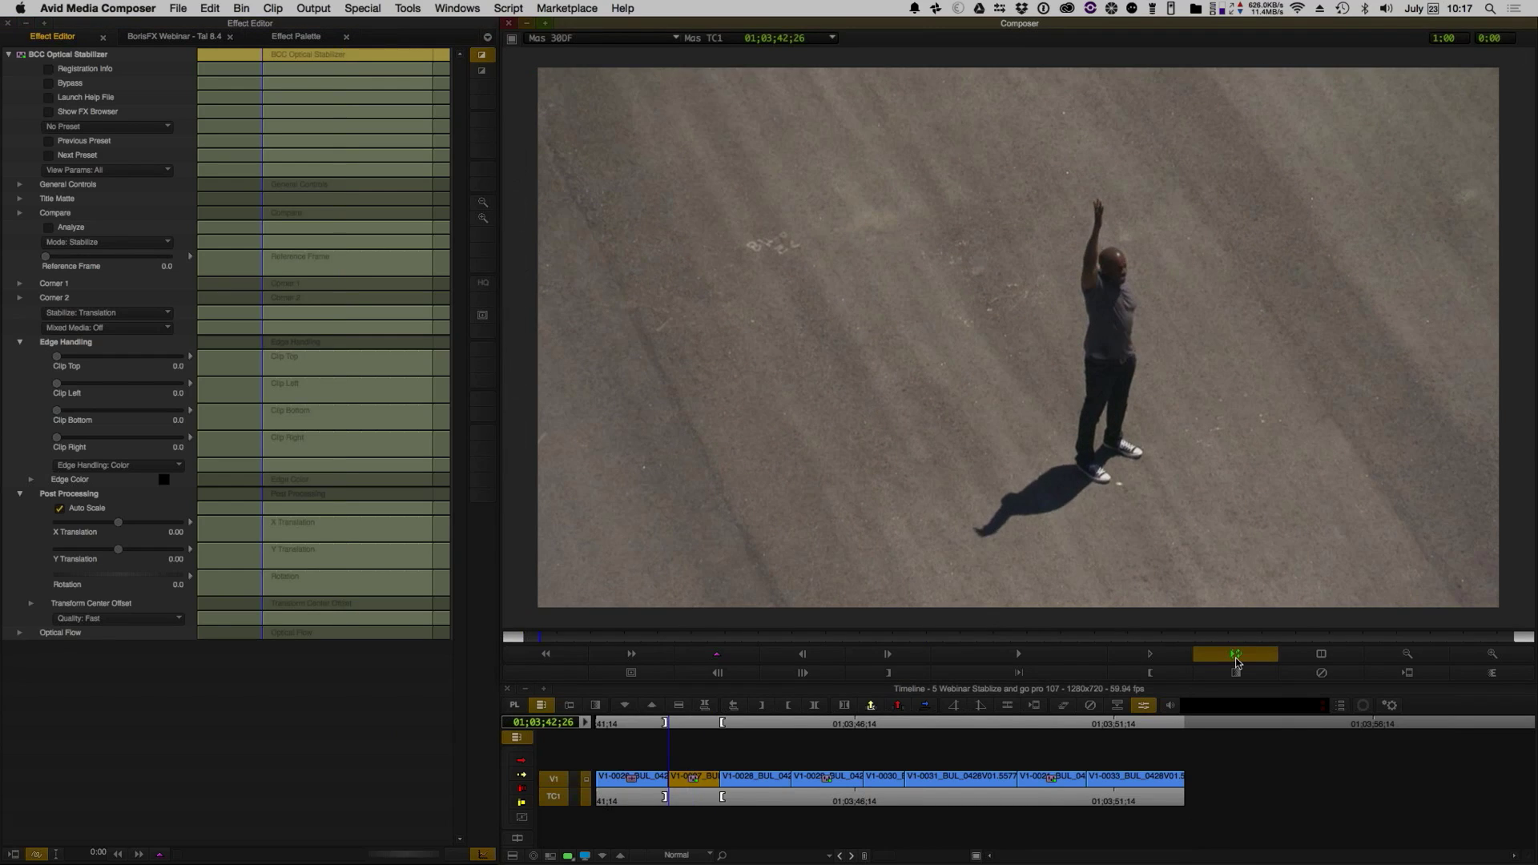
pyautogui.click(683, 801)
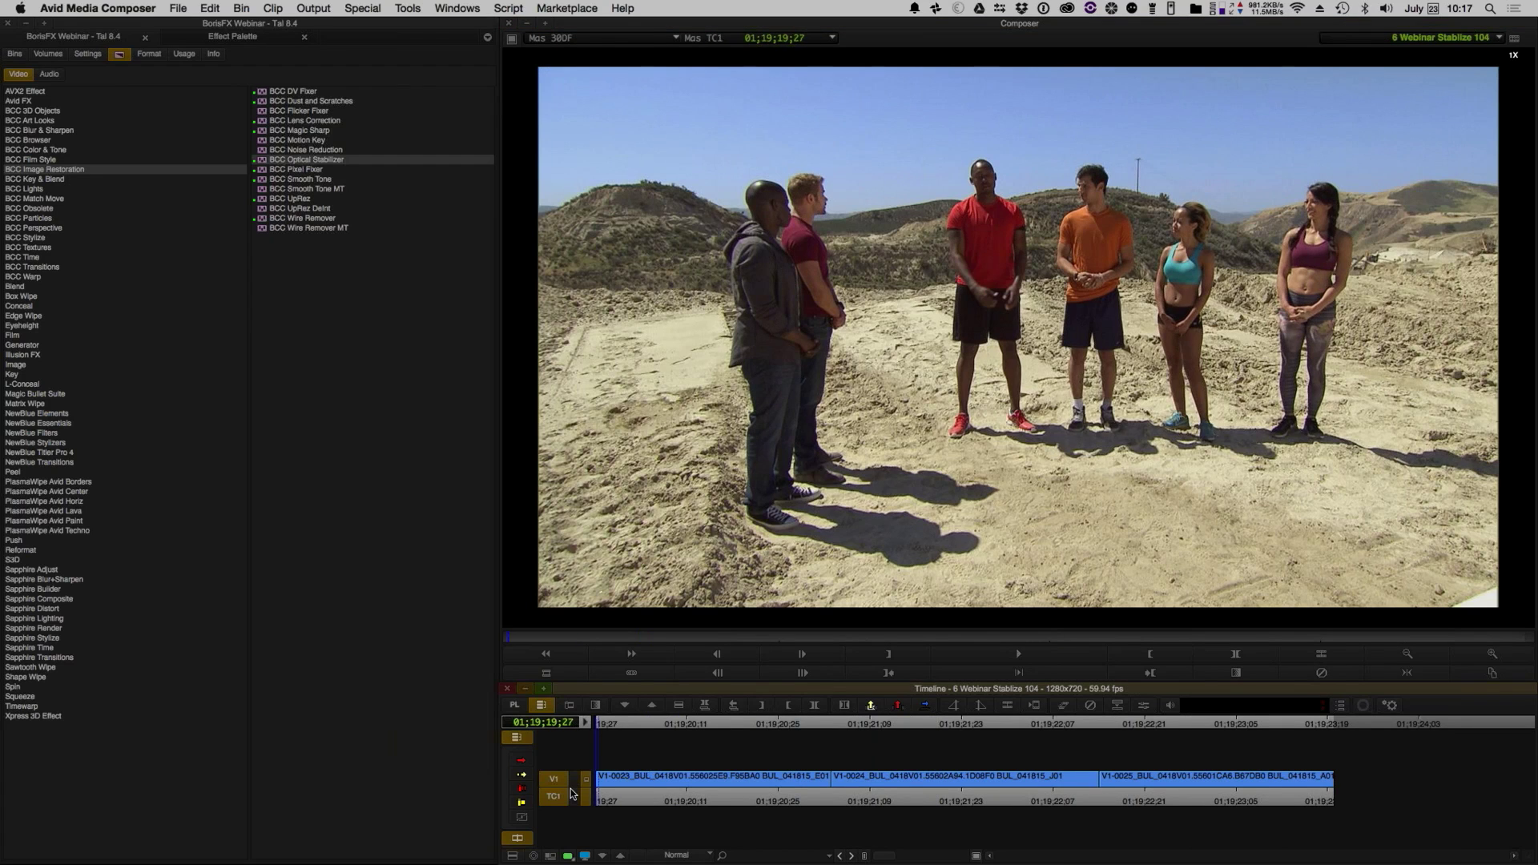
# - Play the "6 Webinar Stabilize 104" sequence from its start twice to examine the camera movement in its shots
pyautogui.press('space')
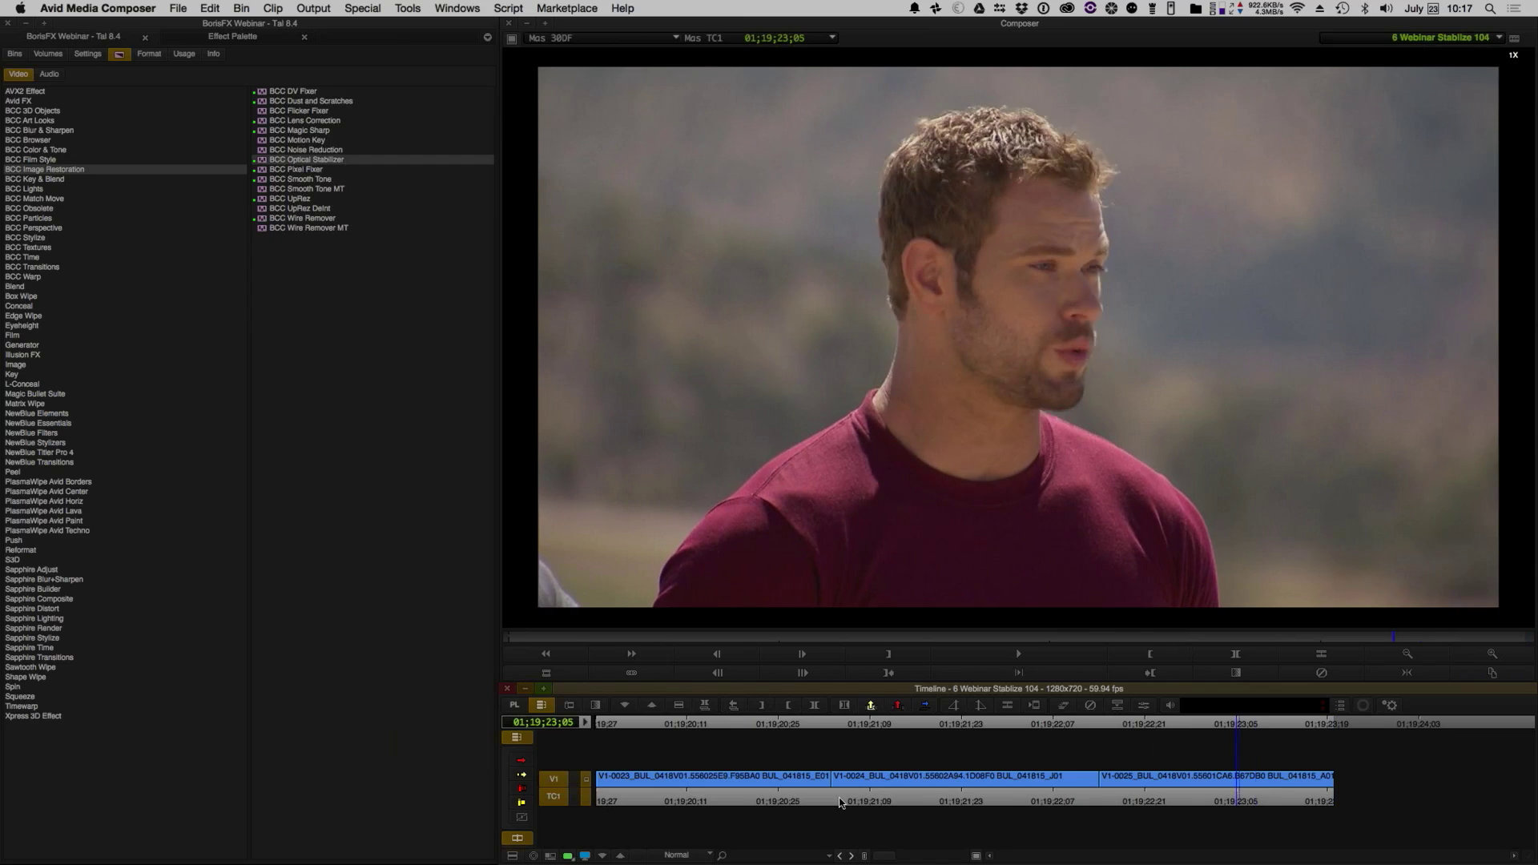
pyautogui.press('Home')
pyautogui.press('space')
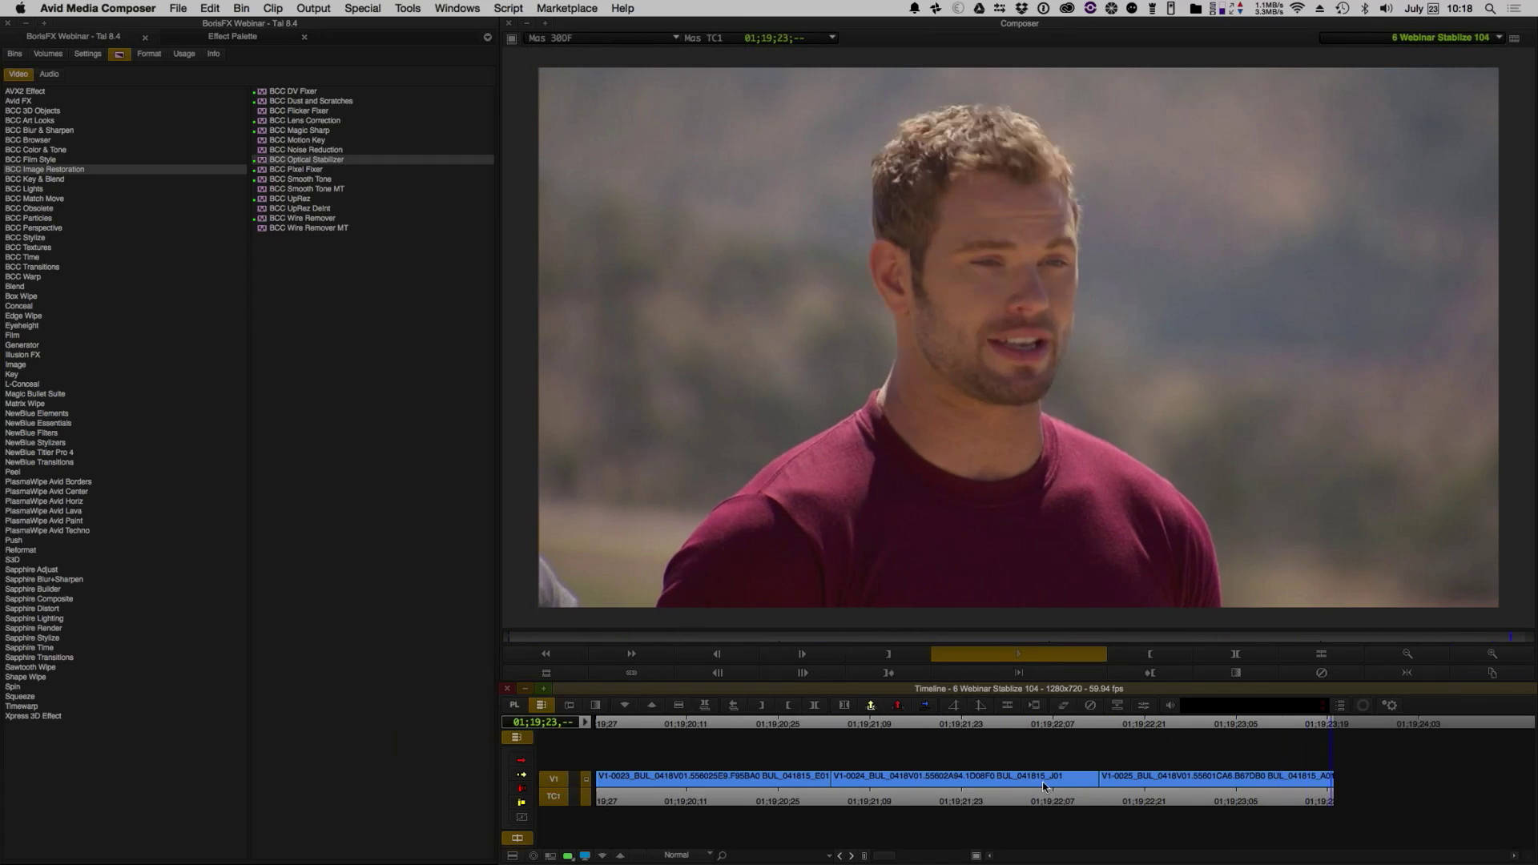
# - Apply BCC Optical Stabilizer to the V1-0024 clip and show its parameters for editing
pyautogui.click(962, 778)
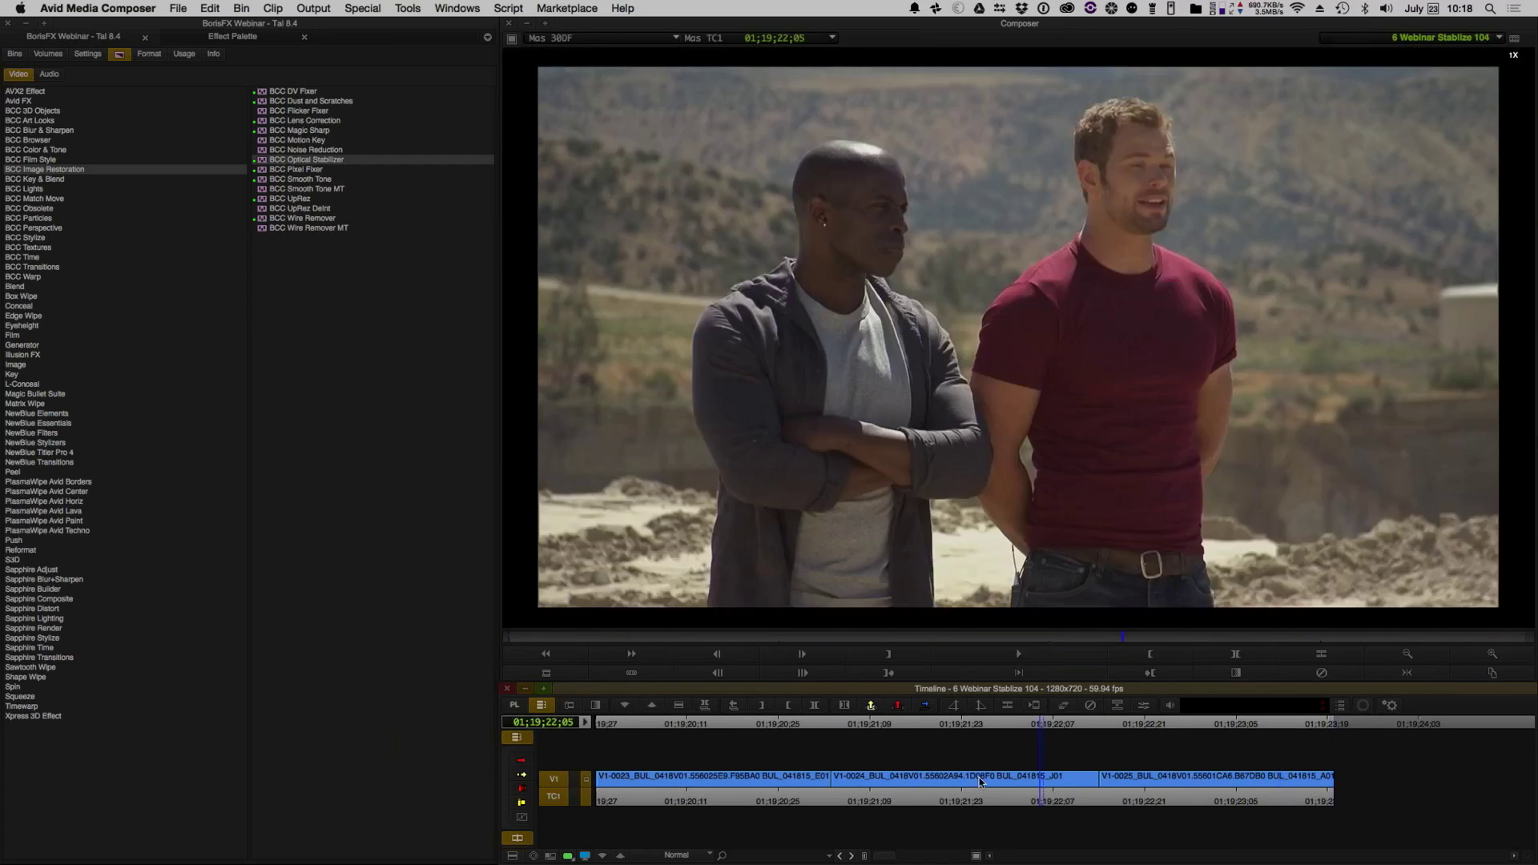
pyautogui.click(356, 167)
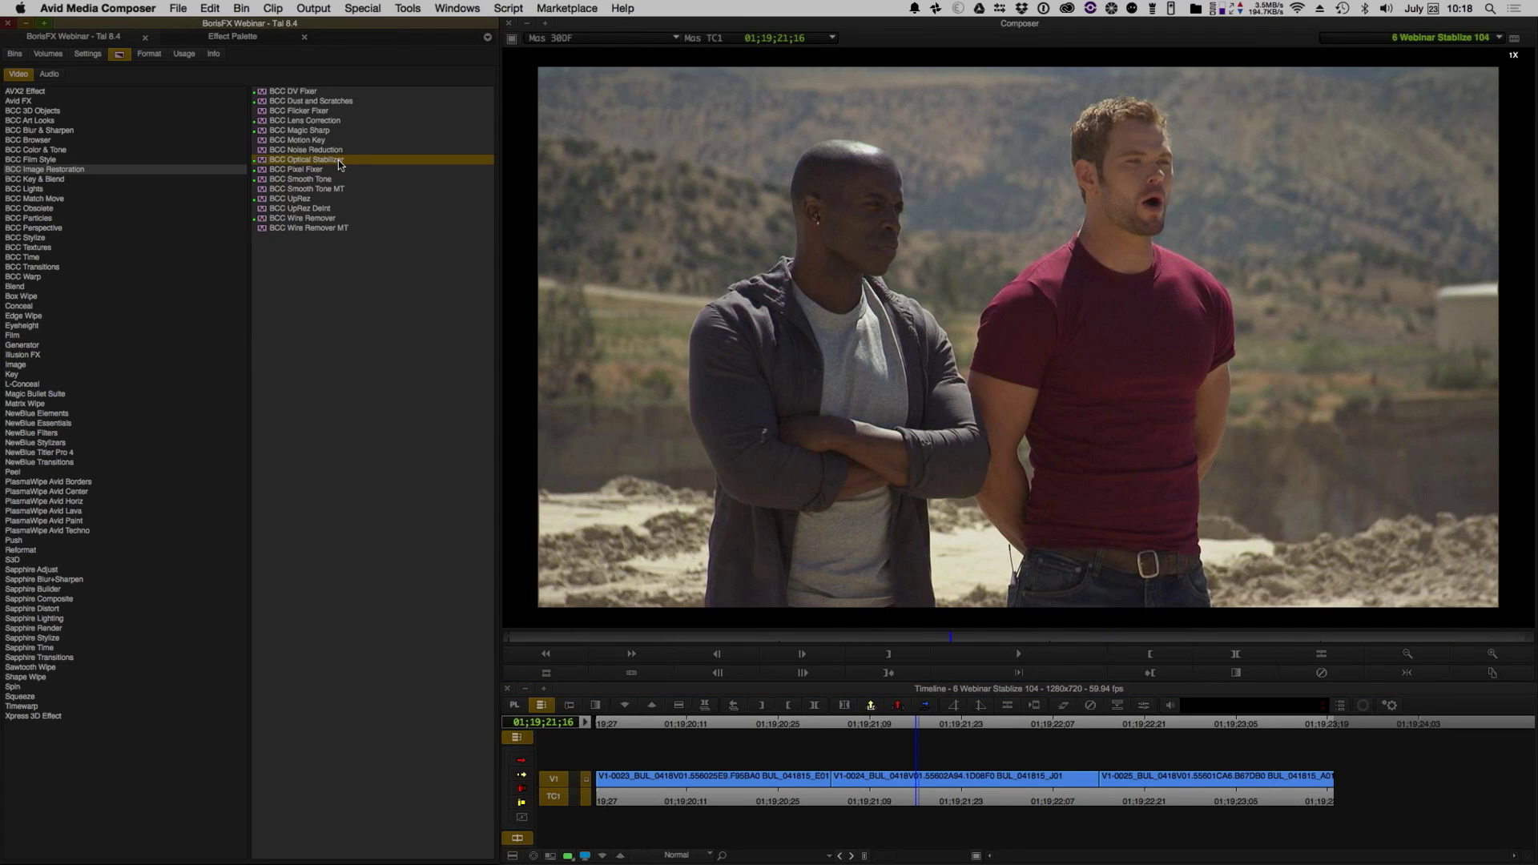
pyautogui.moveTo(907, 617); pyautogui.dragTo(944, 781)
pyautogui.click(1143, 707)
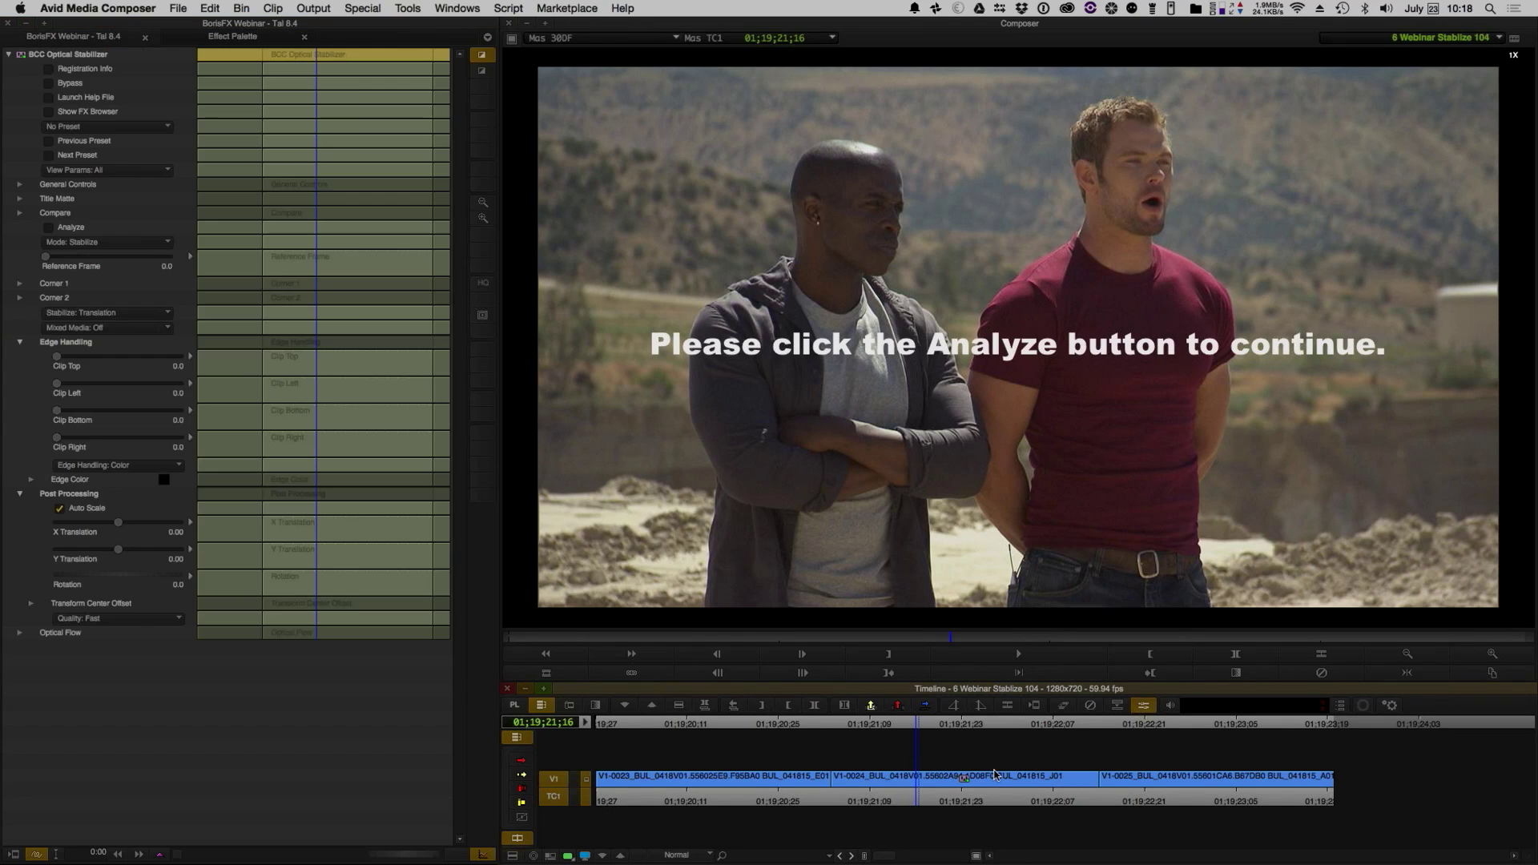
# - Analyze the motion of the V1-0024 clip for Optical Stabilizer and play the sequence from its start
pyautogui.click(80, 229)
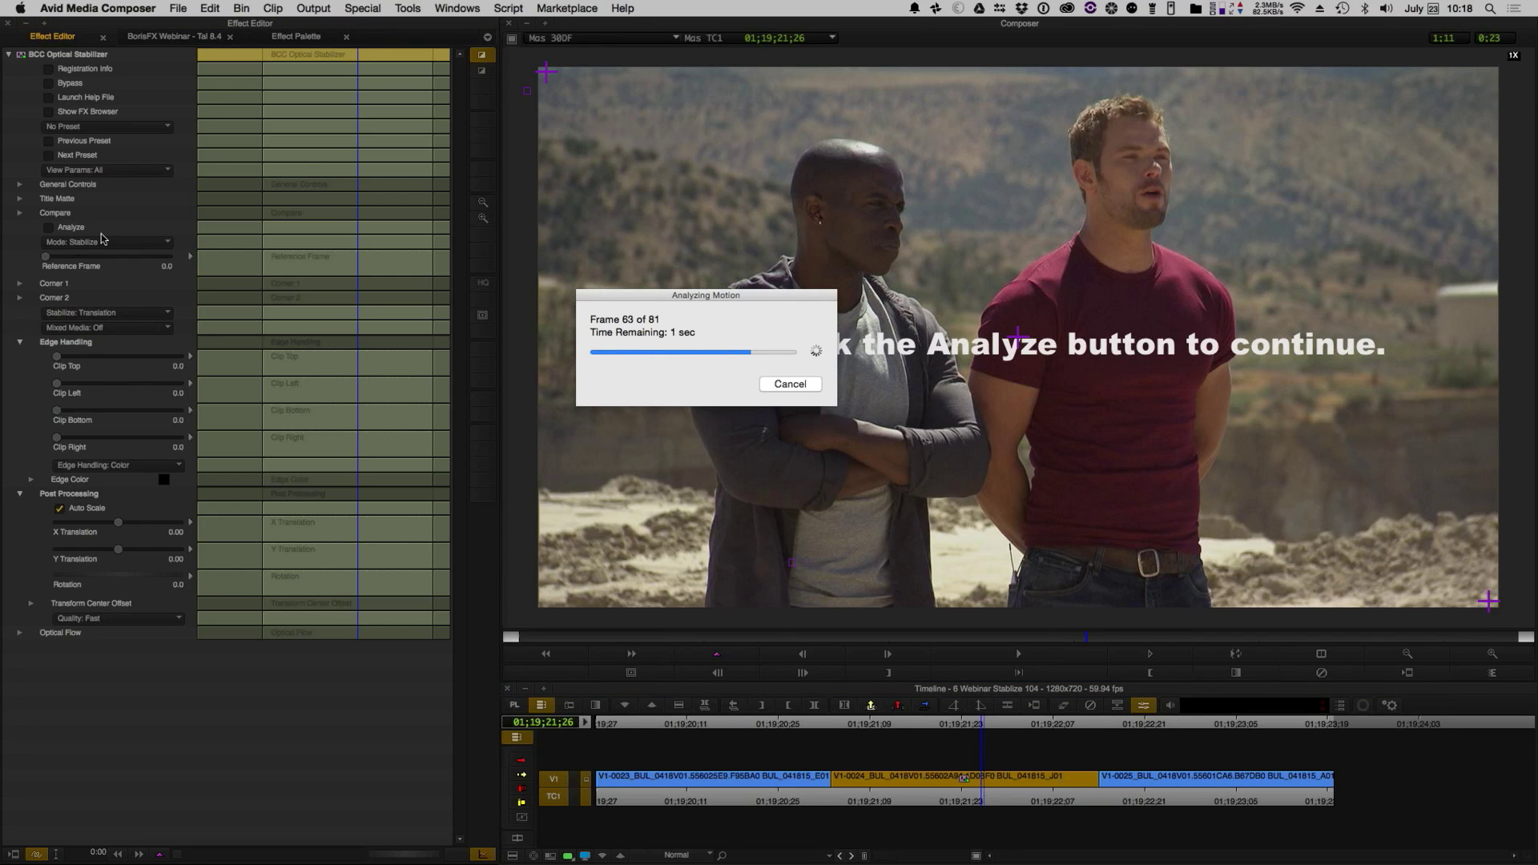
pyautogui.click(805, 787)
pyautogui.moveTo(758, 789); pyautogui.dragTo(545, 792)
pyautogui.press('space')
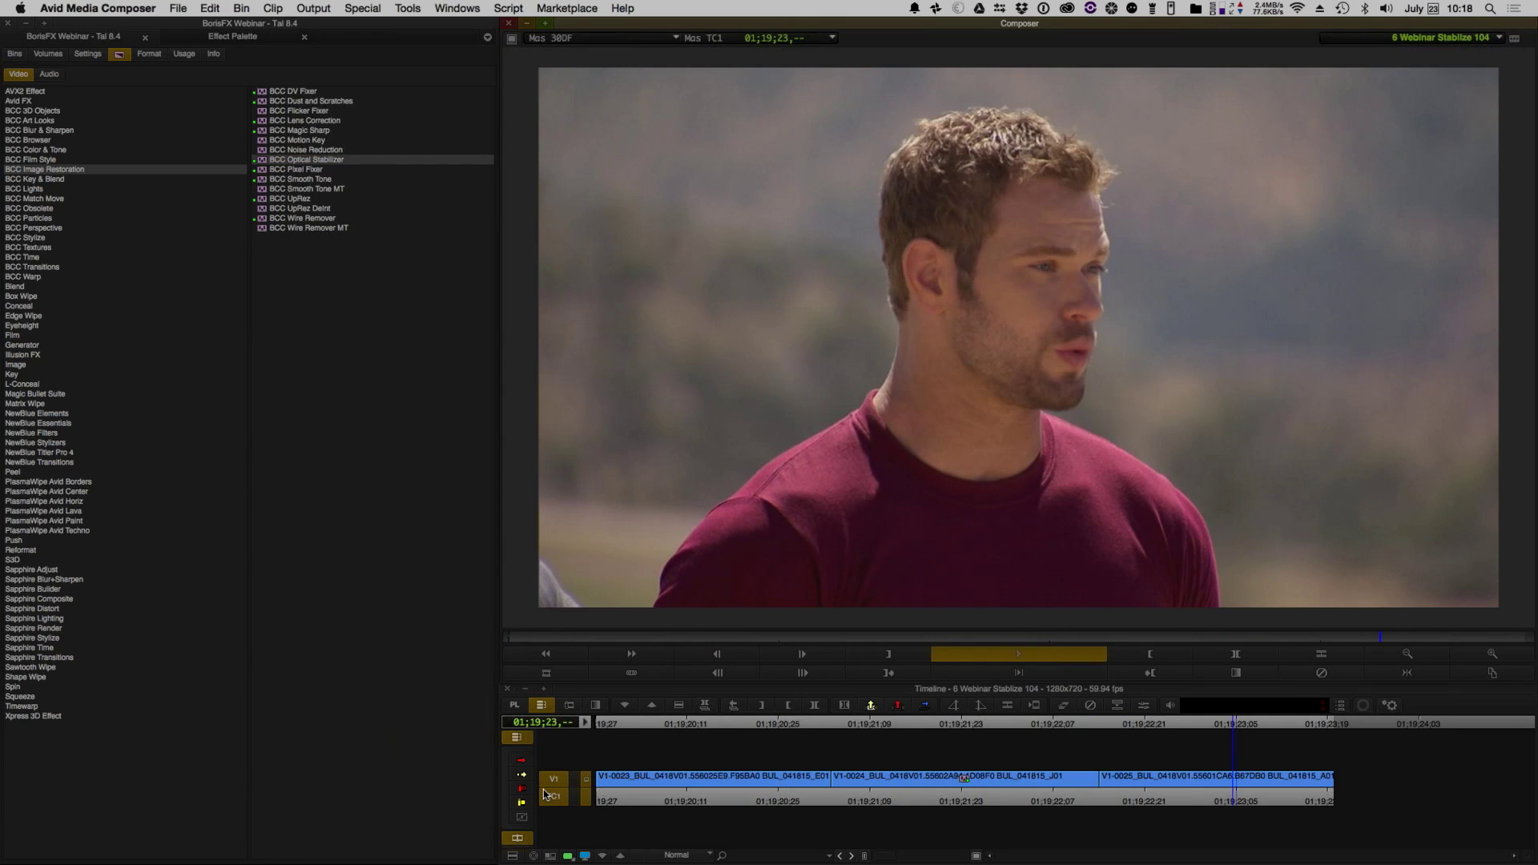
pyautogui.press('space')
# - Reopen the Optical Stabilizer parameters of the V1-0024 clip and loop the stabilized footage
pyautogui.click(977, 729)
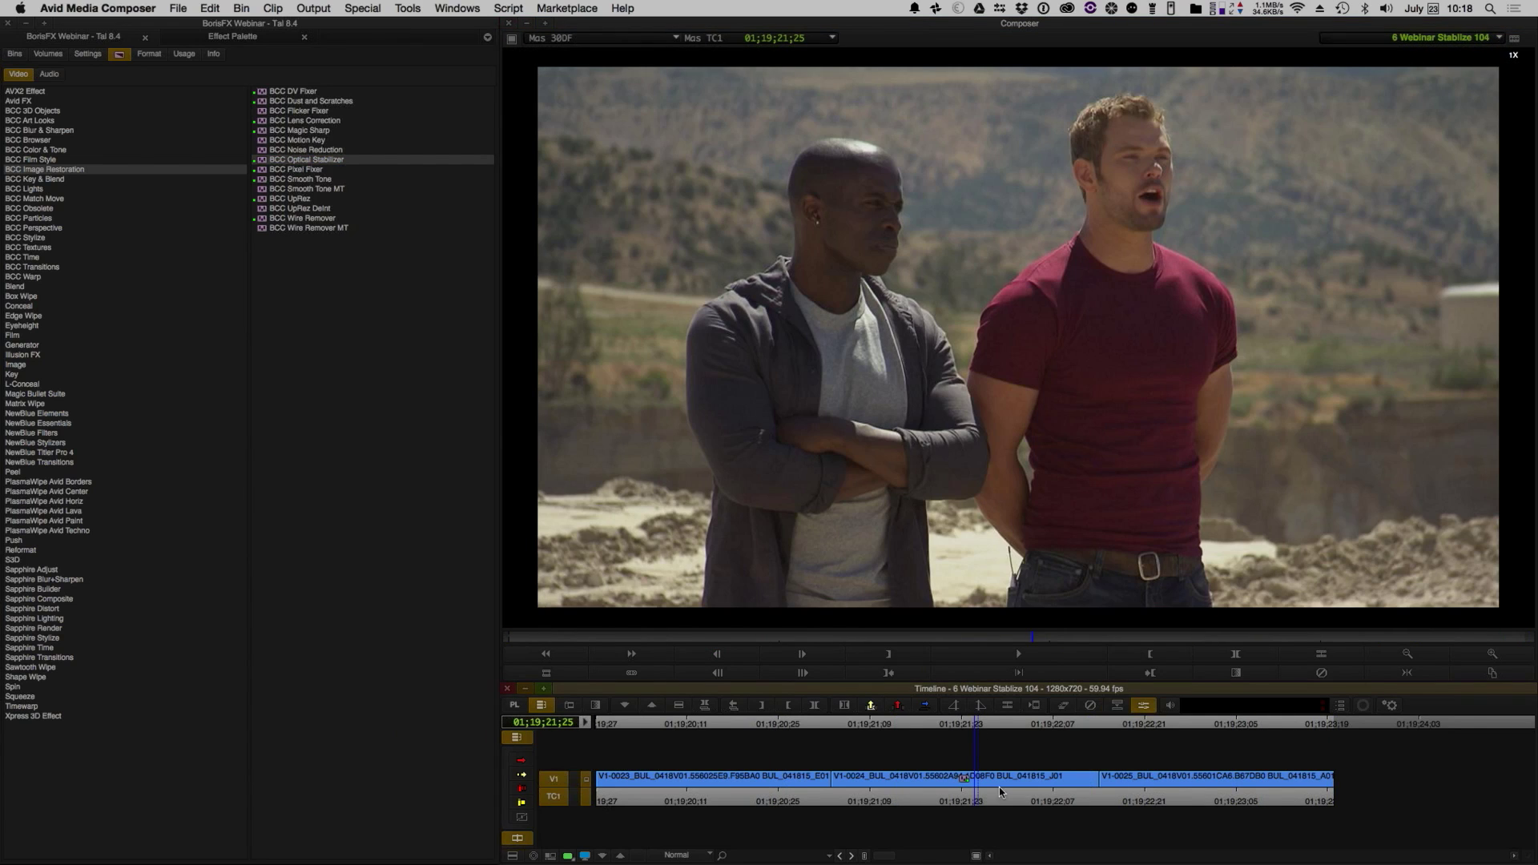
pyautogui.hotkey('ctrl', '8')
pyautogui.click(995, 783)
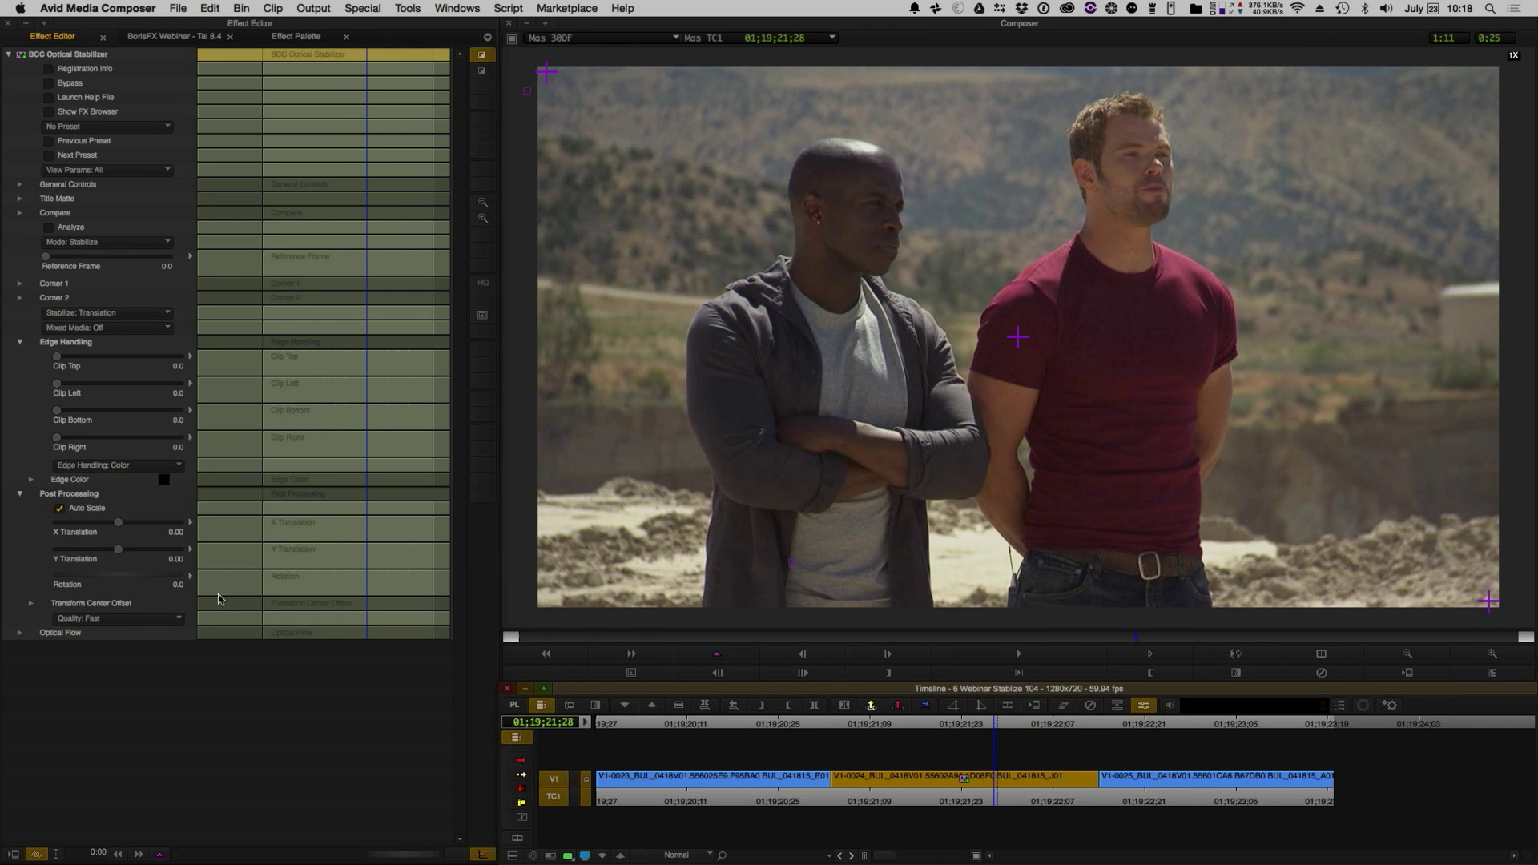
pyautogui.click(32, 605)
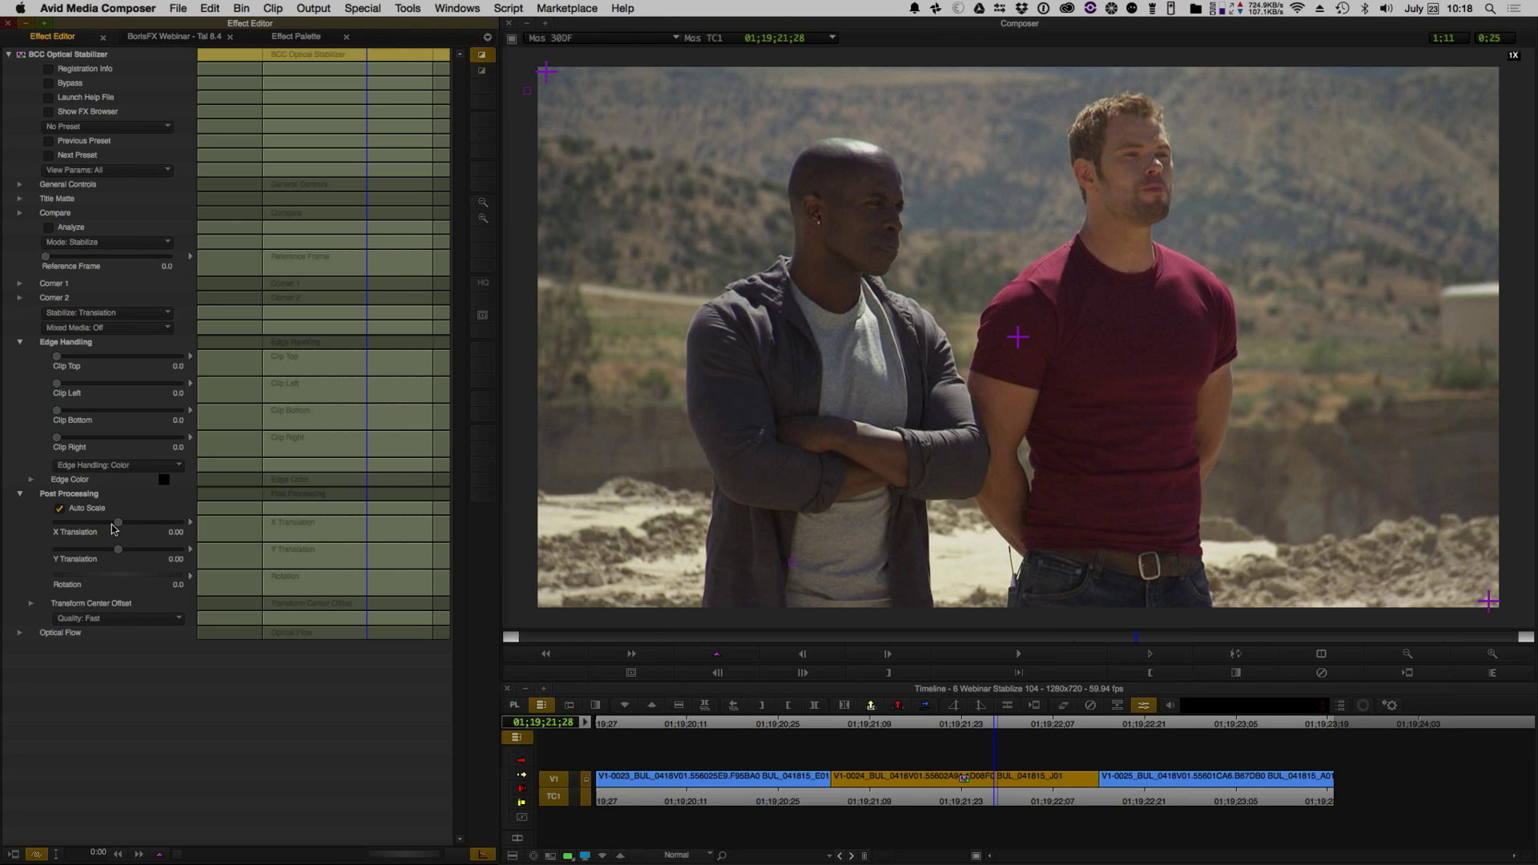
pyautogui.click(1161, 657)
pyautogui.click(1225, 655)
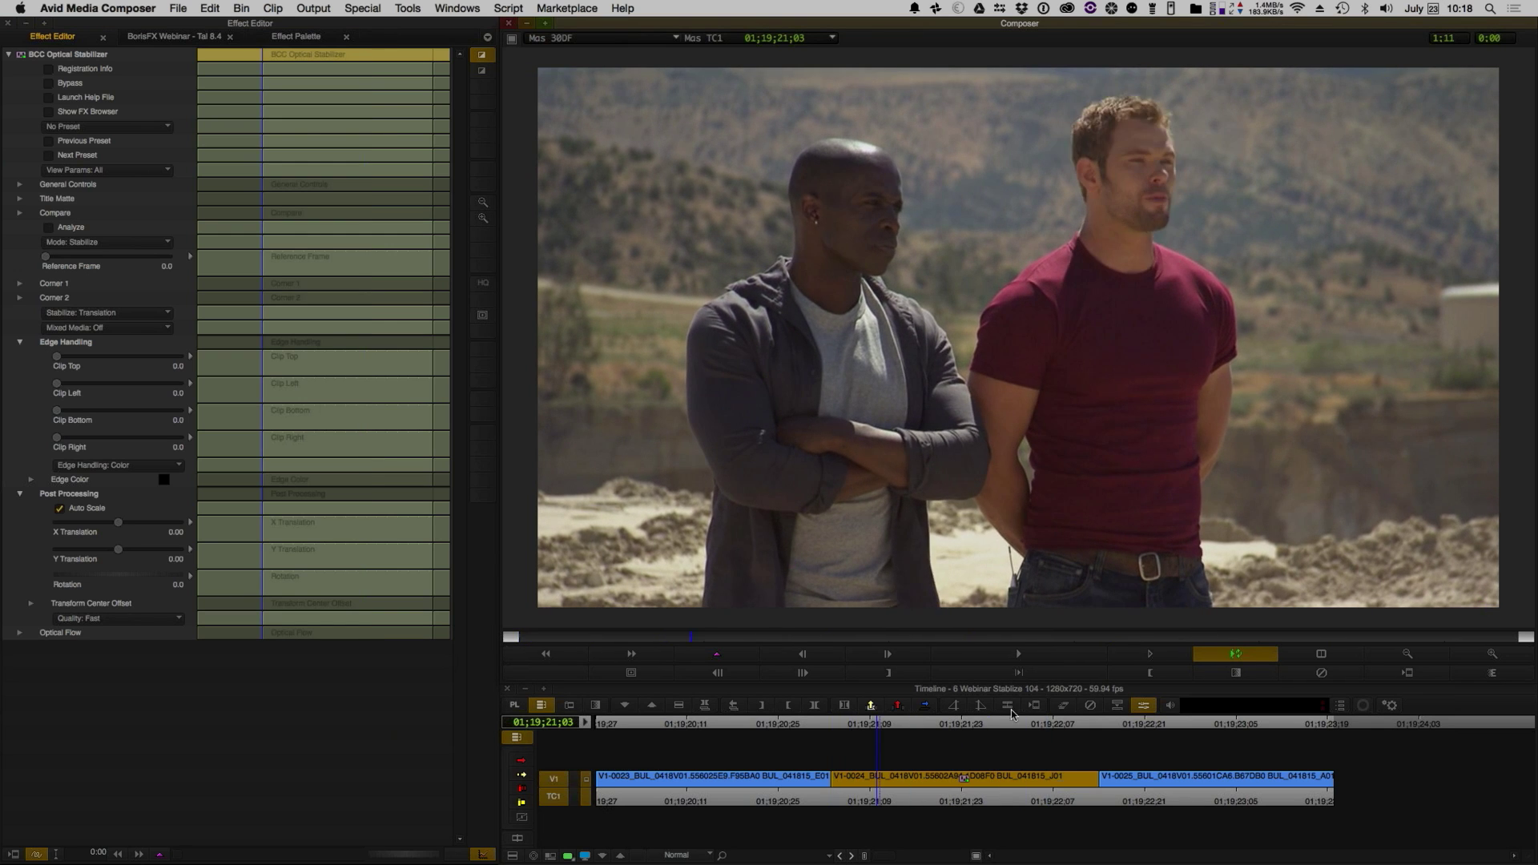
# - Disable Auto Scale, loop the V1-0024 clip to examine its frame edges, and enable Auto Scale again
pyautogui.click(64, 508)
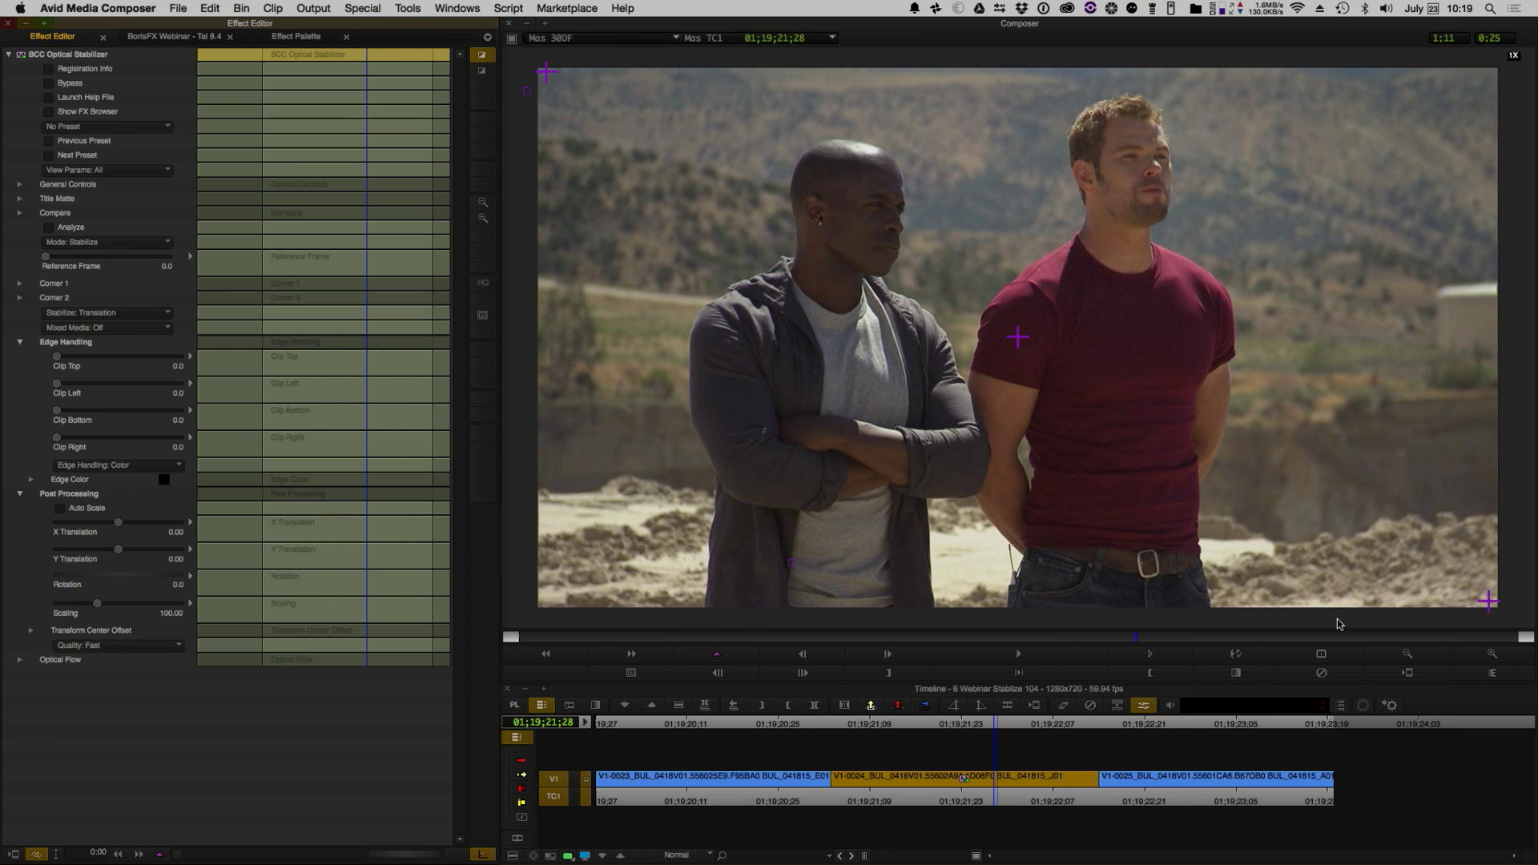
pyautogui.click(1242, 656)
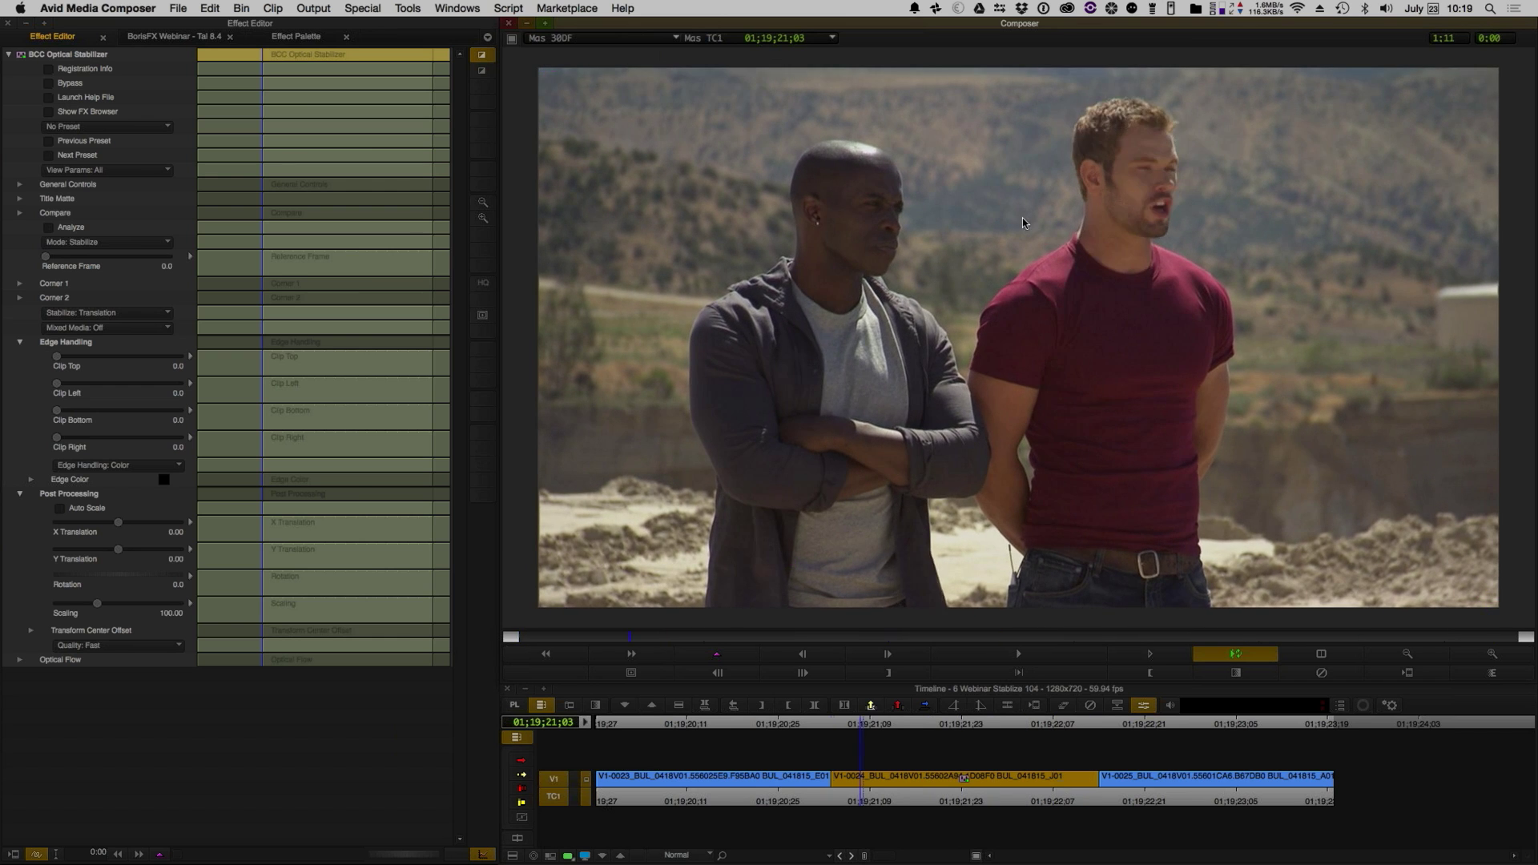
pyautogui.press('space')
pyautogui.click(93, 513)
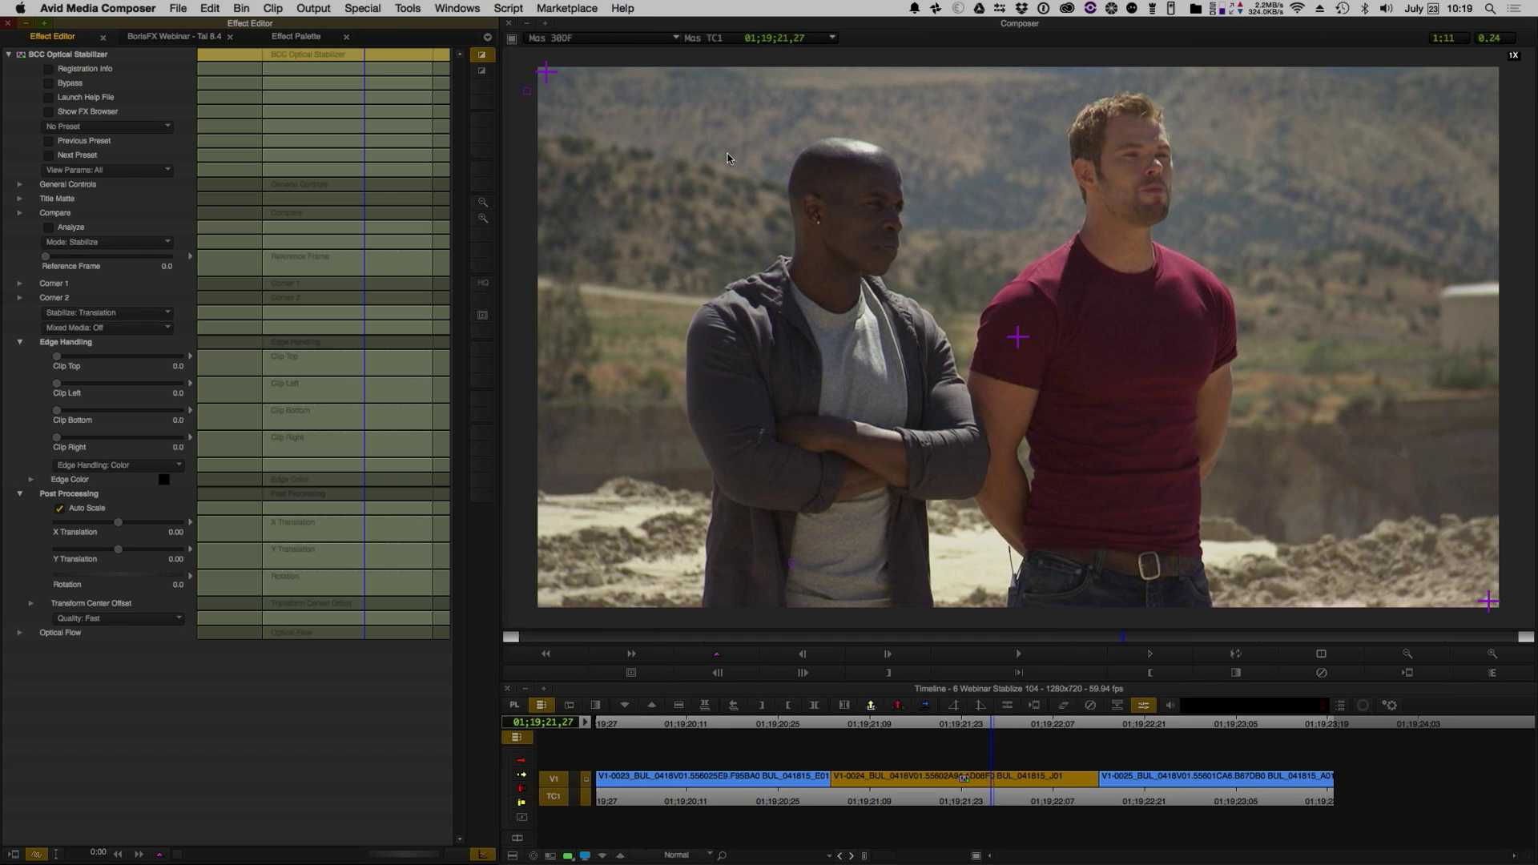
# - Check which Stabilize modes Optical Stabilizer offers for the V1-0024 clip, keeping Translation
pyautogui.click(137, 314)
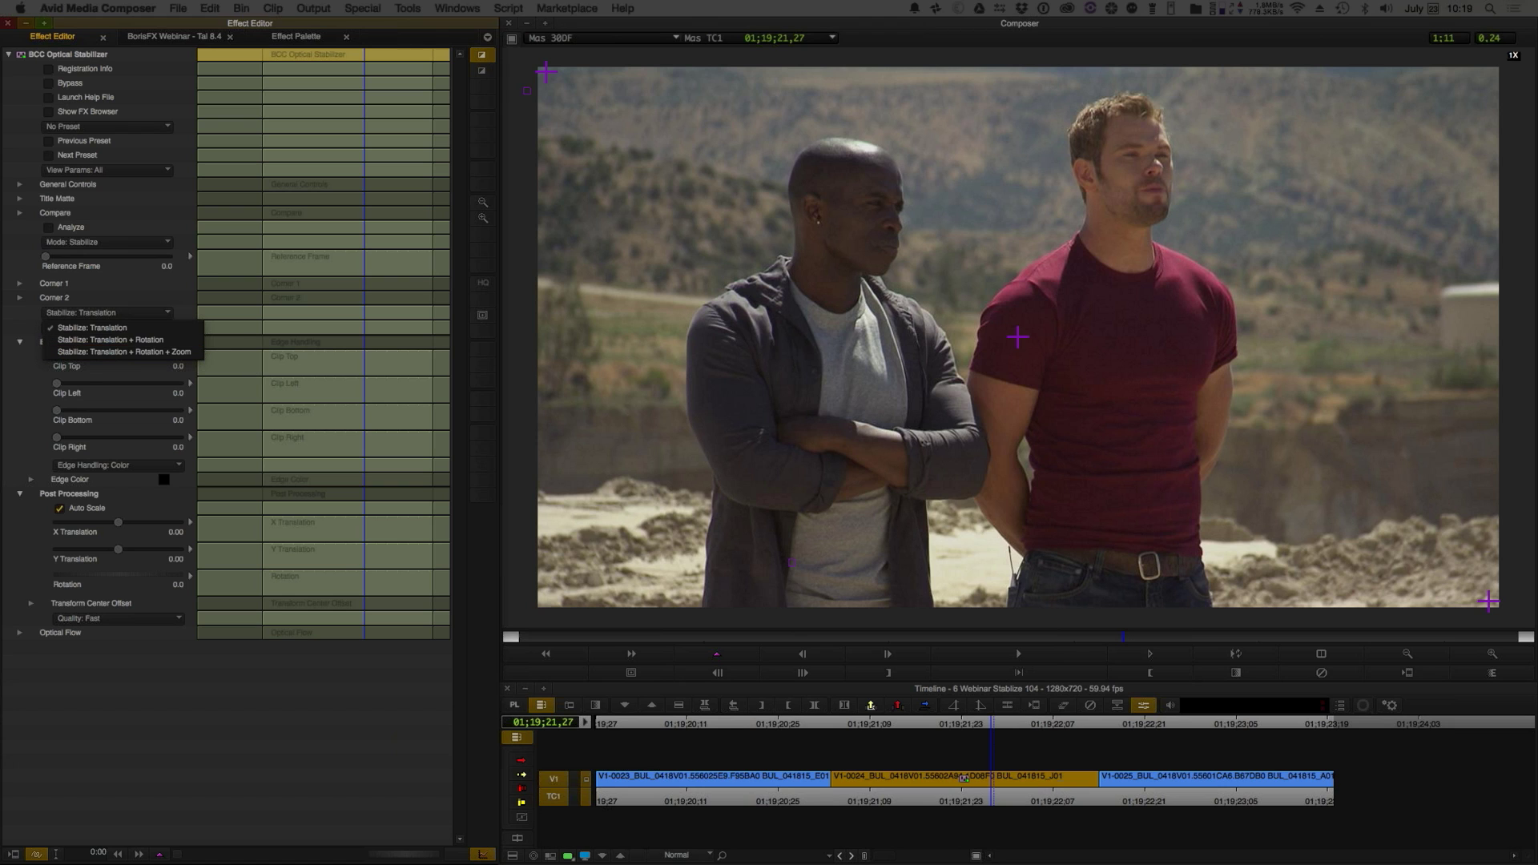
pyautogui.press('Escape')
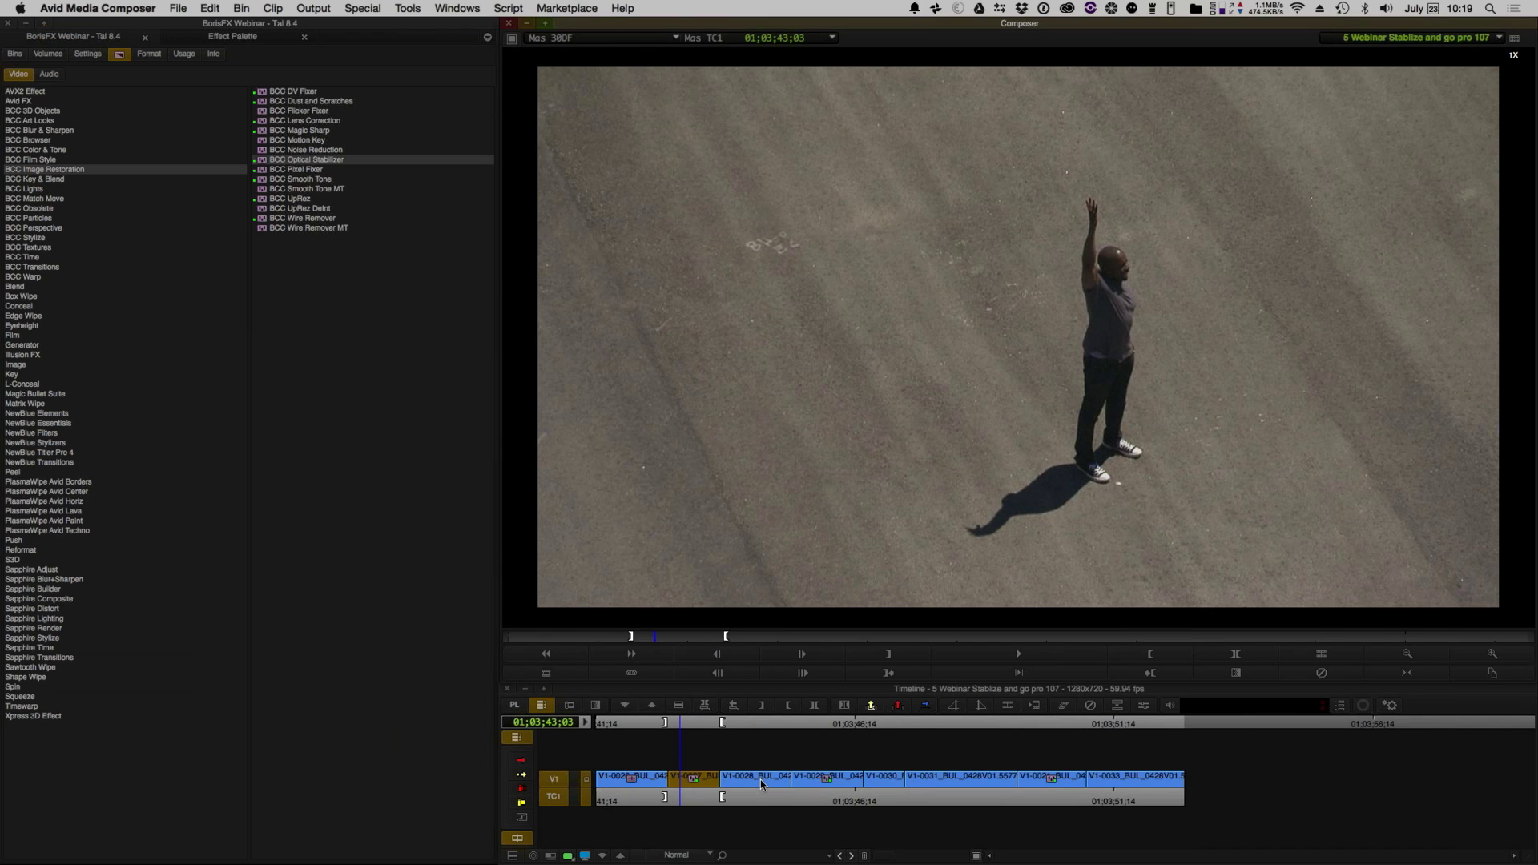
# - Loop the original footage of the V1-0028 clip in the "5 Webinar Stabilize and go pro 107" sequence
pyautogui.click(761, 780)
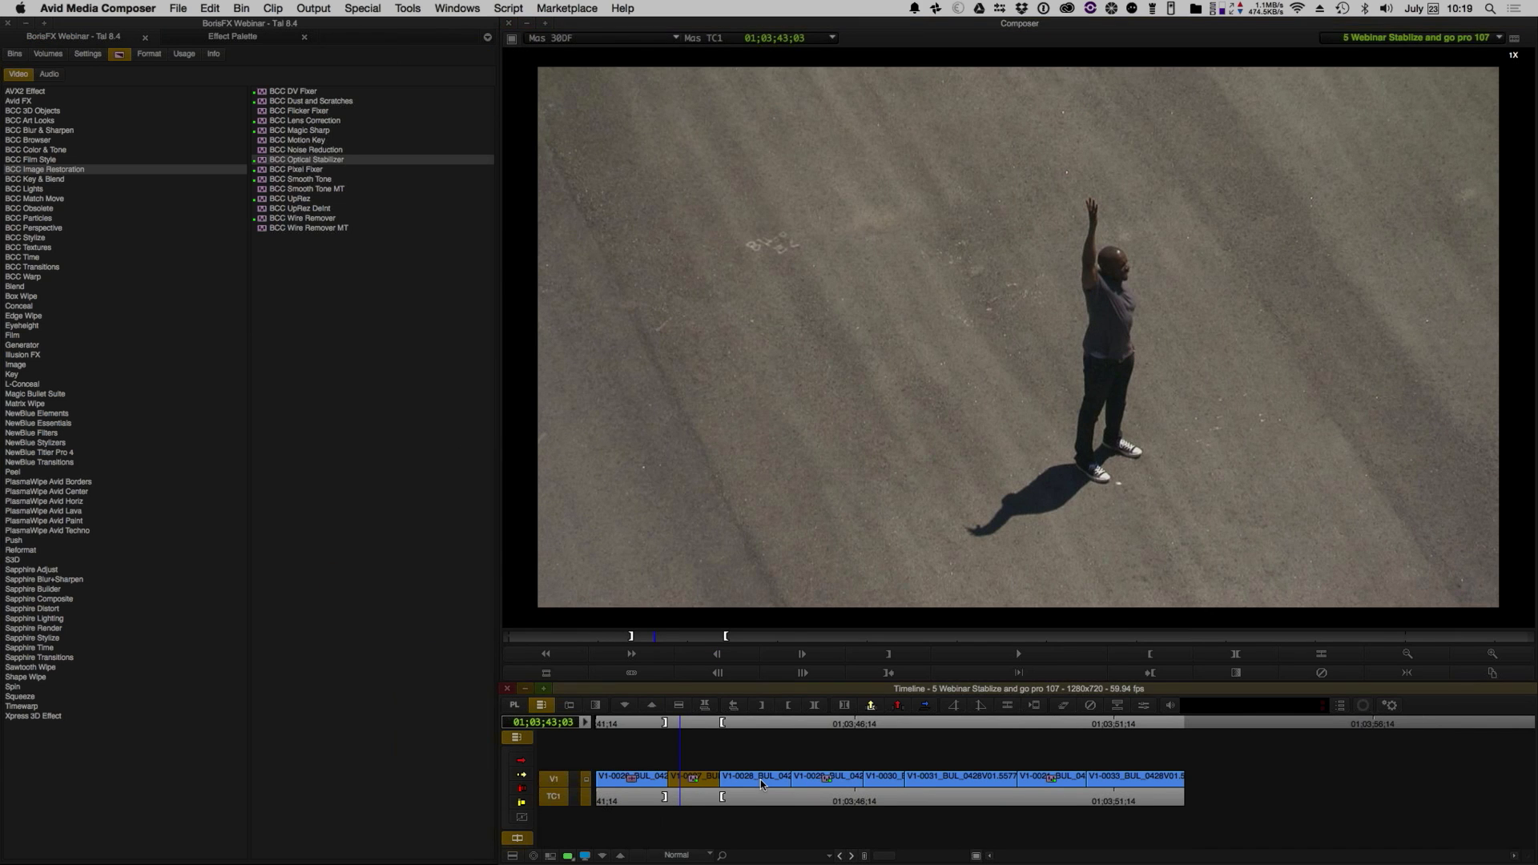
pyautogui.click(1144, 706)
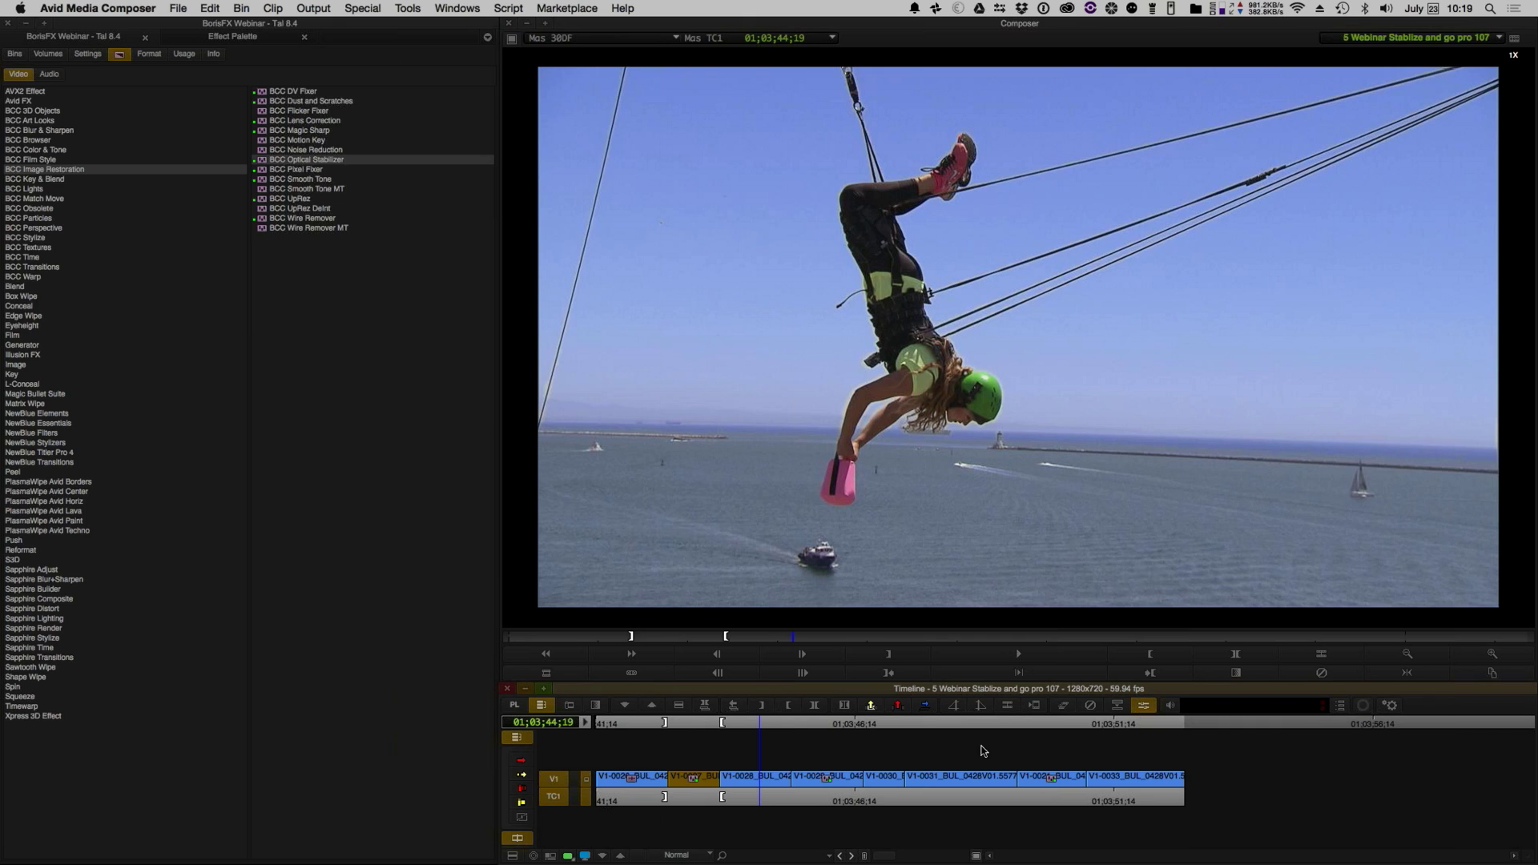
pyautogui.click(748, 780)
pyautogui.click(1236, 654)
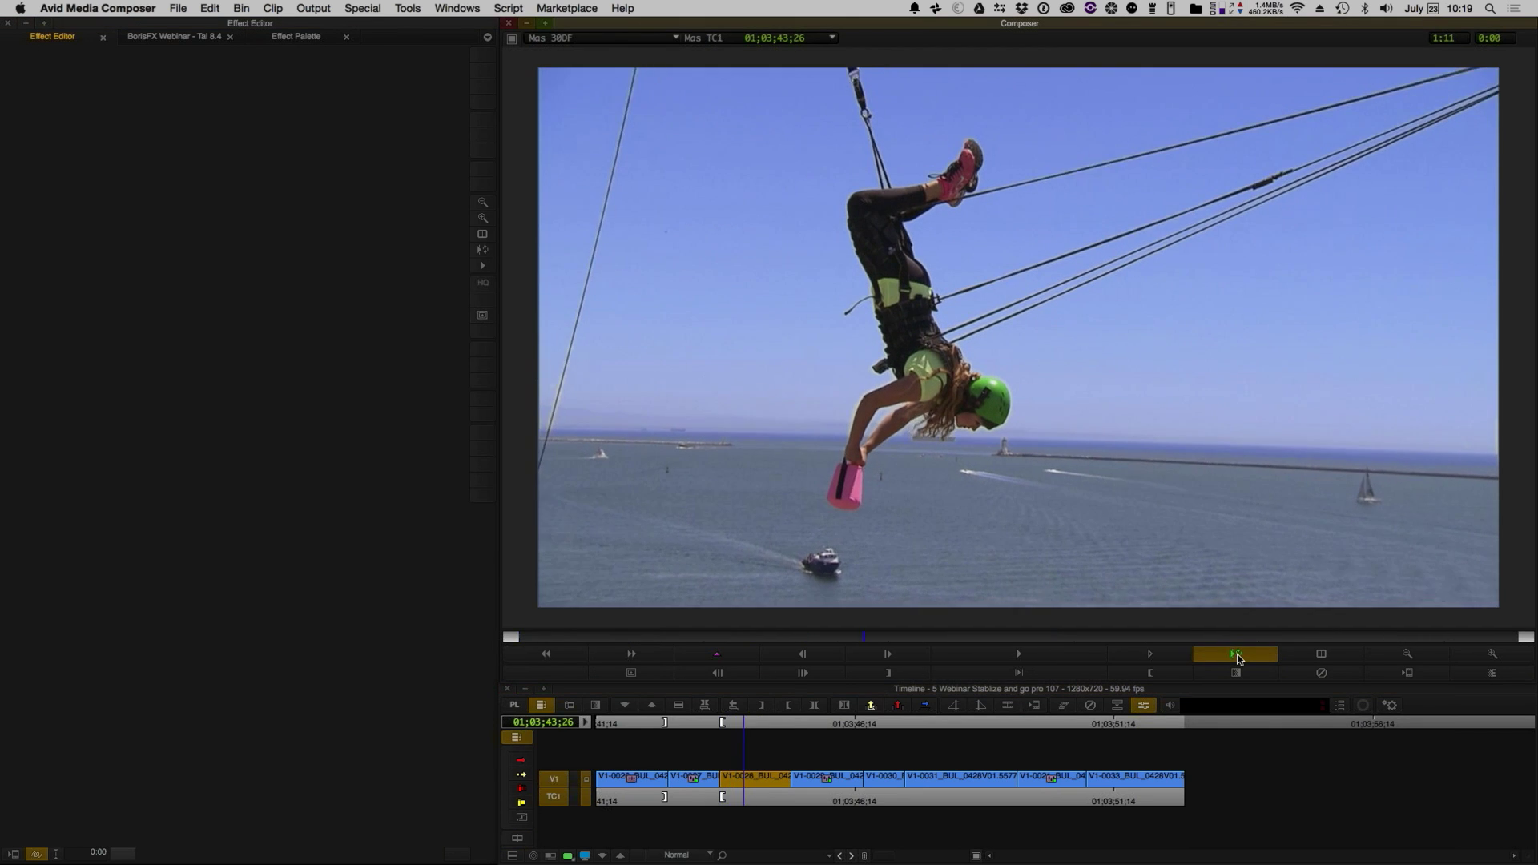
# - Apply BCC Optical Stabilizer to the V1-0028 clip, analyze its motion and loop the stabilized footage
pyautogui.click(296, 36)
pyautogui.click(306, 140)
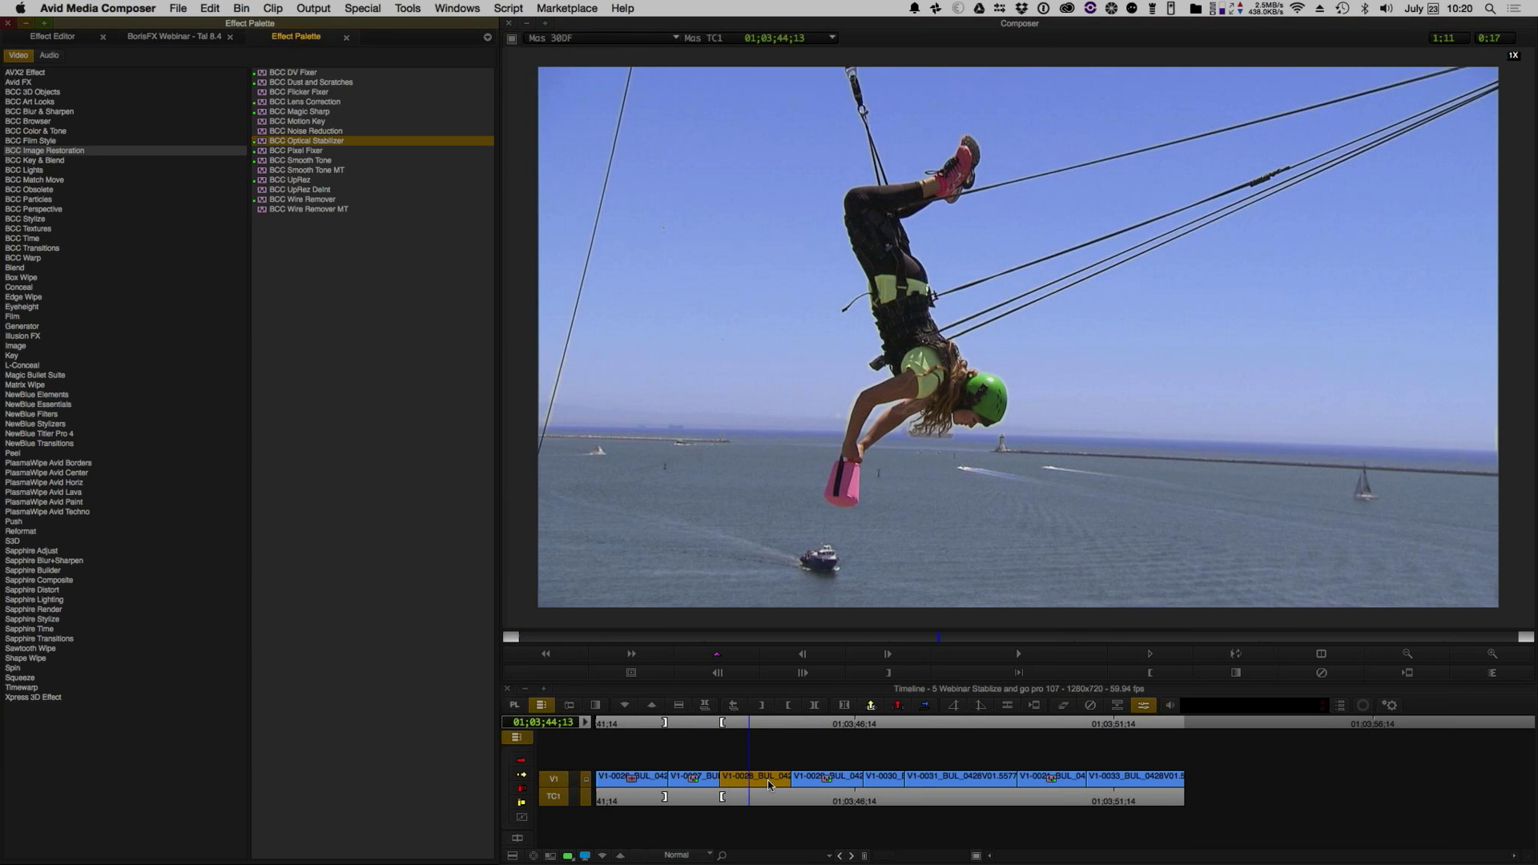
pyautogui.doubleClick(291, 147)
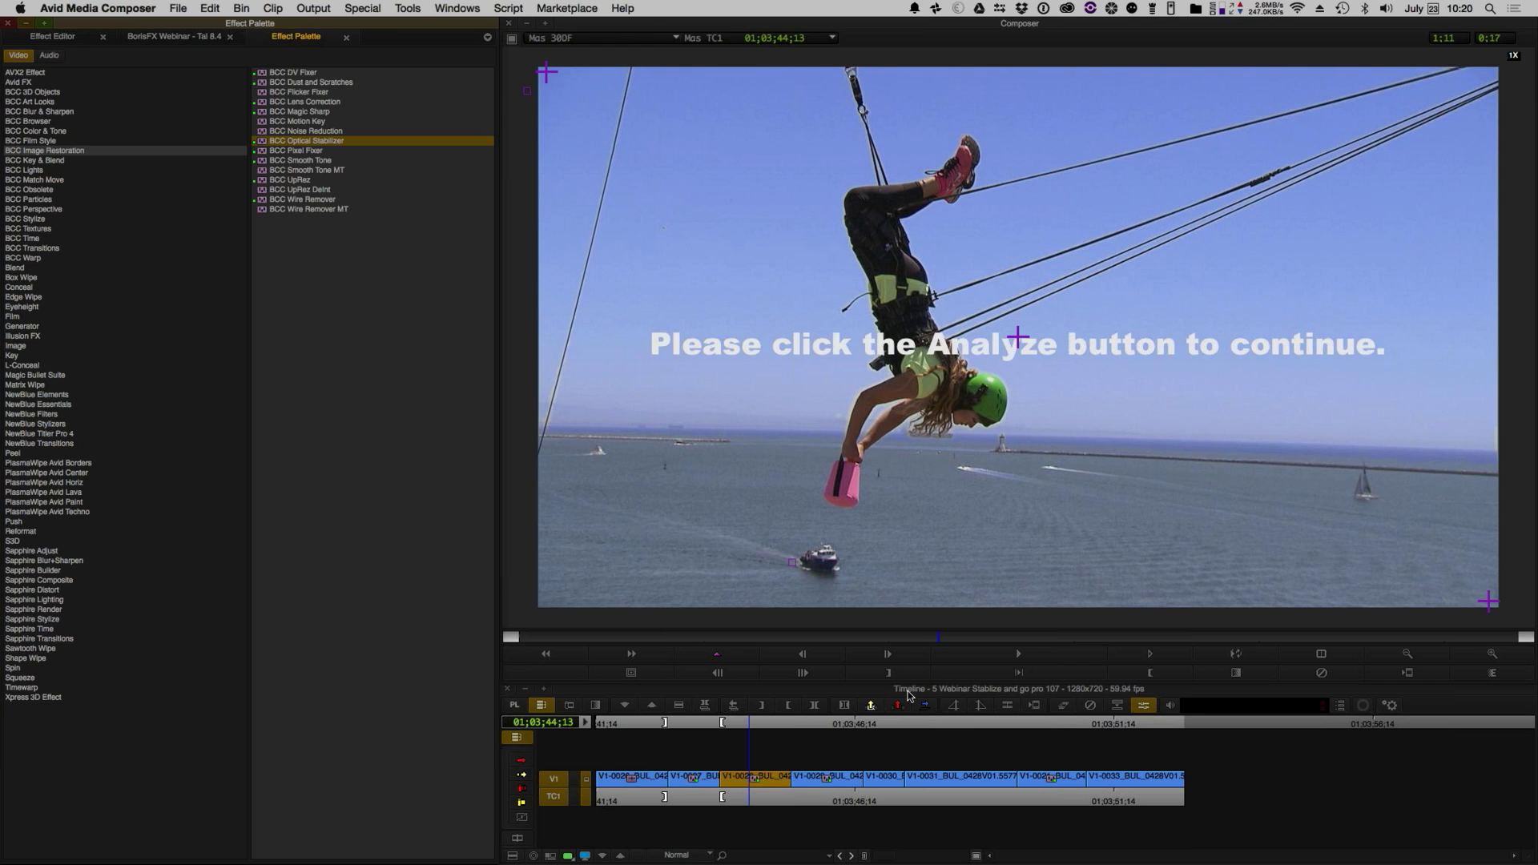
pyautogui.click(1144, 706)
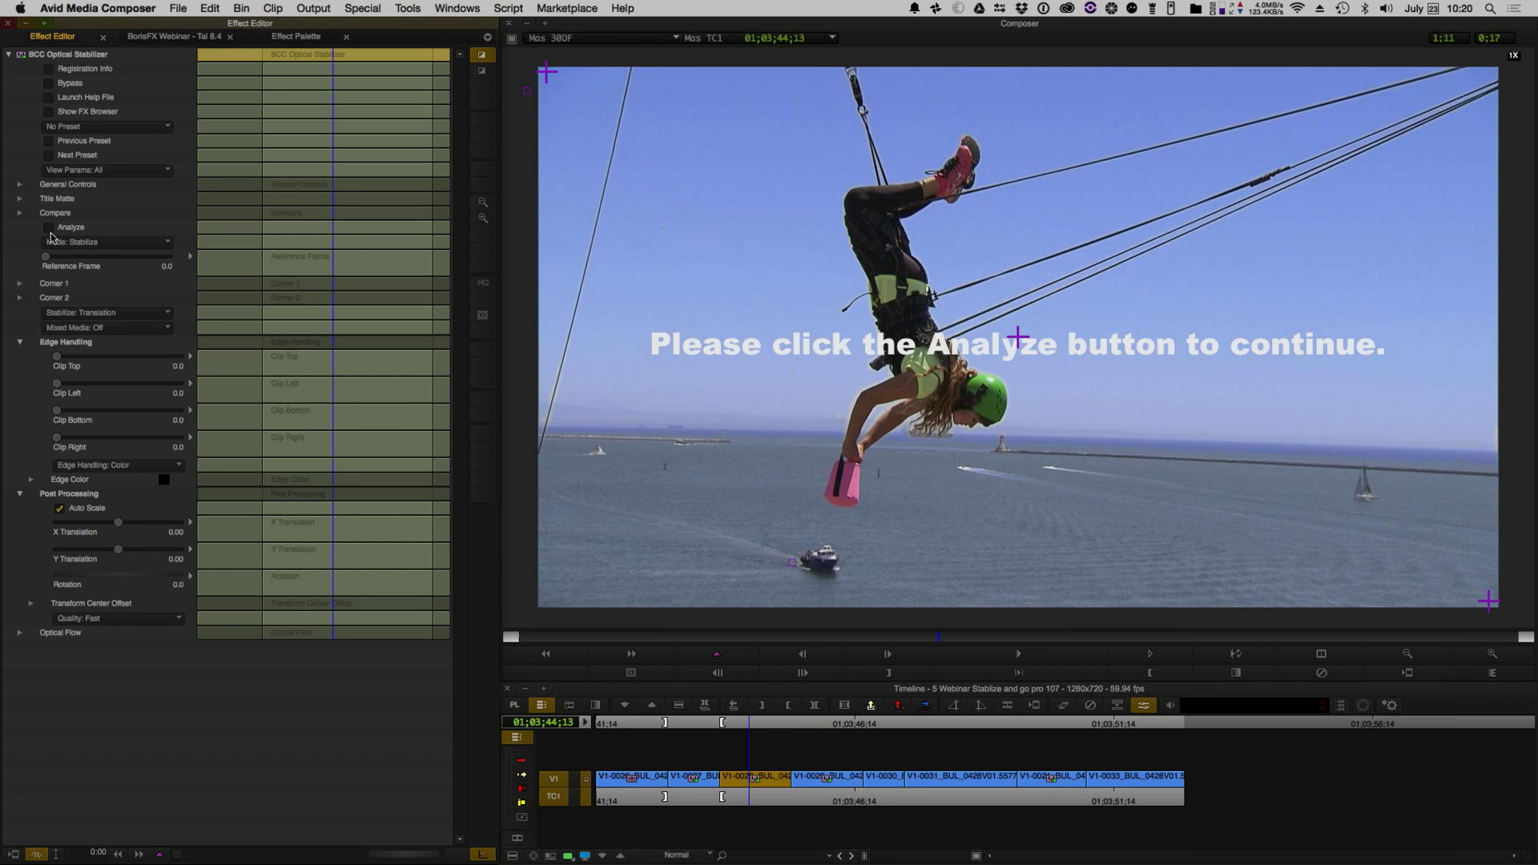
pyautogui.click(50, 229)
pyautogui.click(1234, 655)
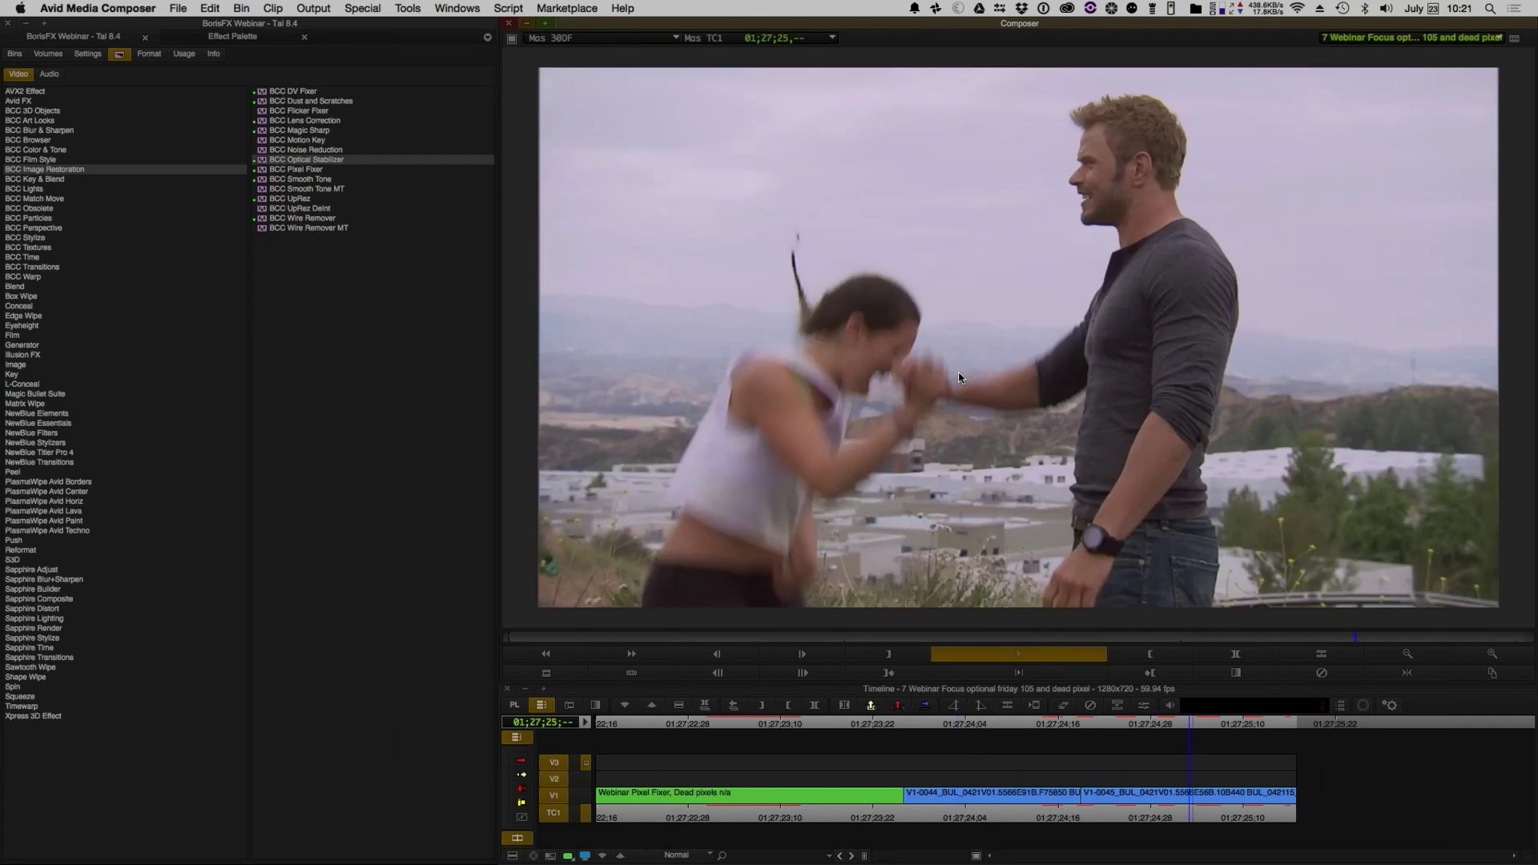
# - Examine the focus of the V1-0044 shot at enlarged size and play the "7 Webinar Focus" sequence from its start
pyautogui.click(980, 801)
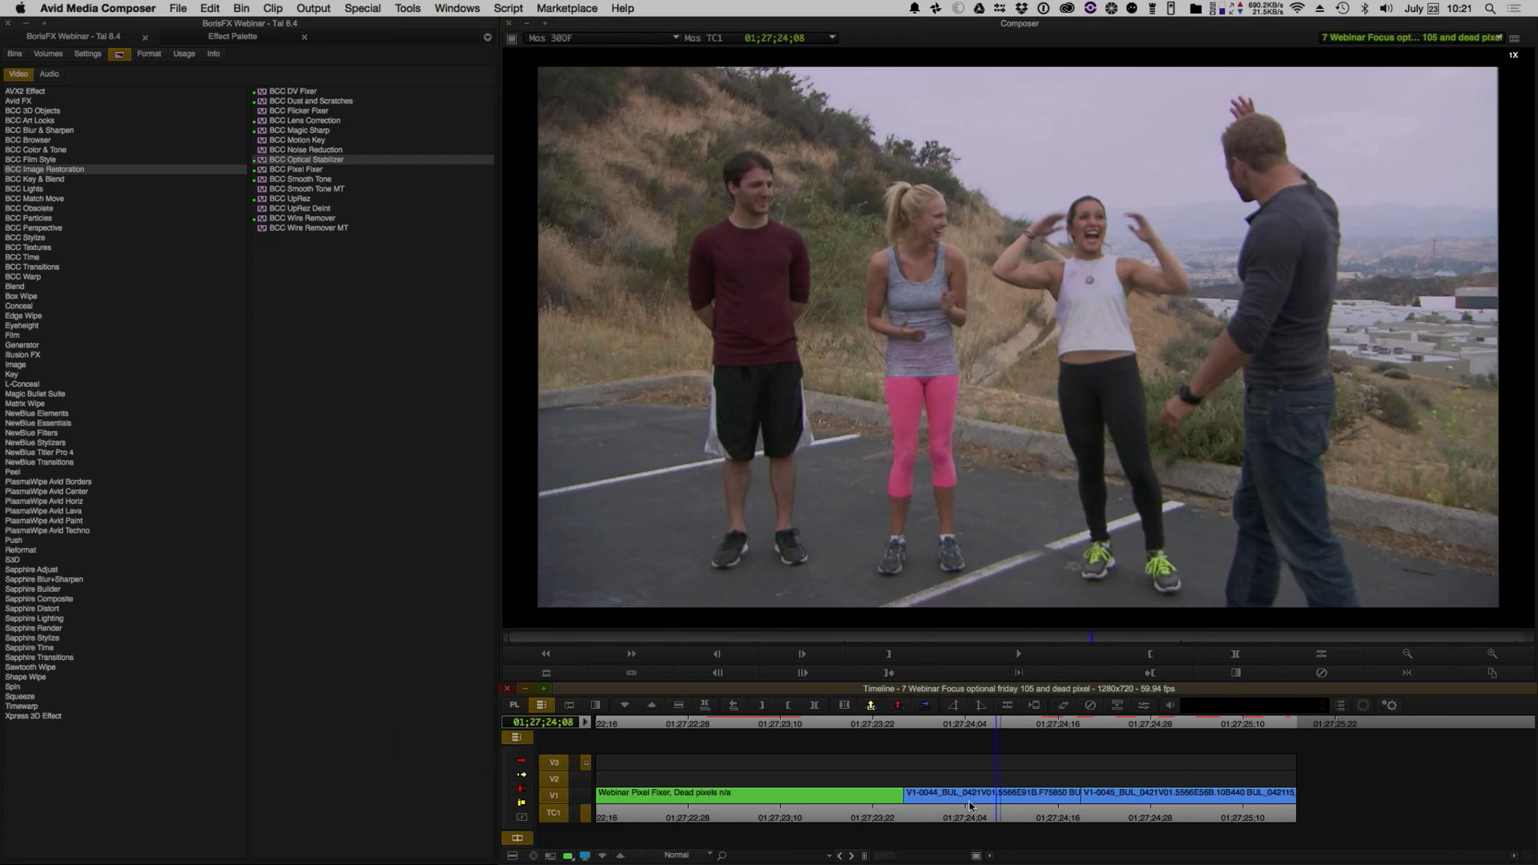
pyautogui.click(967, 801)
pyautogui.click(1491, 654)
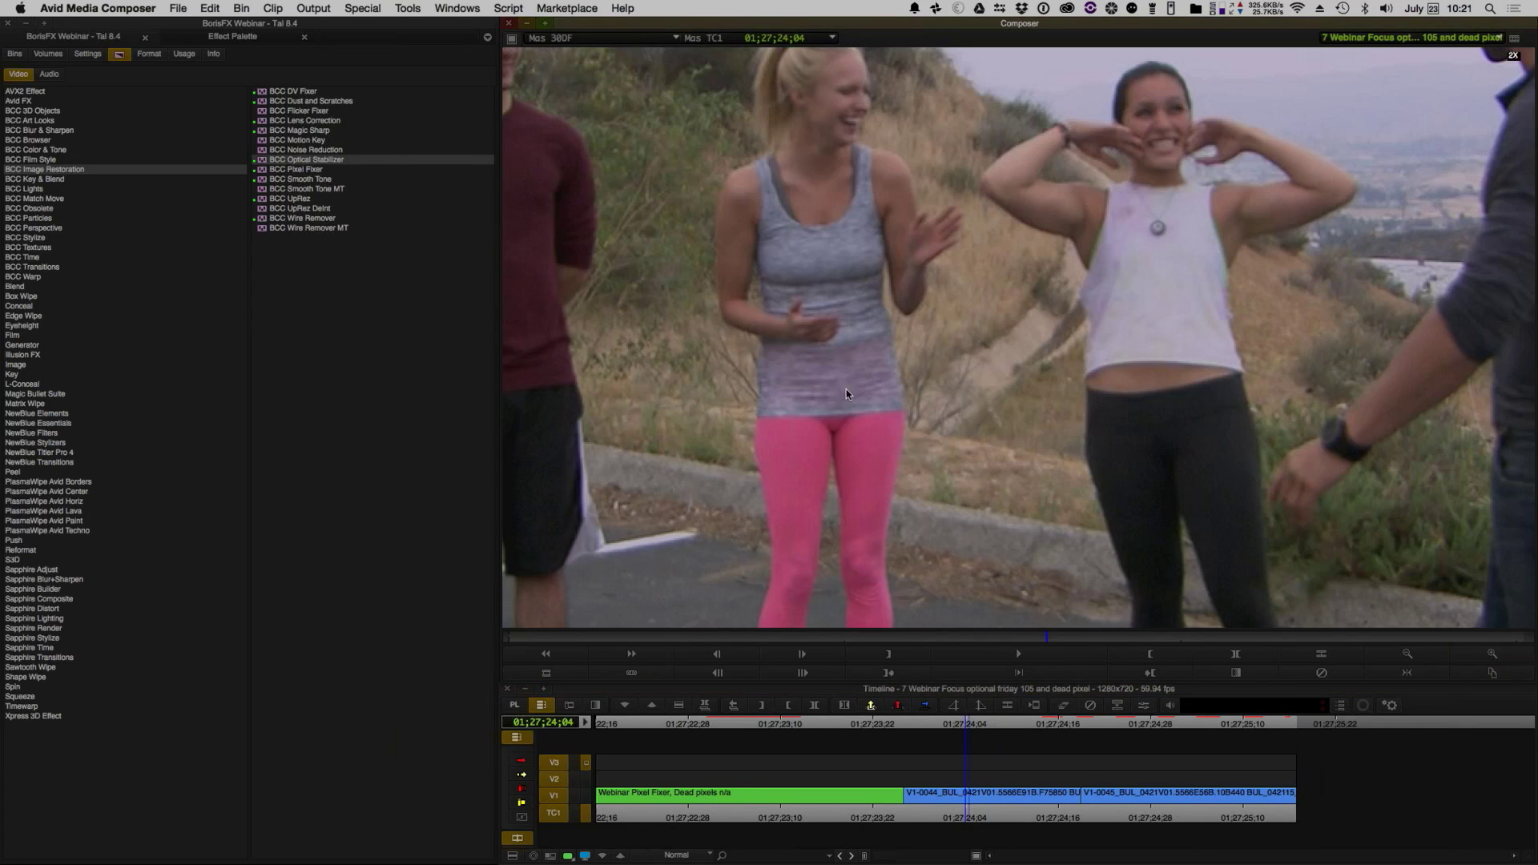
pyautogui.click(1407, 654)
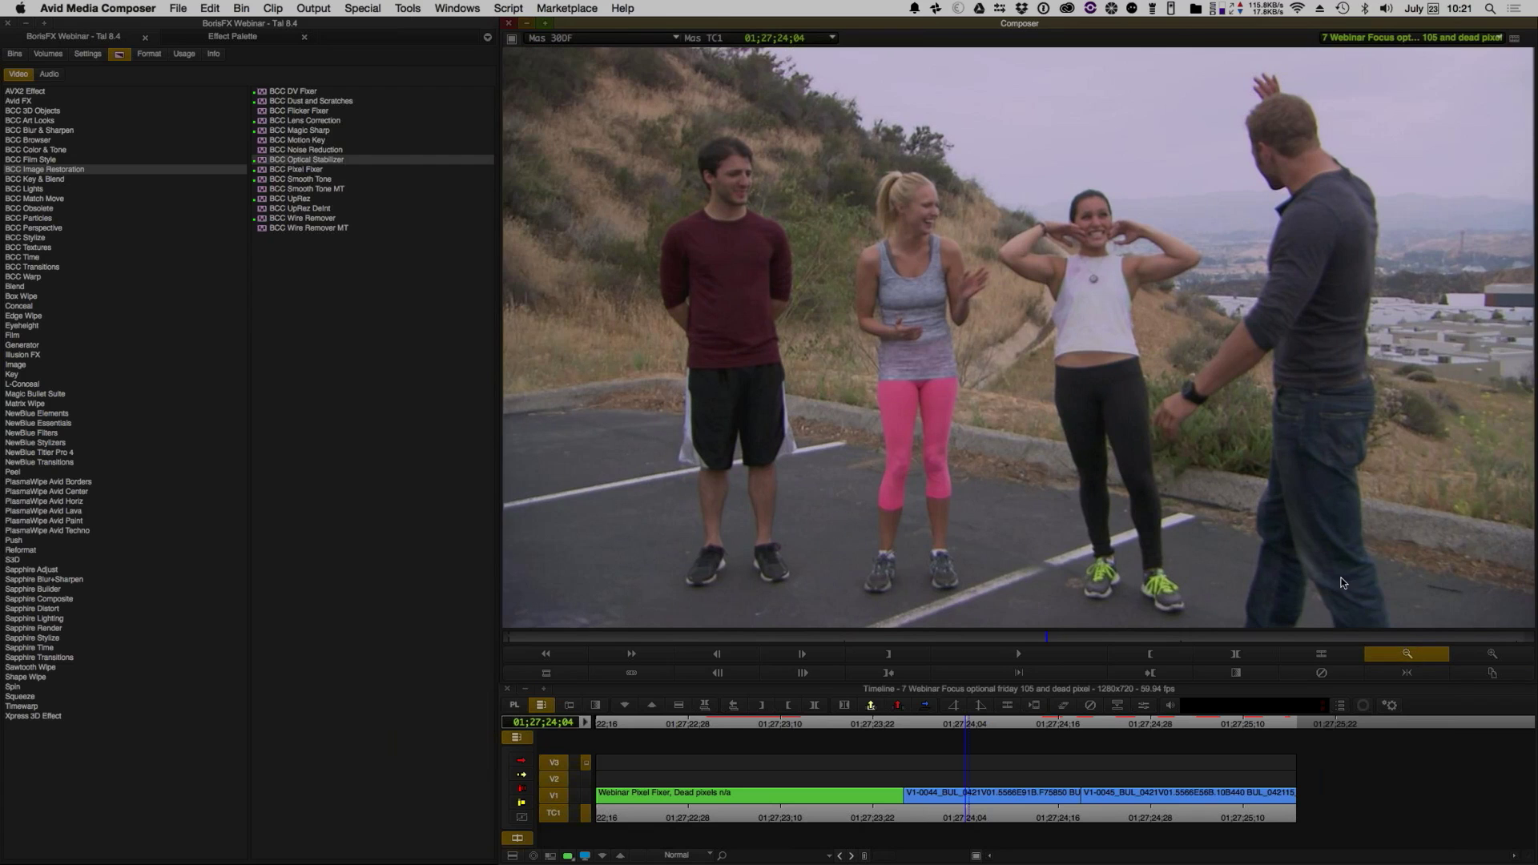
pyautogui.click(692, 833)
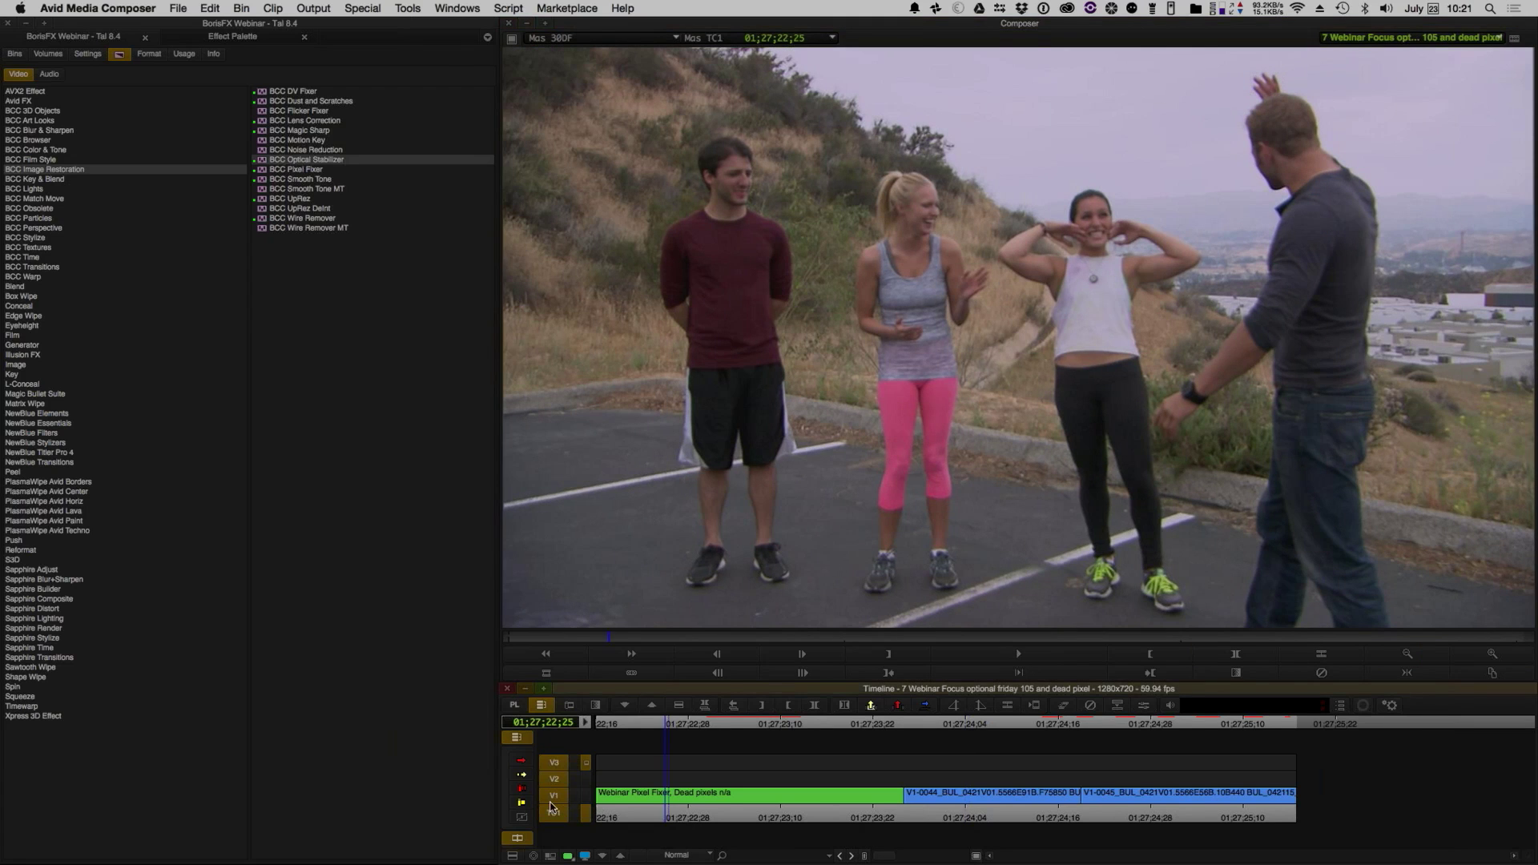
pyautogui.press('Home')
pyautogui.press('space')
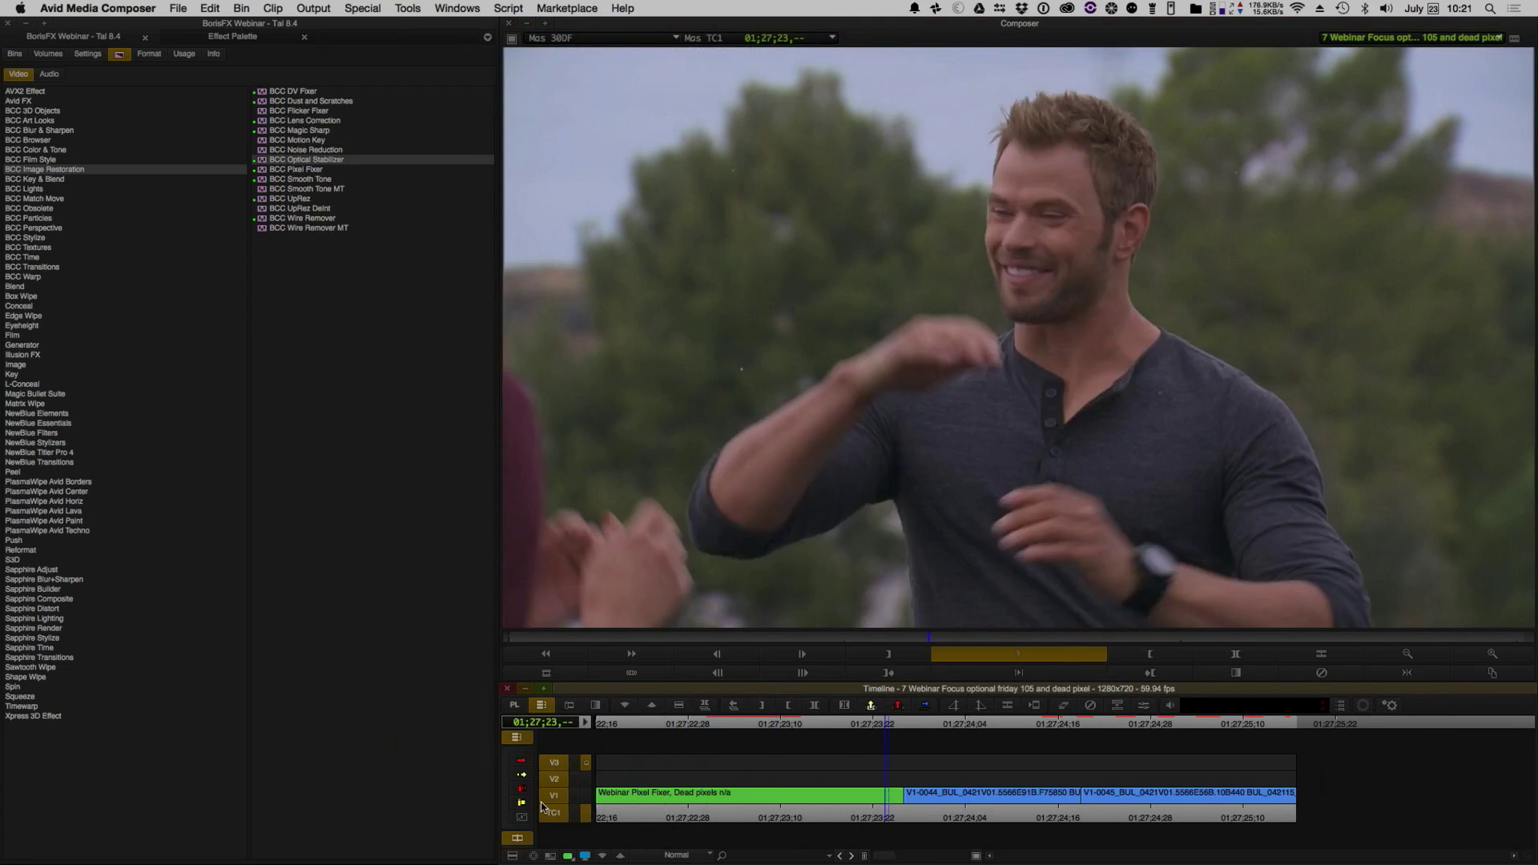
pyautogui.press('space')
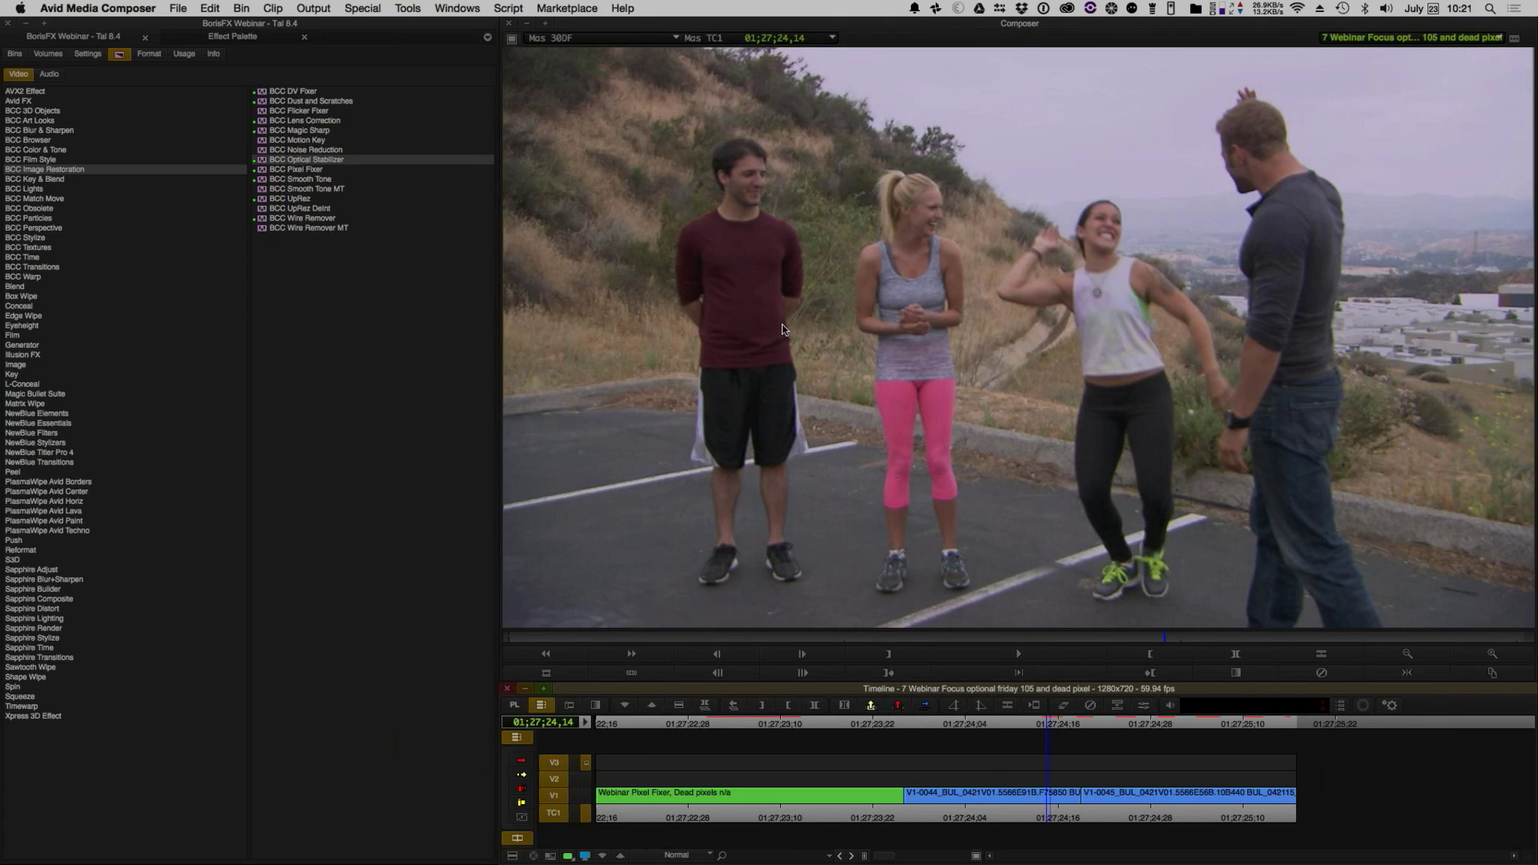
# - Apply BCC Magic Sharp to the V1-0044 clip, mark the clip and play the marked range
pyautogui.click(76, 170)
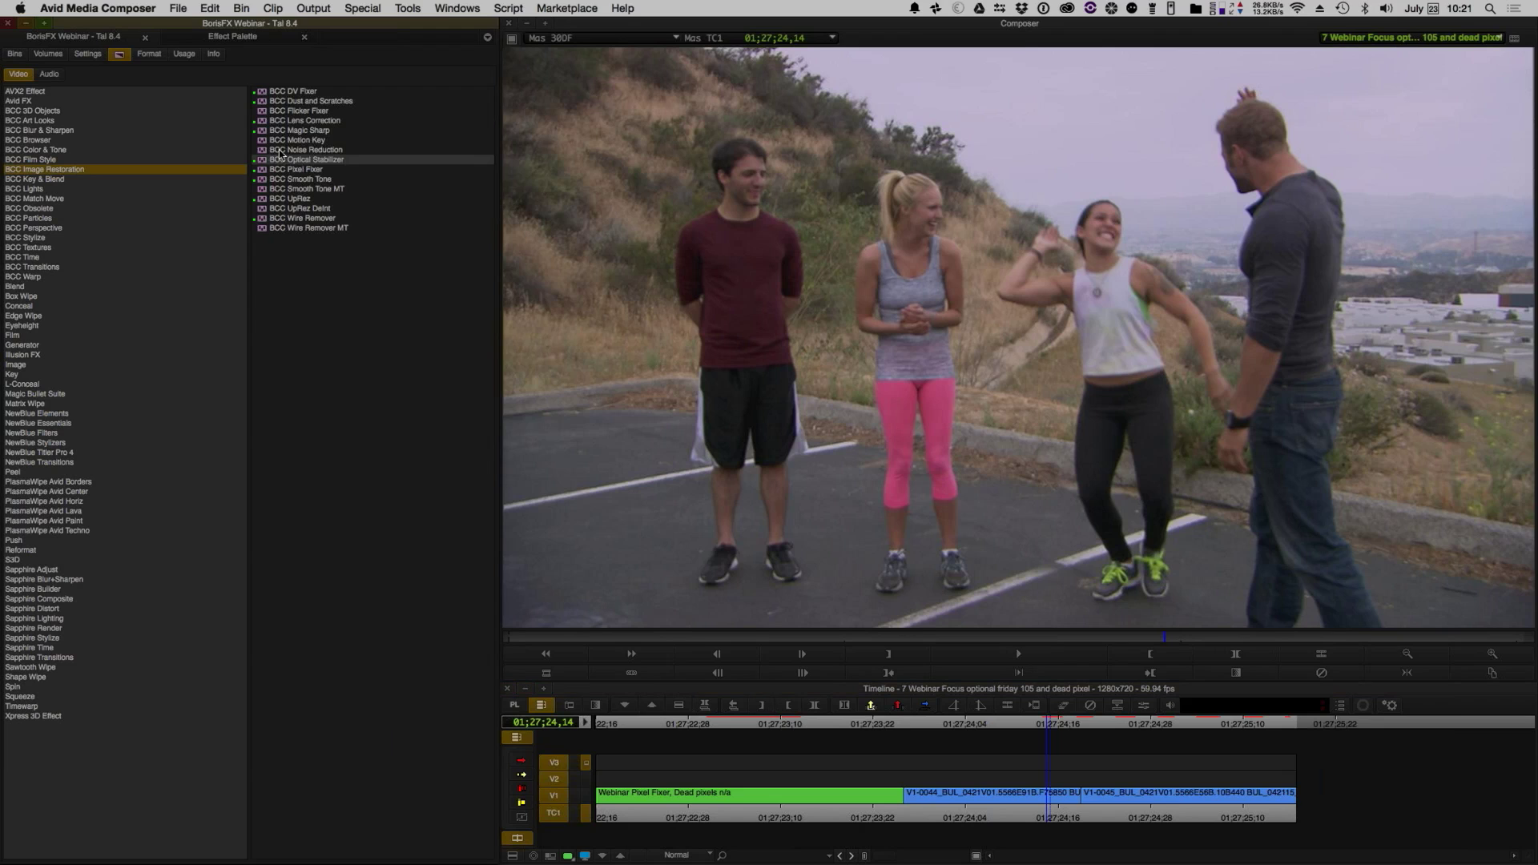
pyautogui.click(328, 130)
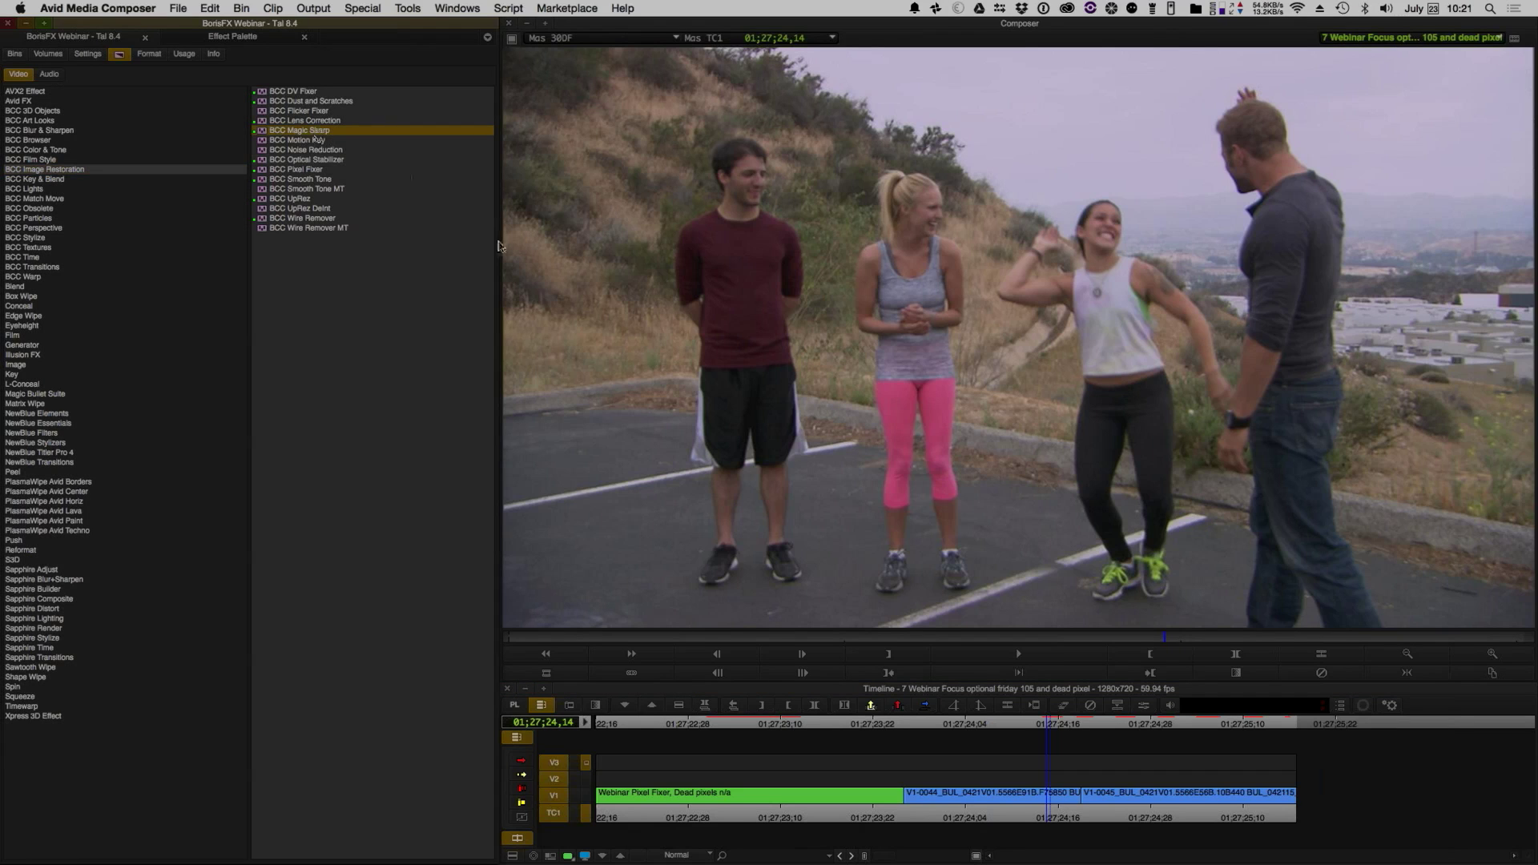
pyautogui.moveTo(316, 139); pyautogui.dragTo(992, 793)
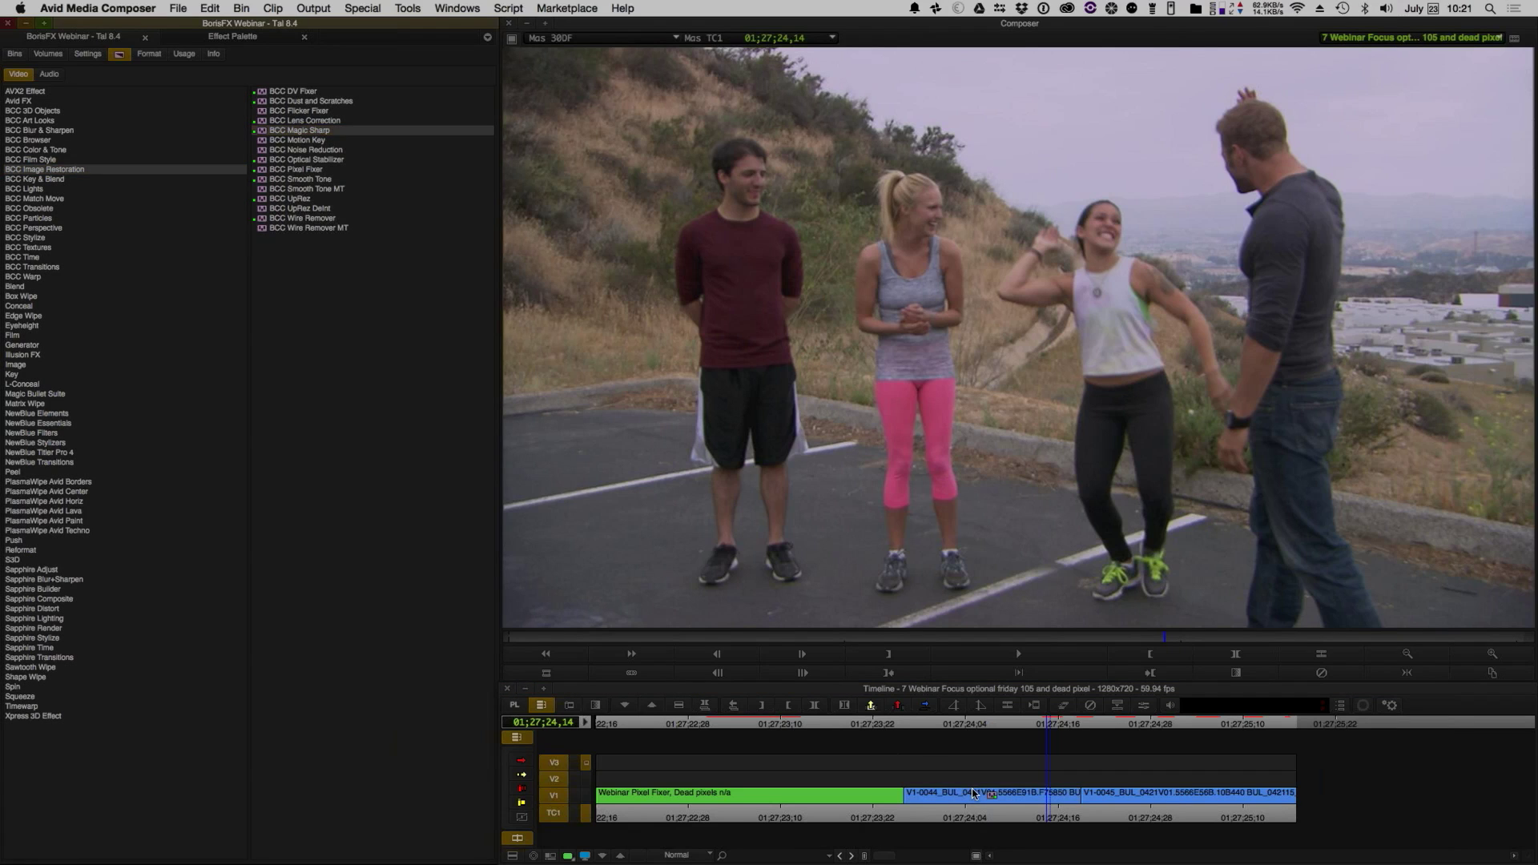
pyautogui.press('t')
pyautogui.click(1056, 677)
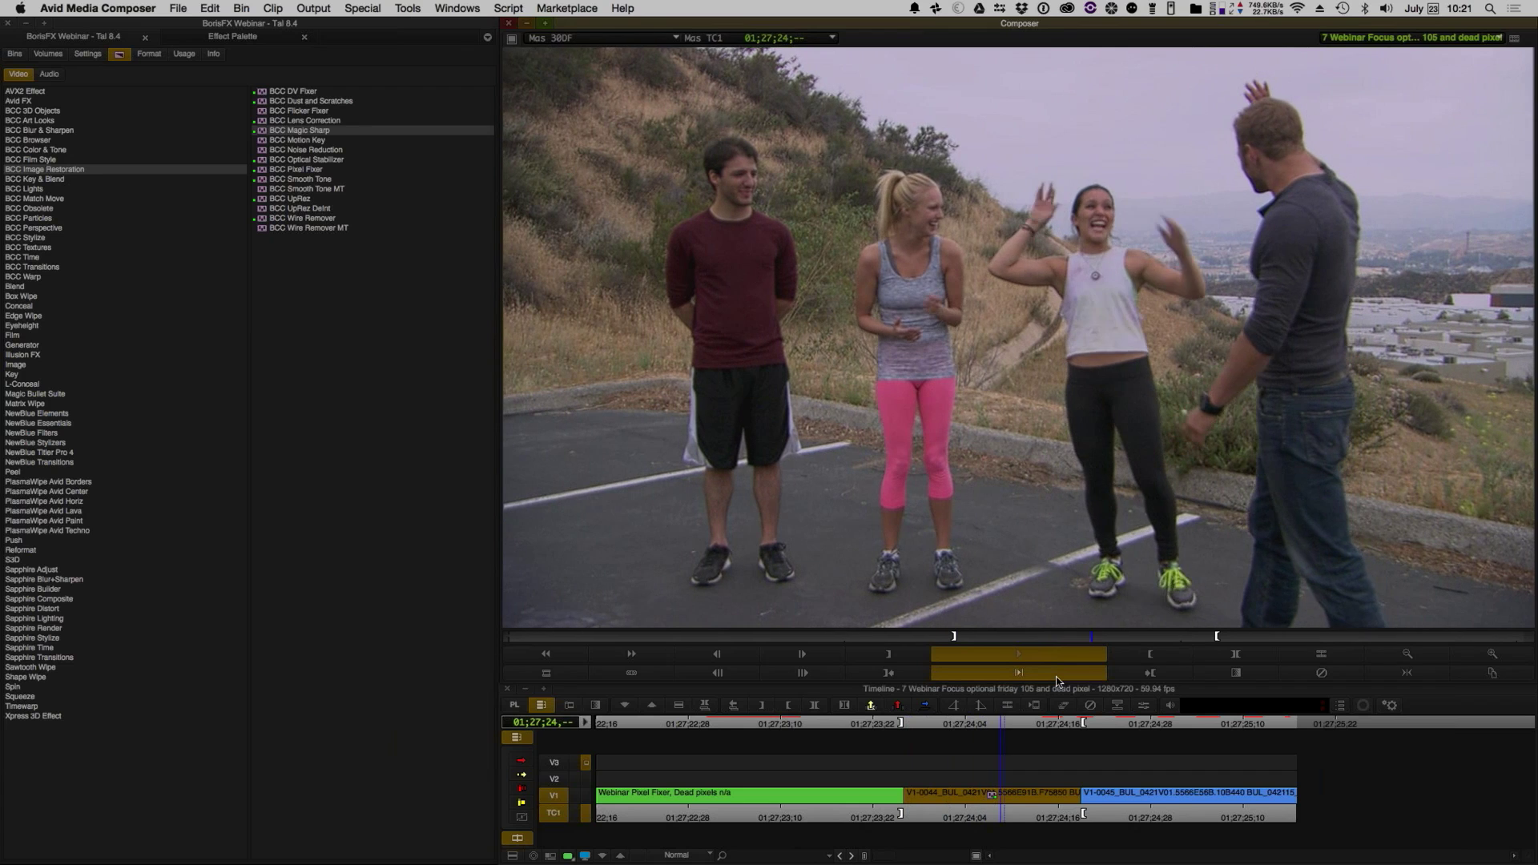
# - Show the Magic Sharp parameters of the V1-0044 clip, browse its preset list and open the FX Browser
pyautogui.click(987, 806)
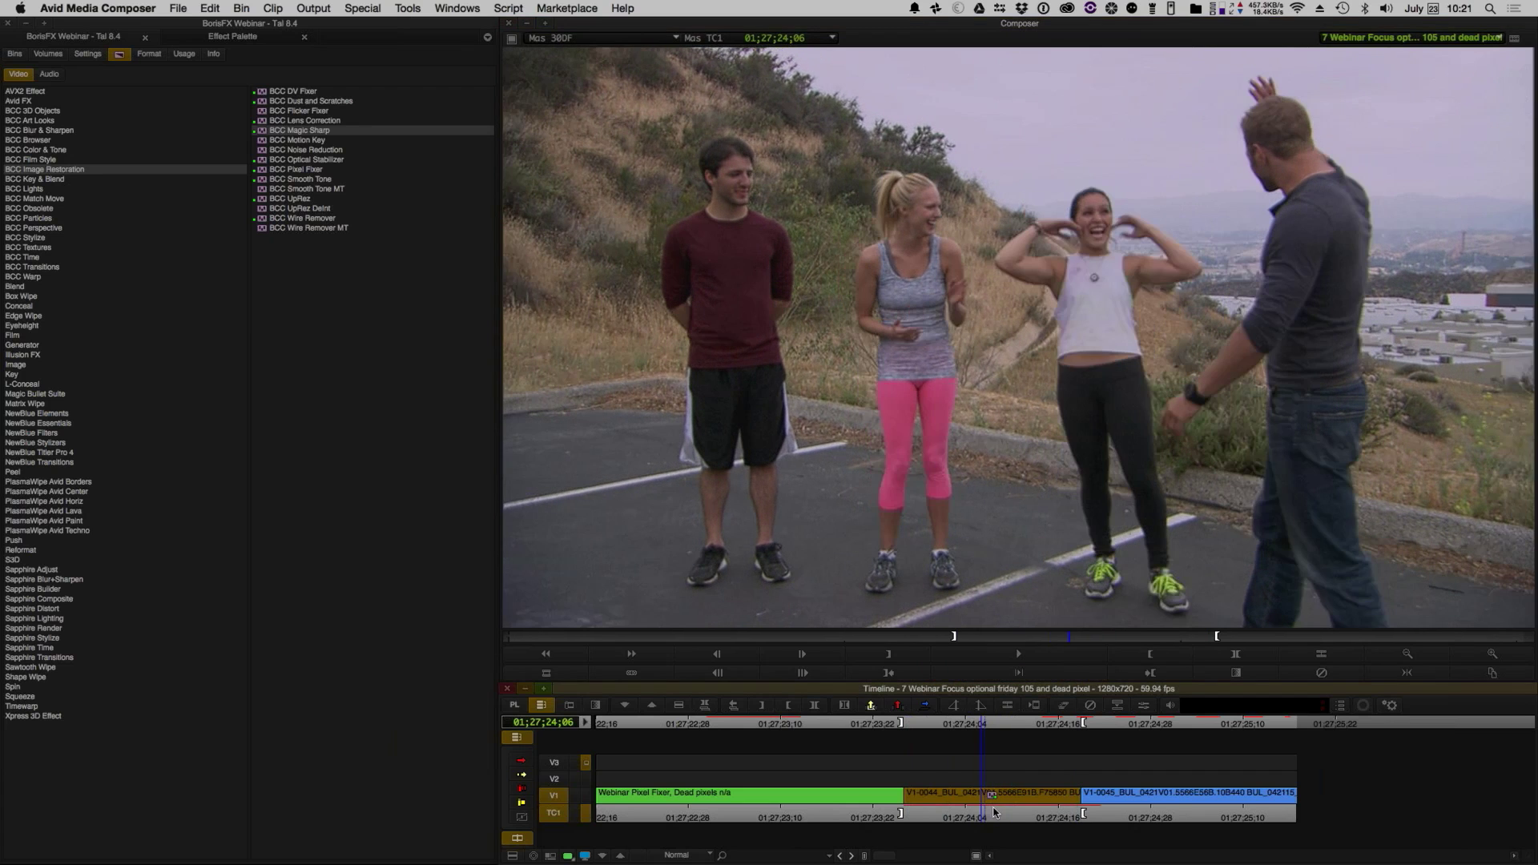
pyautogui.click(1143, 705)
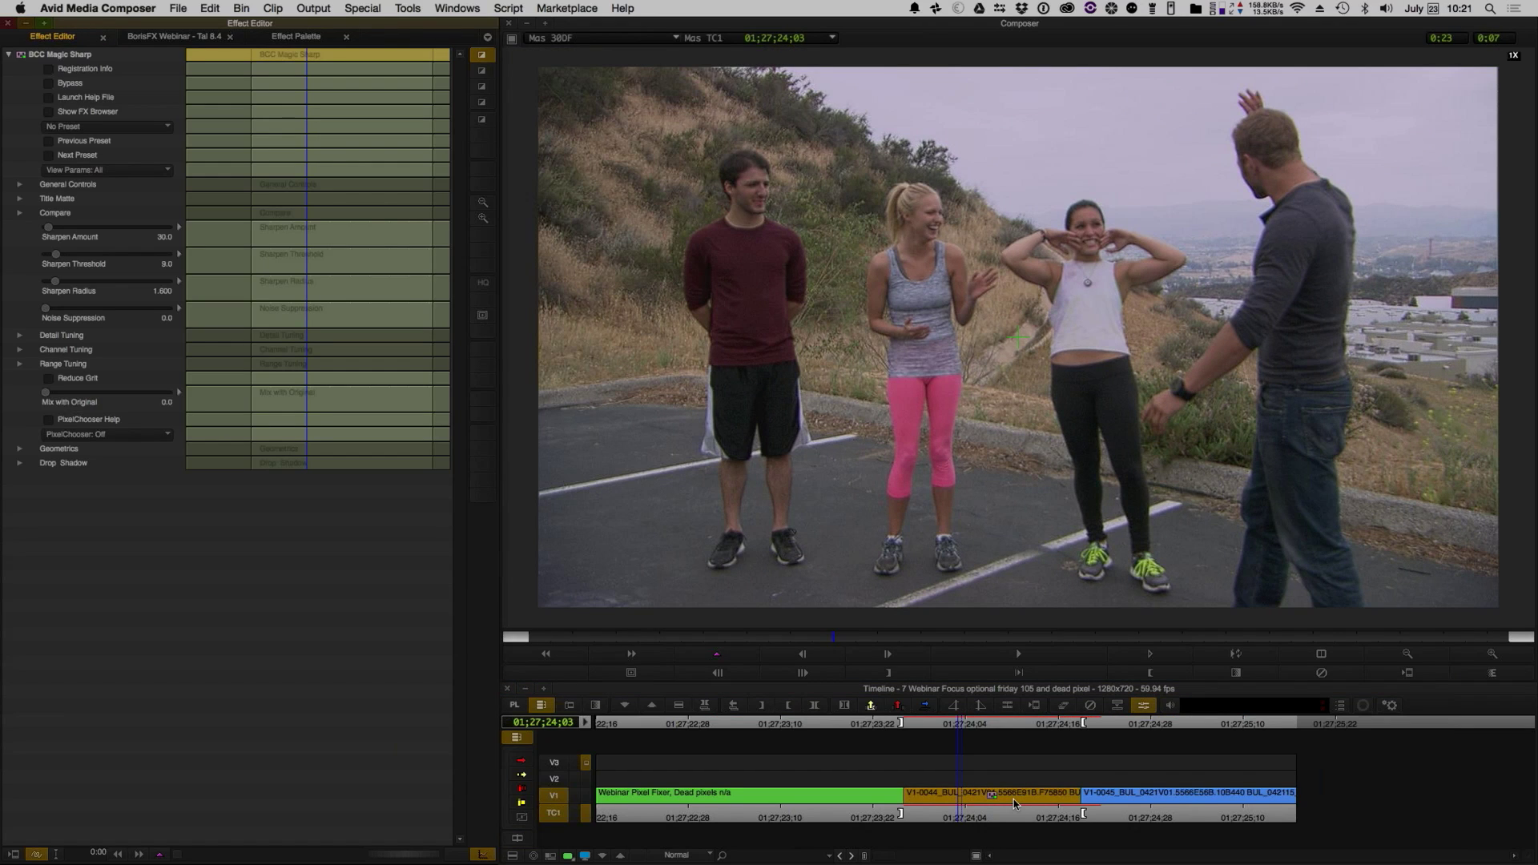
pyautogui.click(76, 128)
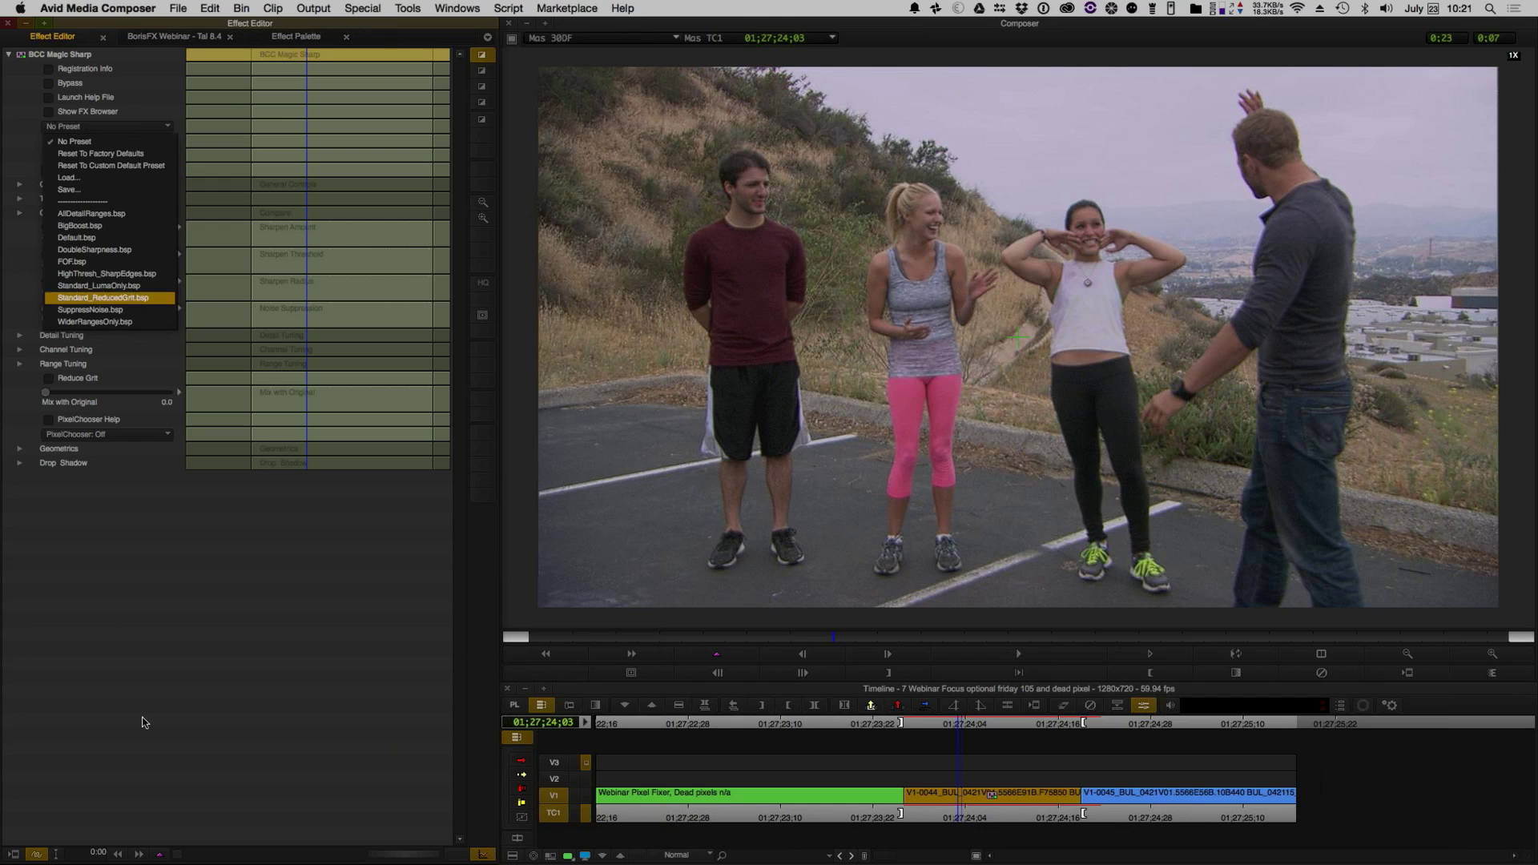
pyautogui.click(102, 297)
pyautogui.click(51, 113)
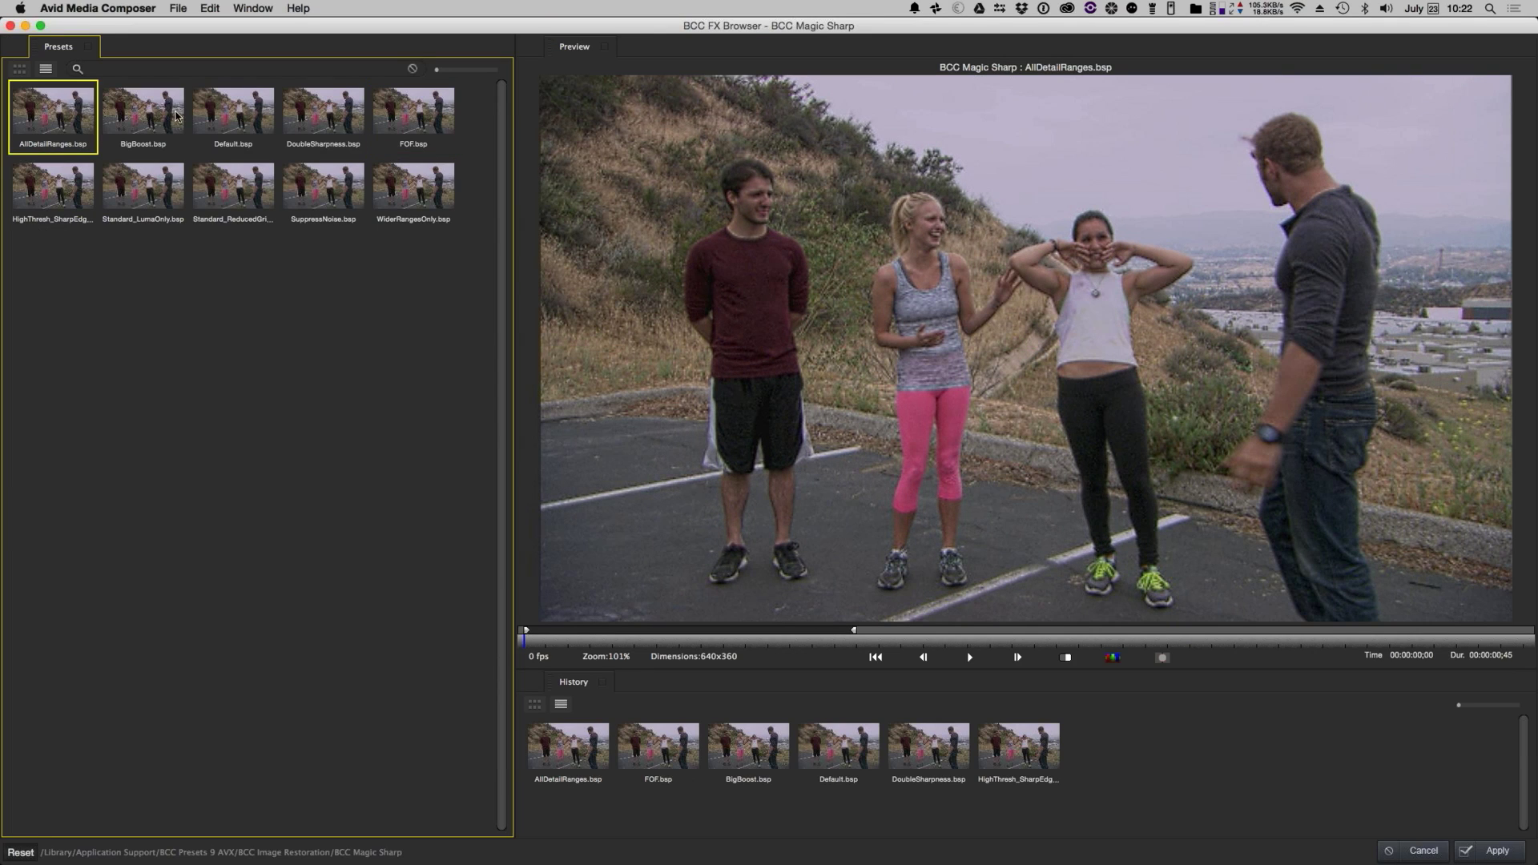
# - Preview the BigBoost, Default, DoubleSharpness, HighThresh and Standard presets of Magic Sharp and apply SuppressNoise.bsp to the V1-0044 clip
pyautogui.click(168, 111)
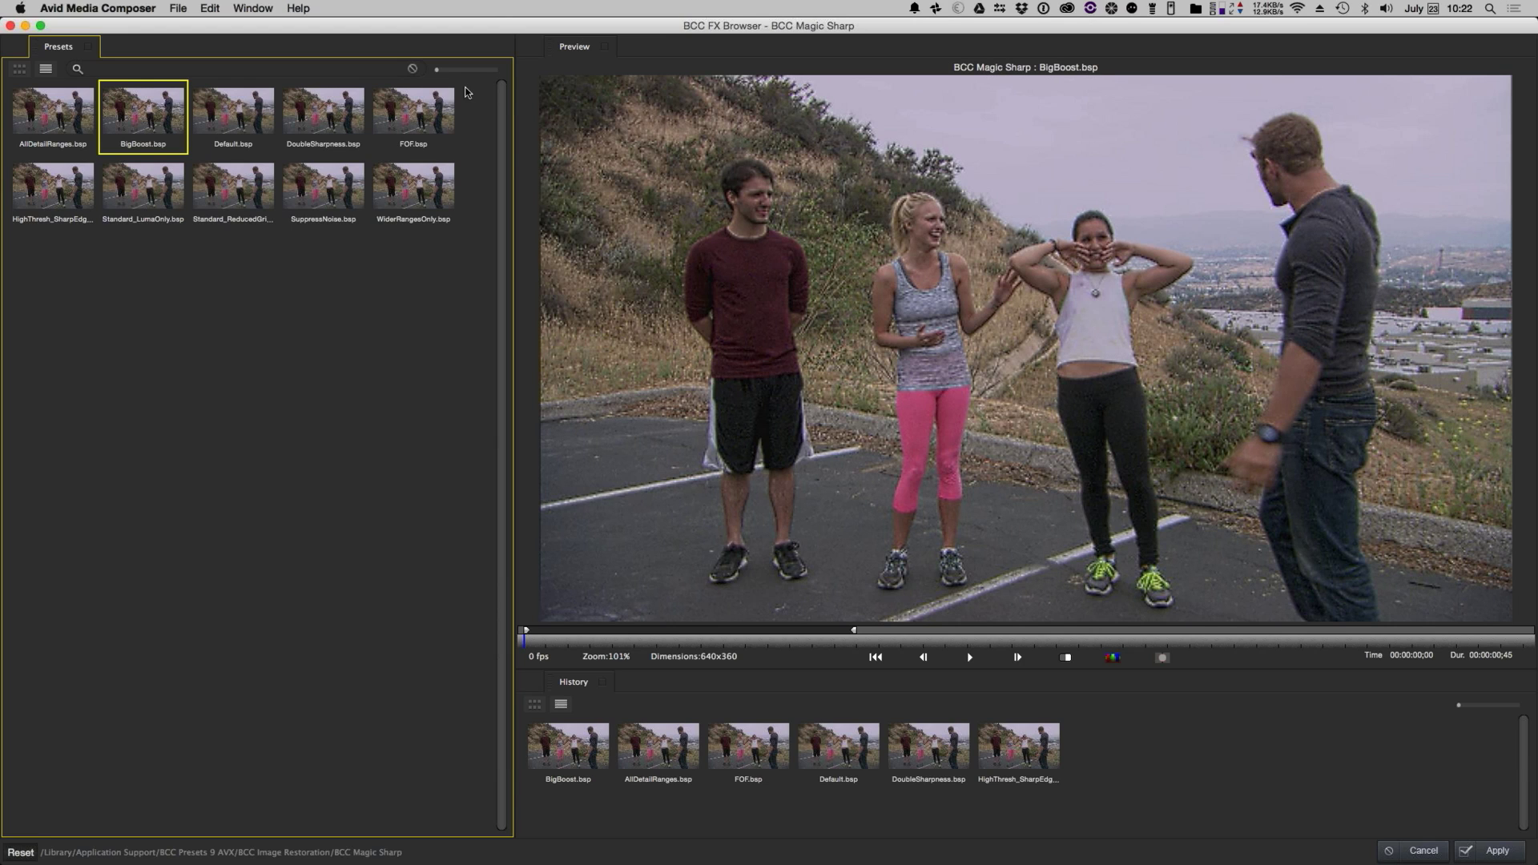
pyautogui.click(238, 125)
pyautogui.click(351, 118)
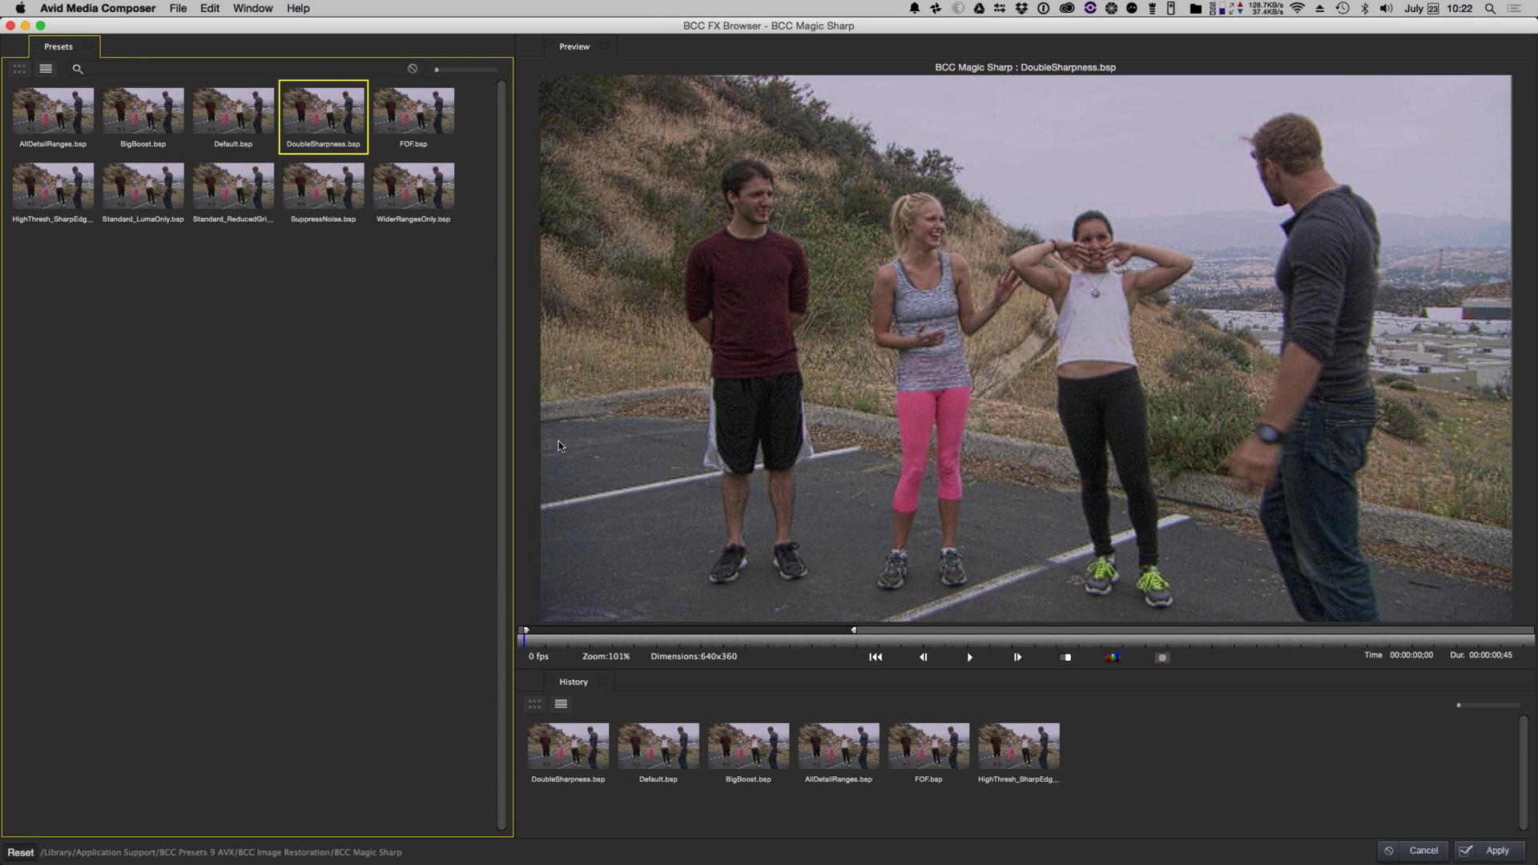
pyautogui.click(72, 201)
pyautogui.press('Right')
pyautogui.press('Right')
pyautogui.press('Right')
pyautogui.click(217, 194)
pyautogui.click(344, 192)
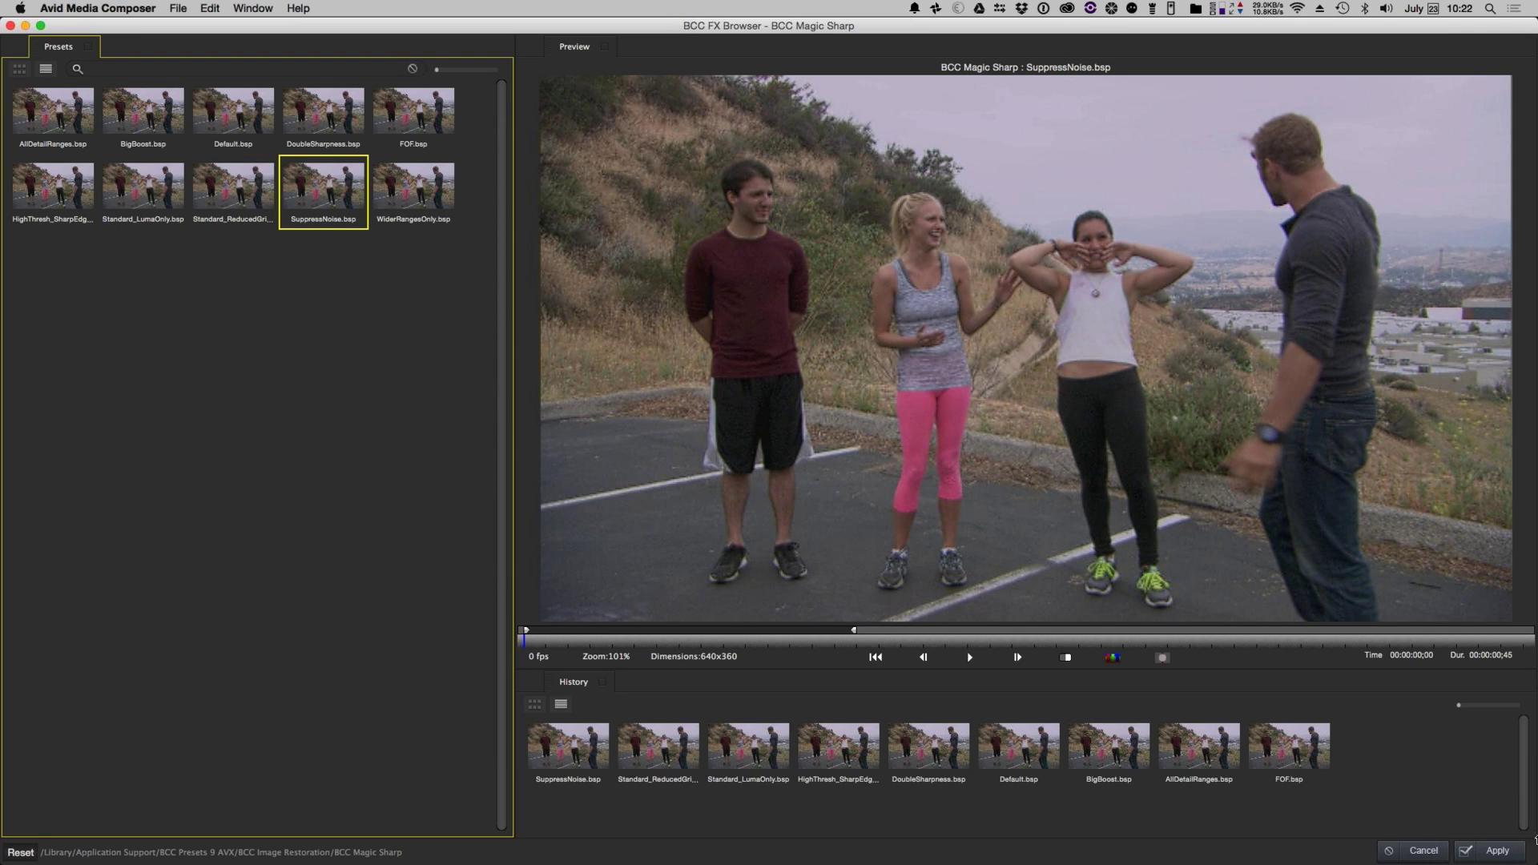
pyautogui.click(1509, 854)
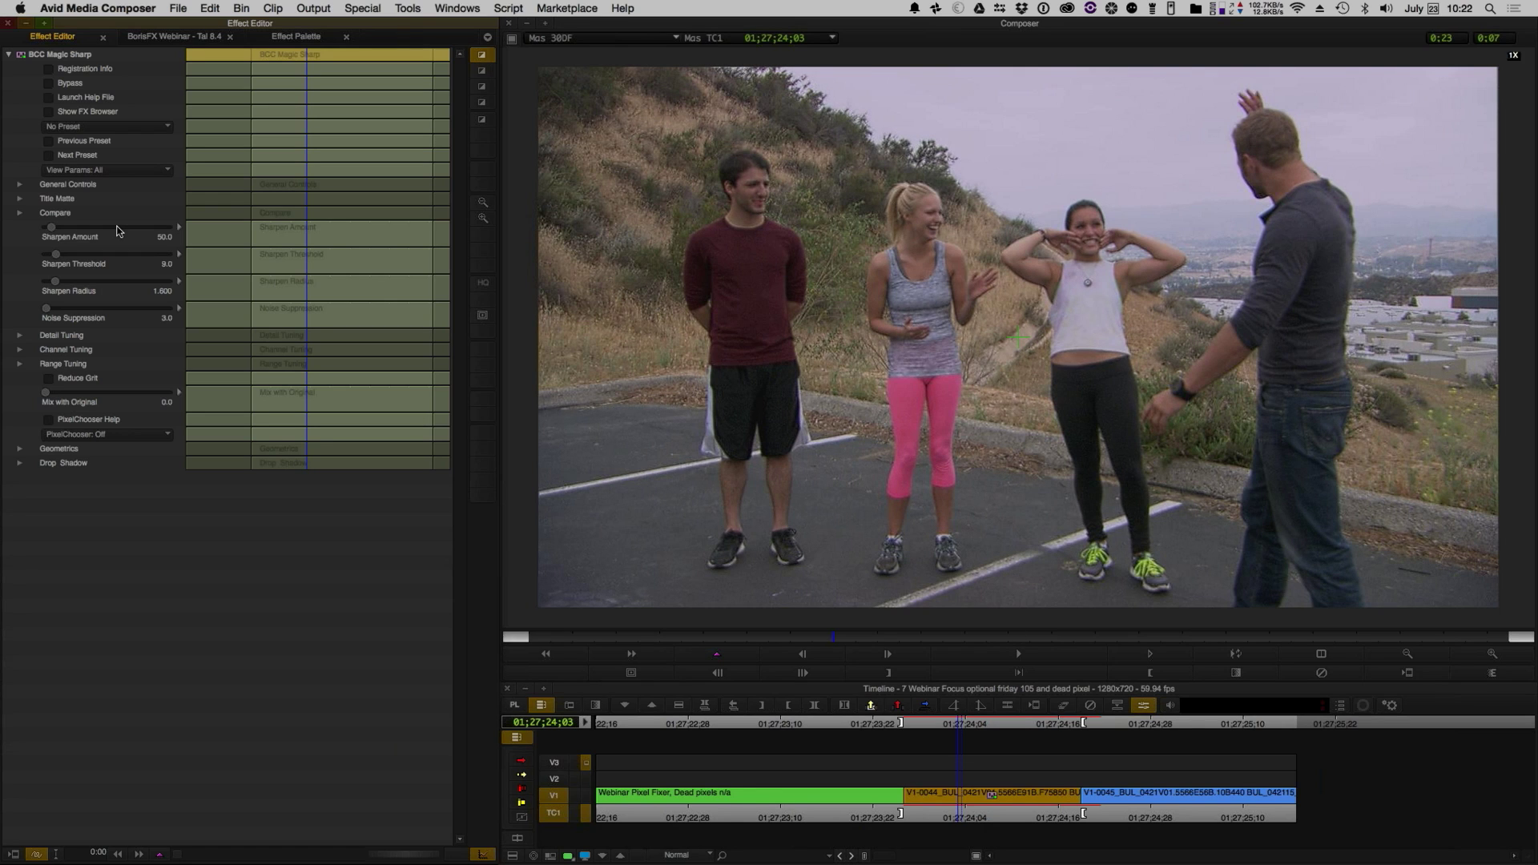
# - Raise Sharpen Amount to 137.5, Sharpen Threshold to 15.7, Sharpen Radius to 2.750 and Noise Suppression to 20.7
pyautogui.click(51, 229)
pyautogui.moveTo(58, 232); pyautogui.dragTo(60, 232)
pyautogui.moveTo(56, 230); pyautogui.dragTo(54, 231)
pyautogui.moveTo(54, 229); pyautogui.dragTo(70, 288)
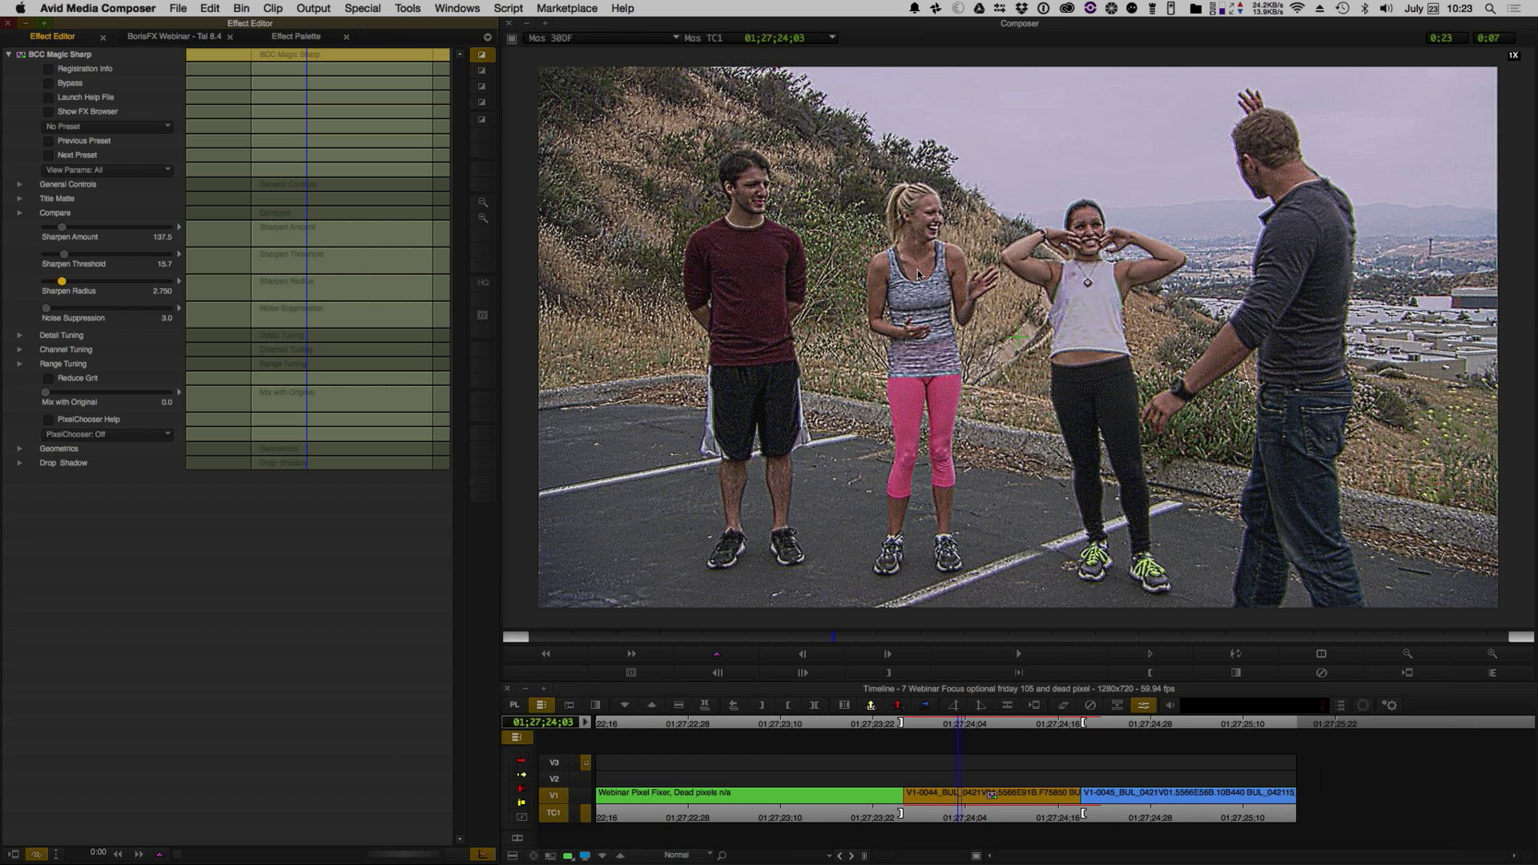
pyautogui.moveTo(49, 309); pyautogui.dragTo(58, 316)
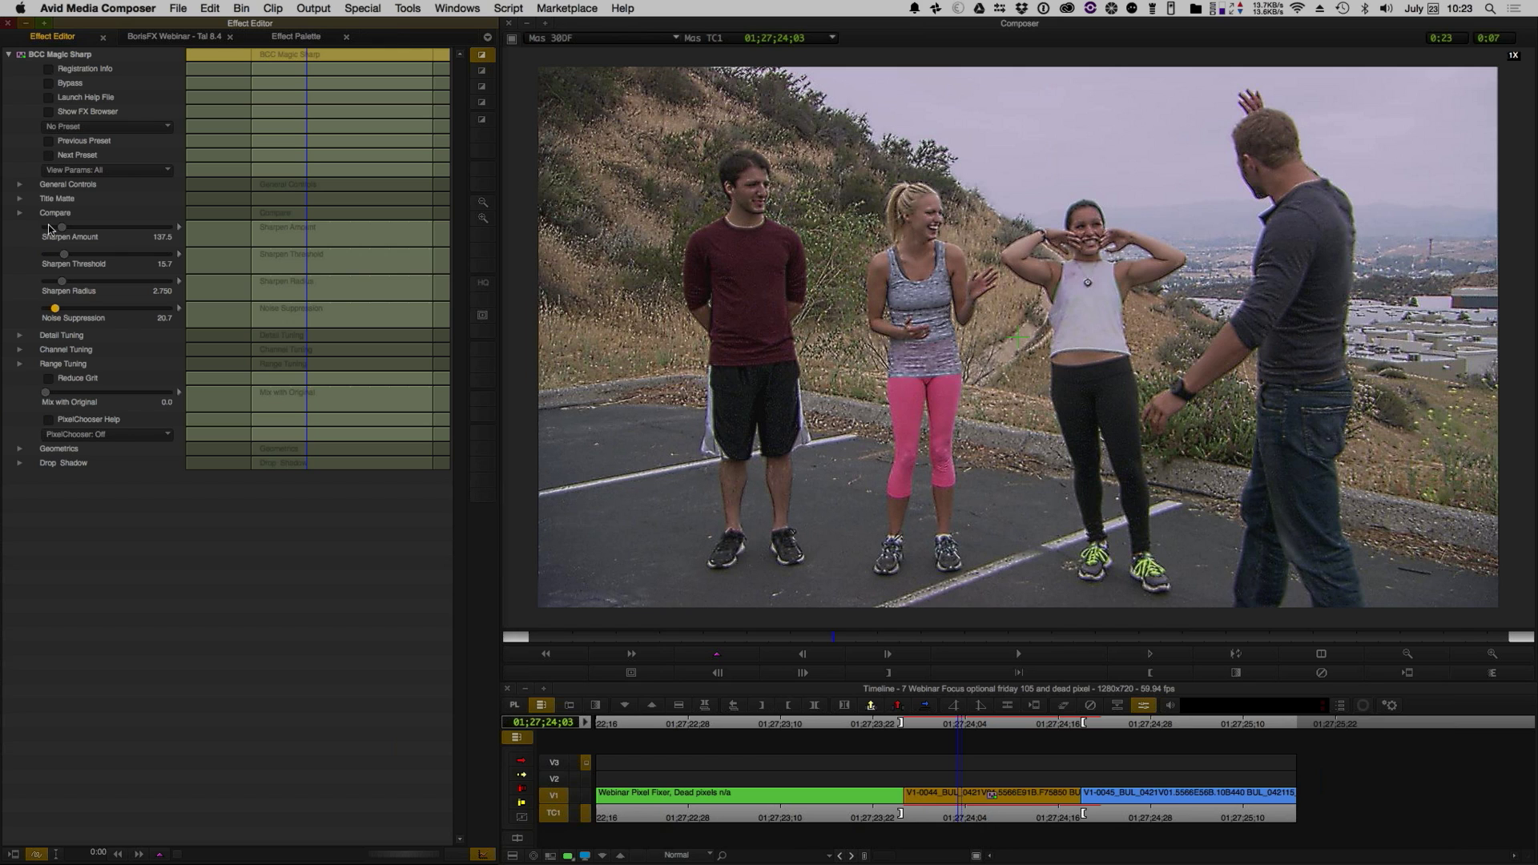
# - Load the Default.bsp preset for Magic Sharp and raise Sharpen Amount to 56.2
pyautogui.click(98, 129)
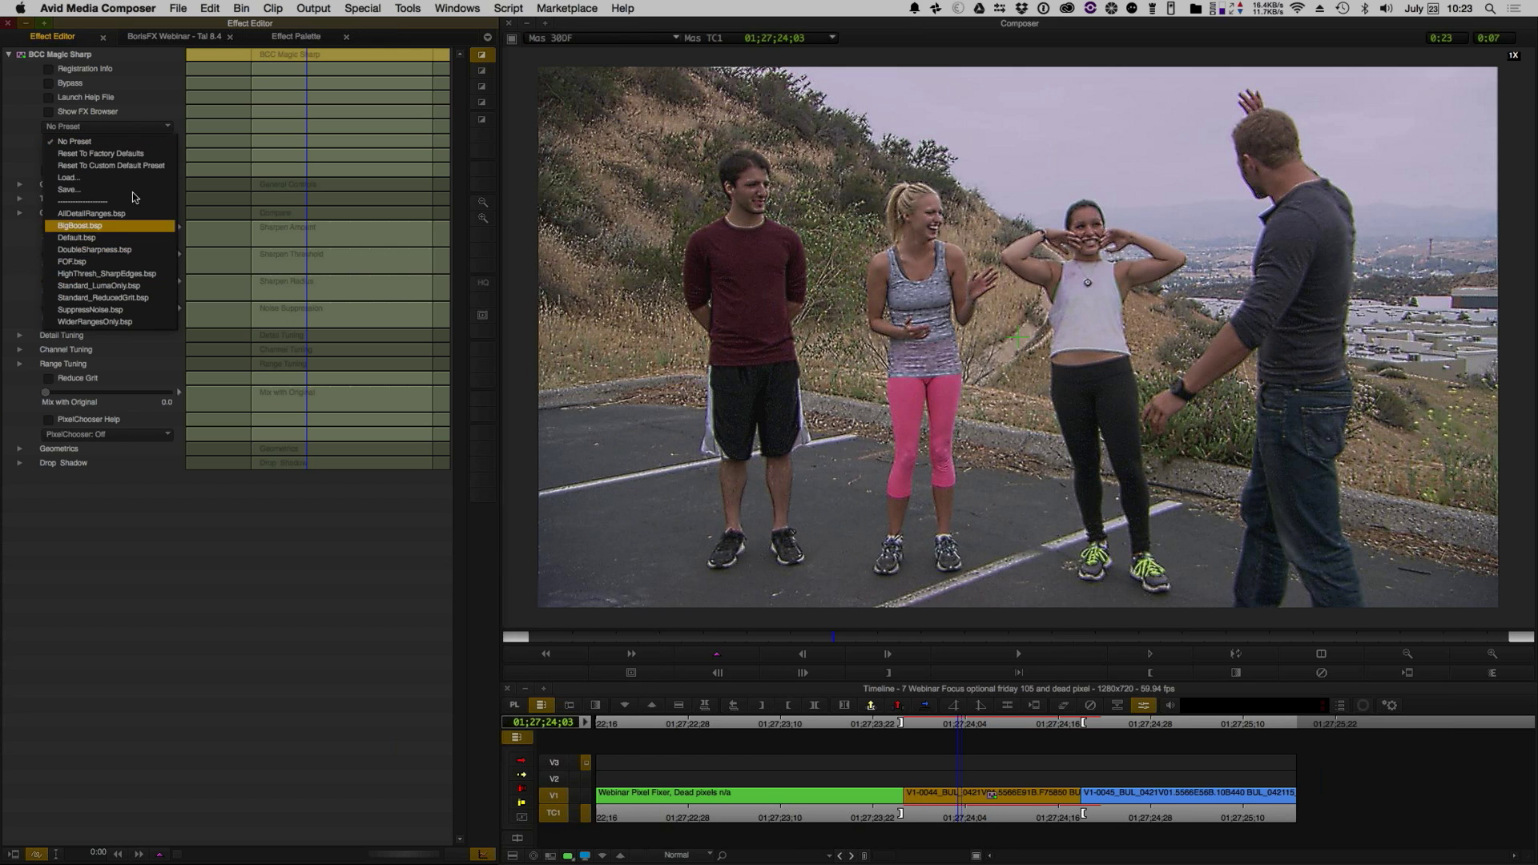
pyautogui.click(136, 237)
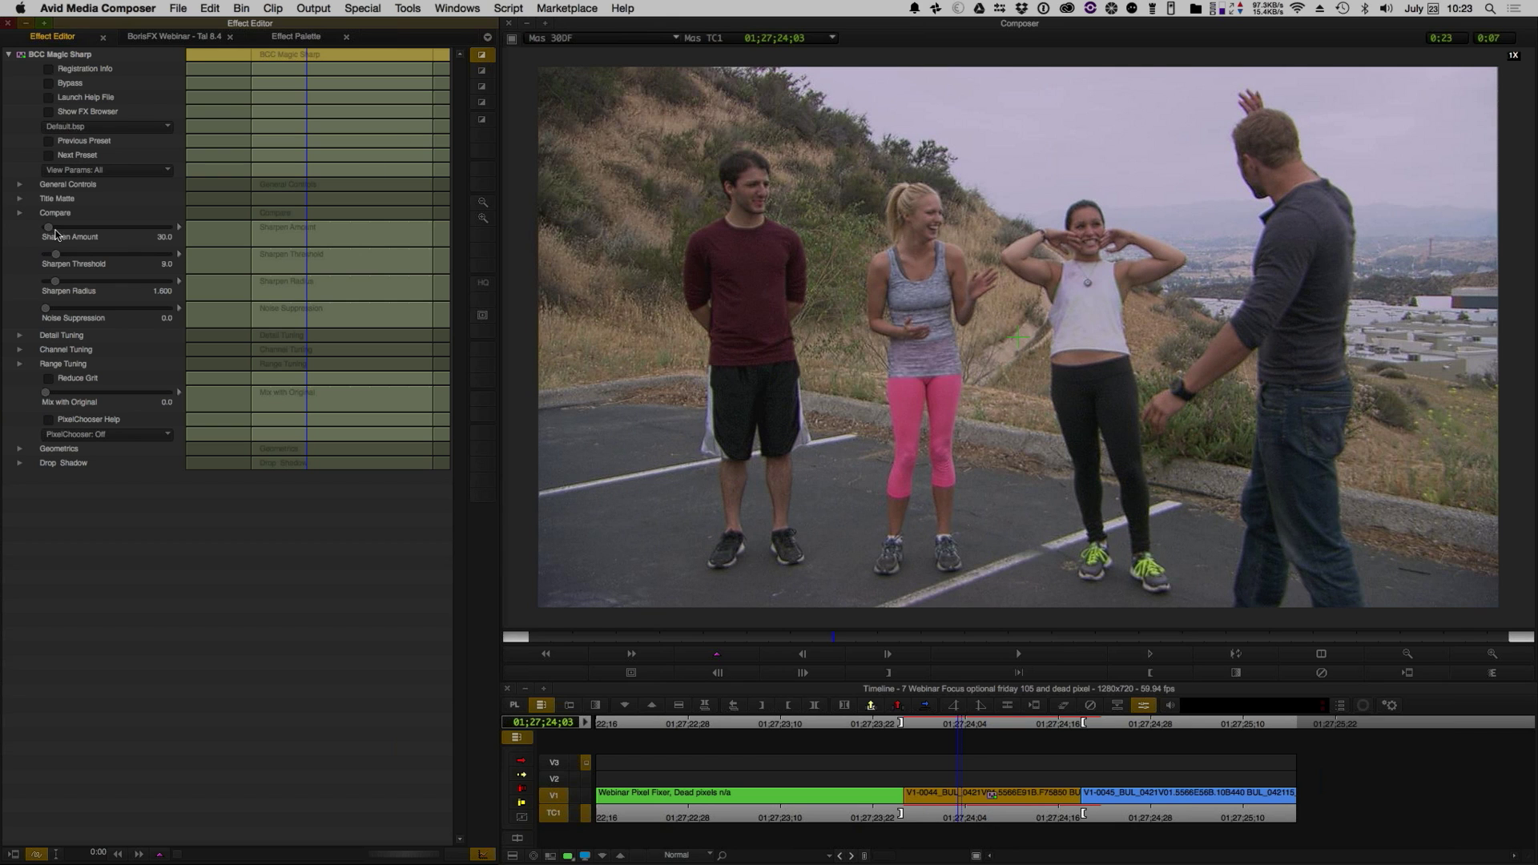
pyautogui.moveTo(52, 230); pyautogui.dragTo(53, 232)
pyautogui.moveTo(53, 233); pyautogui.dragTo(55, 233)
# - Render the Magic Sharp effect to the BorisFX Webinar drive and play the sequence through the sharpened clip
pyautogui.click(16, 854)
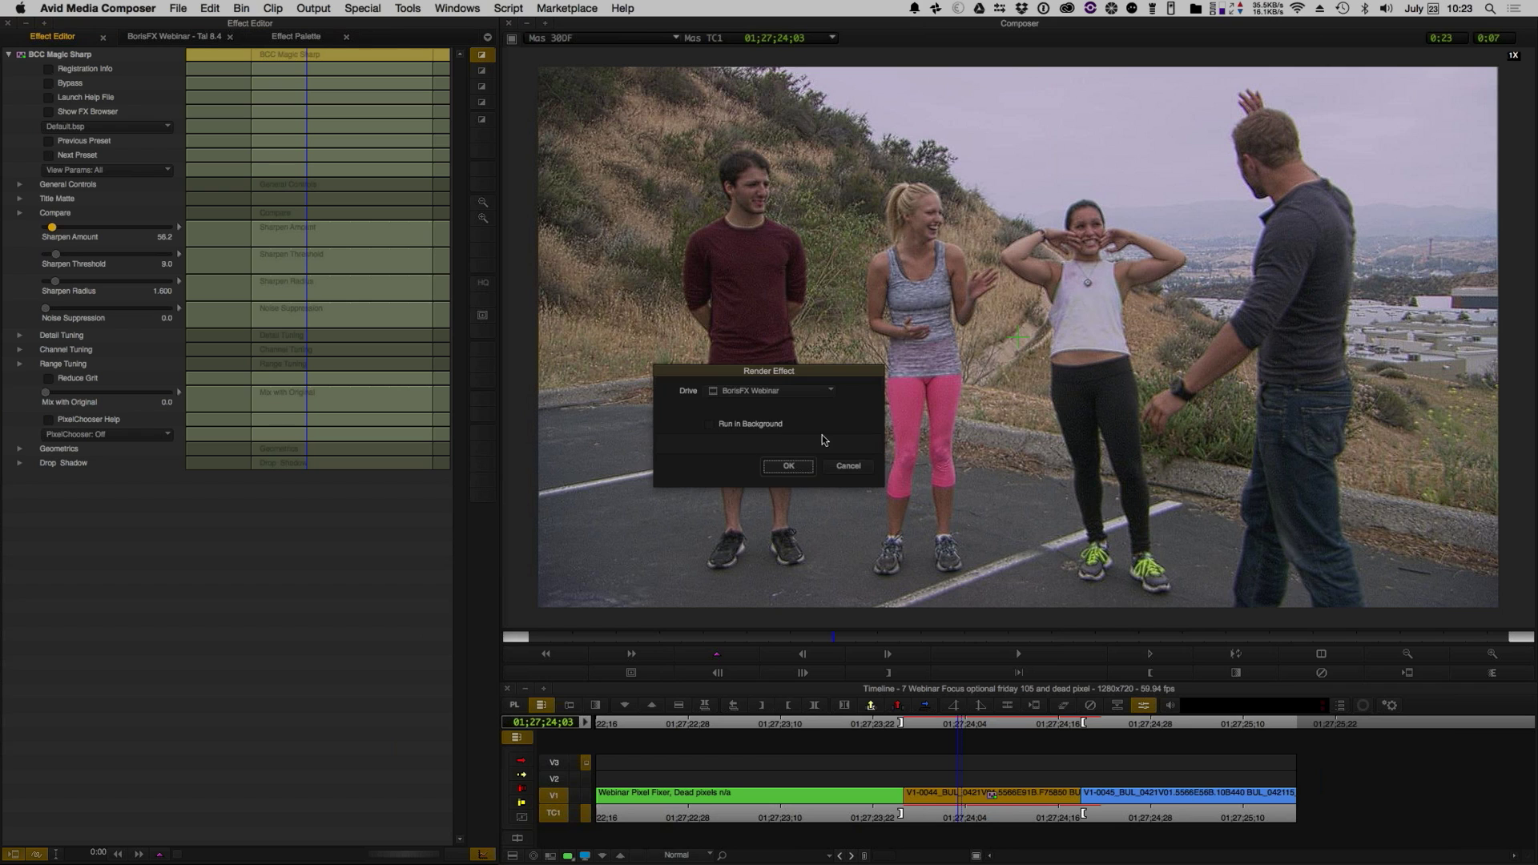
pyautogui.click(775, 468)
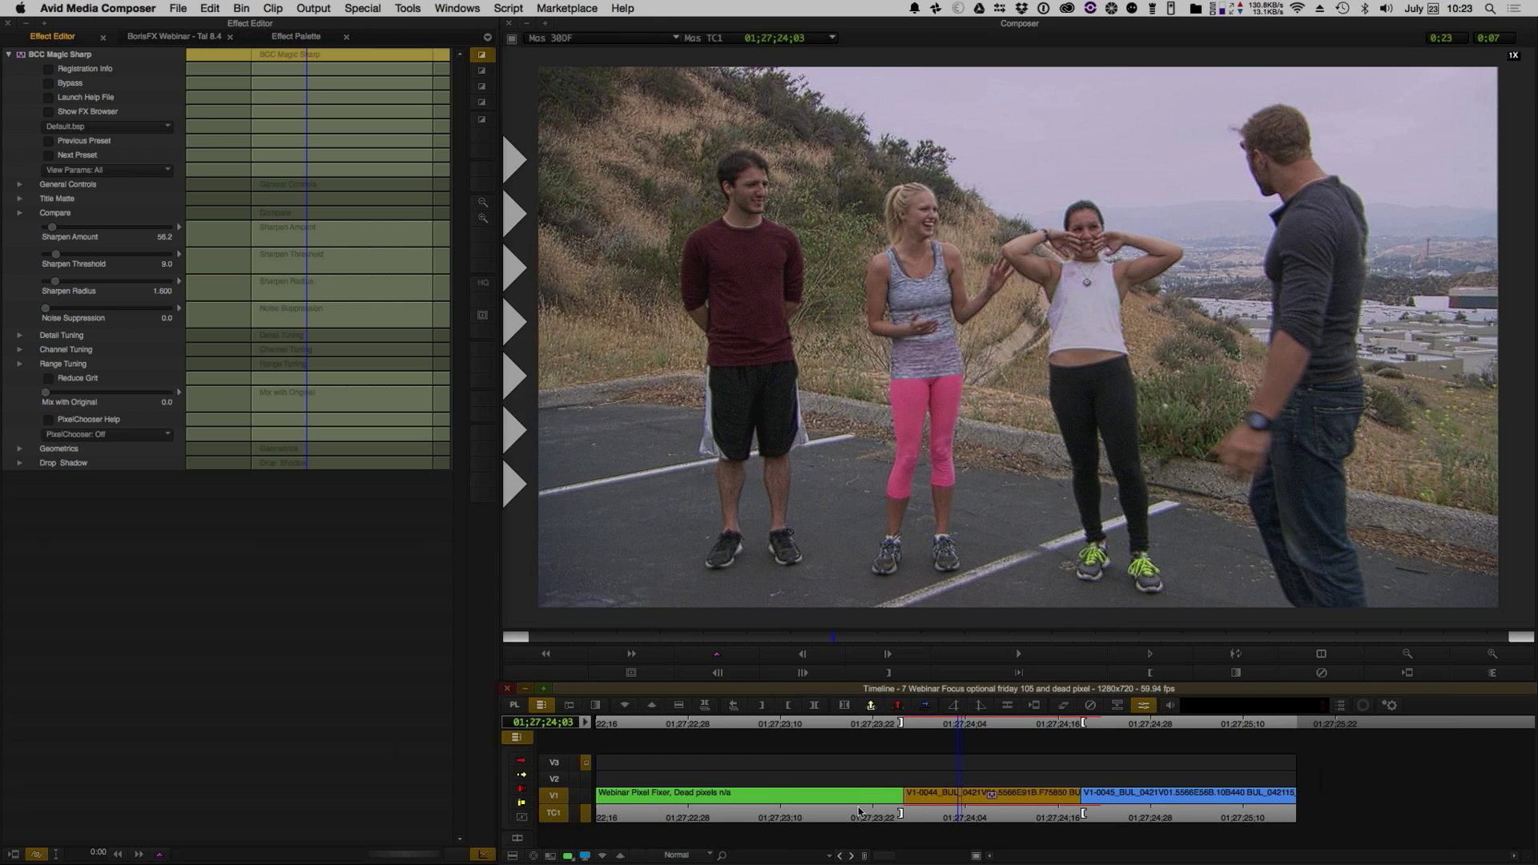
pyautogui.click(751, 805)
pyautogui.press('space')
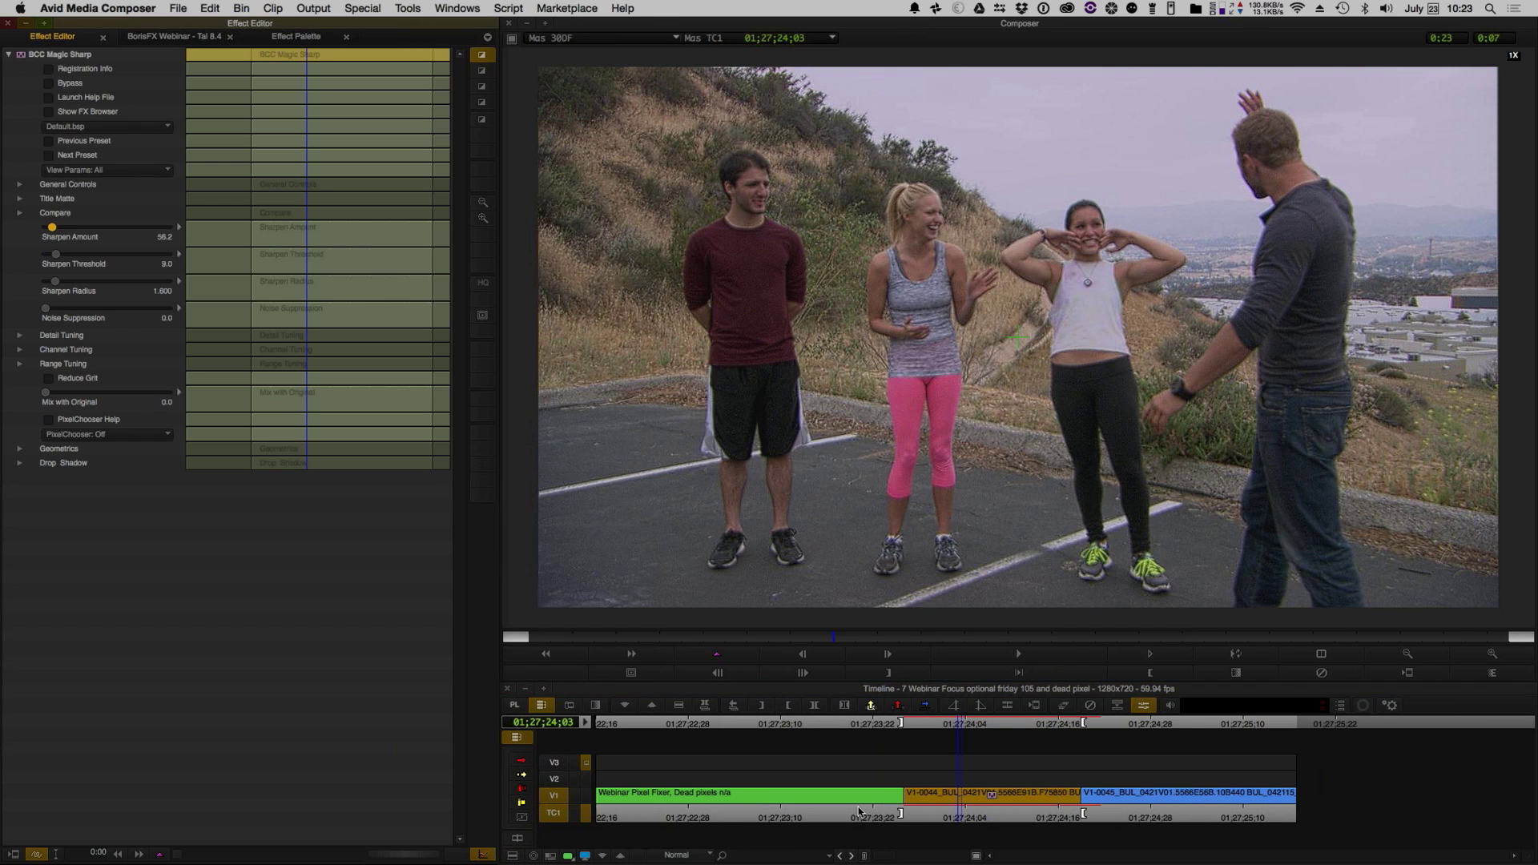
pyautogui.click(859, 811)
pyautogui.press('space')
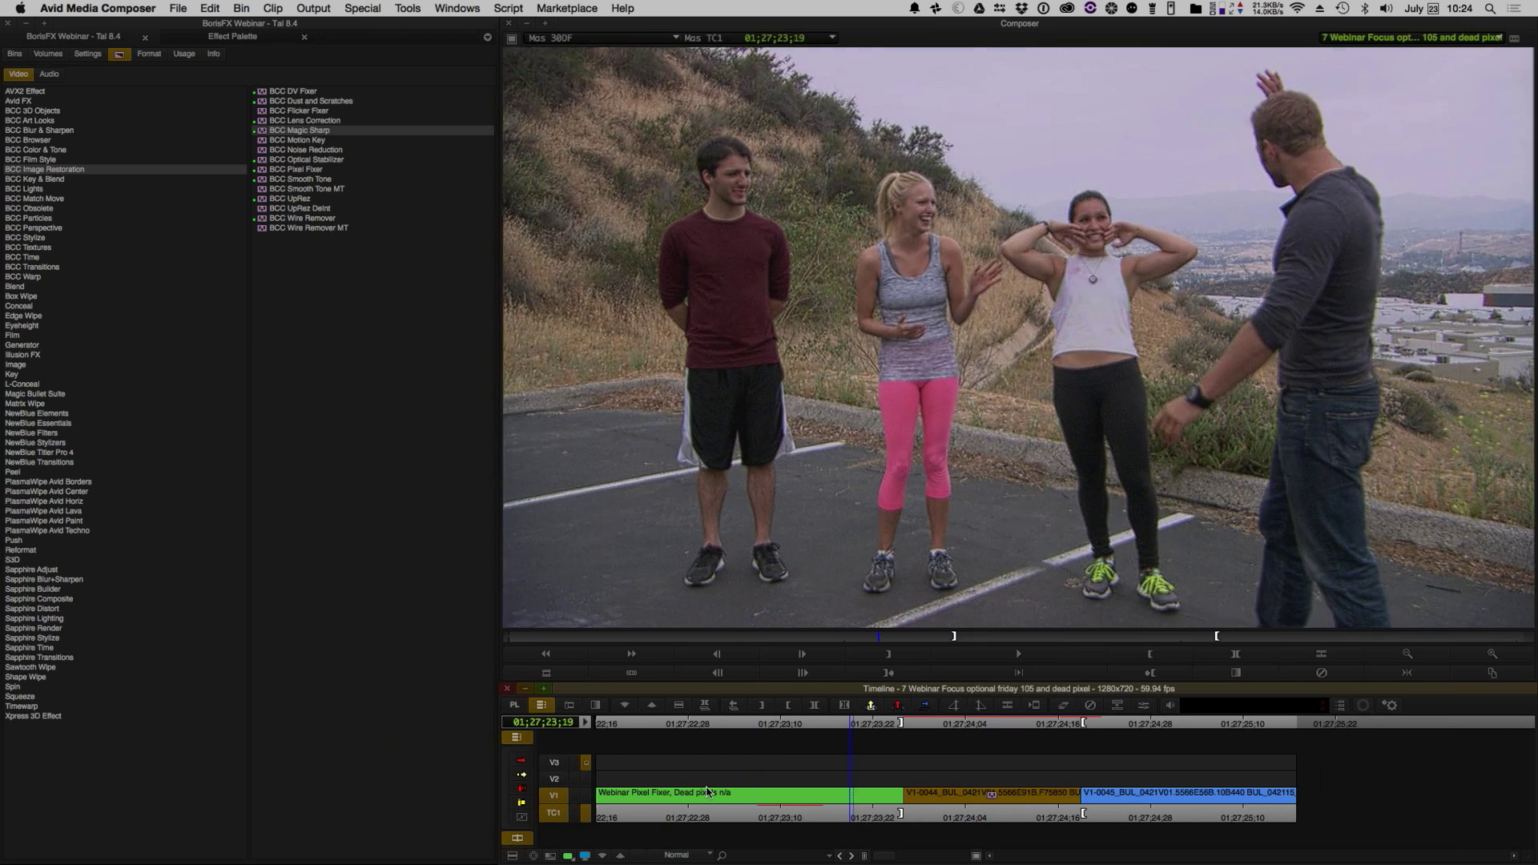
pyautogui.click(654, 786)
pyautogui.moveTo(627, 814); pyautogui.dragTo(588, 818)
pyautogui.press('space')
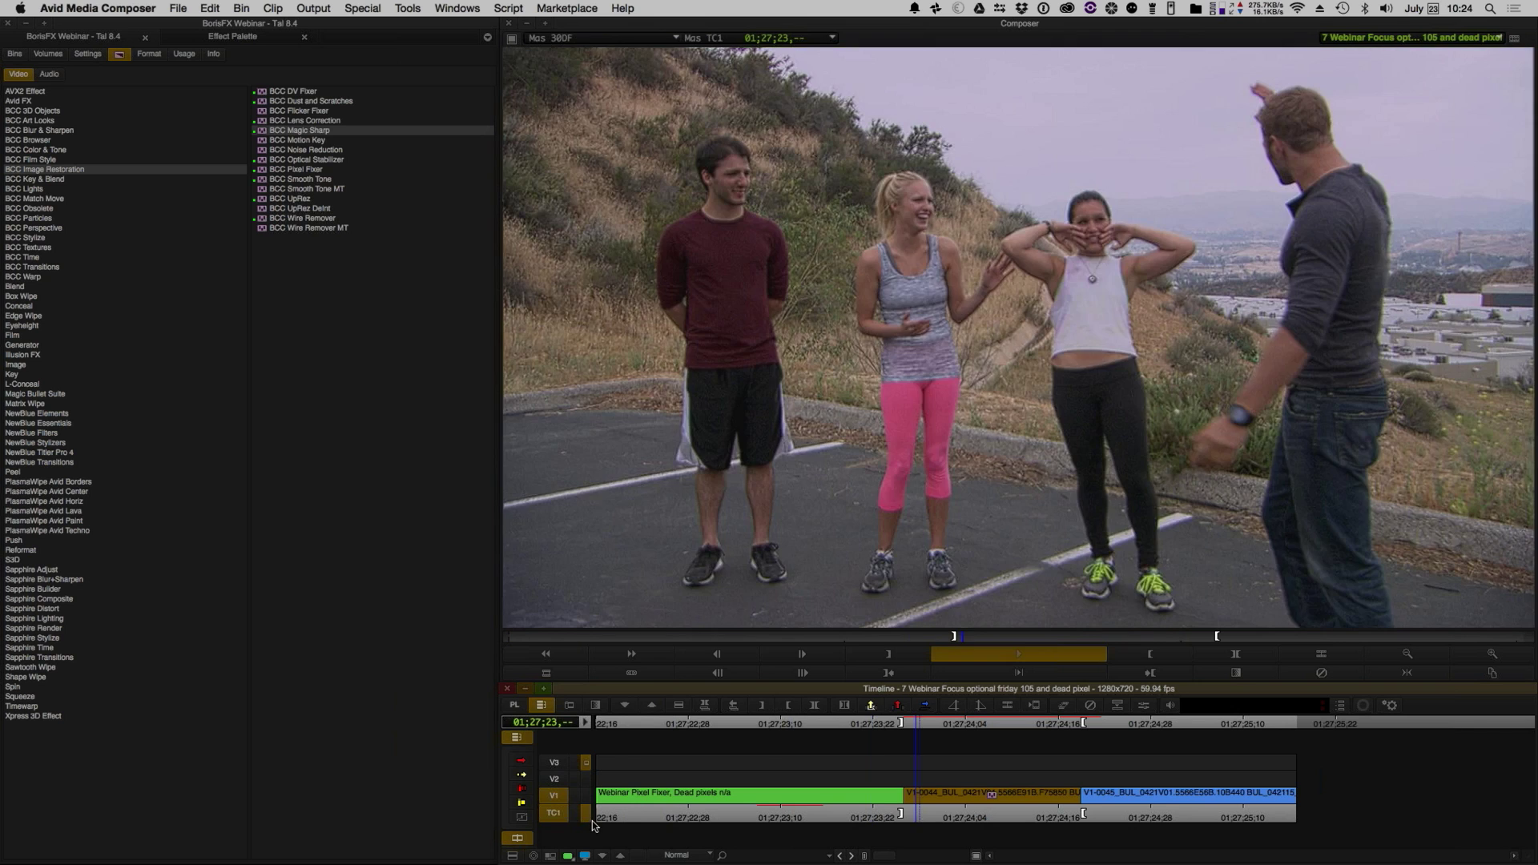
# - Apply BCC Pixel Fixer to the Webinar Pixel Fixer clip and show its parameters
pyautogui.click(672, 818)
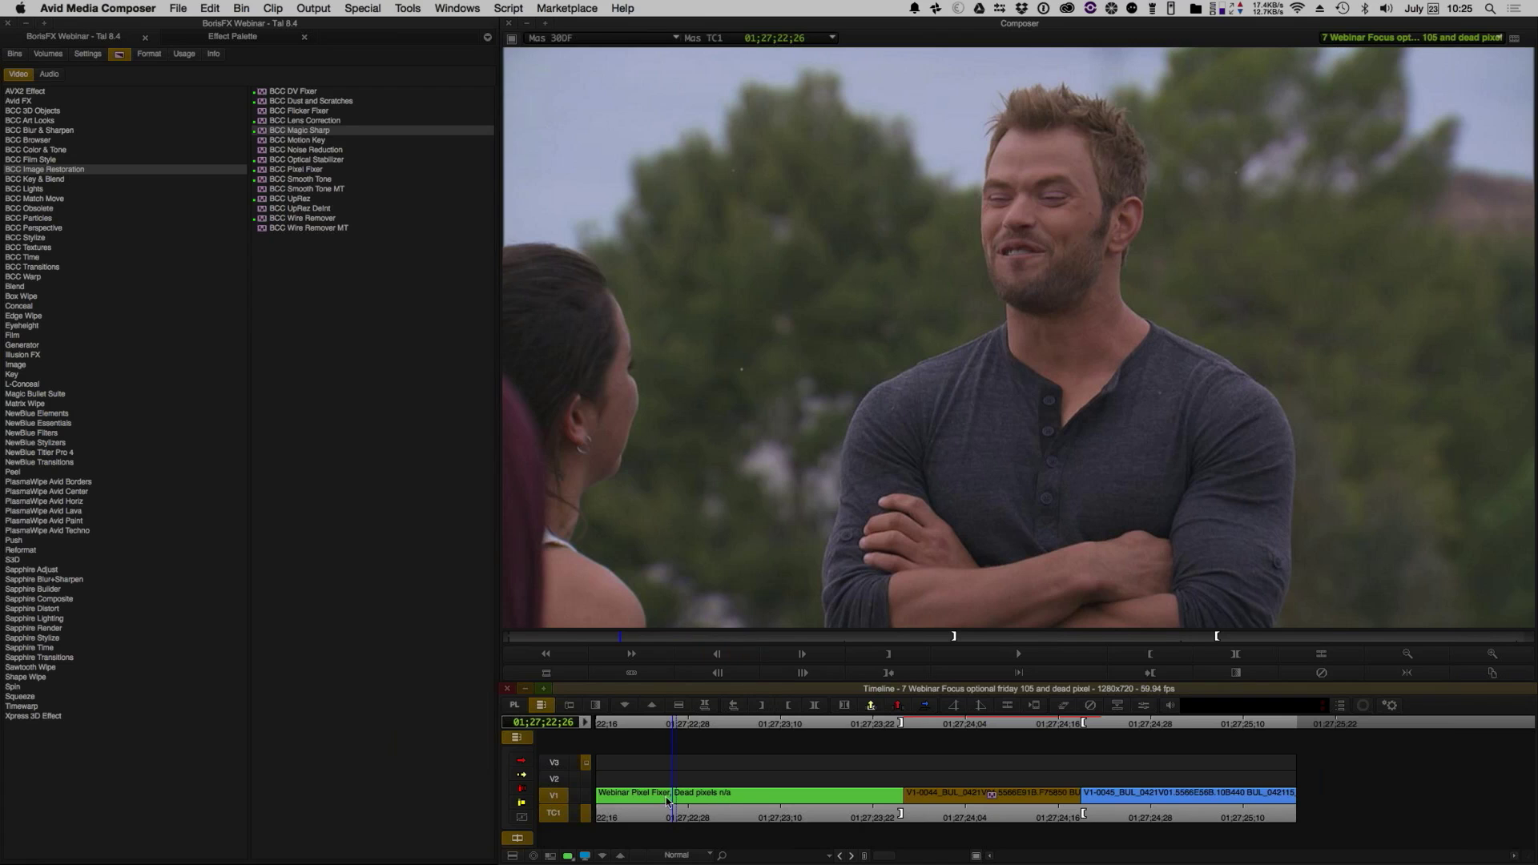
pyautogui.click(1144, 705)
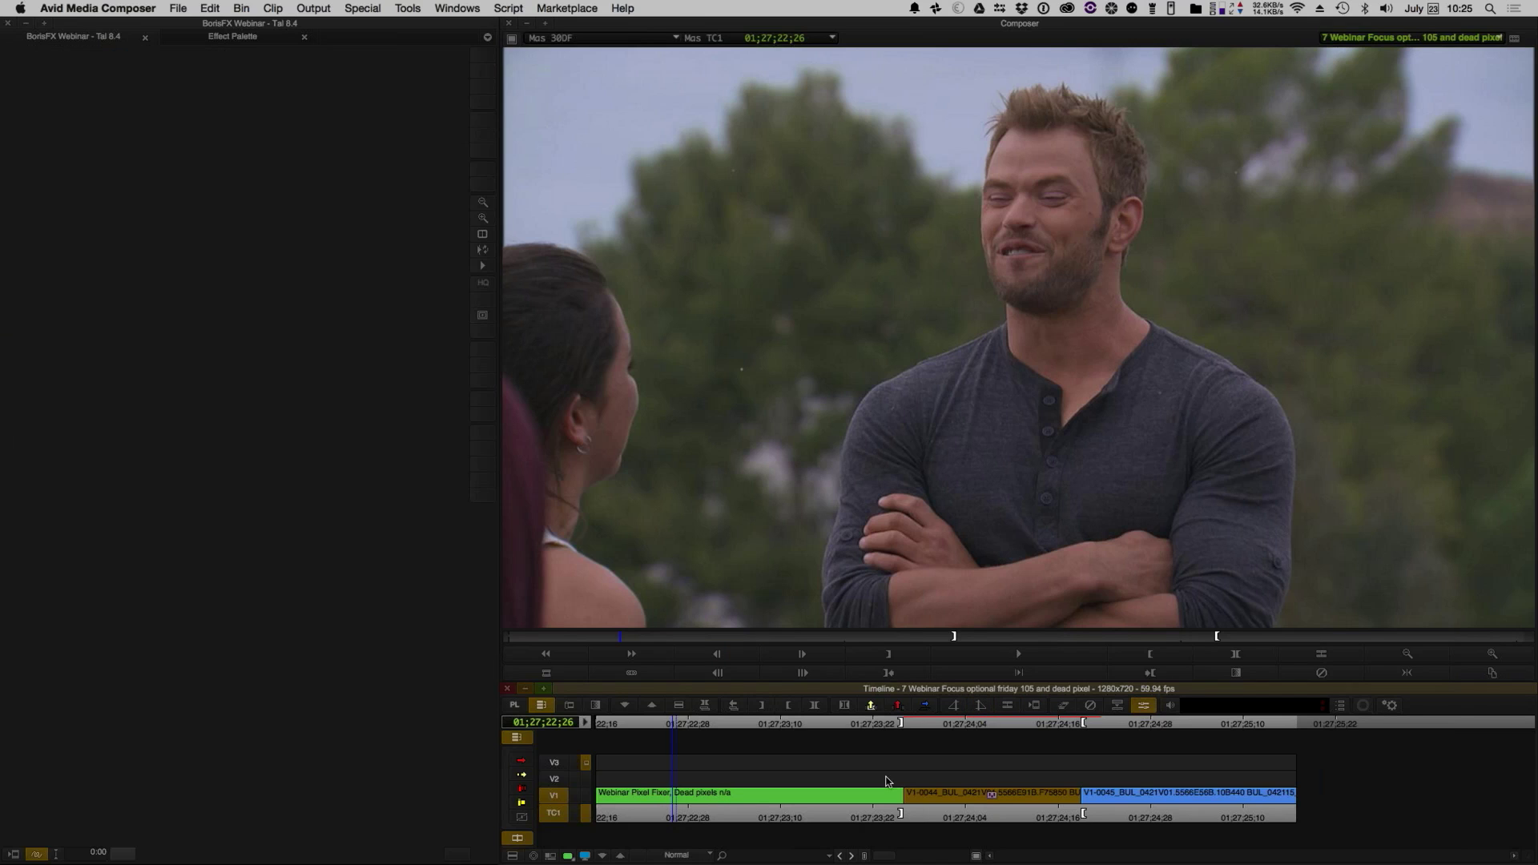
pyautogui.click(753, 799)
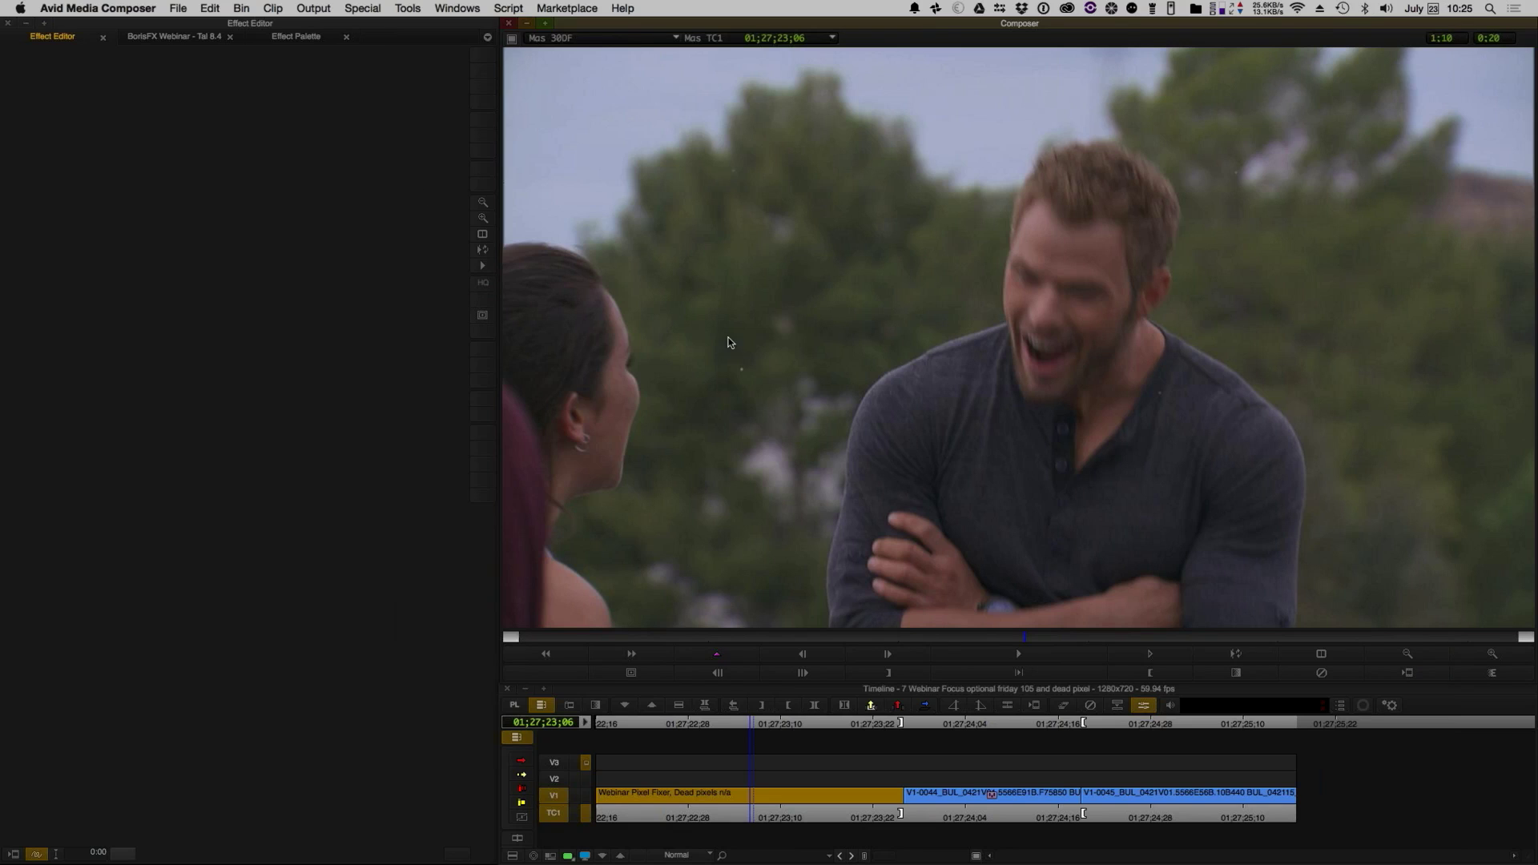
pyautogui.click(273, 37)
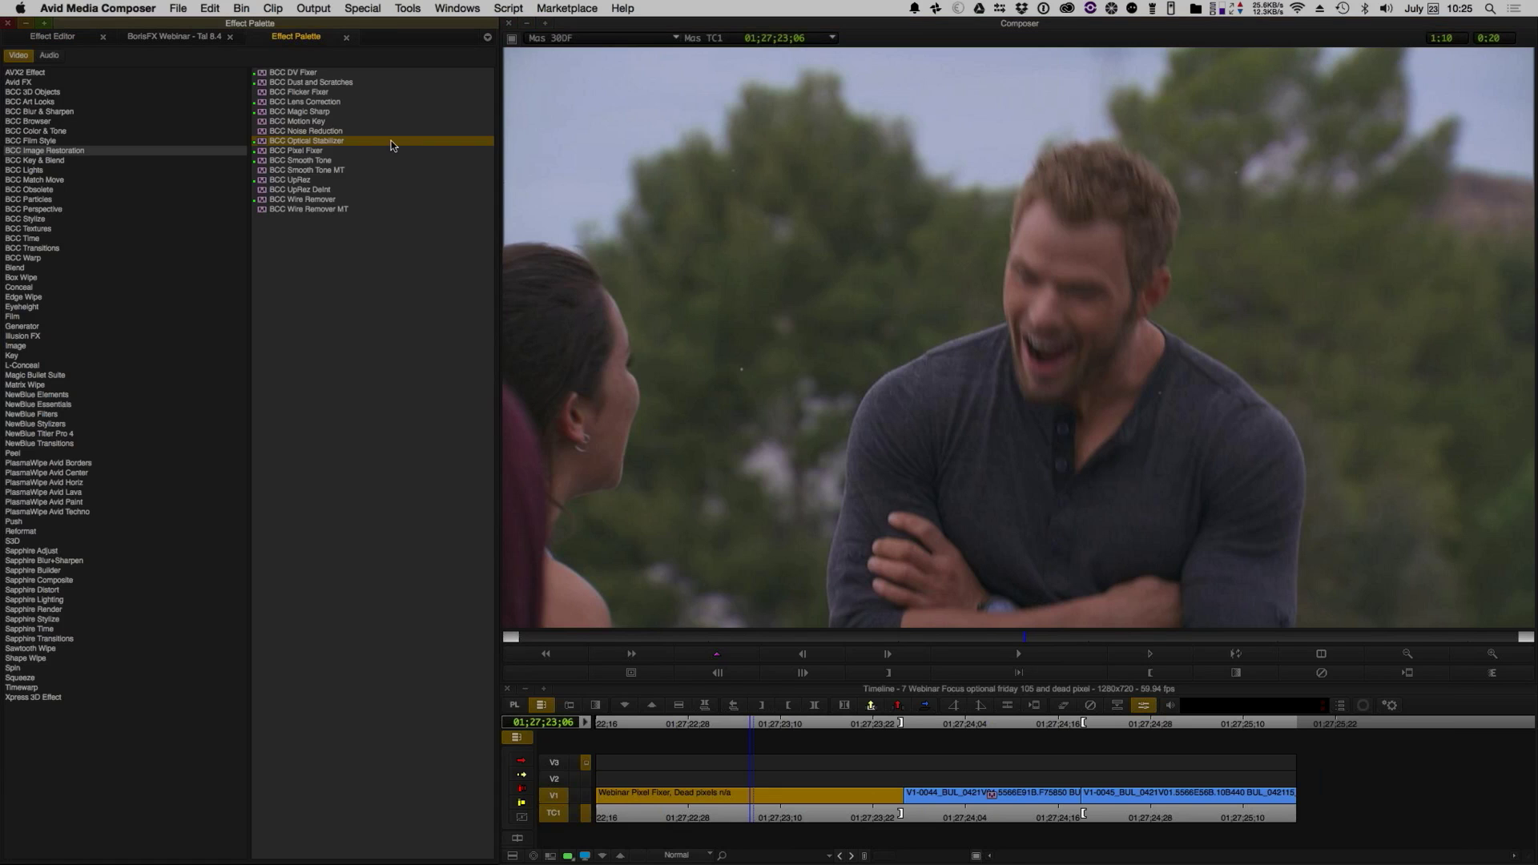
pyautogui.click(345, 152)
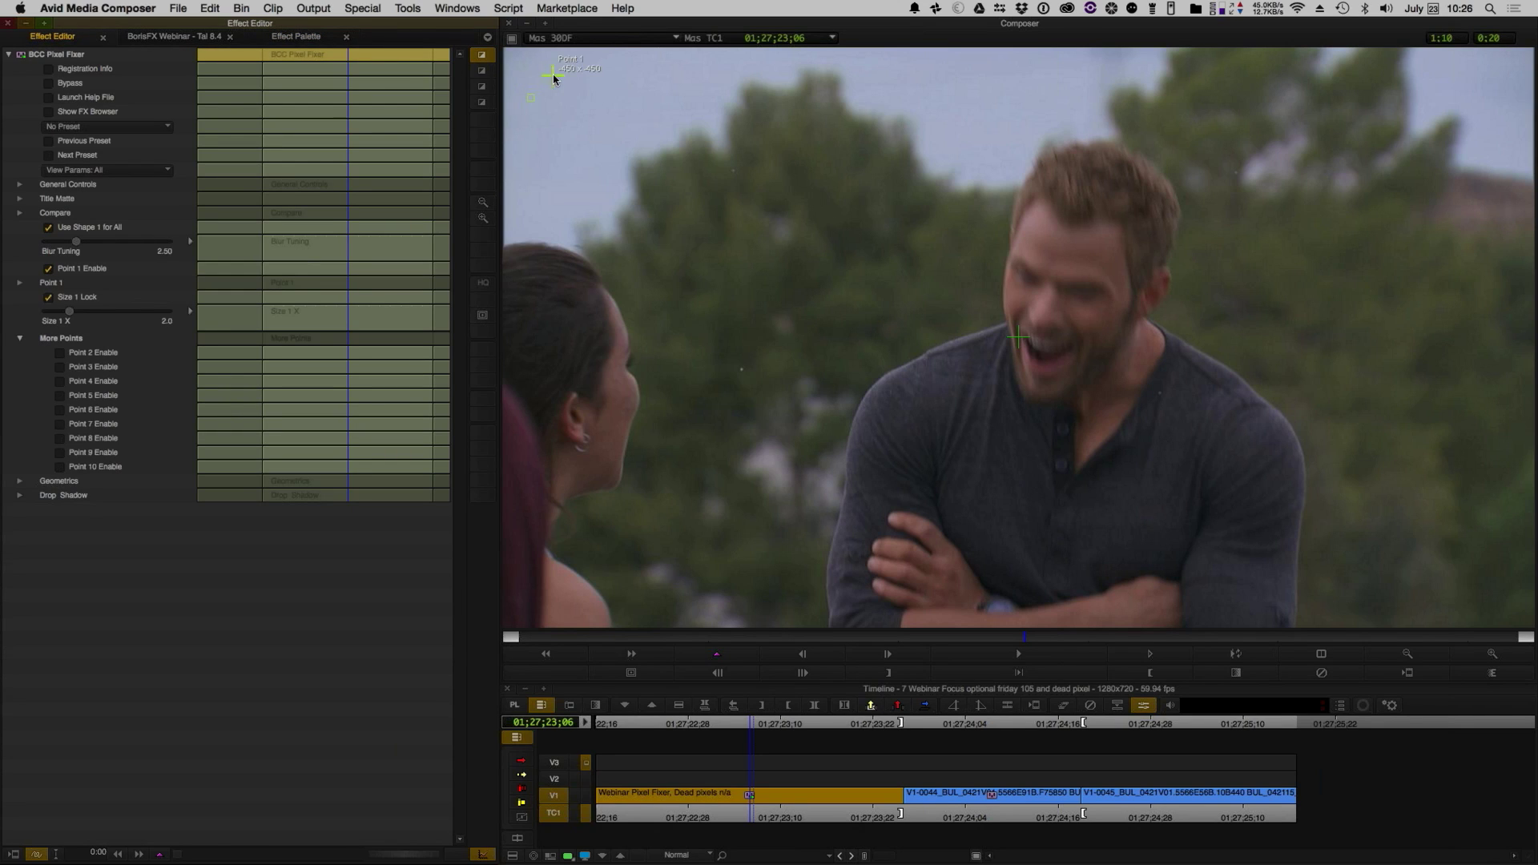
# - Move Pixel Fixer Point 1 onto the dead pixel in the trees beside the woman and check the clip outside effect mode
pyautogui.moveTo(553, 75); pyautogui.dragTo(734, 334)
pyautogui.moveTo(759, 394); pyautogui.dragTo(742, 369)
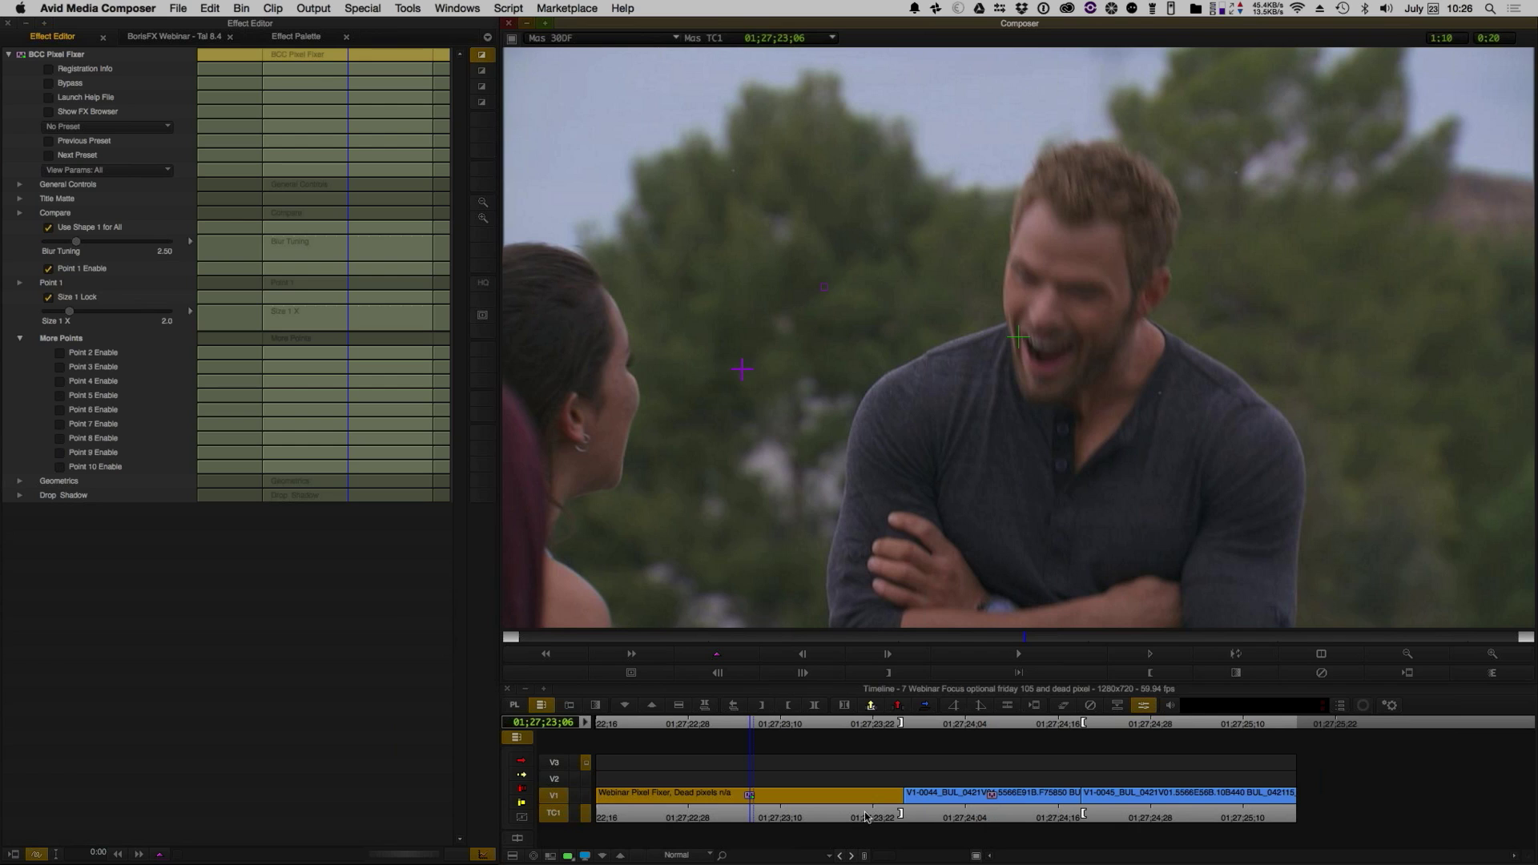
pyautogui.click(1152, 705)
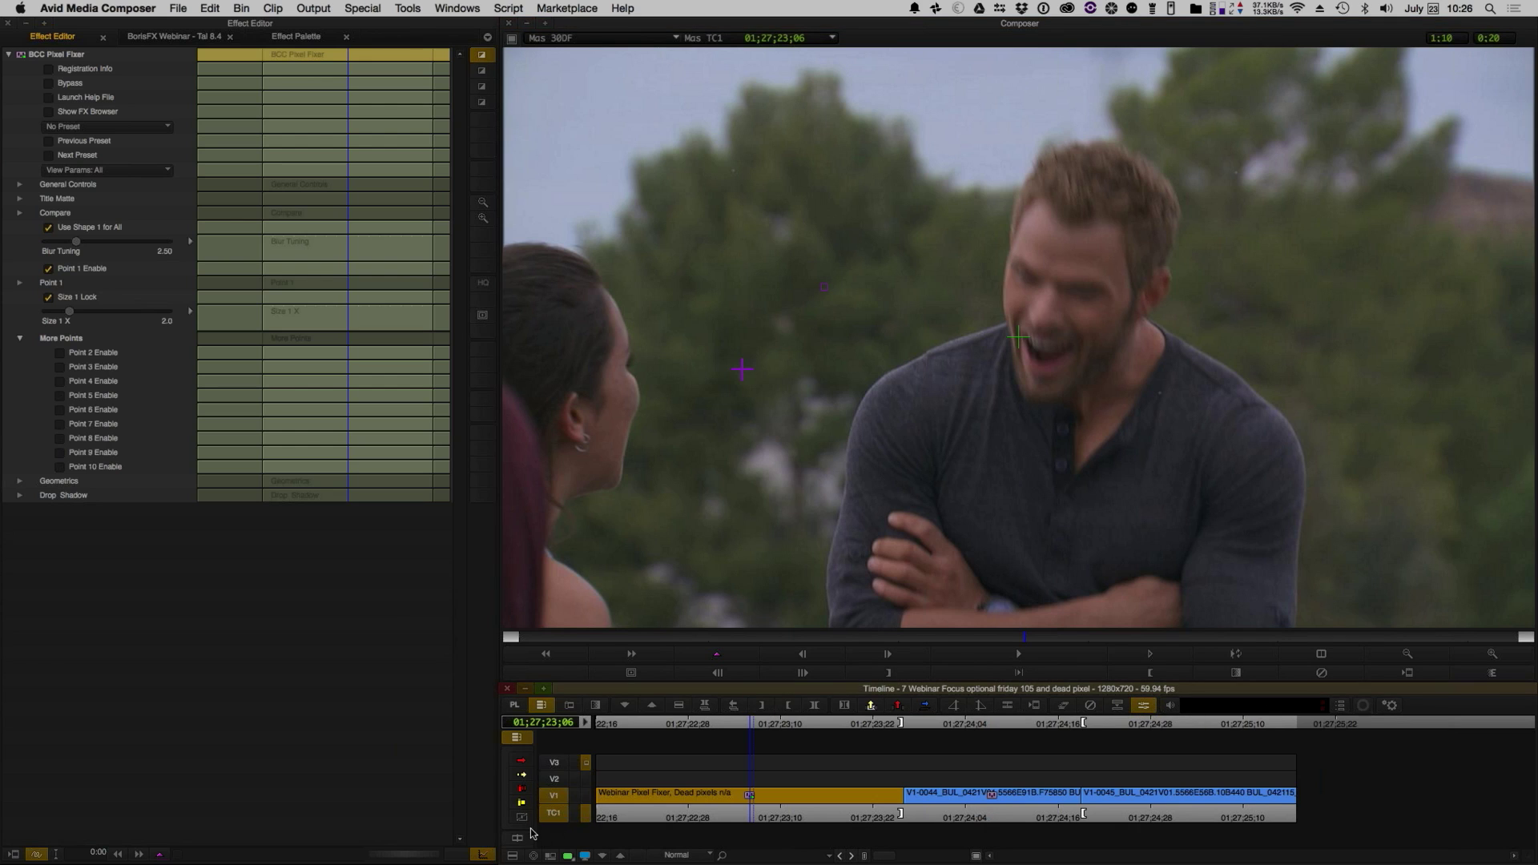
pyautogui.click(760, 815)
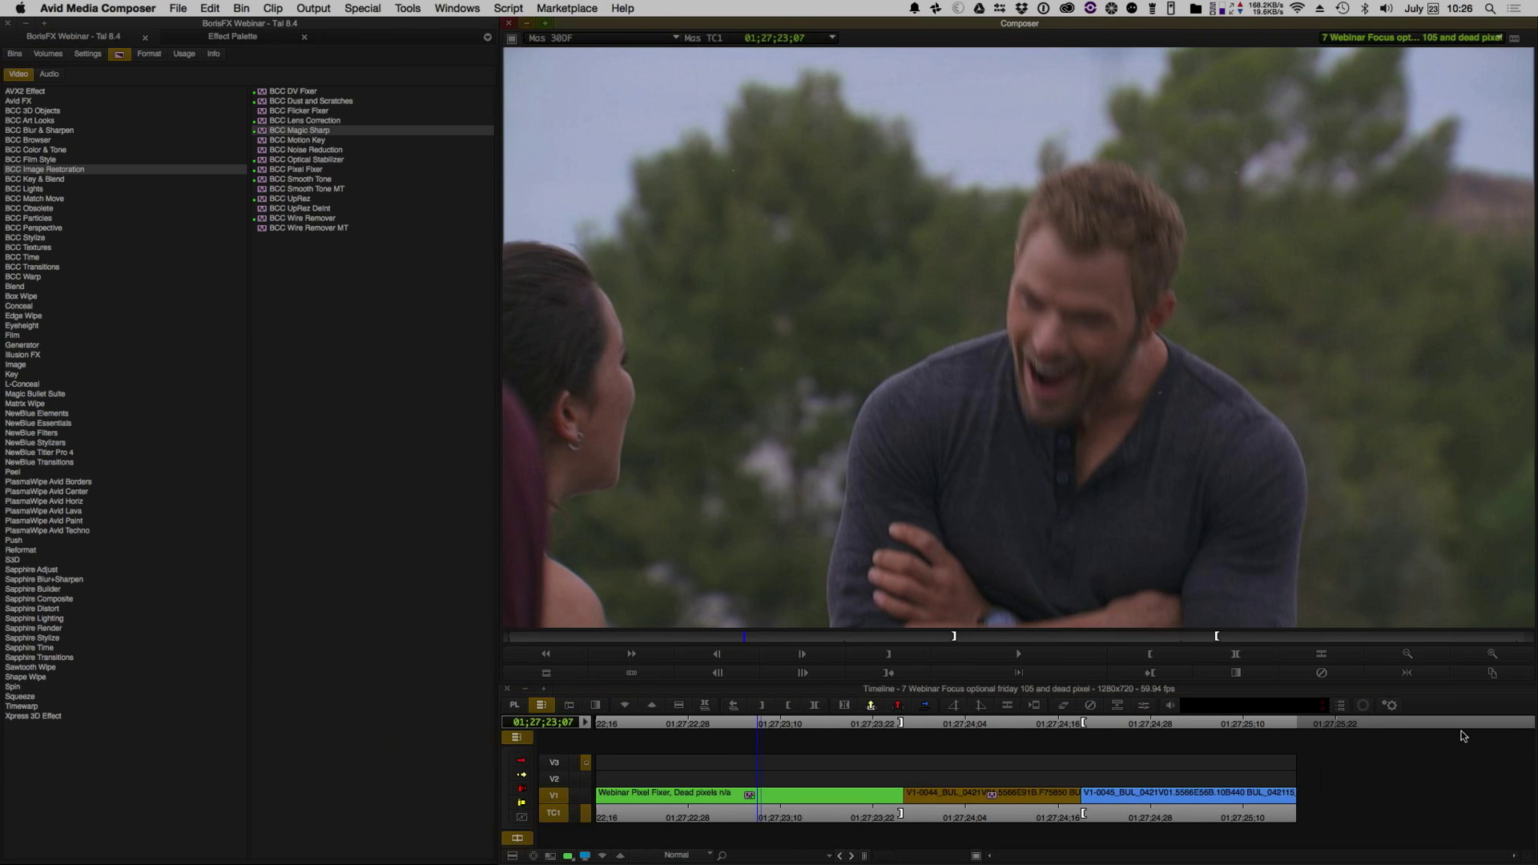
# - Refine Point 1 at 2X enlargement to about -269 x 54 on the dead pixel and review the repaired frame
pyautogui.click(1494, 654)
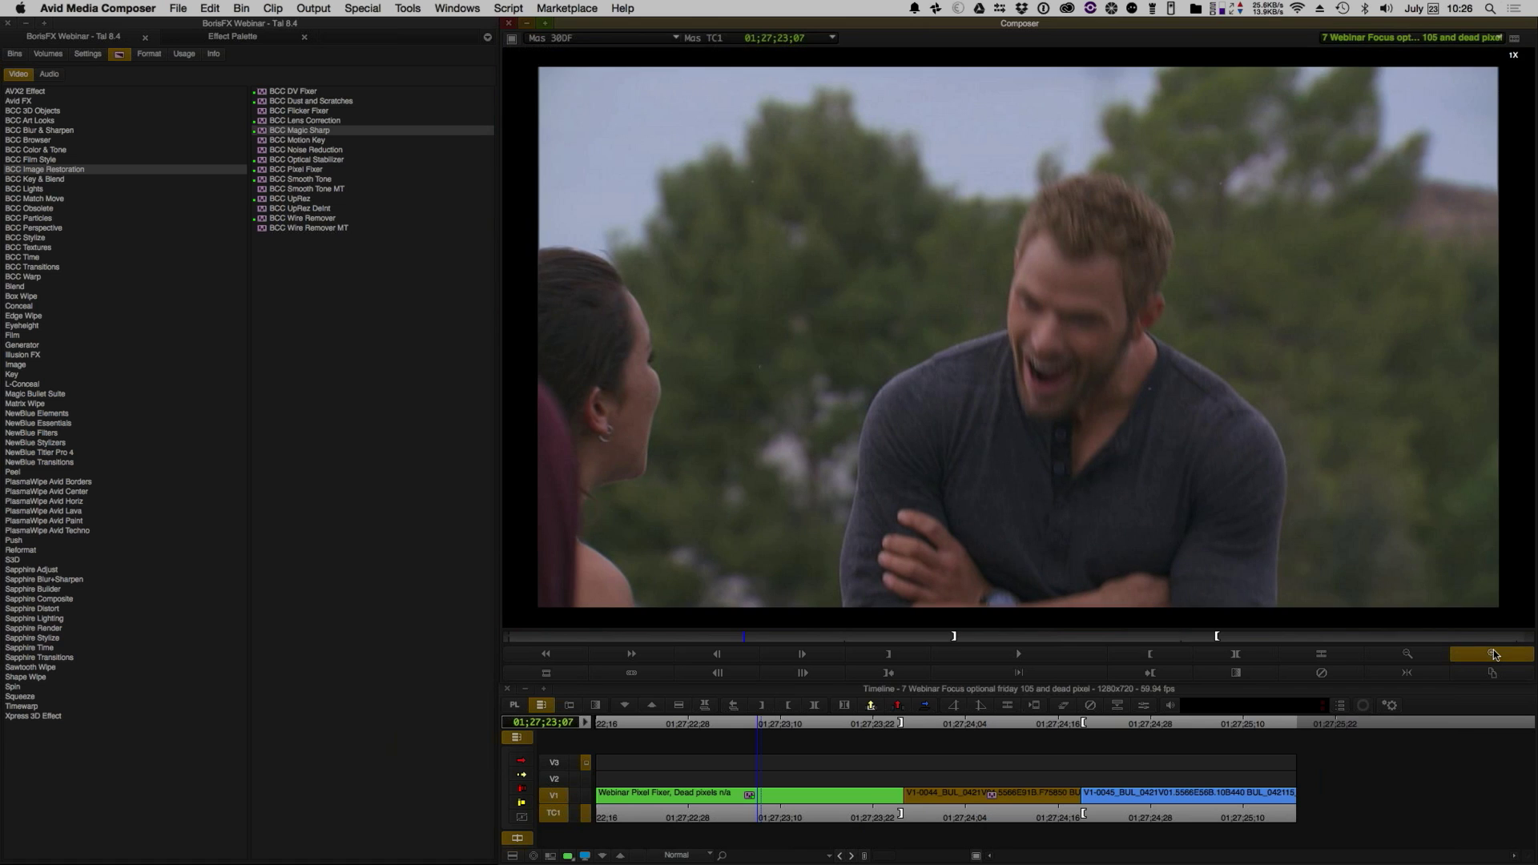
pyautogui.click(1494, 654)
pyautogui.moveTo(952, 313); pyautogui.dragTo(1090, 304)
pyautogui.click(1128, 714)
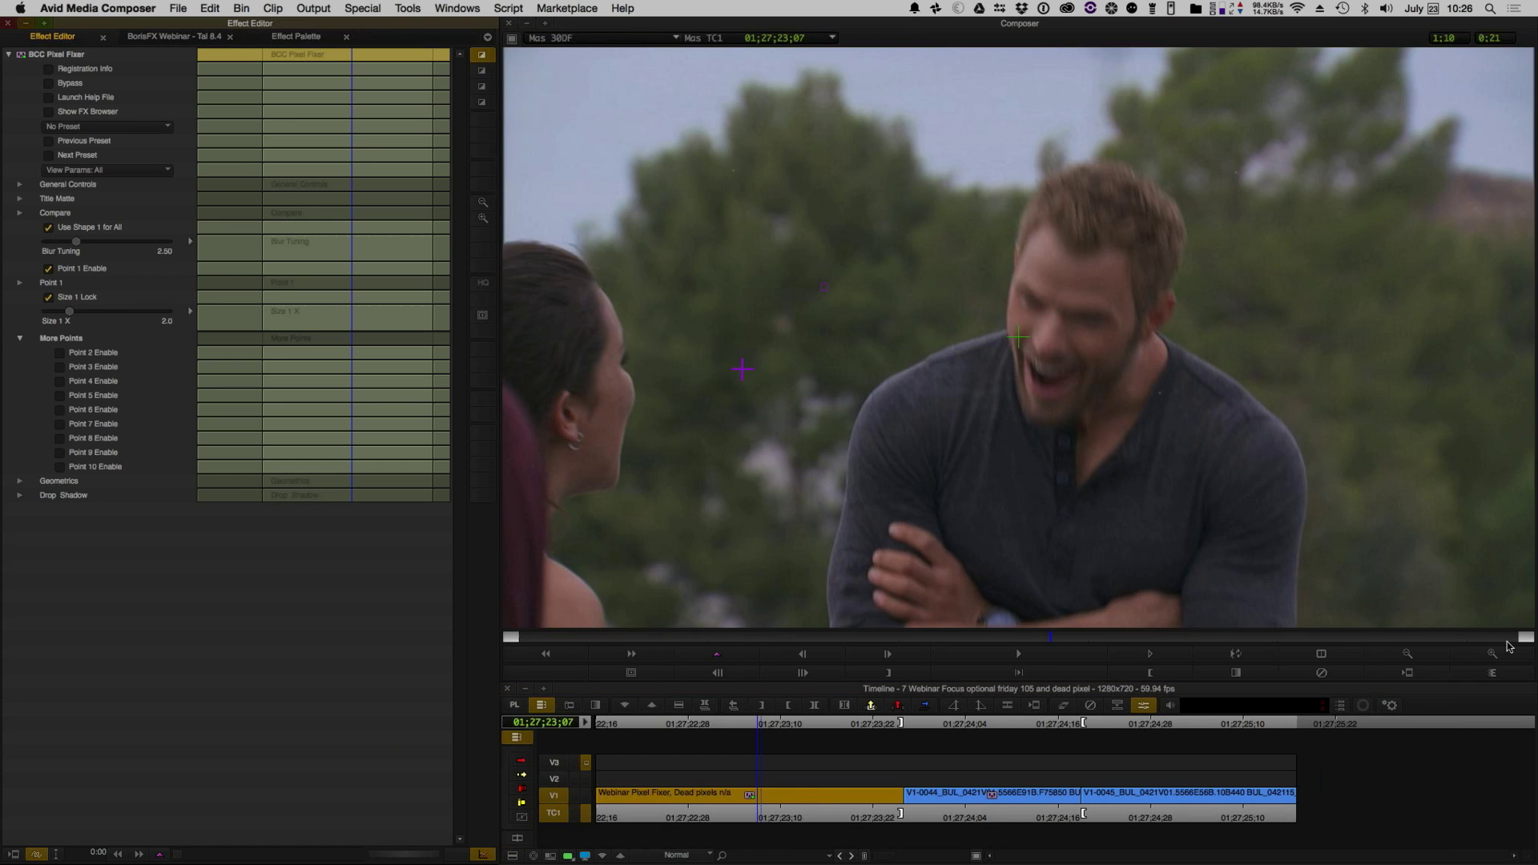
pyautogui.click(1502, 654)
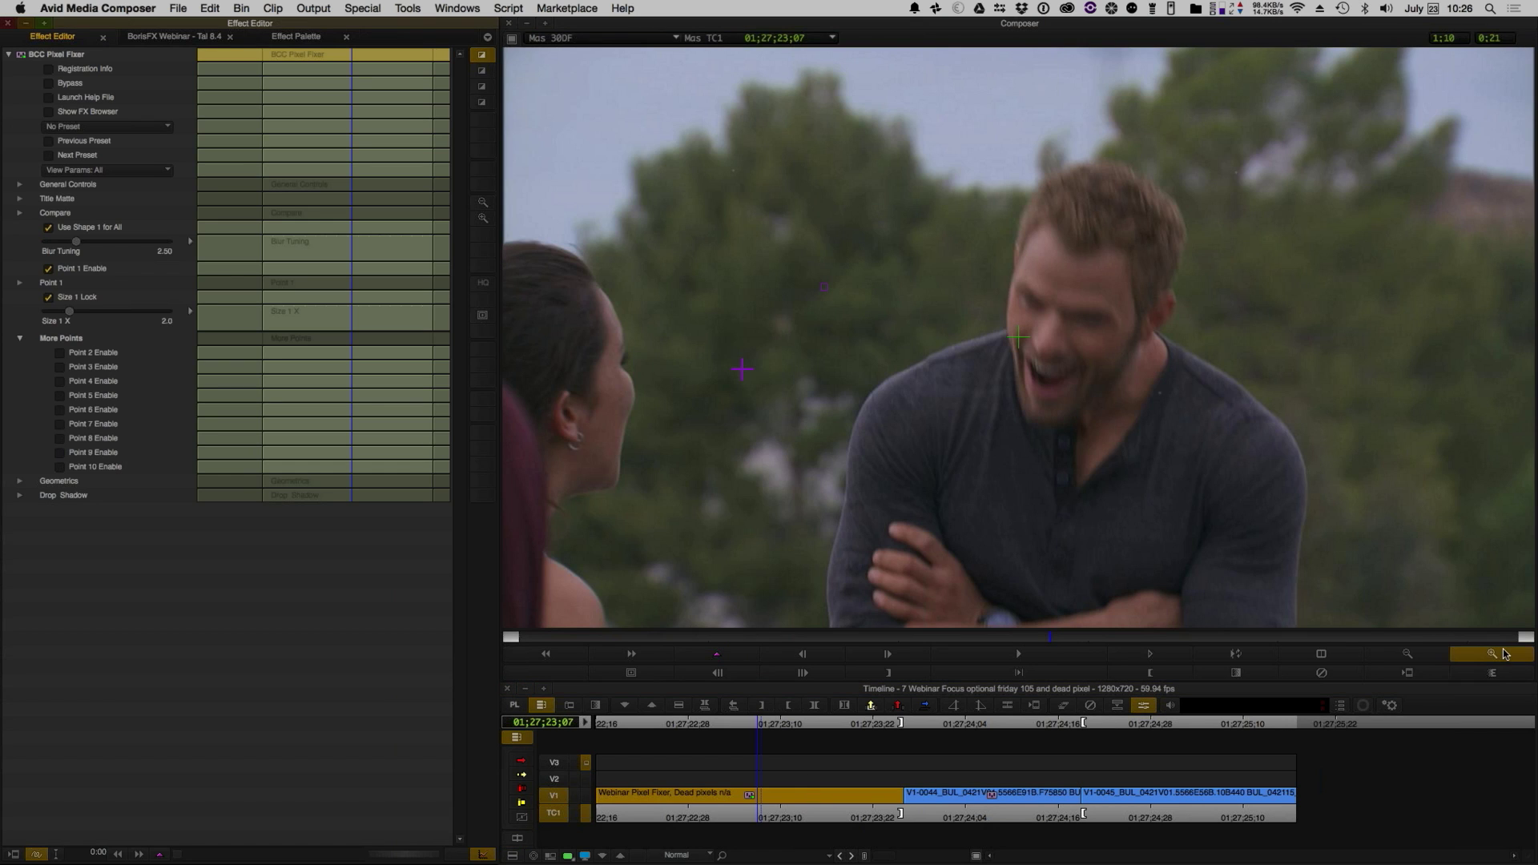
pyautogui.click(1504, 654)
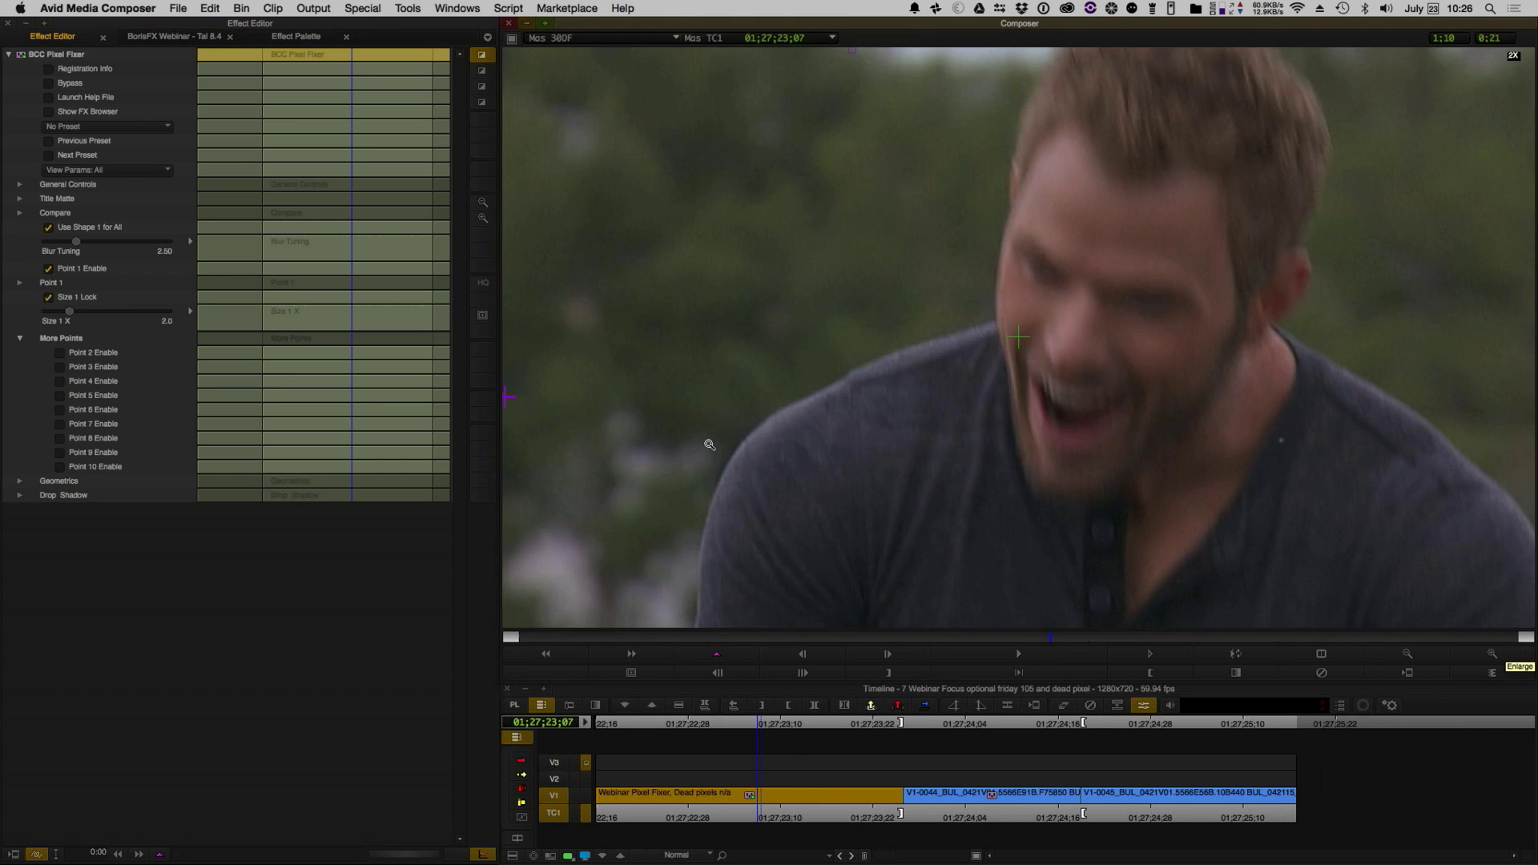
pyautogui.moveTo(920, 405); pyautogui.dragTo(954, 408)
pyautogui.moveTo(769, 416); pyautogui.dragTo(767, 414)
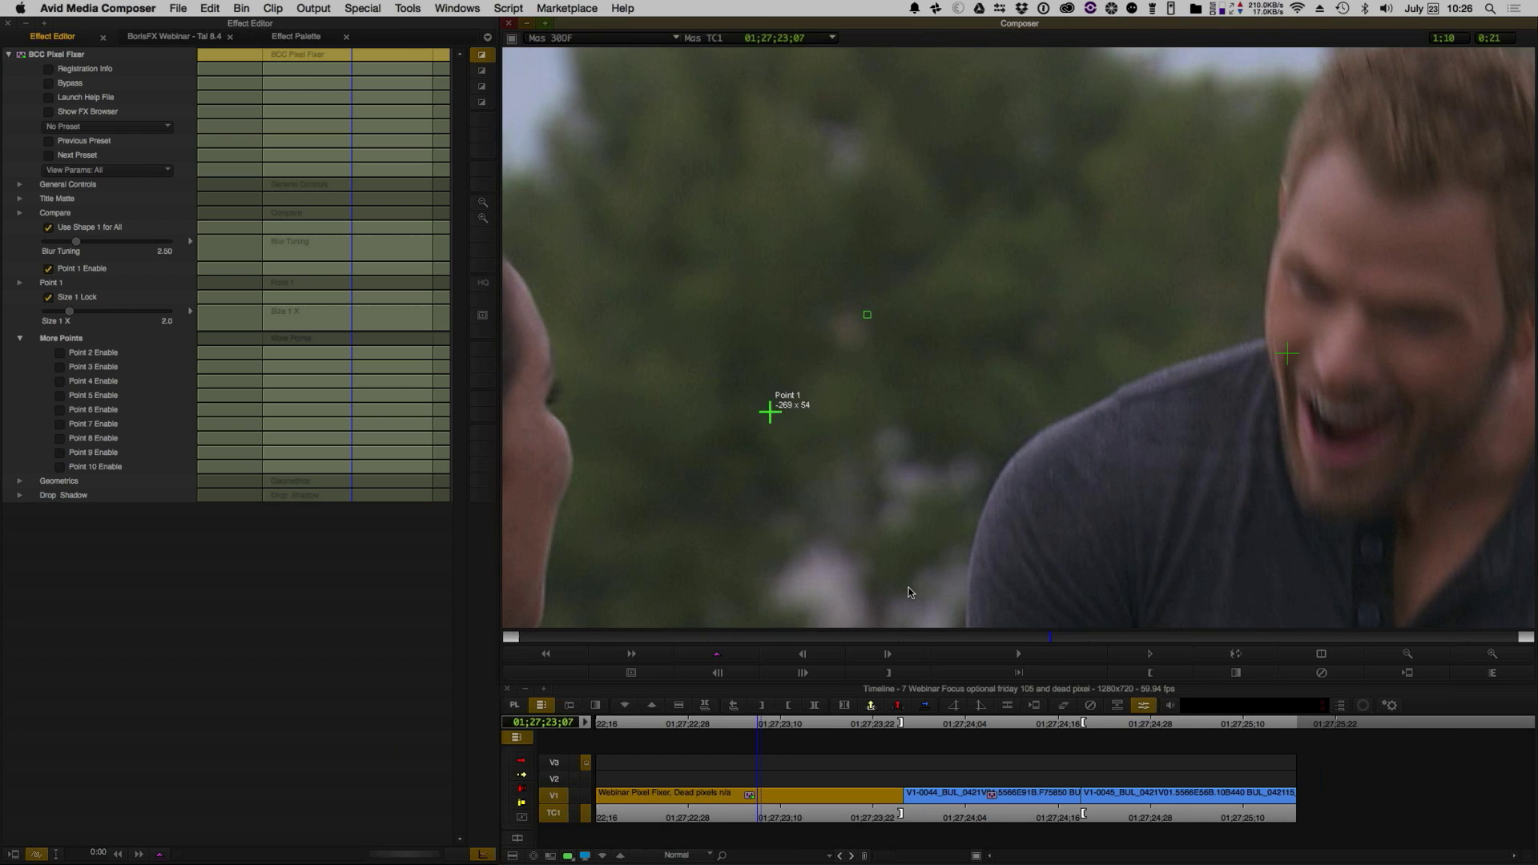
pyautogui.click(759, 812)
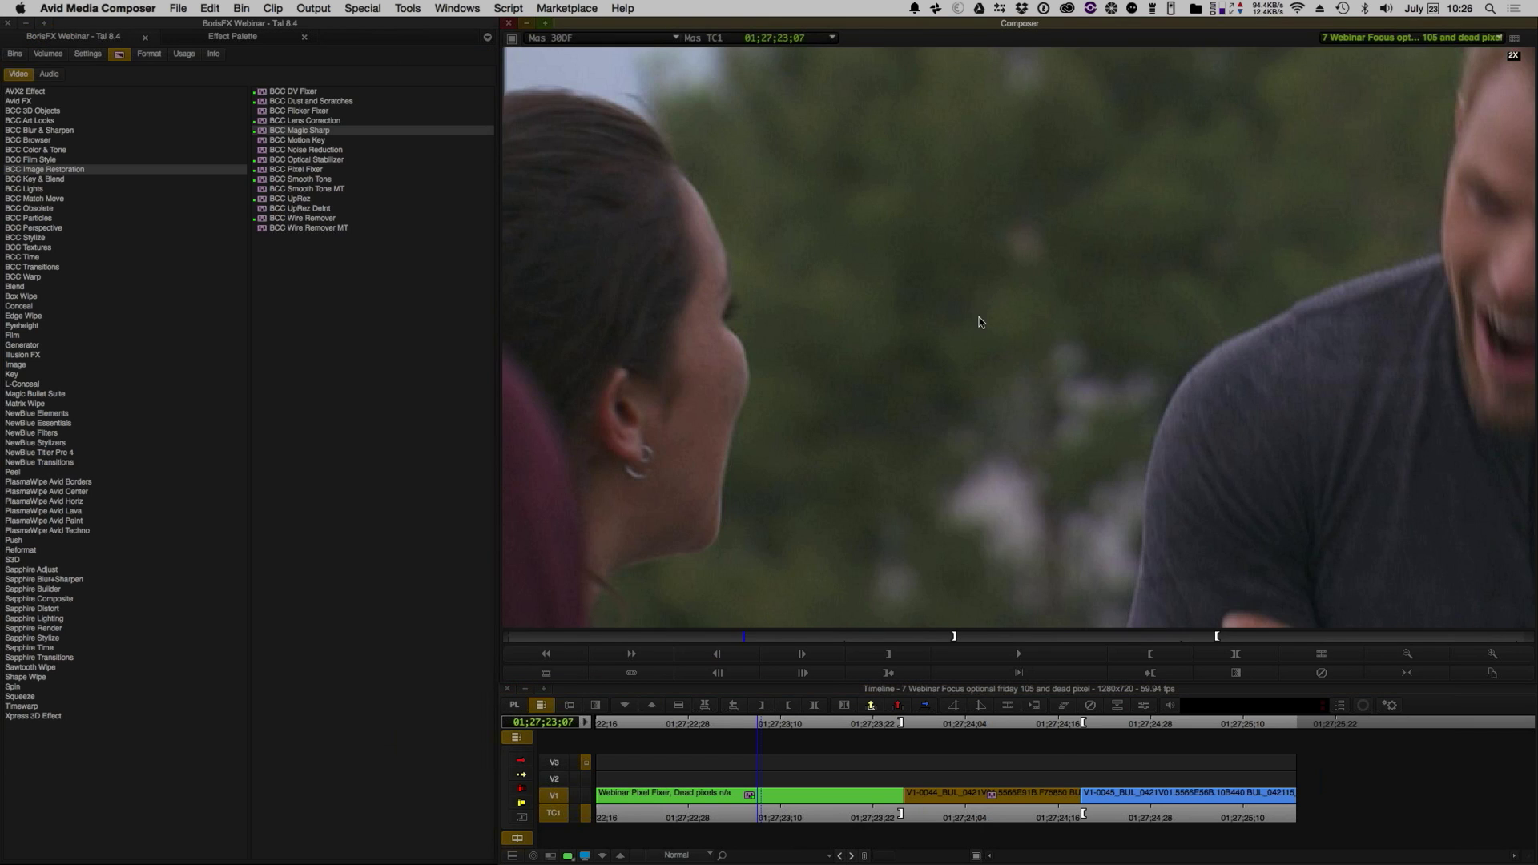
pyautogui.click(1406, 655)
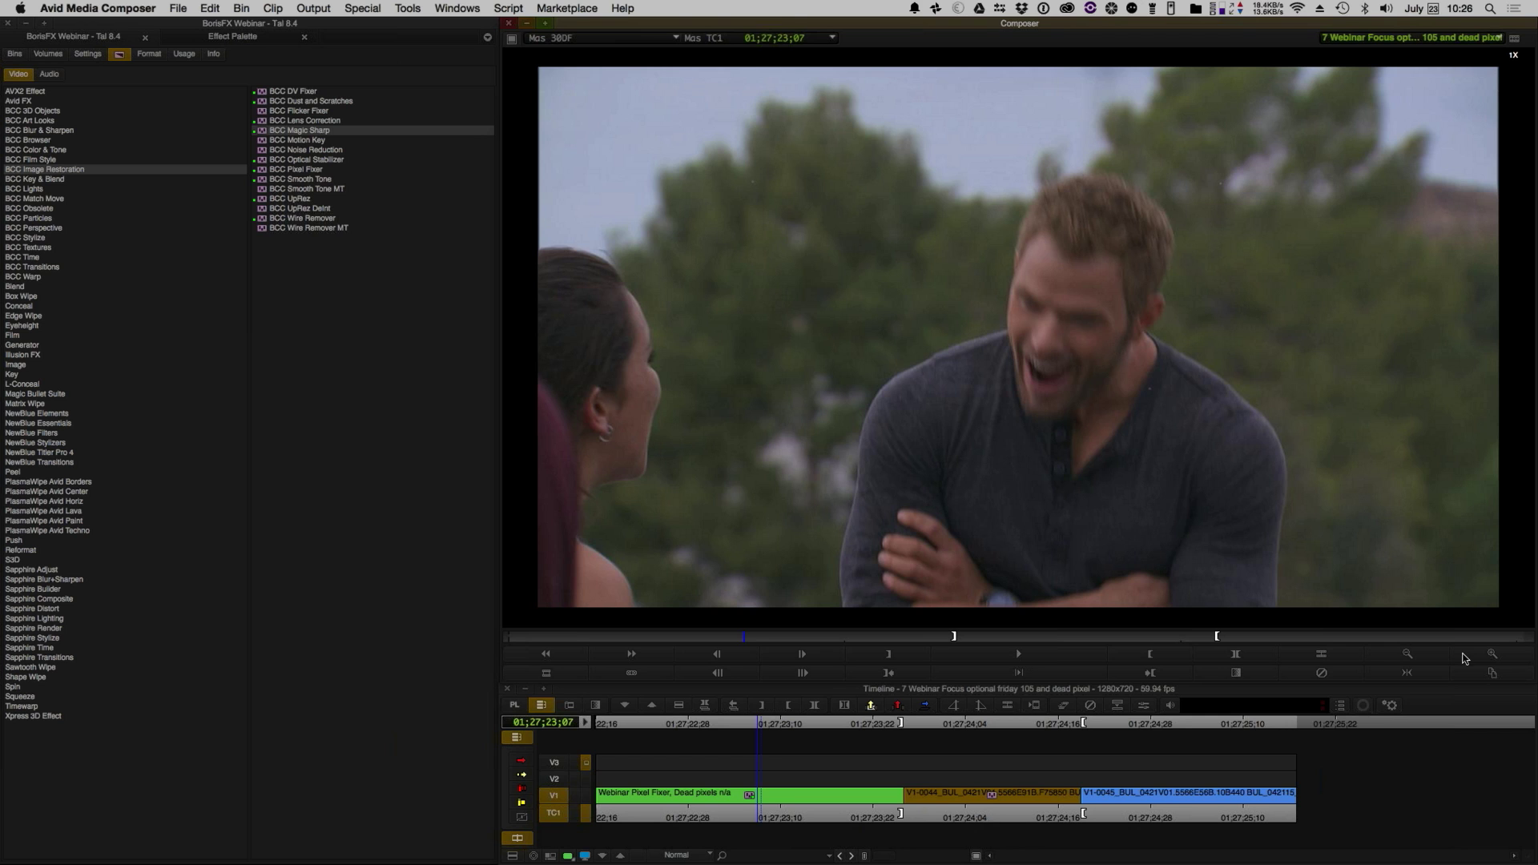
# - Enable Points 2, 3 and 4 of the Pixel Fixer effect
pyautogui.click(1141, 704)
pyautogui.click(1422, 657)
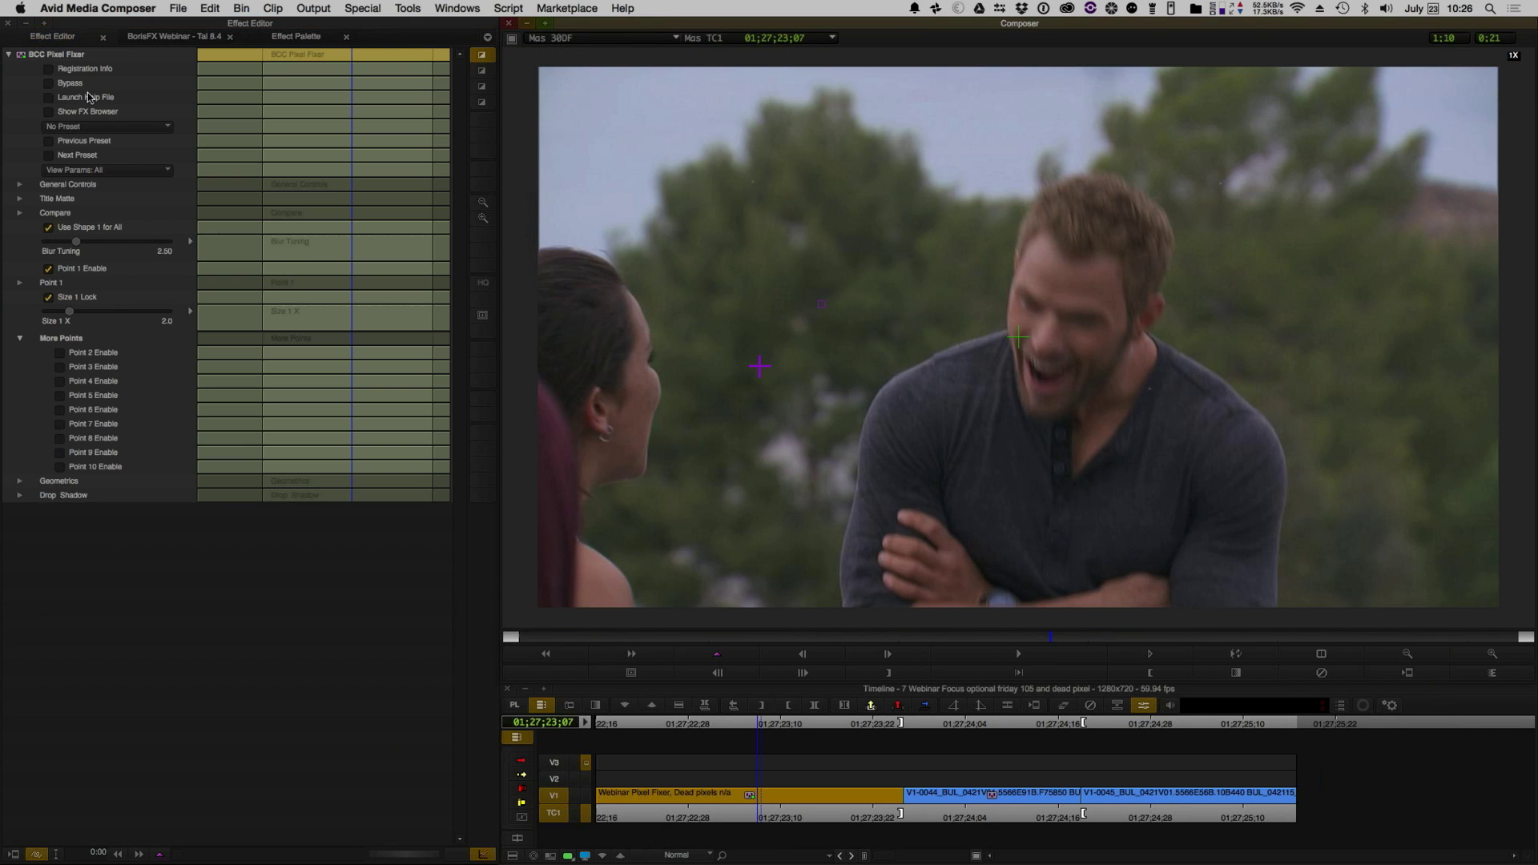
pyautogui.click(770, 366)
pyautogui.click(760, 368)
pyautogui.click(60, 353)
pyautogui.click(60, 381)
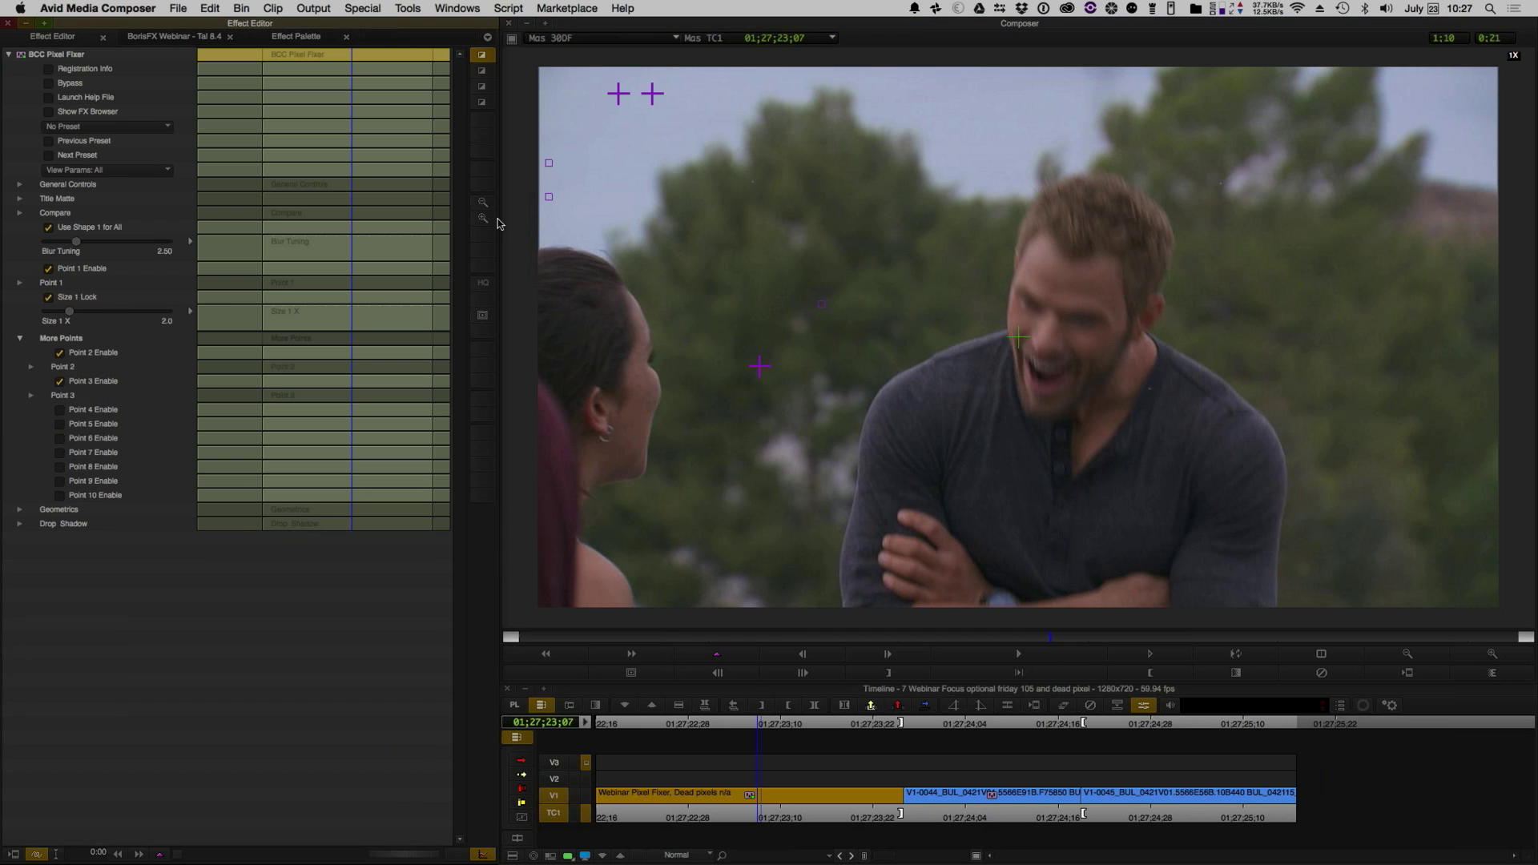
pyautogui.click(59, 410)
# - Place Point 4 at about 255 x -278, Point 3 at about -272 x -278 and Point 2 at about 140 x 106
pyautogui.click(687, 97)
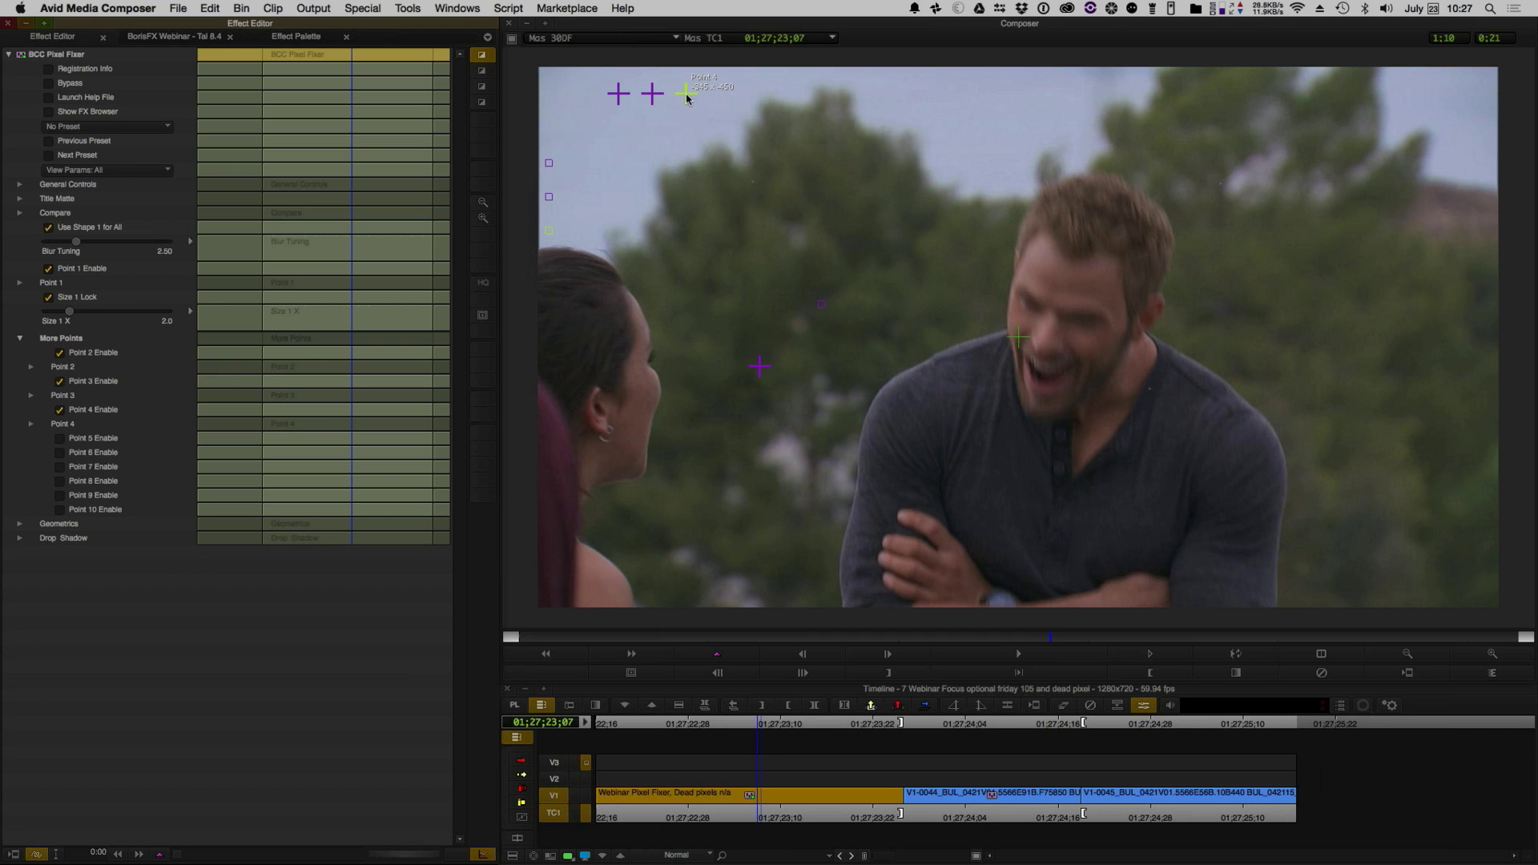
pyautogui.moveTo(687, 97); pyautogui.dragTo(1224, 189)
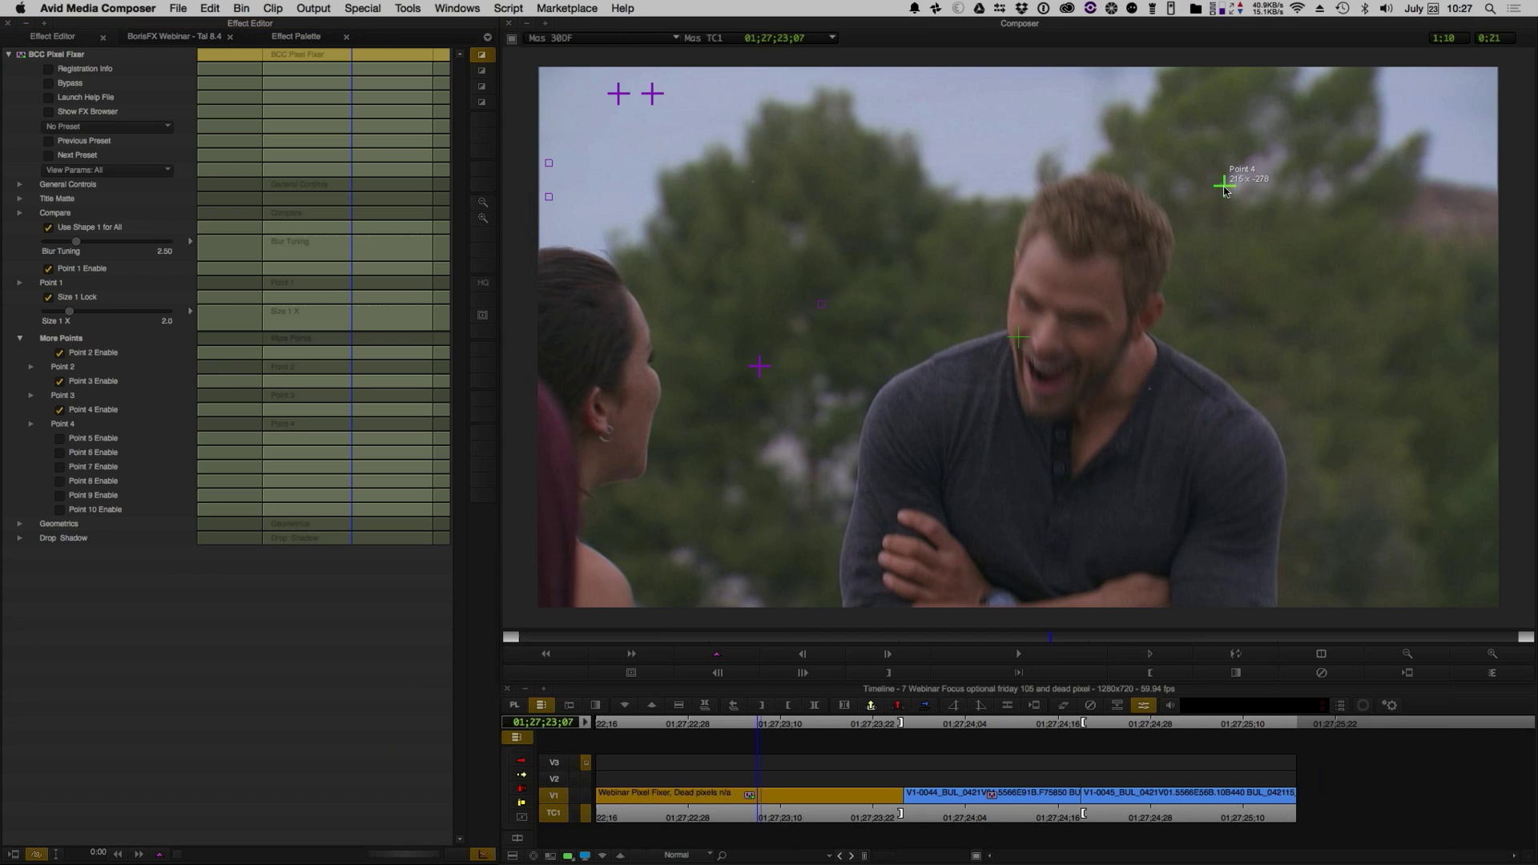
pyautogui.moveTo(654, 95); pyautogui.dragTo(760, 197)
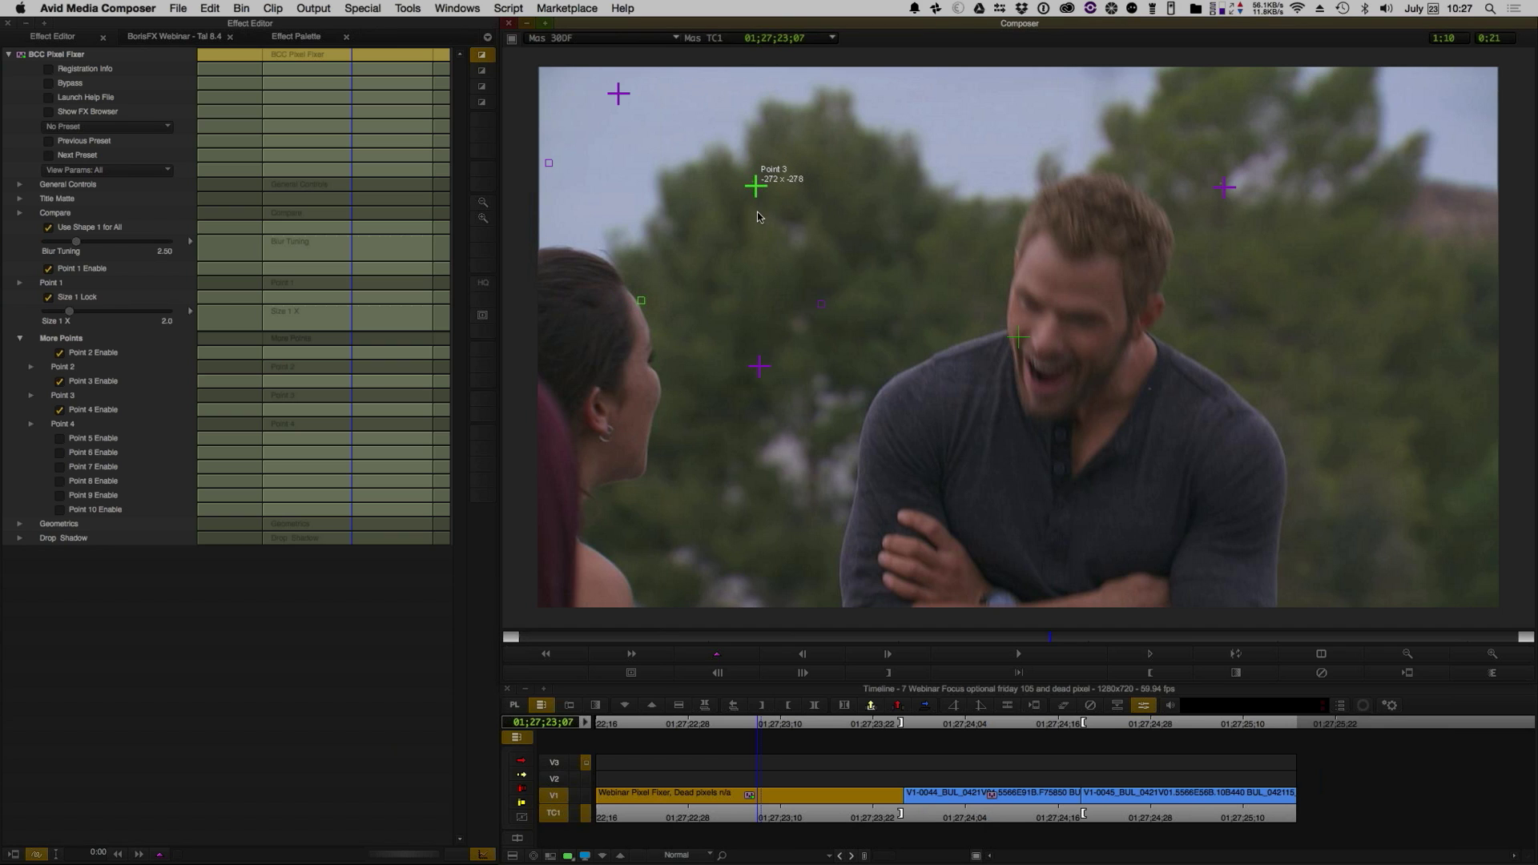
pyautogui.moveTo(608, 89); pyautogui.dragTo(945, 259)
pyautogui.moveTo(1094, 332); pyautogui.dragTo(1152, 393)
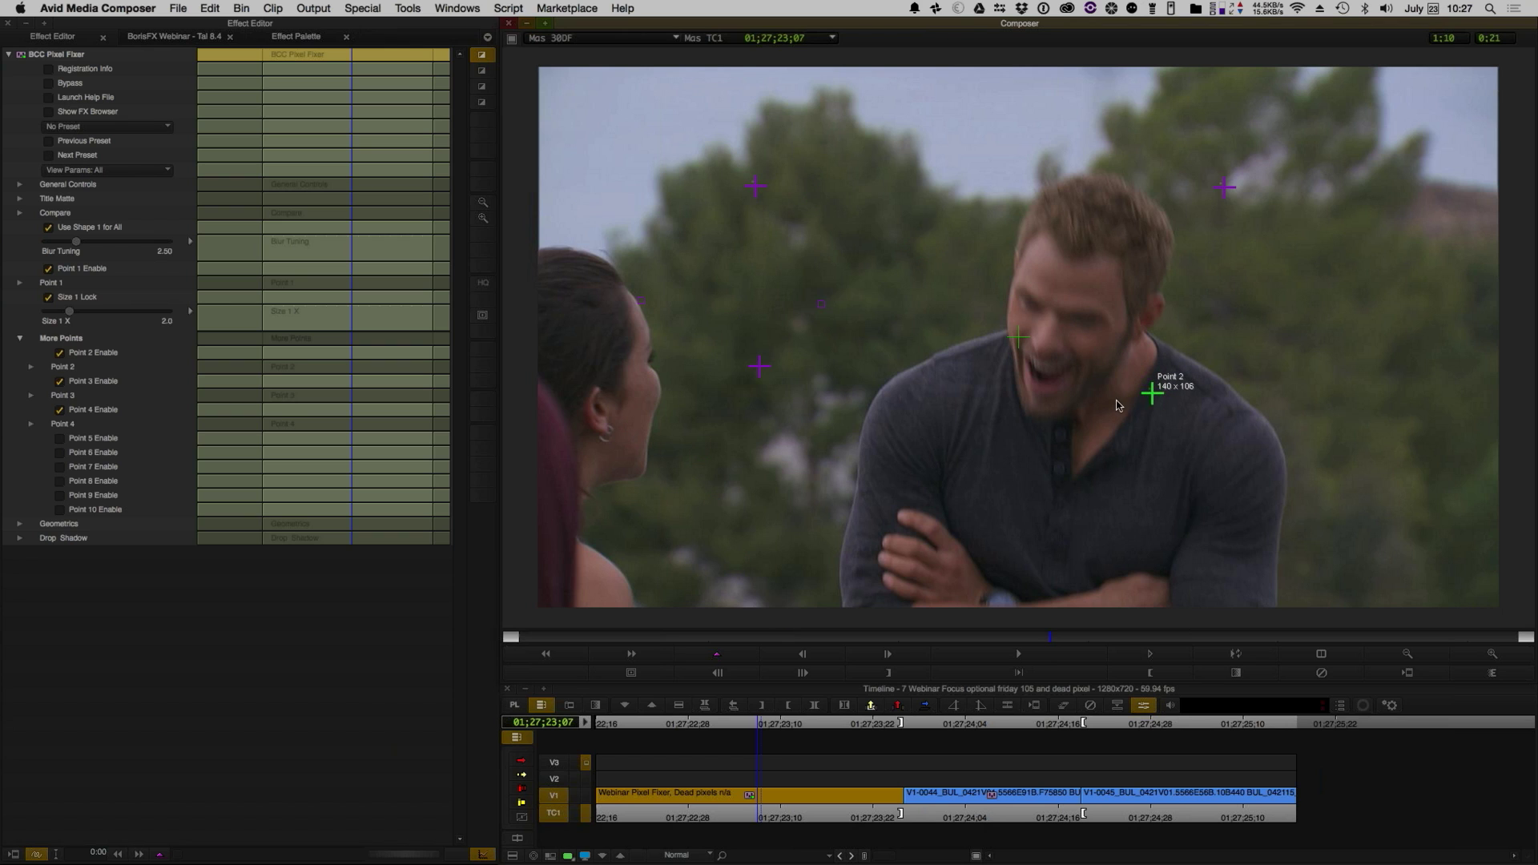
pyautogui.click(1489, 657)
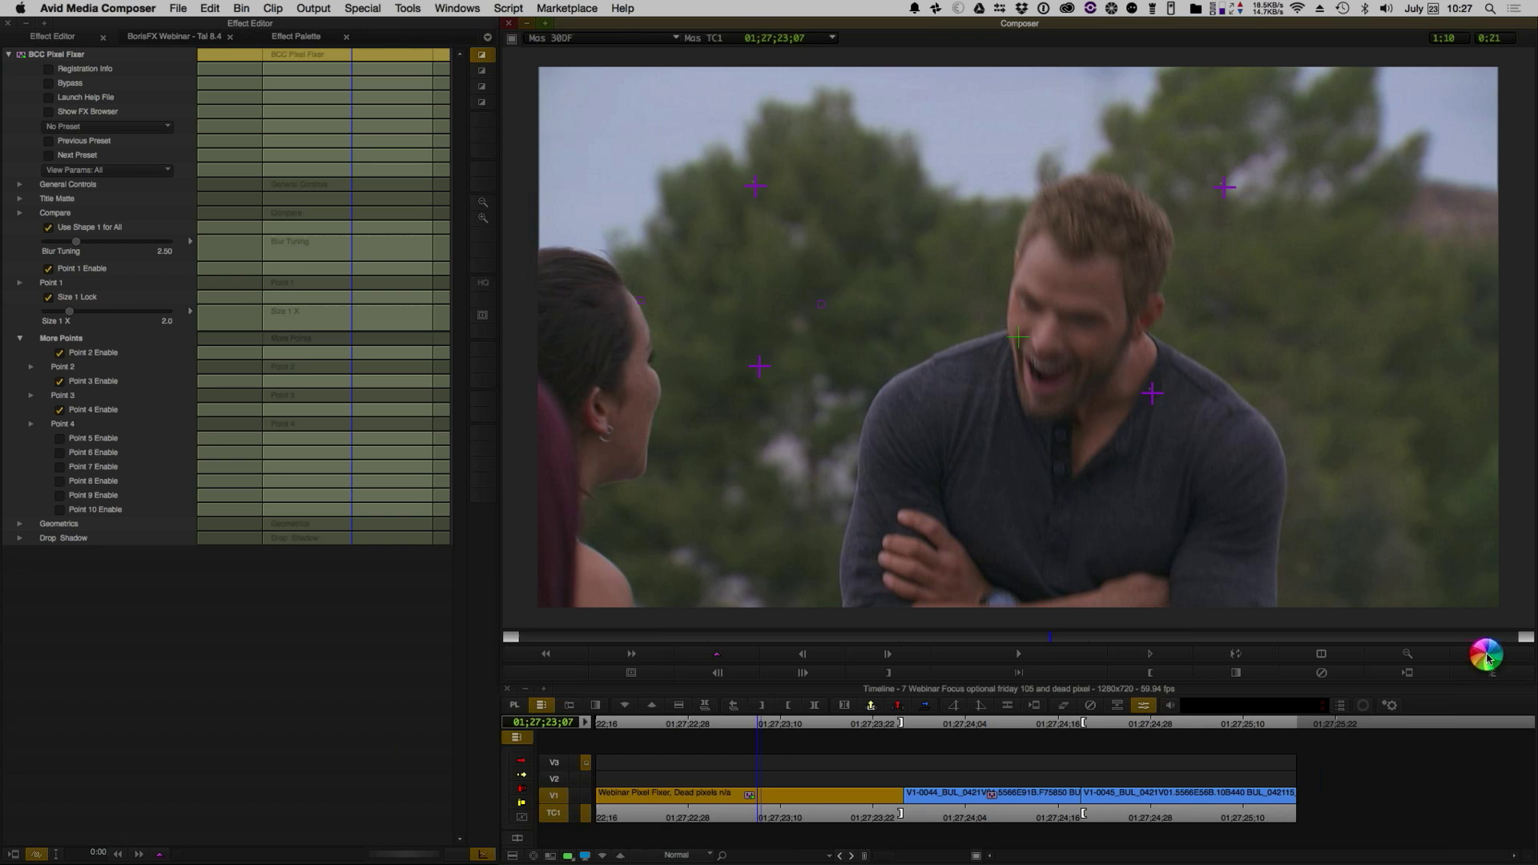
# - Fine-tune Pixel Fixer Points 2, 4 and 3 onto their dead pixels at enlarged view, then return the view to 1X
pyautogui.click(1488, 658)
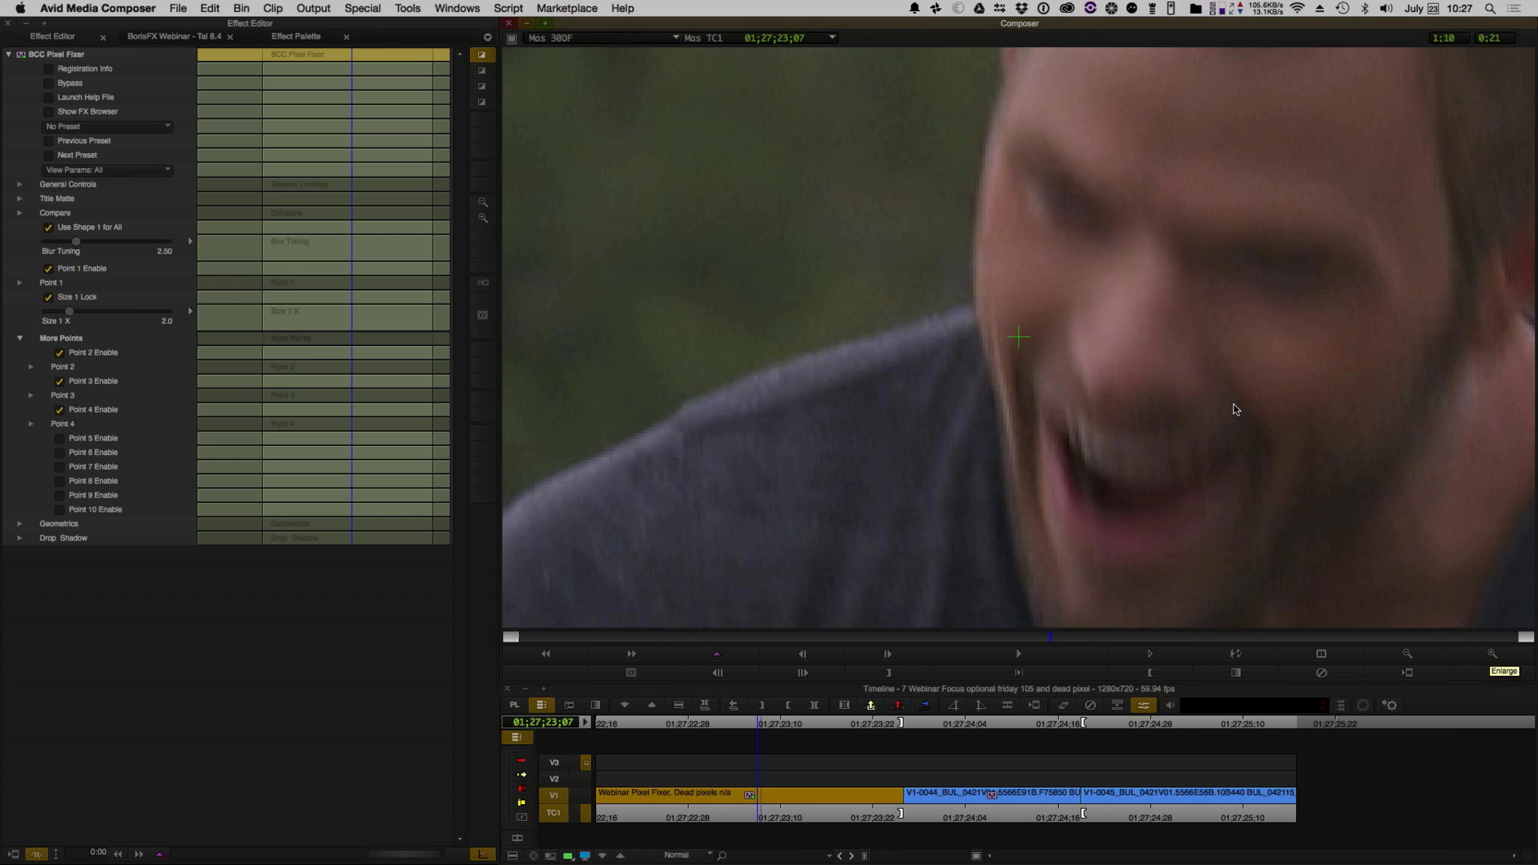
pyautogui.moveTo(1248, 312); pyautogui.dragTo(513, 237)
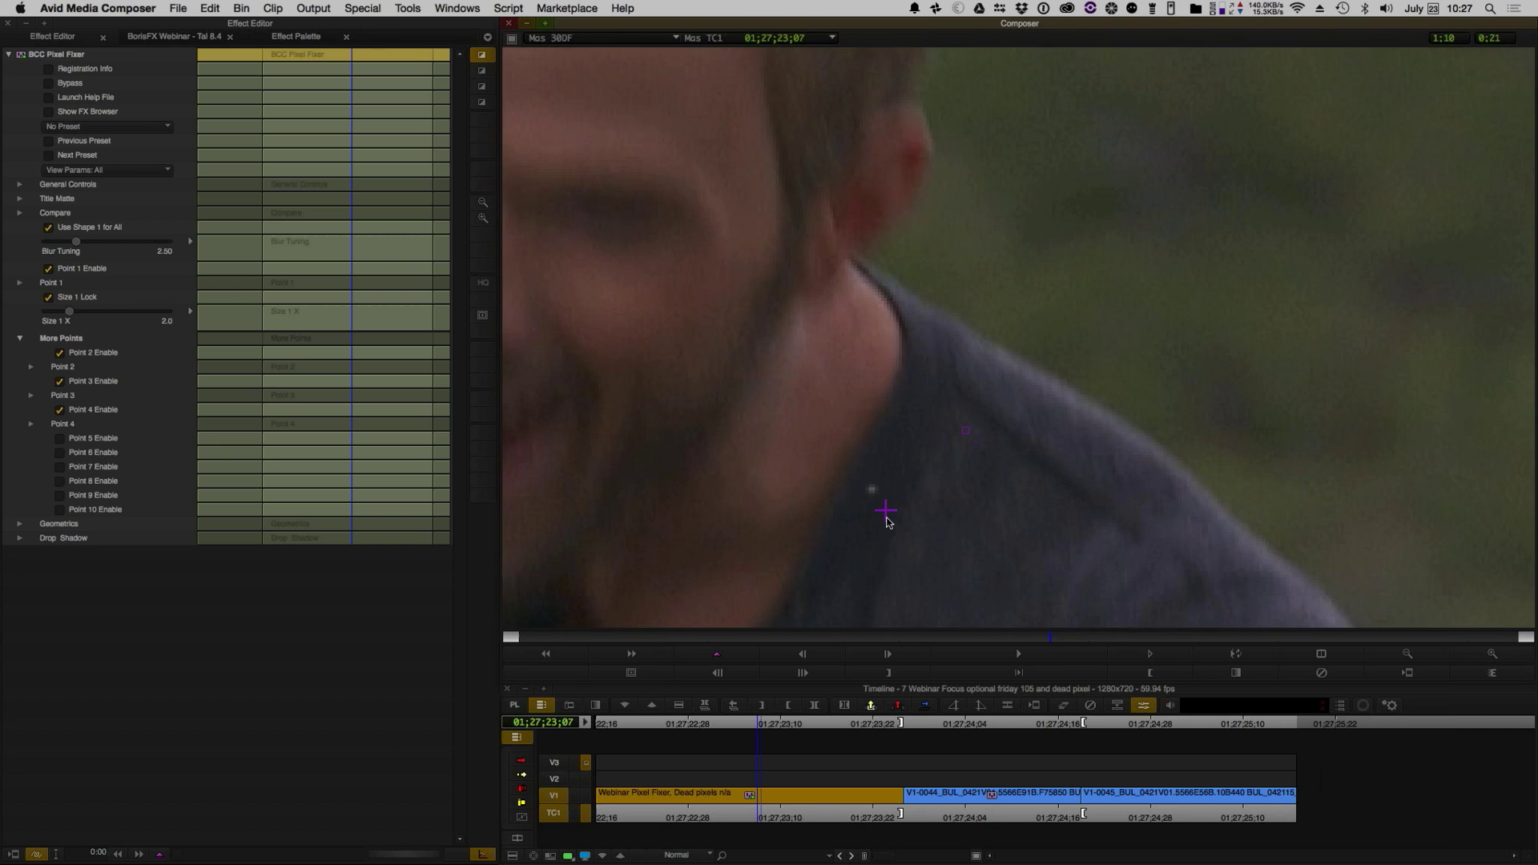
pyautogui.moveTo(888, 517); pyautogui.dragTo(873, 495)
pyautogui.moveTo(999, 436); pyautogui.dragTo(978, 556)
pyautogui.moveTo(1071, 95); pyautogui.dragTo(1057, 85)
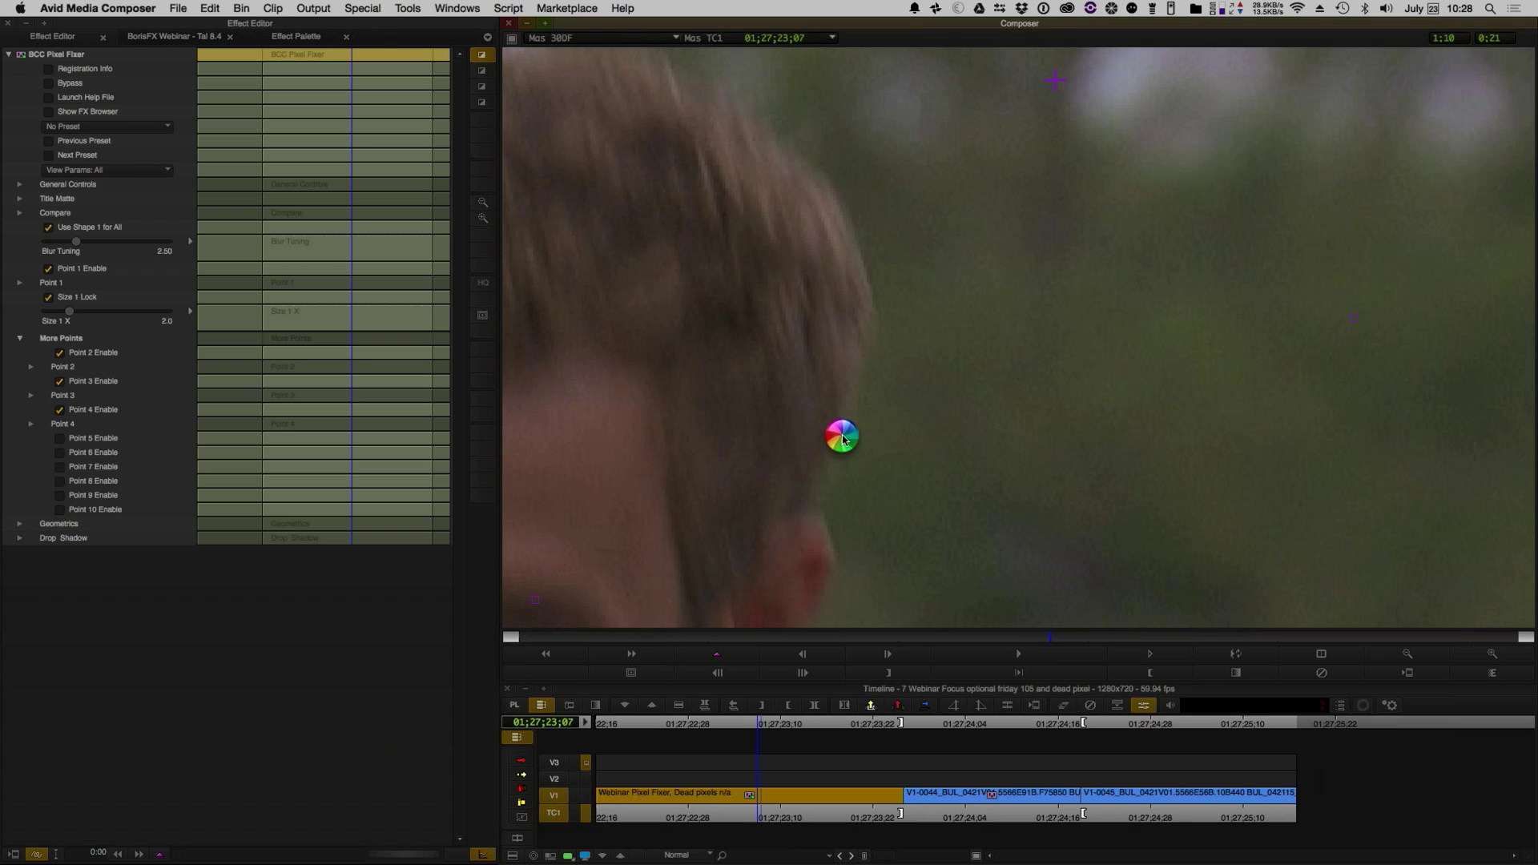
pyautogui.moveTo(604, 323); pyautogui.dragTo(825, 417)
pyautogui.moveTo(811, 310); pyautogui.dragTo(795, 291)
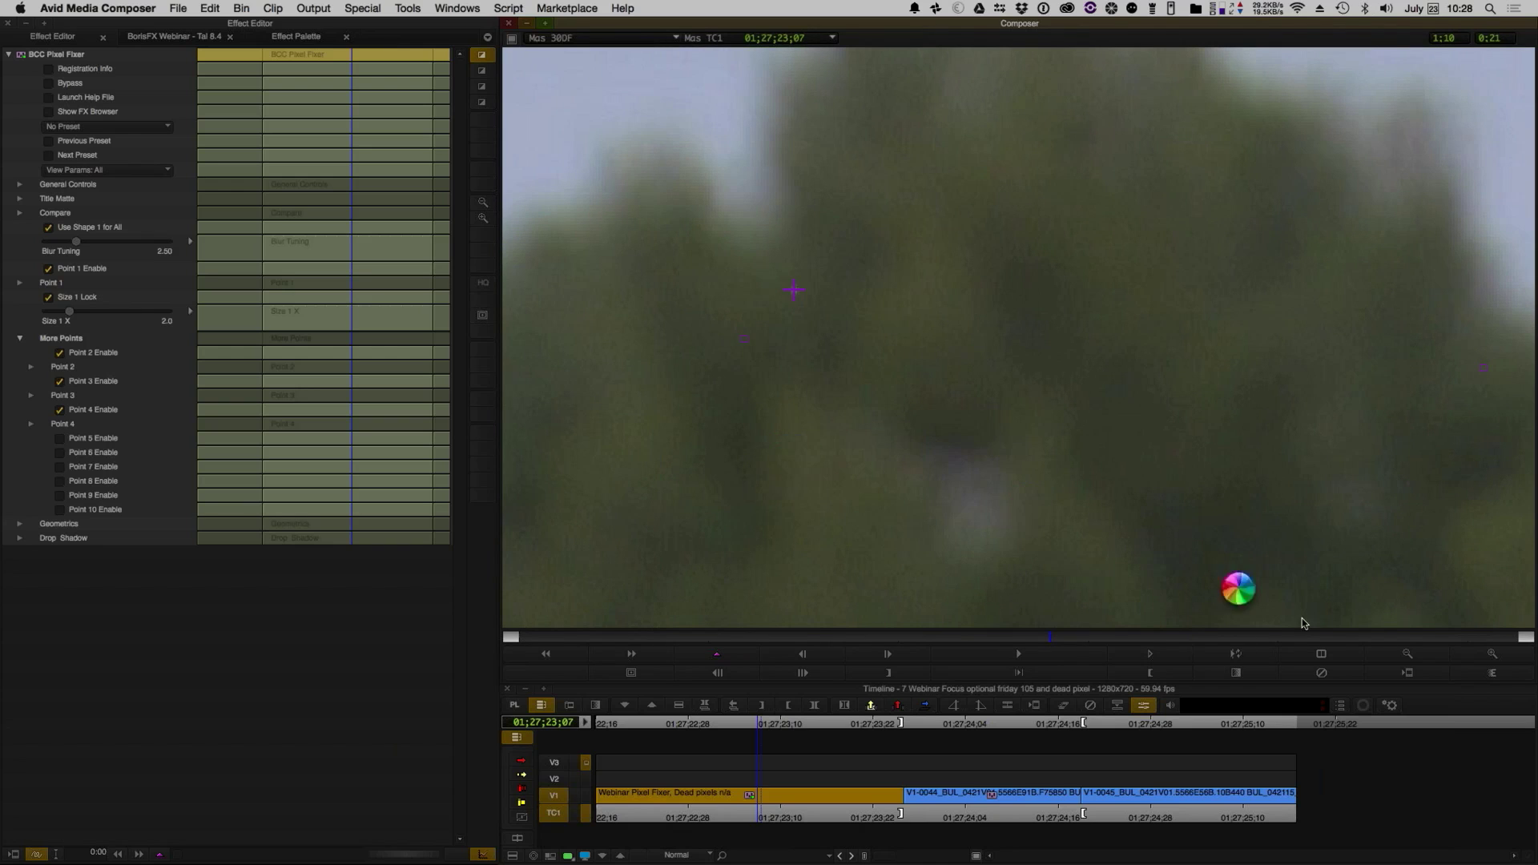
pyautogui.click(1391, 659)
pyautogui.click(1392, 658)
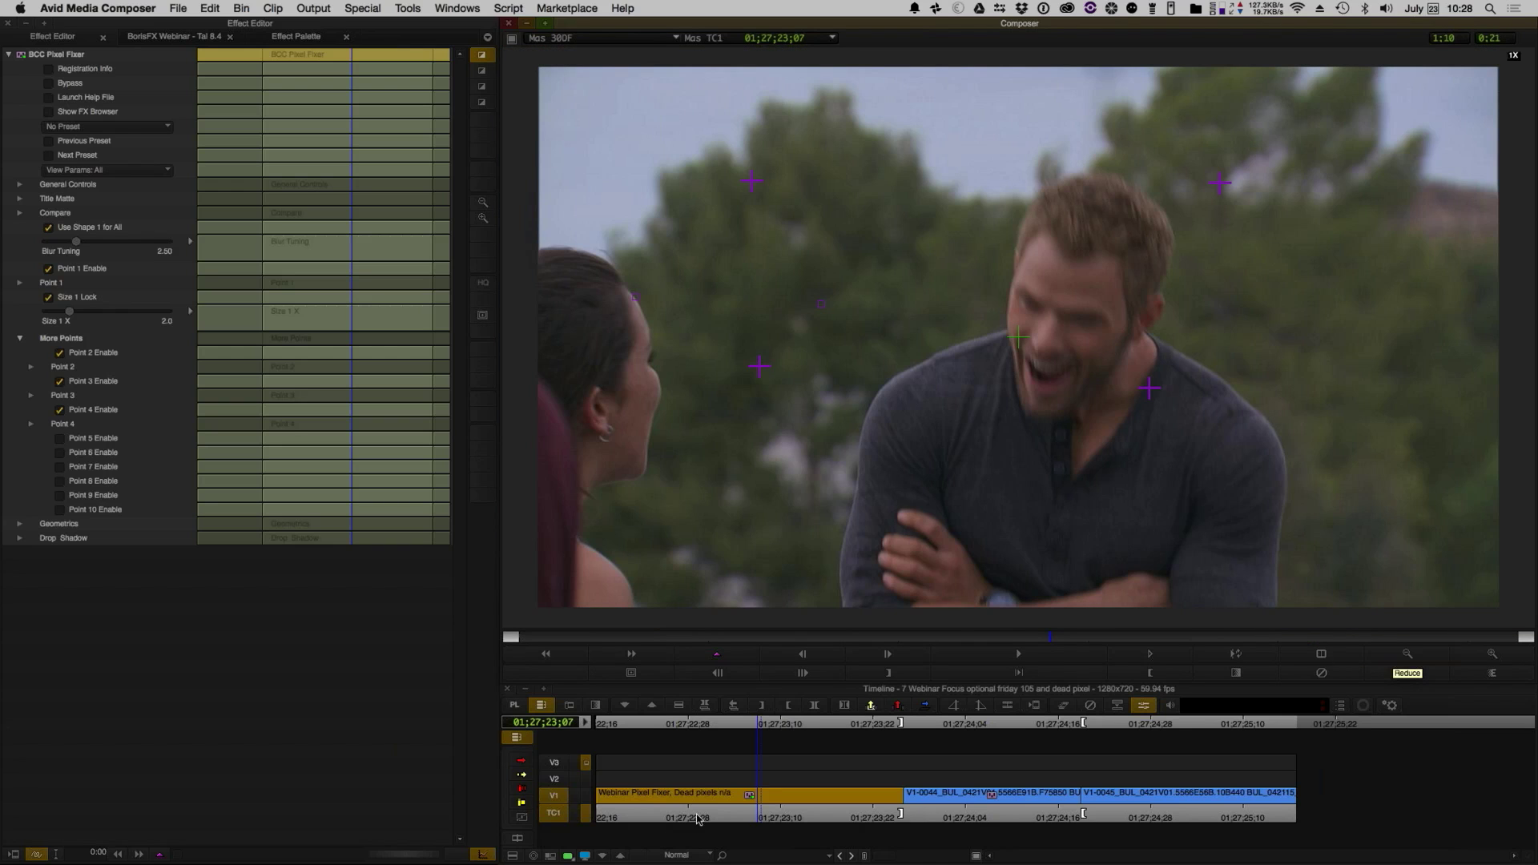
# - Render the Pixel Fixer effect to the BorisFX Webinar drive and scrub through the repaired clip
pyautogui.click(15, 855)
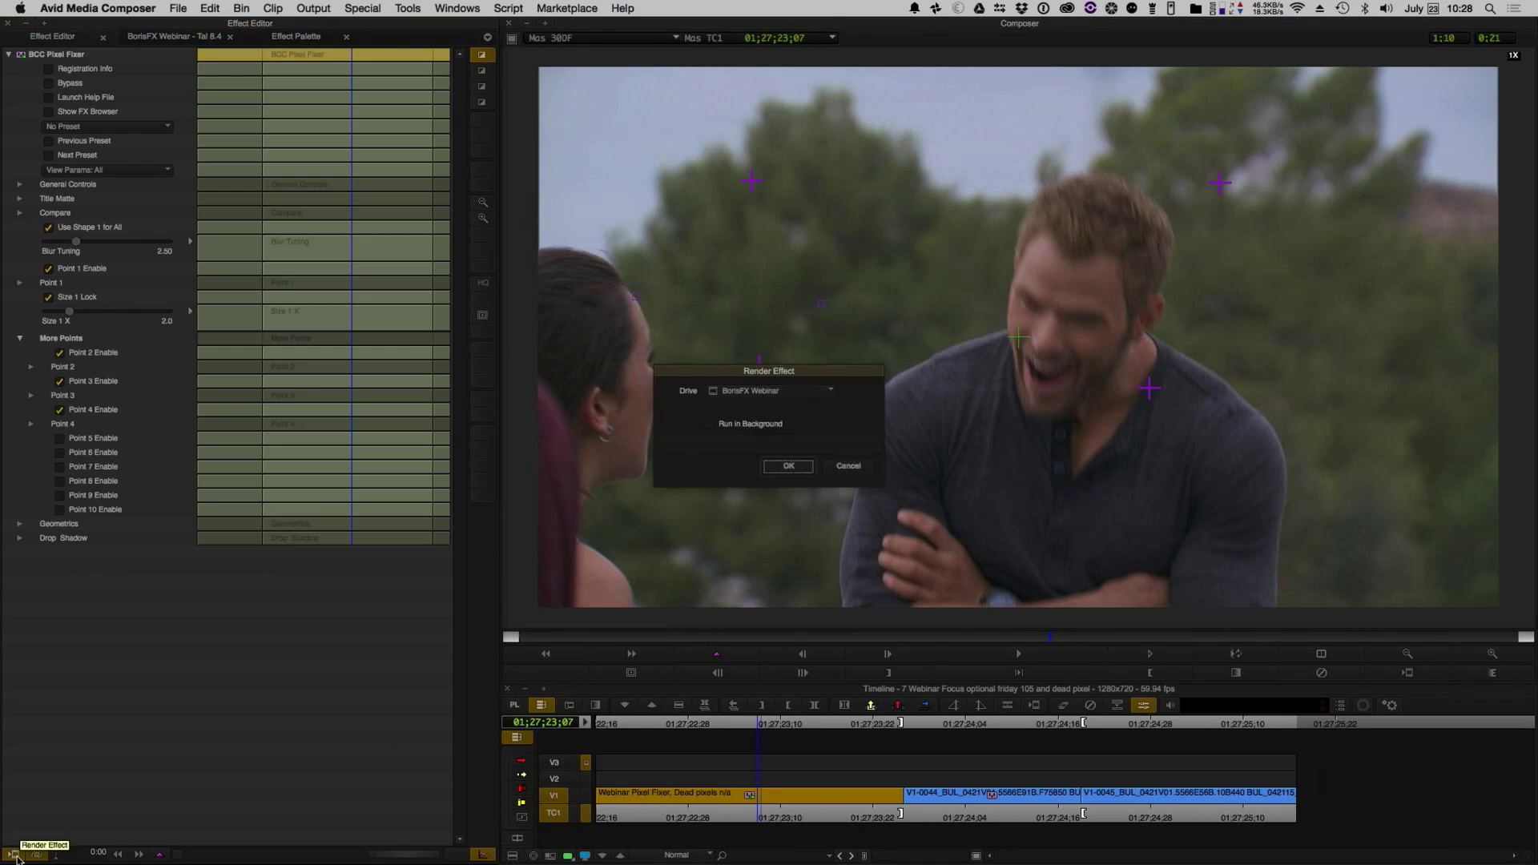
pyautogui.press('Return')
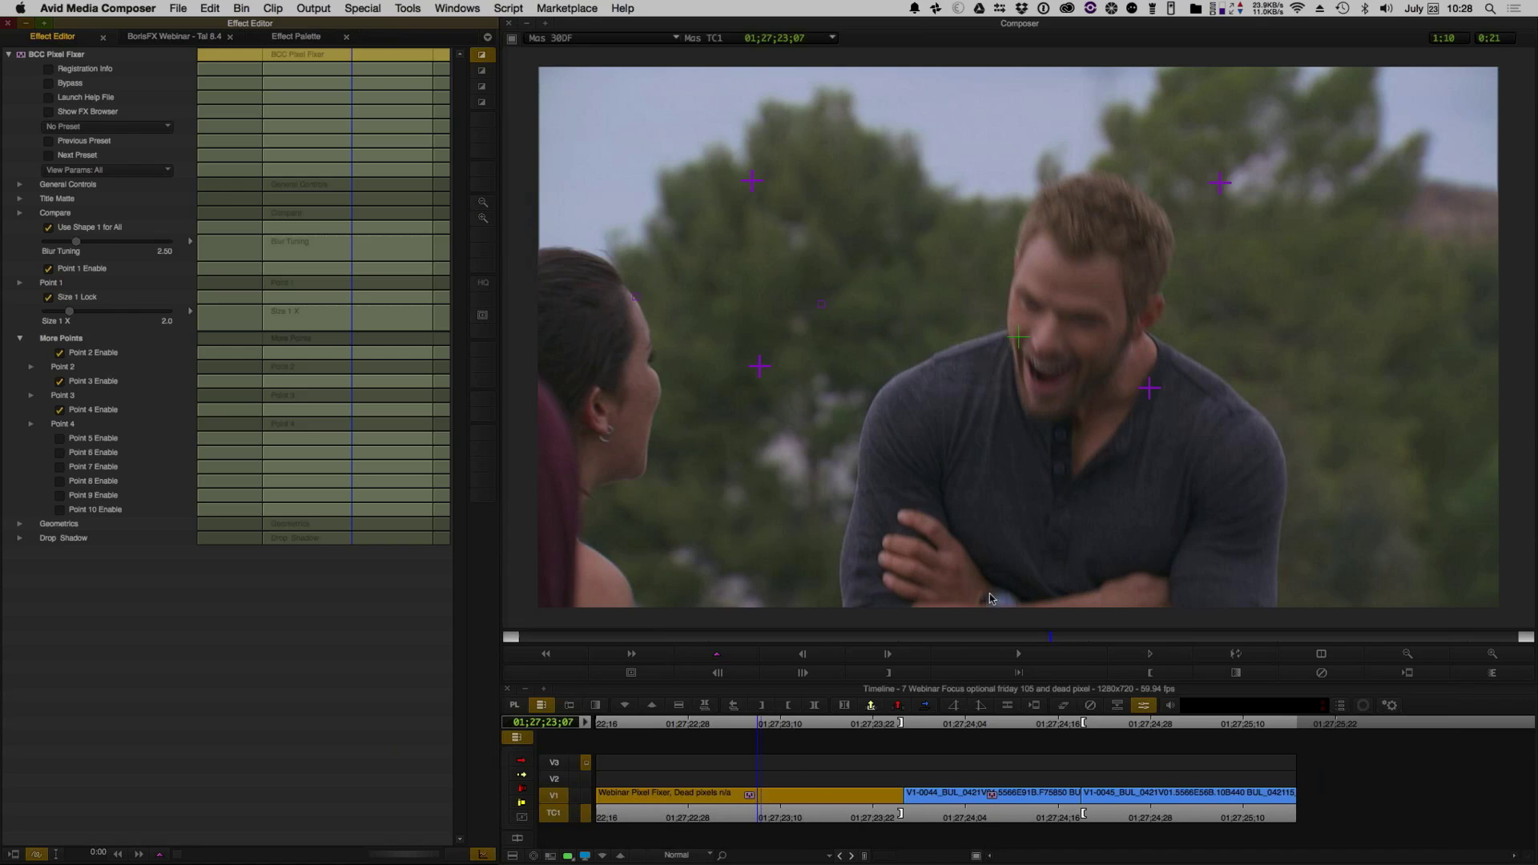
pyautogui.click(727, 817)
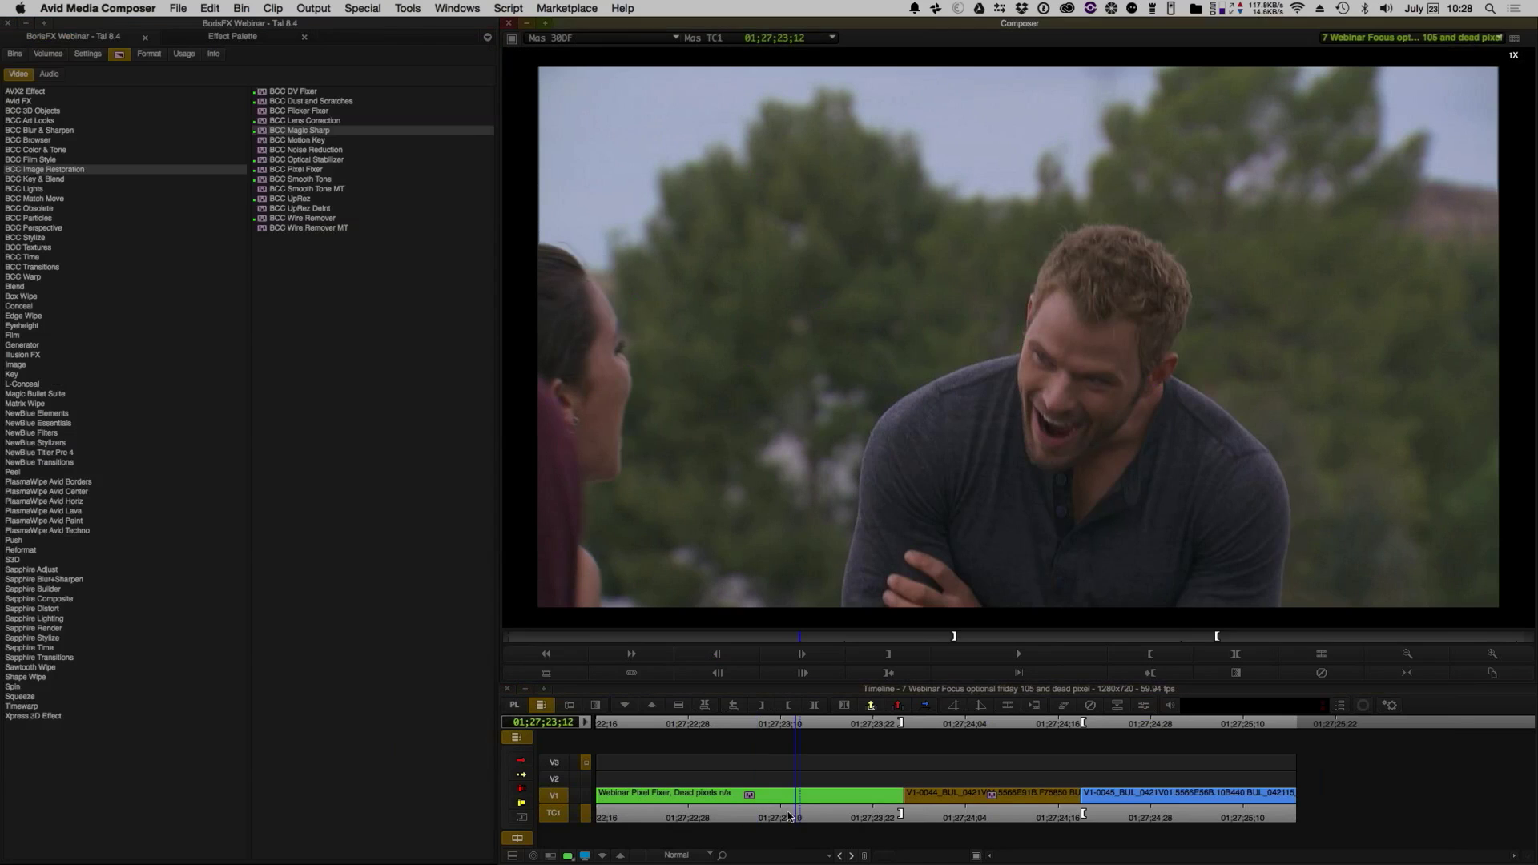
pyautogui.click(674, 812)
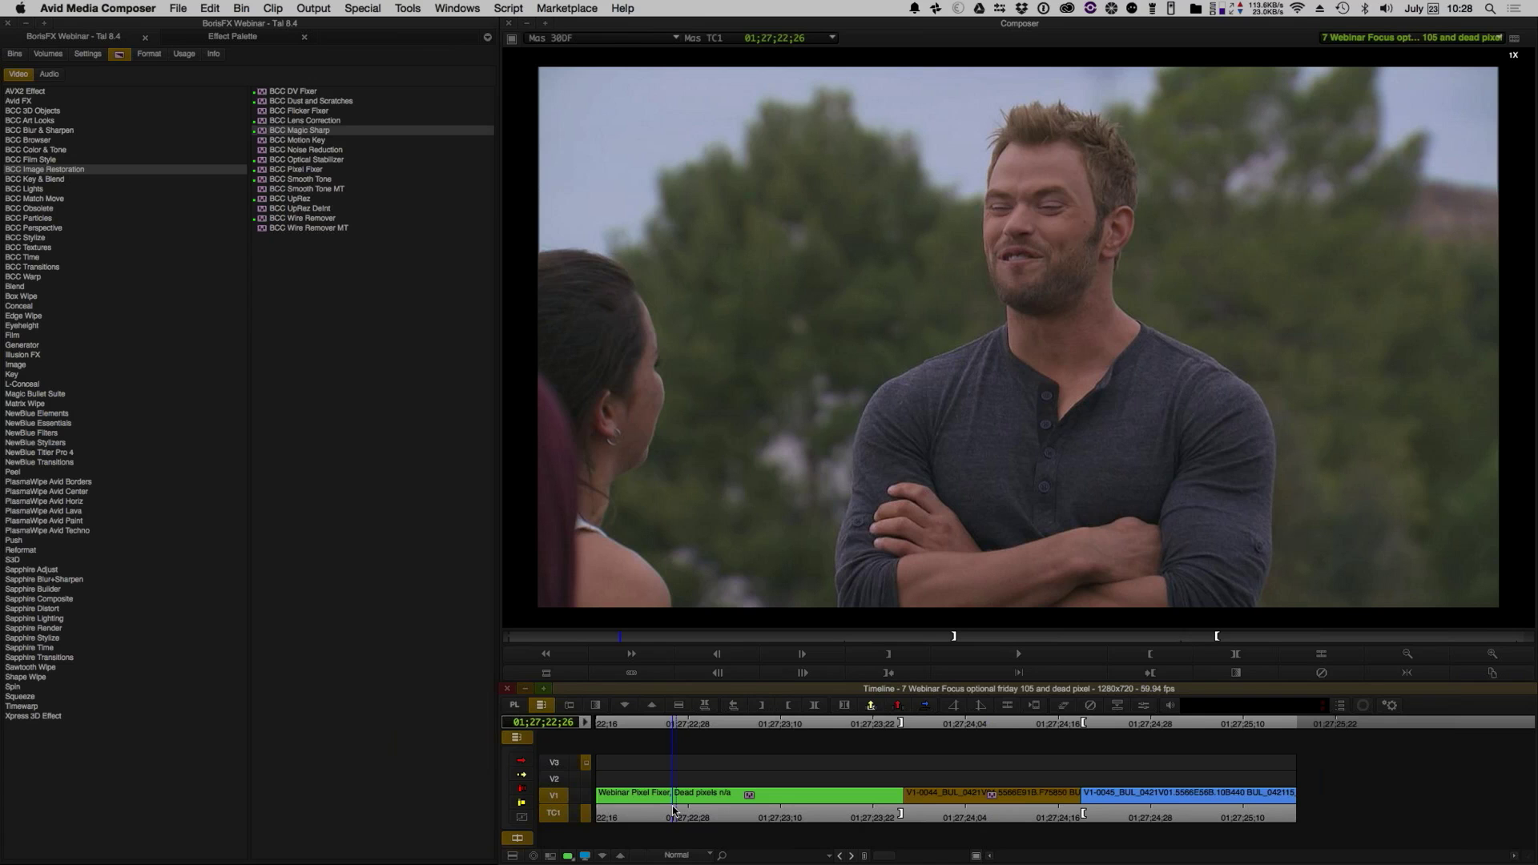
pyautogui.click(711, 804)
# - Save the clip's Pixel Fixer settings as a preset named "camera 3 pixel fix" in the BCC Pixel Fixer folder
pyautogui.click(1144, 705)
pyautogui.click(851, 794)
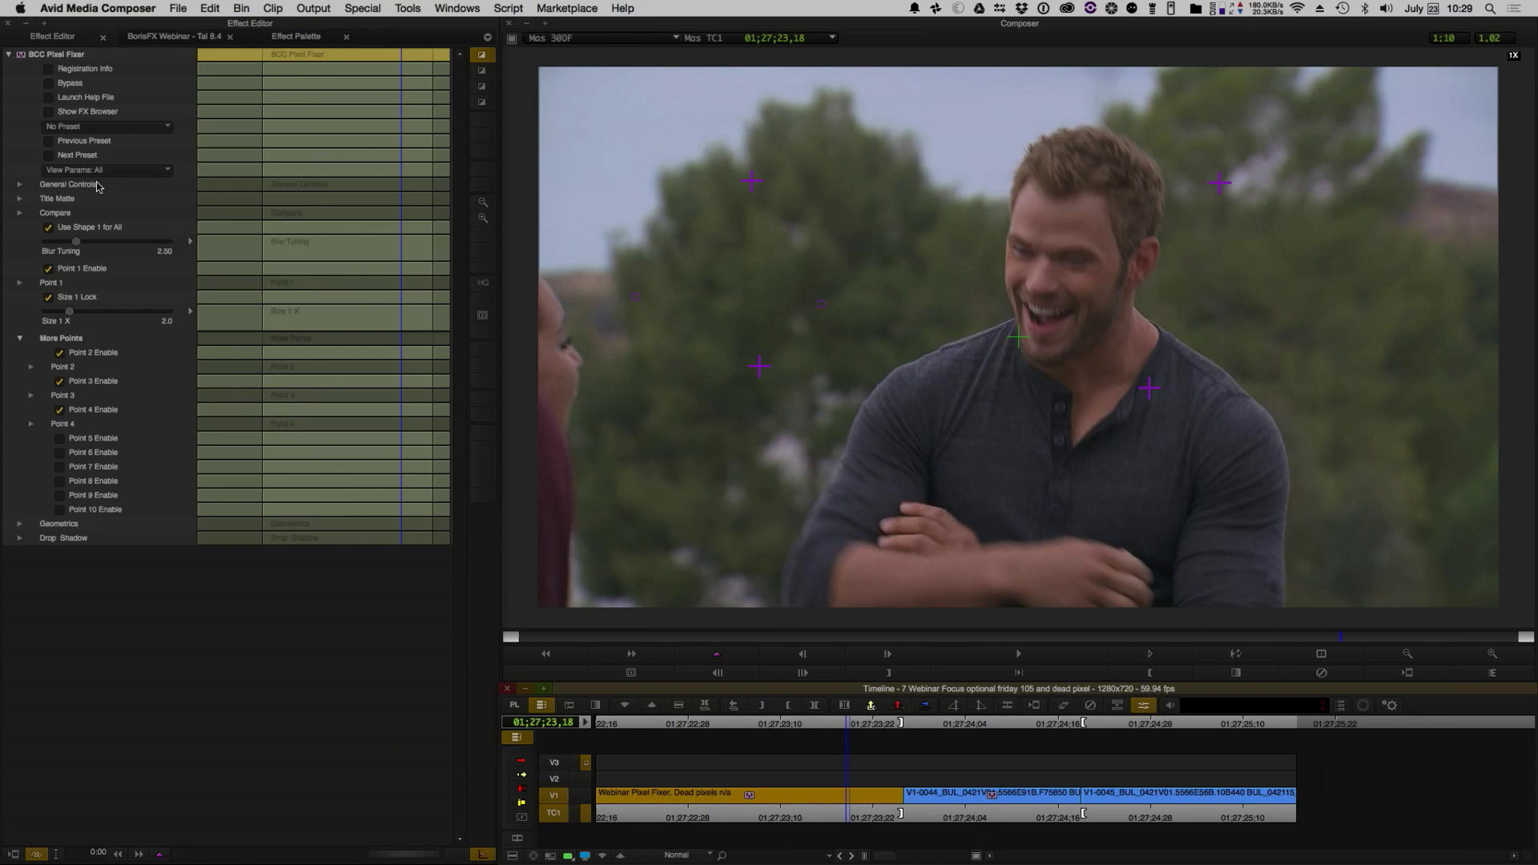
pyautogui.click(64, 129)
pyautogui.click(90, 191)
pyautogui.write('c')
pyautogui.write('amera 3')
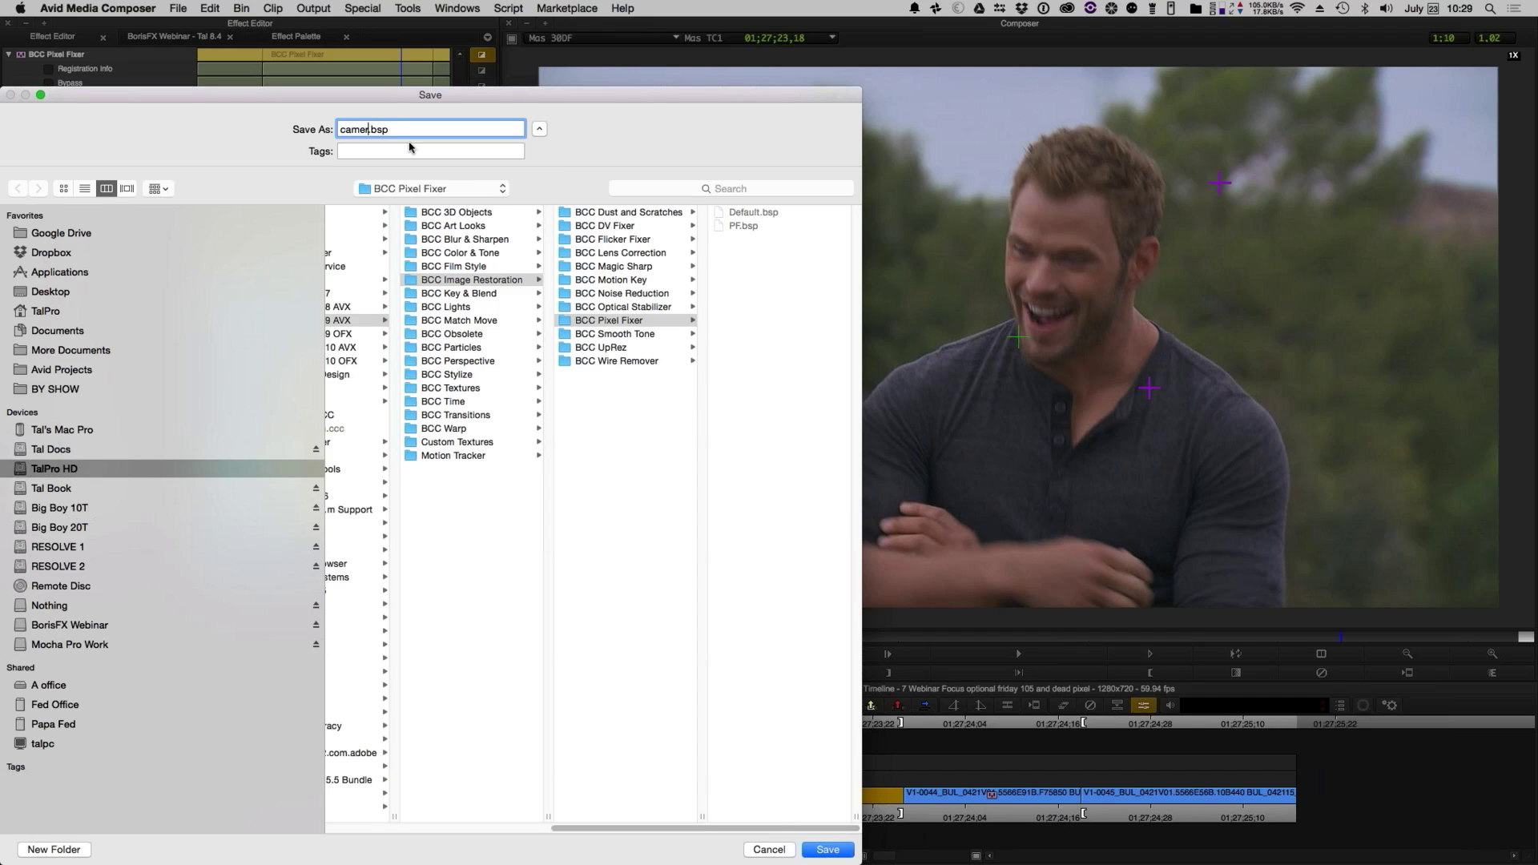
pyautogui.write(' pixel fix')
pyautogui.press('Return')
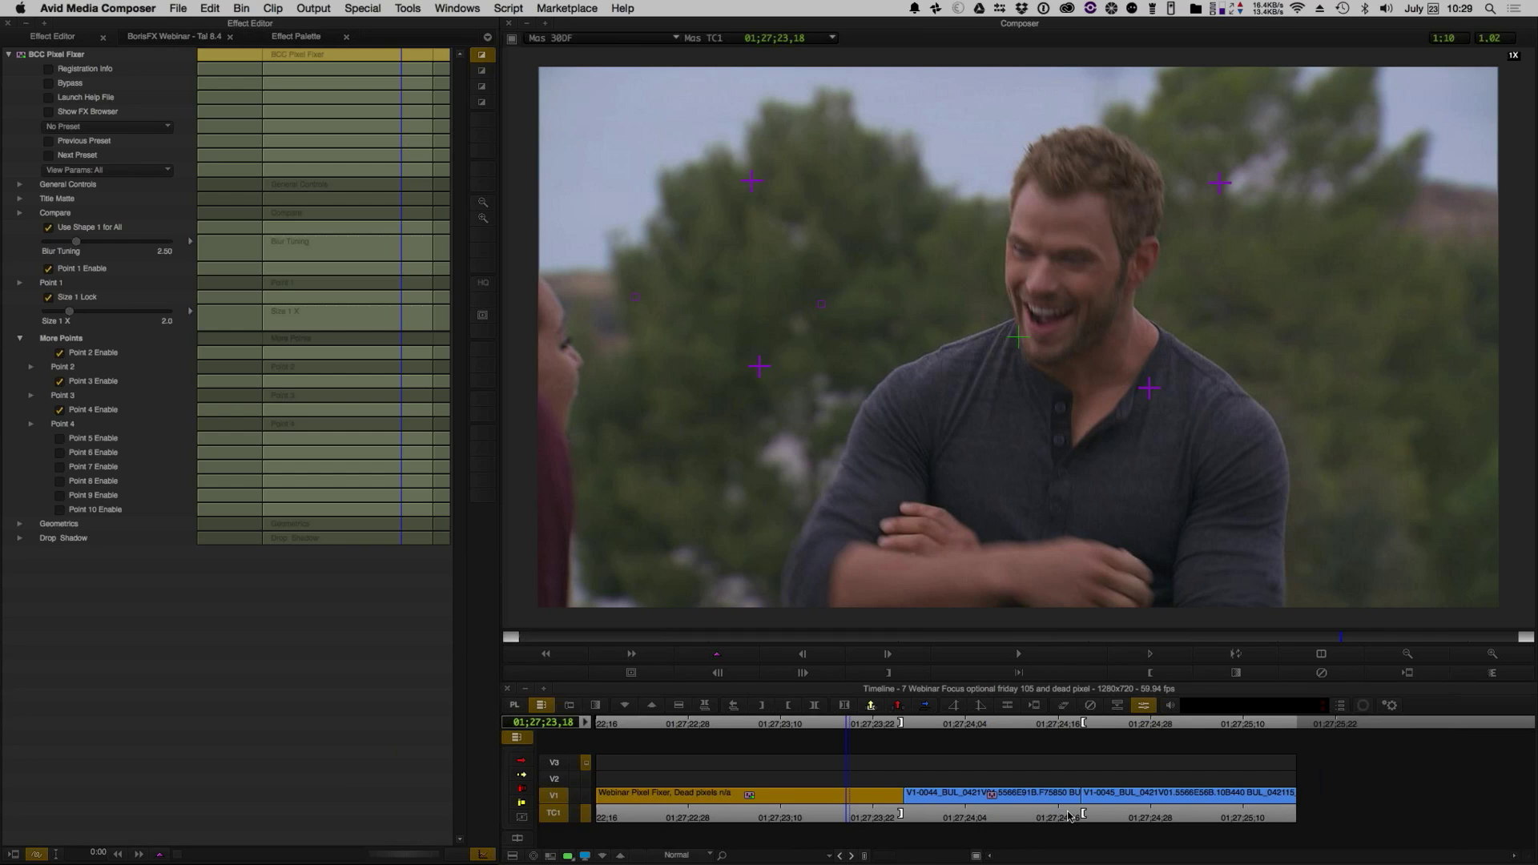
# - Compare the repaired frame at 01;27;23;12 with its source by stepping in and out of the Pixel Fixer effect outside effect mode
pyautogui.click(797, 817)
pyautogui.click(937, 800)
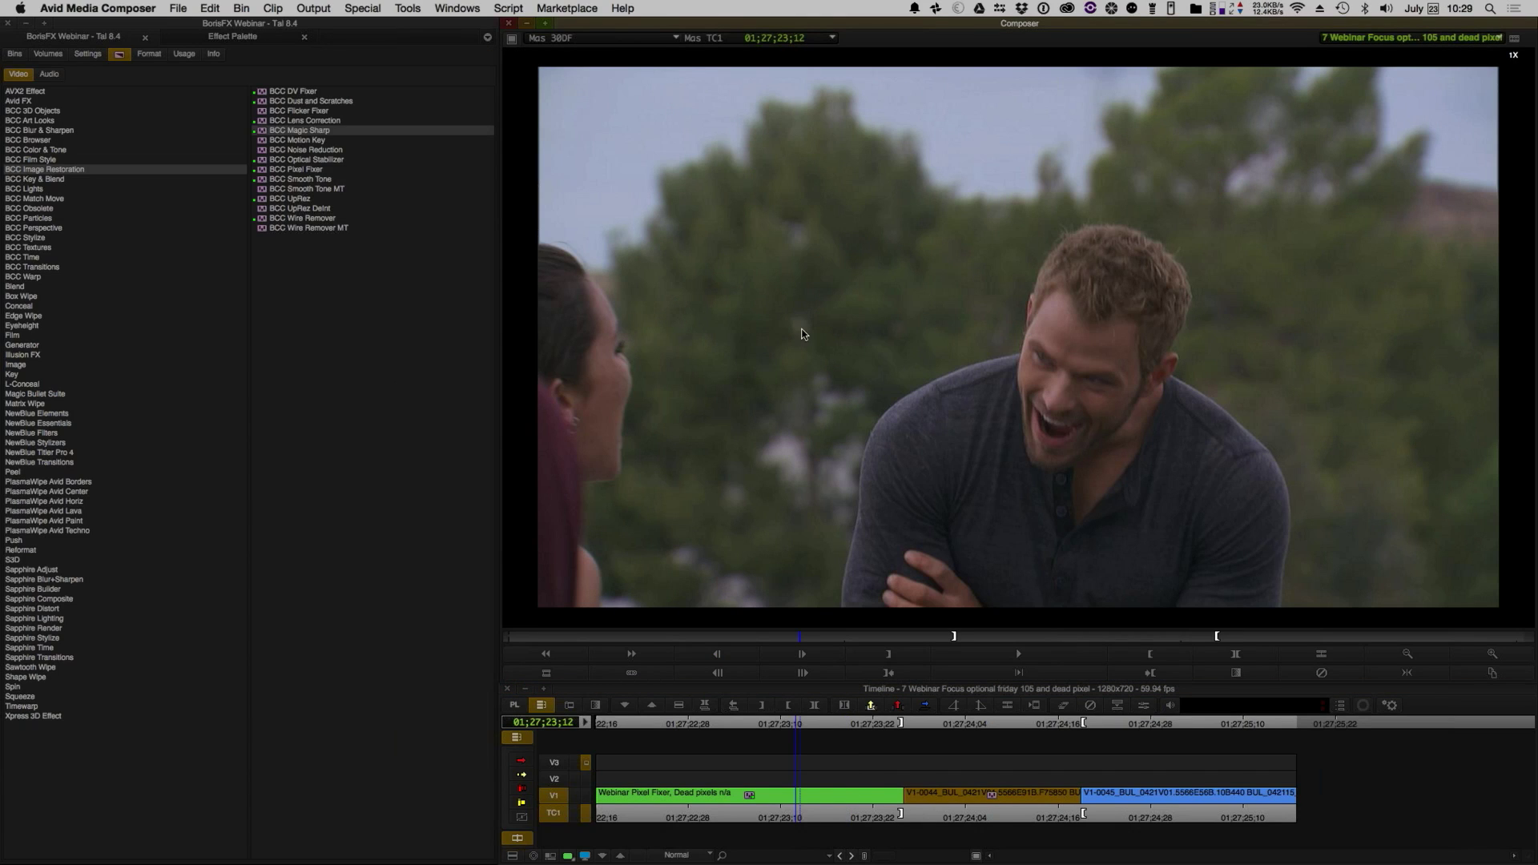
pyautogui.hotkey('shift', 'Down')
pyautogui.hotkey('shift', 'Up')
pyautogui.hotkey('shift', 'Down')
pyautogui.hotkey('shift', 'Up')
pyautogui.hotkey('shift', 'Down')
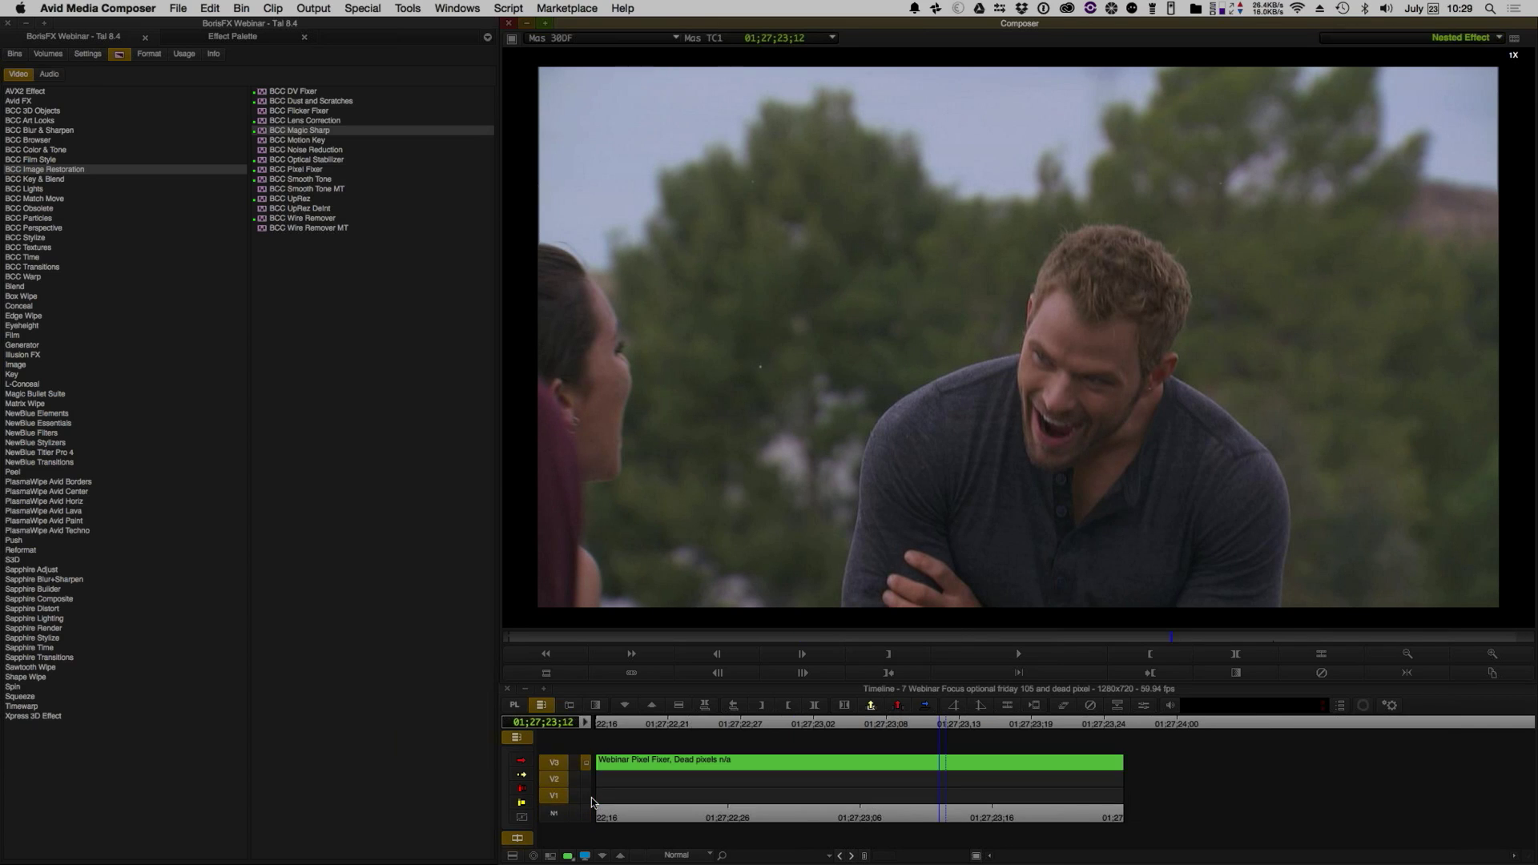
pyautogui.hotkey('shift', 'Up')
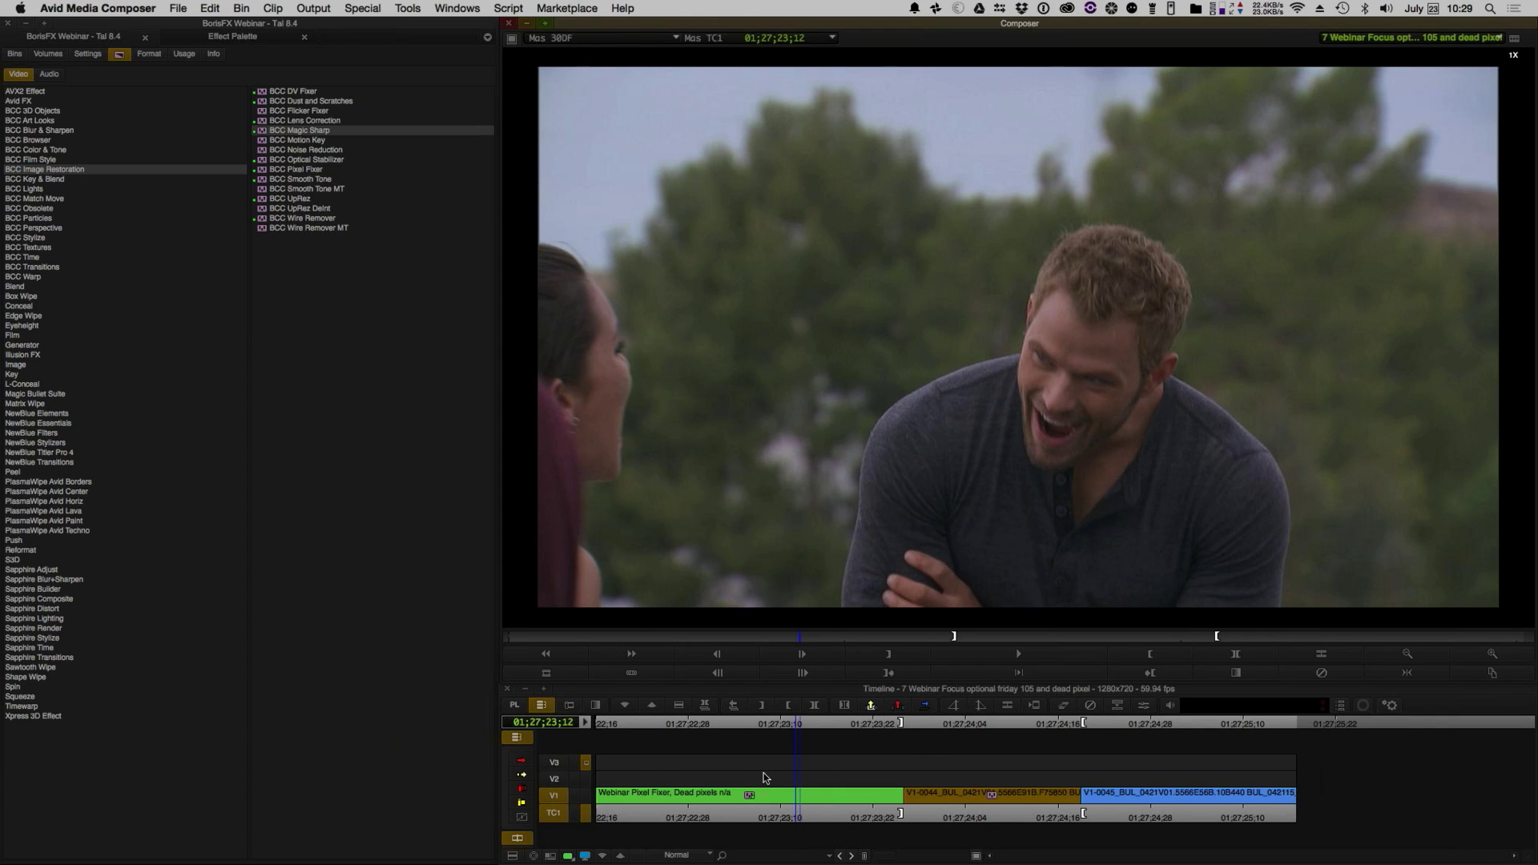
# - Play the rendered Pixel Fixer clip and check its dead-pixel areas once more against the unprocessed nested source
pyautogui.click(682, 809)
pyautogui.press('space')
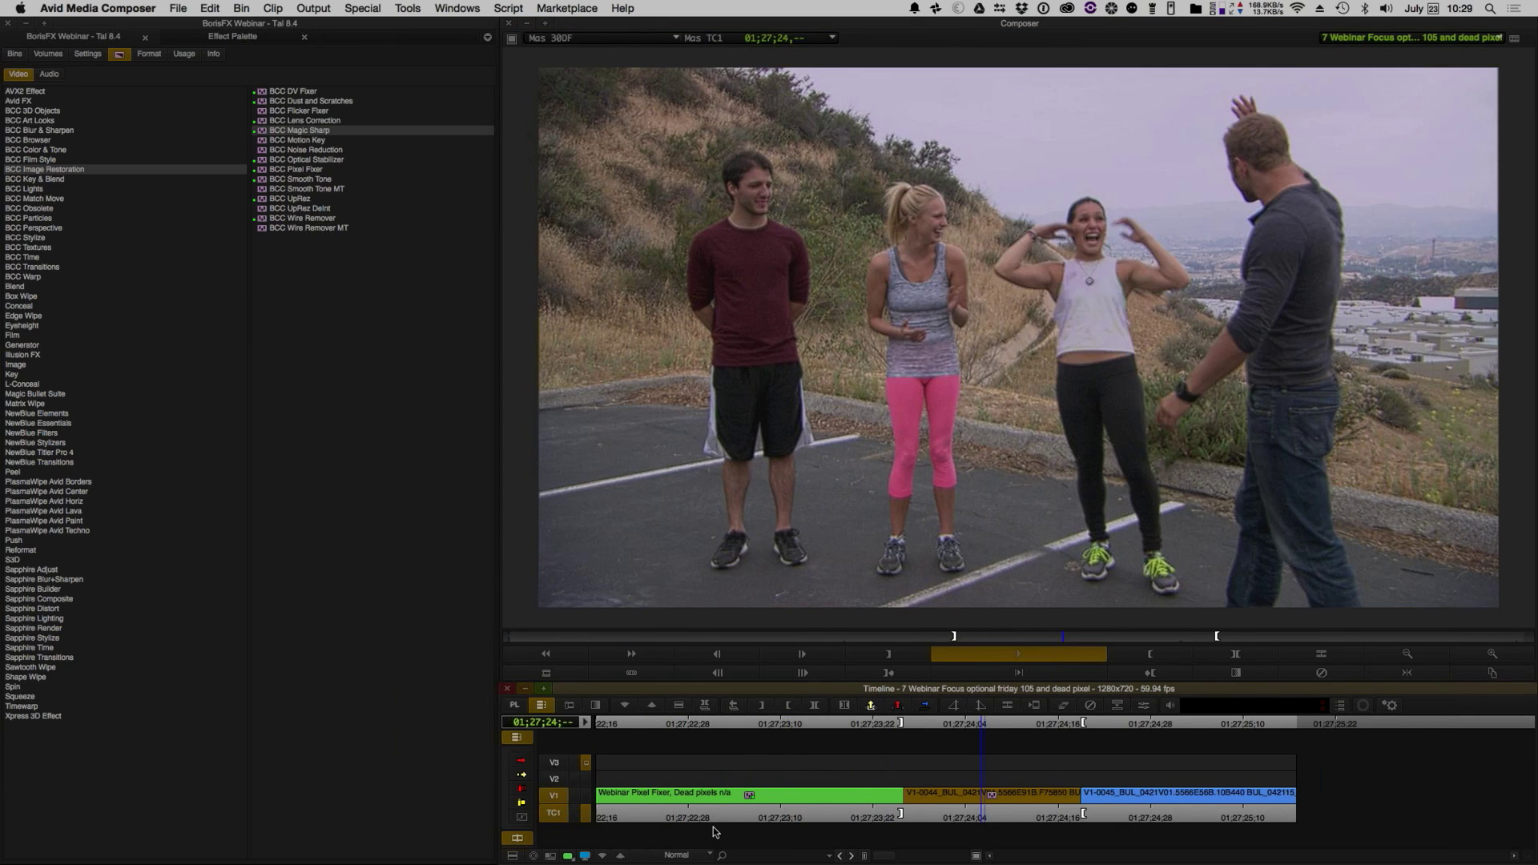
pyautogui.click(658, 815)
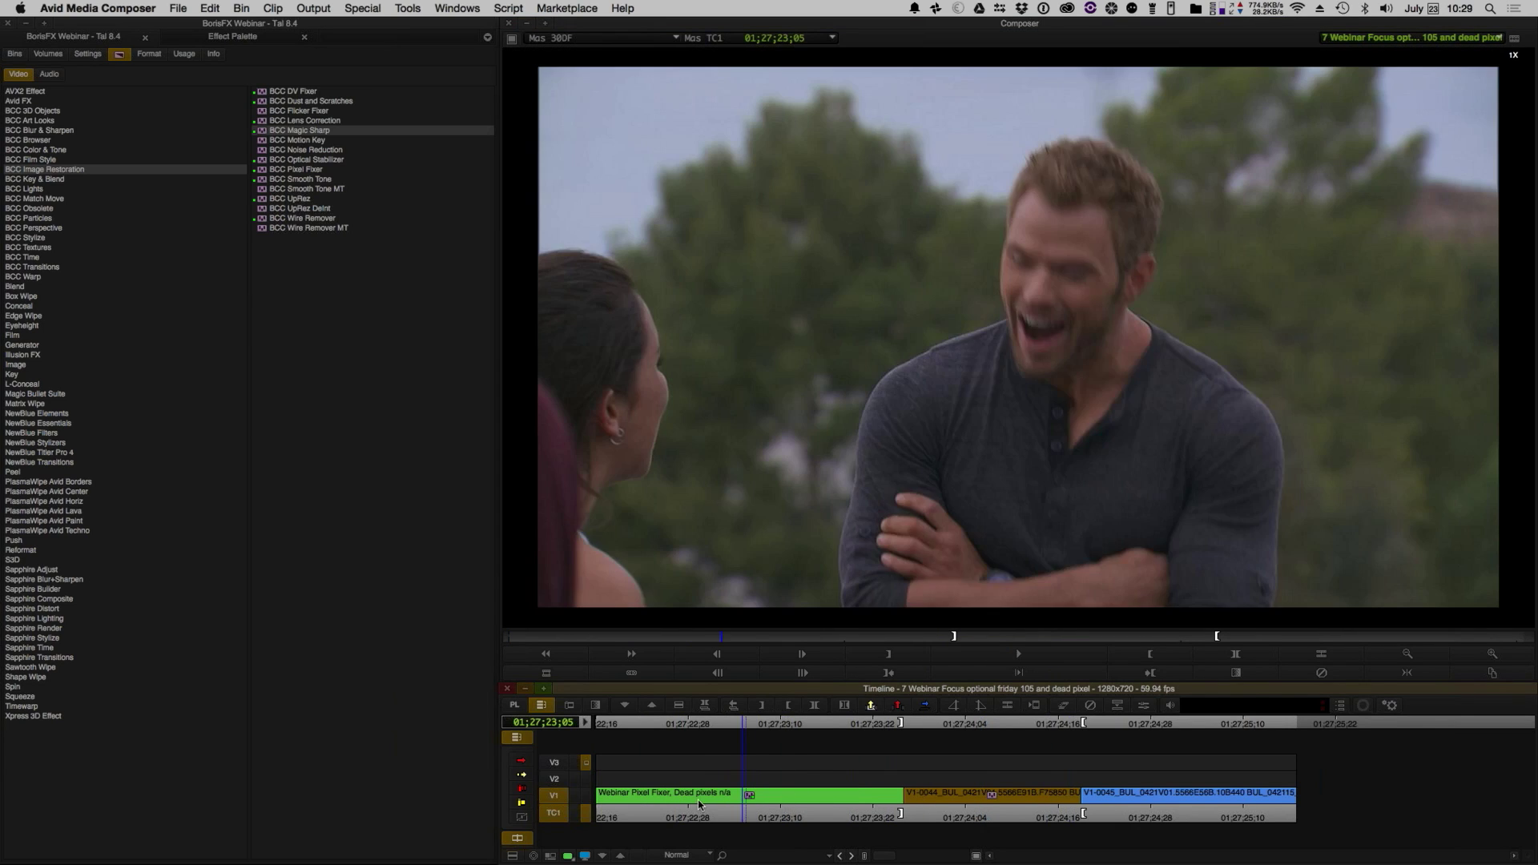
pyautogui.click(796, 807)
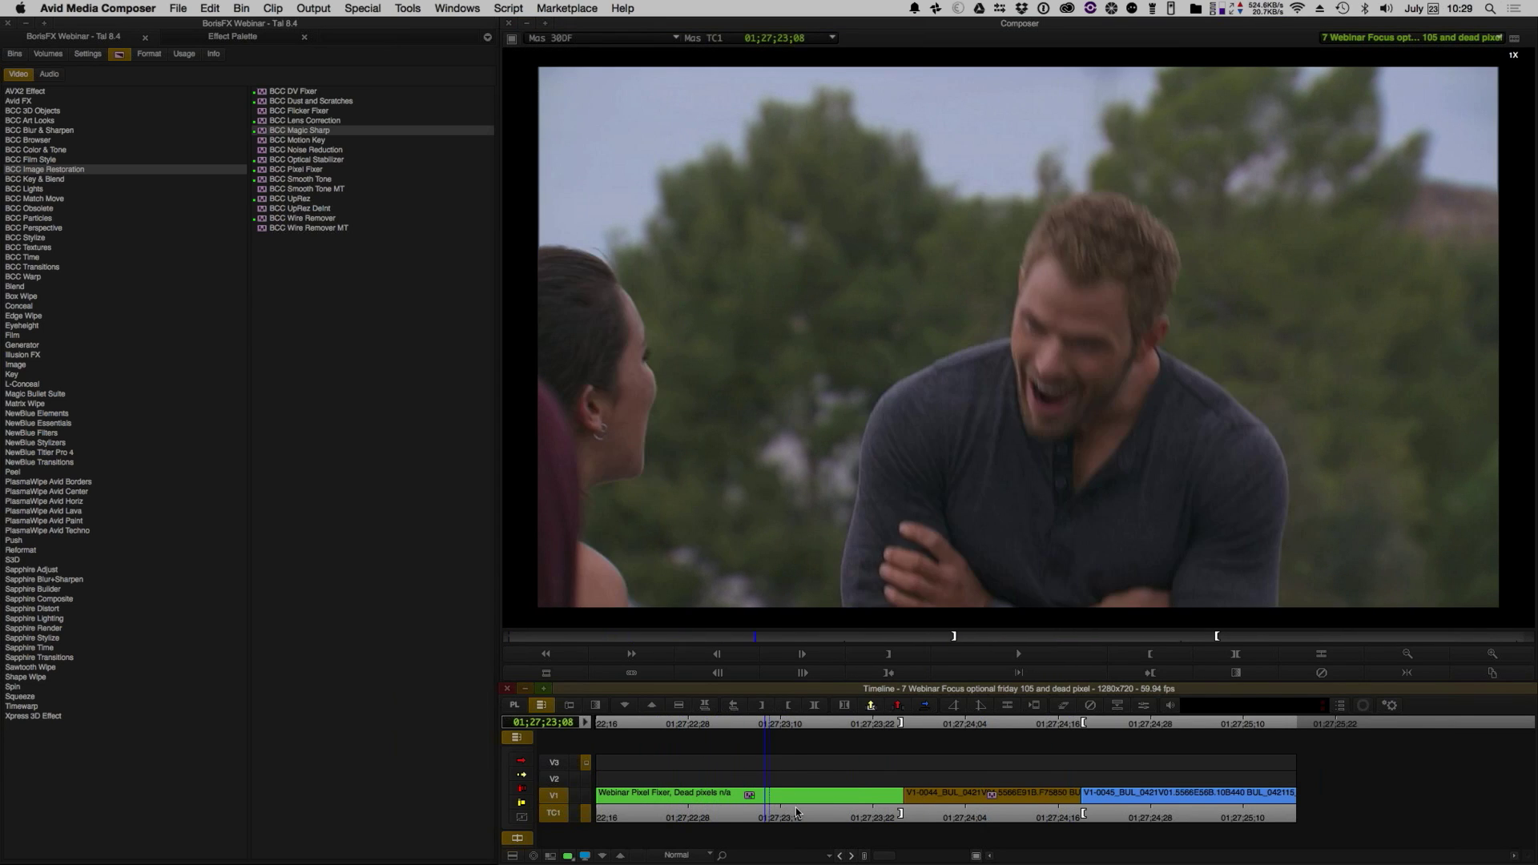
pyautogui.press('Down')
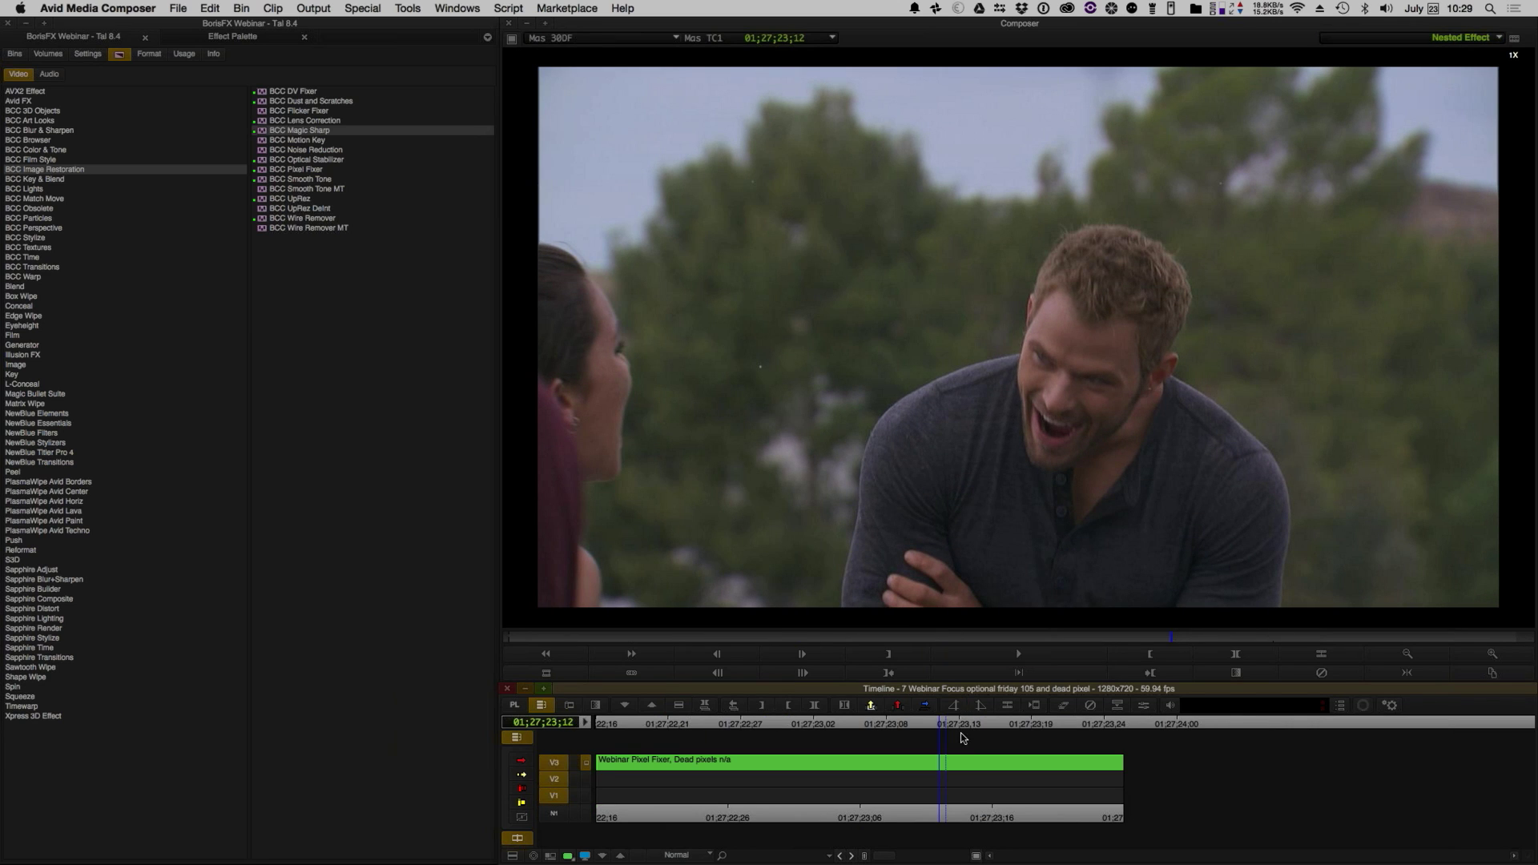
pyautogui.press('Up')
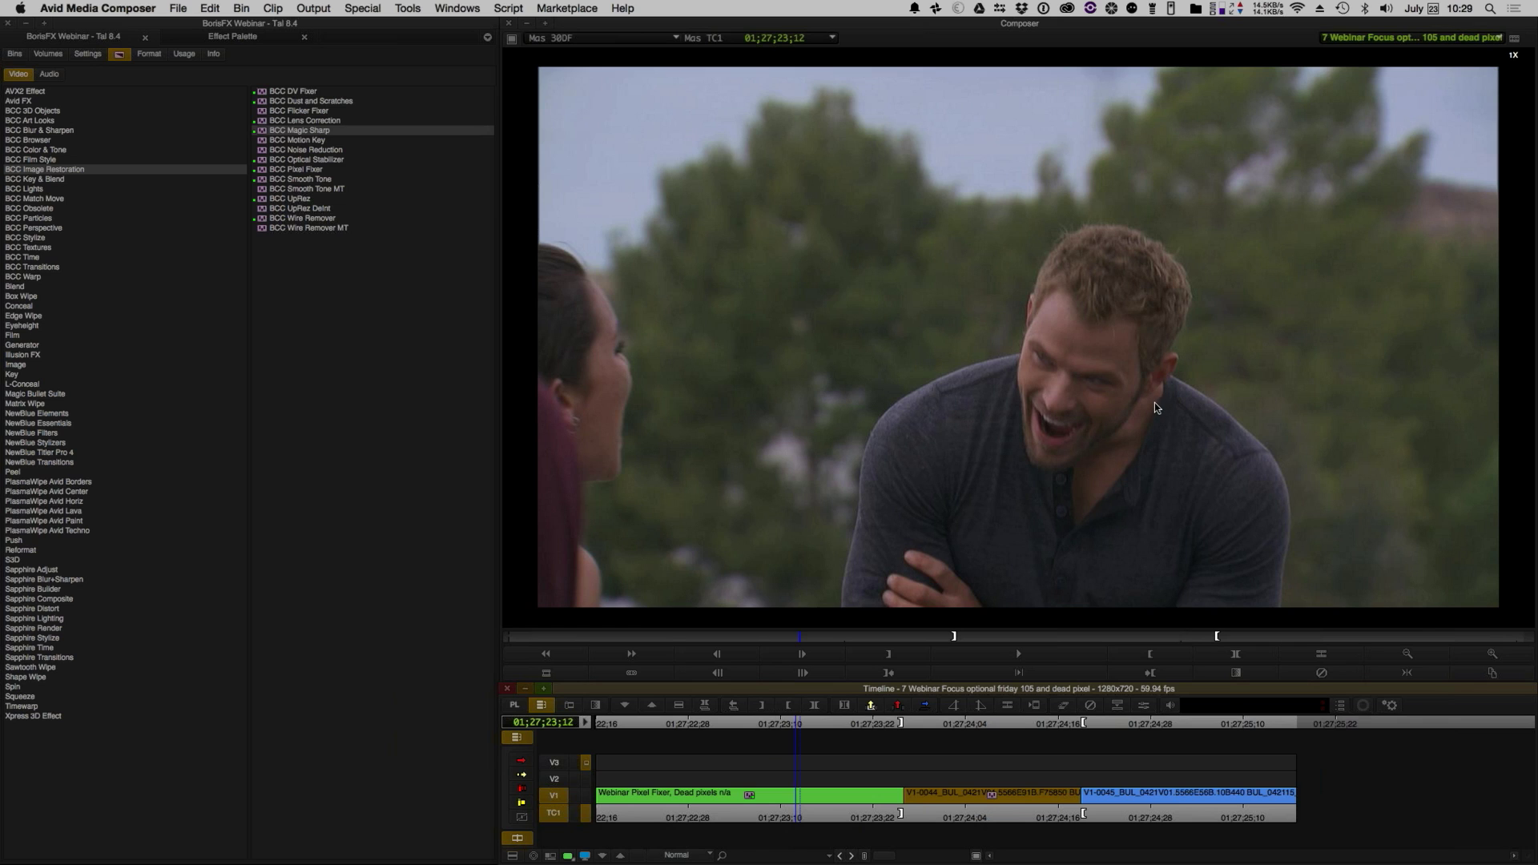
pyautogui.click(812, 817)
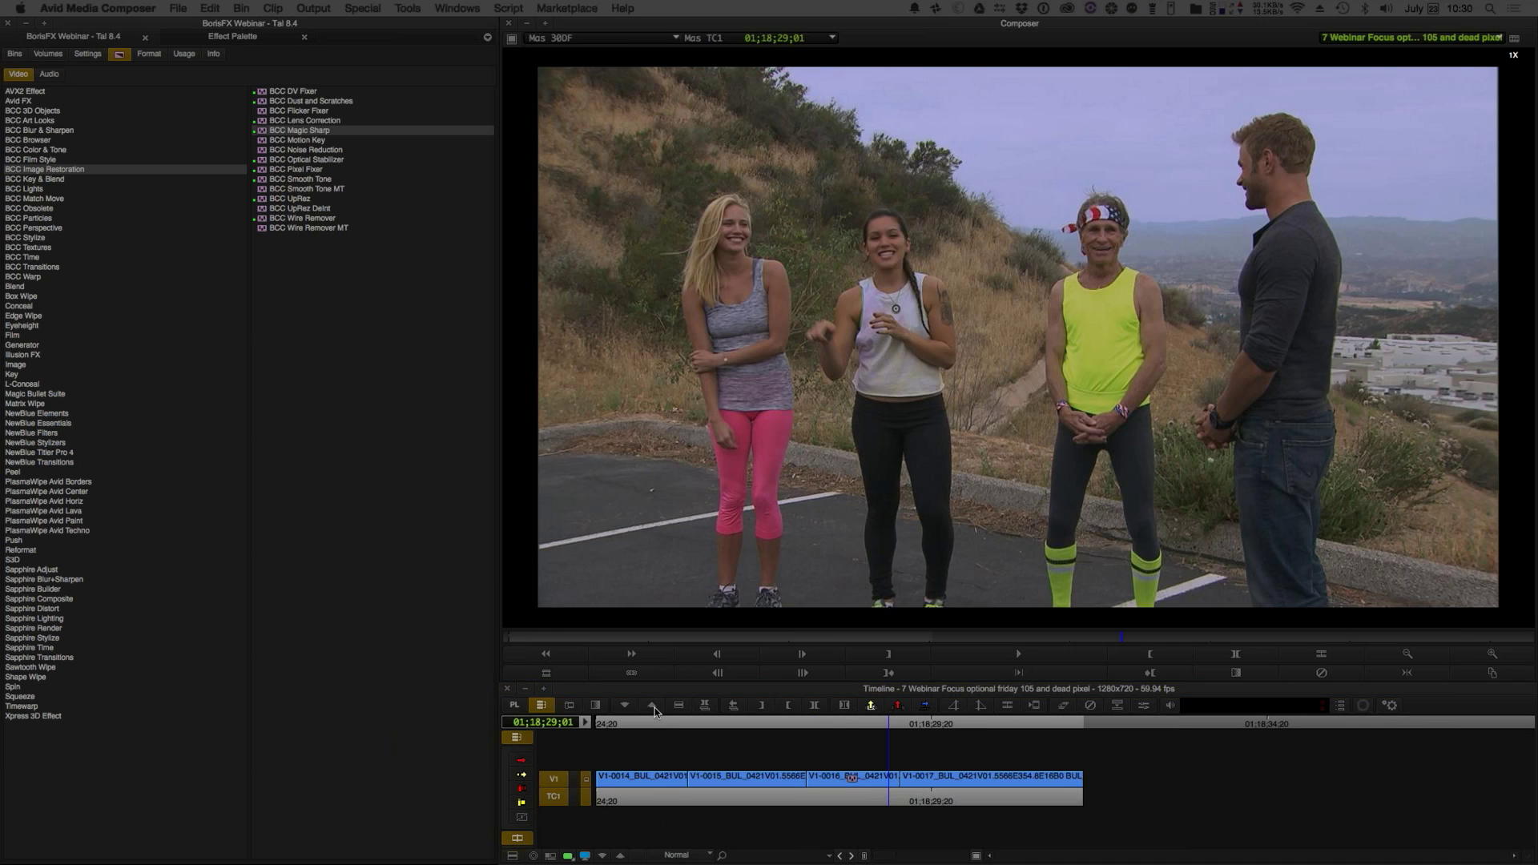
# - Play the 8 Webinar Flicker fixer 105 sequence from its start and scrub through the V1-0016 group shot to examine it for flicker
pyautogui.moveTo(842, 796); pyautogui.dragTo(564, 801)
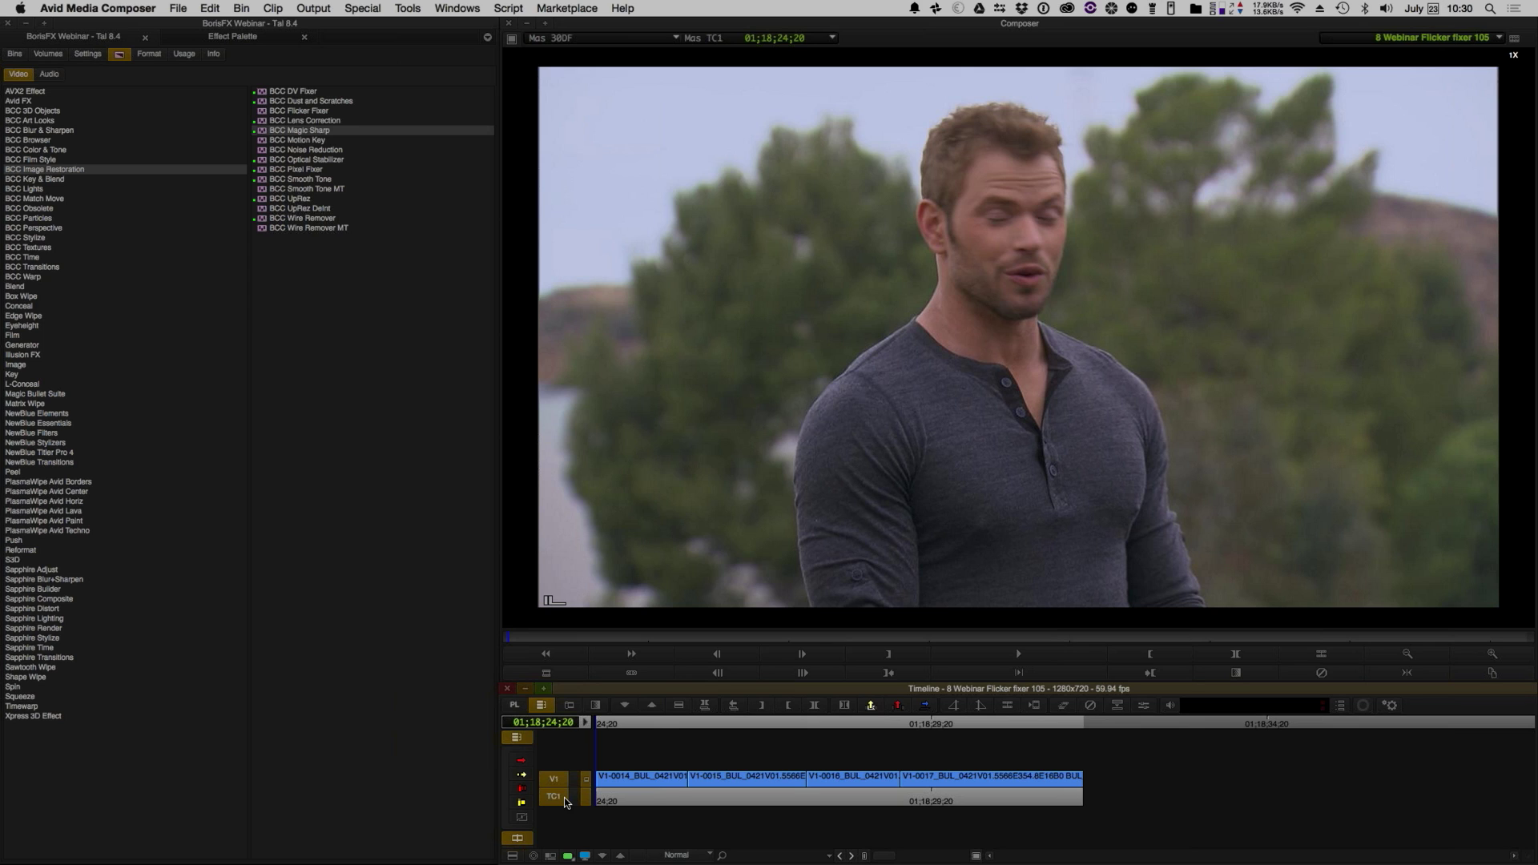
pyautogui.press('space')
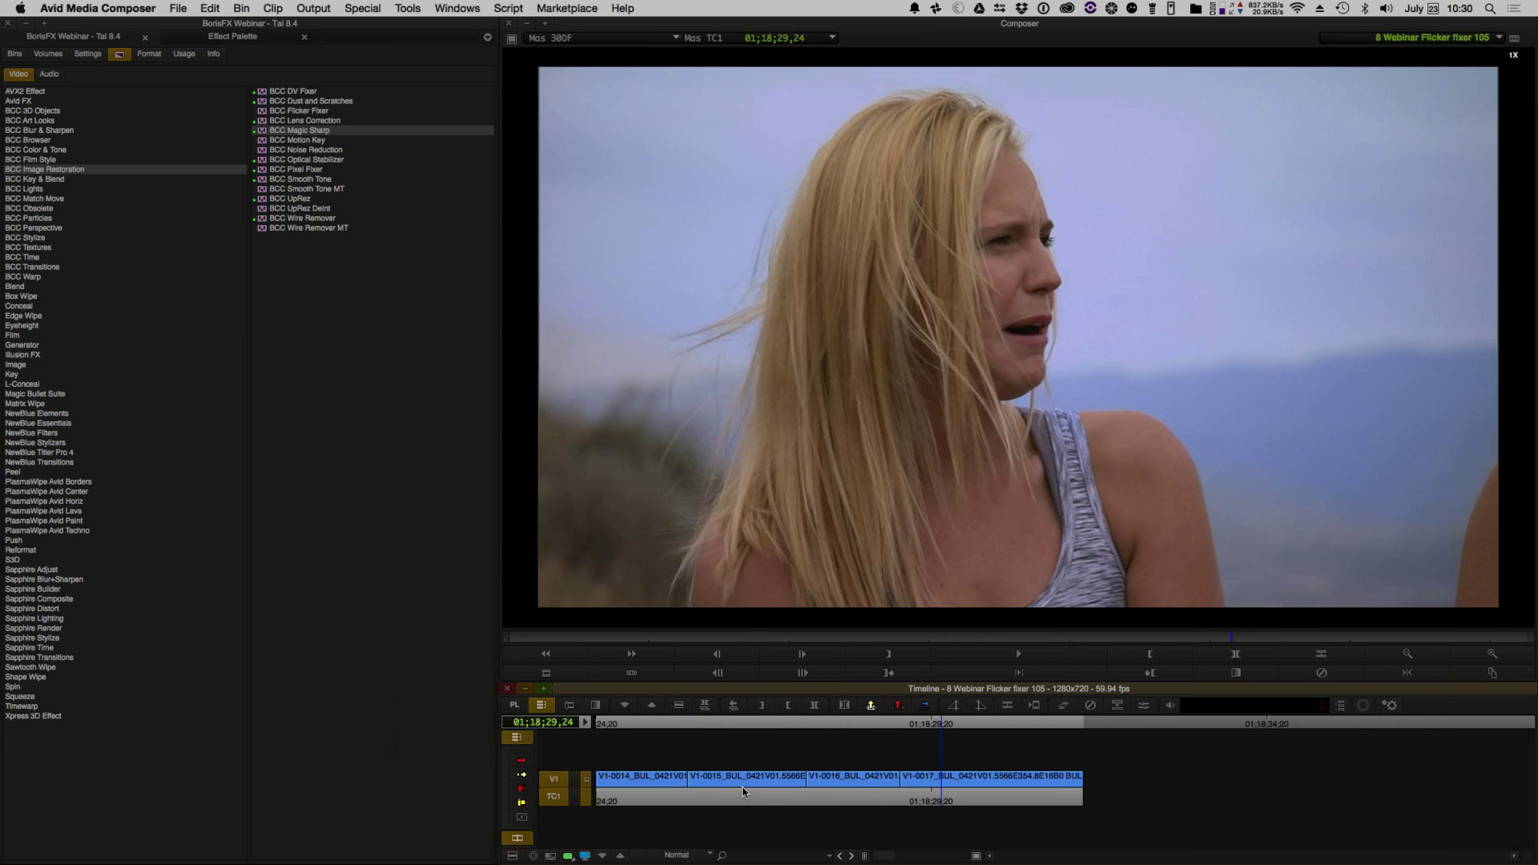
pyautogui.click(874, 776)
pyautogui.moveTo(873, 775)
pyautogui.mouseDown()
pyautogui.moveTo(822, 781)
pyautogui.moveTo(848, 785)
pyautogui.mouseUp()
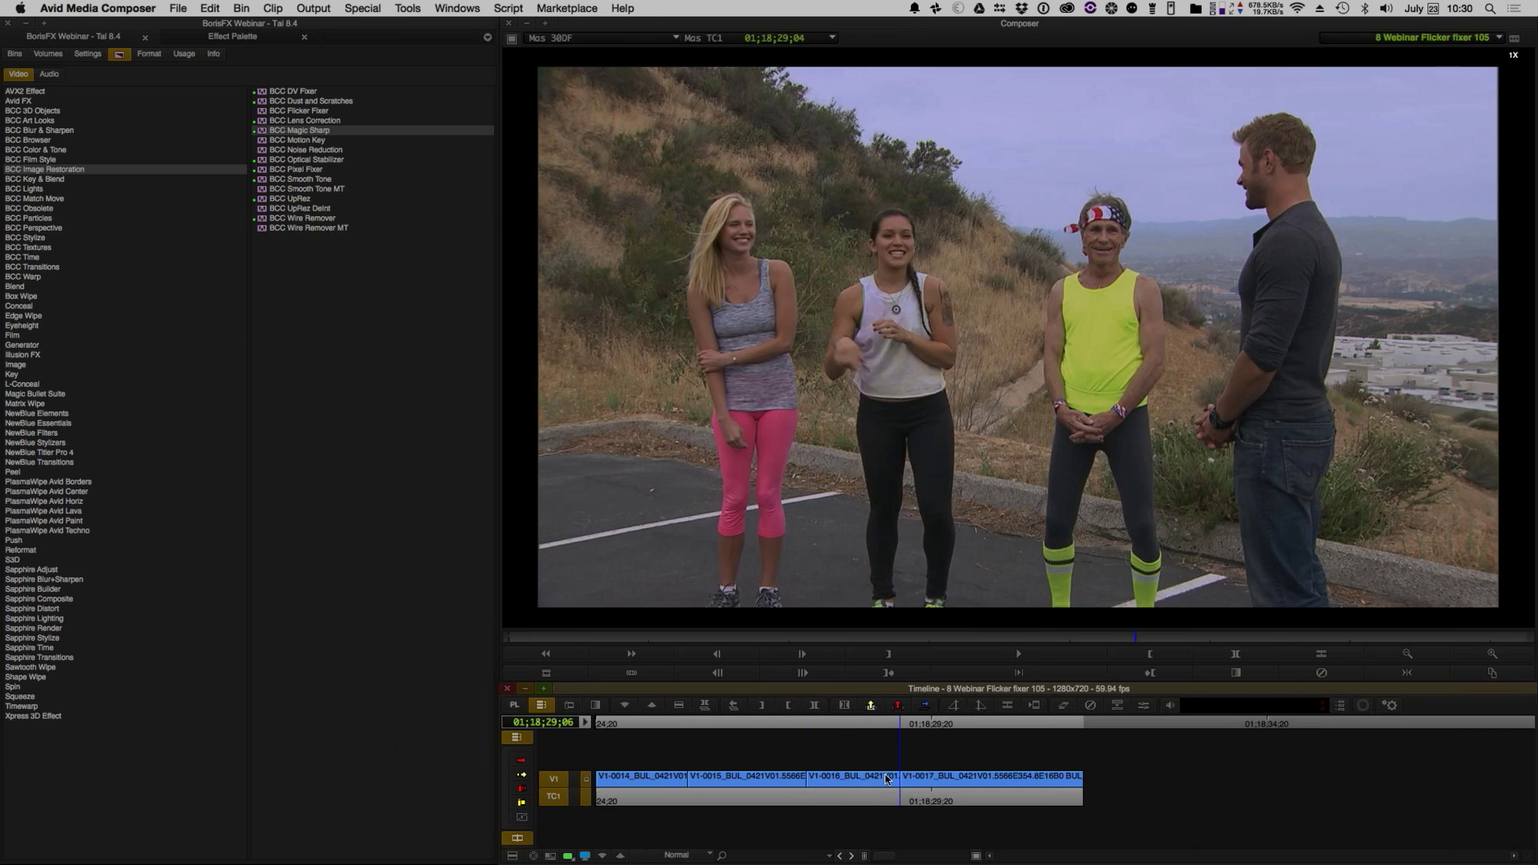
pyautogui.moveTo(843, 785)
pyautogui.mouseDown()
pyautogui.moveTo(855, 771)
pyautogui.moveTo(834, 779)
pyautogui.mouseUp()
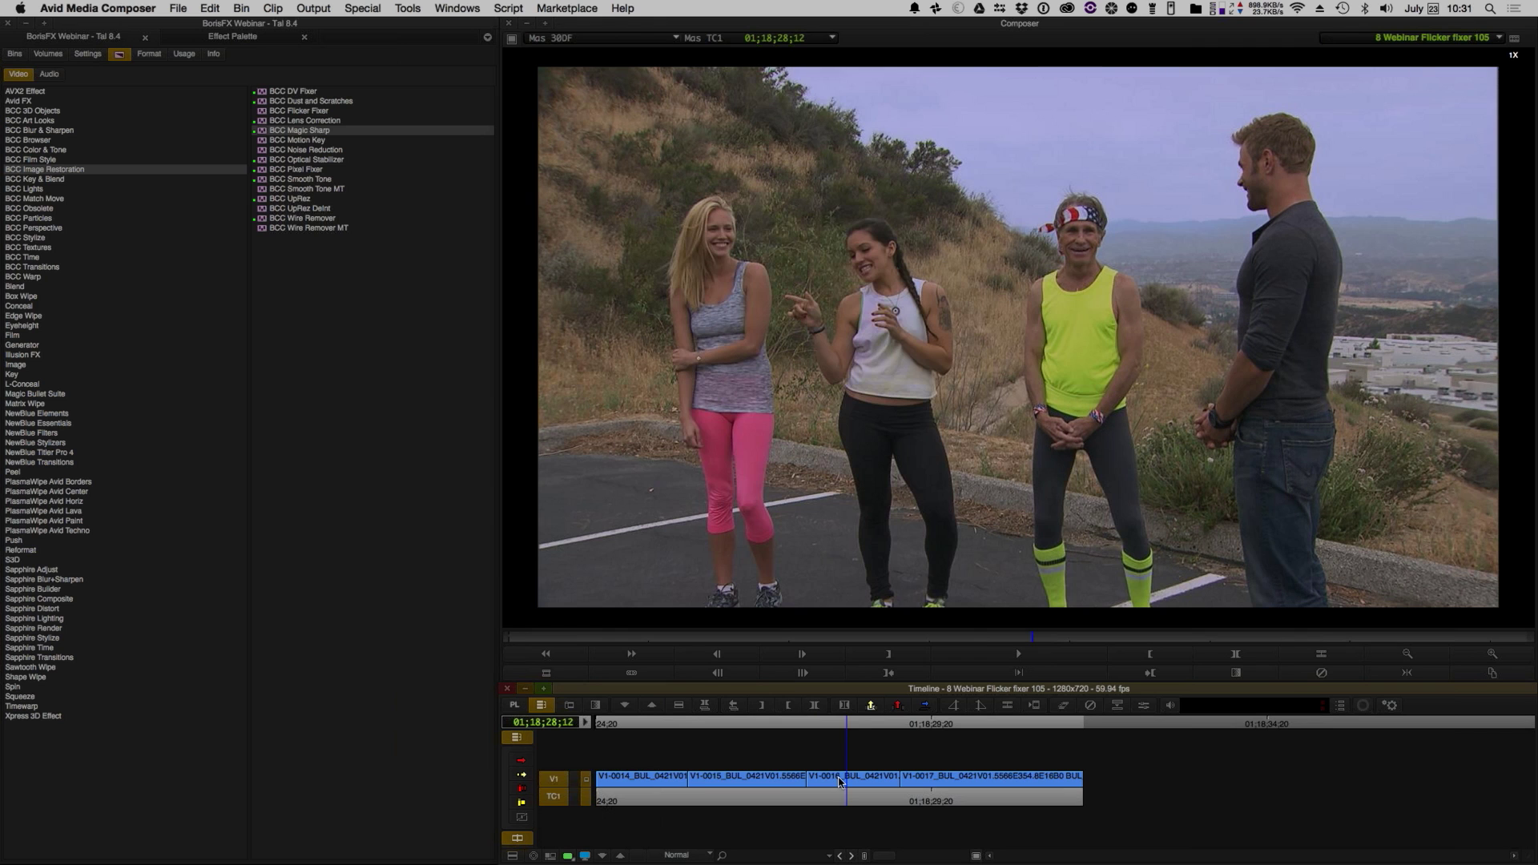
# - Mark the third clip in the 8 Webinar Flicker fixer 105 sequence and apply the BCC Flicker Fixer effect to it
pyautogui.moveTo(840, 781)
pyautogui.mouseDown()
pyautogui.moveTo(822, 781)
pyautogui.moveTo(843, 785)
pyautogui.mouseUp()
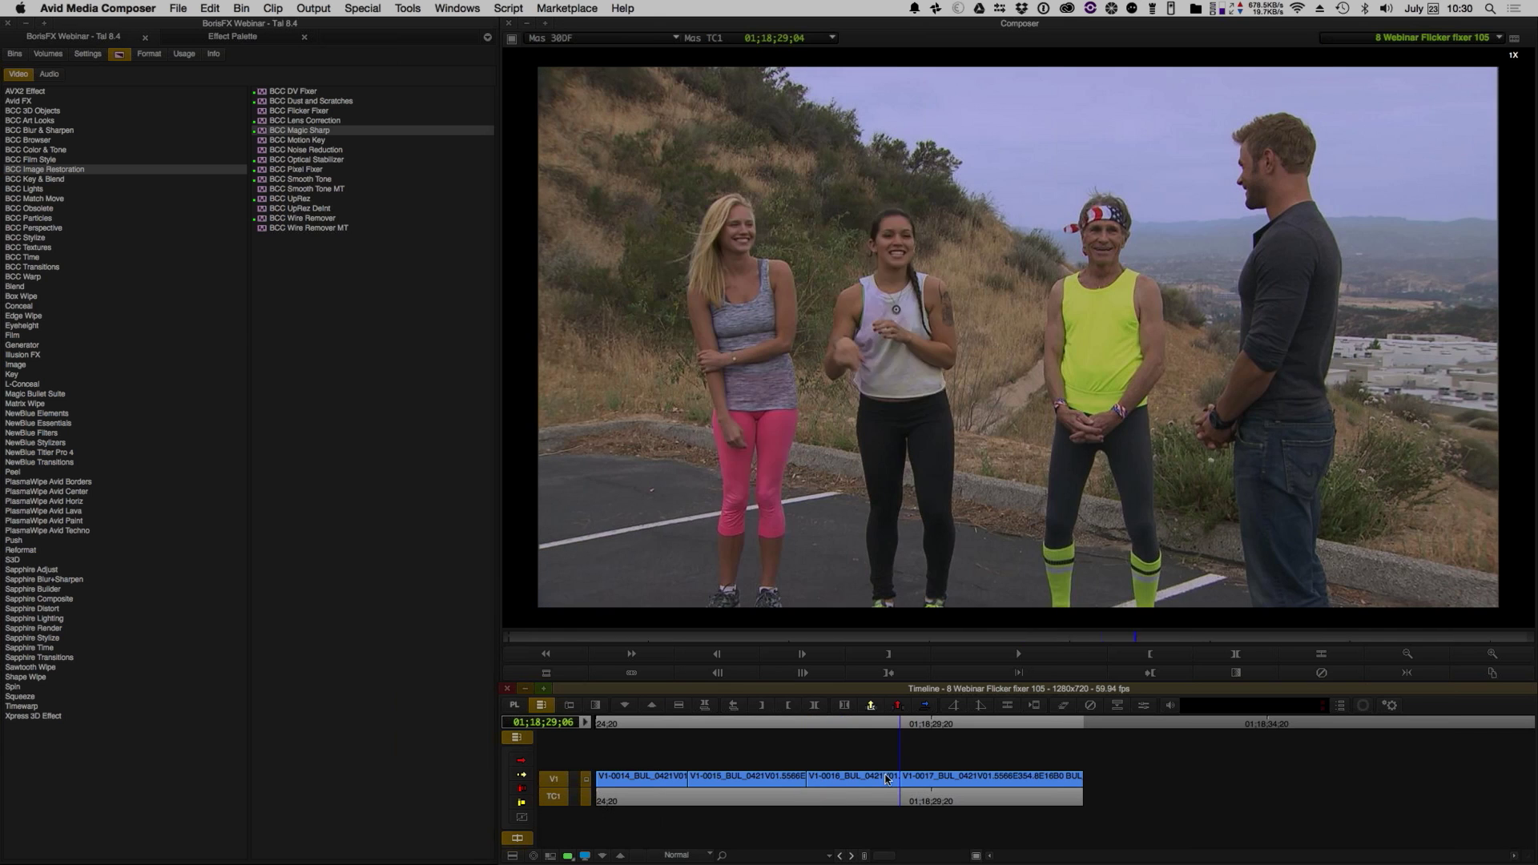
pyautogui.moveTo(833, 778); pyautogui.dragTo(849, 773)
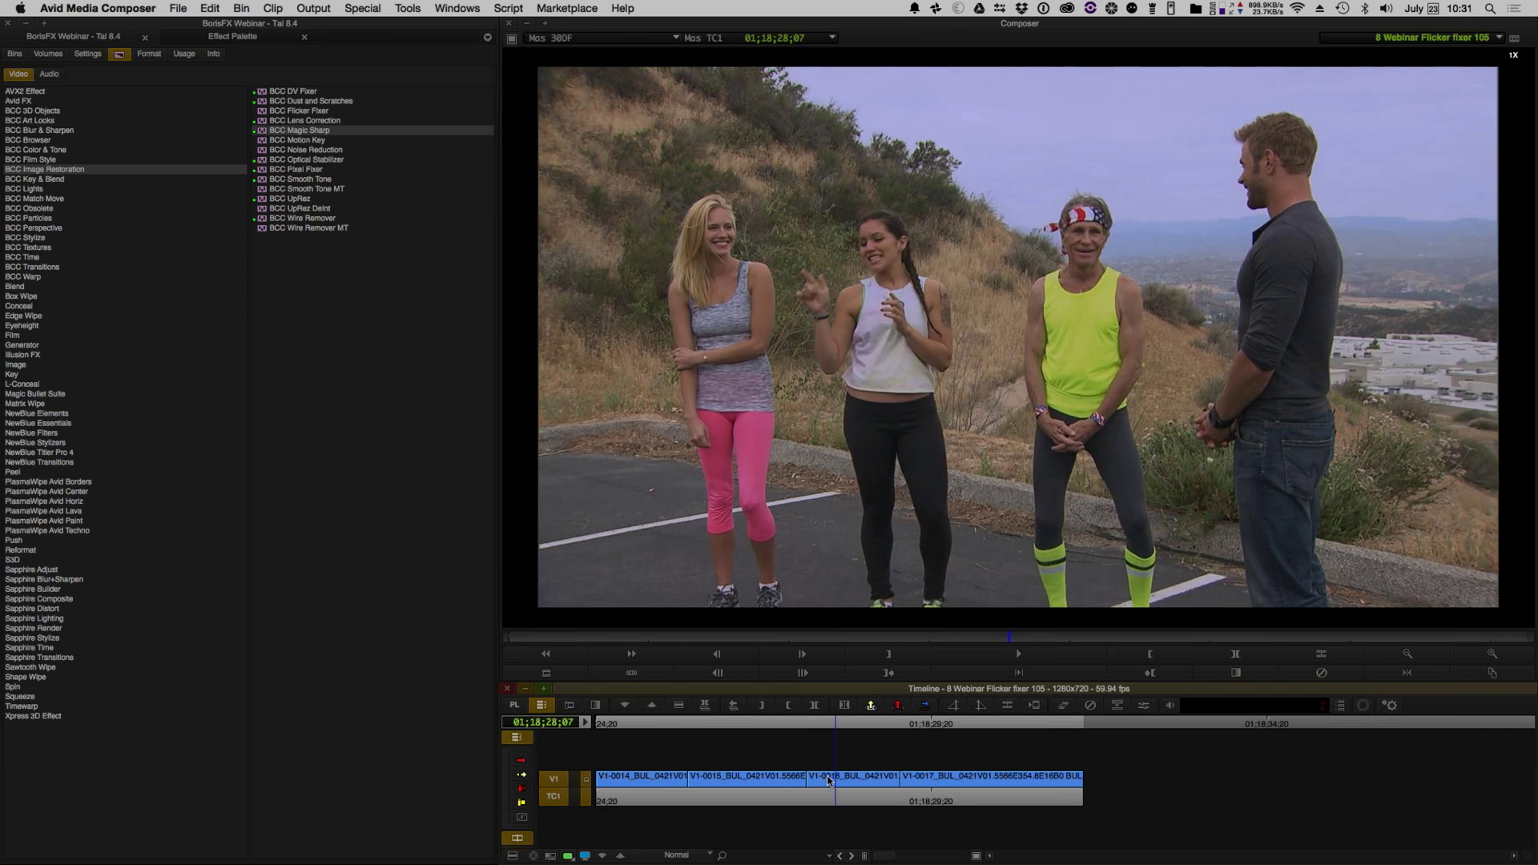
pyautogui.press('a')
pyautogui.press('t')
pyautogui.click(343, 113)
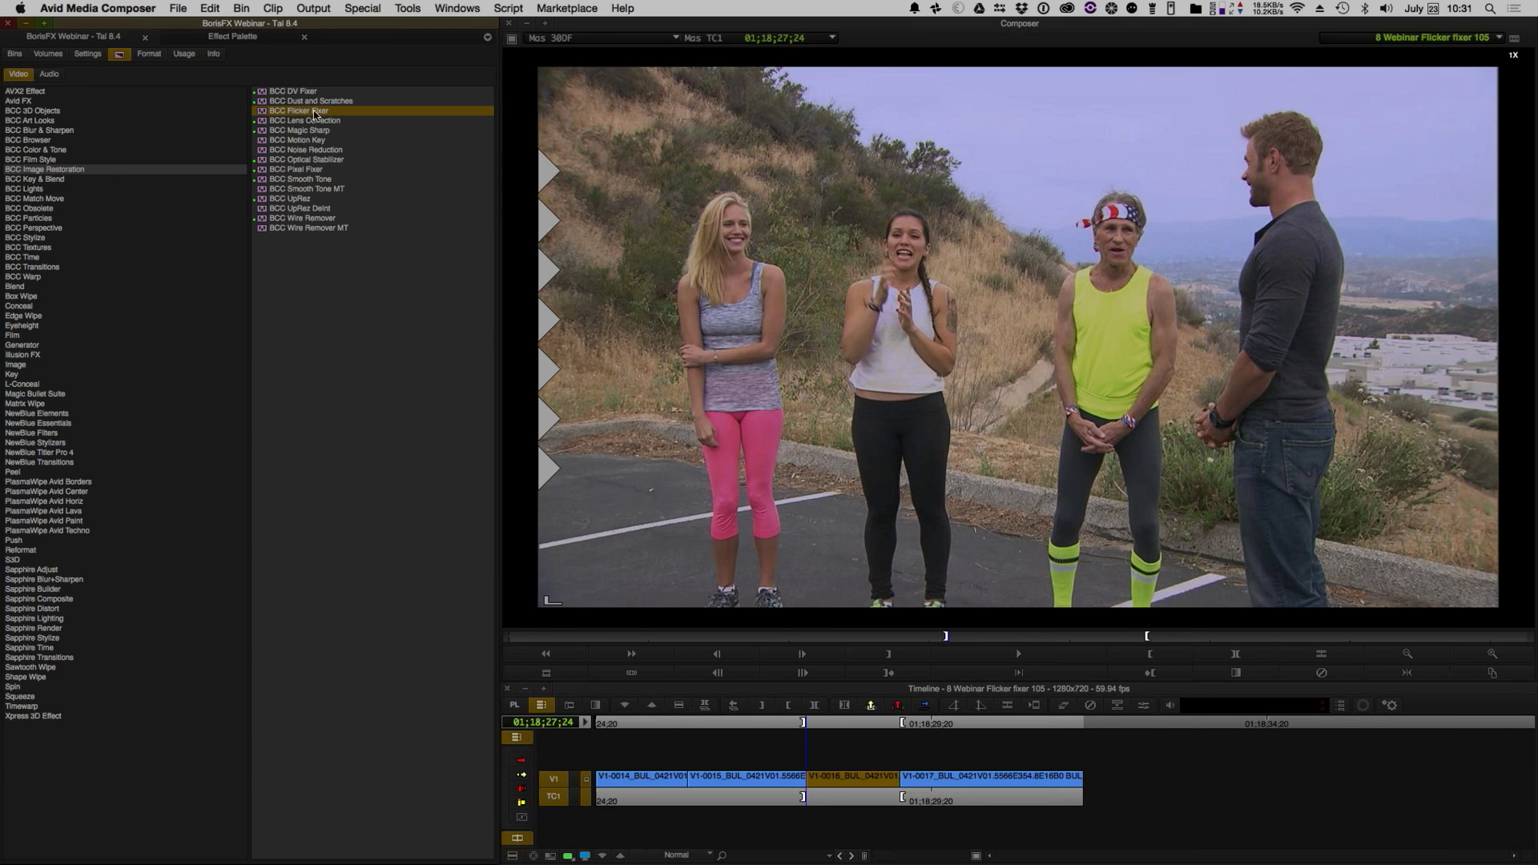
pyautogui.moveTo(623, 383); pyautogui.dragTo(854, 780)
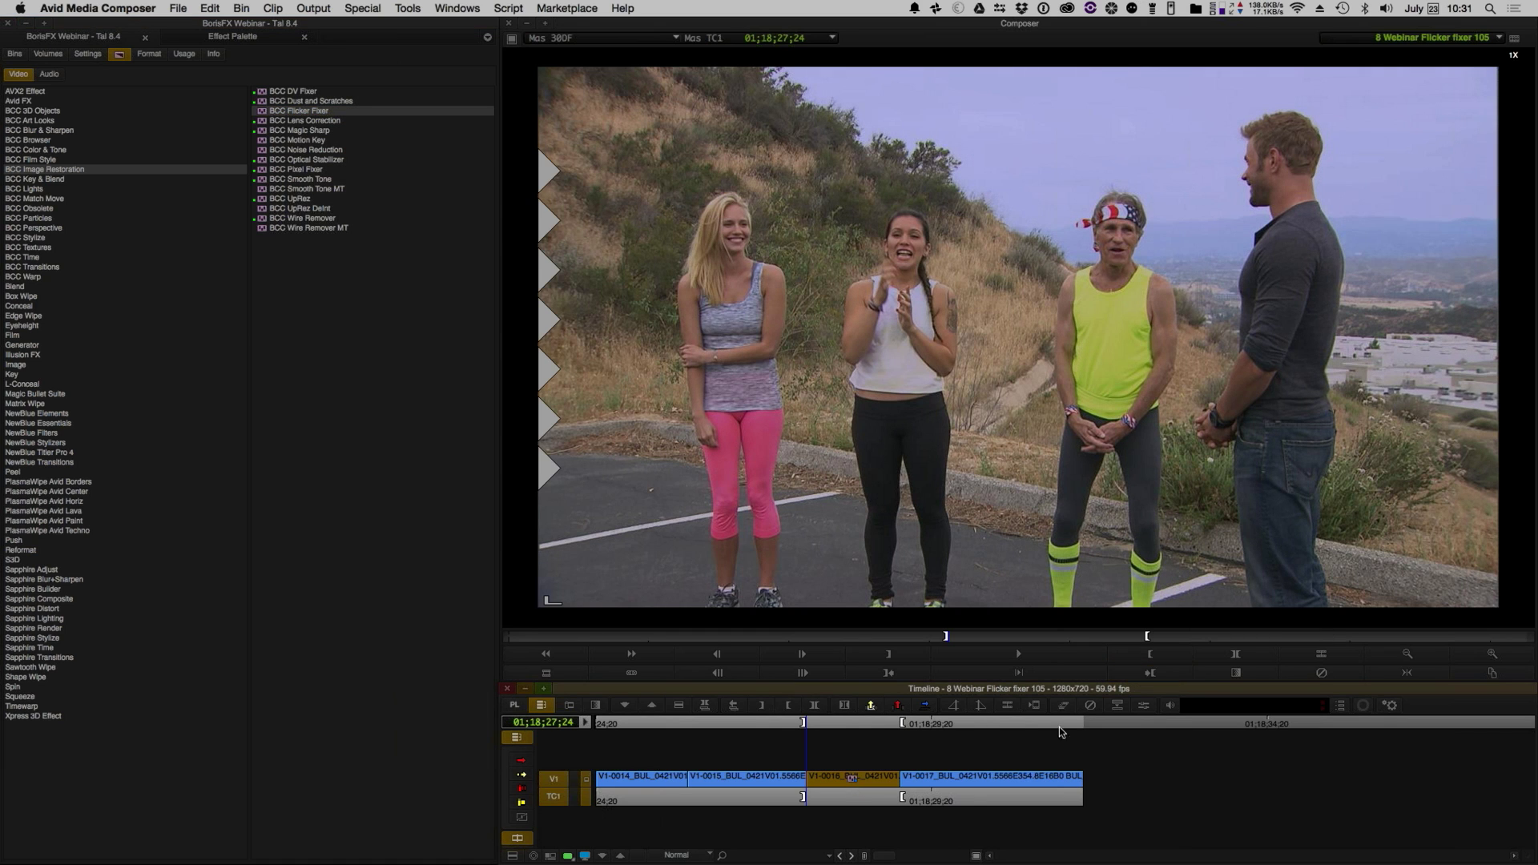
# - Set the Flicker Fixer's Frame Analysis Time Window to 20.0 and render the effect to the BorisFX Webinar drive
pyautogui.click(1143, 706)
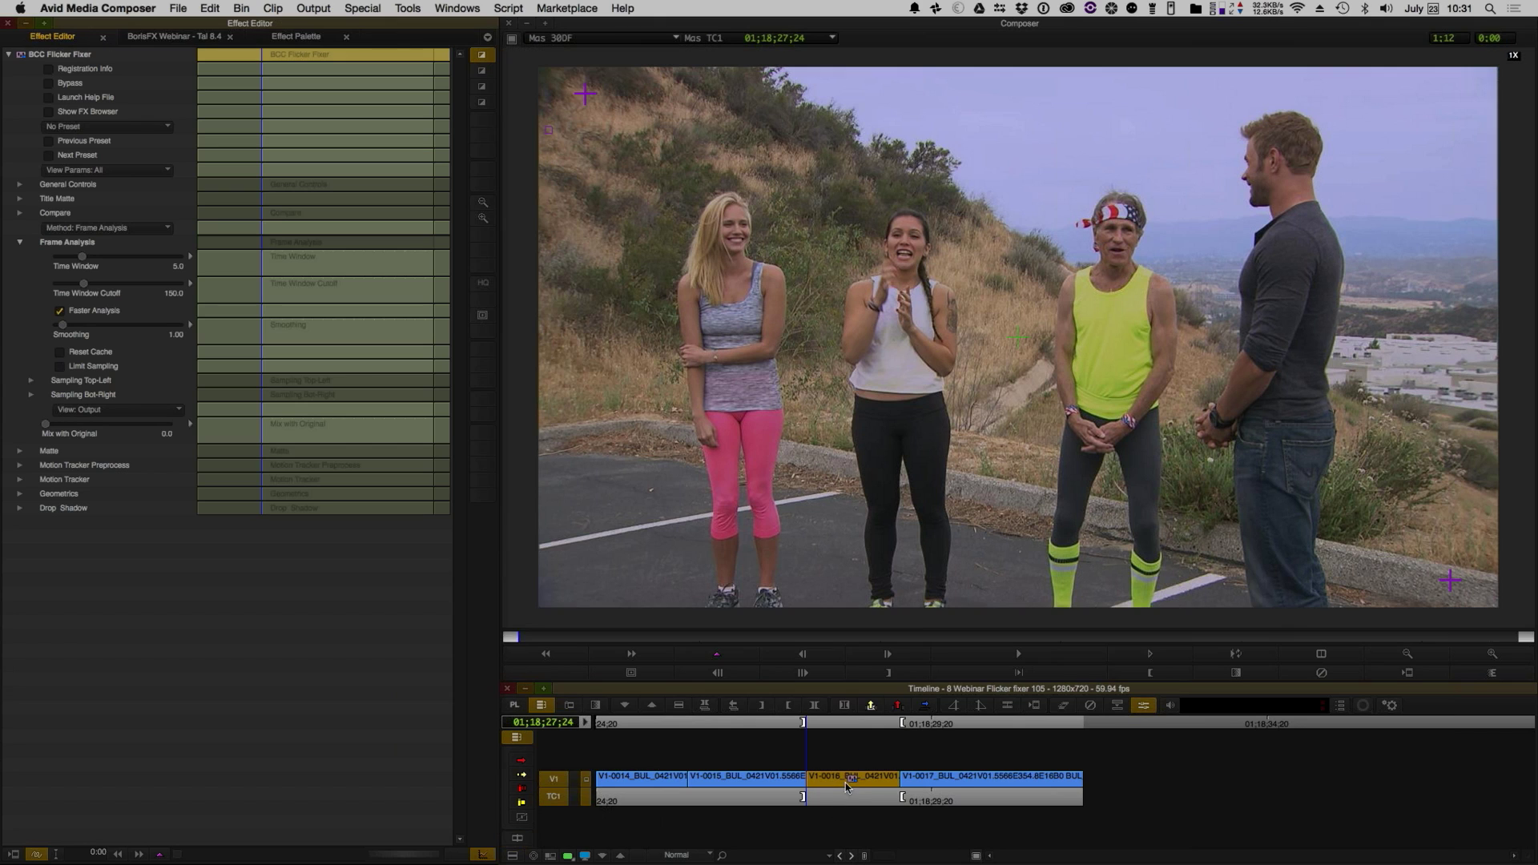
pyautogui.click(20, 243)
pyautogui.click(19, 244)
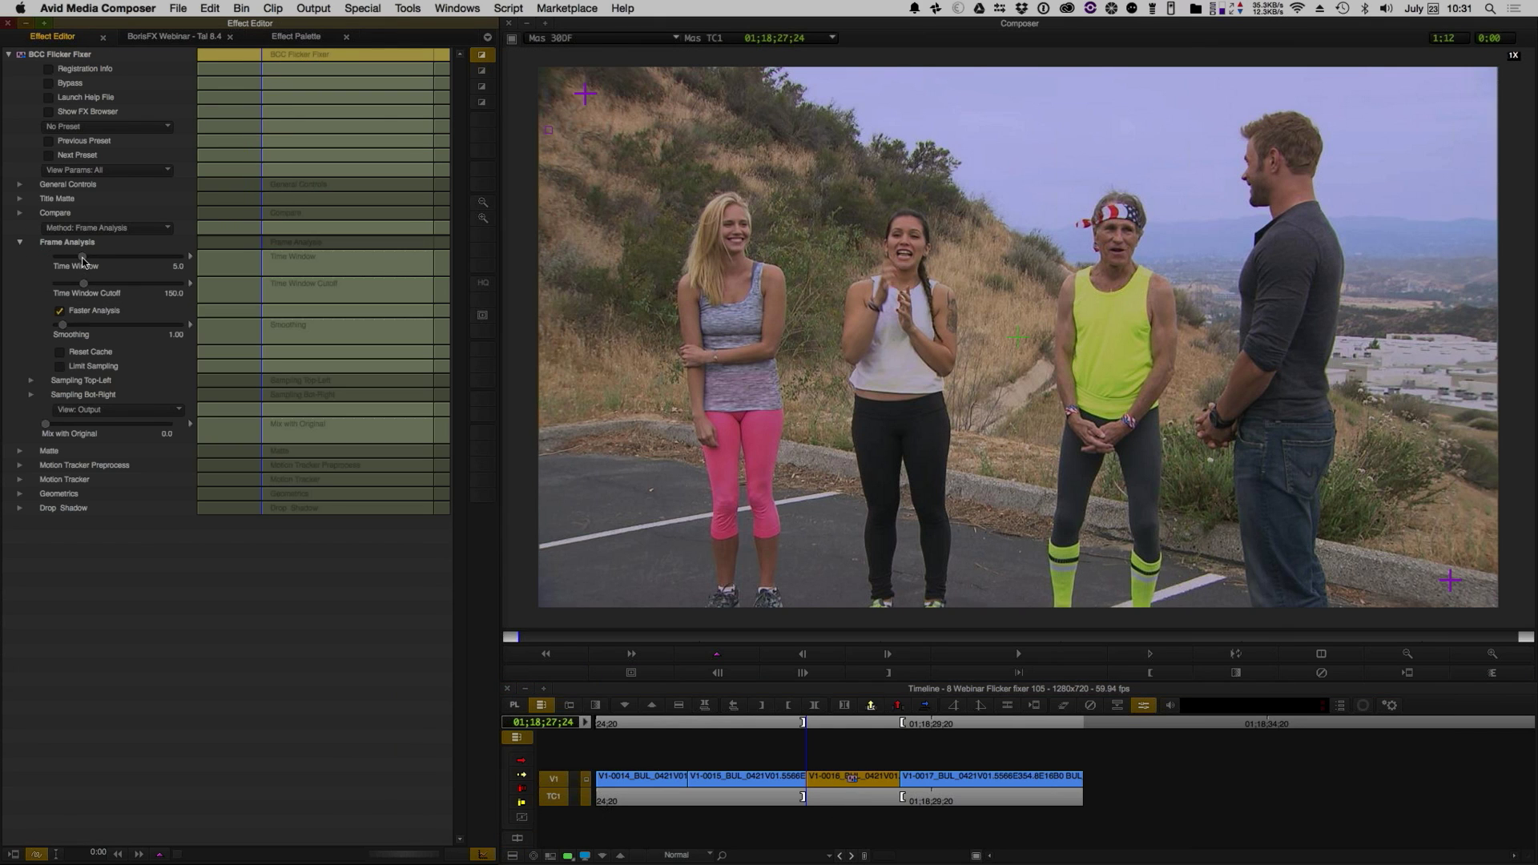
pyautogui.click(83, 257)
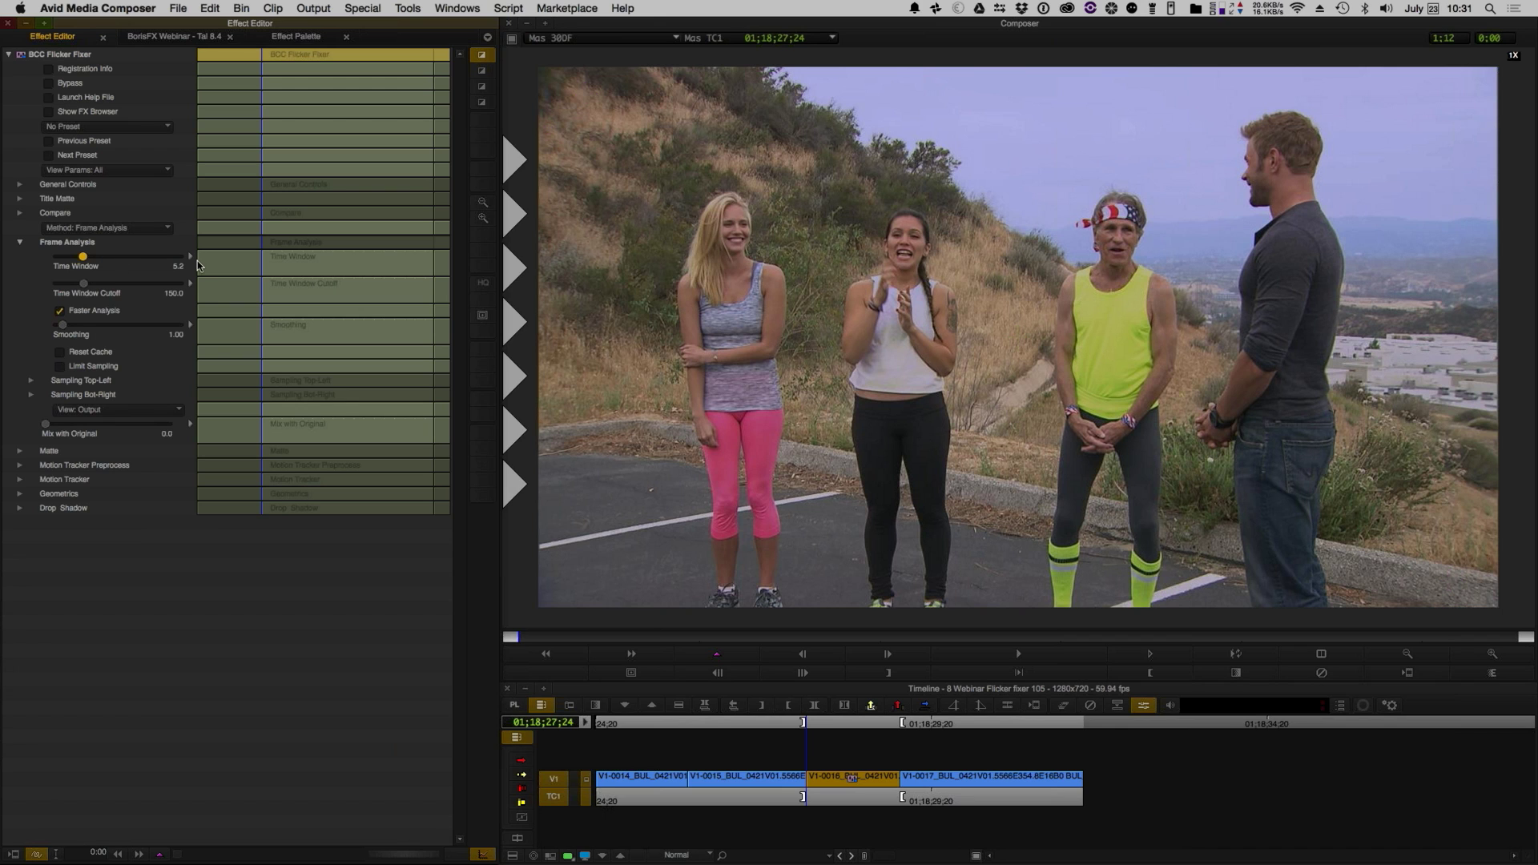
pyautogui.moveTo(82, 258); pyautogui.dragTo(183, 259)
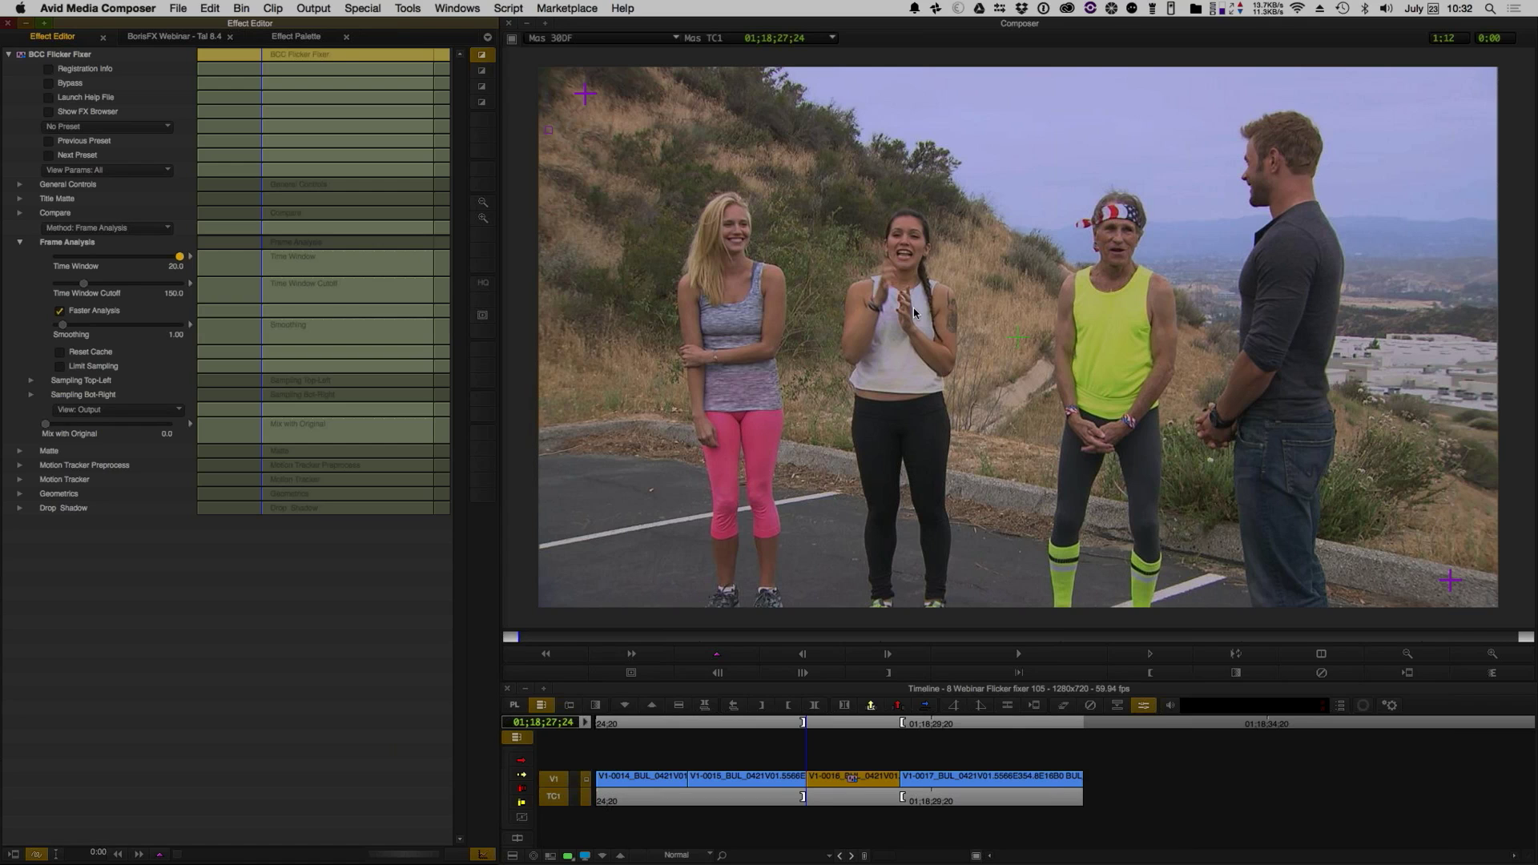
pyautogui.click(13, 856)
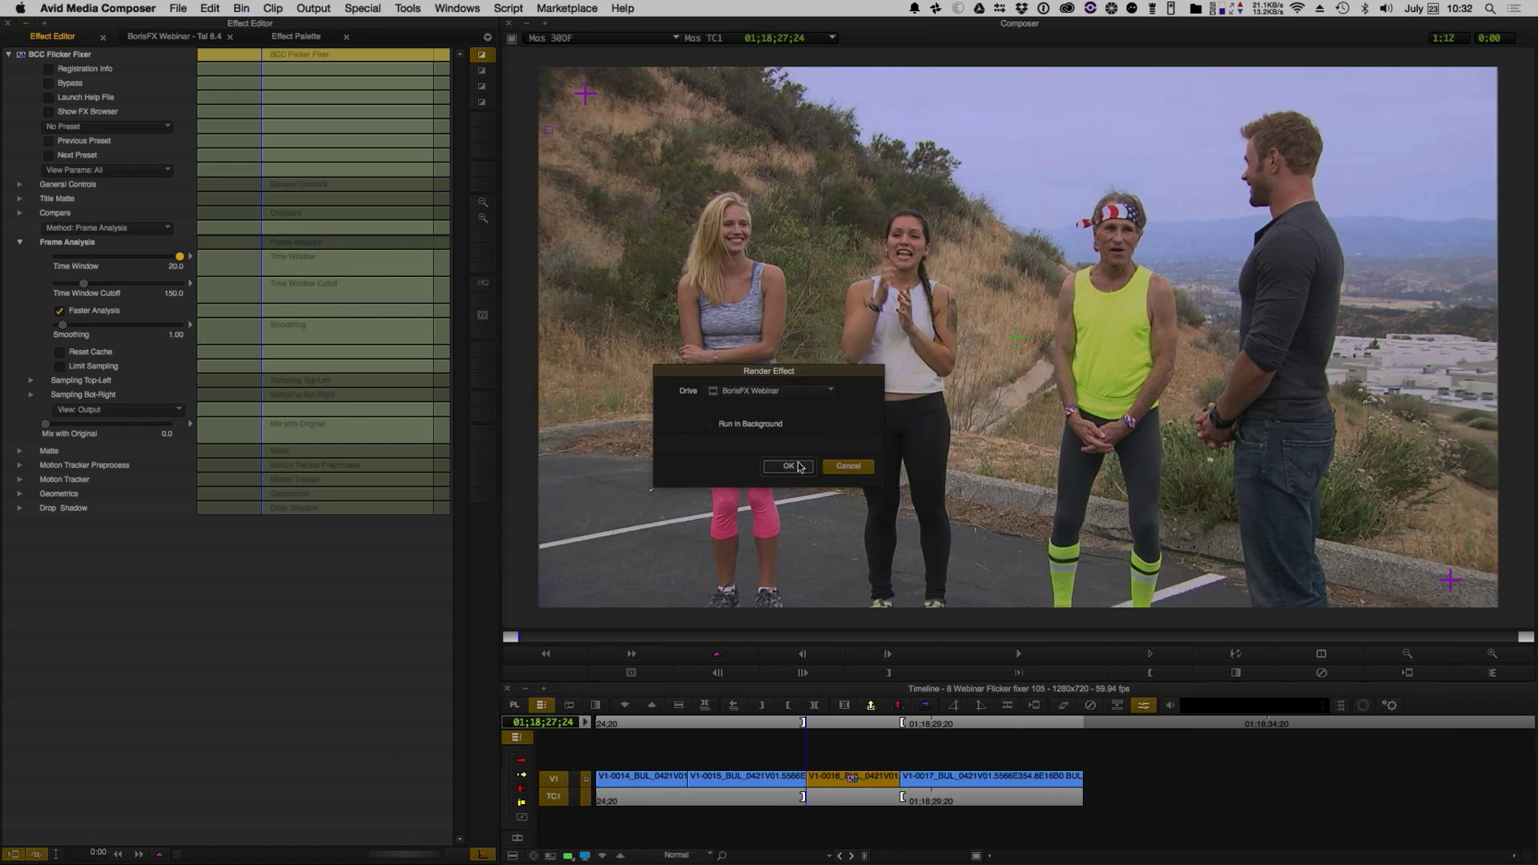
pyautogui.click(787, 467)
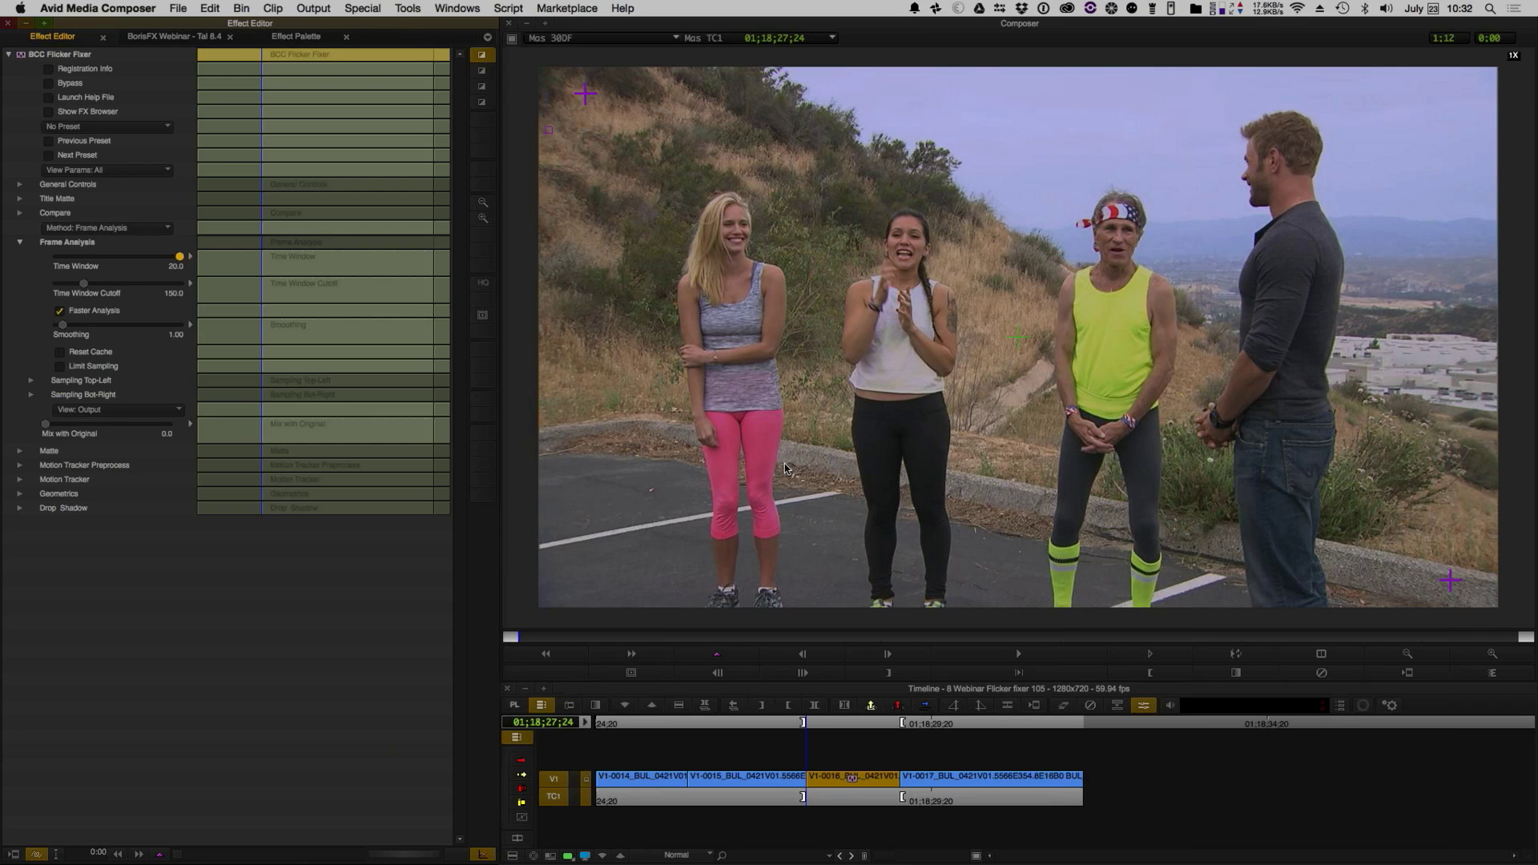
# - Play back the third clip with the rendered Flicker Fixer several times to check for remaining flicker
pyautogui.click(777, 798)
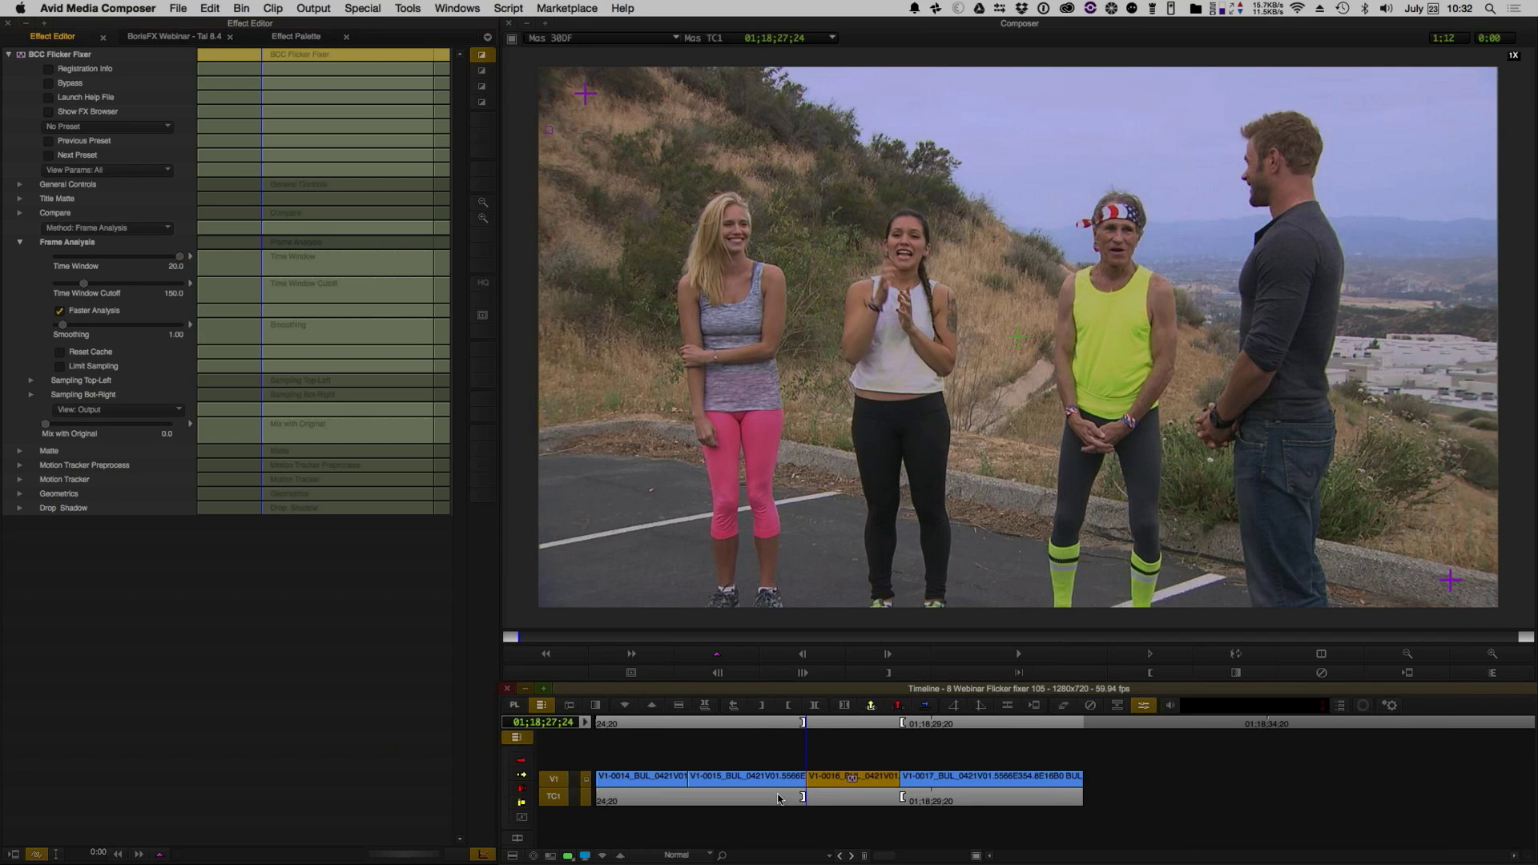
pyautogui.press('space')
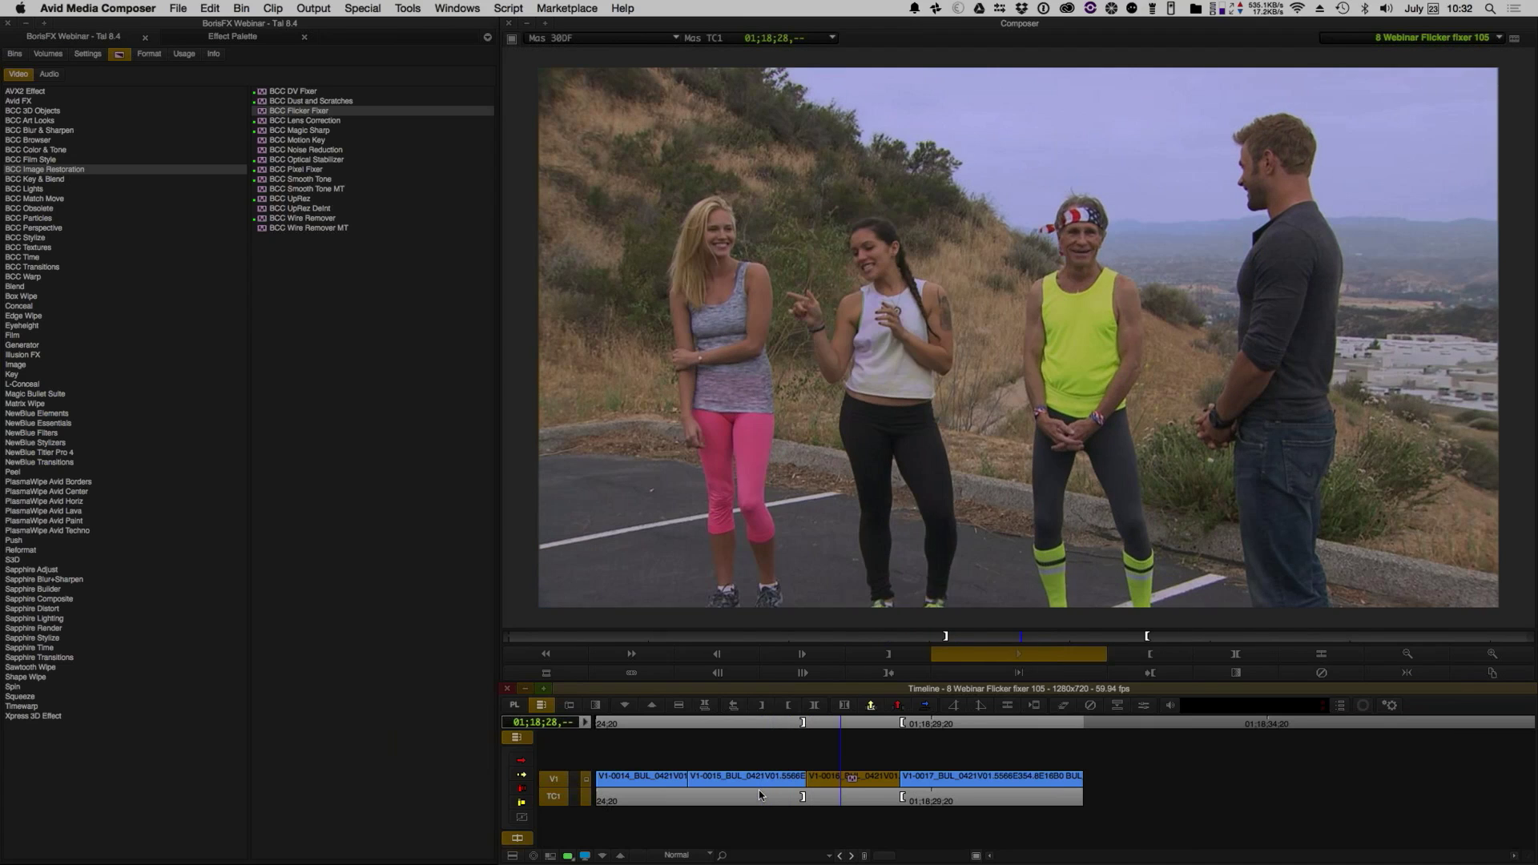
pyautogui.press('space')
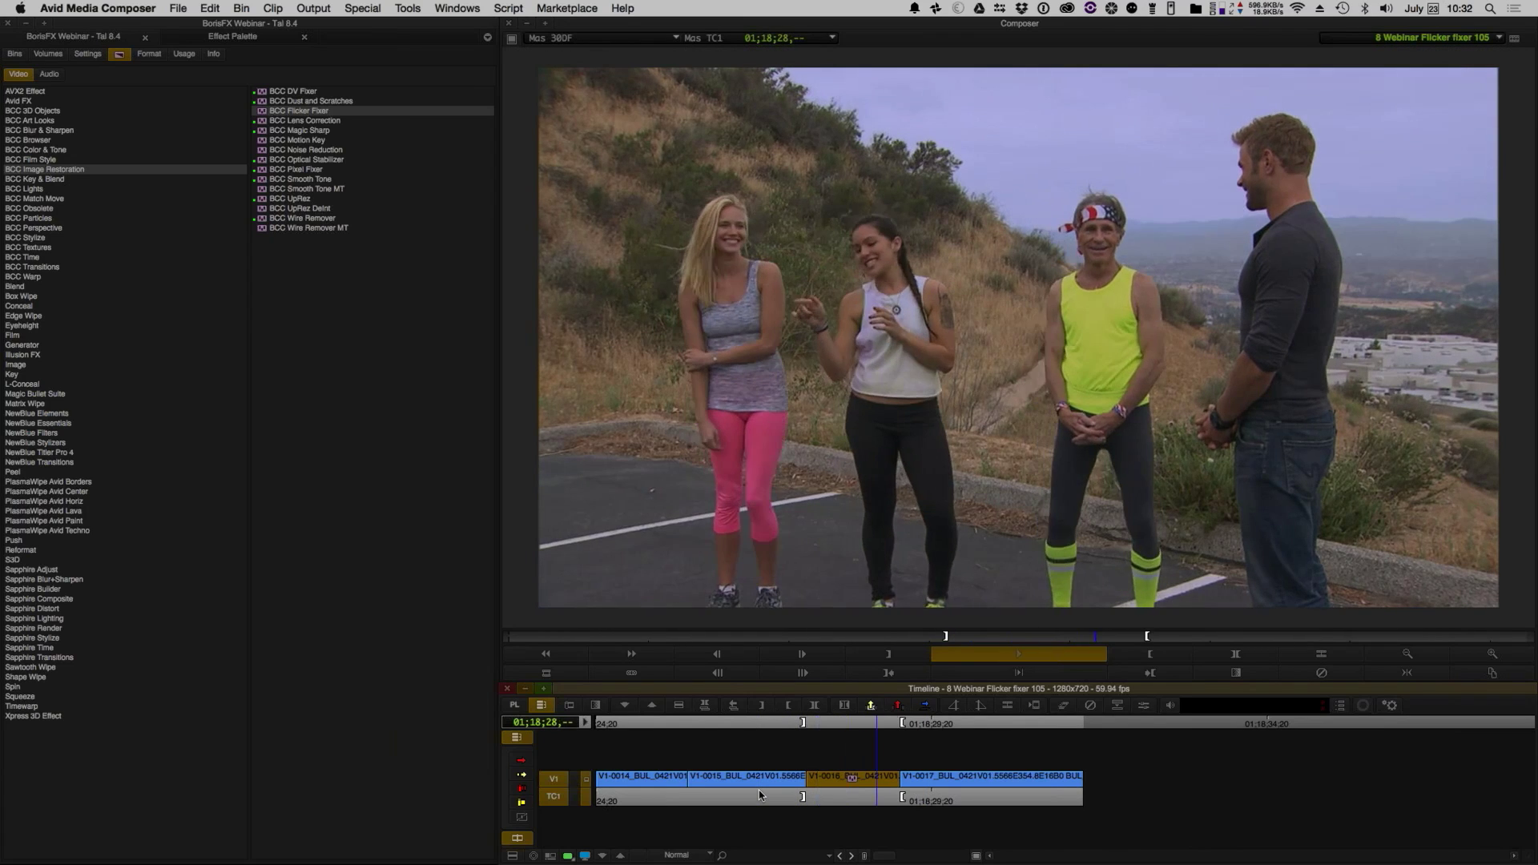
pyautogui.press('space')
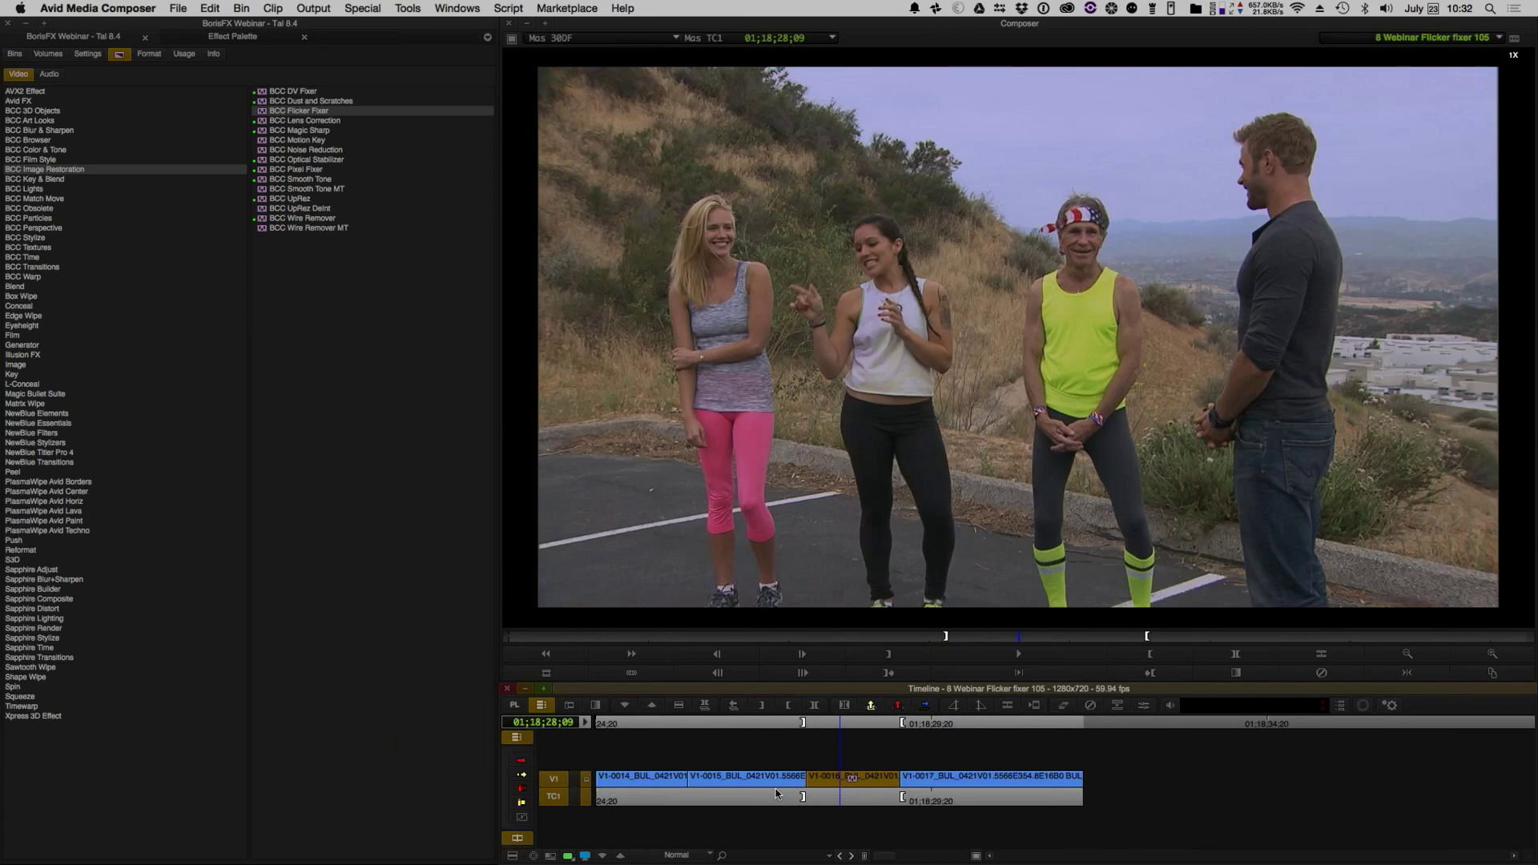
pyautogui.press('space')
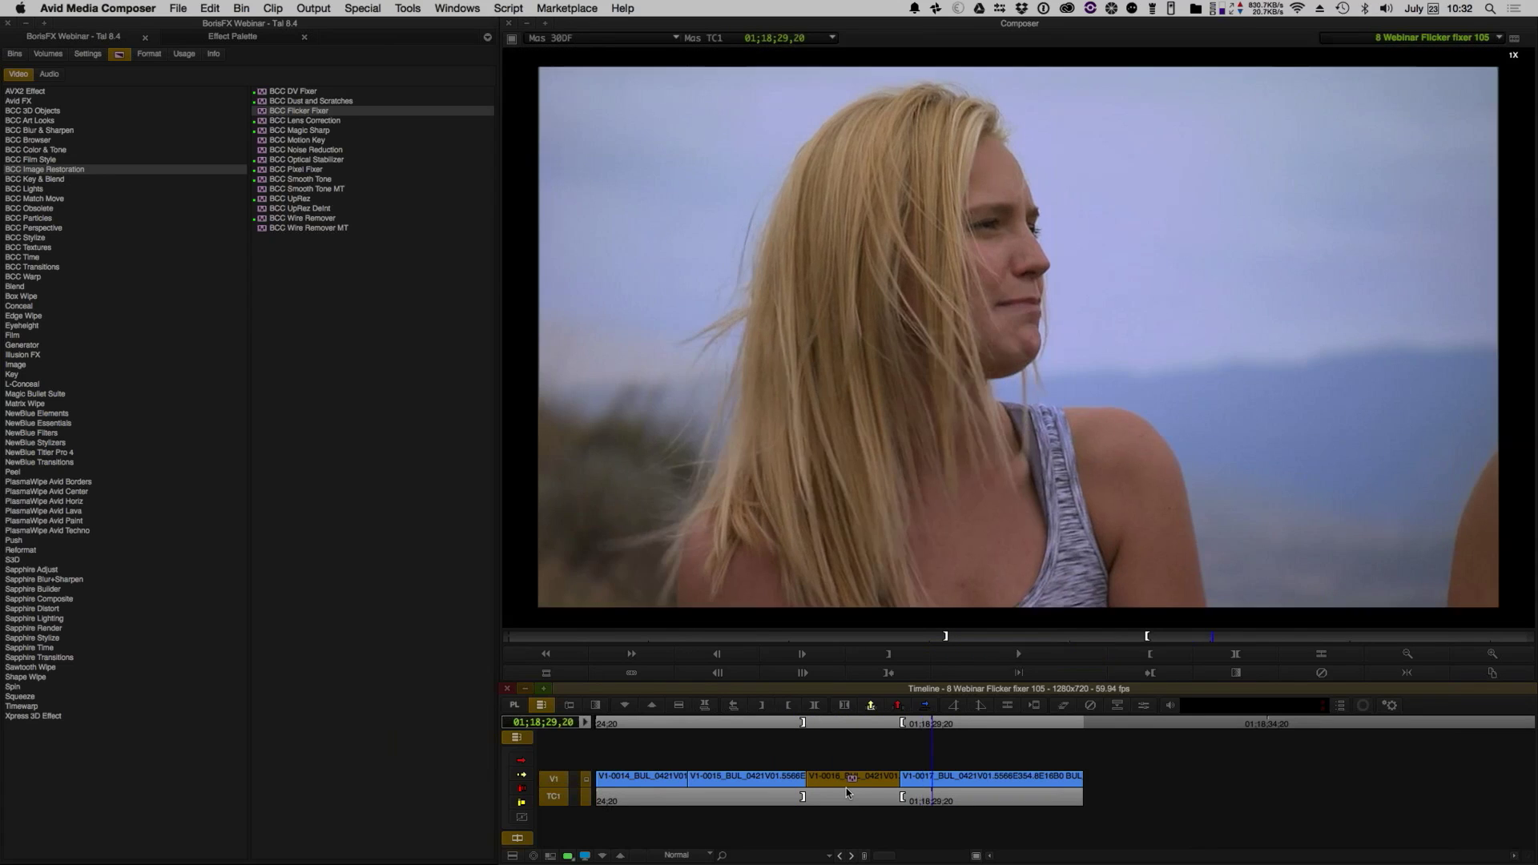
pyautogui.click(848, 793)
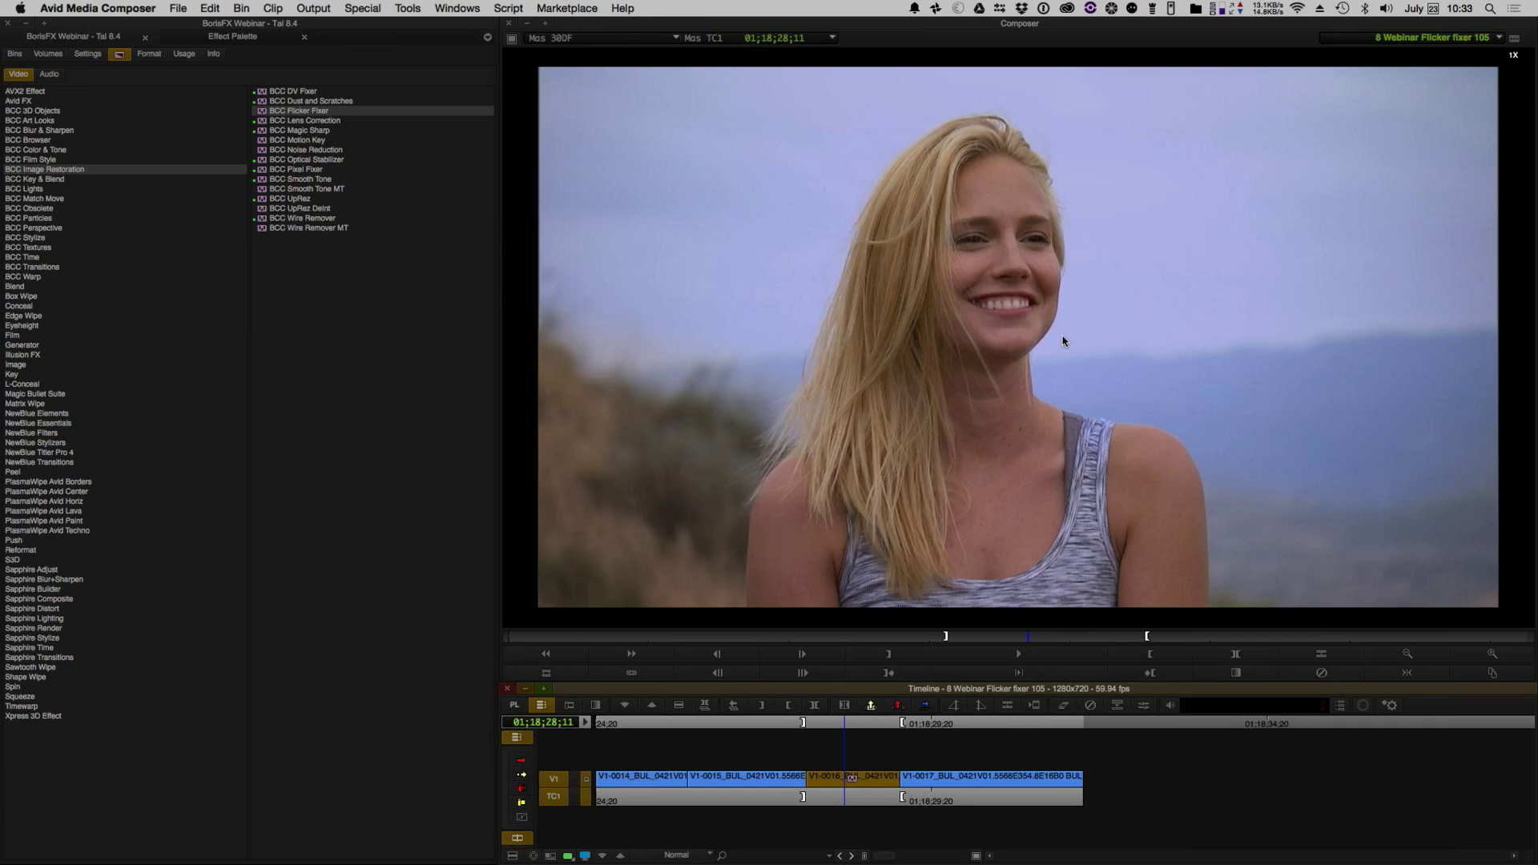
pyautogui.click(1074, 312)
pyautogui.press('space')
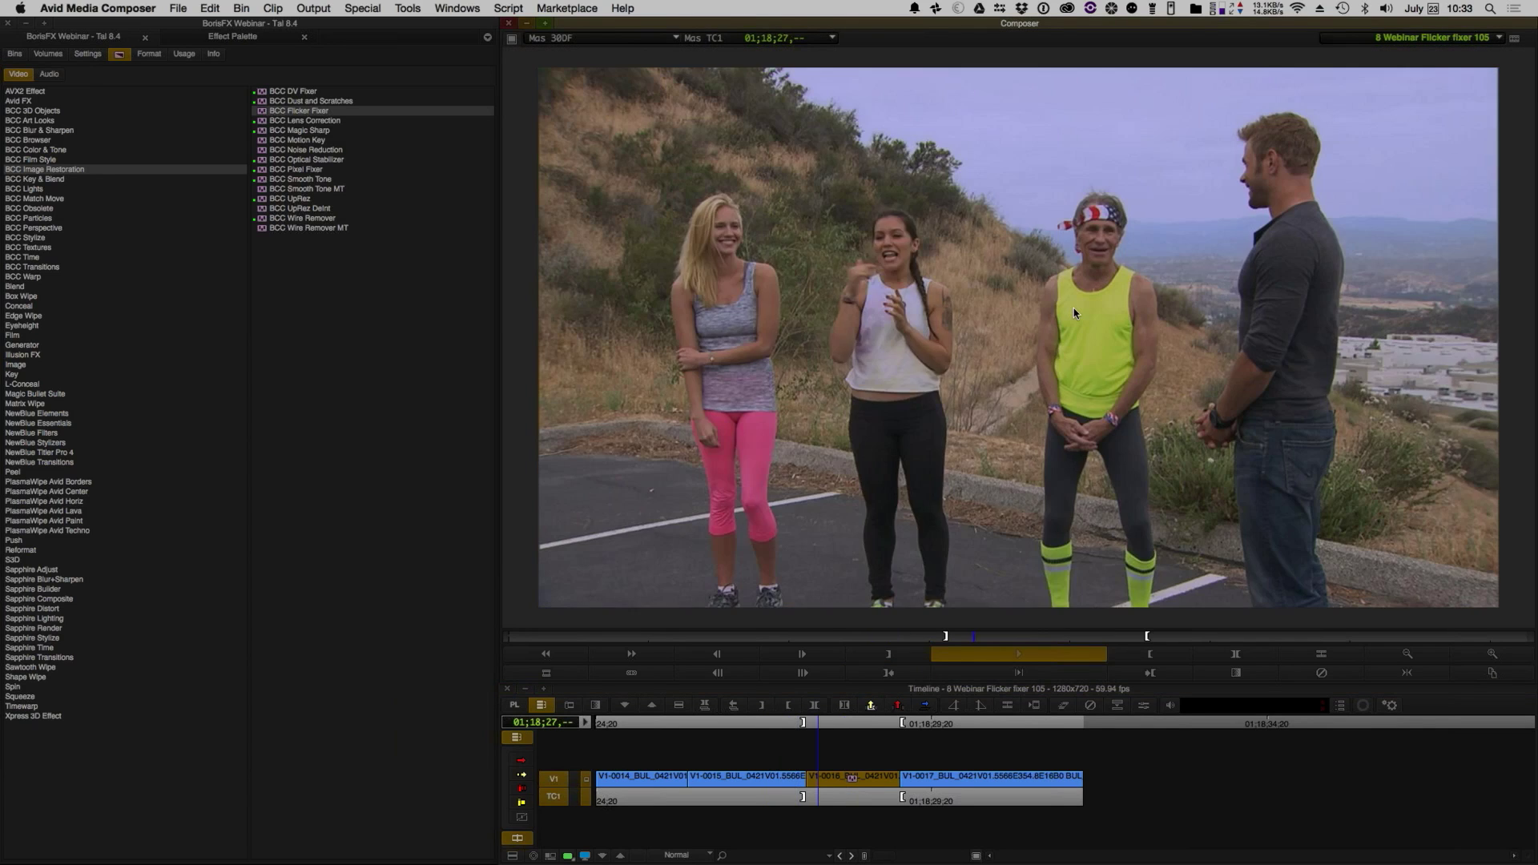
pyautogui.press('space')
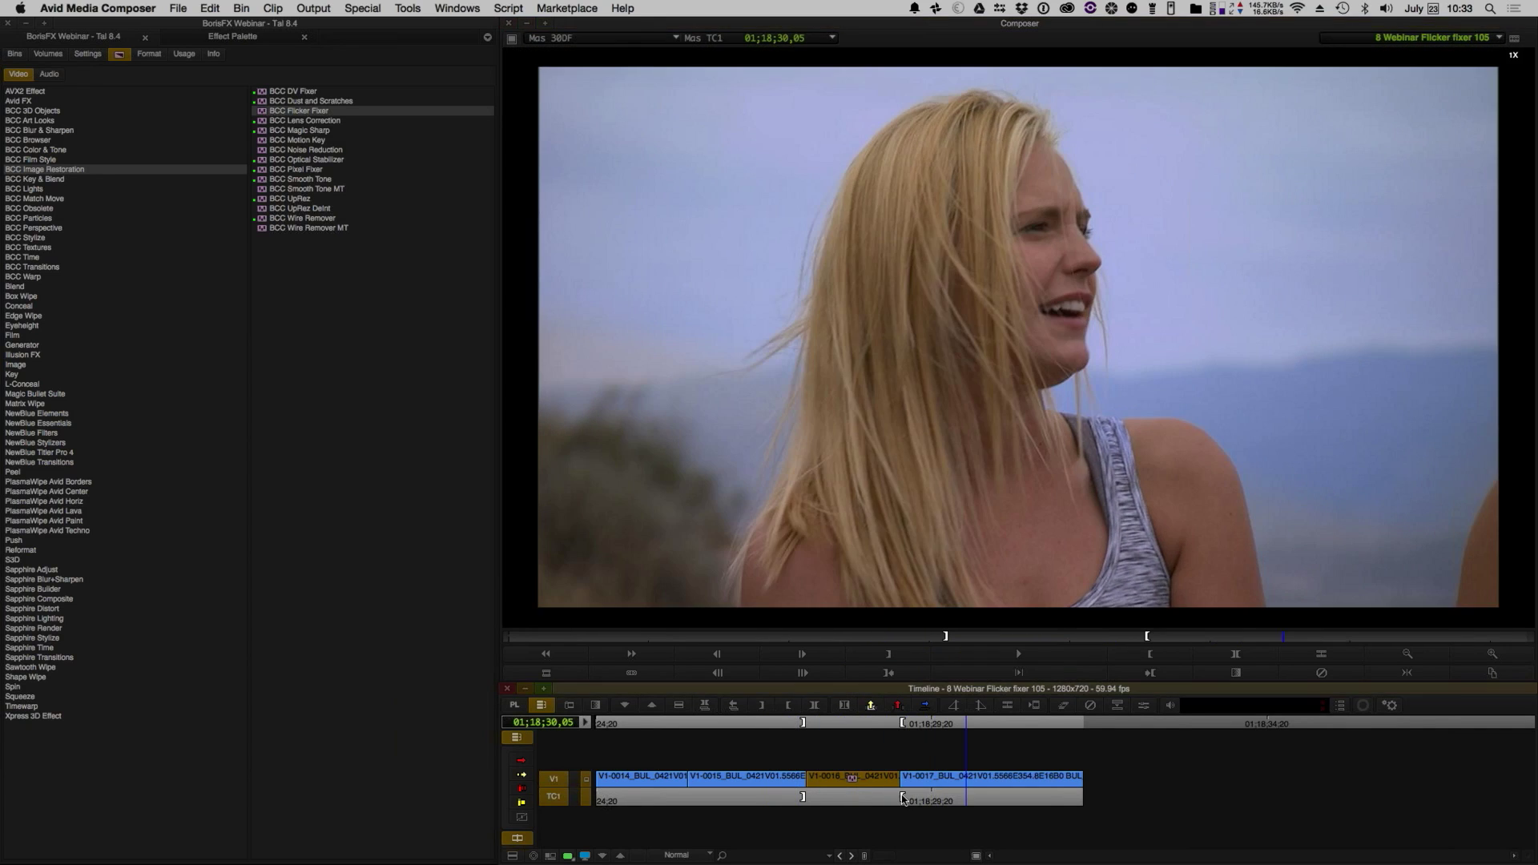
pyautogui.click(892, 792)
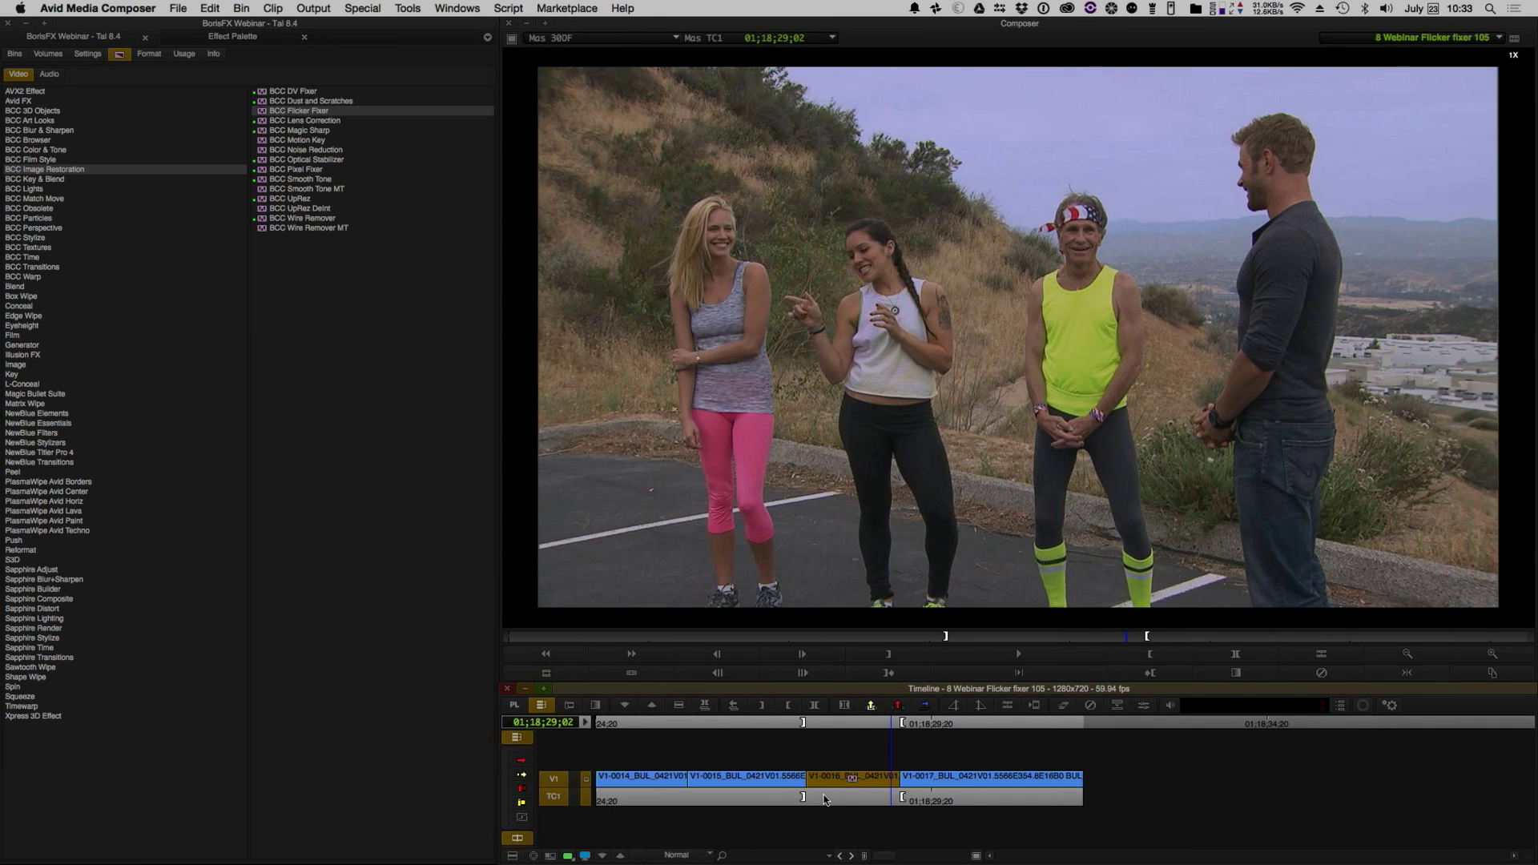
# - Play from the preceding clip through the flicker-fixed shot and step through its frames to examine the exposure
pyautogui.press('j')
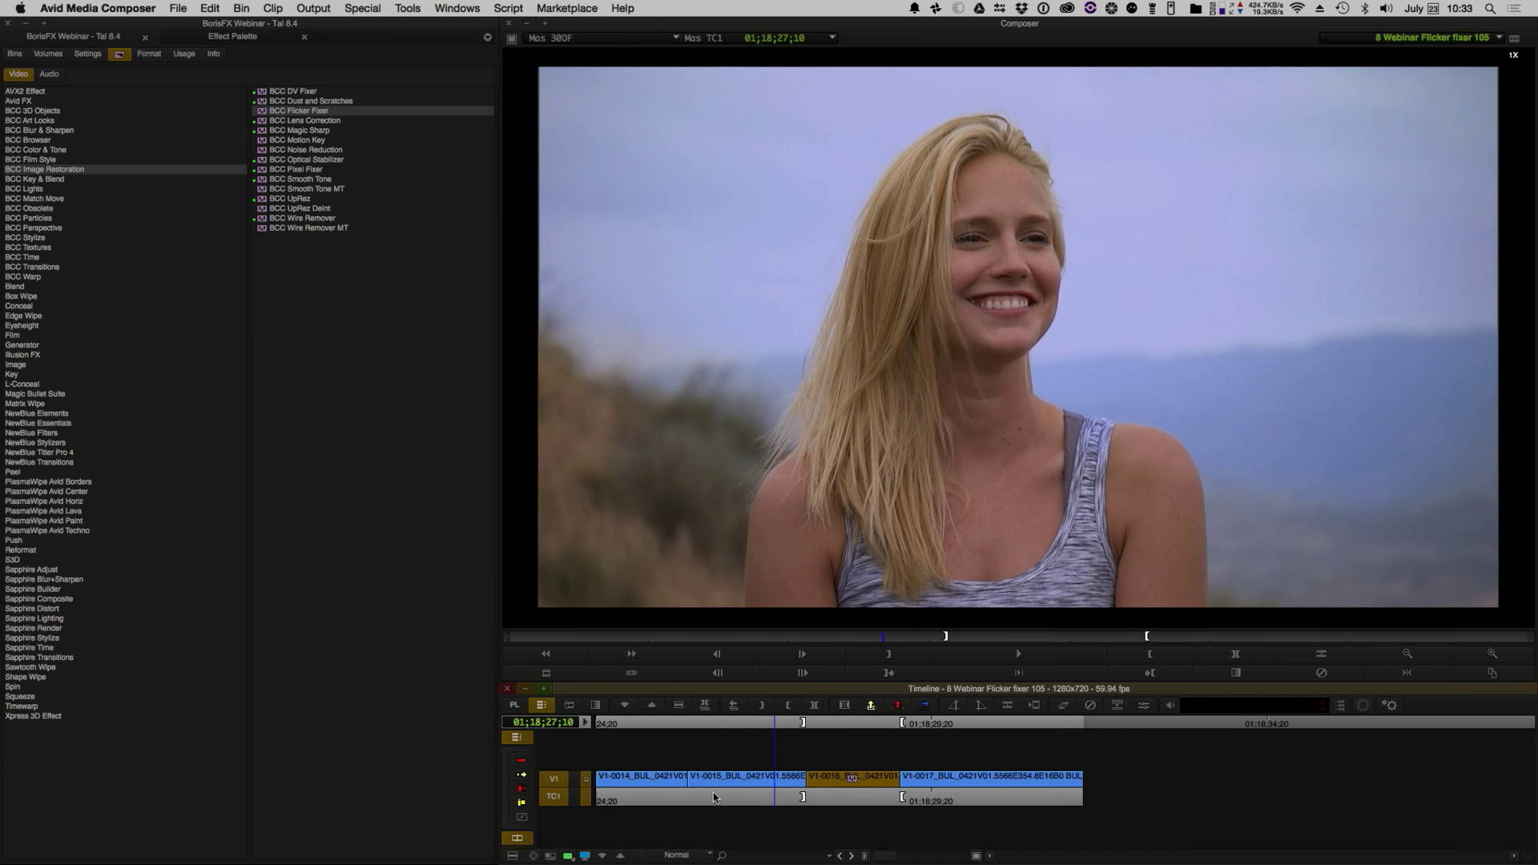
pyautogui.press('l')
pyautogui.press('l')
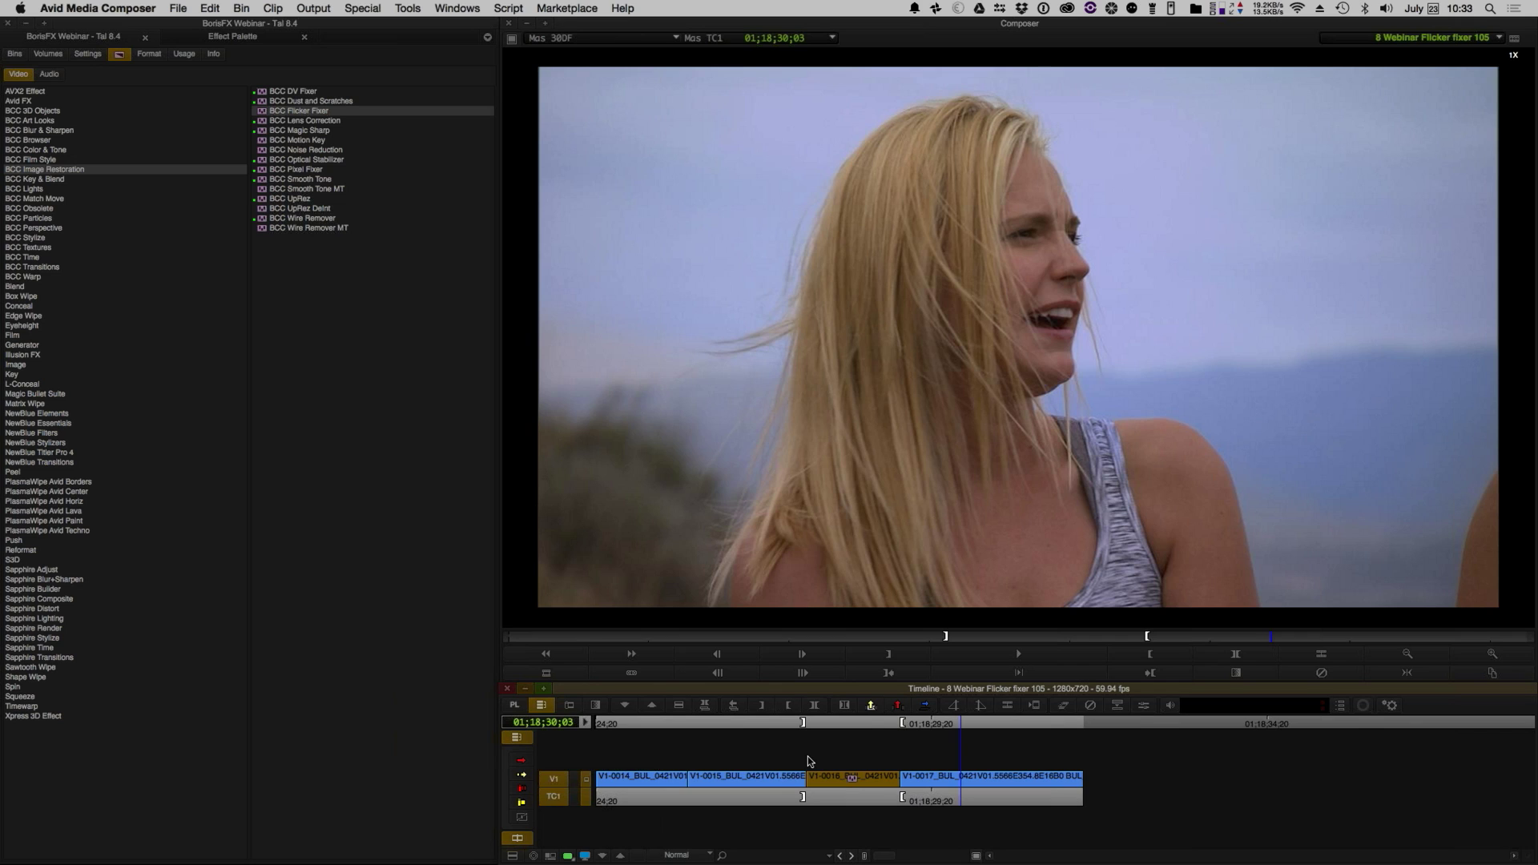
pyautogui.click(835, 793)
pyautogui.press('Right')
pyautogui.press('Right')
pyautogui.press('Right')
pyautogui.press('Right')
pyautogui.press('Right')
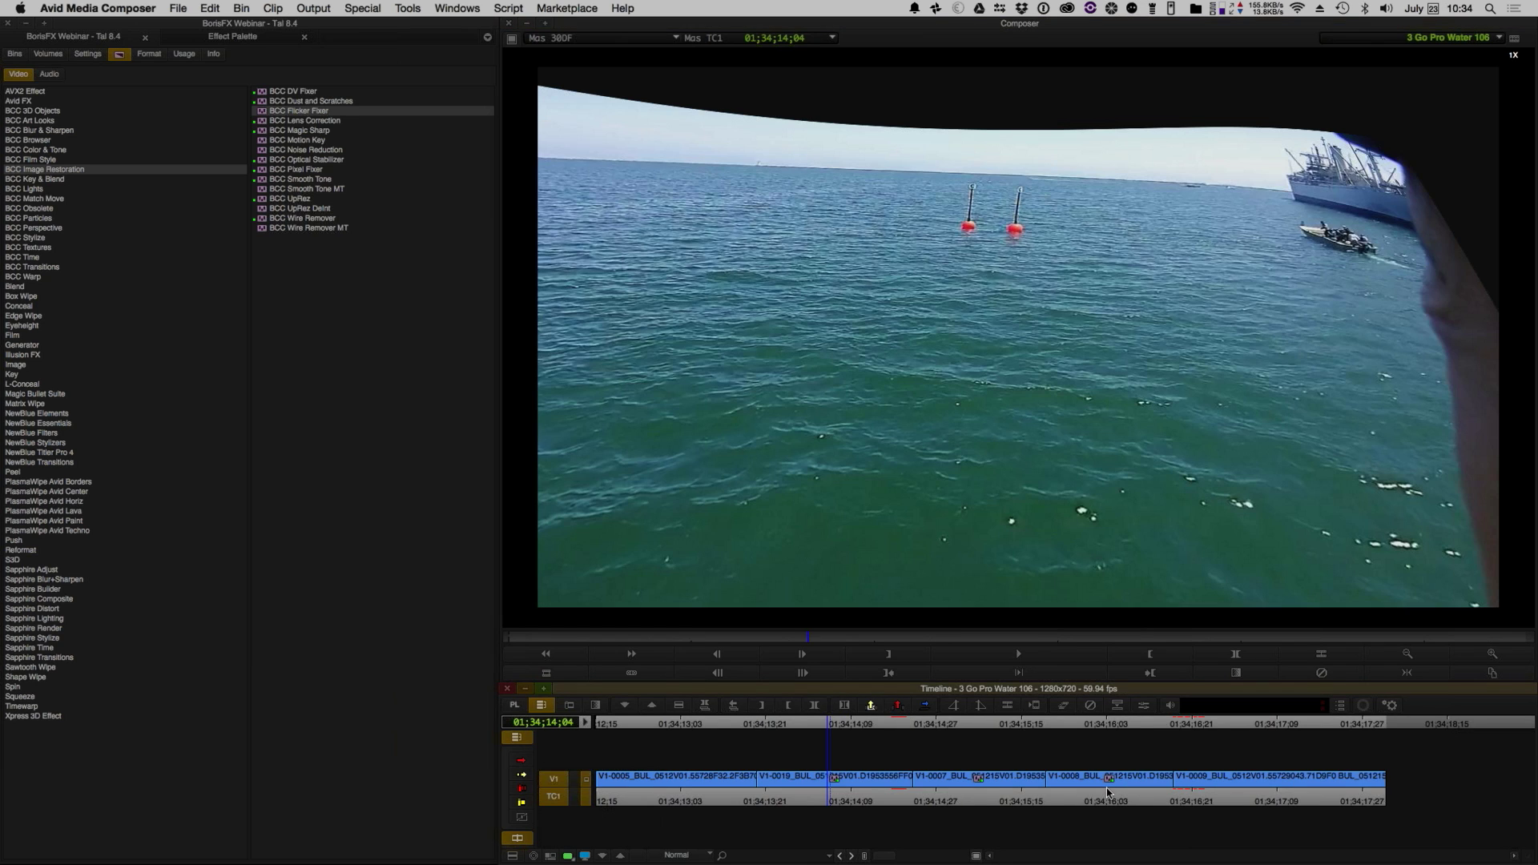
# - Review the lens-corrected clips in the 3 Go Pro Water 106 sequence and return to its opening helicopter shot
pyautogui.click(1108, 793)
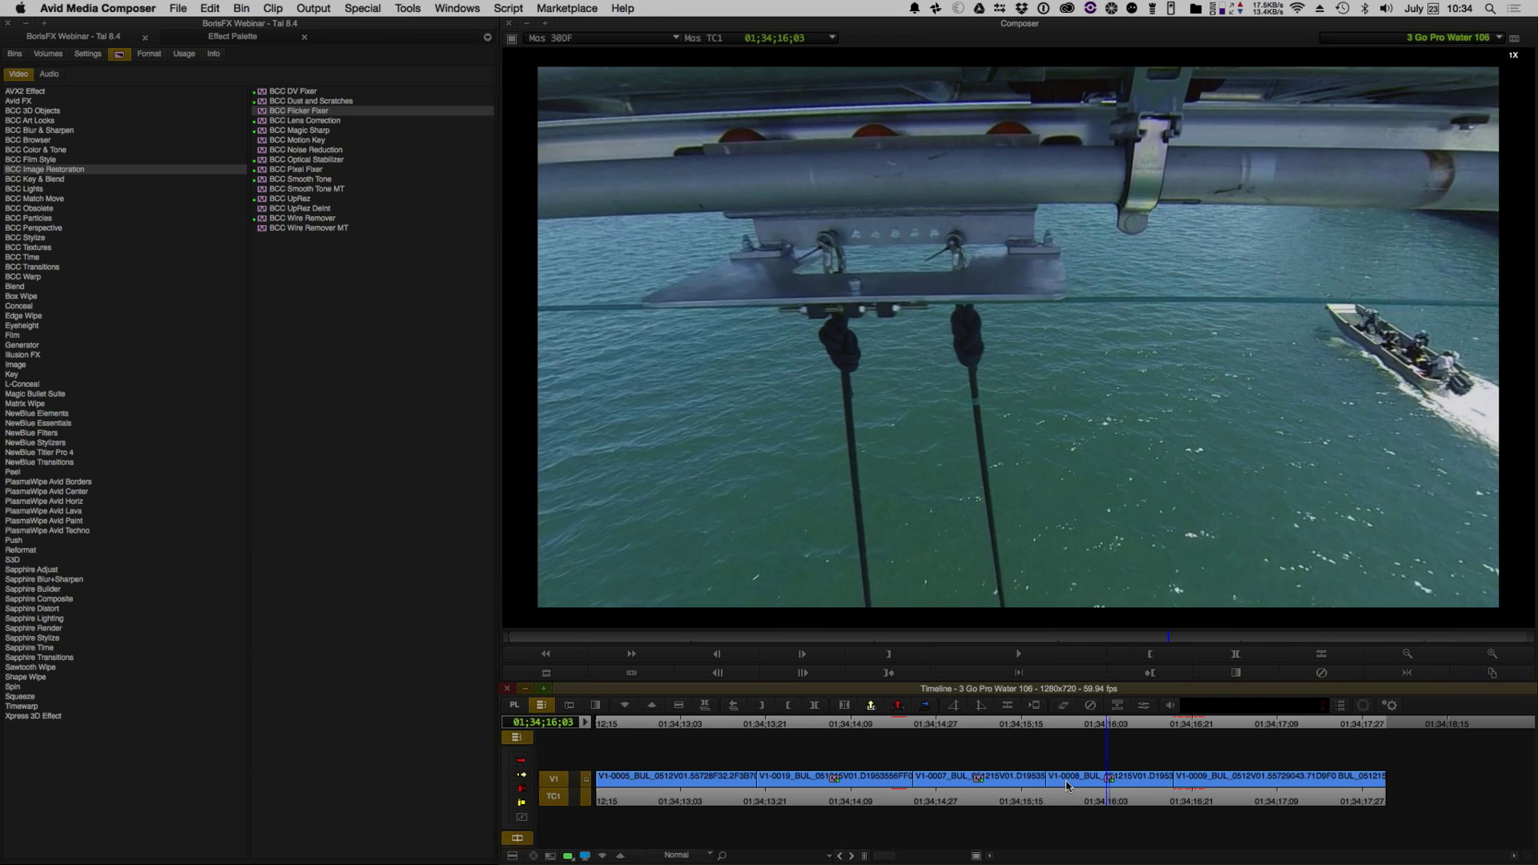
pyautogui.press('Down')
pyautogui.press('Up')
pyautogui.click(1158, 791)
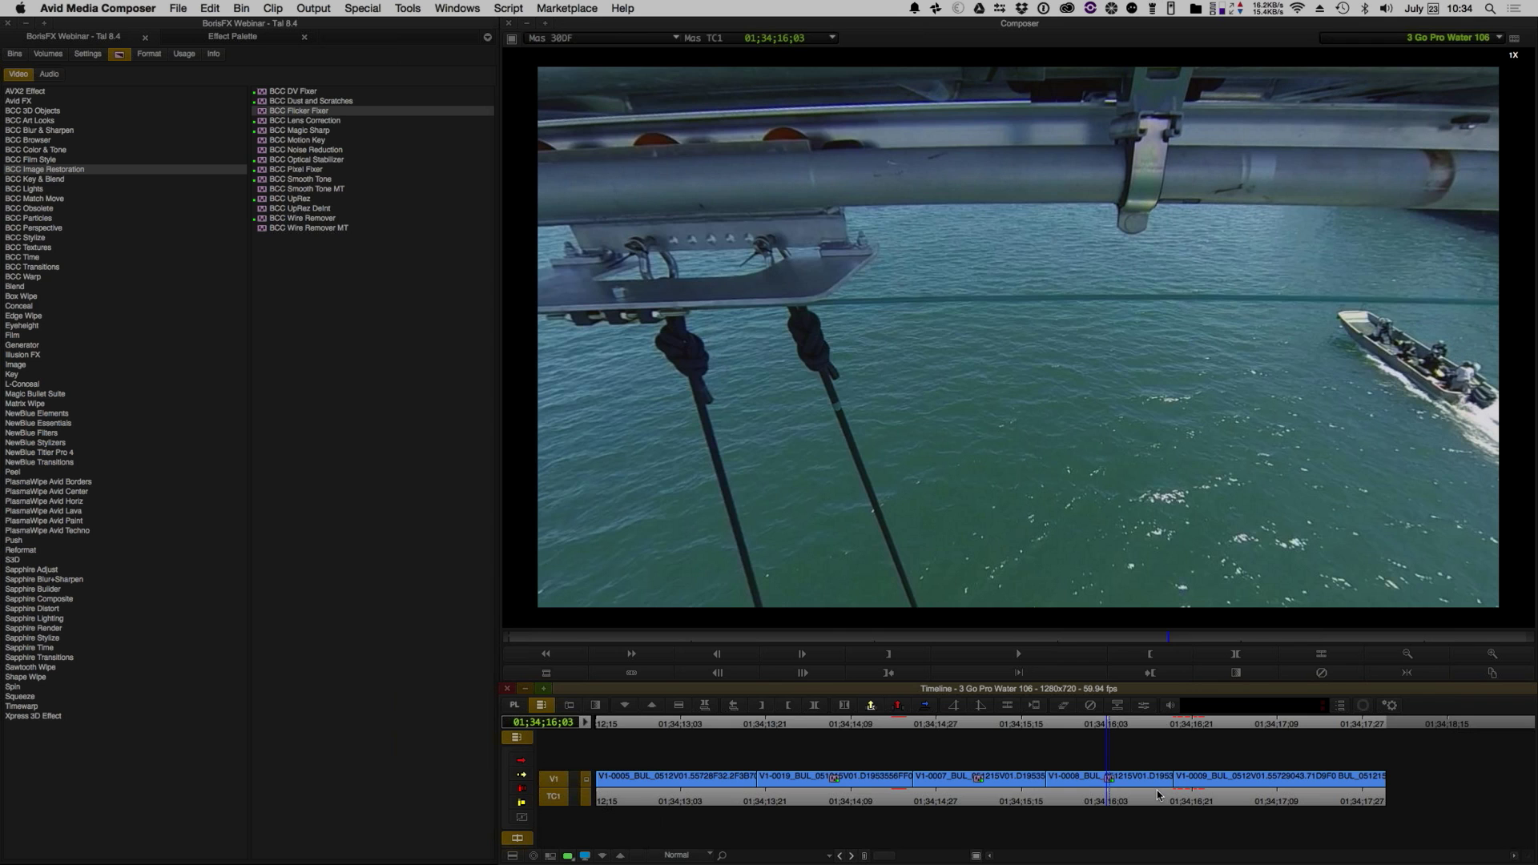
pyautogui.press('Left')
pyautogui.press('Left')
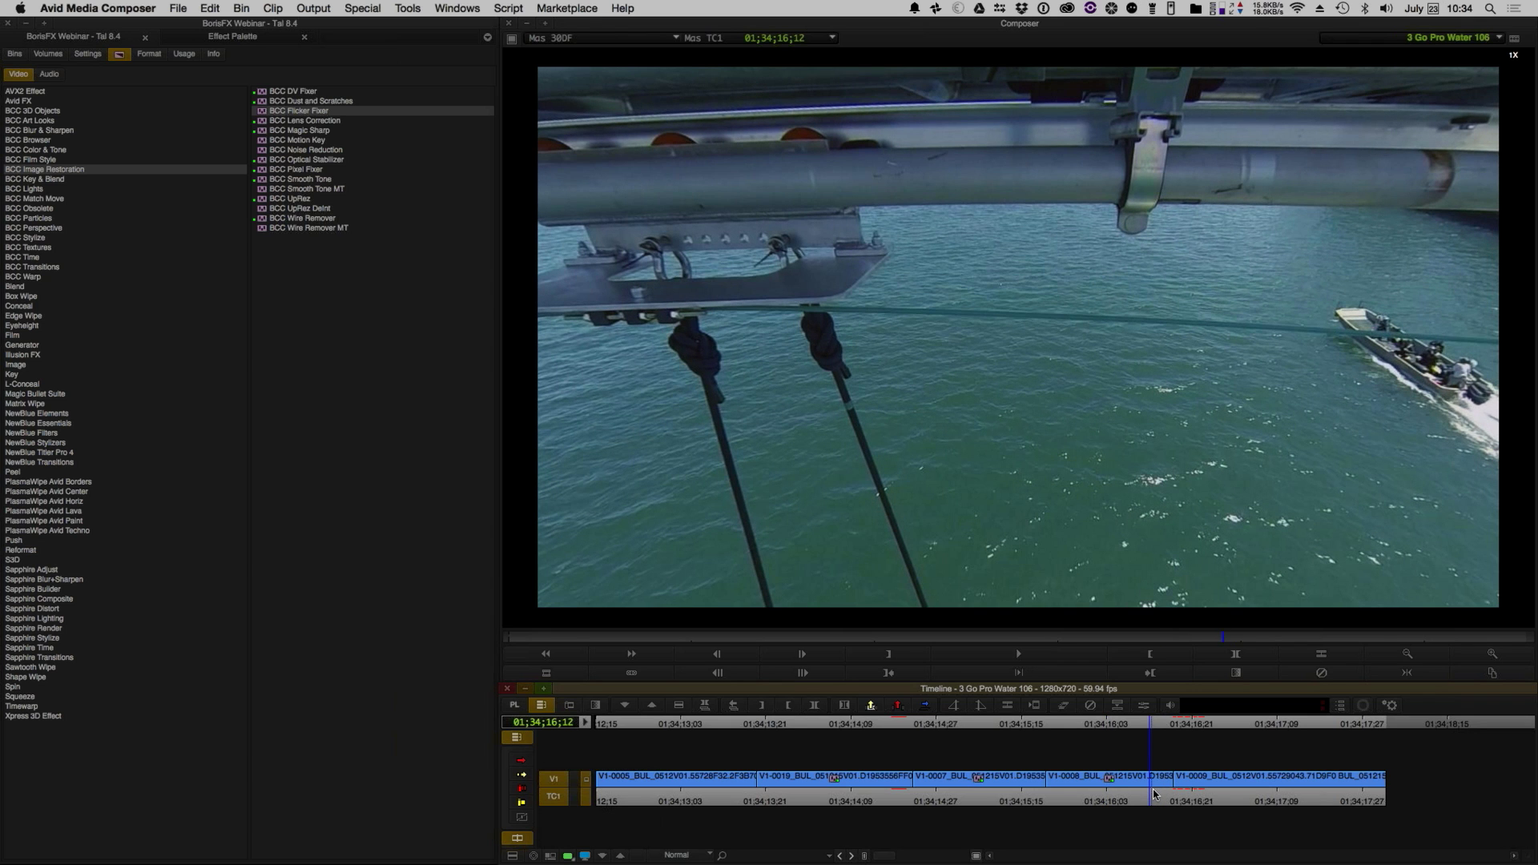
pyautogui.click(1167, 793)
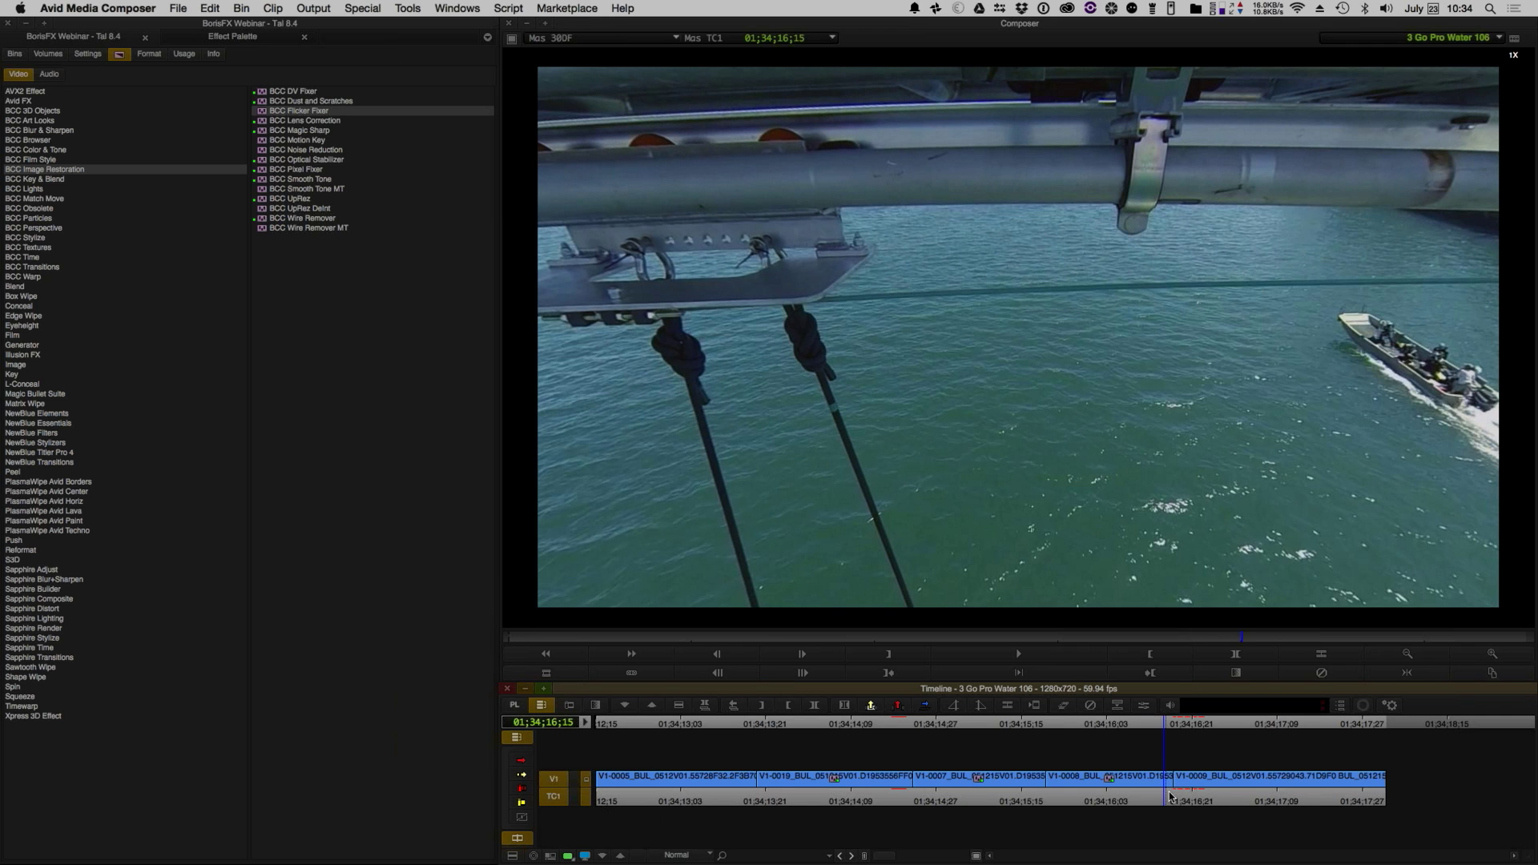
pyautogui.click(596, 801)
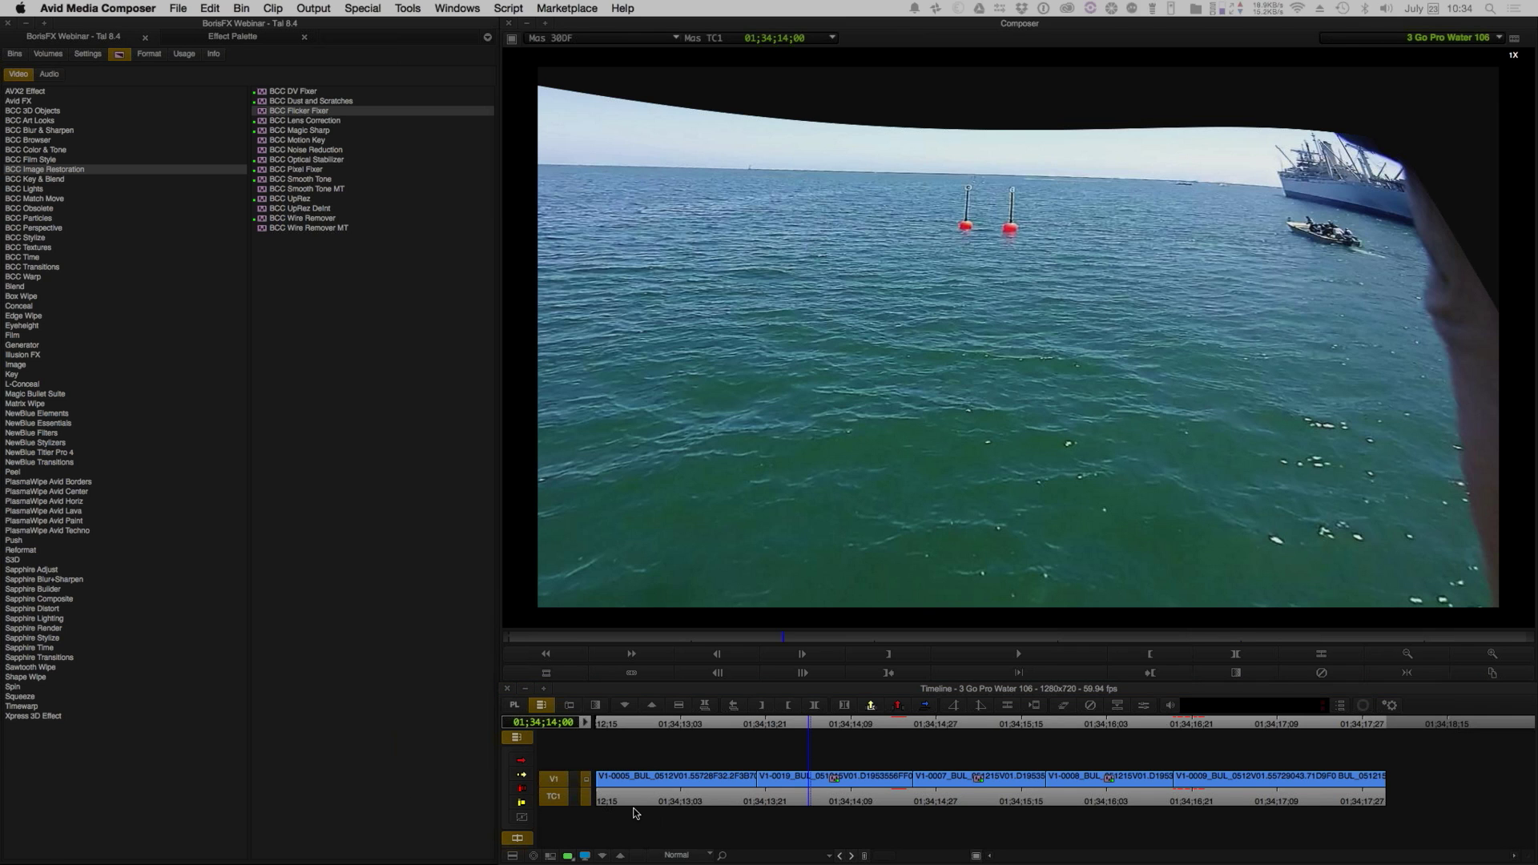
pyautogui.click(632, 801)
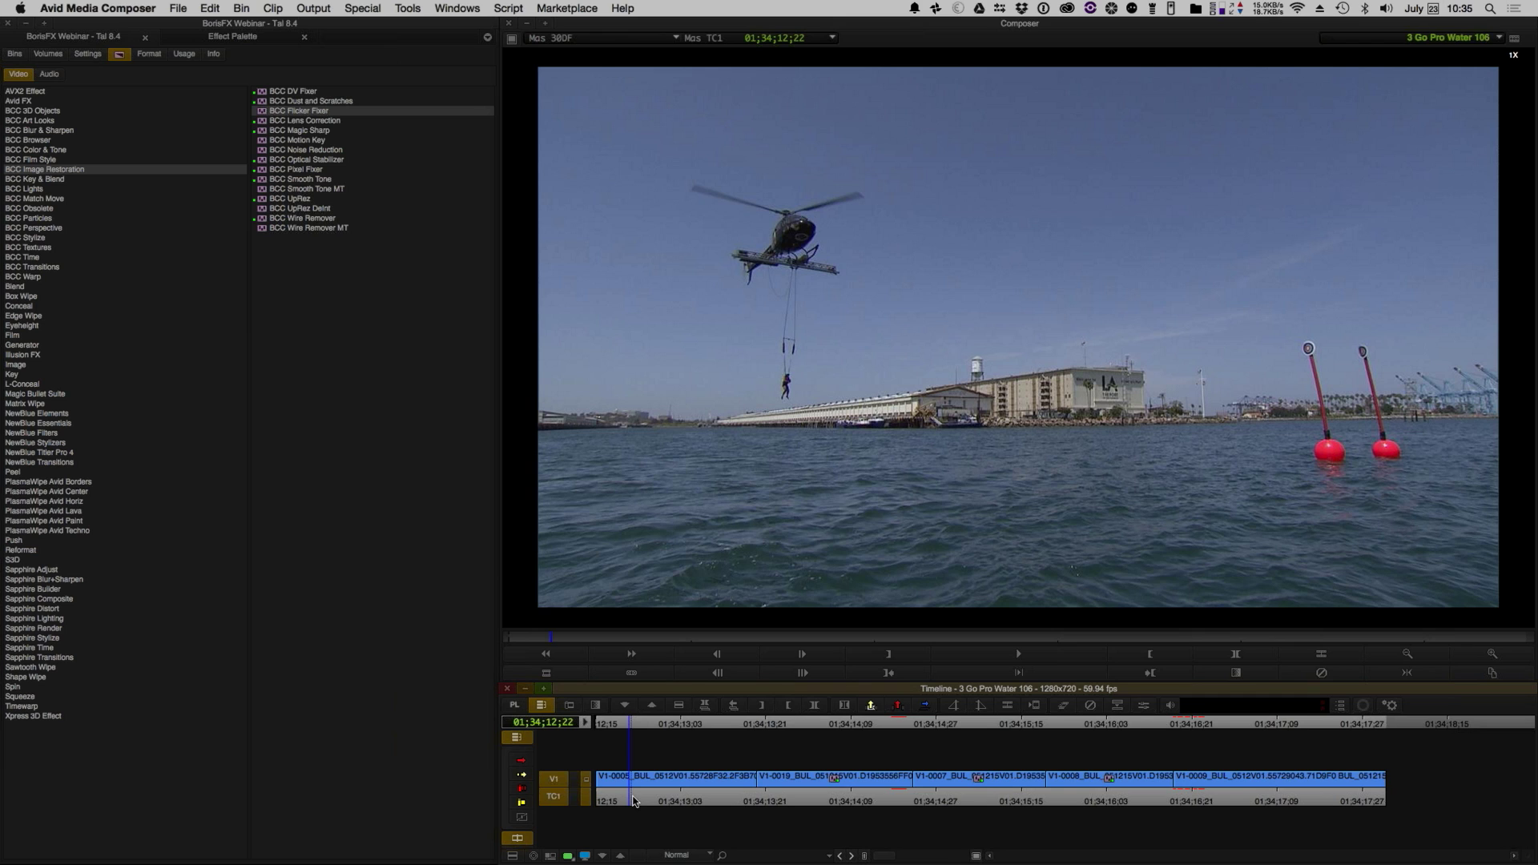
# - View the Mac's hardware and system version overview, and close it
pyautogui.click(21, 10)
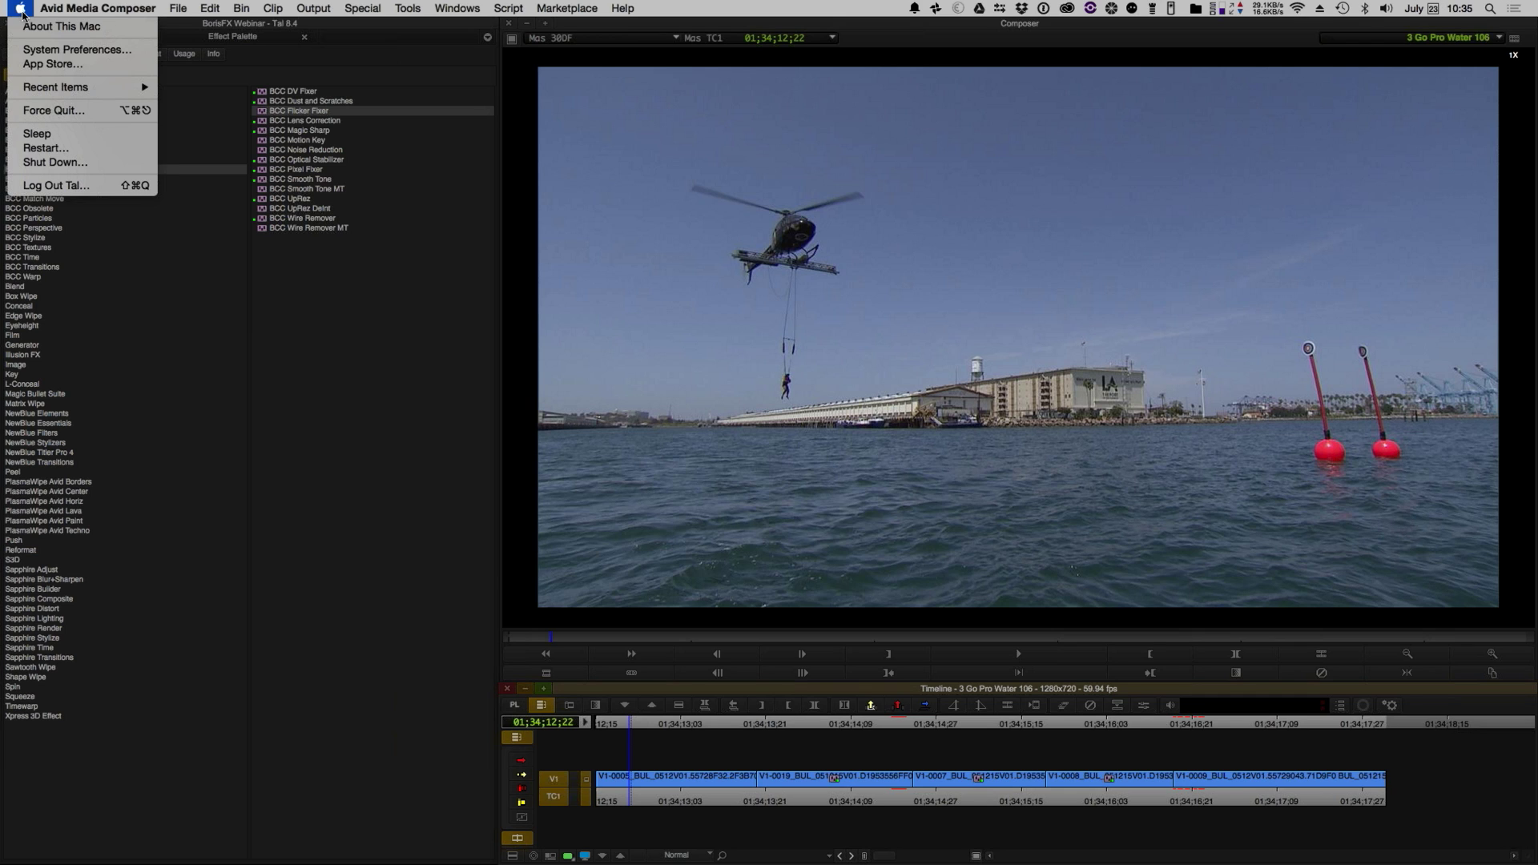
pyautogui.click(30, 27)
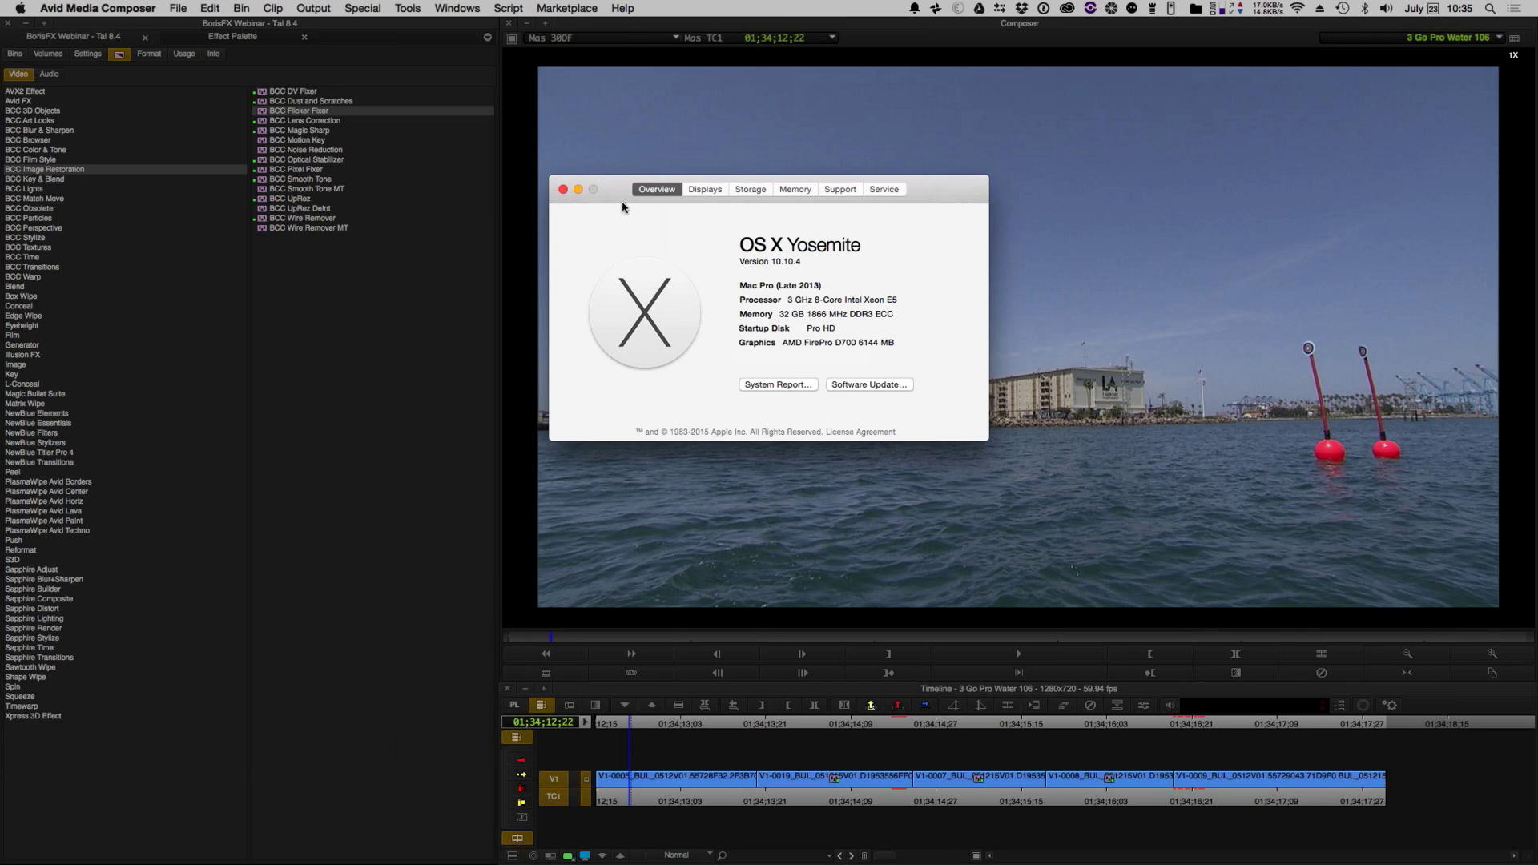
pyautogui.click(564, 190)
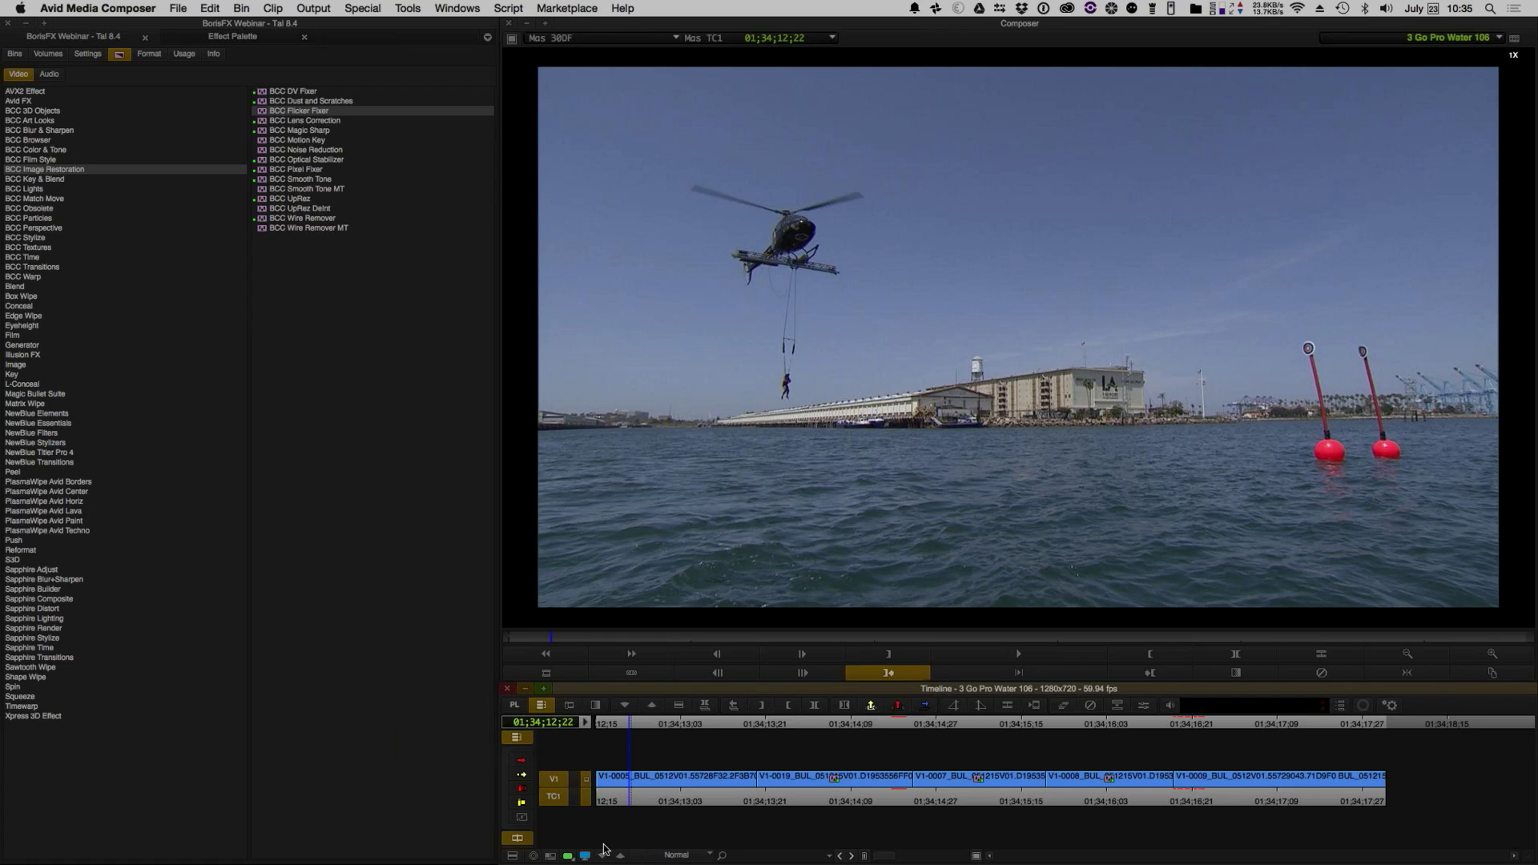
pyautogui.click(570, 857)
pyautogui.click(570, 857)
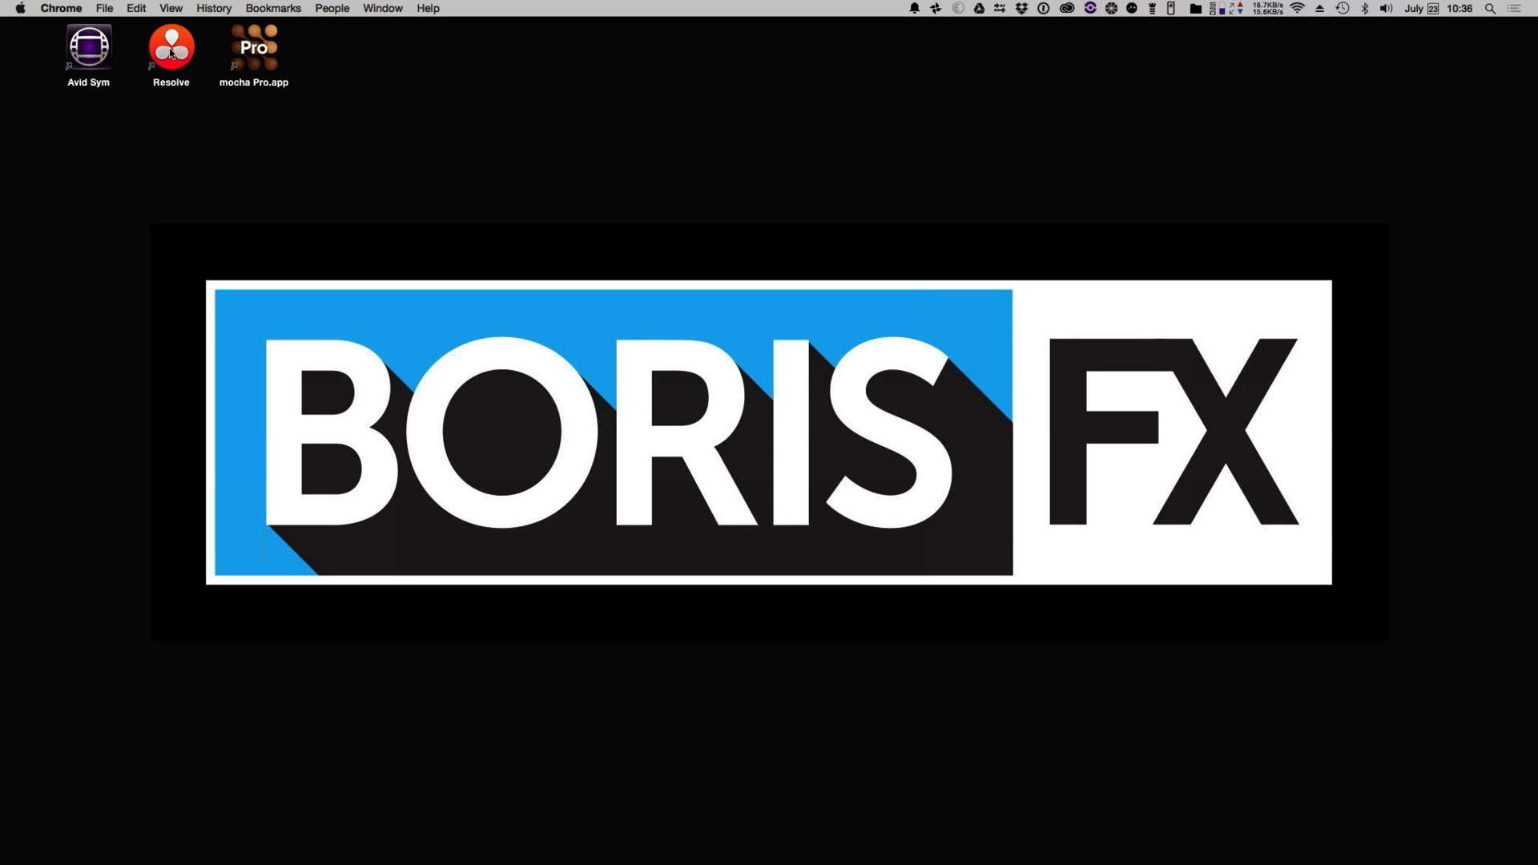
pyautogui.click(104, 53)
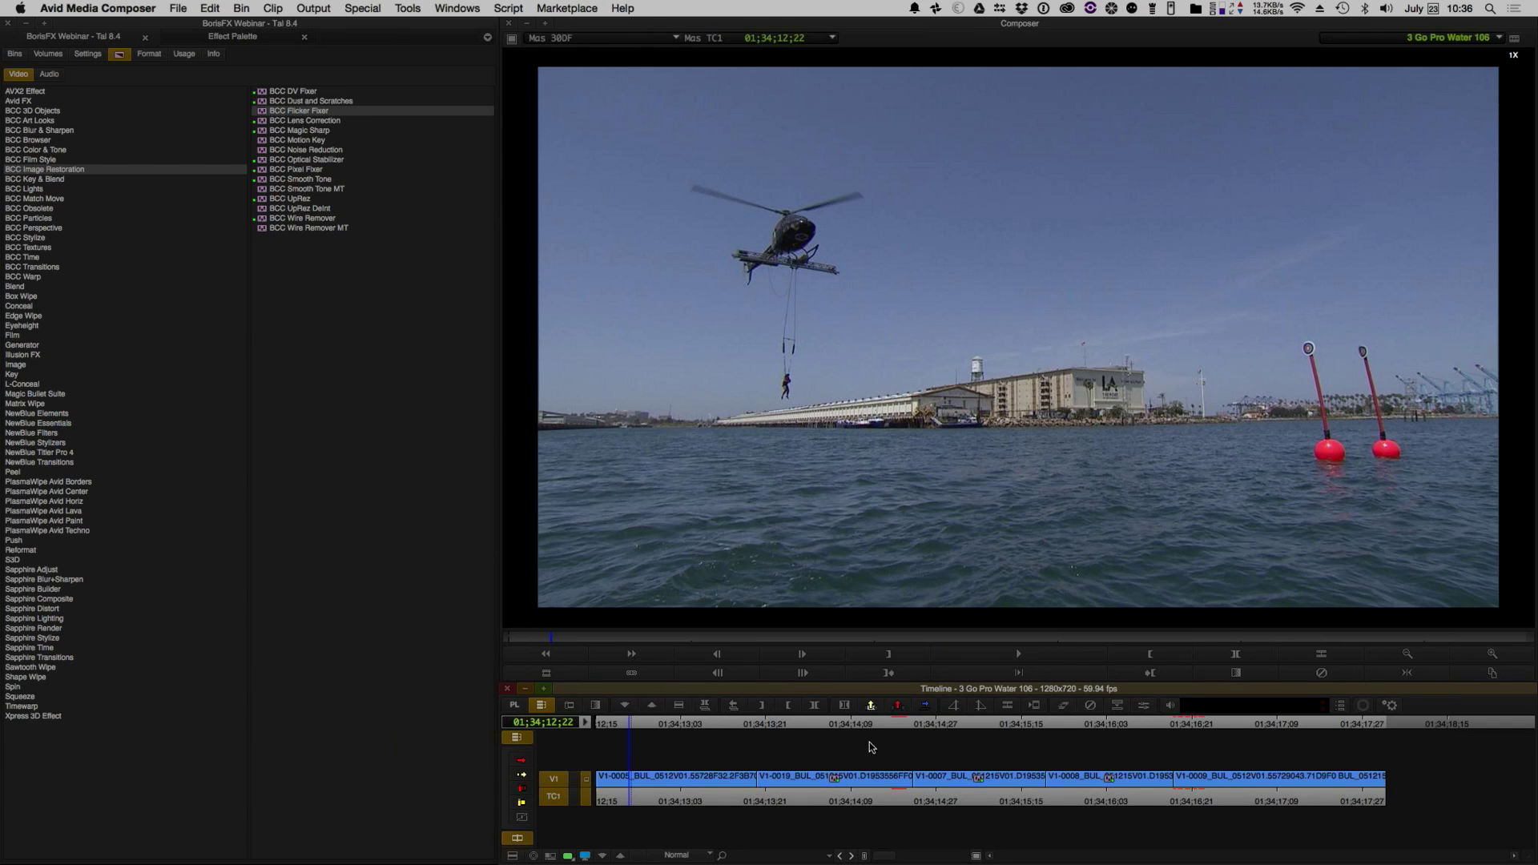
pyautogui.click(326, 122)
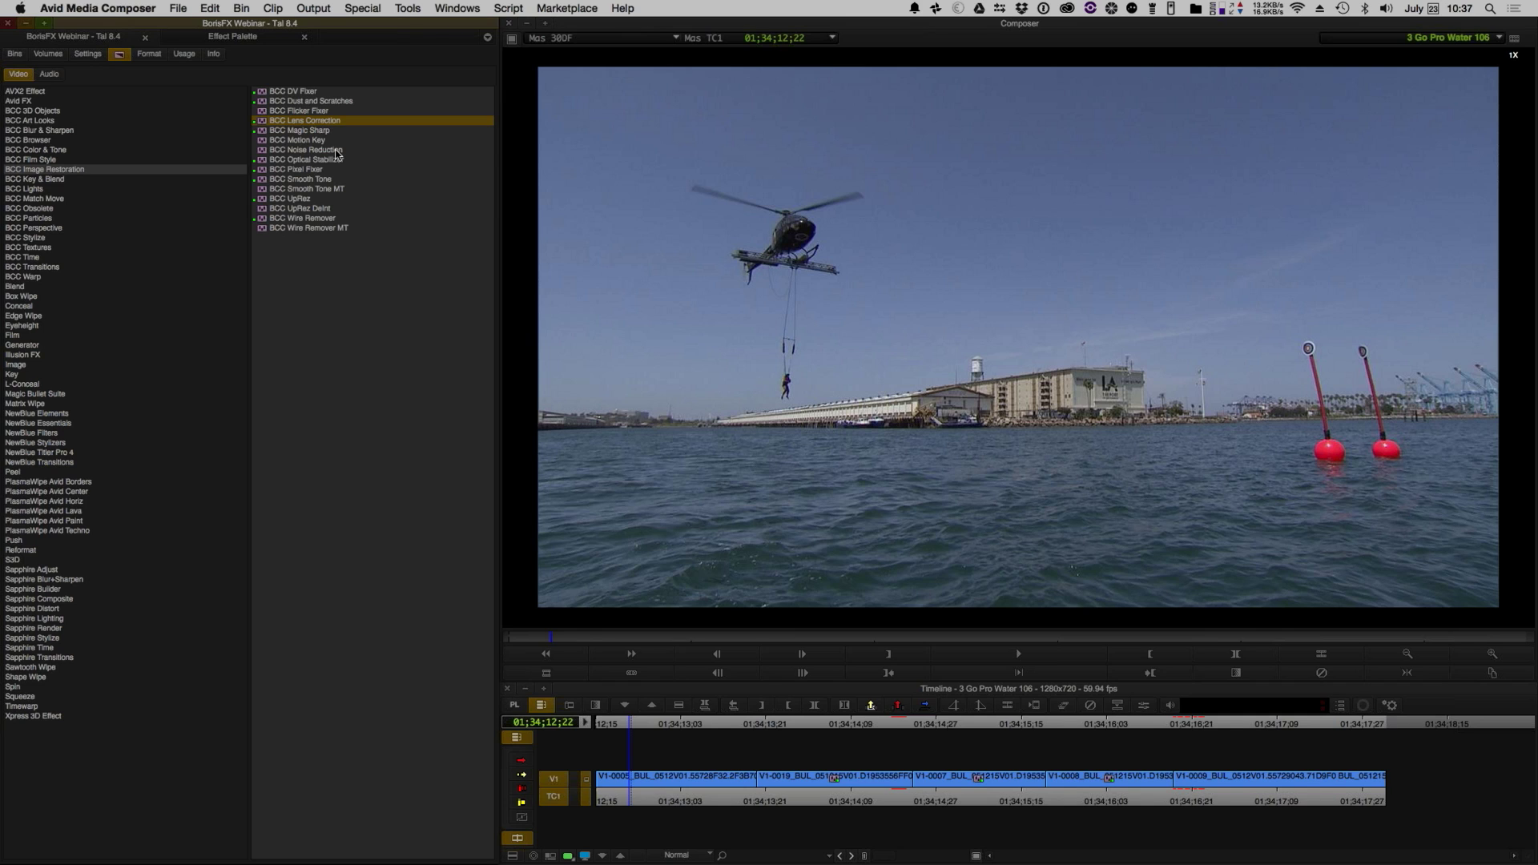
pyautogui.click(340, 155)
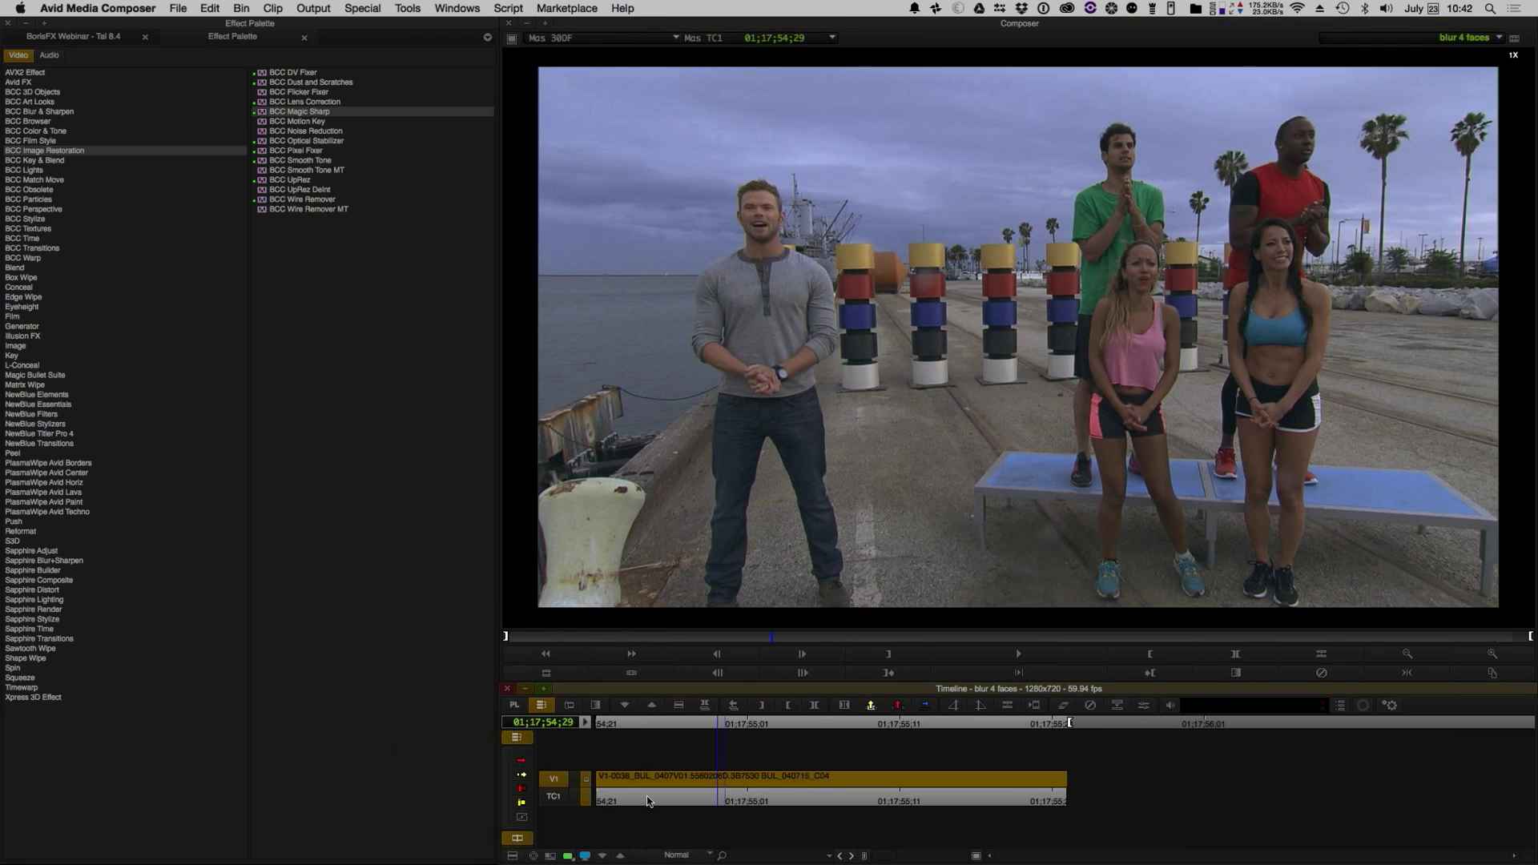
# - Play the blur 4 faces sequence from its start several times to examine how the four contestants' faces move
pyautogui.moveTo(624, 798); pyautogui.dragTo(597, 798)
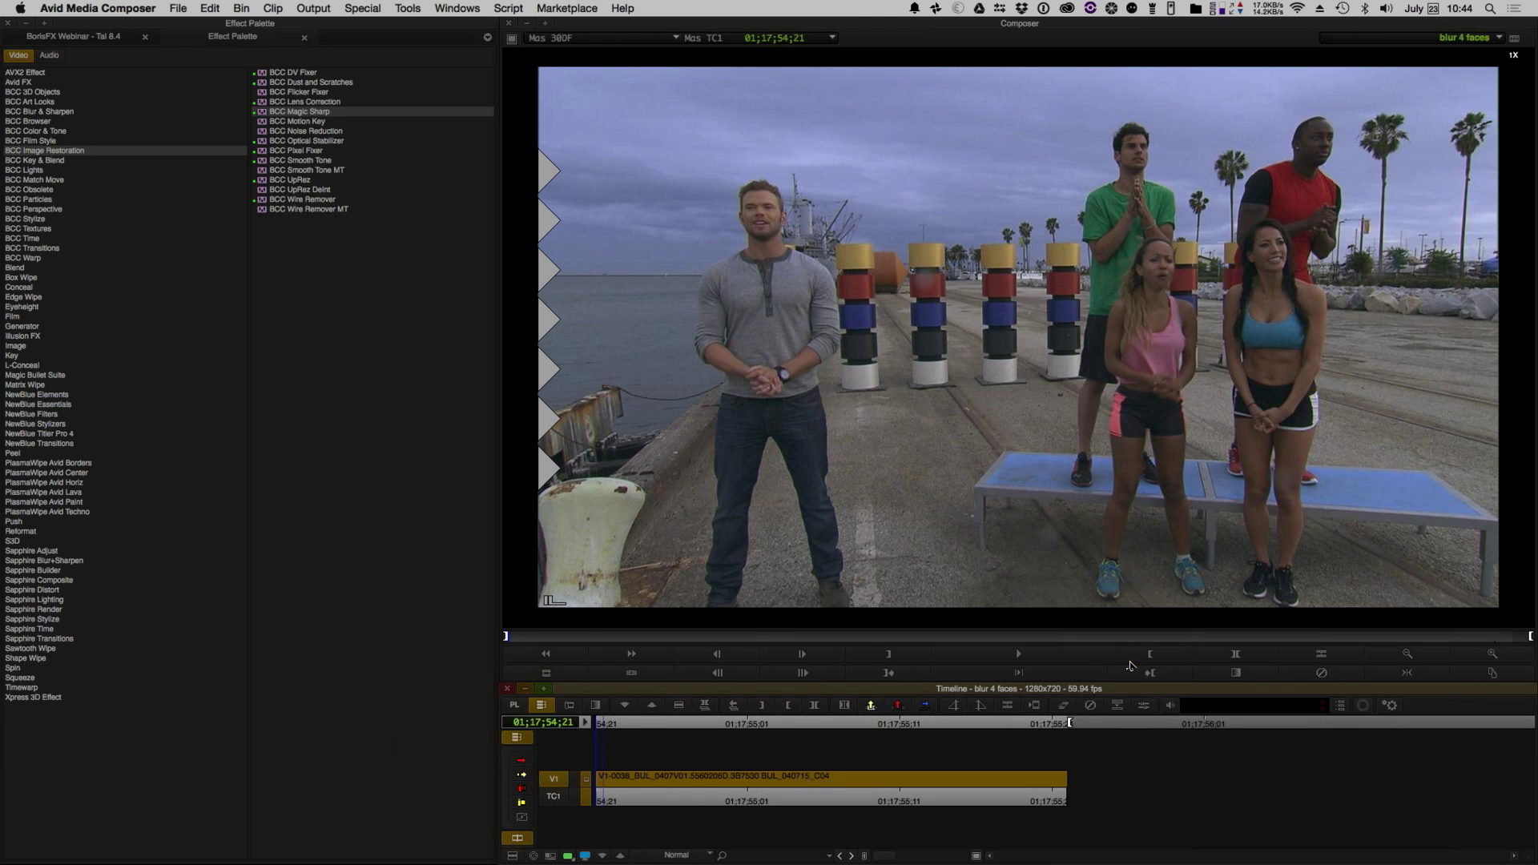
pyautogui.click(1023, 665)
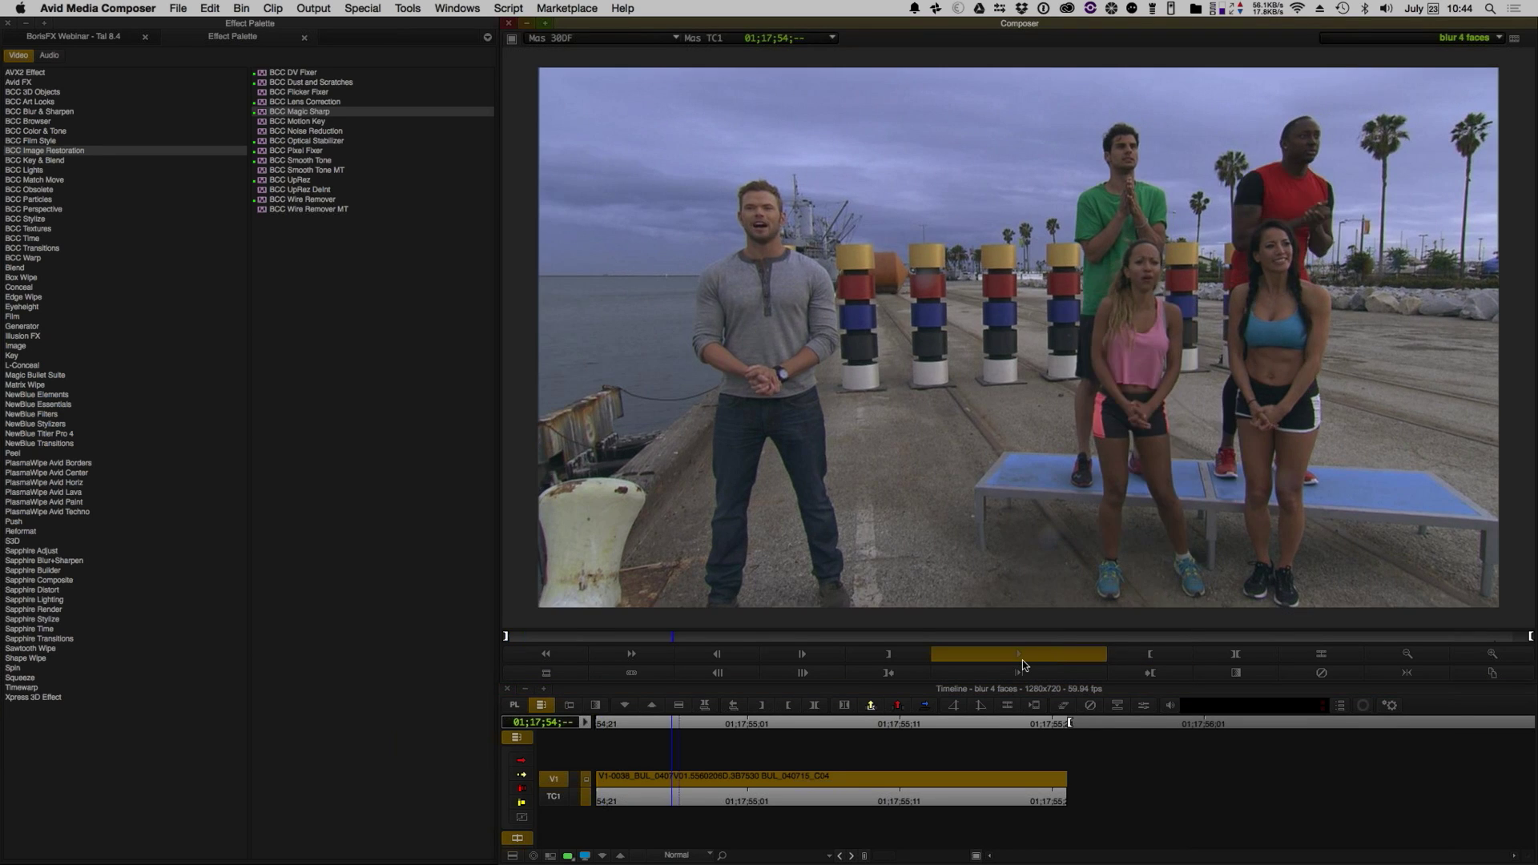
pyautogui.click(1023, 664)
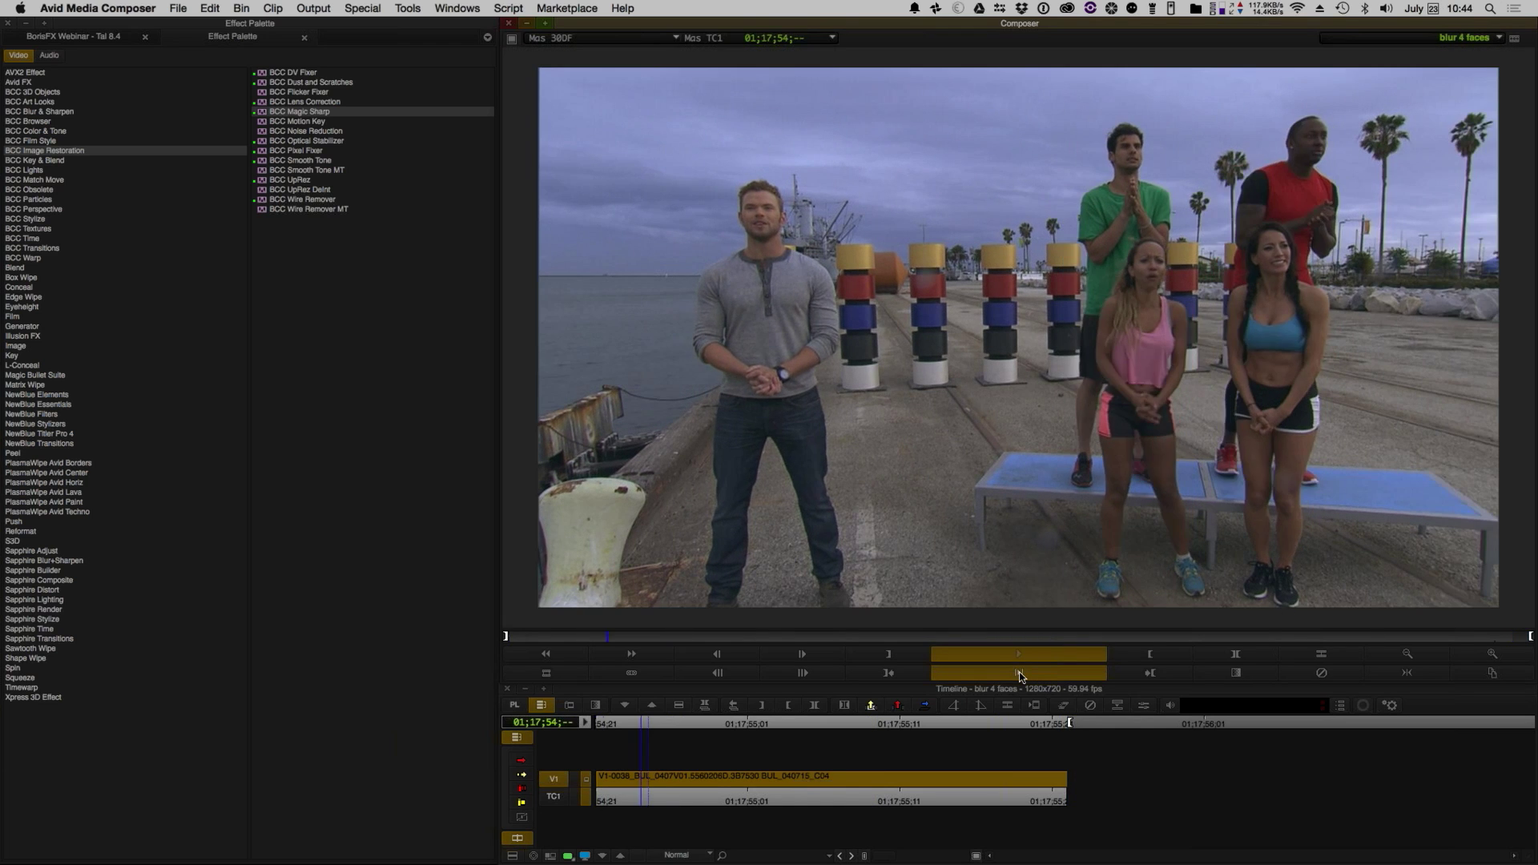
pyautogui.click(1020, 673)
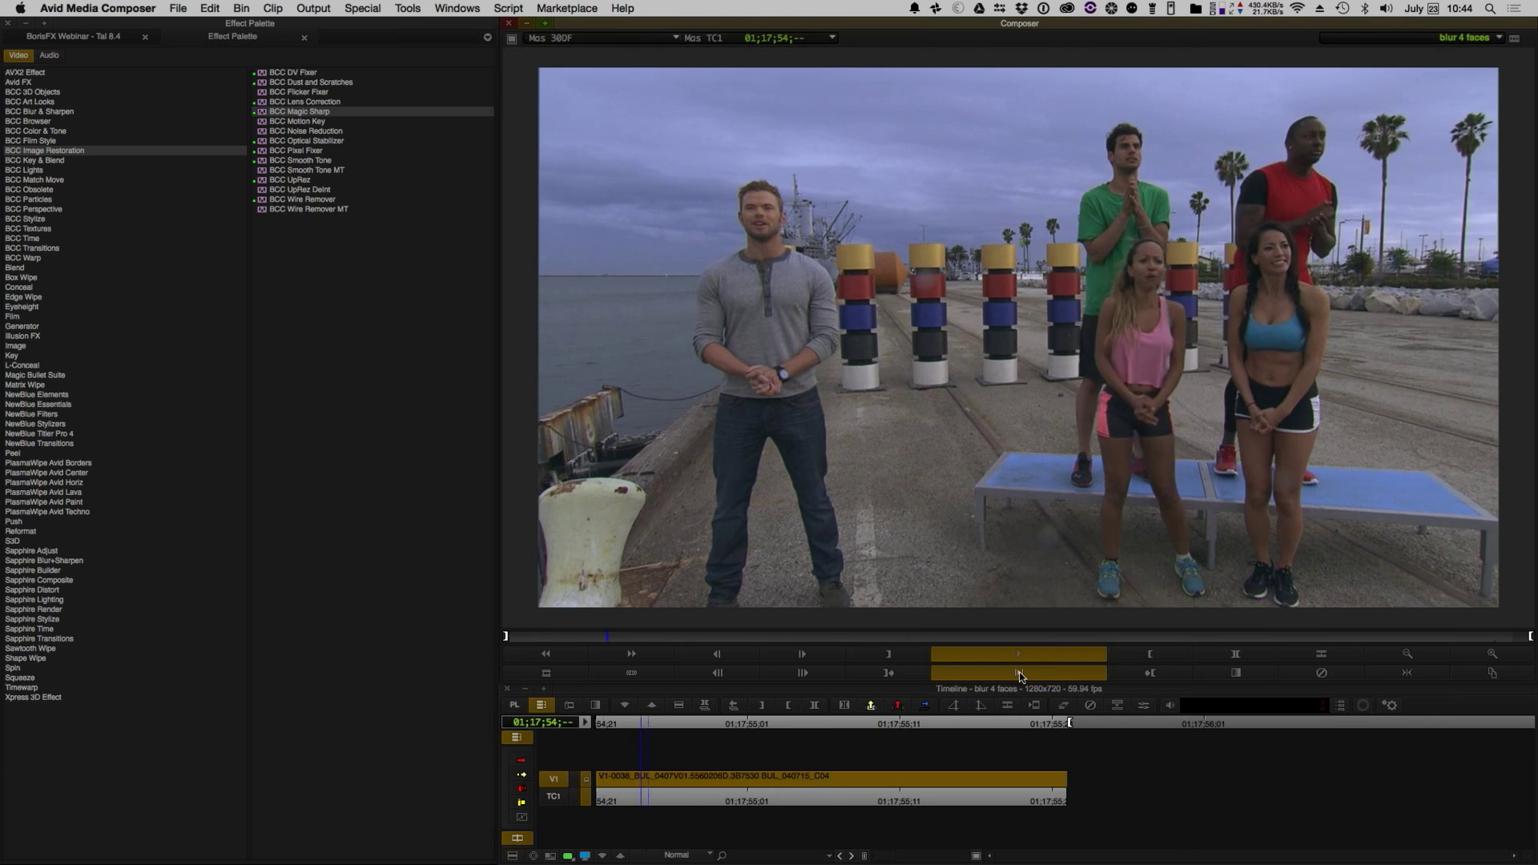
pyautogui.click(1018, 673)
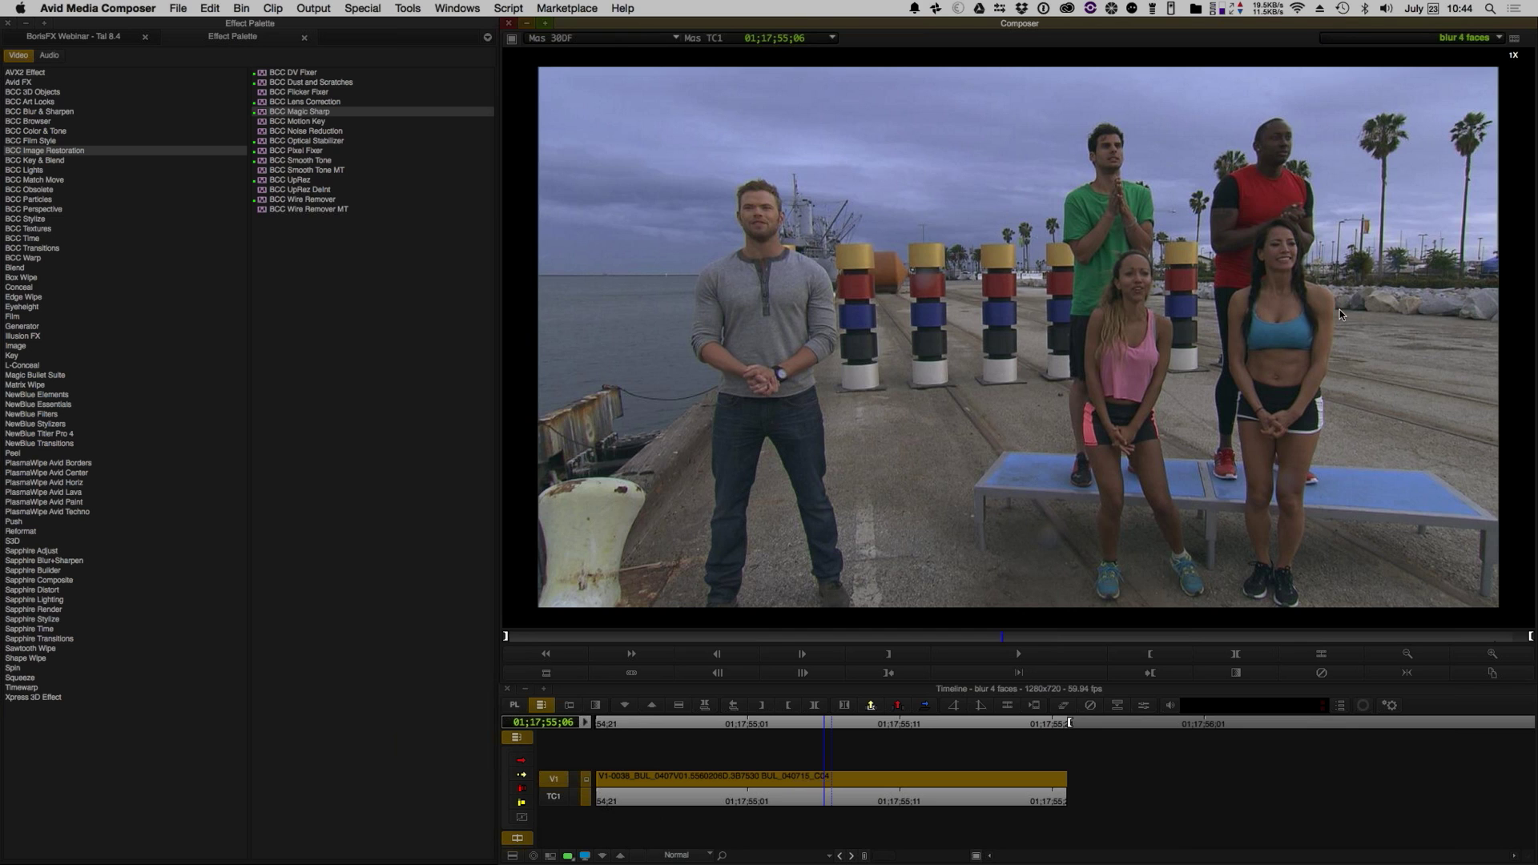
pyautogui.click(995, 673)
# - Try covering the green-shirted man's face with an oval from a Paint Effect on the clip, and undo it
pyautogui.click(38, 348)
pyautogui.moveTo(304, 172)
pyautogui.mouseDown()
pyautogui.moveTo(820, 717)
pyautogui.moveTo(857, 779)
pyautogui.mouseUp()
pyautogui.click(1144, 705)
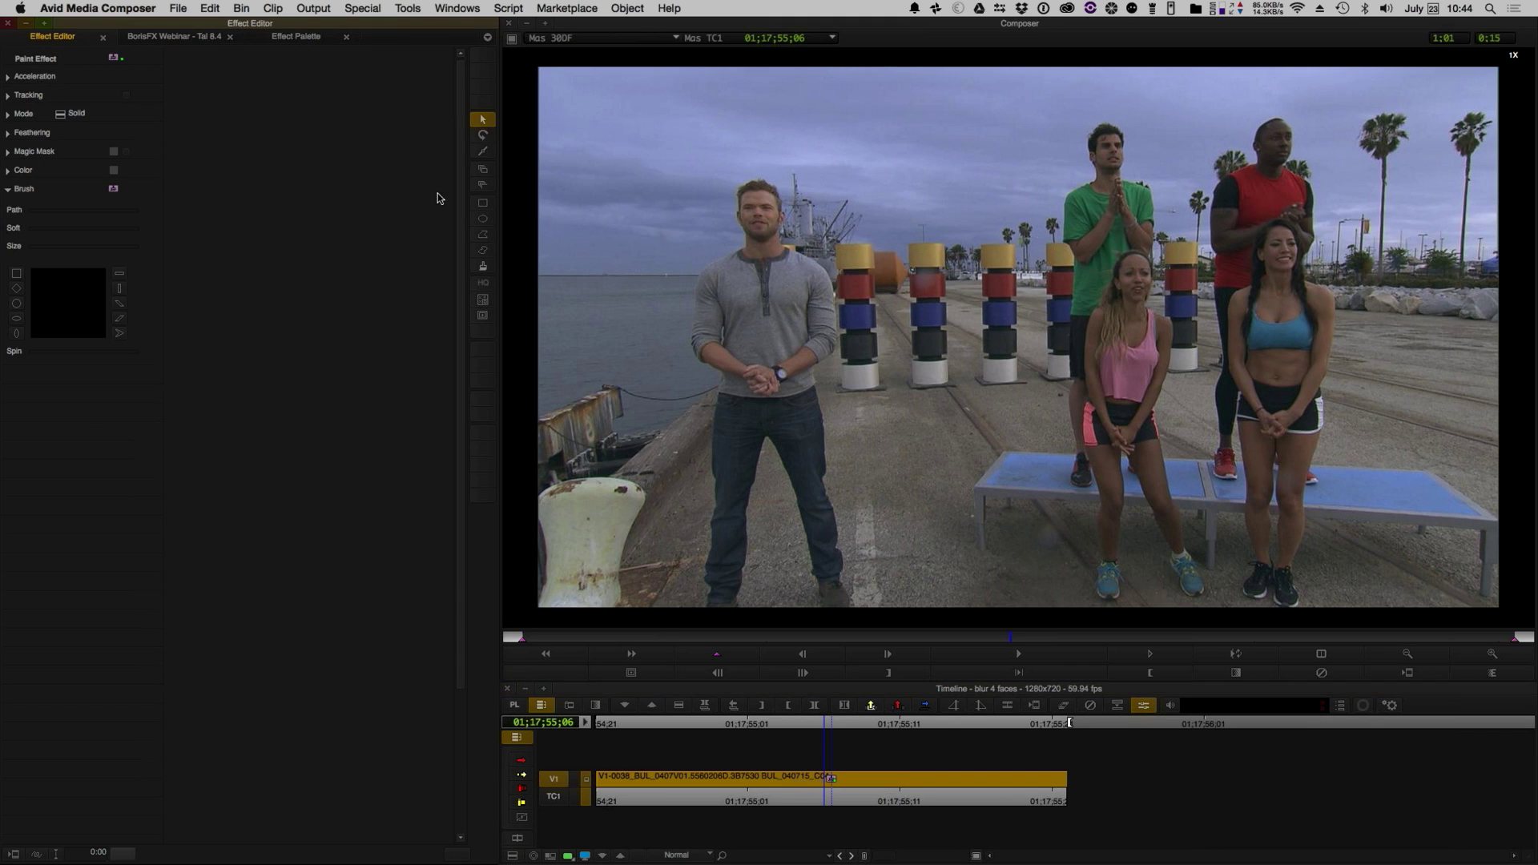
pyautogui.click(482, 218)
pyautogui.moveTo(1086, 129); pyautogui.dragTo(1128, 172)
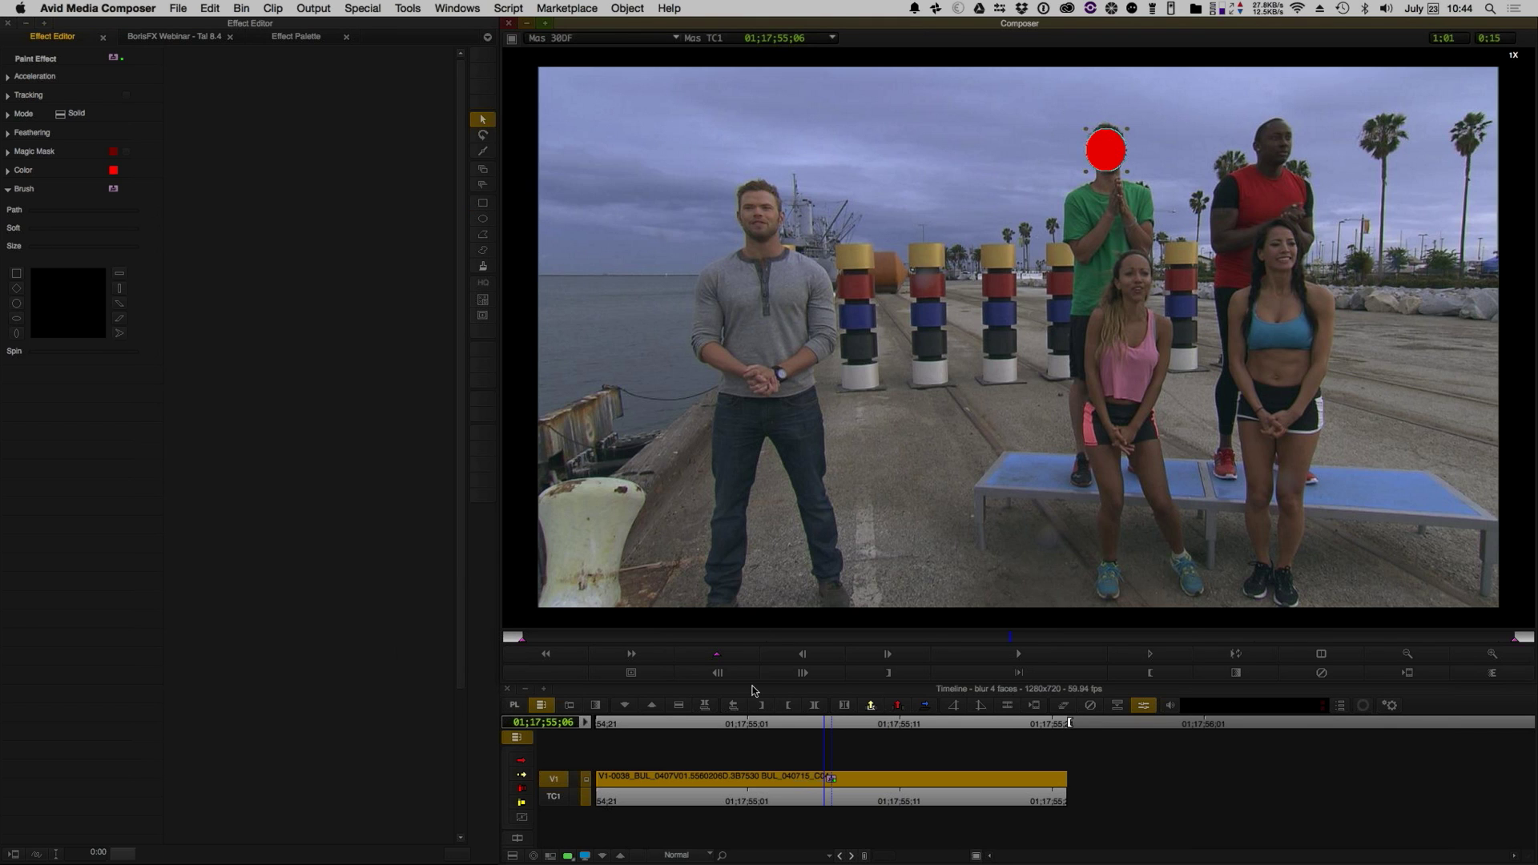
pyautogui.press('super+z')
pyautogui.click(847, 794)
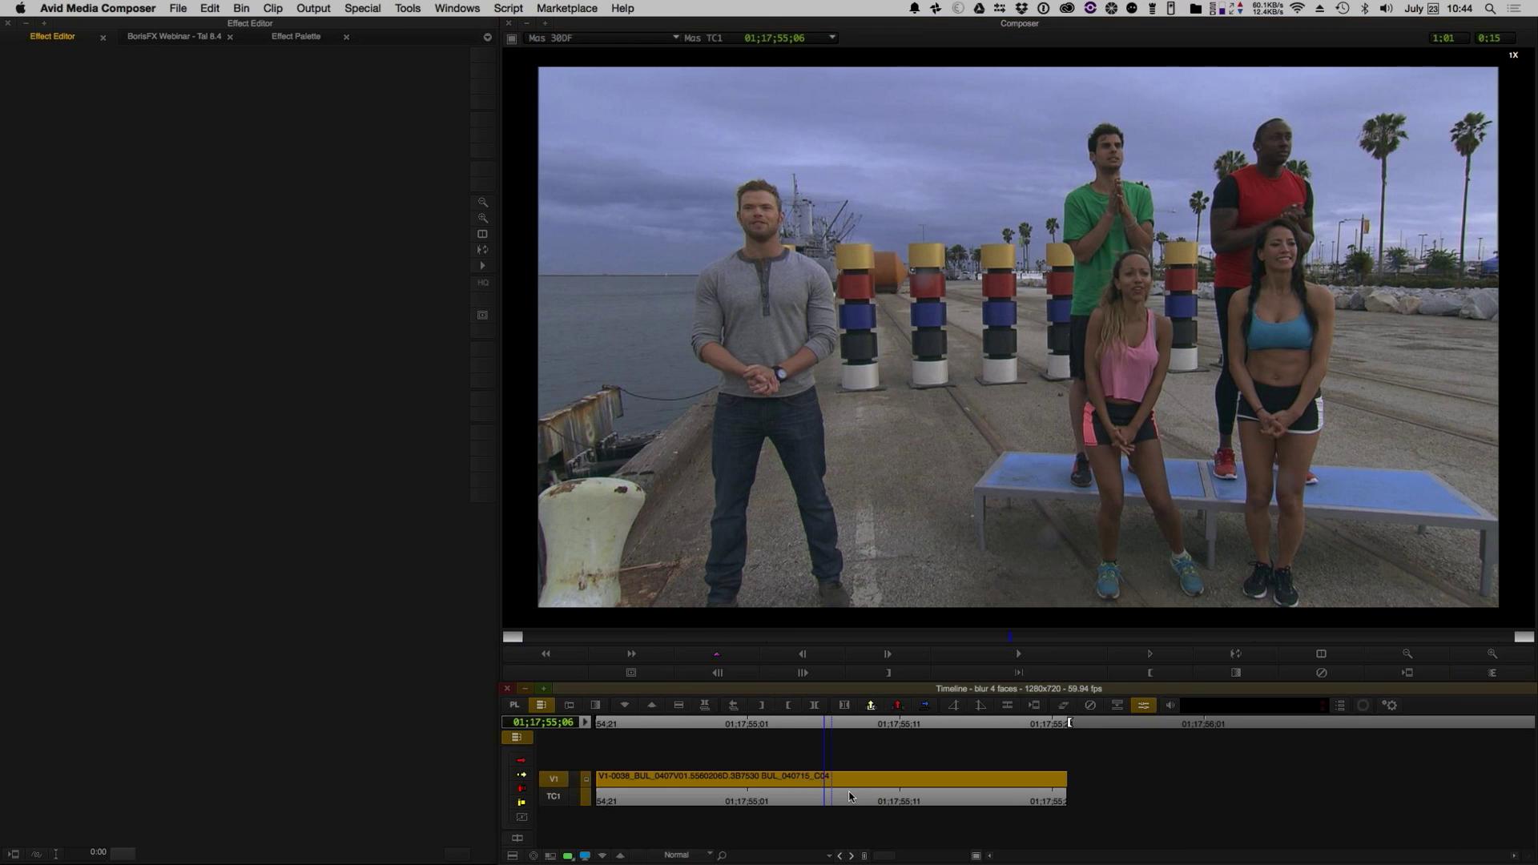
# - Start a file export of the blur 4 faces sequence, with the Boris FX Webinar Mocha folder on the BorisFX Webinar drive as destination
pyautogui.rightClick(847, 371)
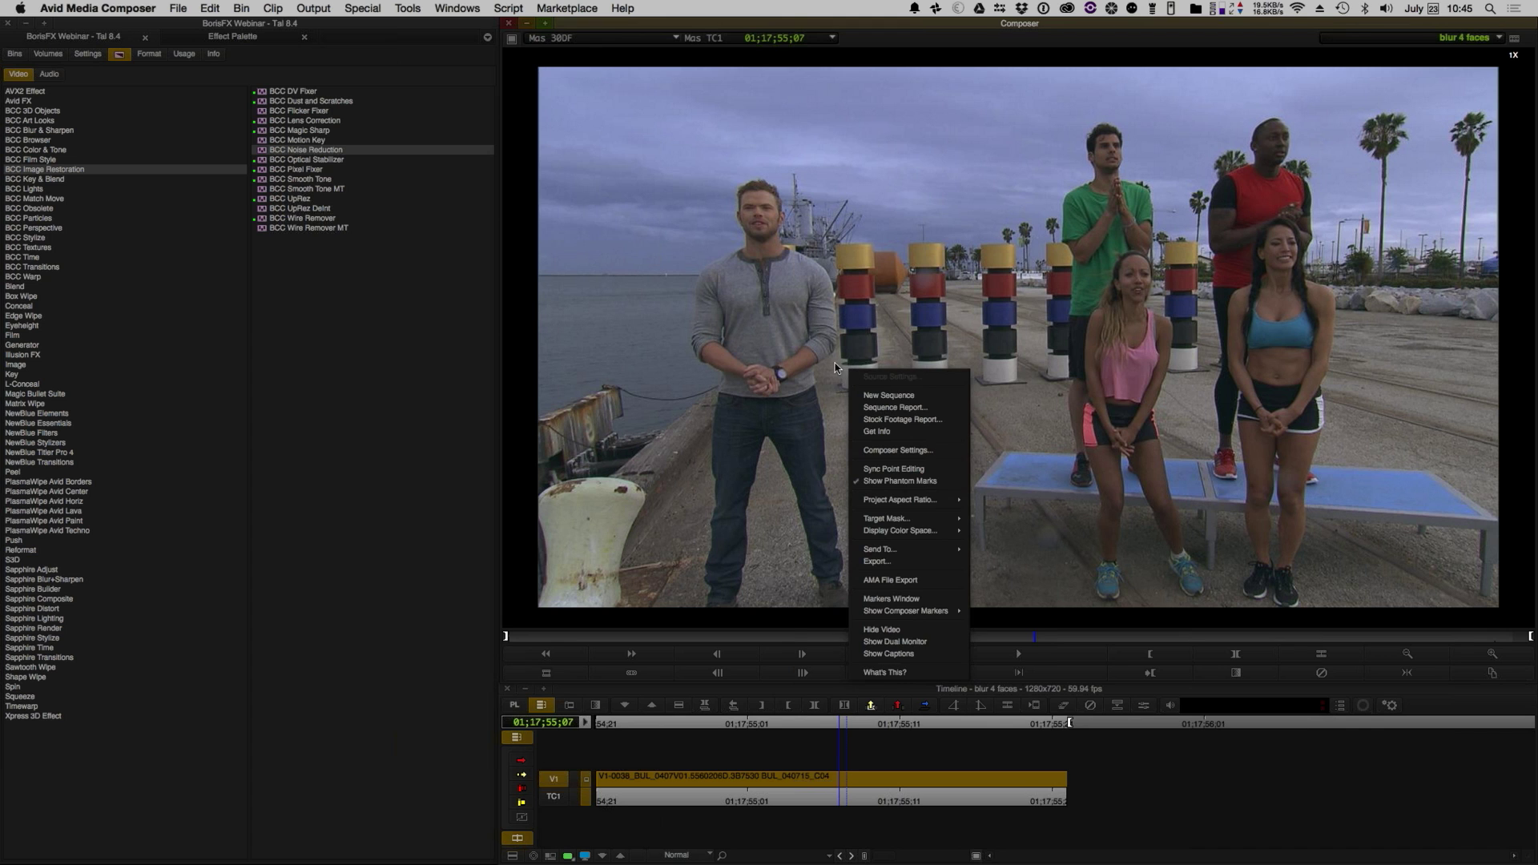
pyautogui.click(886, 566)
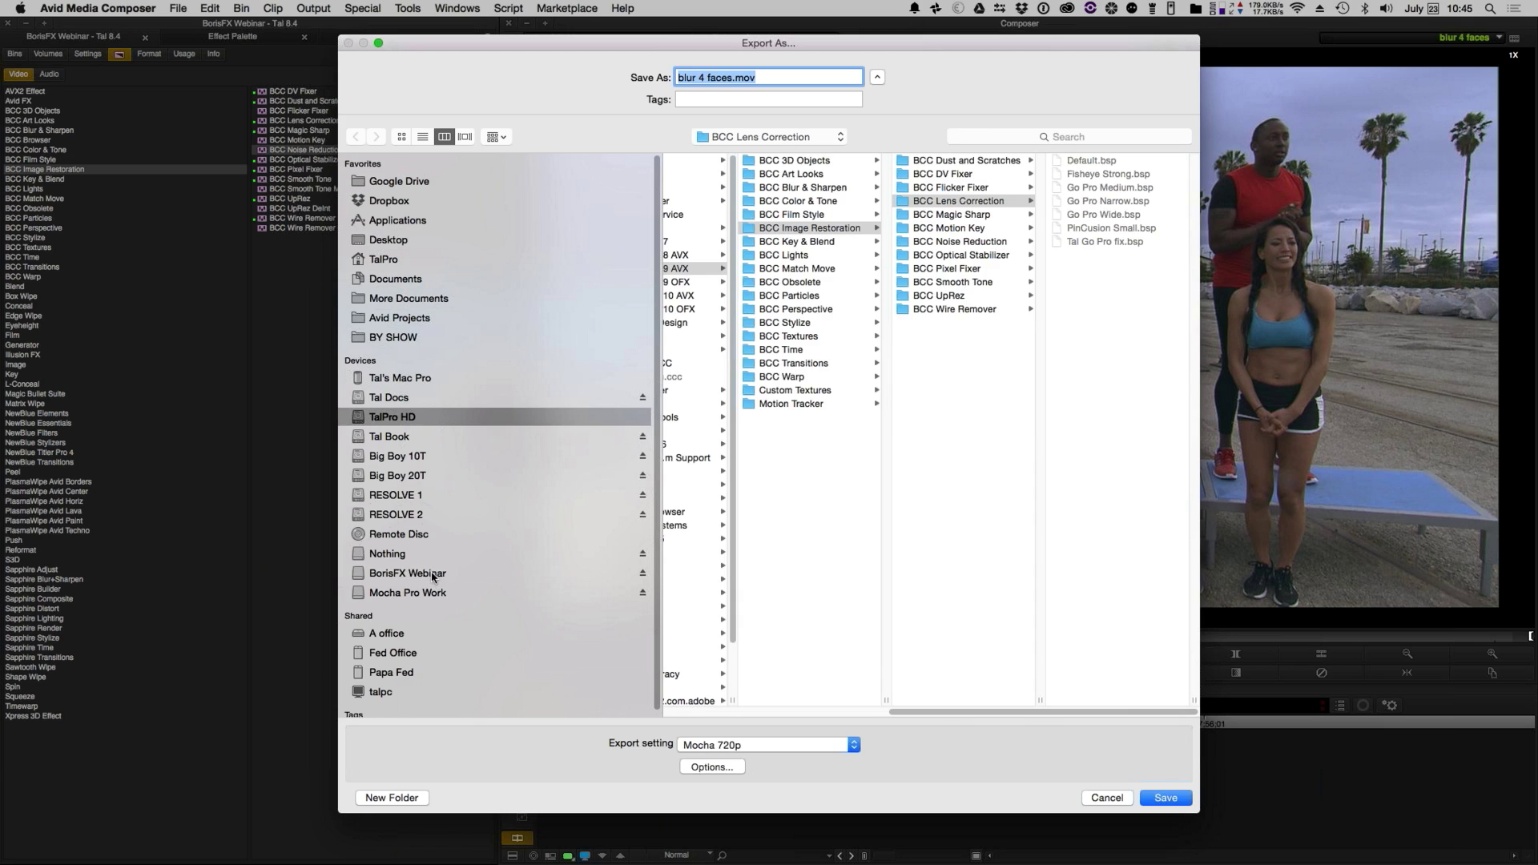
pyautogui.click(432, 574)
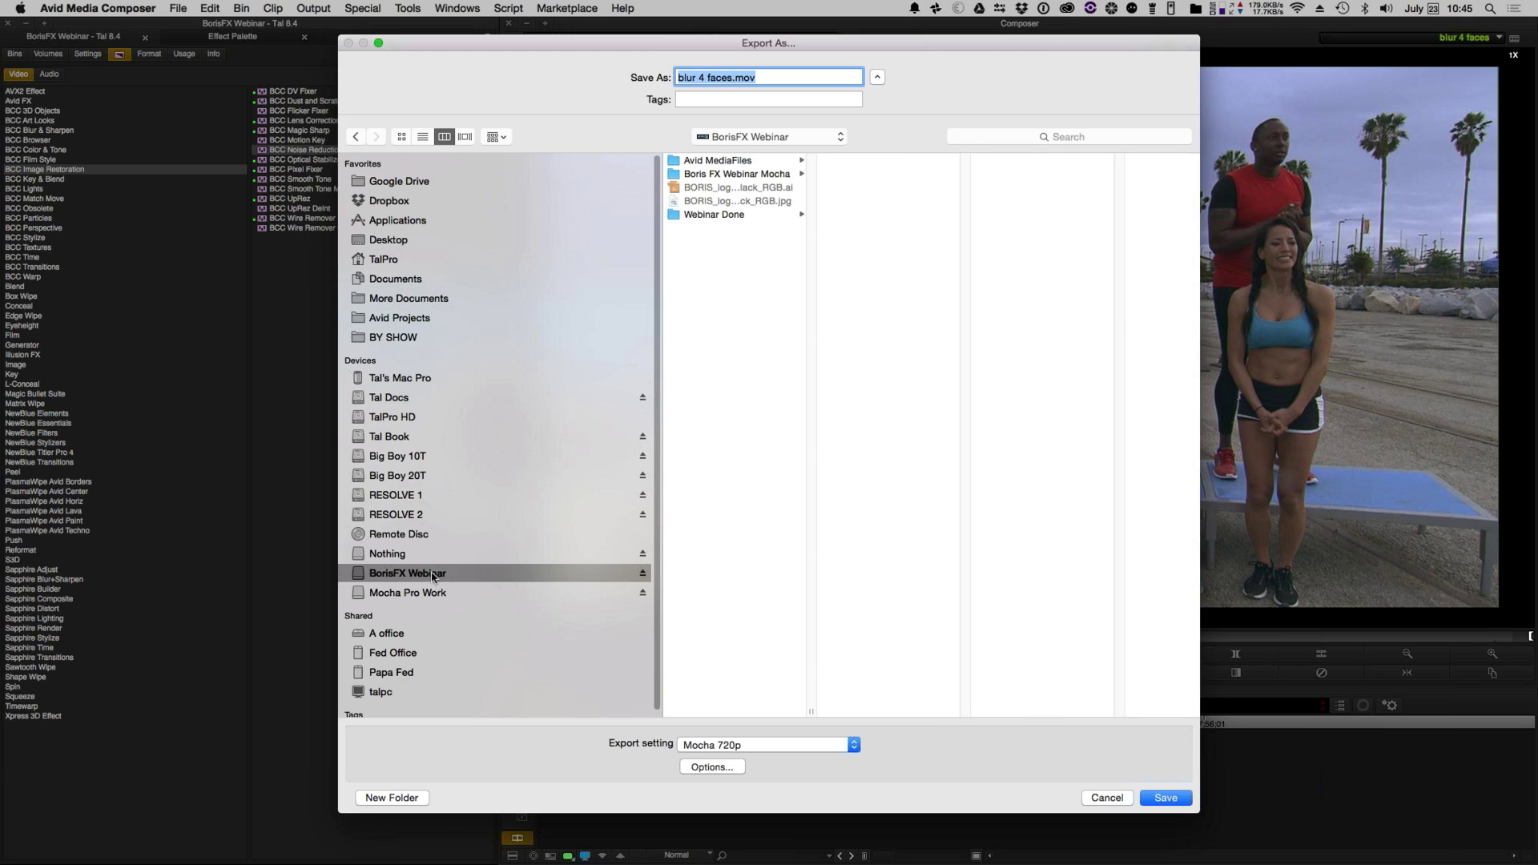
pyautogui.click(743, 173)
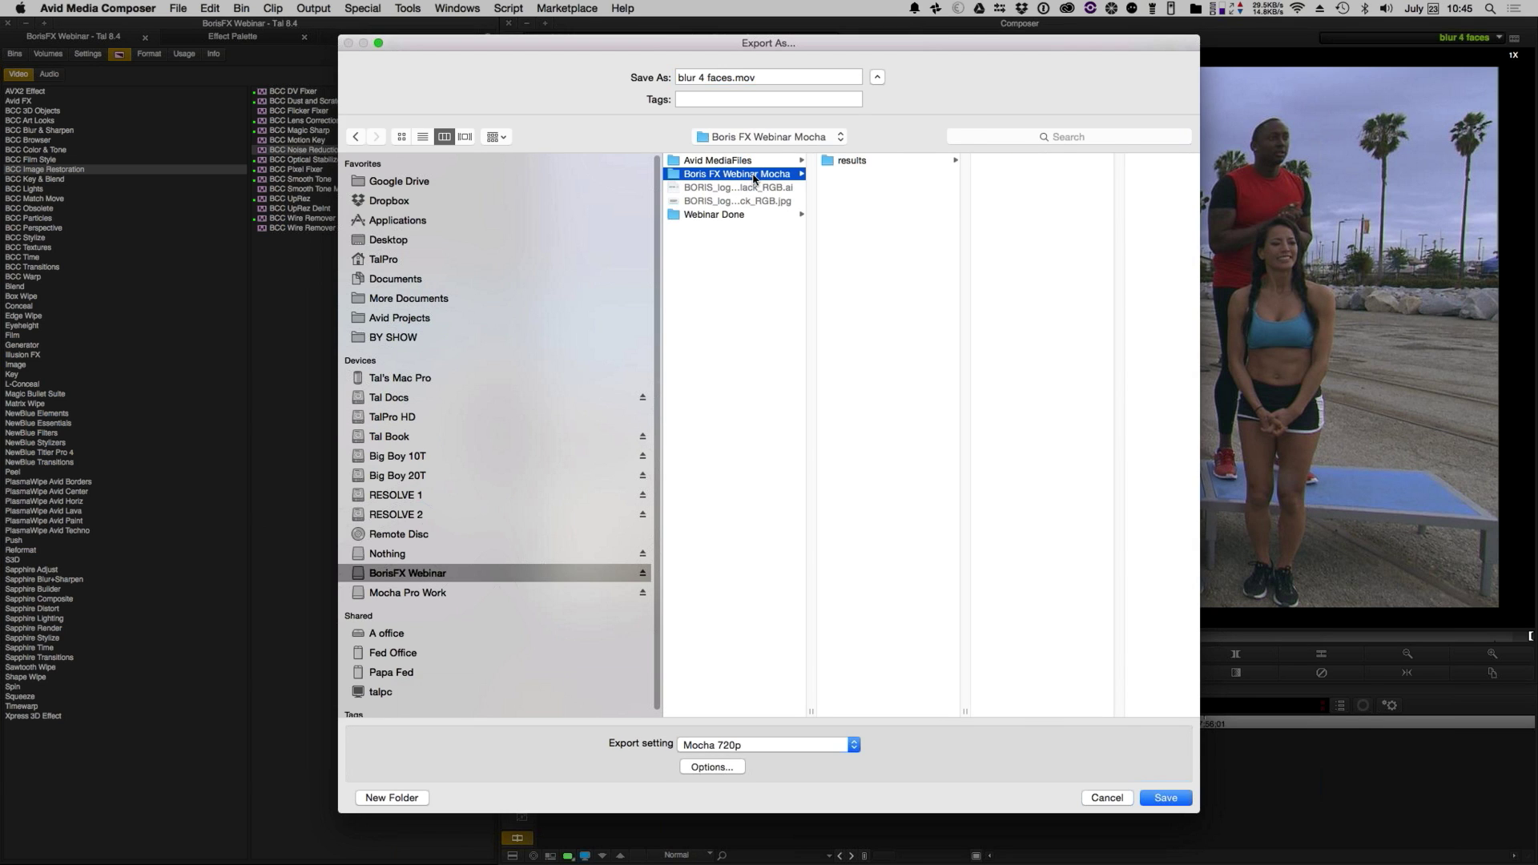
# - Check the video options and movie format of the Mocha 720p export setting, and export the sequence as blur 4 faces.mov
pyautogui.click(715, 747)
pyautogui.click(715, 743)
pyautogui.click(720, 767)
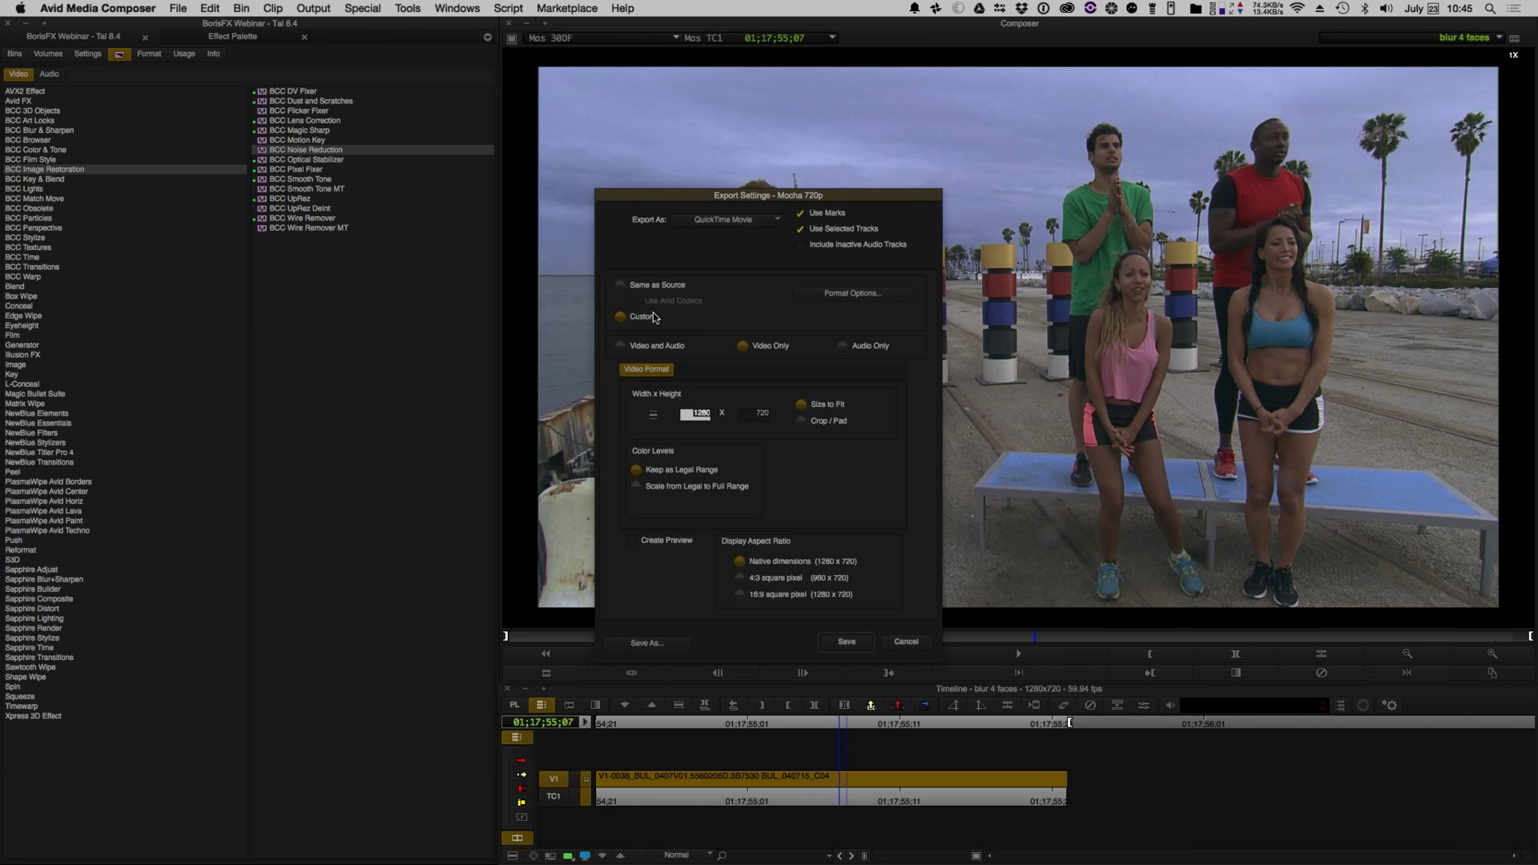
pyautogui.click(890, 294)
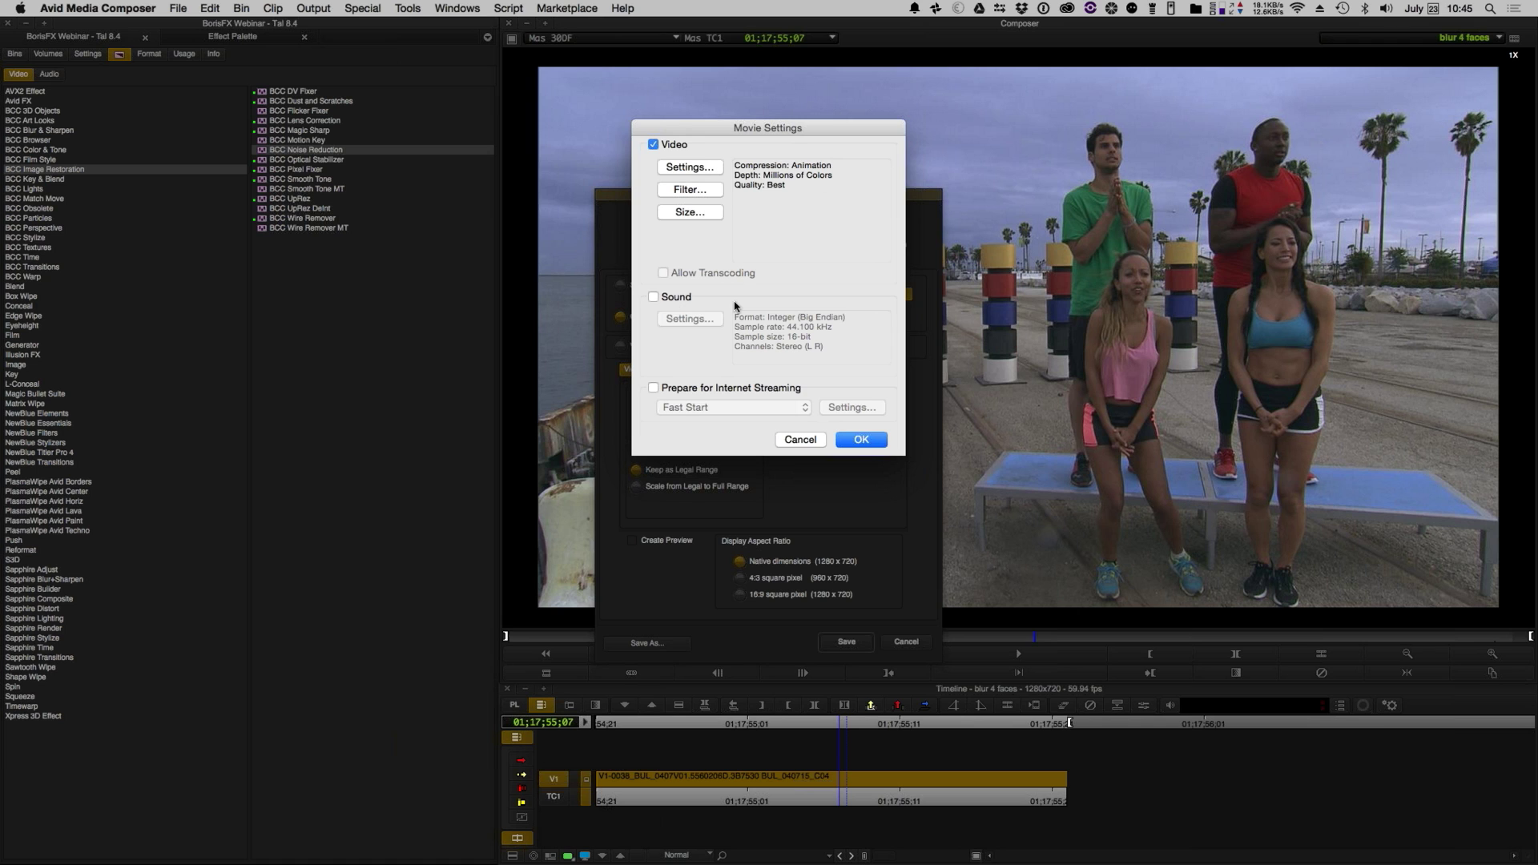
pyautogui.click(861, 439)
pyautogui.click(842, 643)
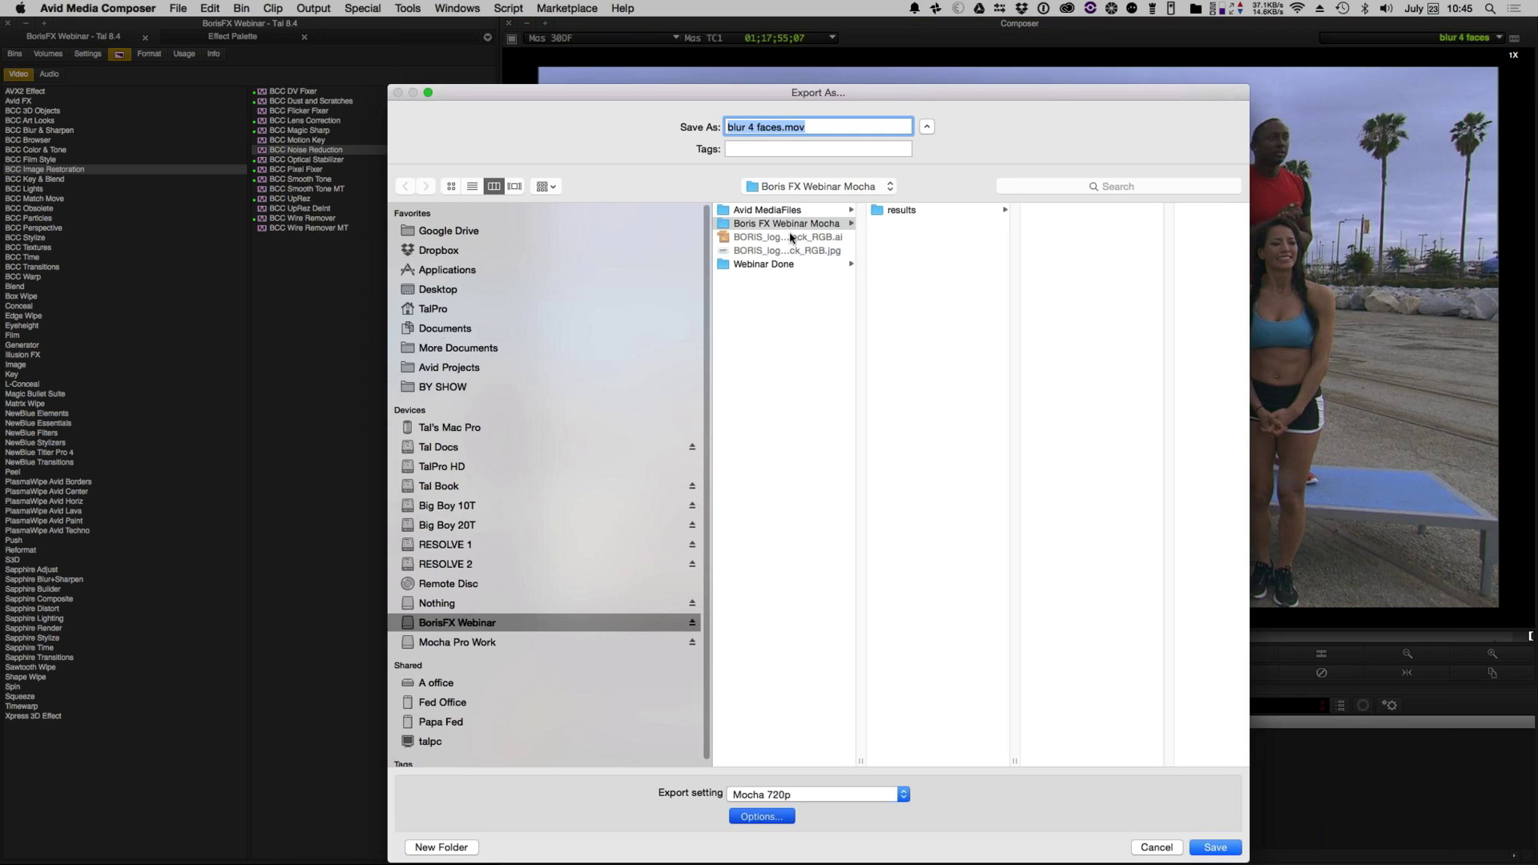
pyautogui.click(790, 225)
pyautogui.click(1214, 848)
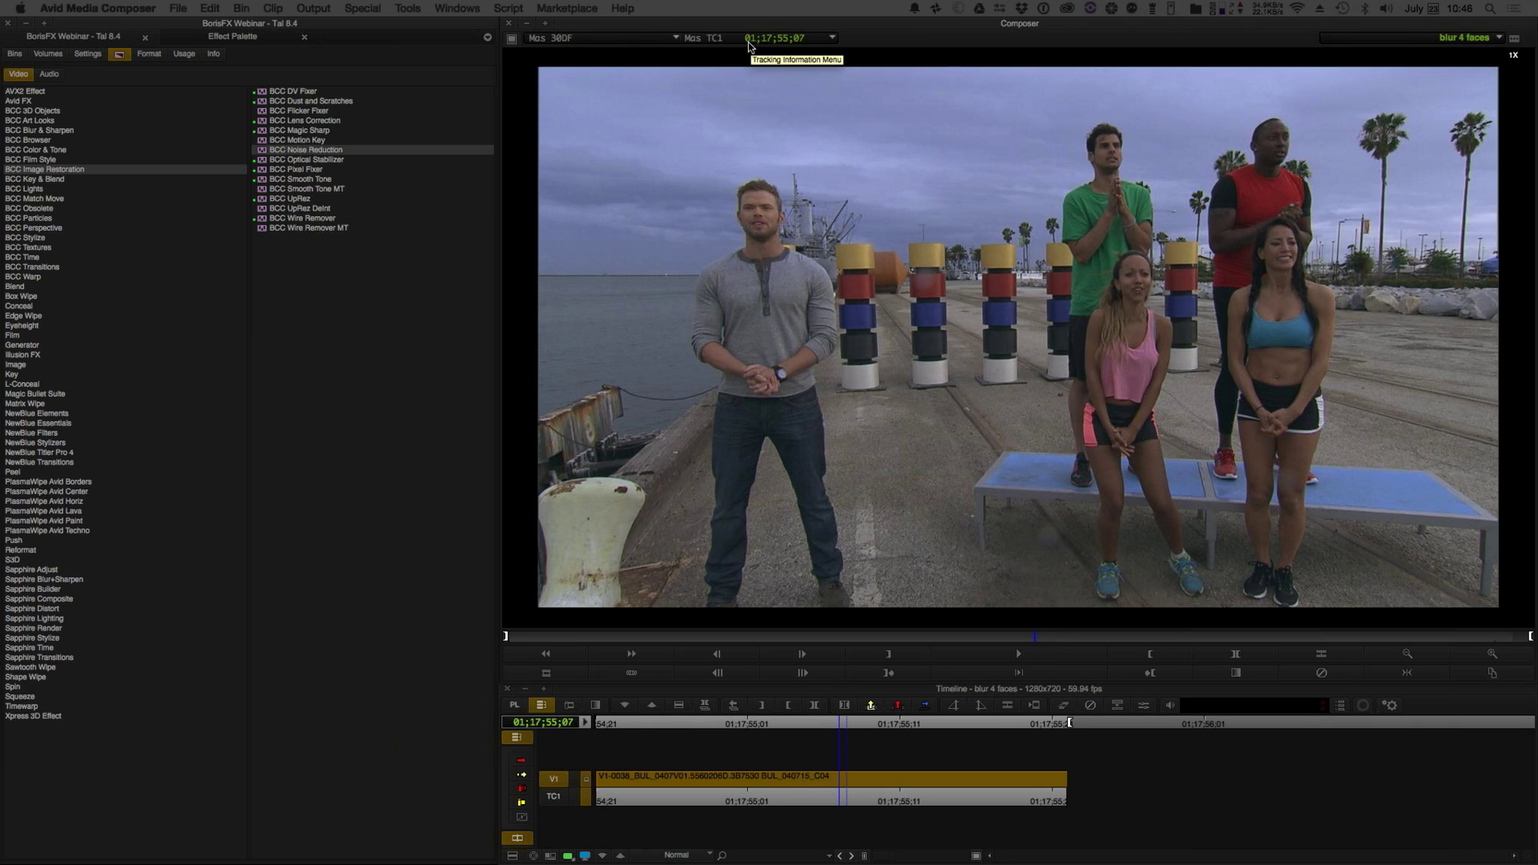
# - Return to the sequence's first frame, hide Media Composer and launch mocha Pro
pyautogui.click(618, 796)
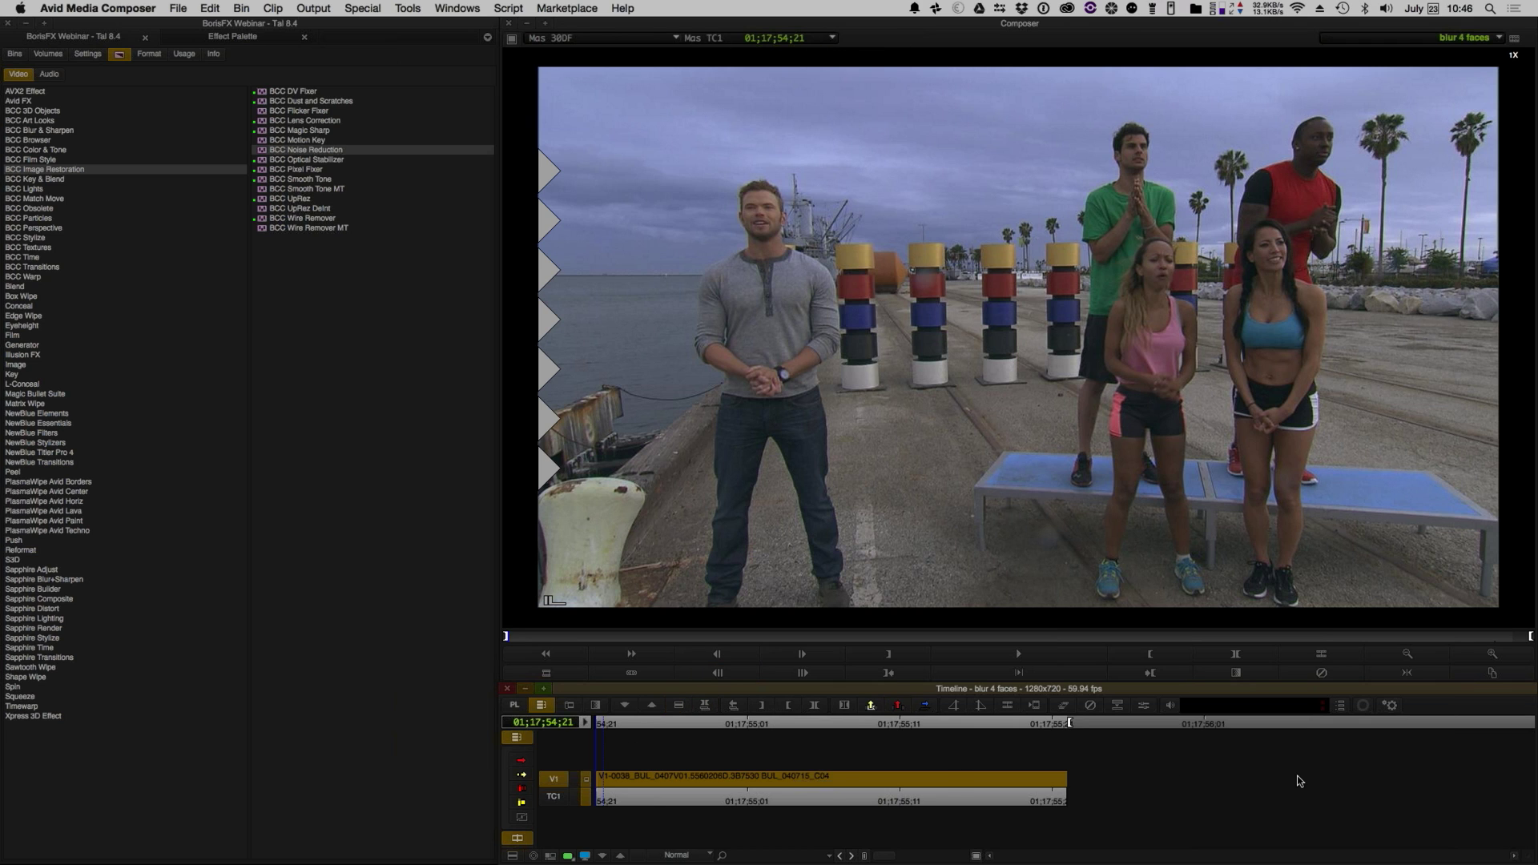
pyautogui.press('super+h')
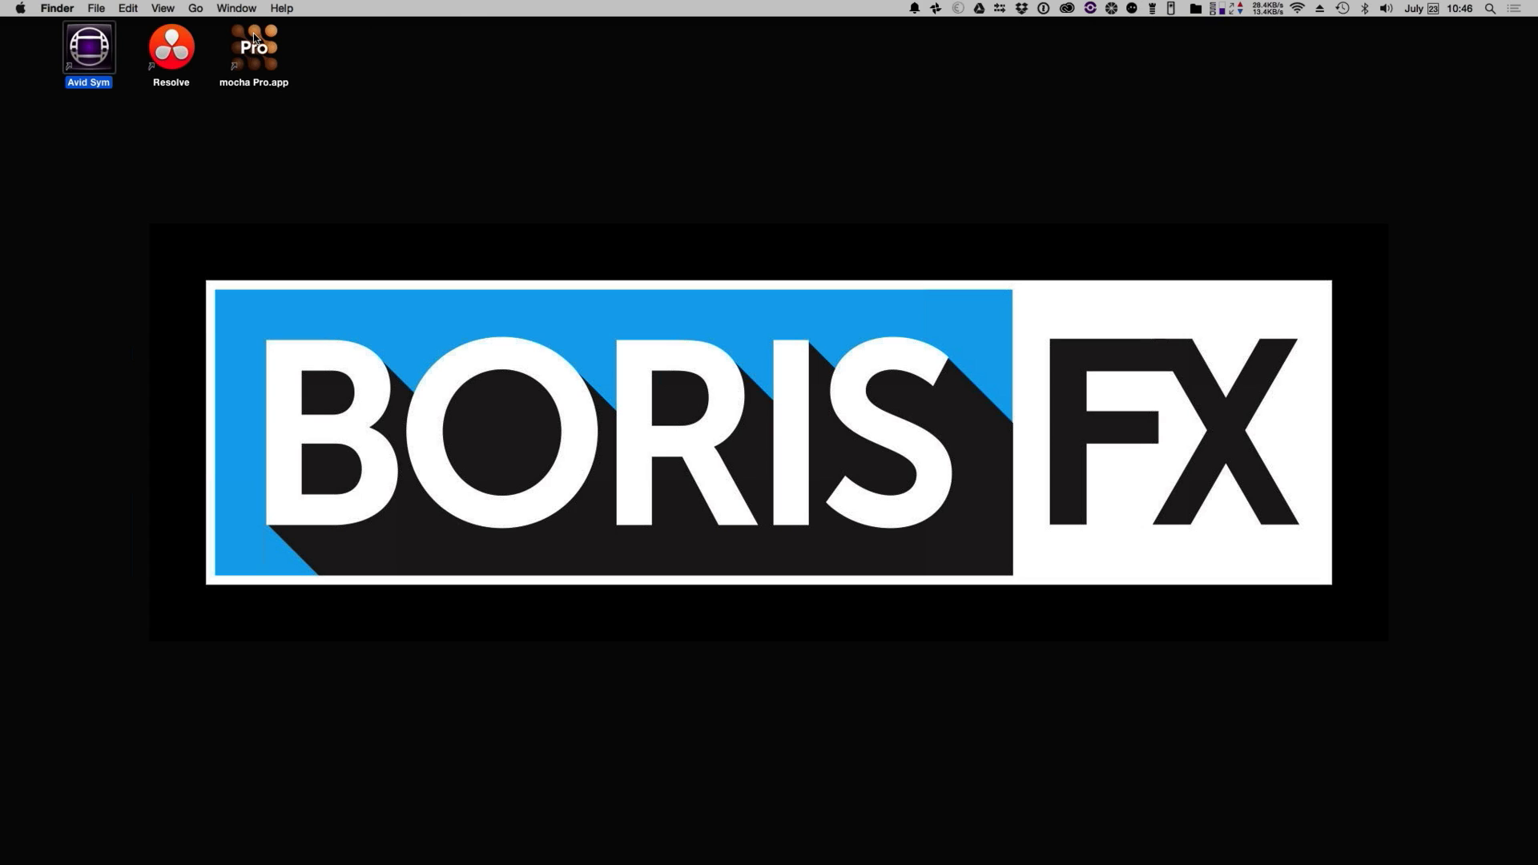
pyautogui.doubleClick(253, 57)
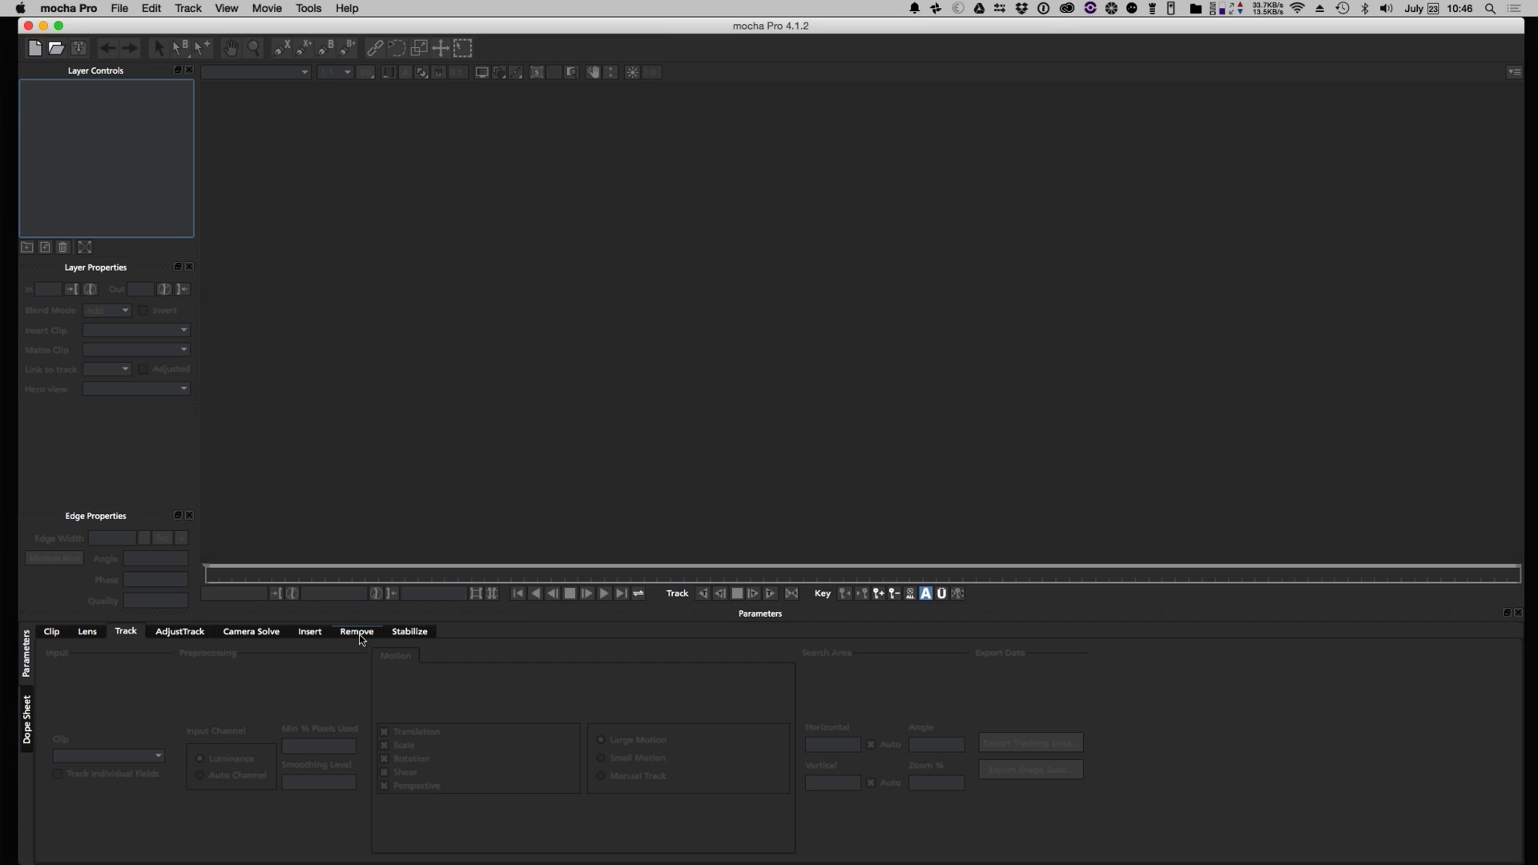
# - Create a new project from blur 4 faces.mov in the Boris FX Webinar Mocha folder, keeping the detected clip settings
pyautogui.click(33, 49)
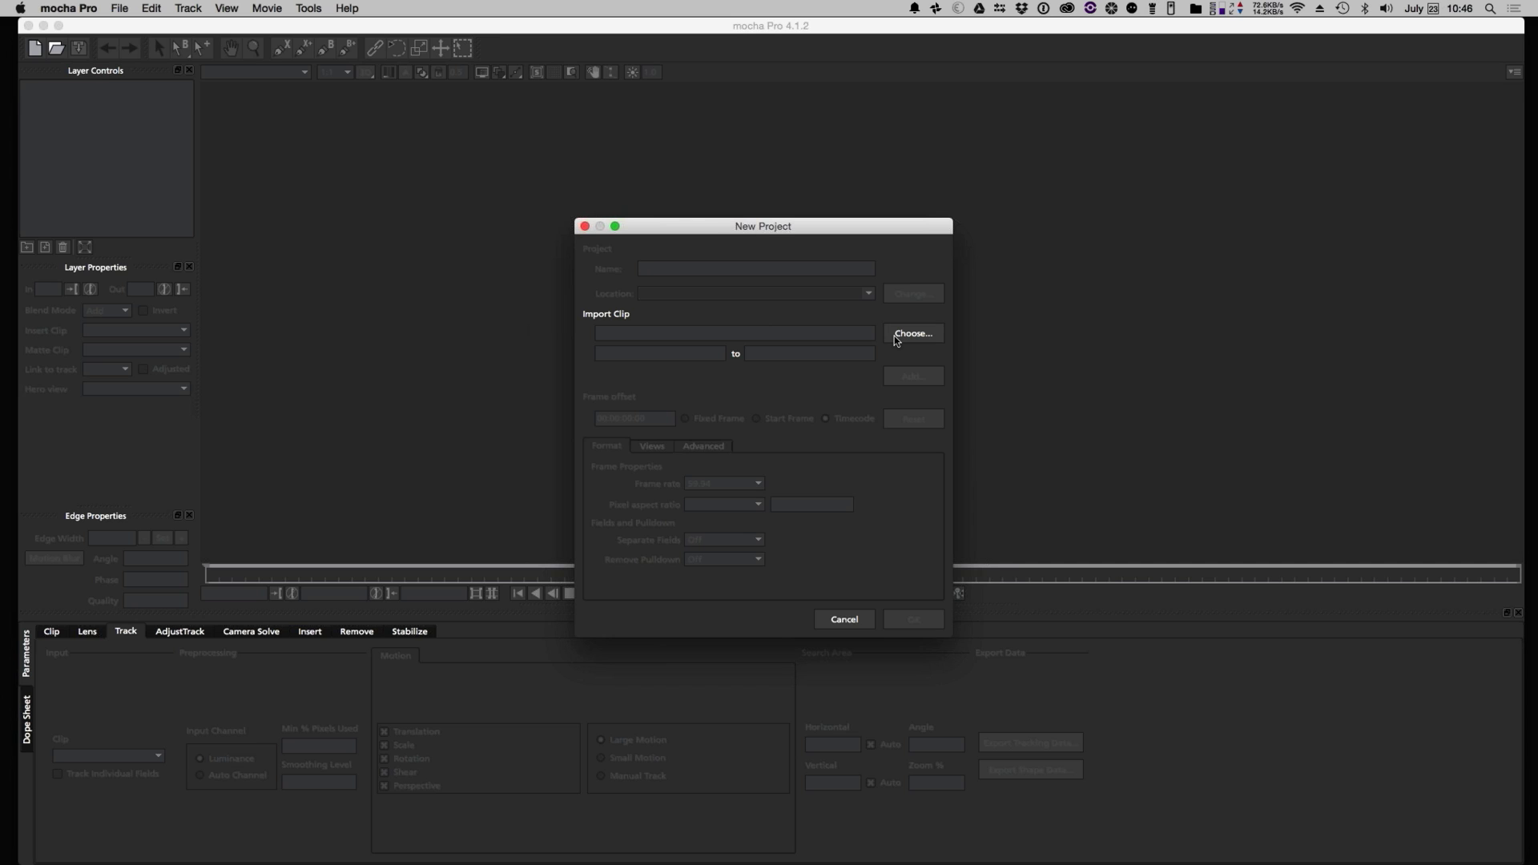
pyautogui.click(935, 336)
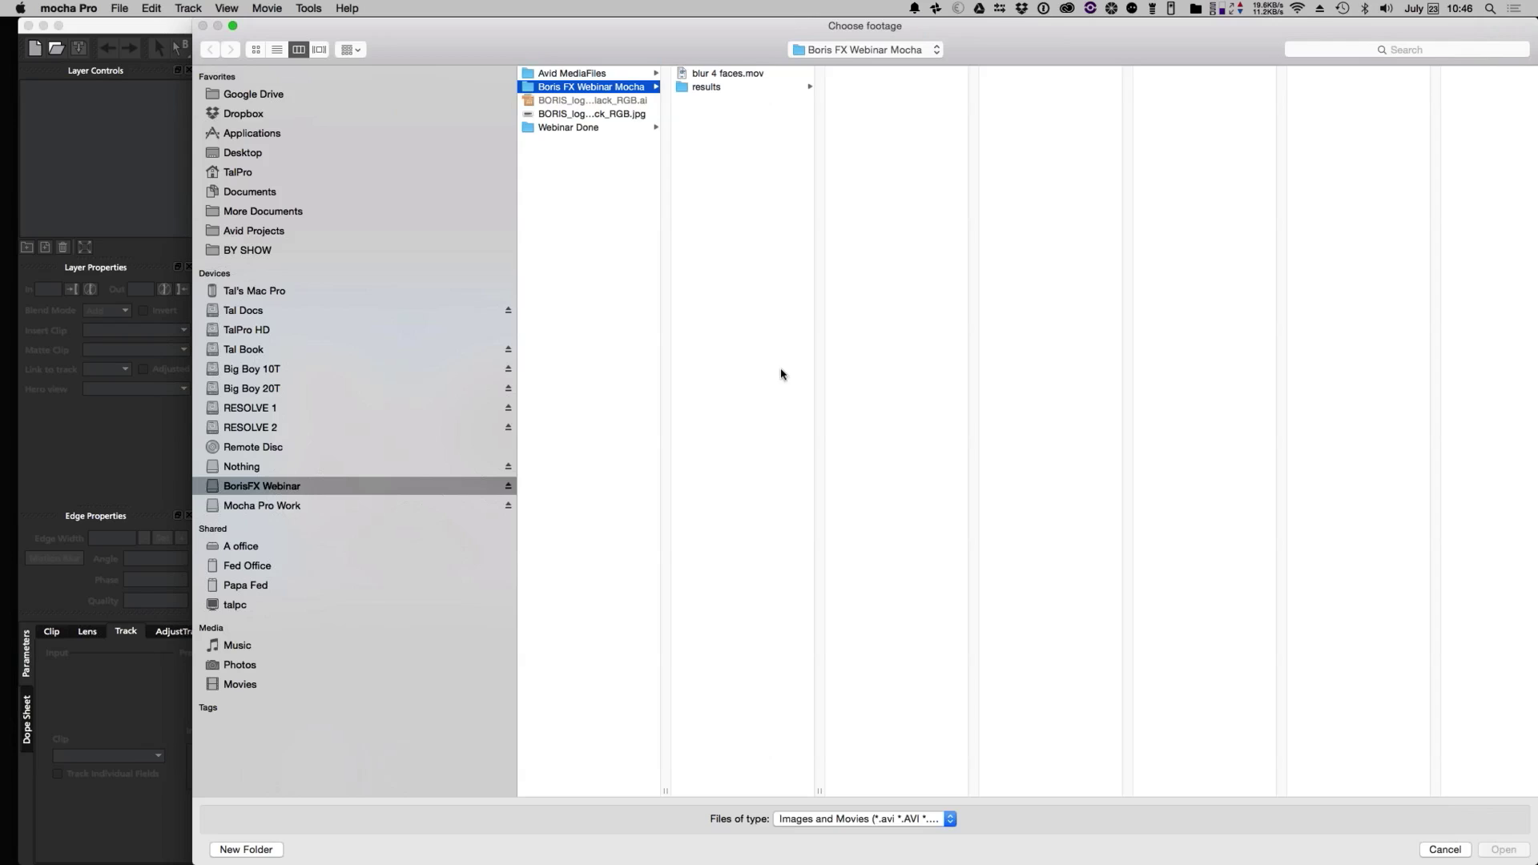
pyautogui.click(741, 75)
pyautogui.click(1494, 854)
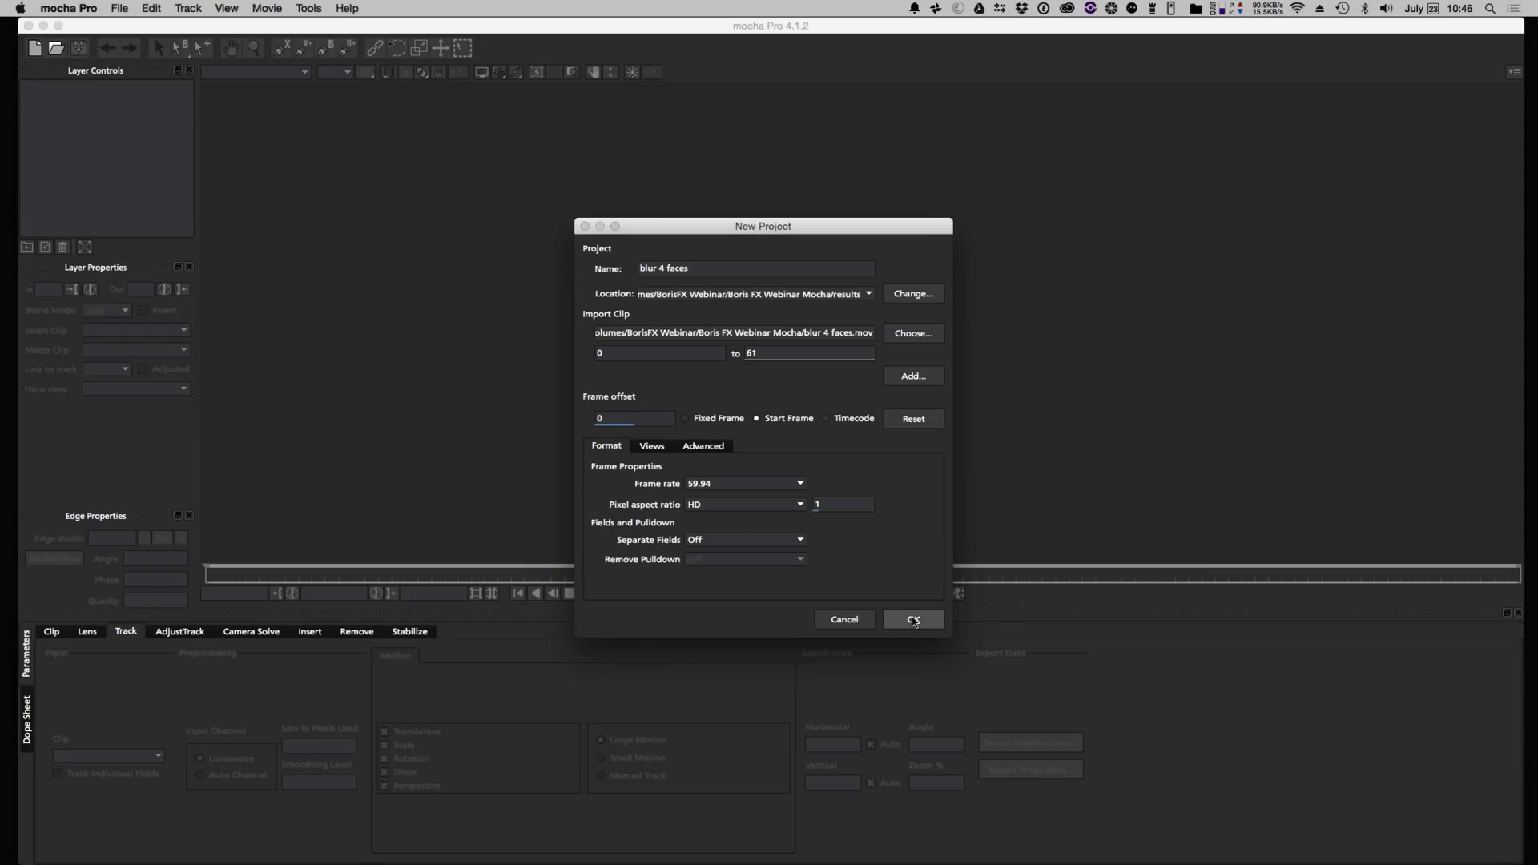
pyautogui.click(913, 619)
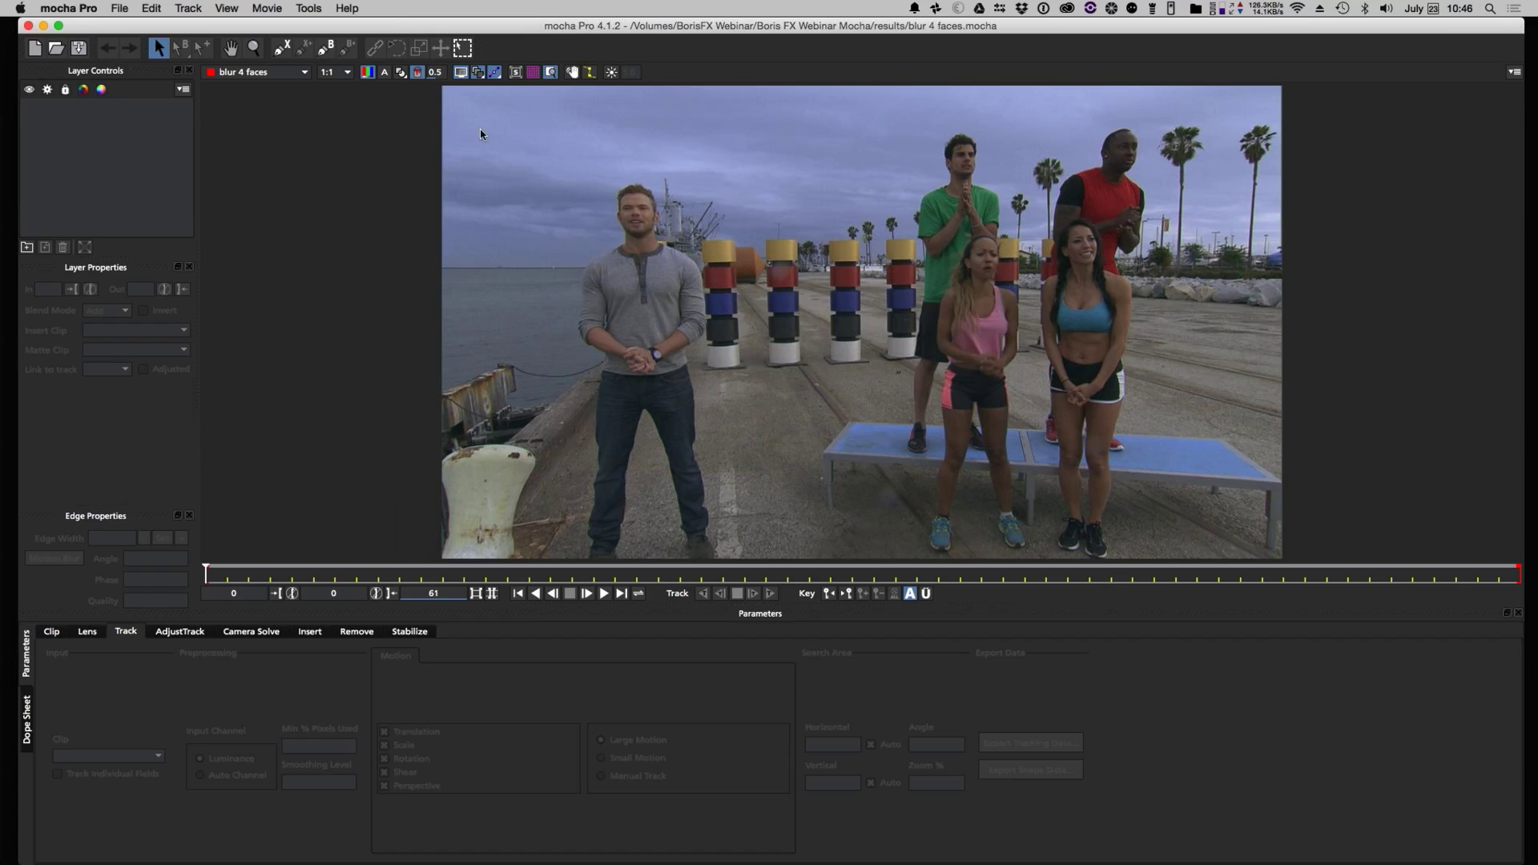
# - Draw a closed X-spline around the face of the man in the green shirt on frame 0
pyautogui.press('Right')
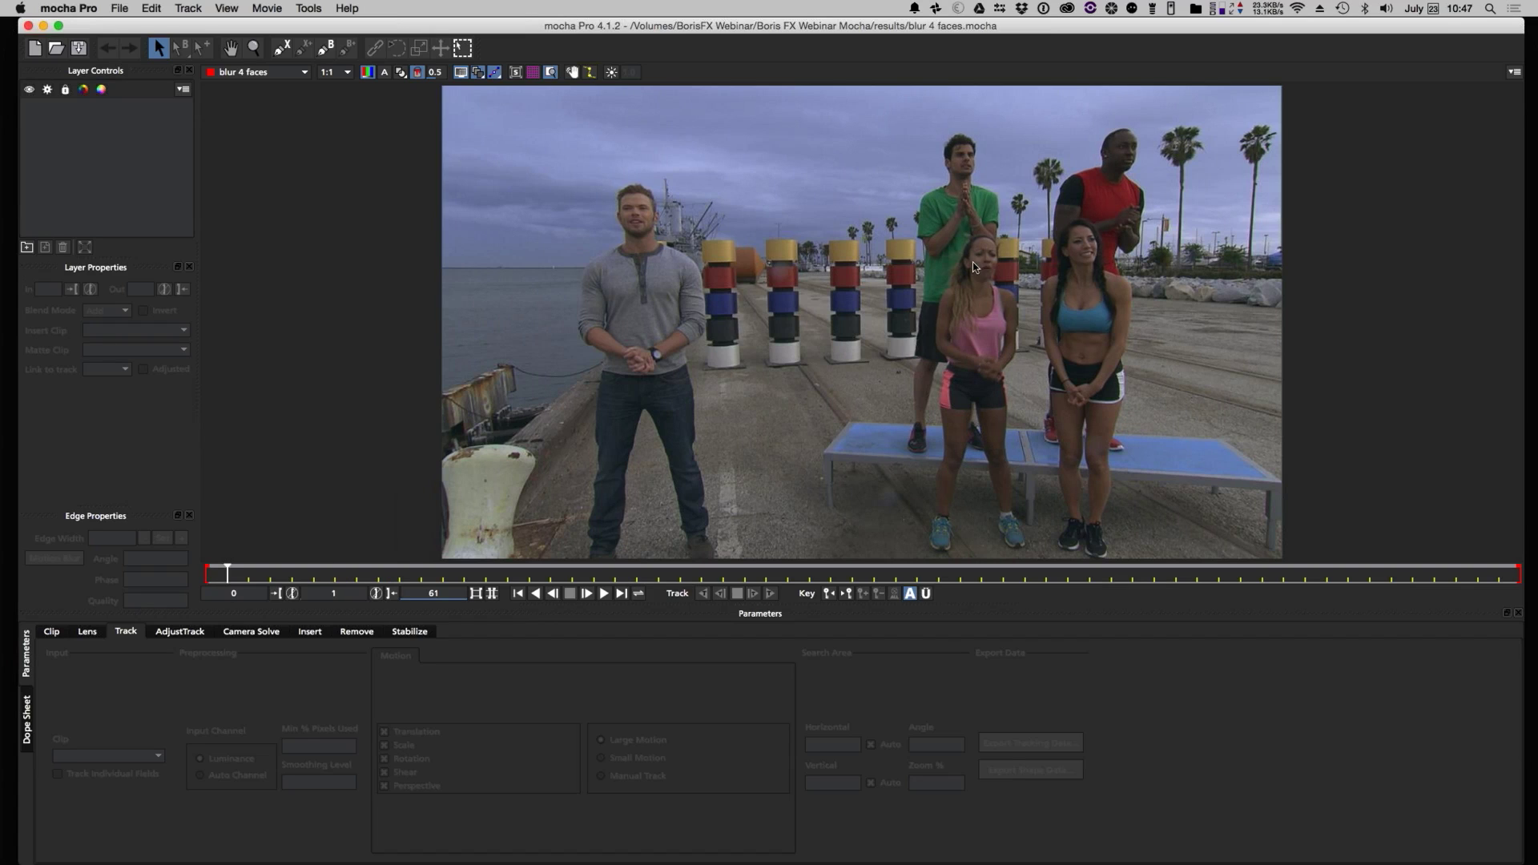
pyautogui.click(519, 594)
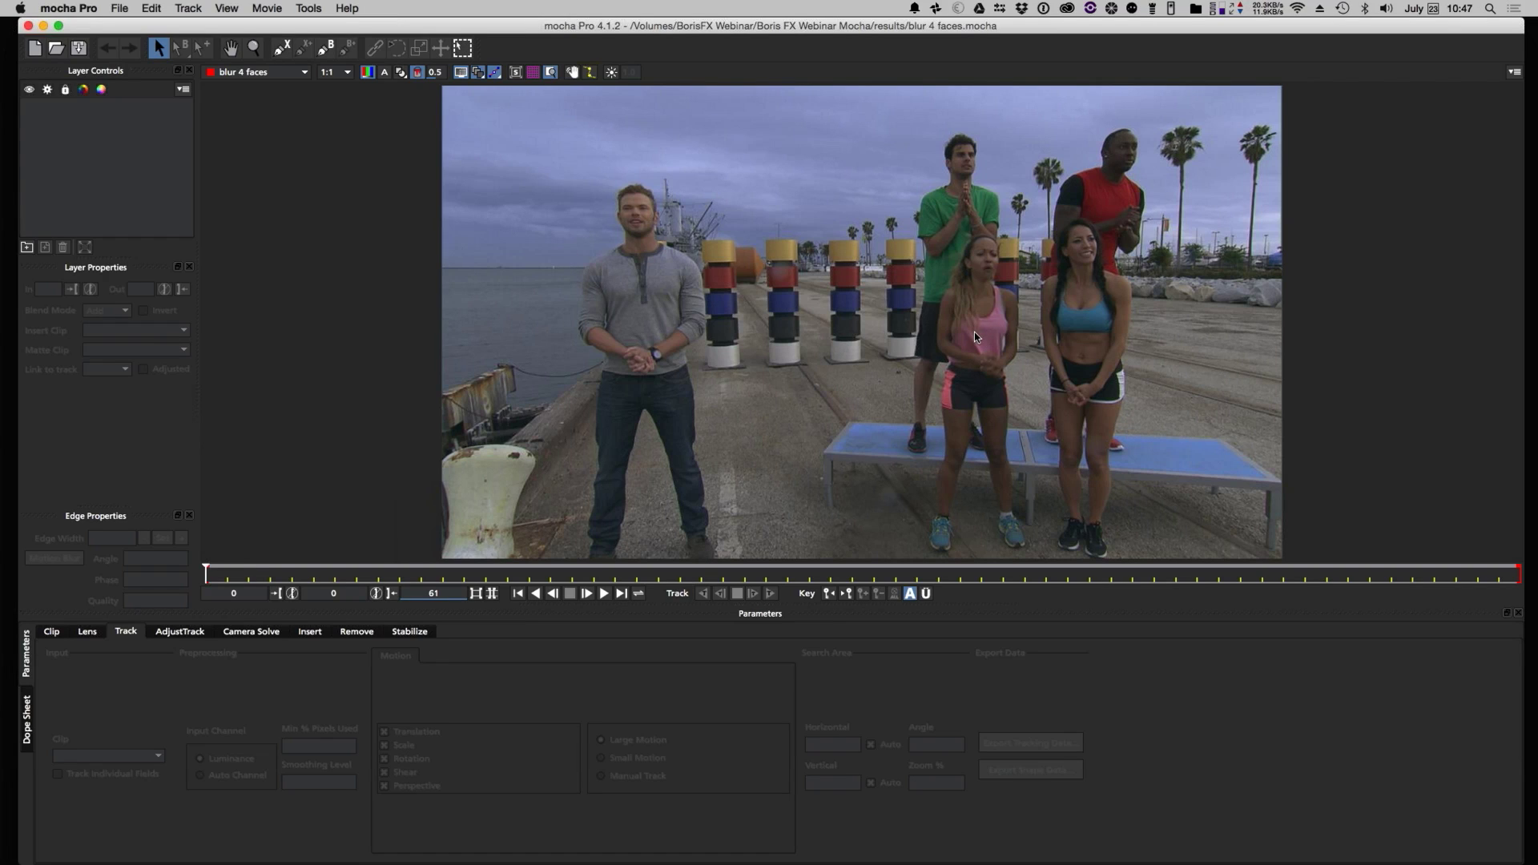
pyautogui.press('z')
pyautogui.moveTo(974, 332); pyautogui.dragTo(1009, 201)
pyautogui.press('x')
pyautogui.moveTo(1101, 172); pyautogui.dragTo(957, 376)
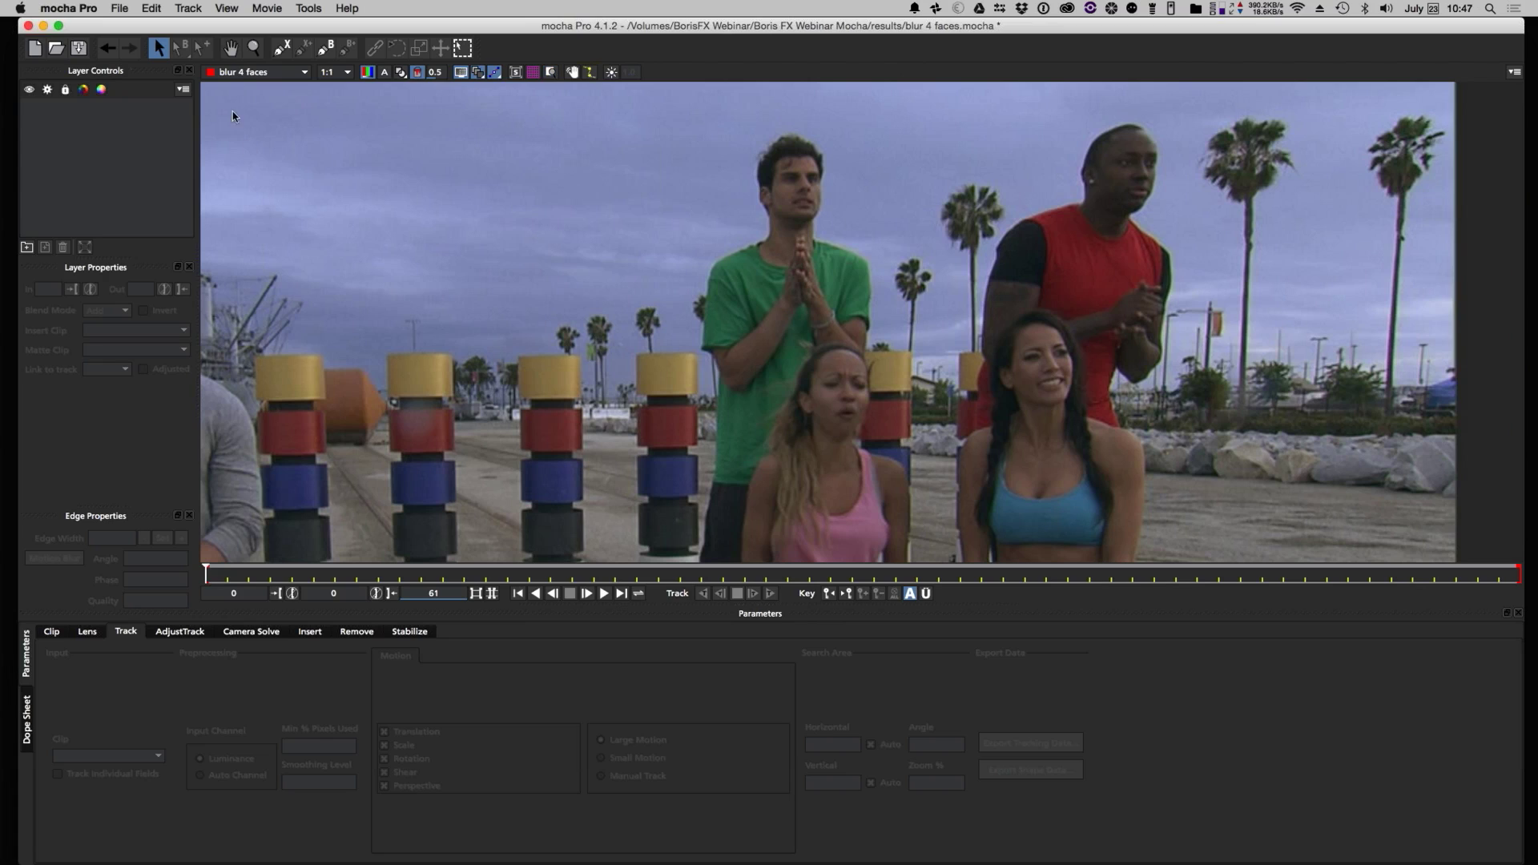
pyautogui.click(281, 49)
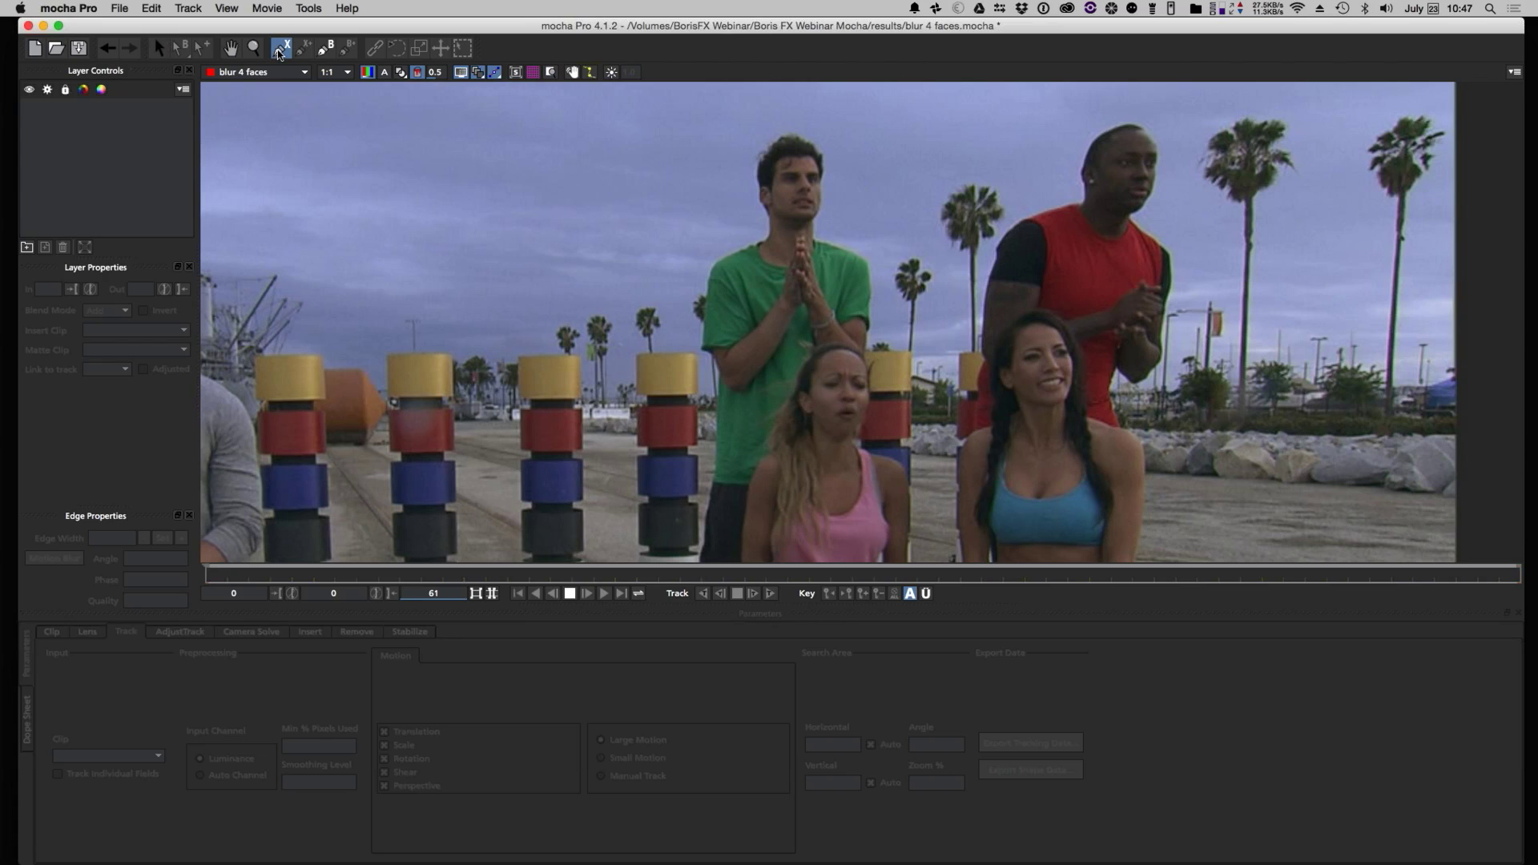
pyautogui.click(812, 218)
pyautogui.click(778, 218)
pyautogui.click(769, 209)
pyautogui.click(763, 169)
pyautogui.click(779, 149)
pyautogui.click(814, 149)
pyautogui.click(823, 159)
pyautogui.click(823, 172)
pyautogui.click(817, 196)
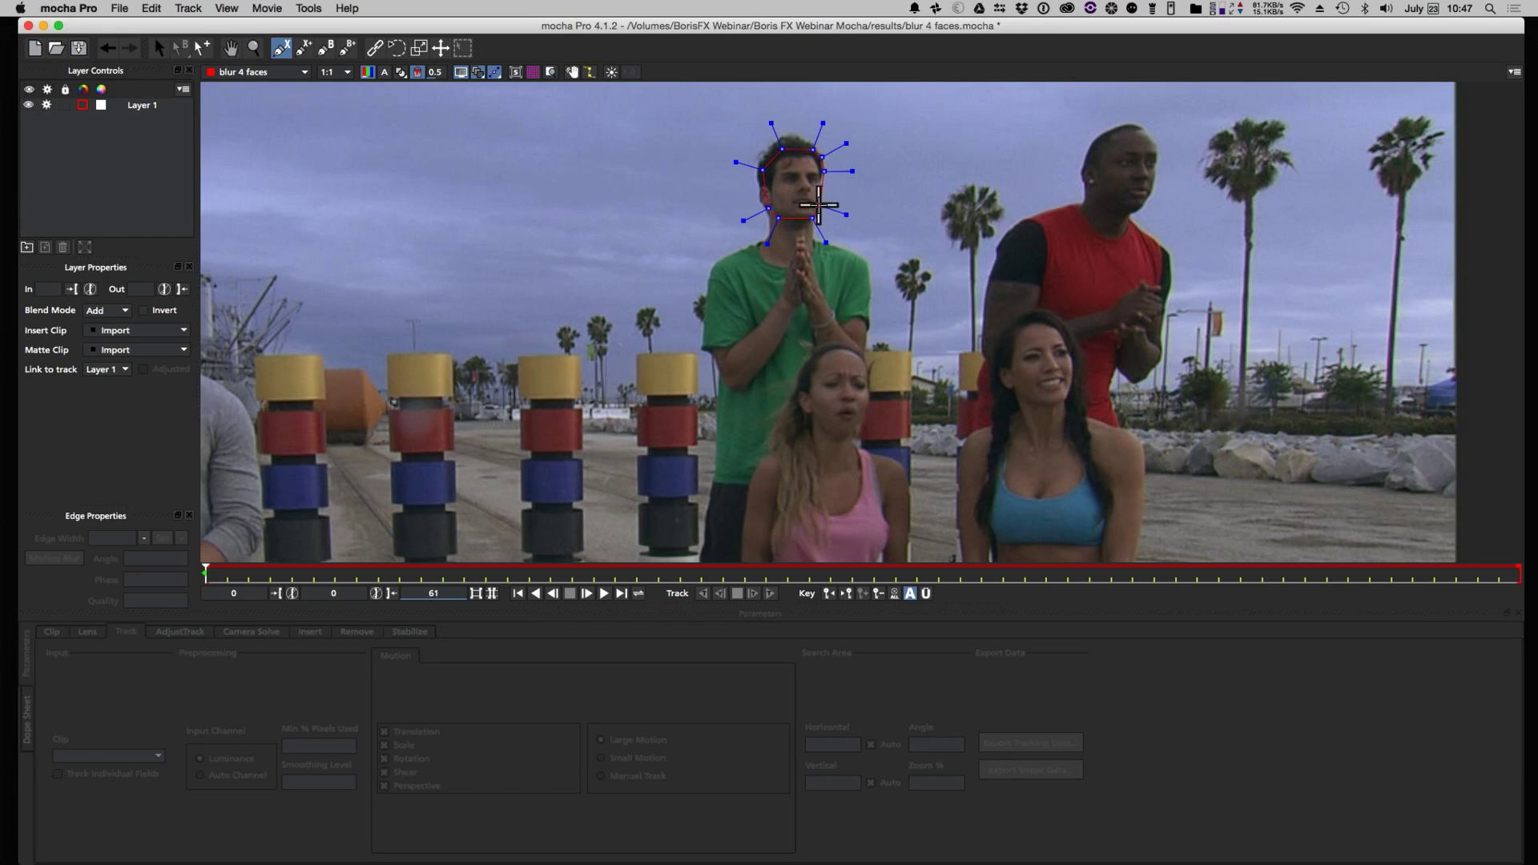
pyautogui.click(816, 207)
pyautogui.rightClick(841, 201)
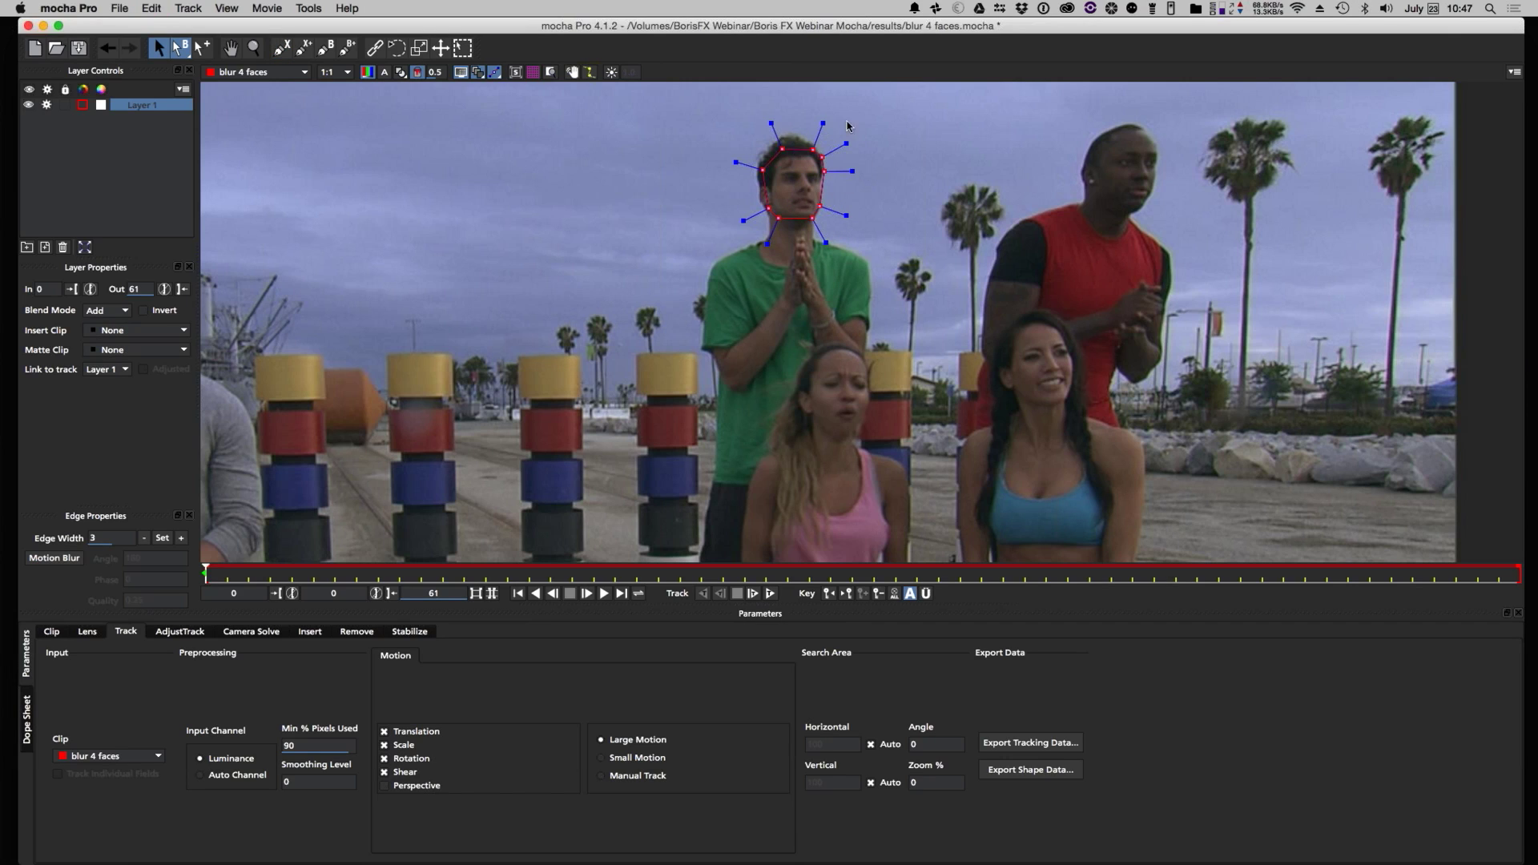
# - Round the green-shirted man's face spline and expand its outer edge twice with an edge width of 3
pyautogui.moveTo(819, 122); pyautogui.dragTo(810, 139)
pyautogui.click(184, 540)
pyautogui.click(185, 540)
pyautogui.click(893, 190)
# - Draw a closed X-spline around the red-shirted man's face, round its curve, and expand its outer edge with a width of 3
pyautogui.click(281, 49)
pyautogui.click(1138, 230)
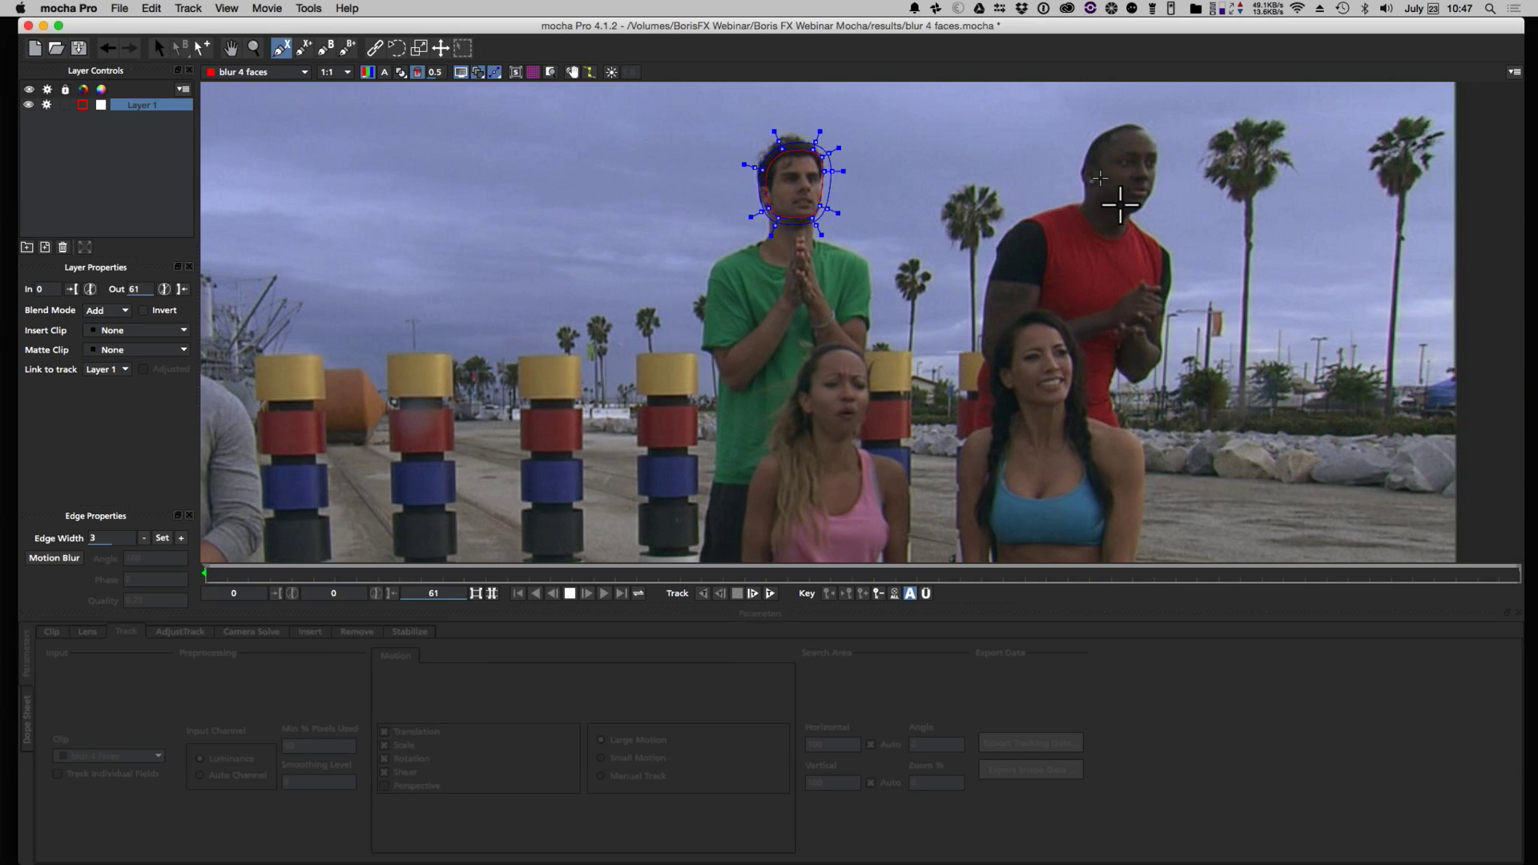
pyautogui.click(1122, 131)
pyautogui.click(1146, 131)
pyautogui.click(1159, 148)
pyautogui.click(1161, 164)
pyautogui.click(1152, 185)
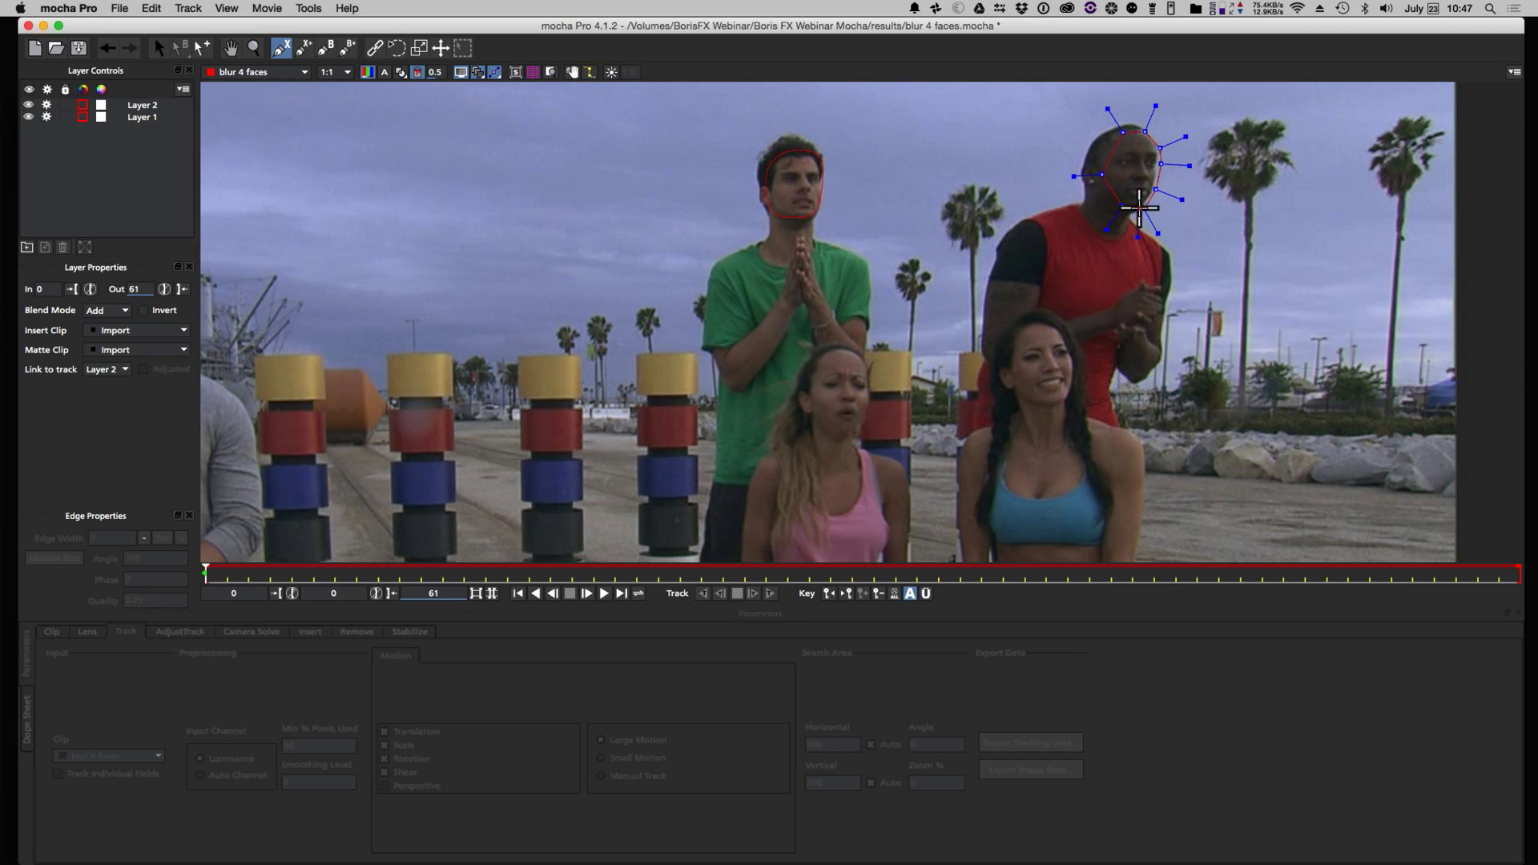
pyautogui.rightClick(1139, 209)
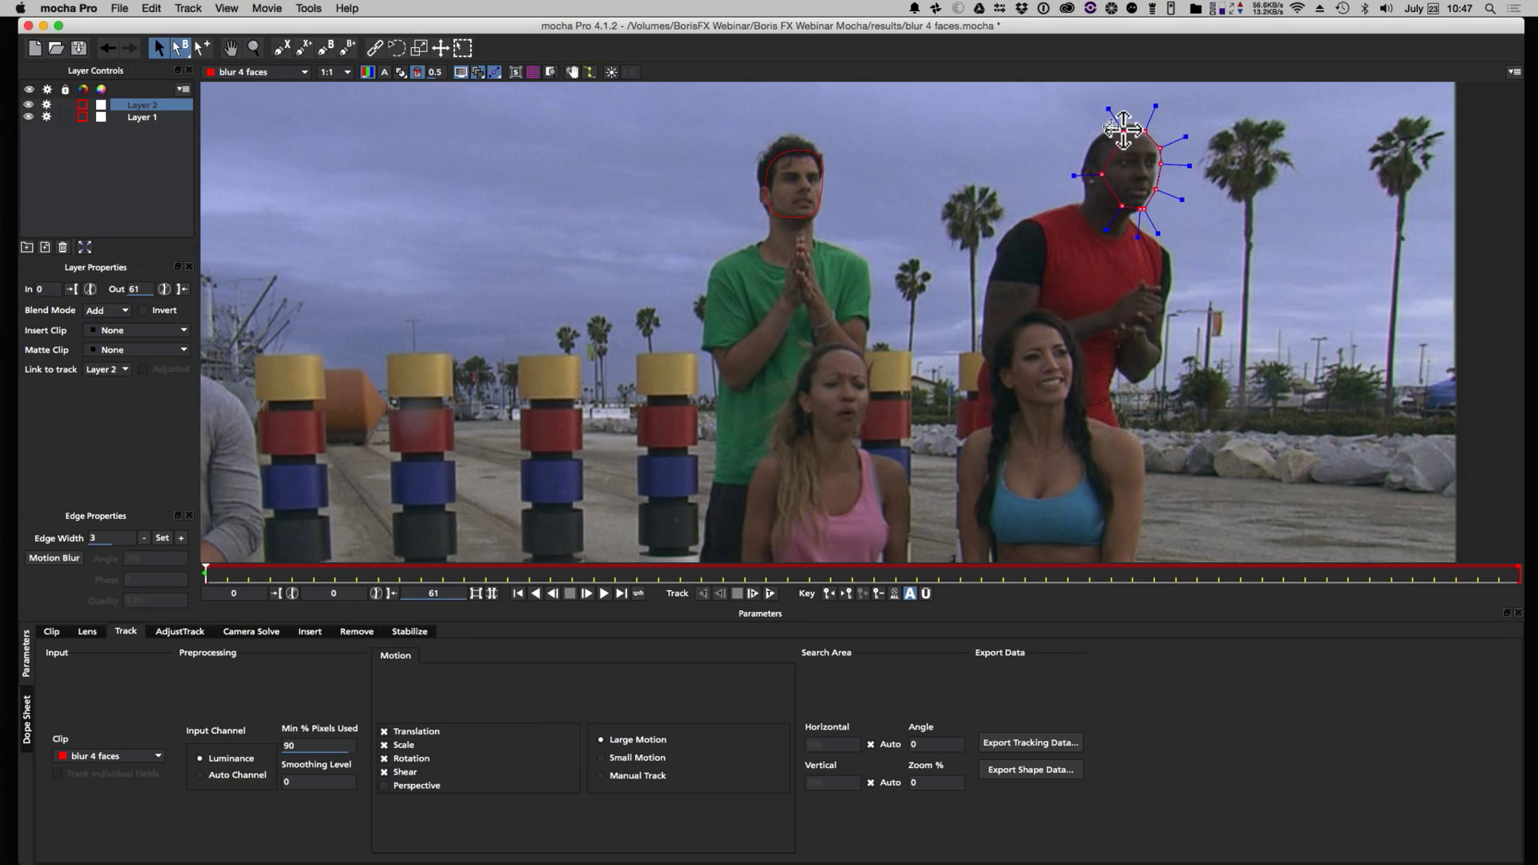
pyautogui.moveTo(1110, 107); pyautogui.dragTo(1119, 118)
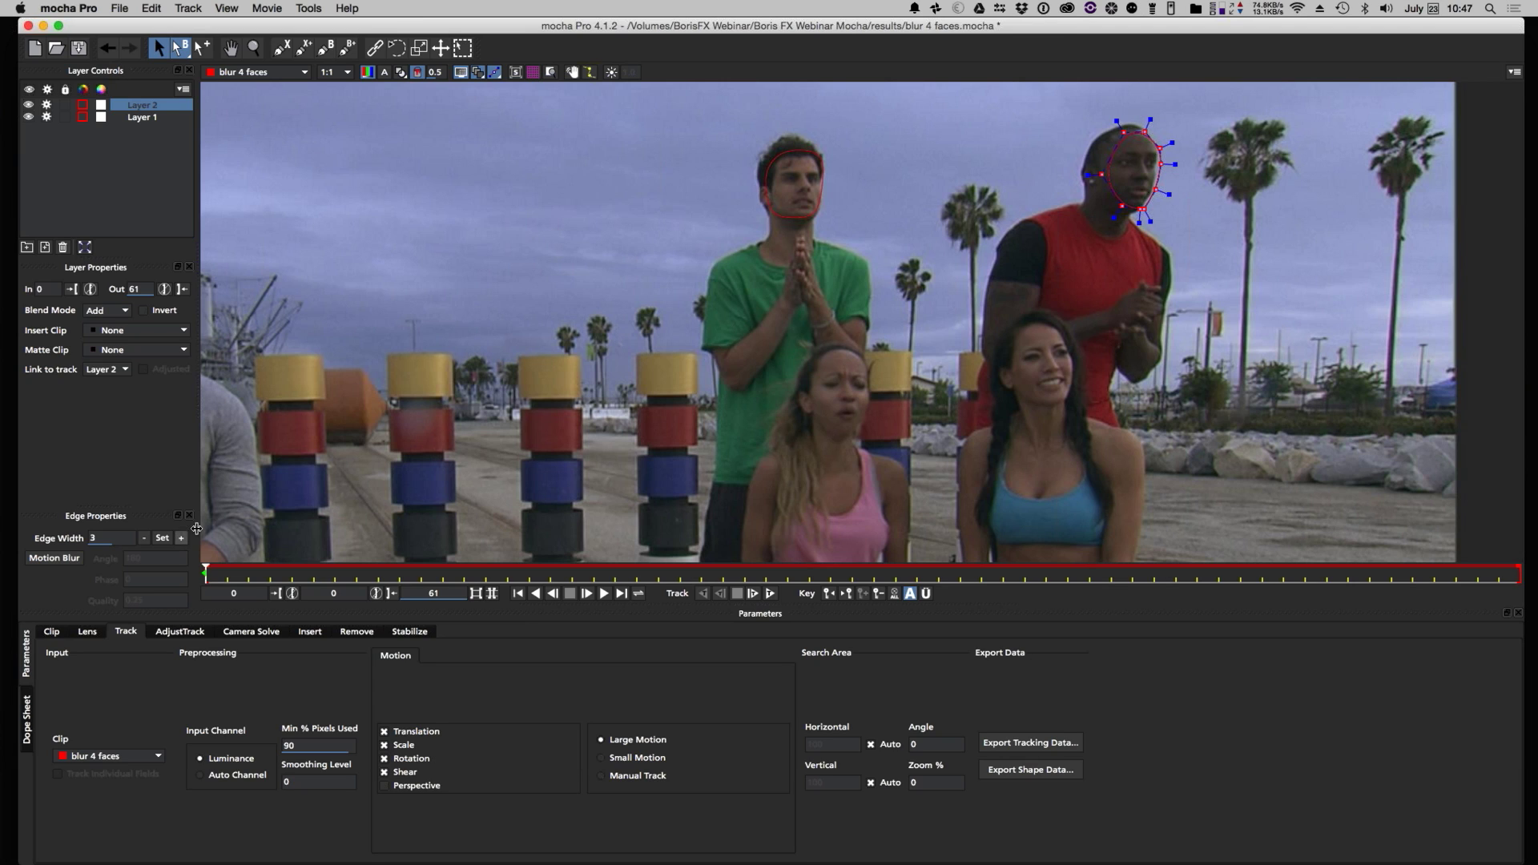
pyautogui.click(181, 537)
# - Draw a closed X-spline around the face of the woman in the pink top, and round its curve
pyautogui.click(281, 48)
pyautogui.hotkey('ctrl', 't')
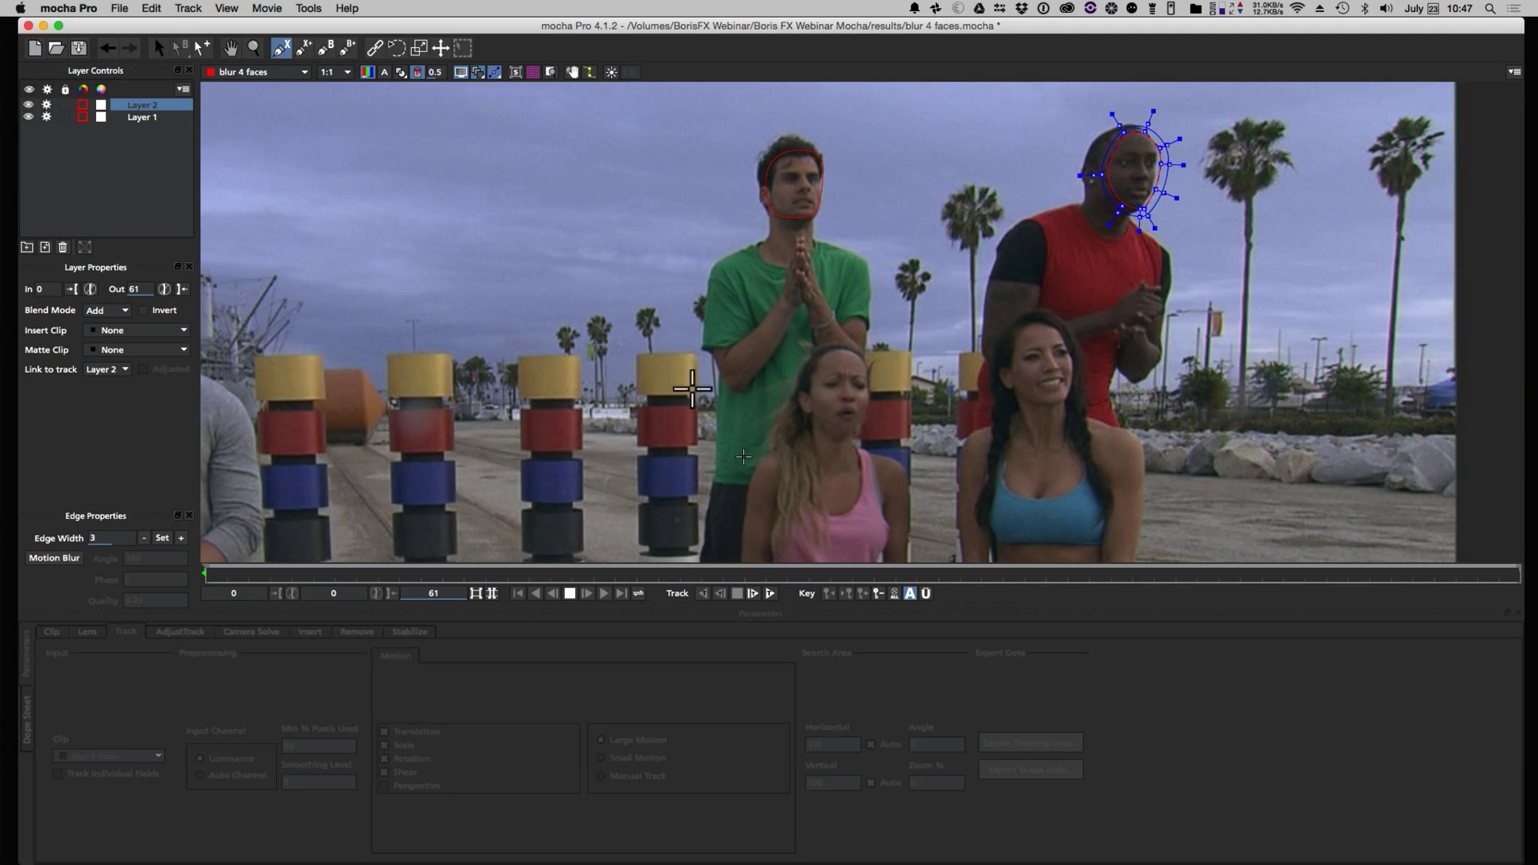
pyautogui.click(850, 456)
pyautogui.click(817, 421)
pyautogui.click(814, 392)
pyautogui.click(821, 328)
pyautogui.click(857, 347)
pyautogui.click(866, 365)
pyautogui.click(867, 378)
pyautogui.click(869, 393)
pyautogui.rightClick(864, 395)
pyautogui.moveTo(864, 395); pyautogui.dragTo(851, 433)
pyautogui.press('s')
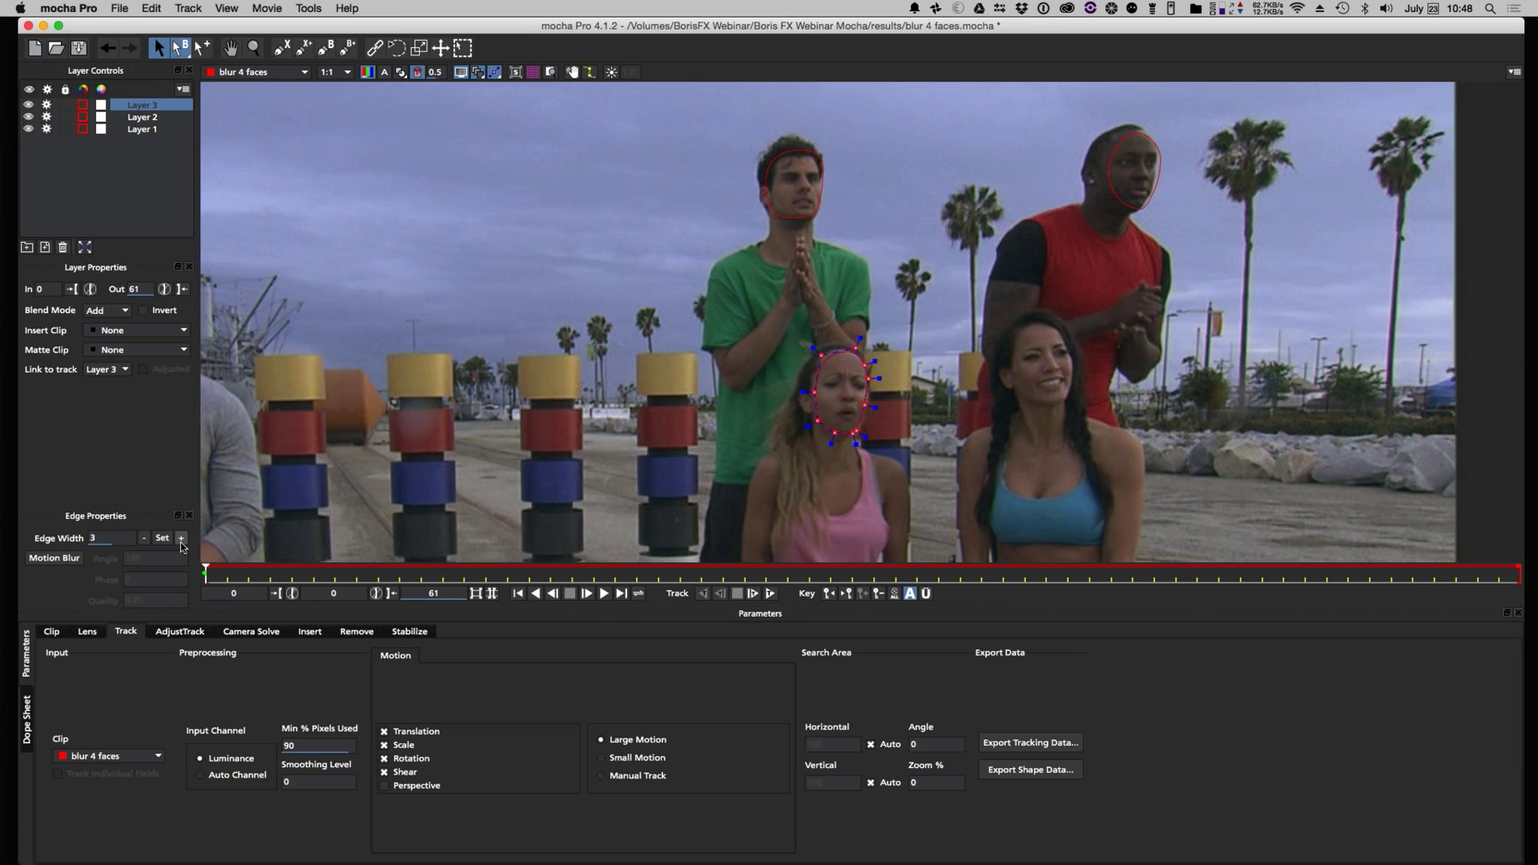
# - Draw a closed X-spline around the face of the woman in the blue top on frame 0
pyautogui.press('z')
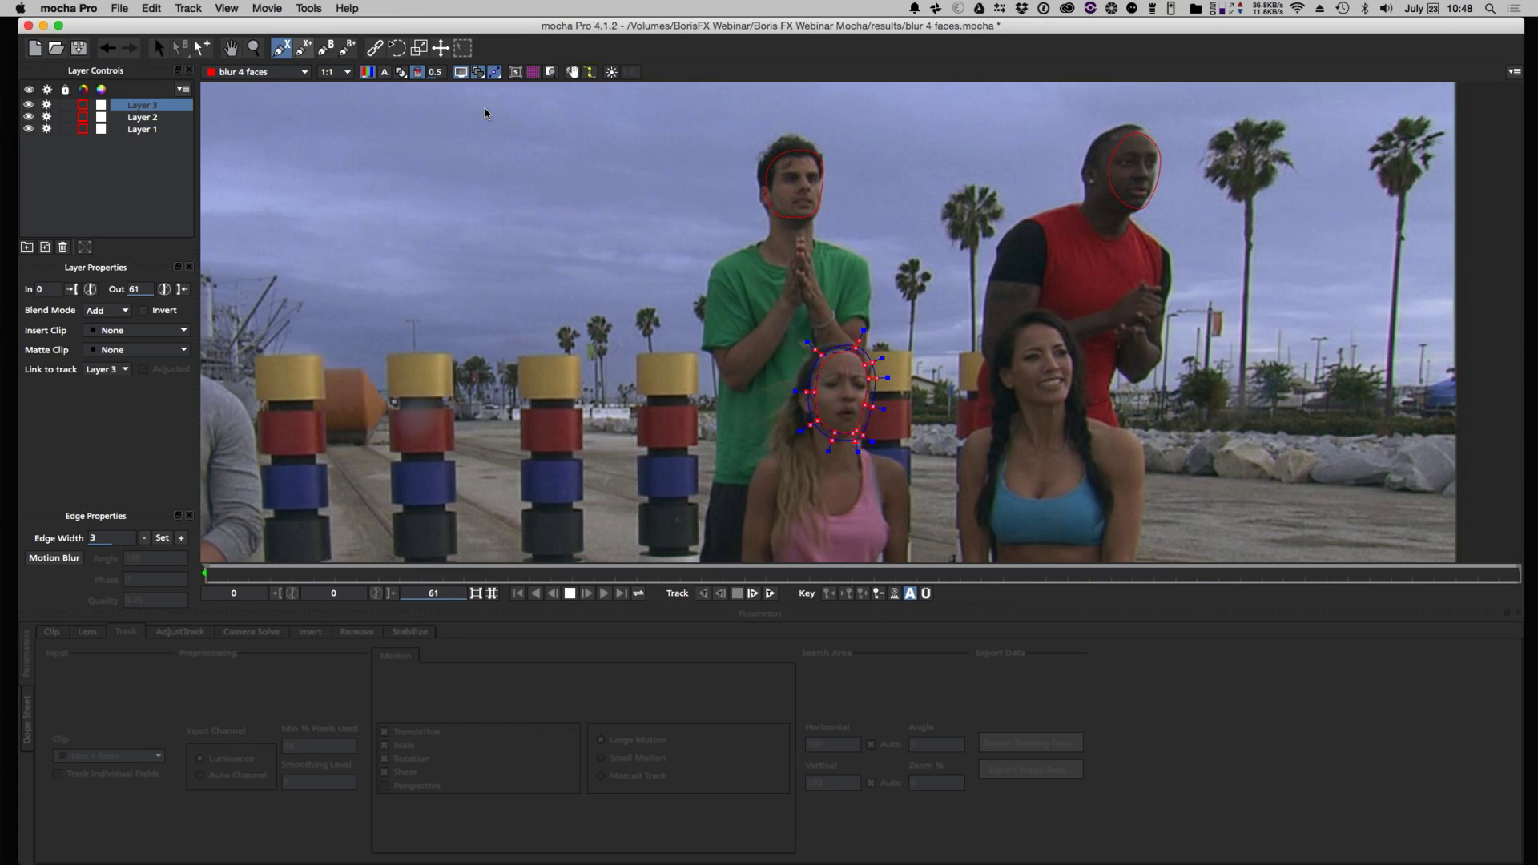
pyautogui.click(1039, 401)
pyautogui.click(1031, 398)
pyautogui.click(1018, 381)
pyautogui.click(1015, 357)
pyautogui.click(1043, 316)
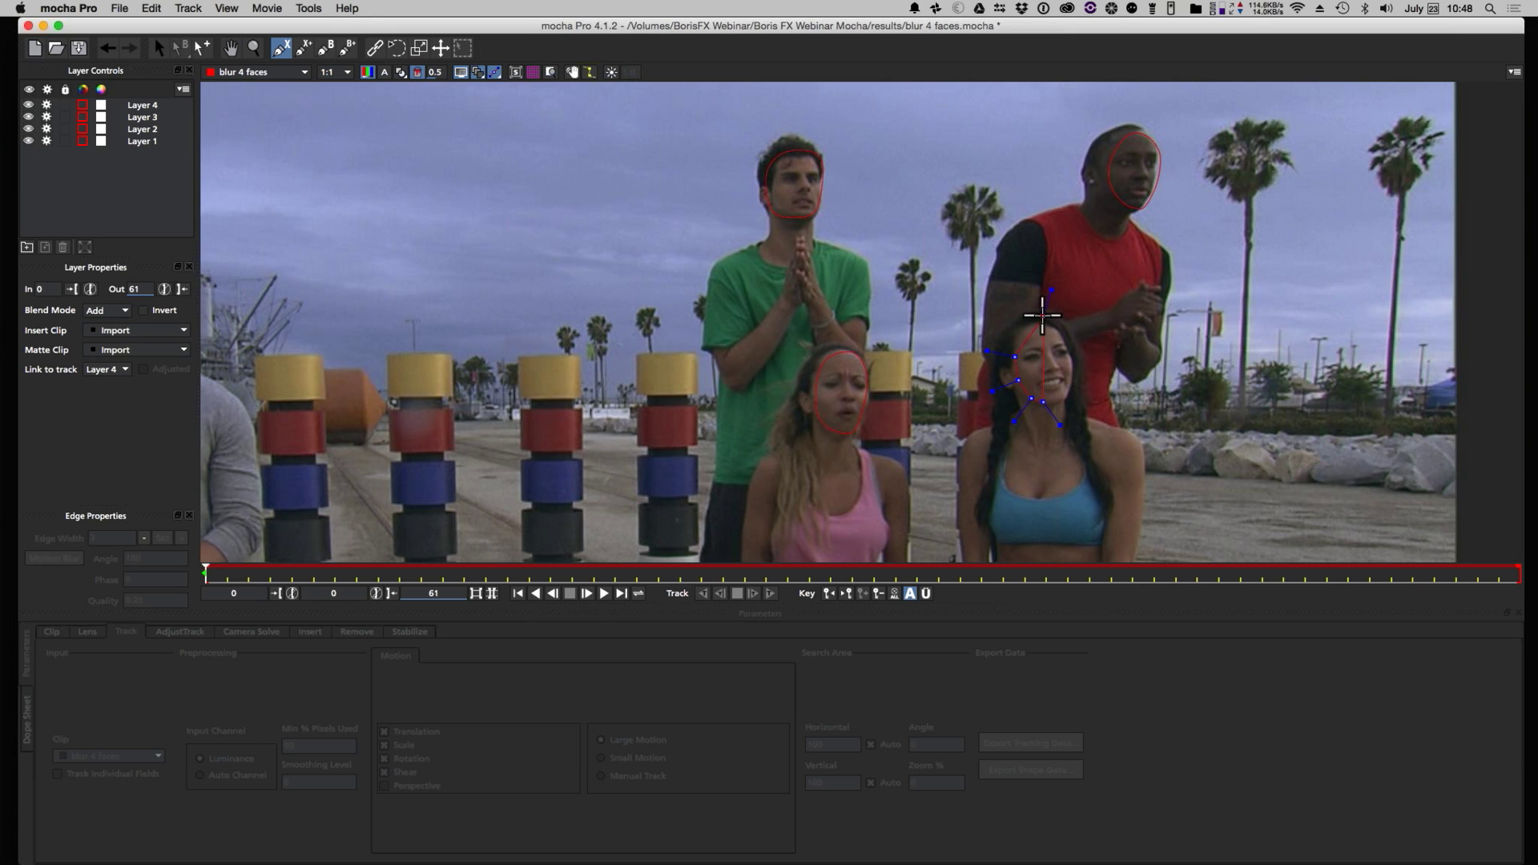
pyautogui.click(1070, 350)
pyautogui.click(1076, 369)
pyautogui.click(1066, 398)
pyautogui.click(1059, 433)
pyautogui.rightClick(1056, 406)
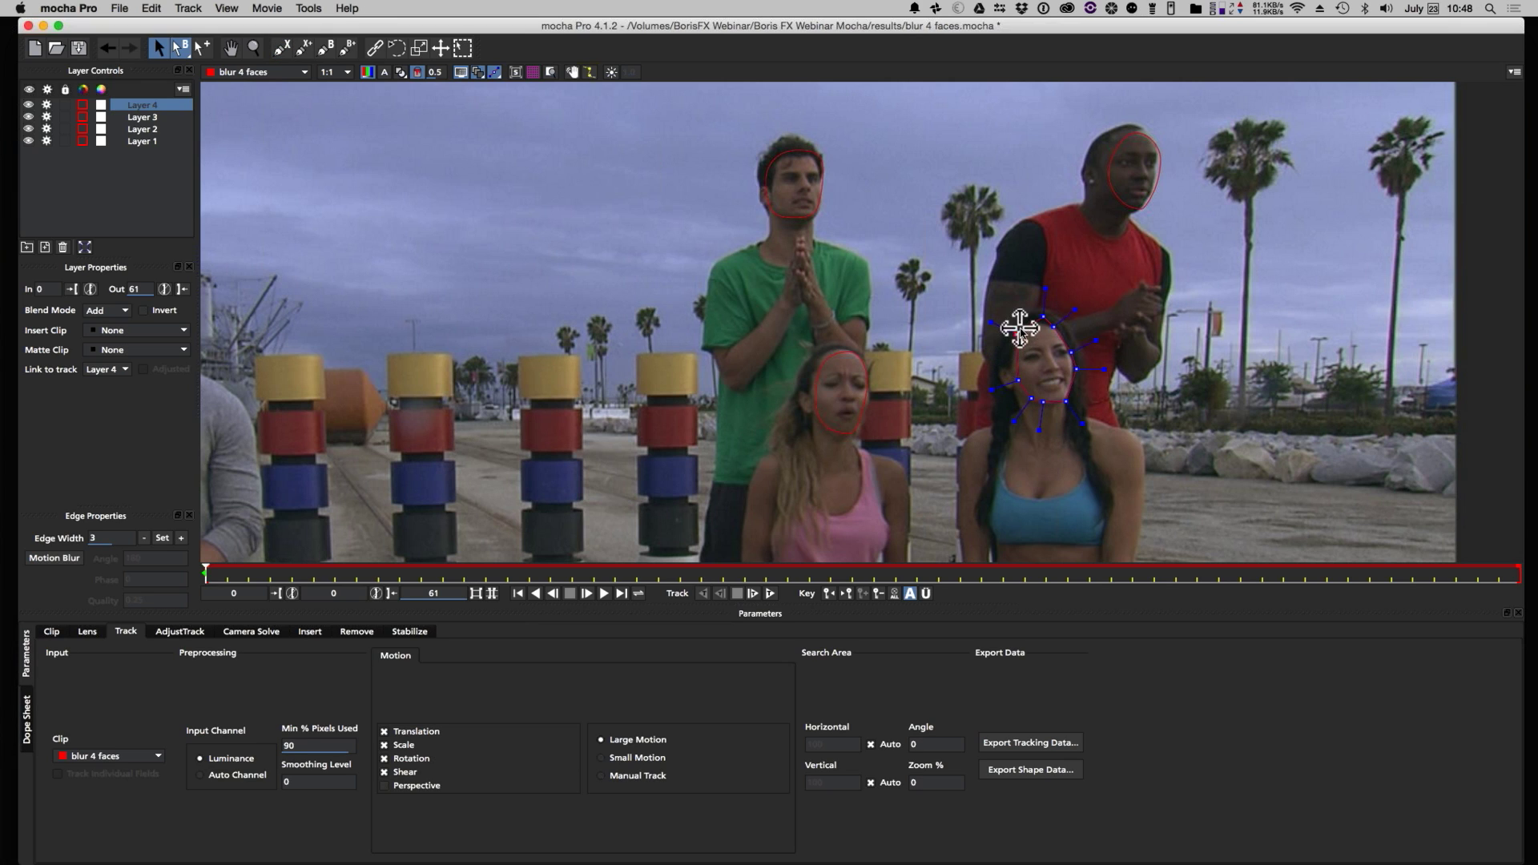
# - Round the curve of the blue-topped woman's face spline and expand its outer edge with an edge width of 3
pyautogui.moveTo(1045, 290); pyautogui.dragTo(1043, 307)
pyautogui.click(181, 539)
pyautogui.press('Right')
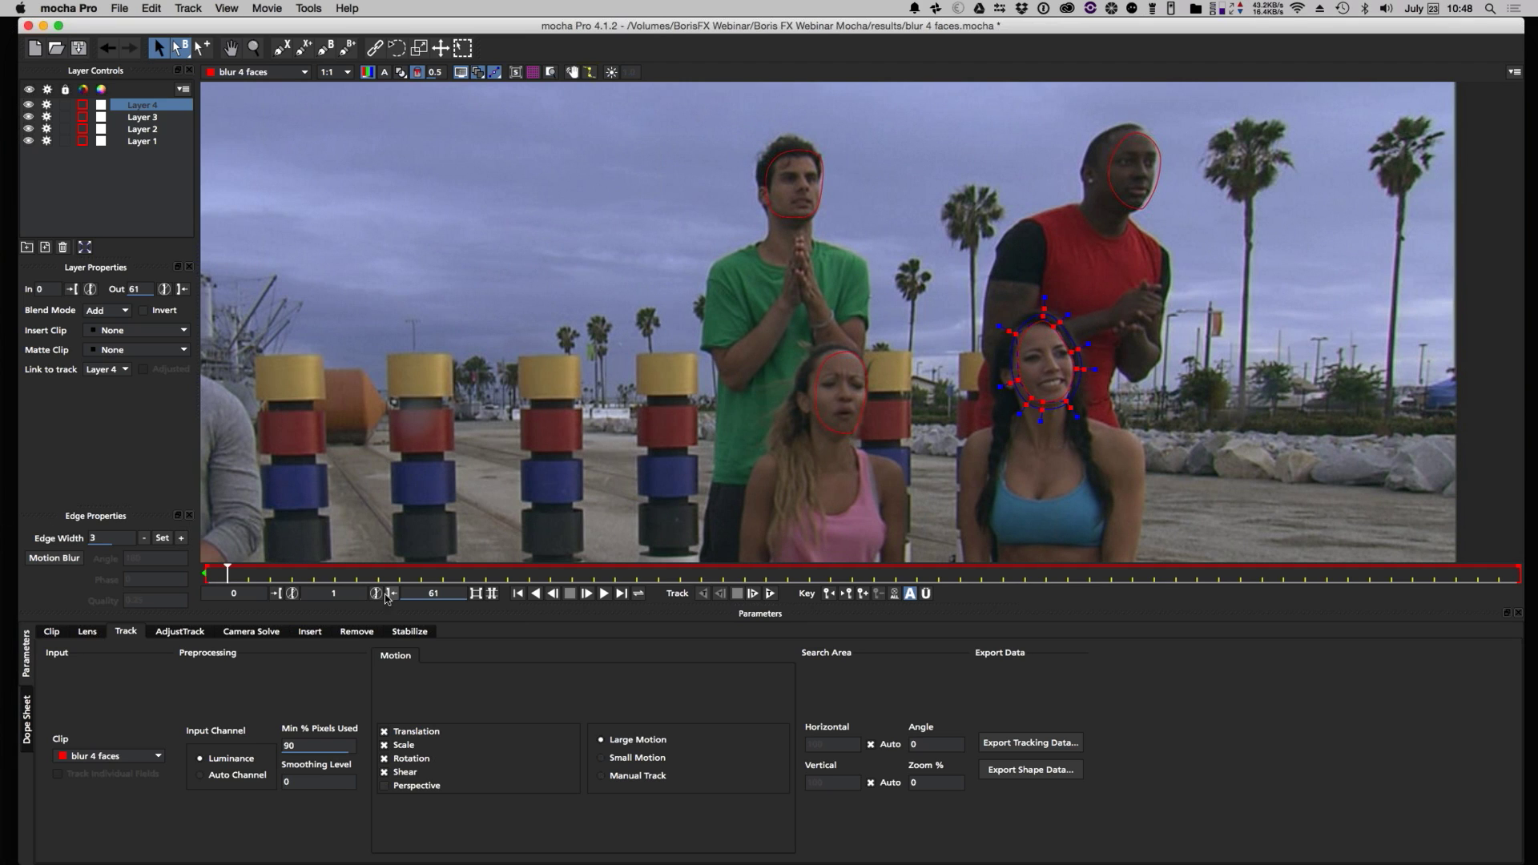
pyautogui.click(518, 594)
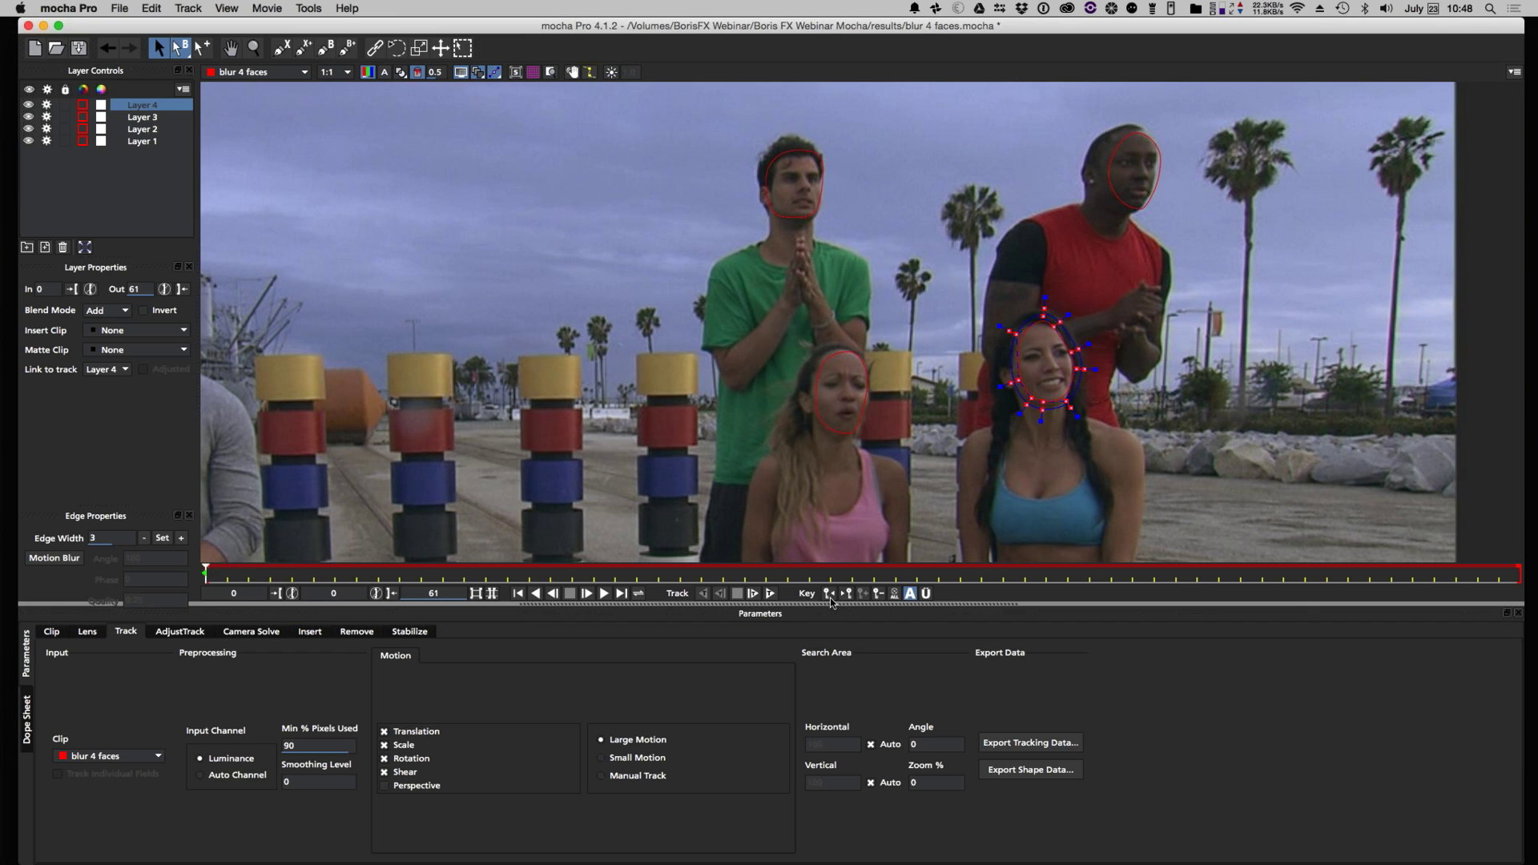
# - Track all four face layers forward through the clip and play back the tracked shapes
pyautogui.click(770, 594)
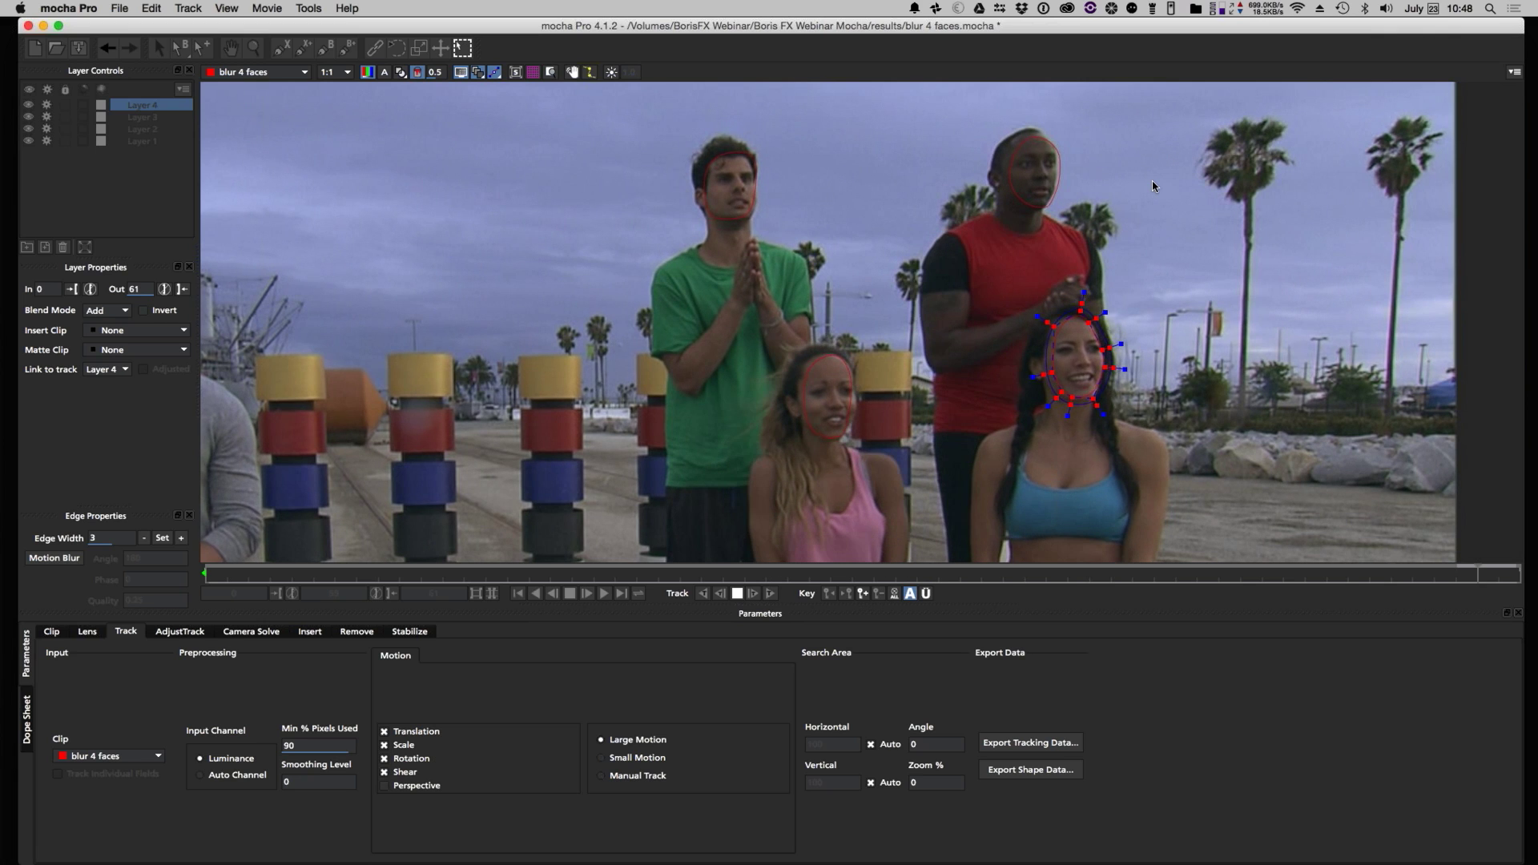
pyautogui.click(605, 593)
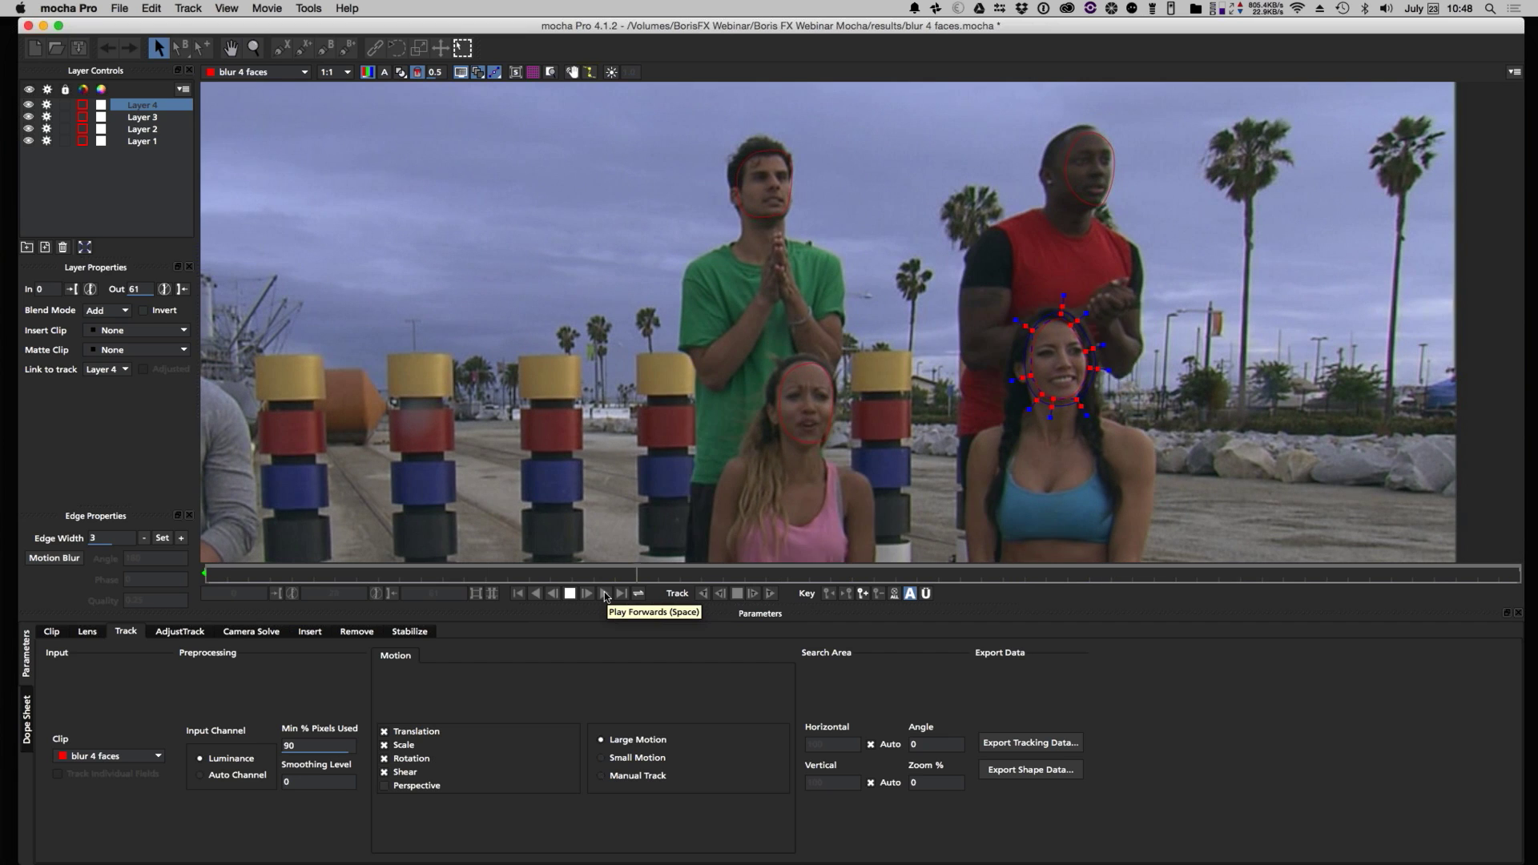
# - Select Layers 1 to 4 on the first frame and display only their mattes, without the footage
pyautogui.click(518, 593)
pyautogui.click(141, 141)
pyautogui.press('super+a')
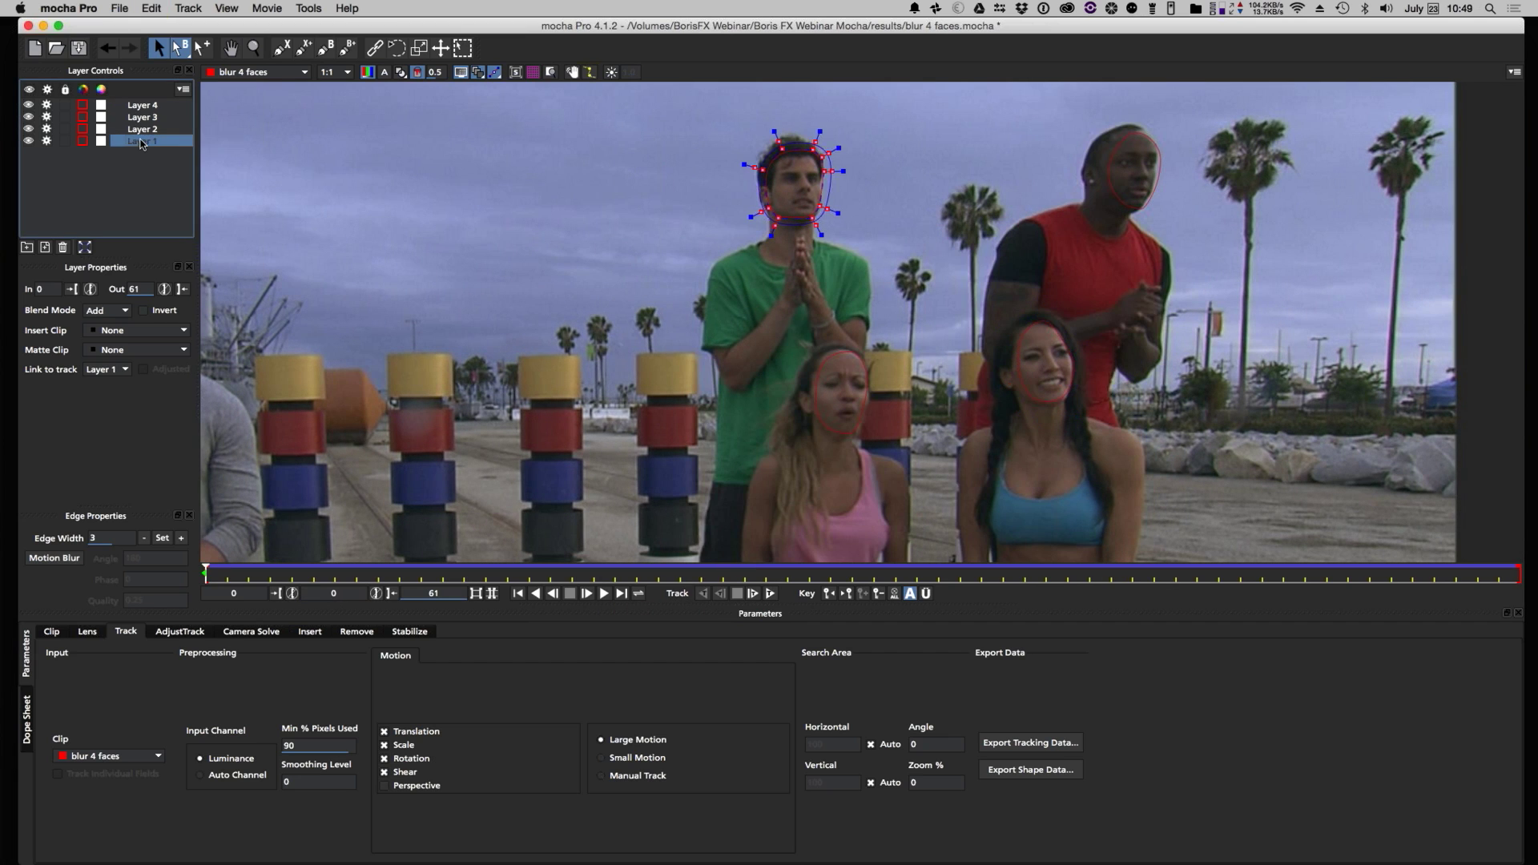
pyautogui.click(145, 106)
pyautogui.keyDown('shift'); pyautogui.click(140, 142); pyautogui.keyUp('shift')
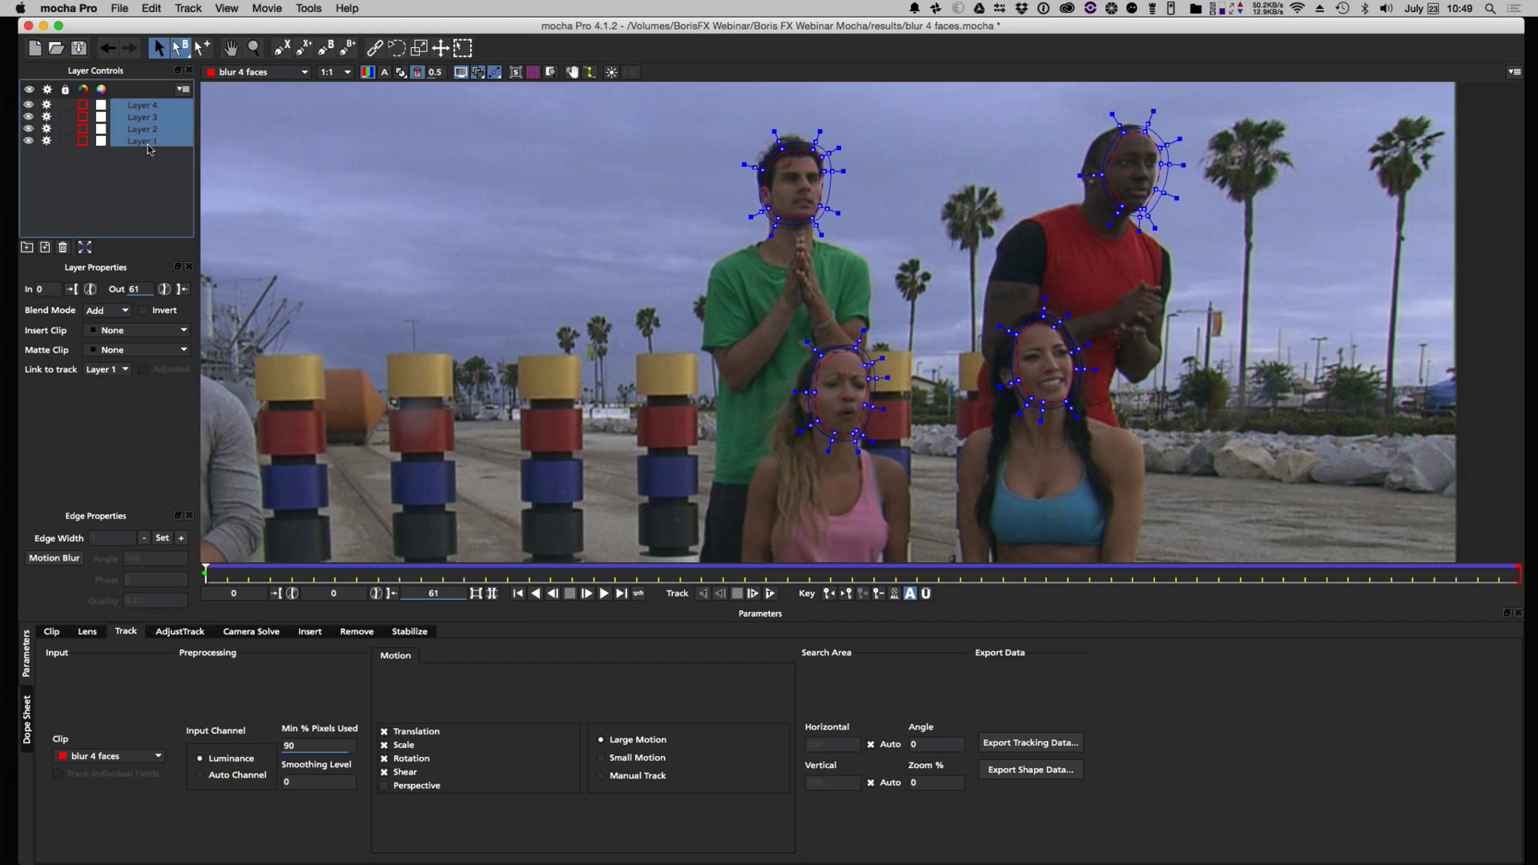
pyautogui.click(401, 73)
pyautogui.click(373, 78)
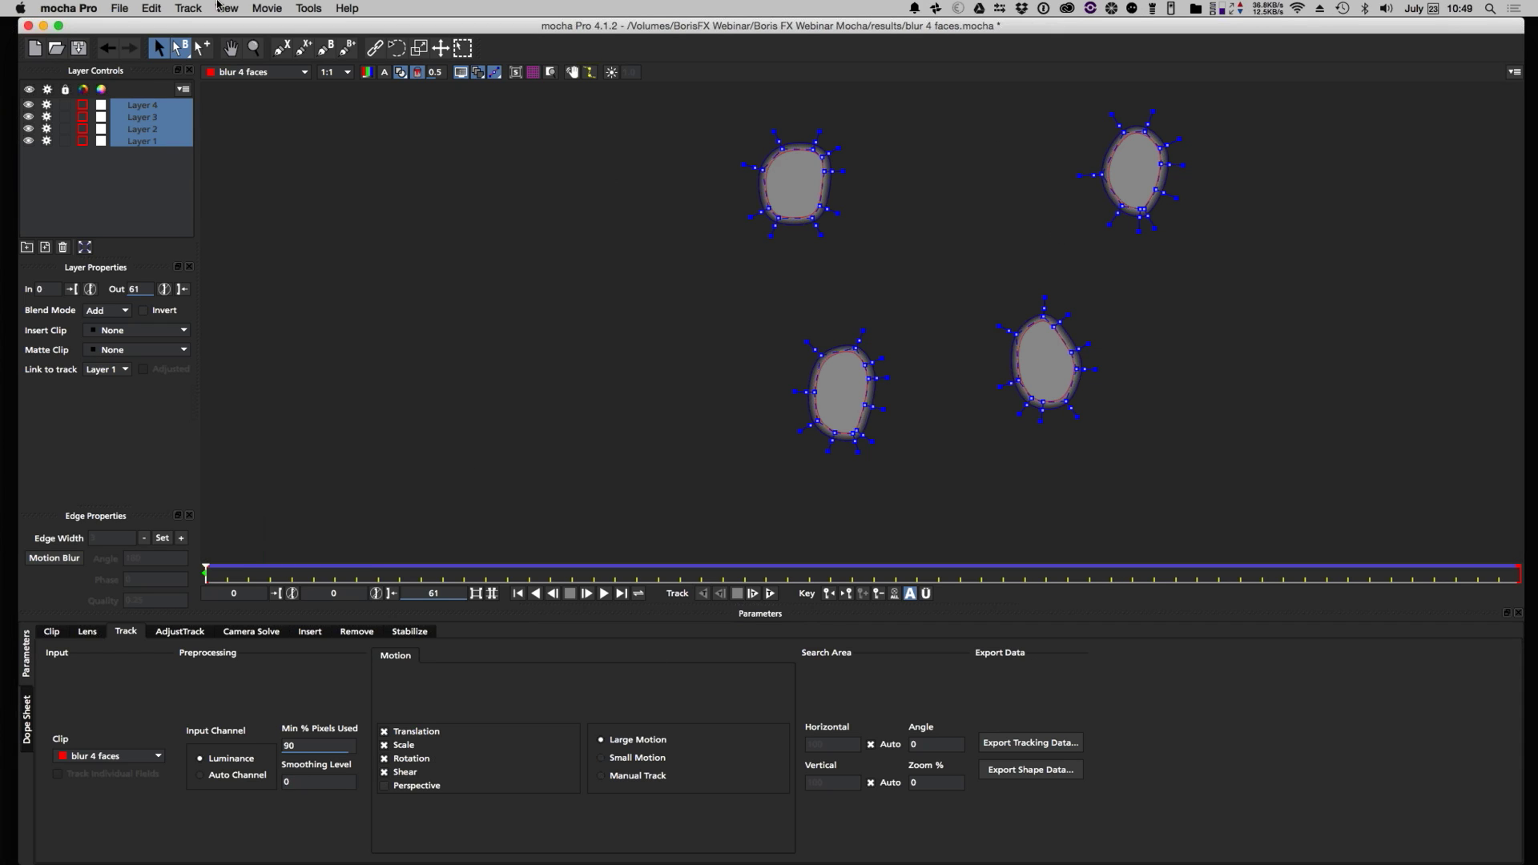
# - Set up a rendered shapes export of all visible layers by matte color as the QuickTime movie "blur 4 faces matte.mov" in Boris FX Webinar Mocha
pyautogui.click(121, 9)
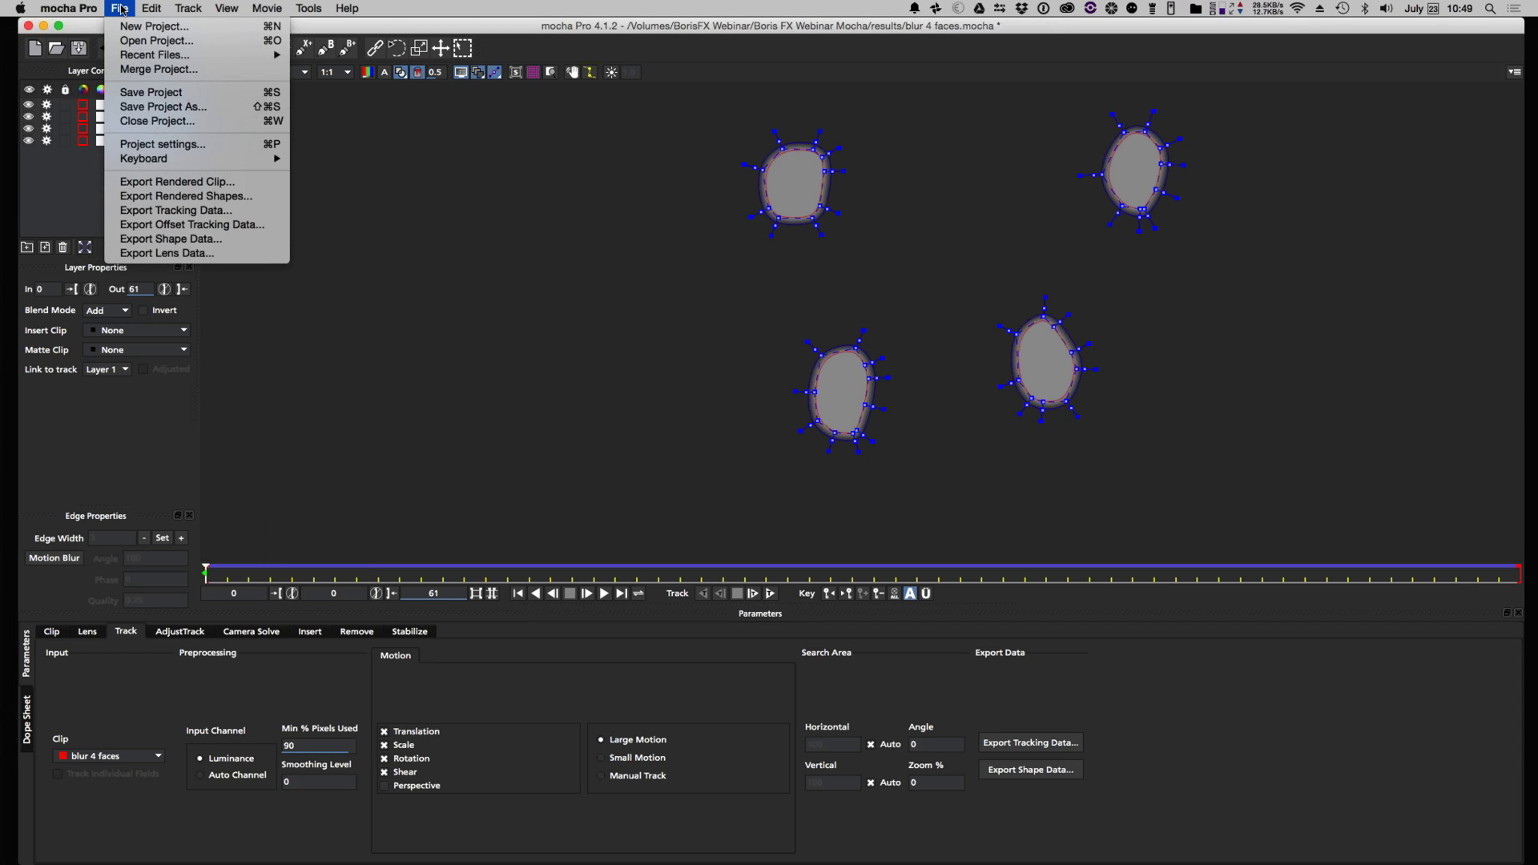
pyautogui.click(212, 203)
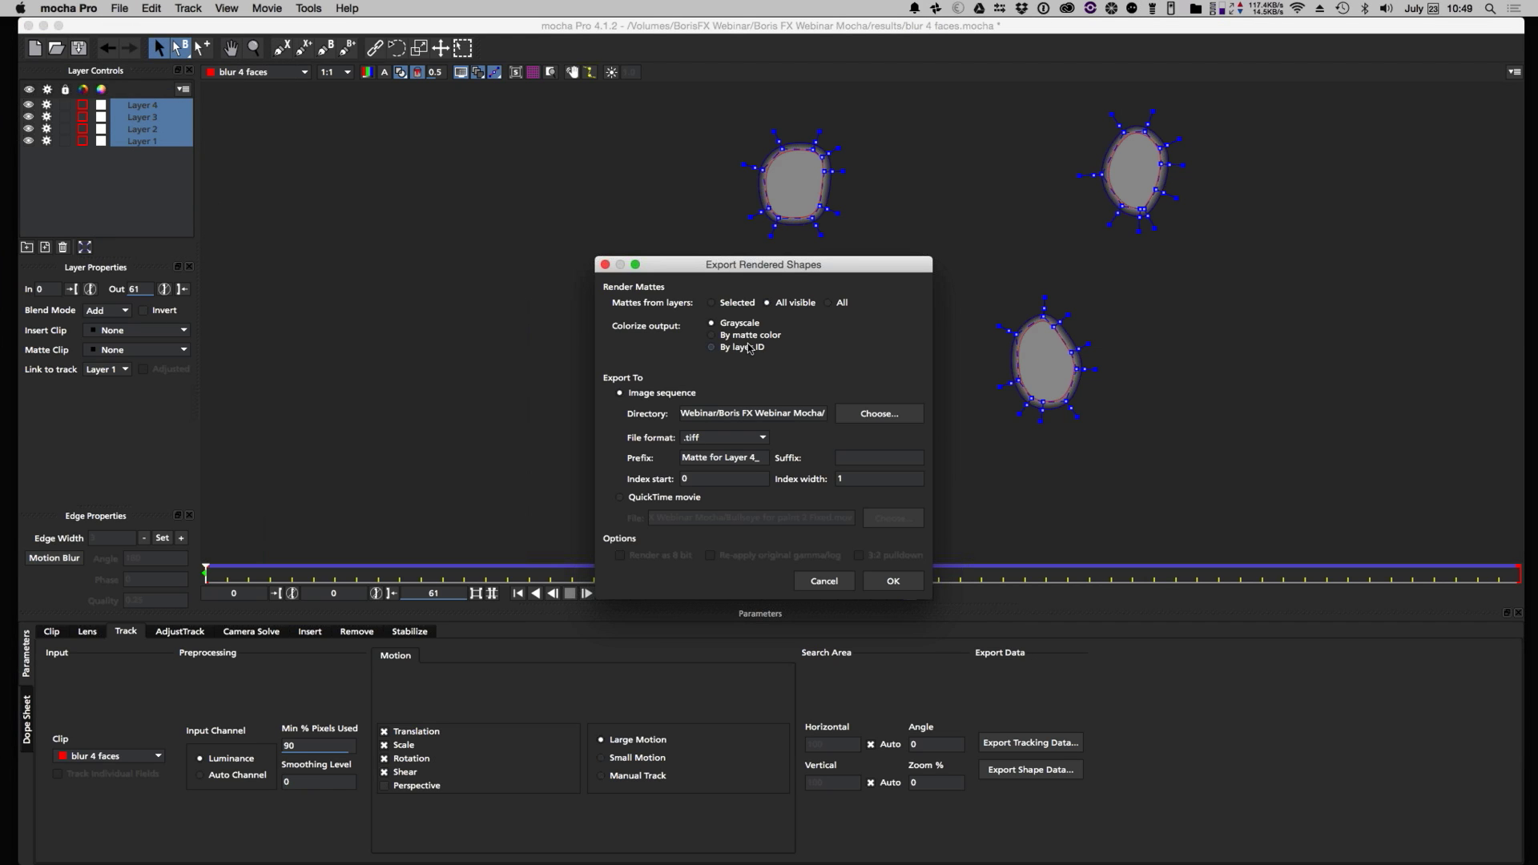
pyautogui.click(662, 500)
pyautogui.click(902, 521)
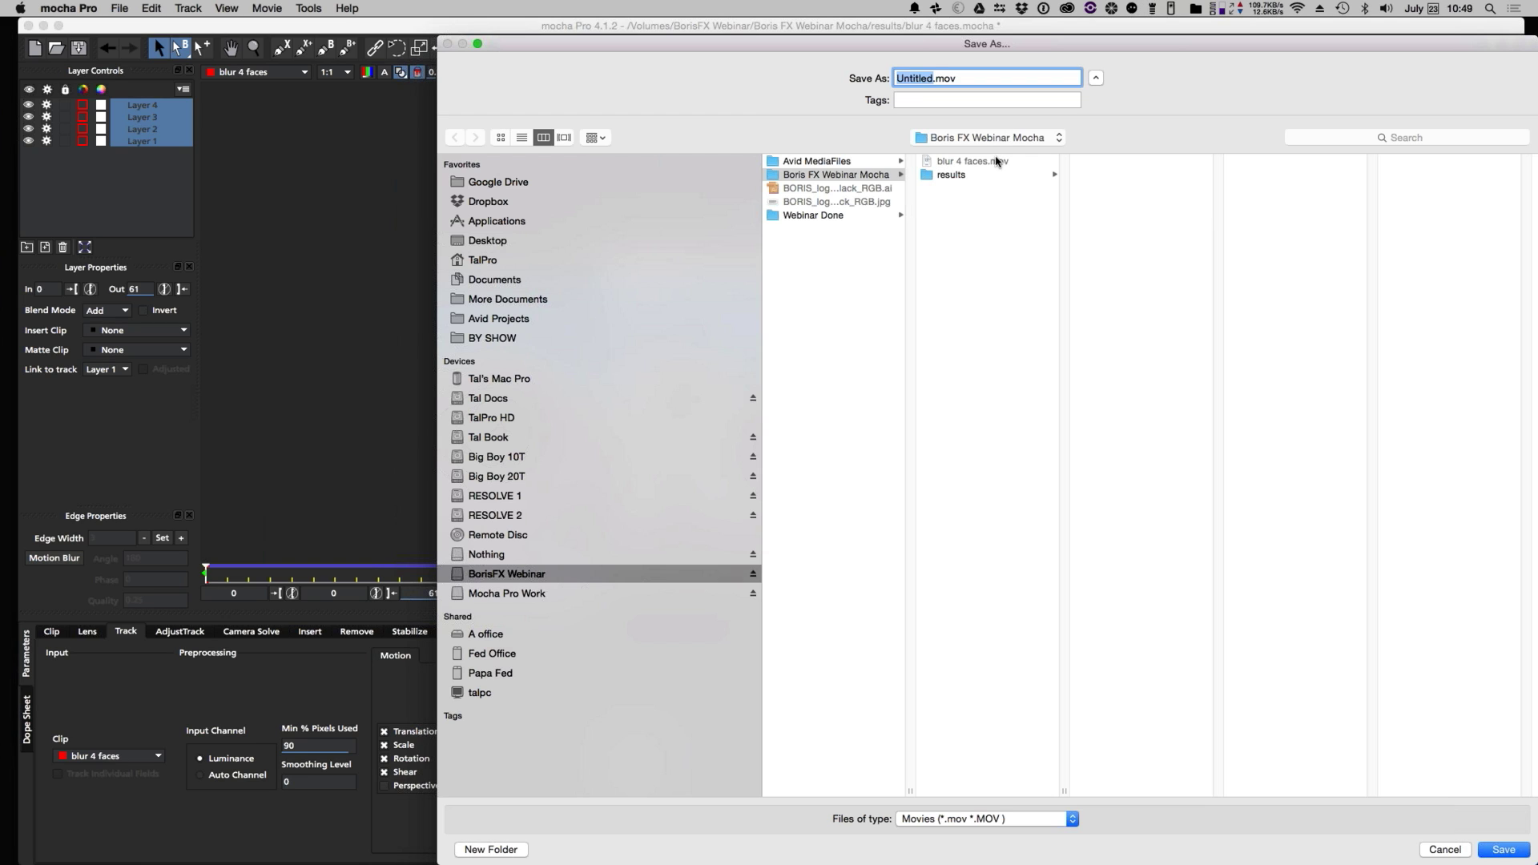
pyautogui.click(994, 162)
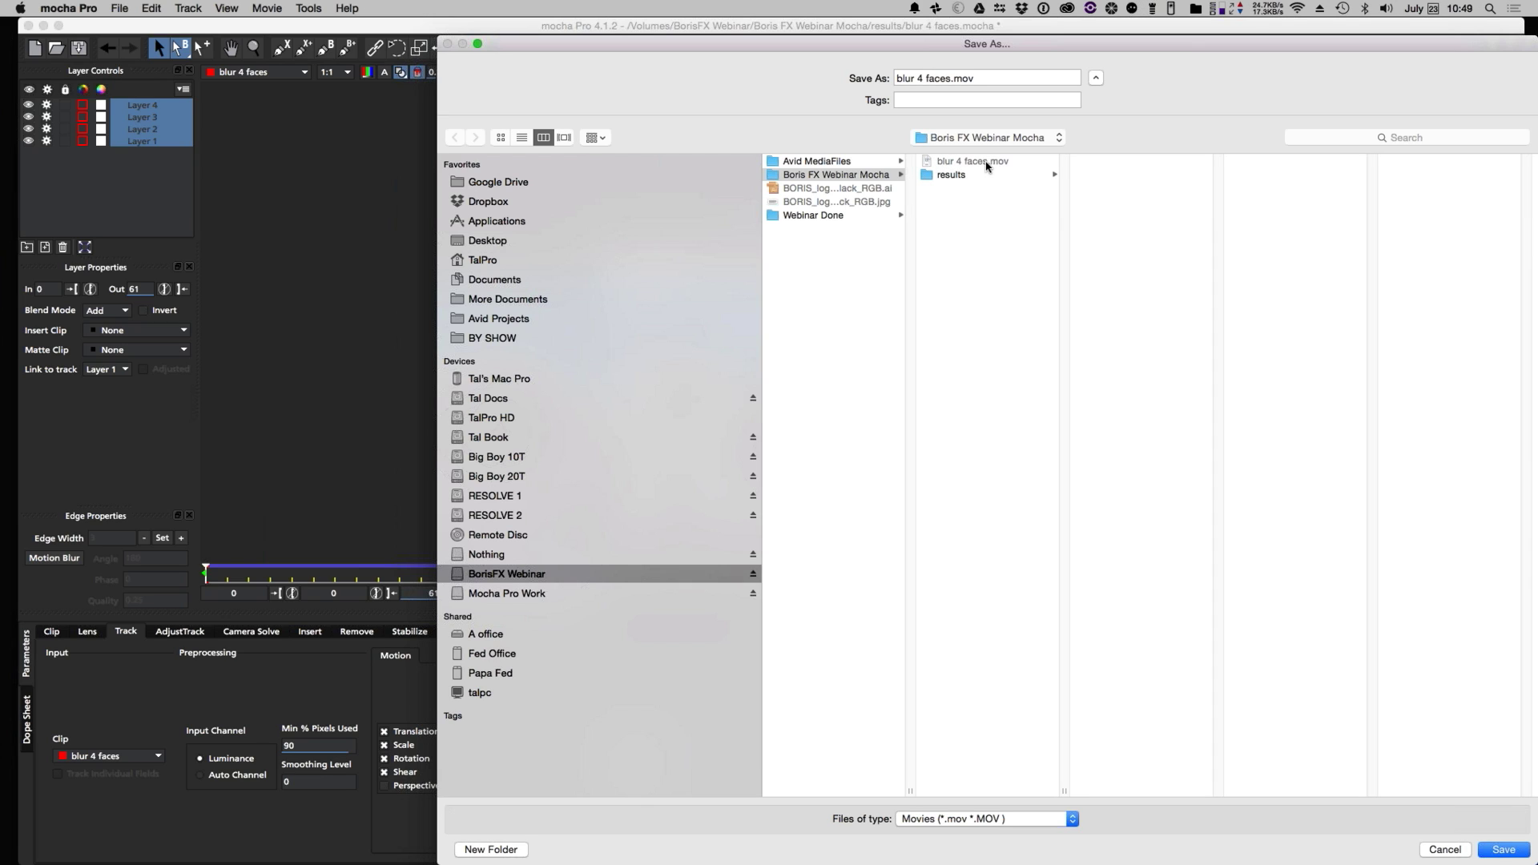
pyautogui.click(952, 80)
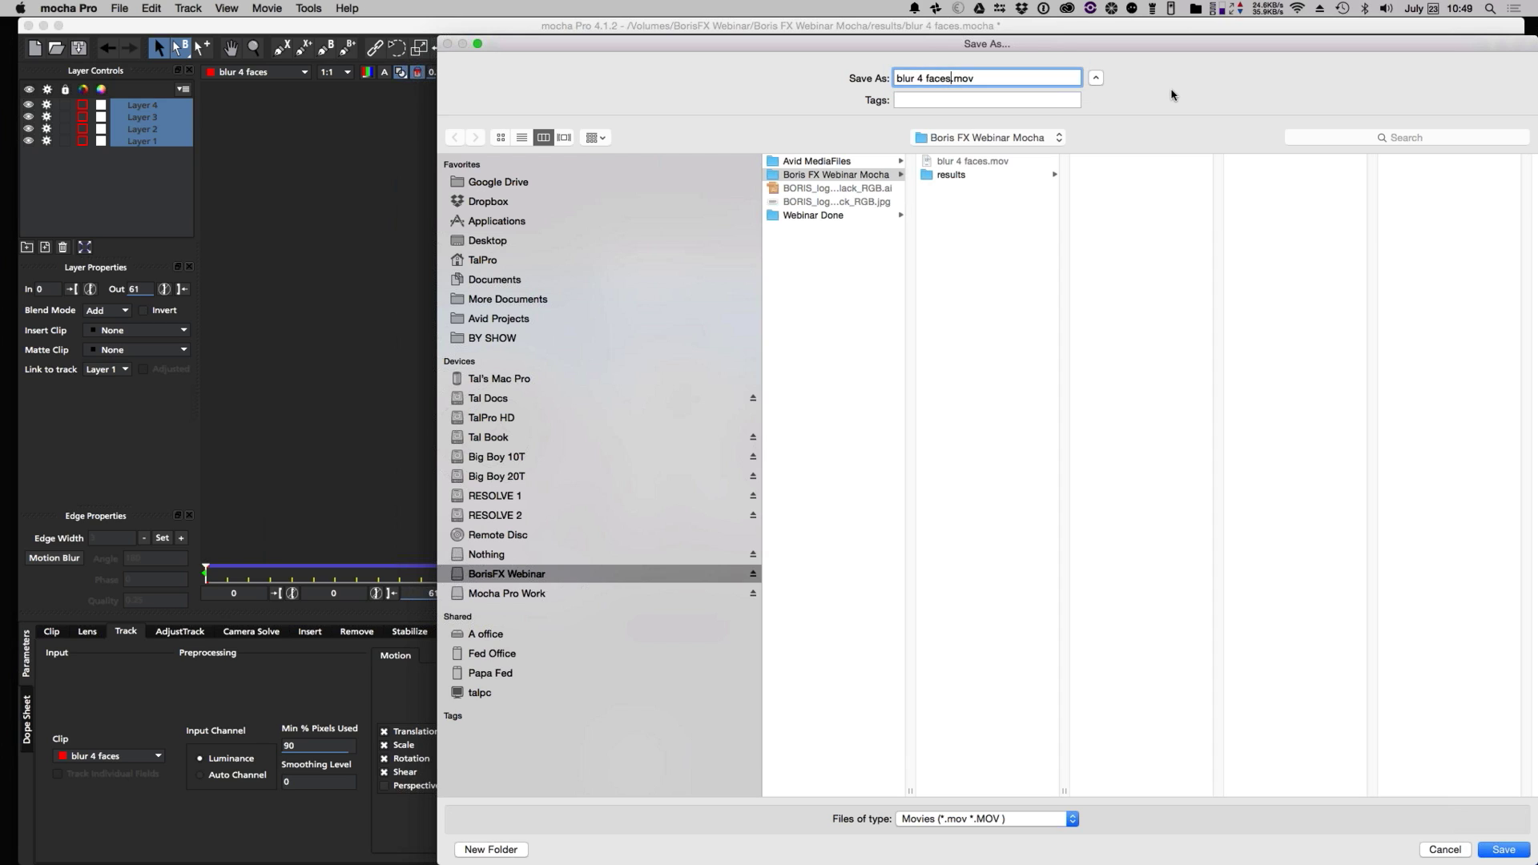
pyautogui.write('matte')
pyautogui.click(1504, 853)
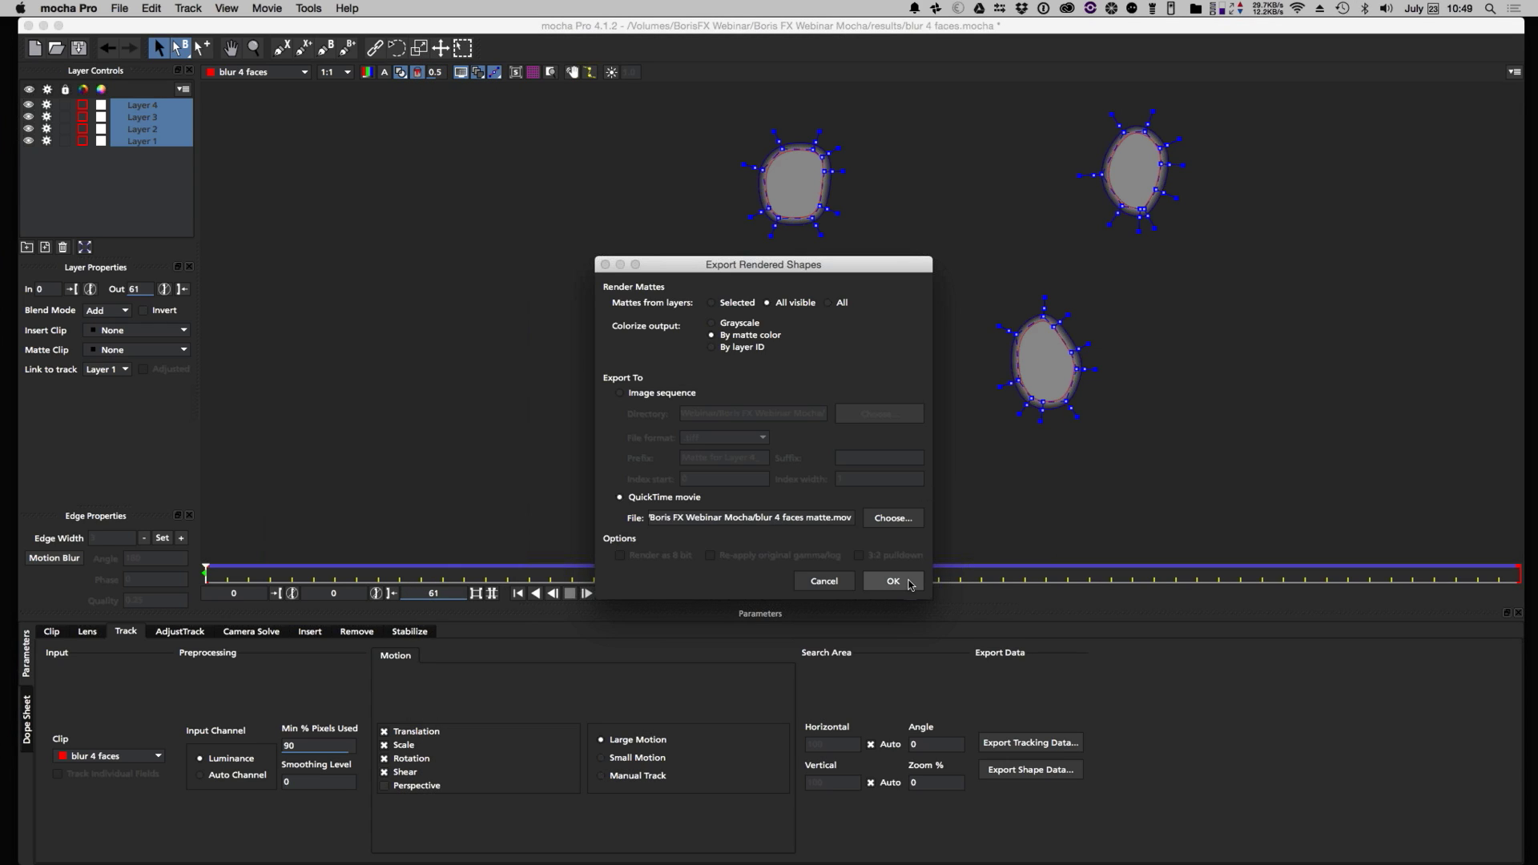
# - Render the matte movie with Animation compression at 59.94 fps and Best quality, turning off the fixed key frame interval
pyautogui.click(911, 583)
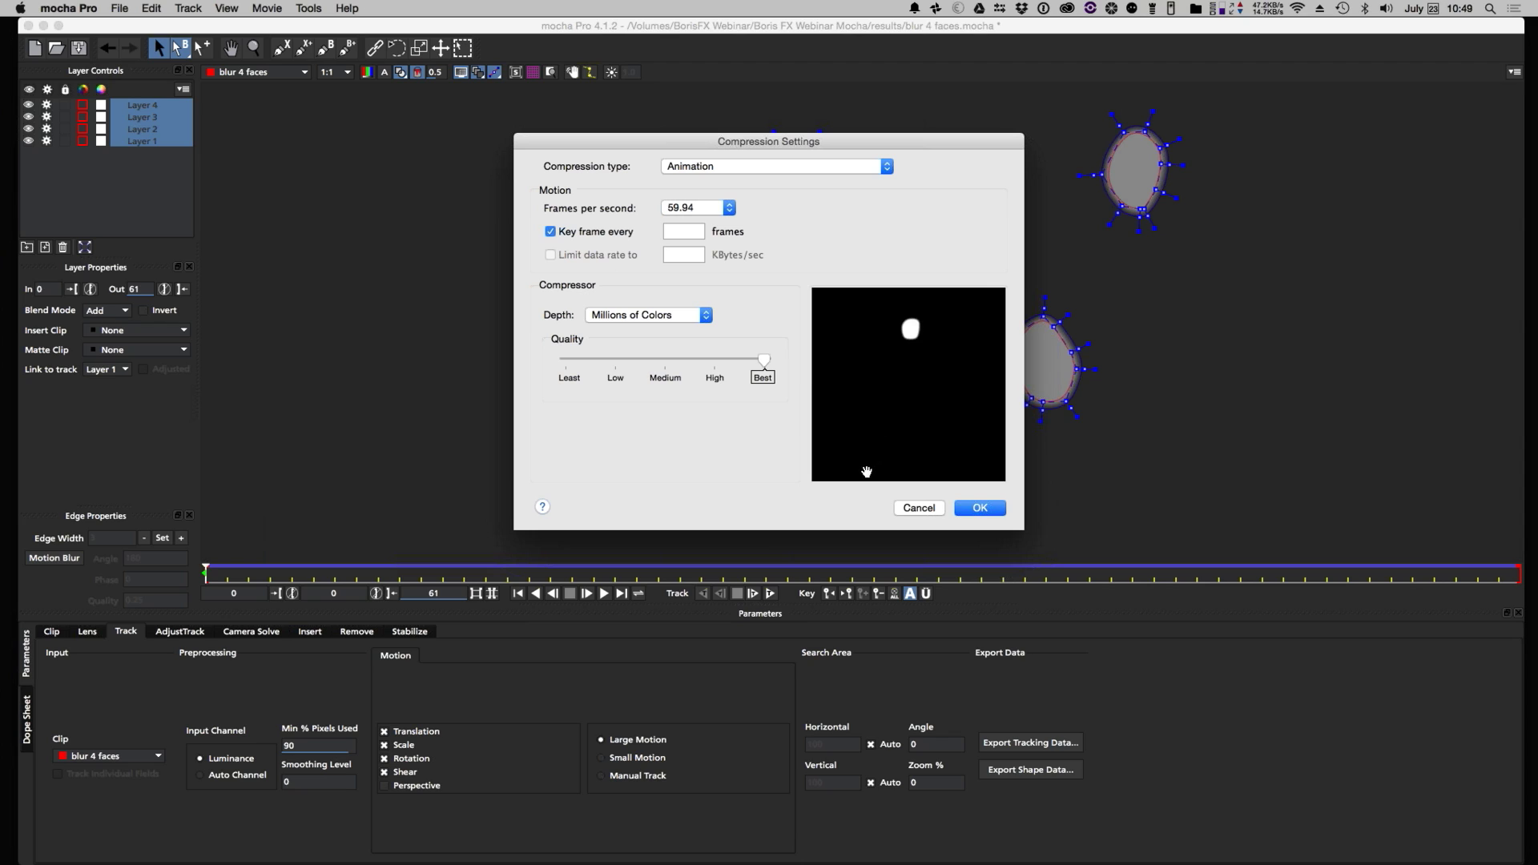
pyautogui.click(590, 237)
pyautogui.click(1001, 508)
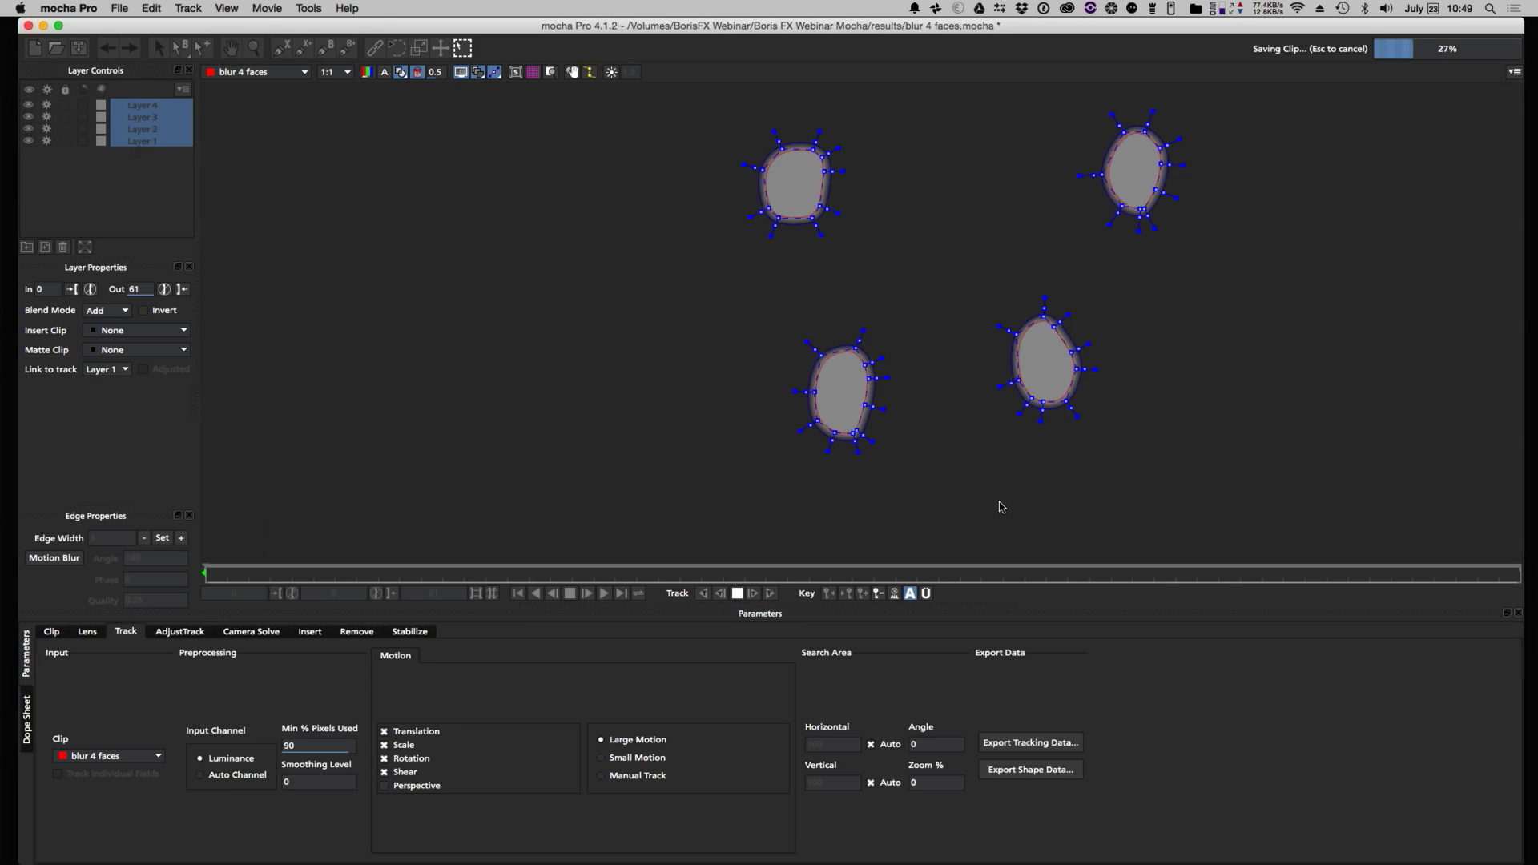
# - Switch to Finder, open blur 4 faces matte.mov in QuickTime Player 7 to check the face mattes, and quit the player
pyautogui.press('super+Tab')
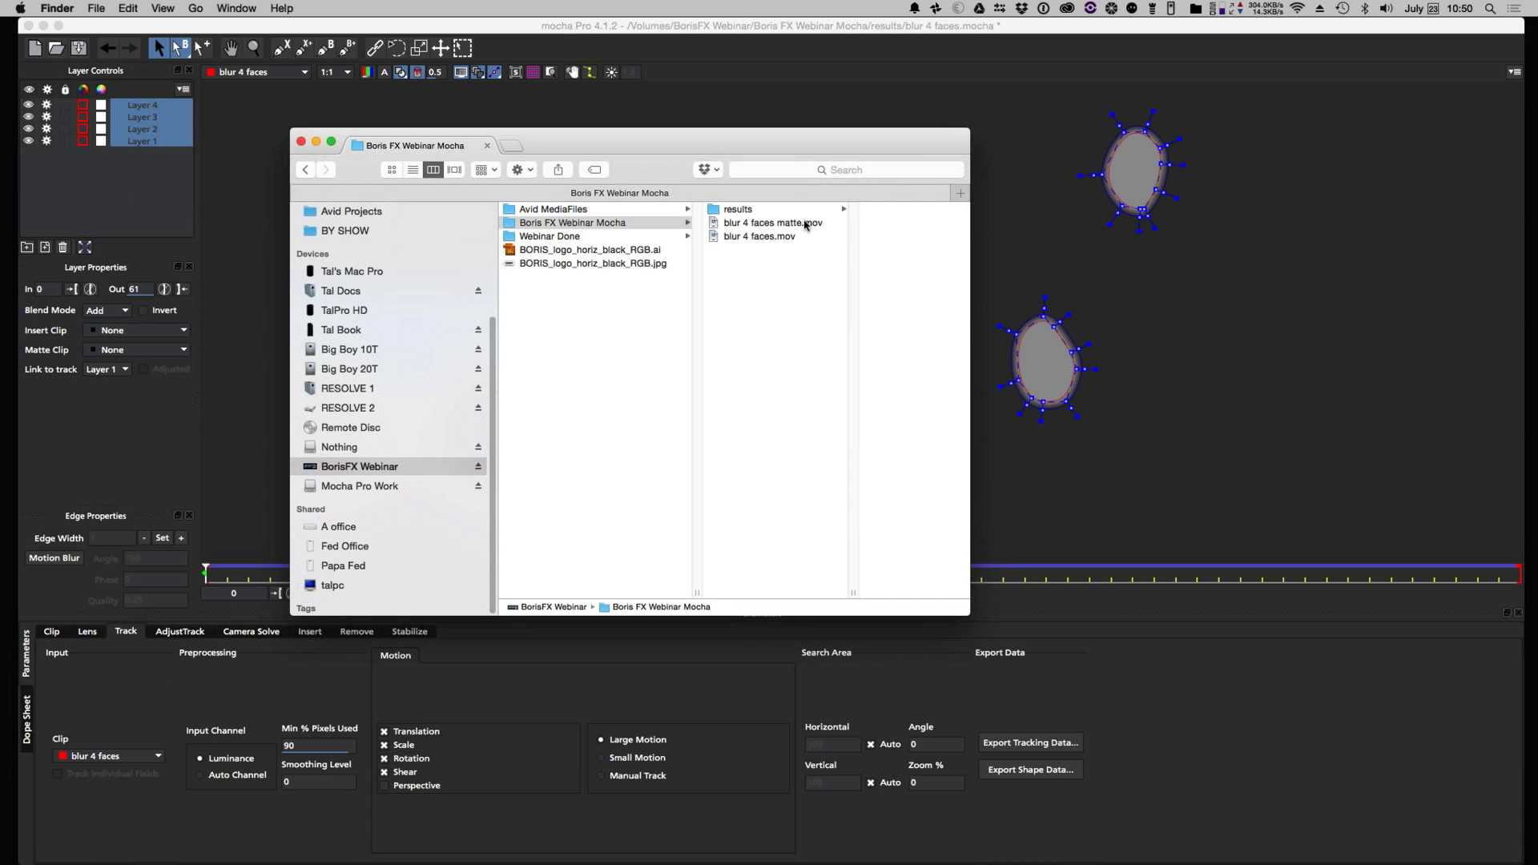
pyautogui.click(766, 224)
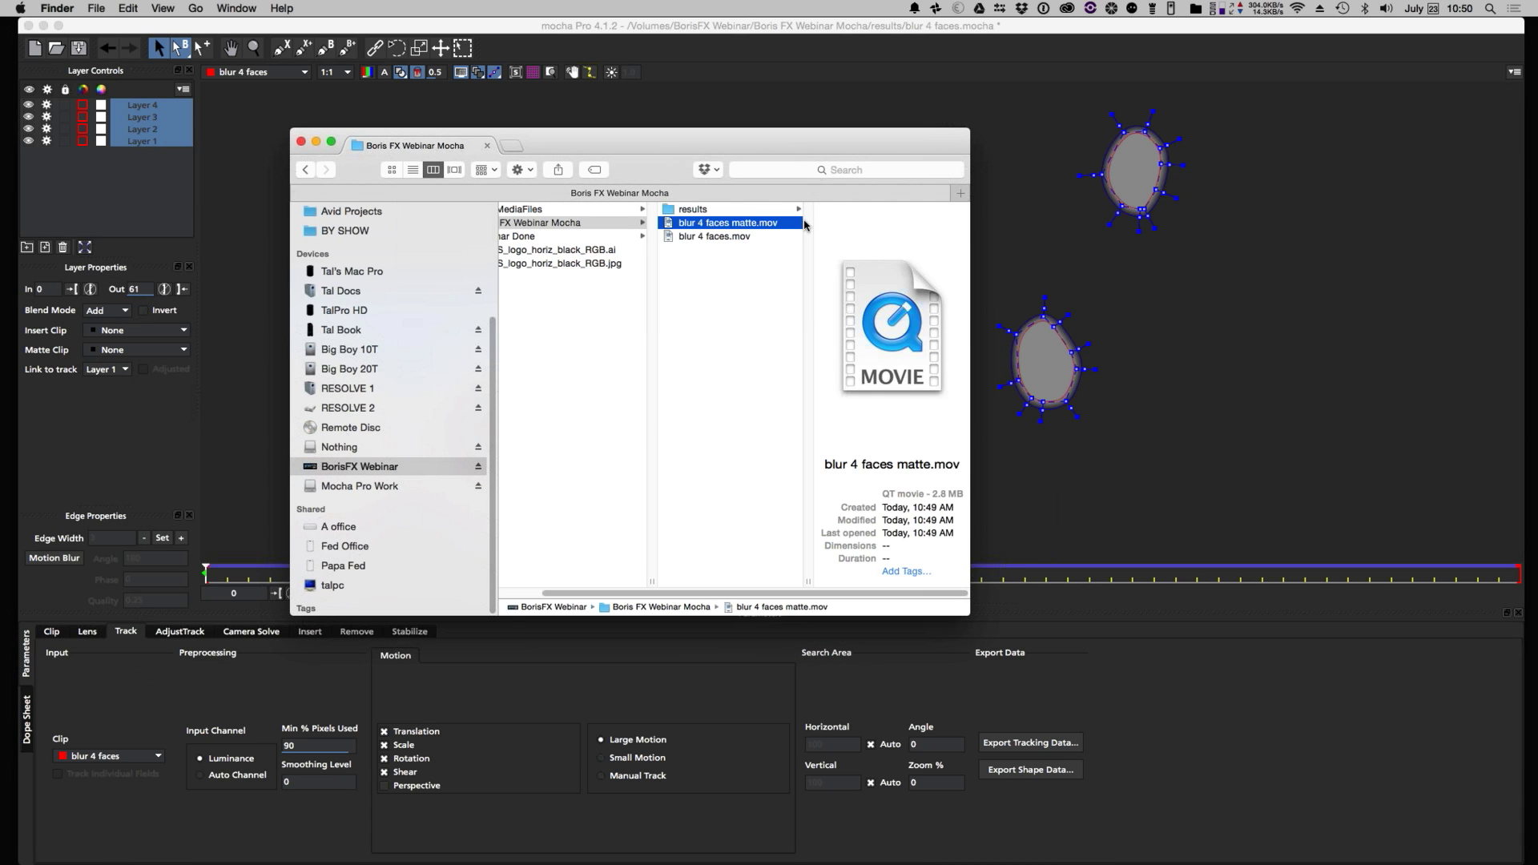
pyautogui.doubleClick(767, 224)
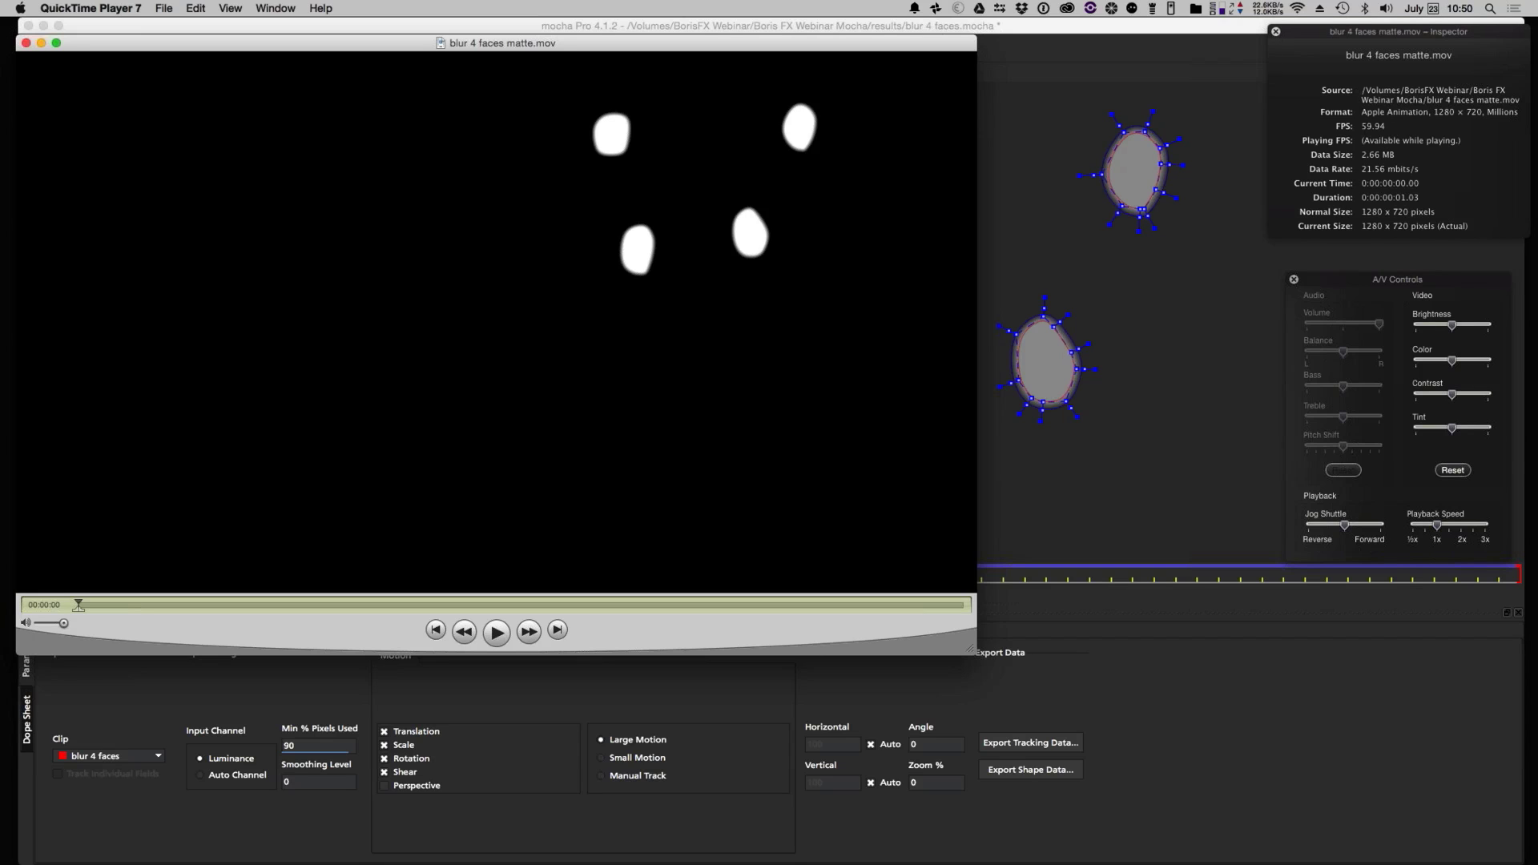
pyautogui.moveTo(447, 72); pyautogui.dragTo(491, 100)
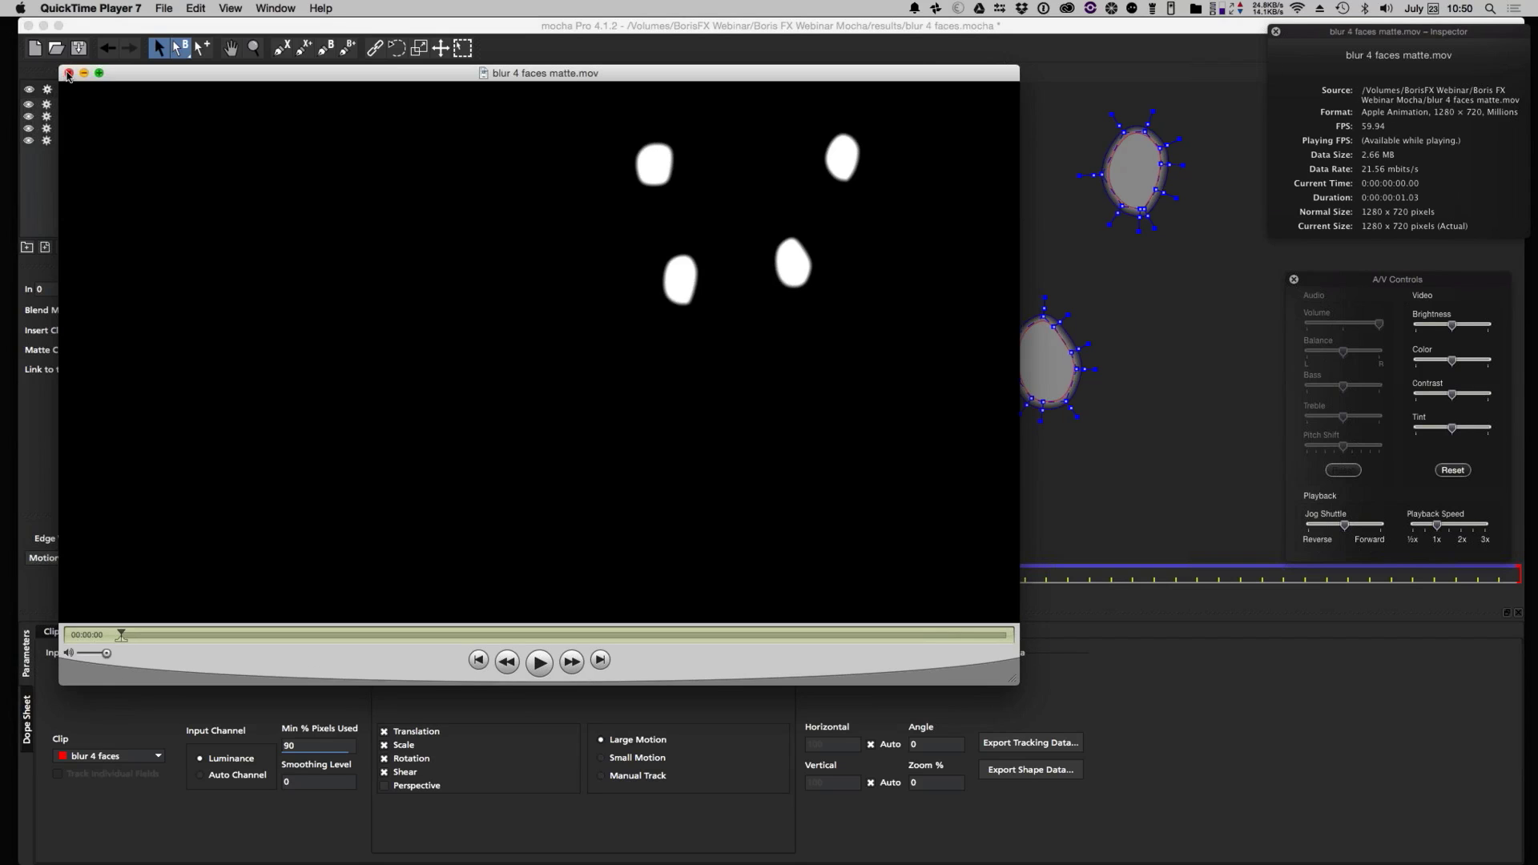
pyautogui.click(69, 71)
pyautogui.click(69, 11)
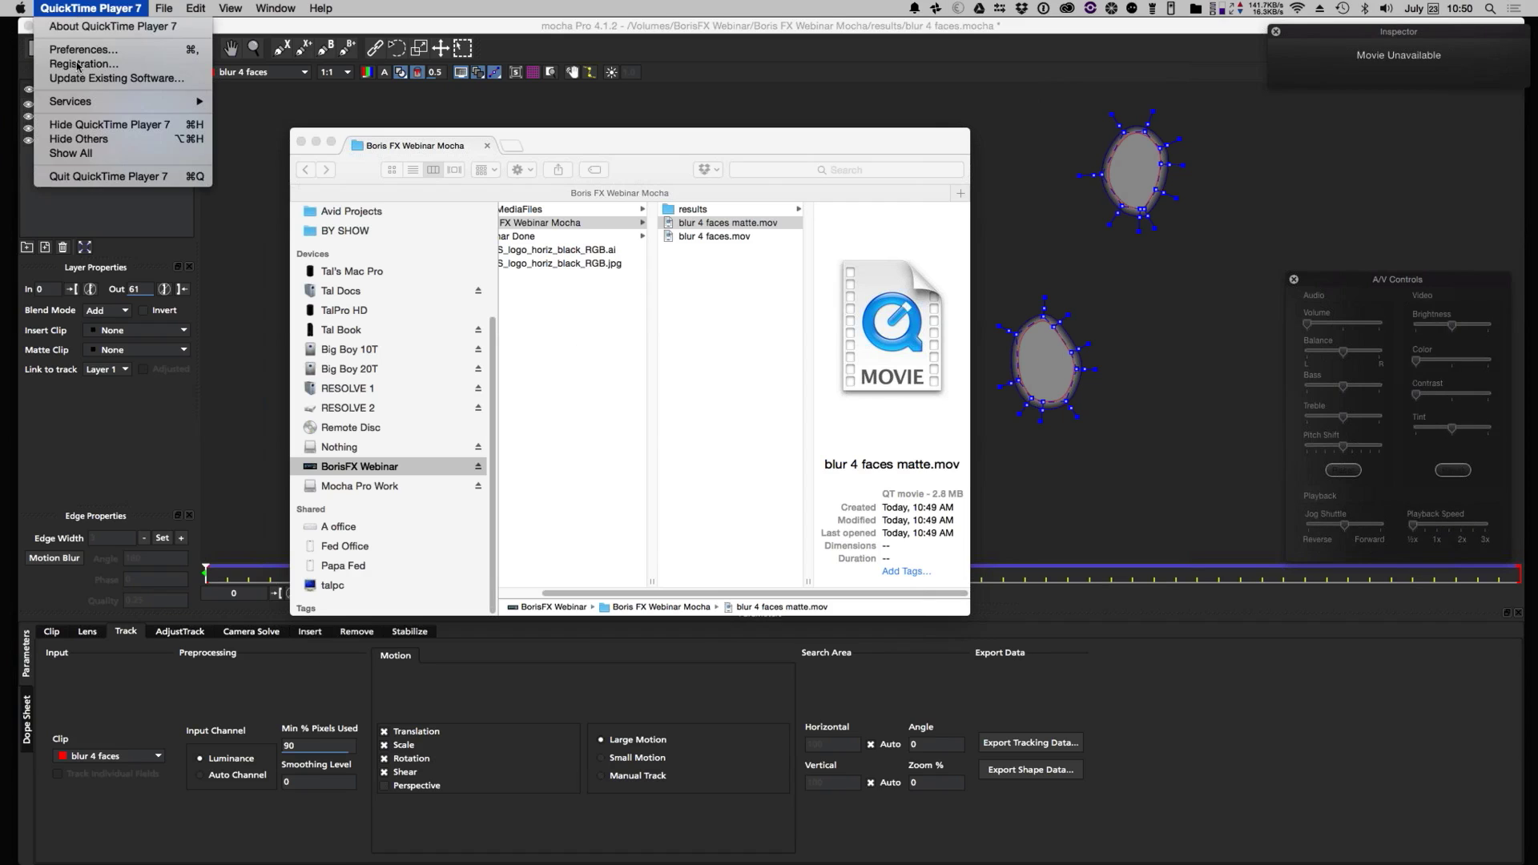
pyautogui.click(133, 181)
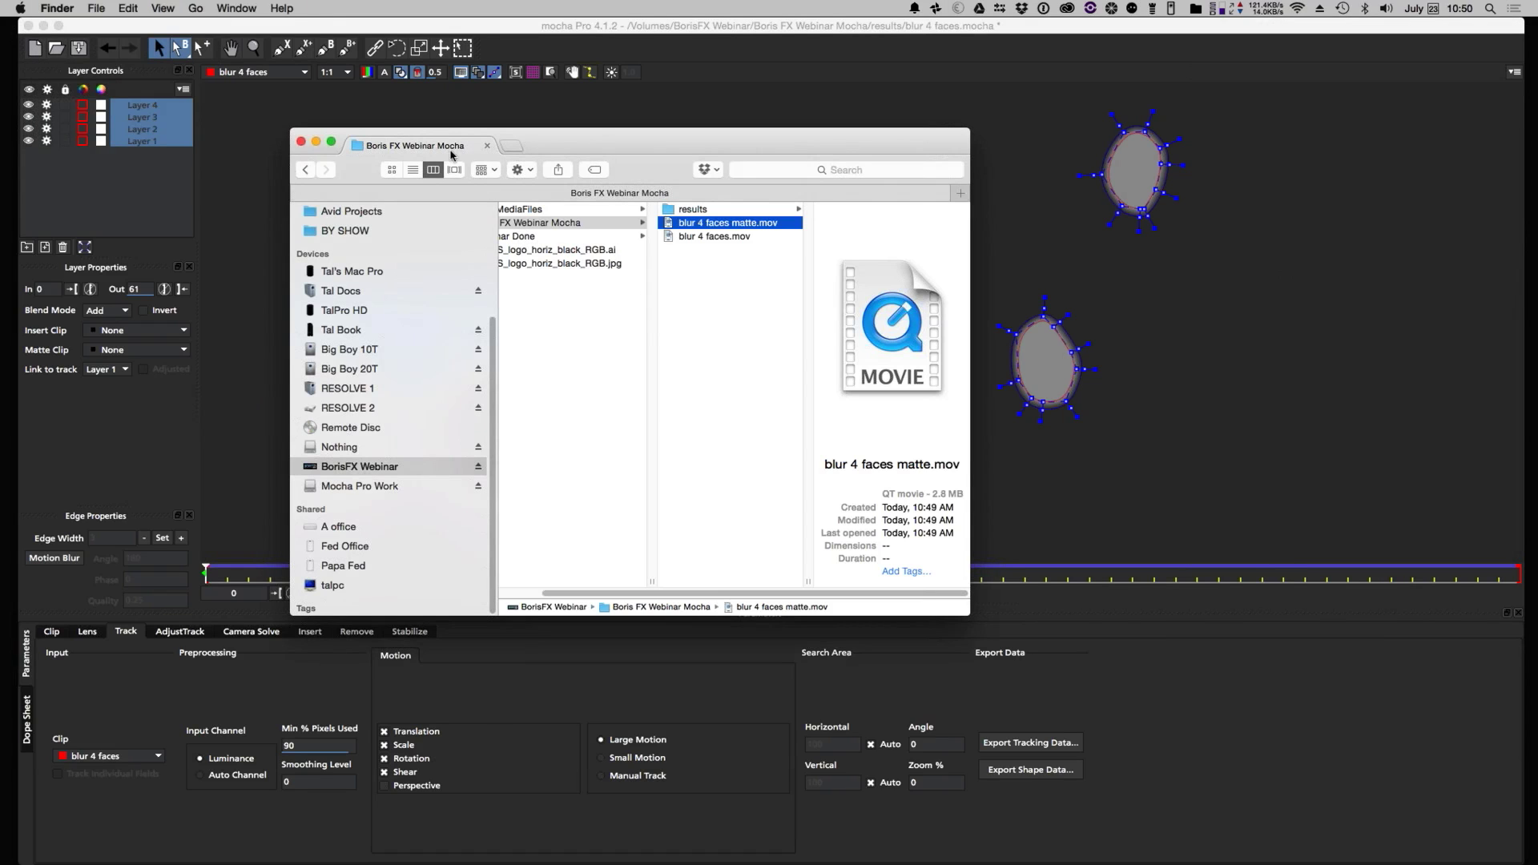
pyautogui.press('super+w')
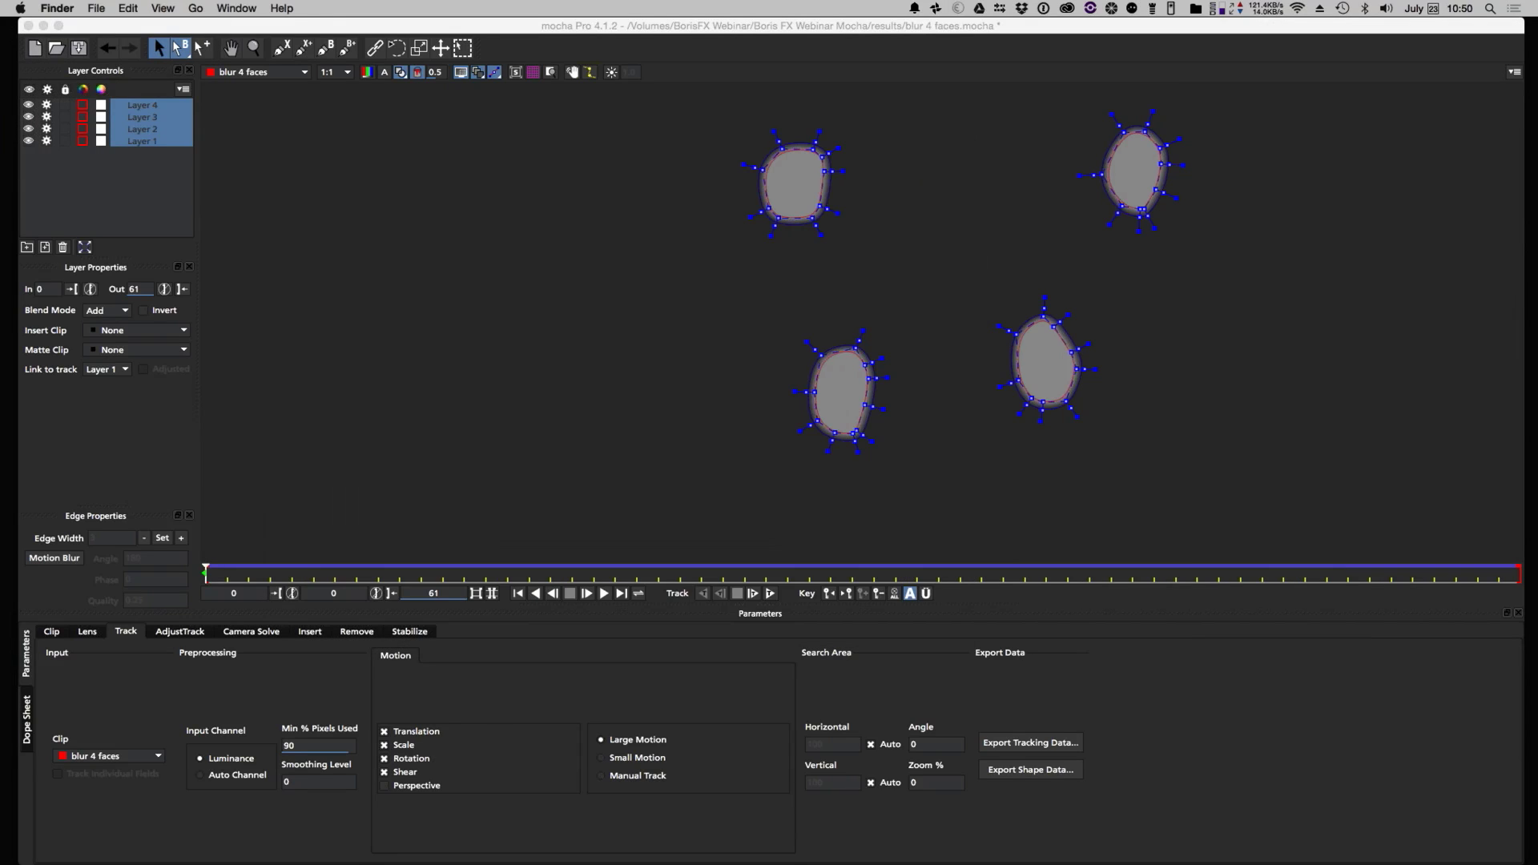
# - Switch to Media Composer and import blur 4 faces matte.mov from Finder into the BorisFX Webinar Mocha fun bin
pyautogui.click(431, 345)
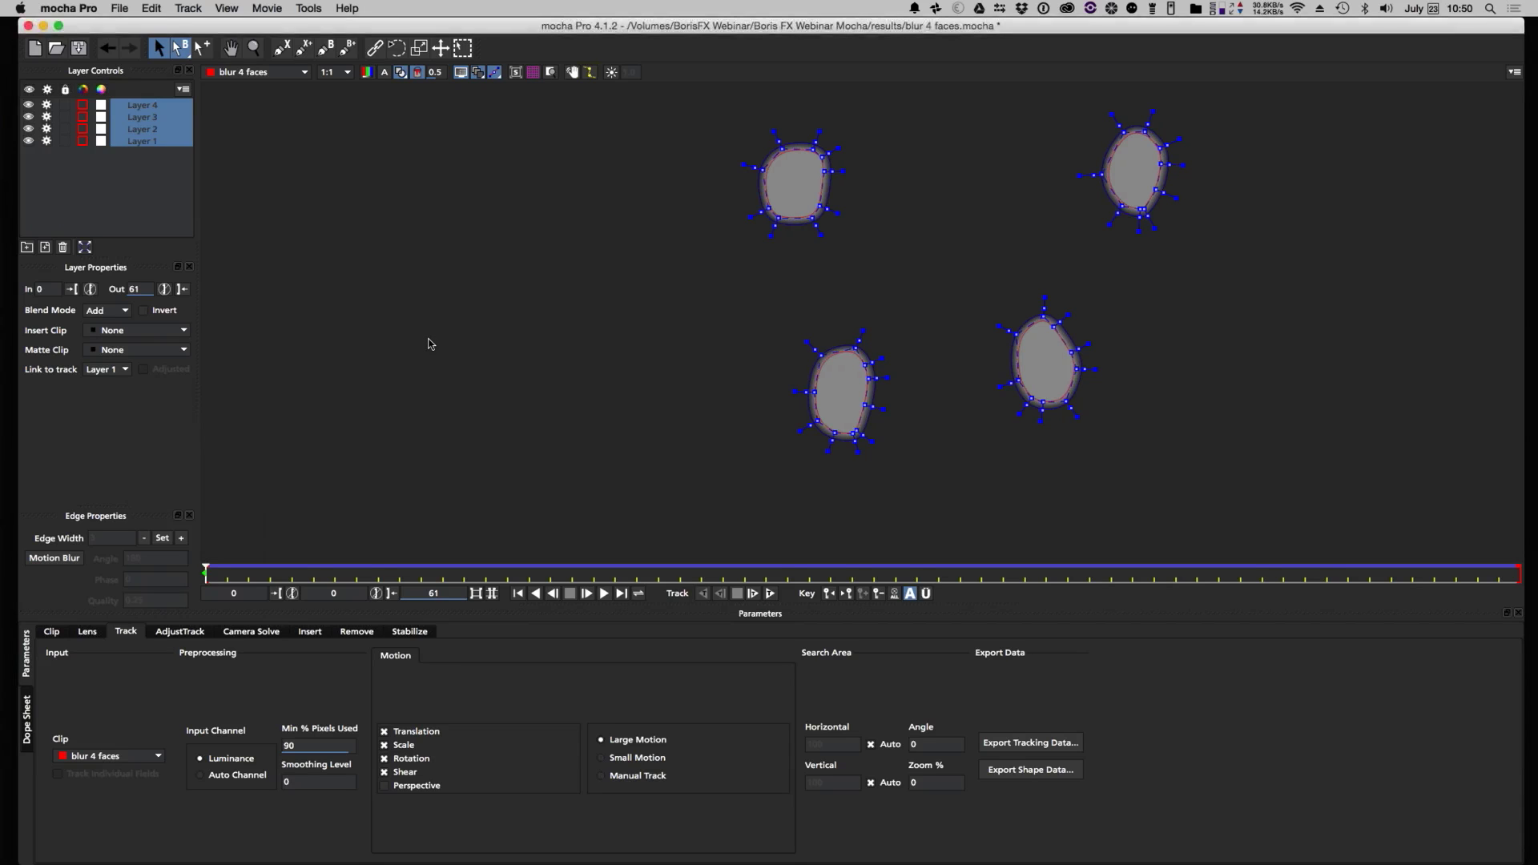
pyautogui.click(431, 345)
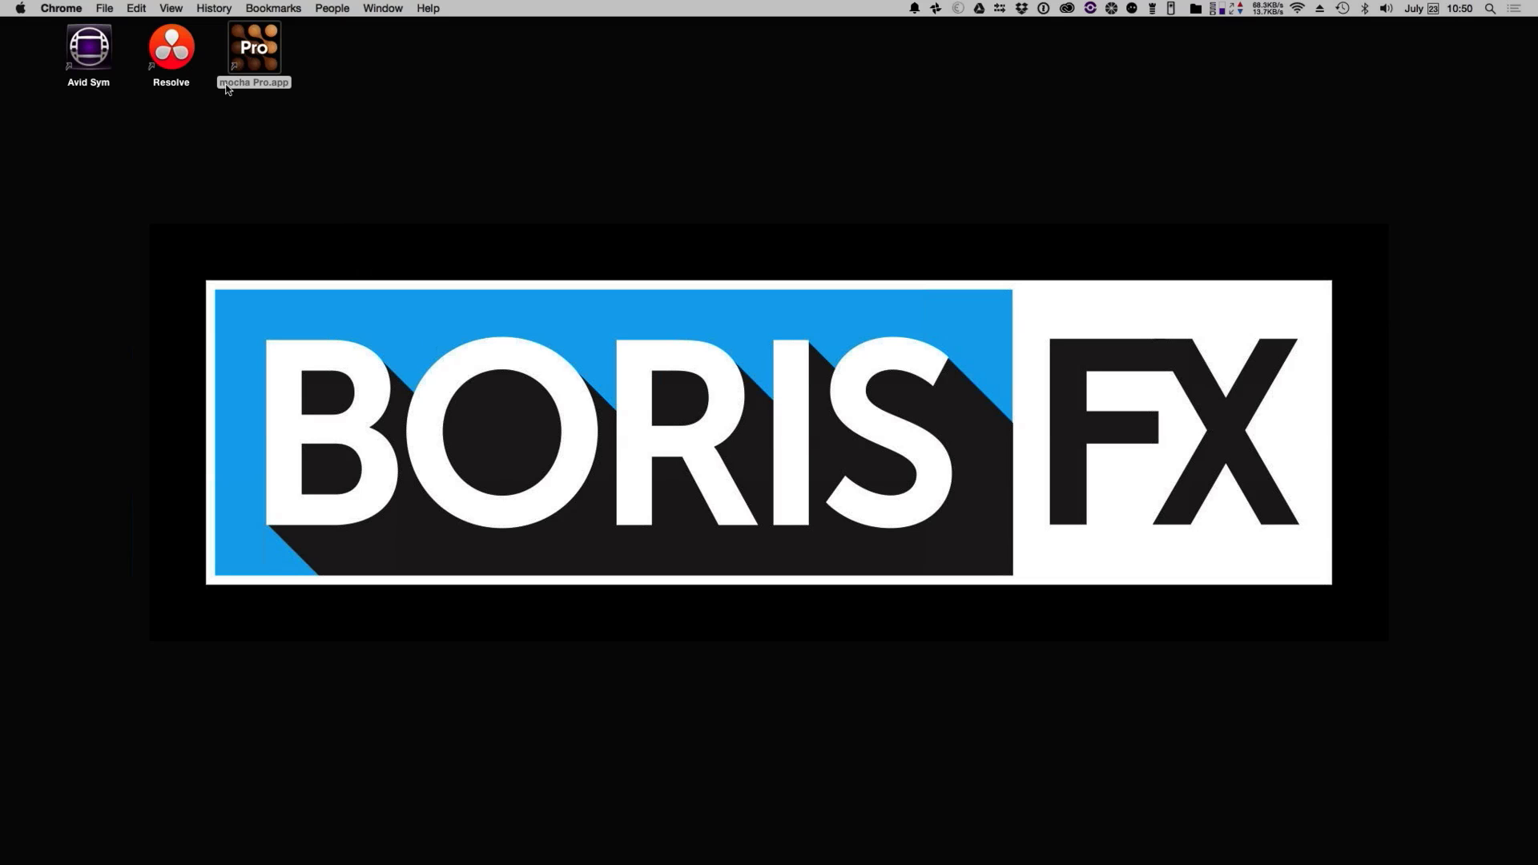
pyautogui.doubleClick(88, 56)
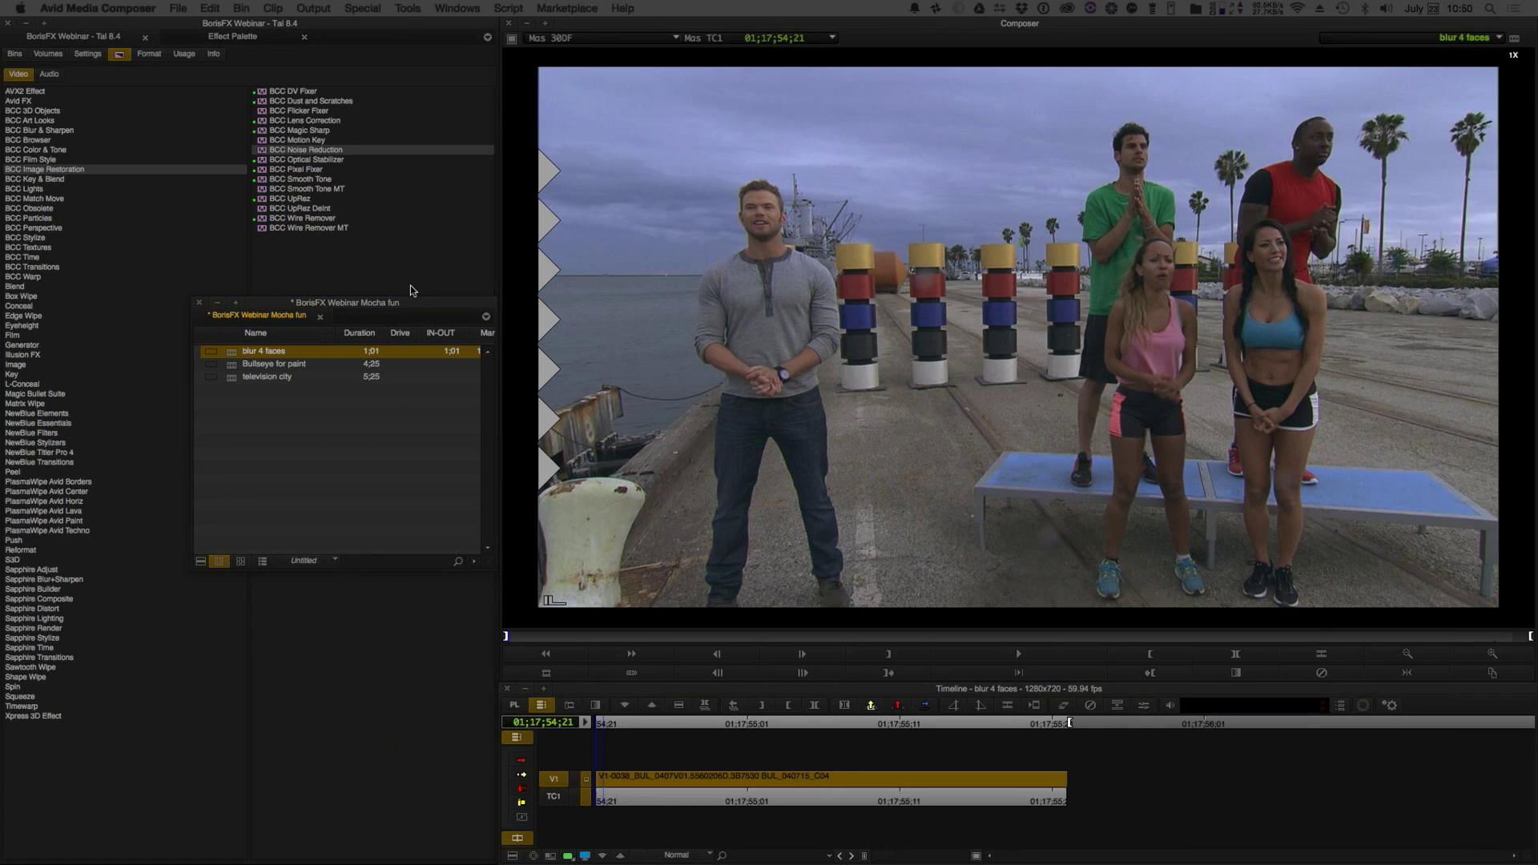
pyautogui.press('super+Tab')
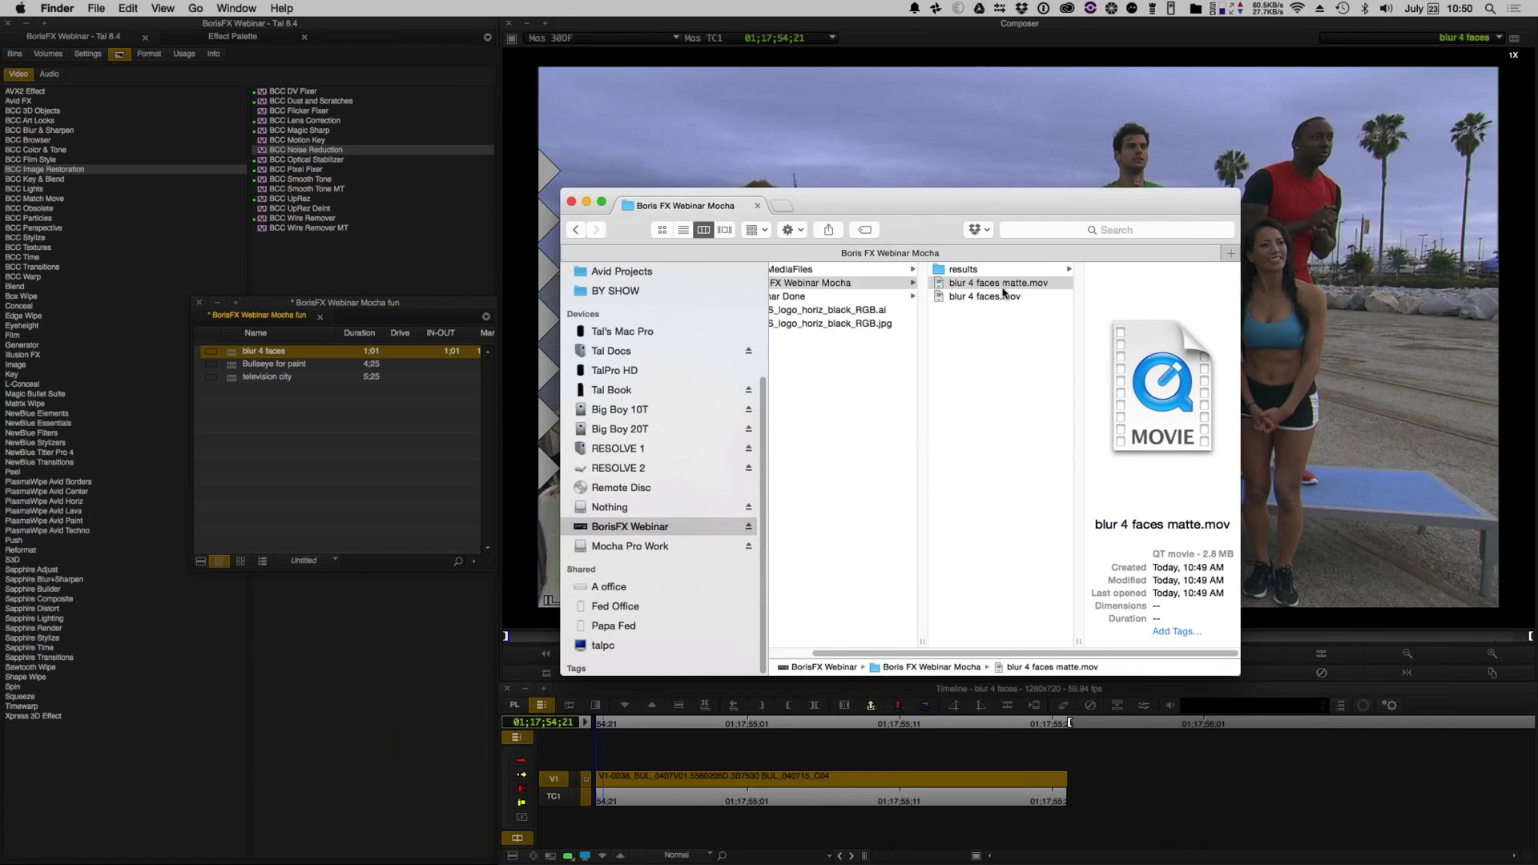
pyautogui.moveTo(1011, 282); pyautogui.dragTo(417, 430)
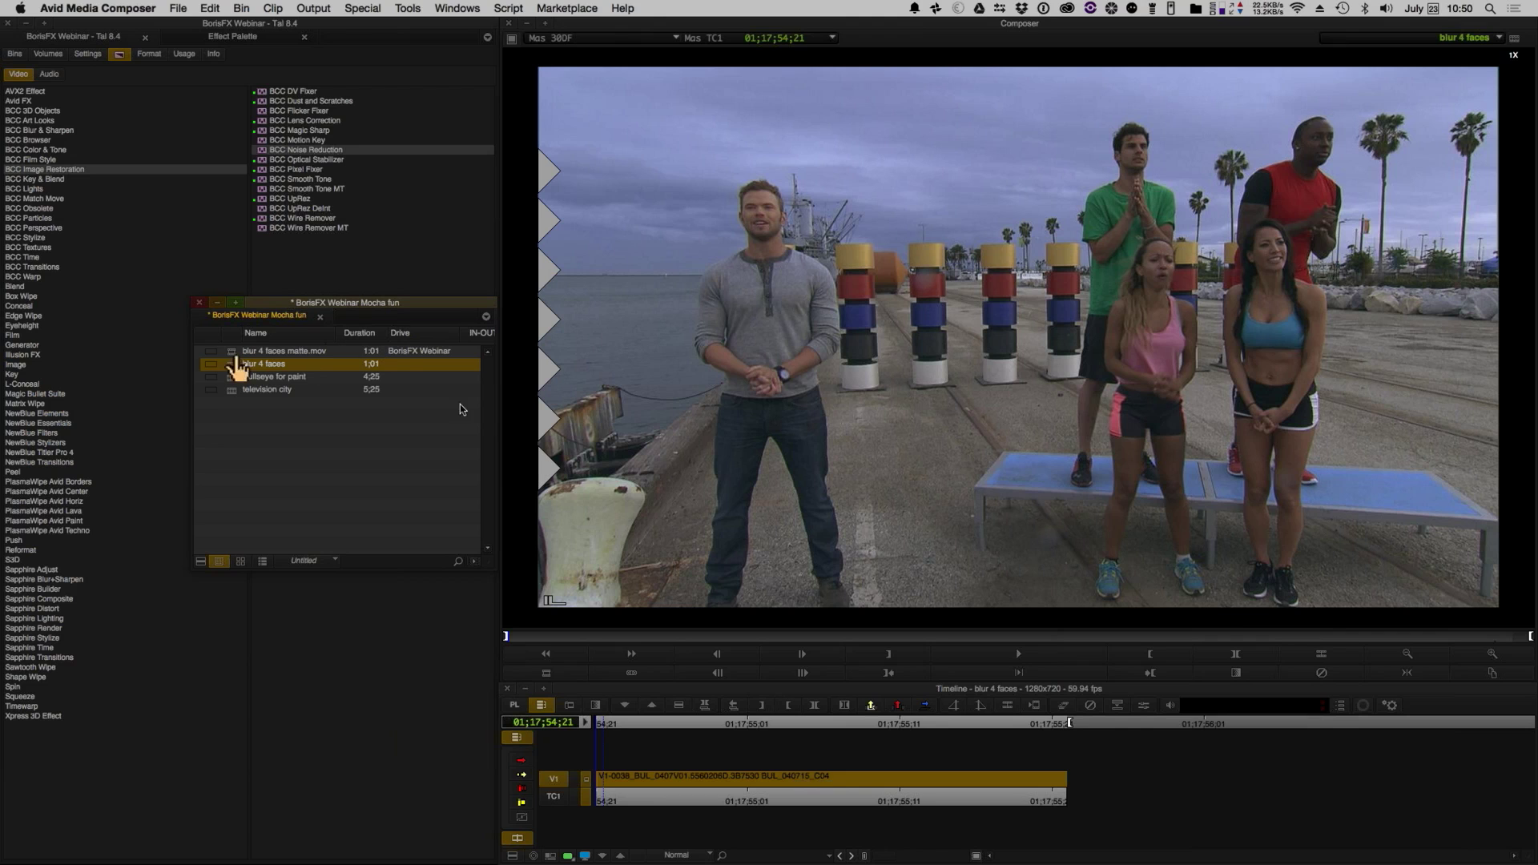
# - Add two new video tracks, V2 and V3, above the footage in the blur 4 faces sequence
pyautogui.press('super+w')
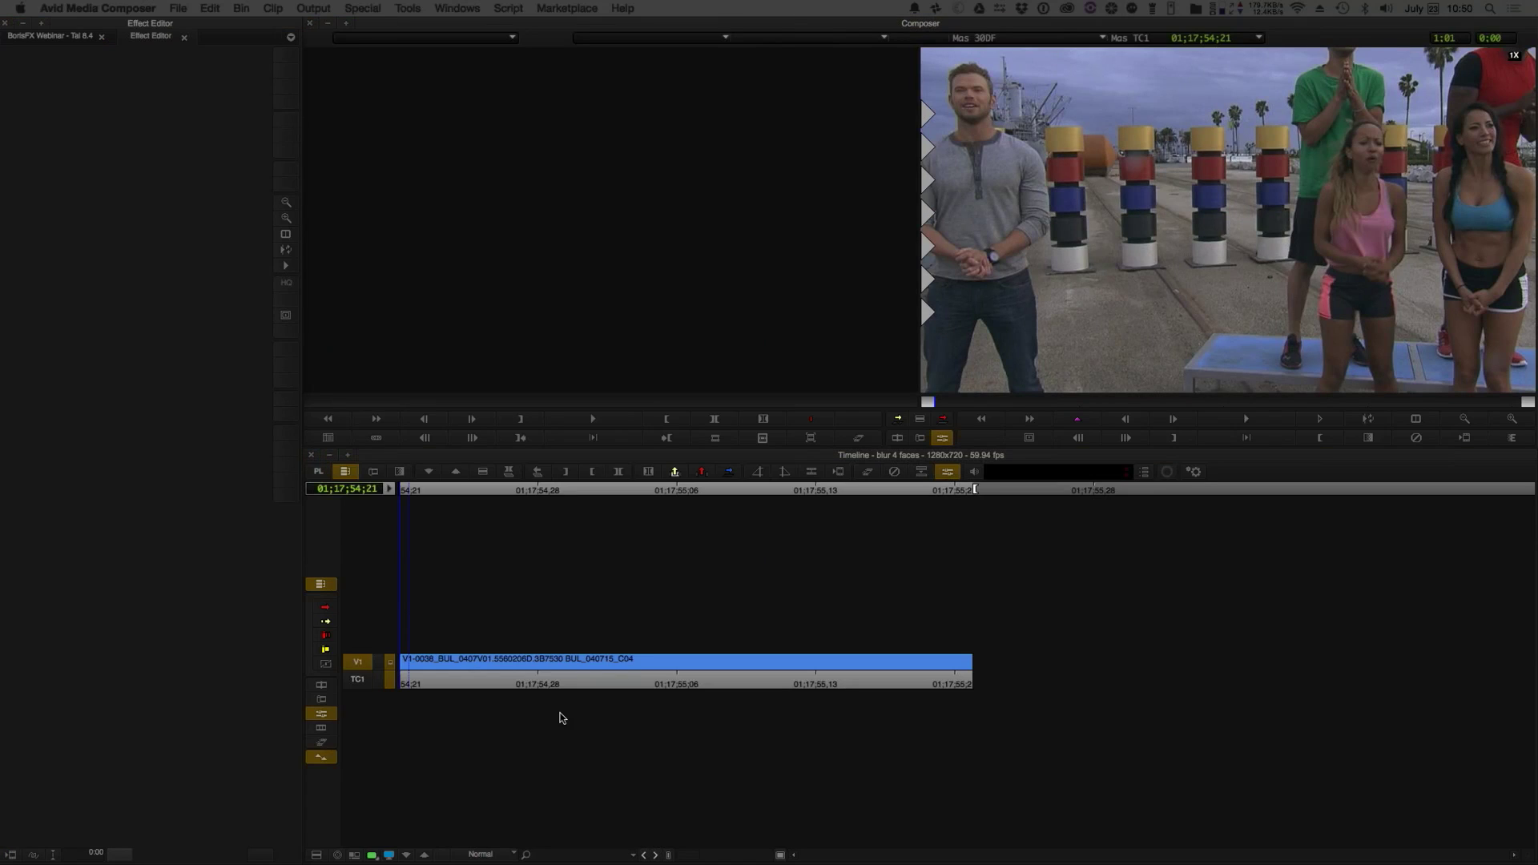
pyautogui.press('super+y')
pyautogui.press('super+y')
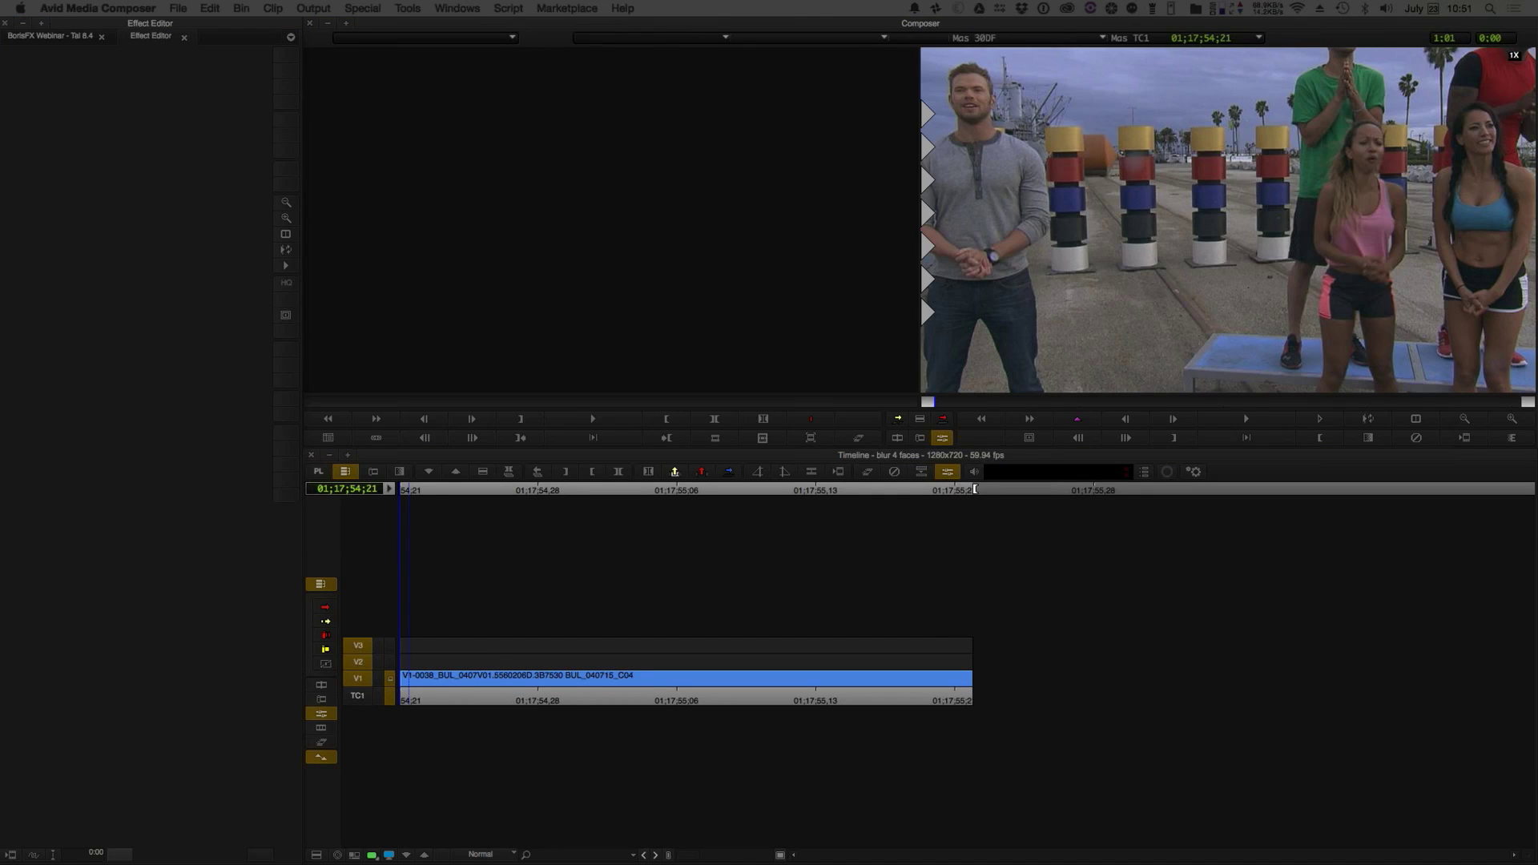
# - Overwrite the blur 4 faces matte clip onto track V3 across the full length of the shot, patching source V1 to V3
pyautogui.moveTo(528, 260); pyautogui.dragTo(653, 229)
pyautogui.moveTo(369, 679); pyautogui.dragTo(400, 645)
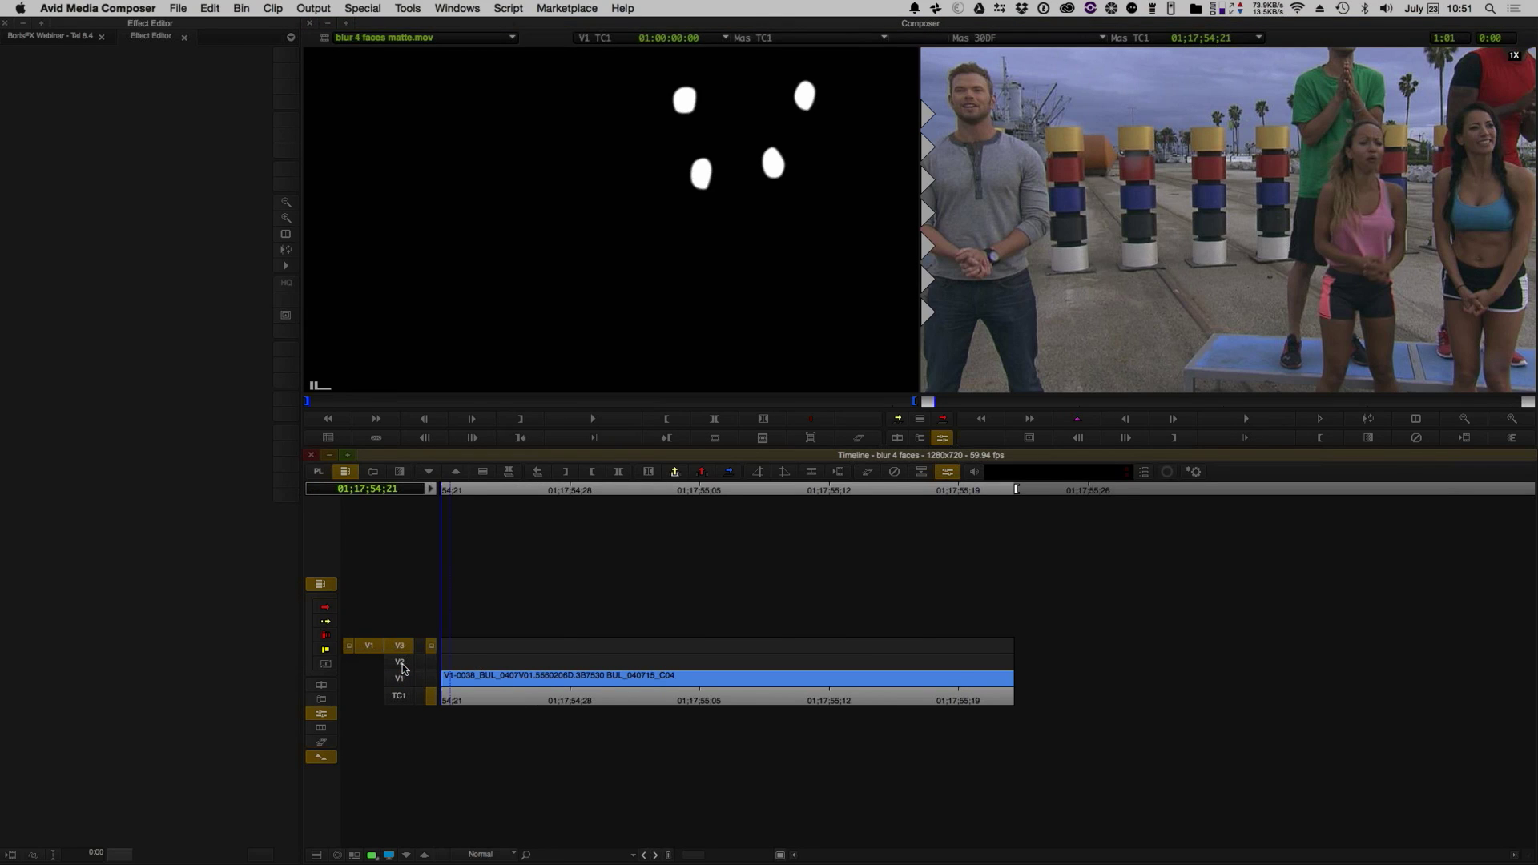
pyautogui.press('super+8')
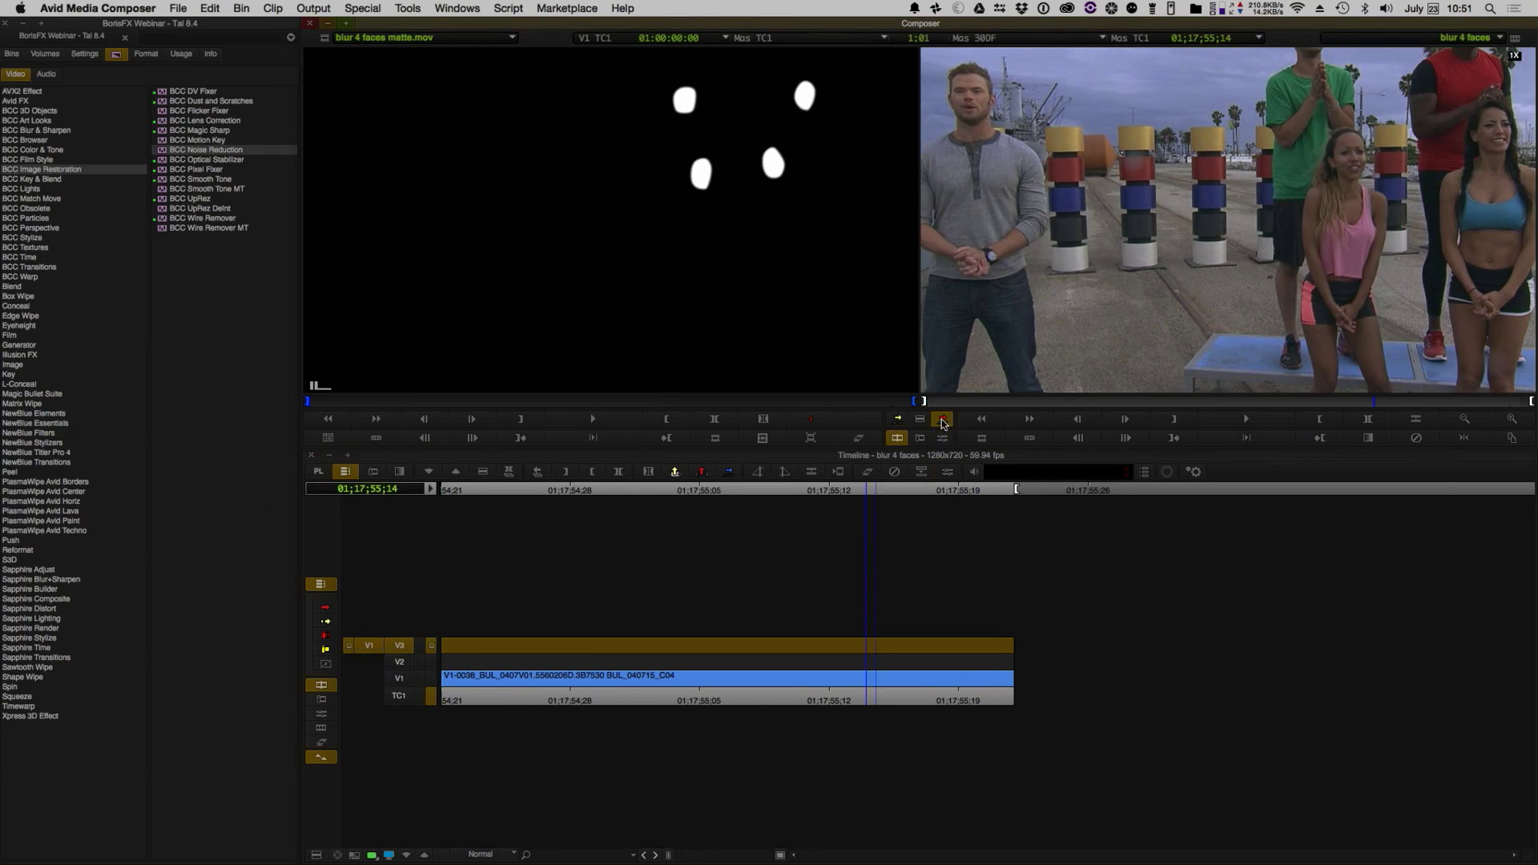
pyautogui.click(943, 418)
pyautogui.press('Home')
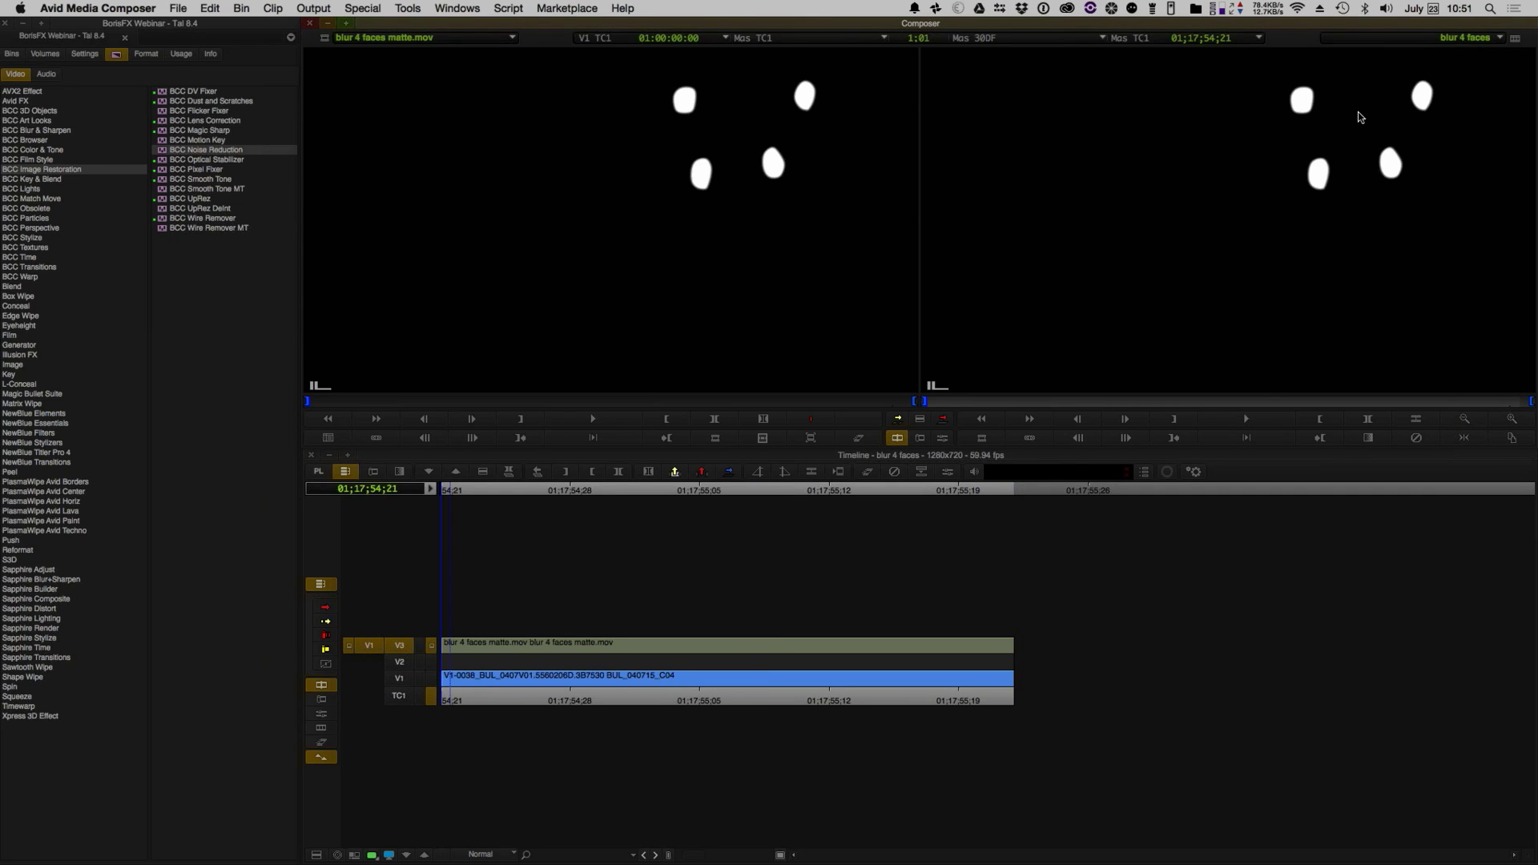
# - Target and monitor track V2 and apply BCC Gaussian Blur to its filler beneath the matte clip
pyautogui.press('space')
pyautogui.press('space')
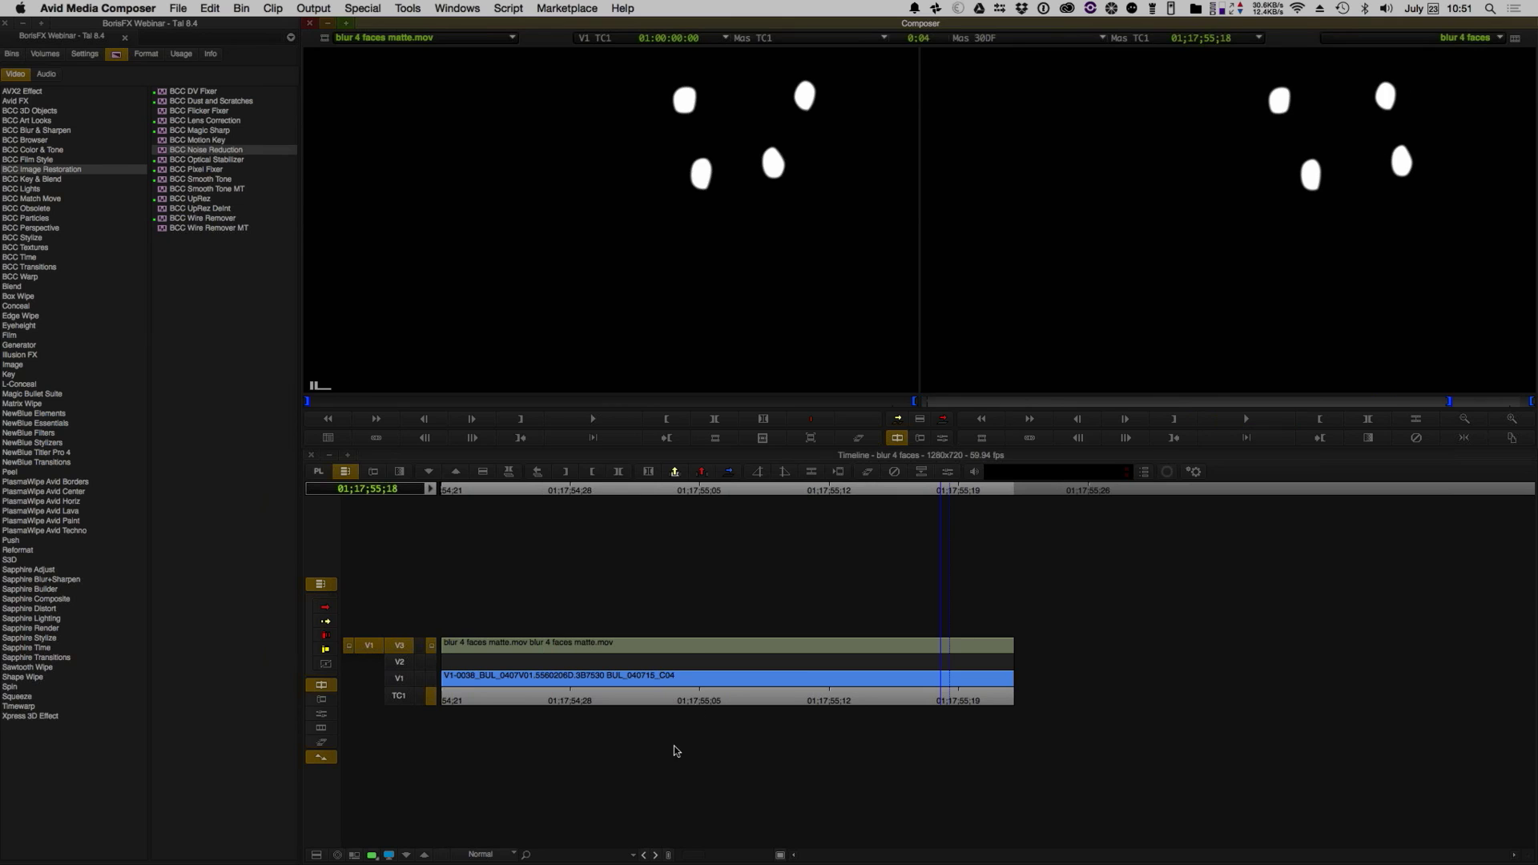
pyautogui.click(682, 746)
pyautogui.click(431, 662)
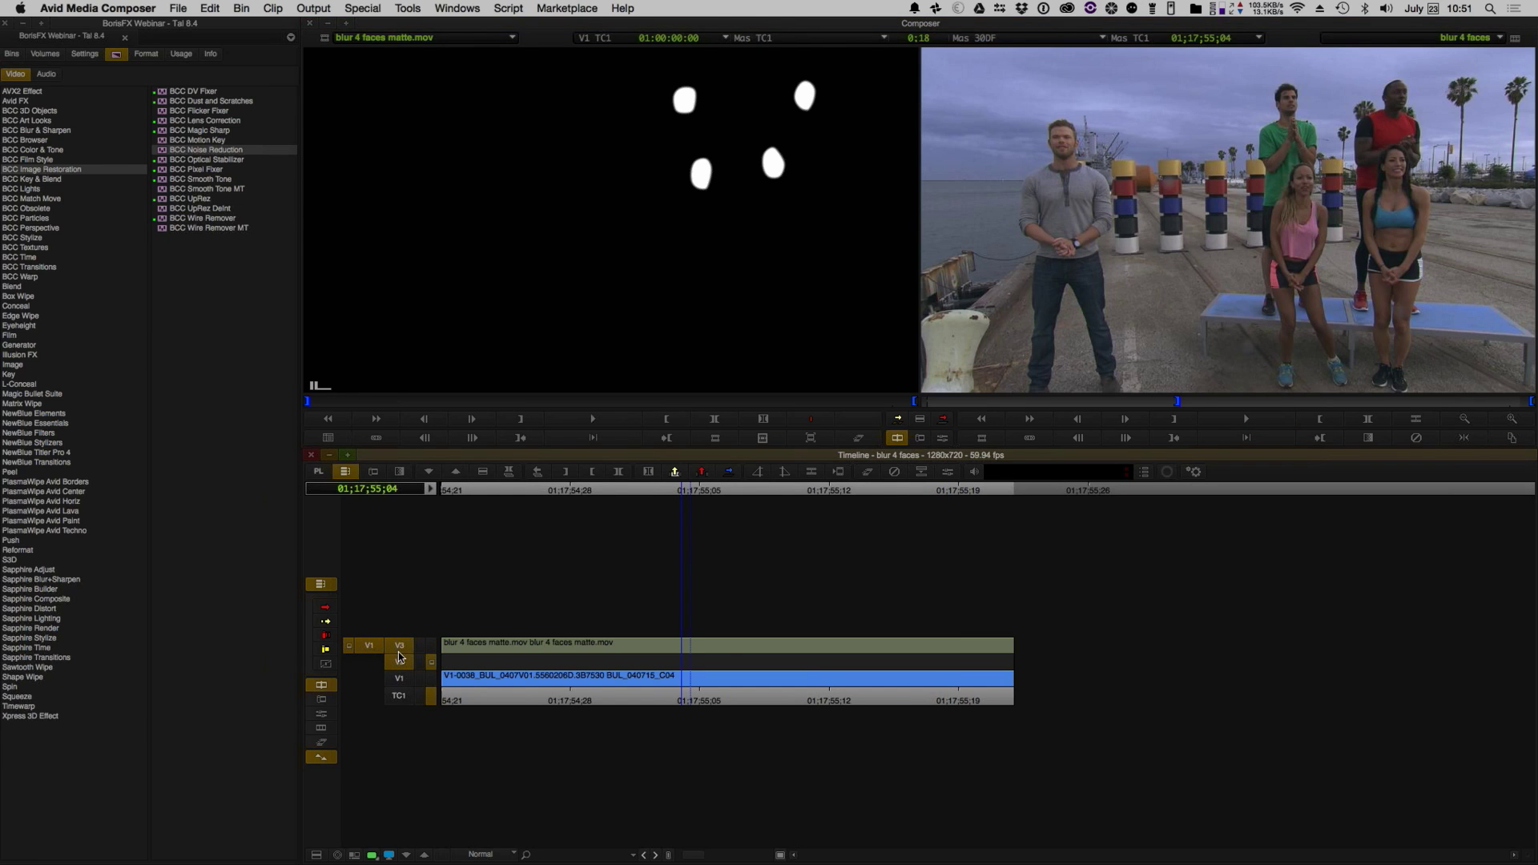
pyautogui.click(399, 651)
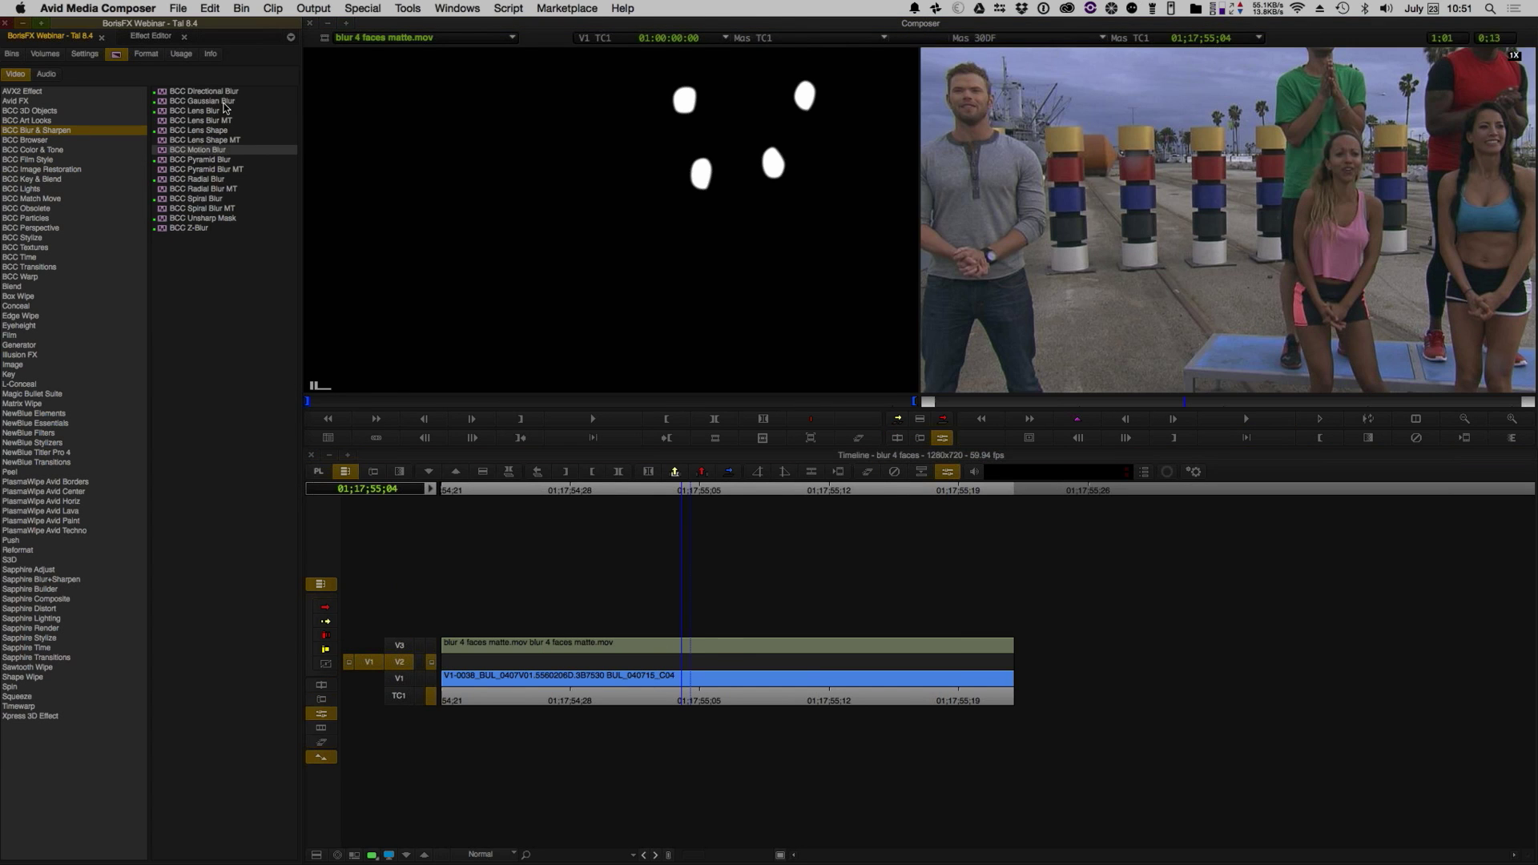
pyautogui.moveTo(226, 107); pyautogui.dragTo(725, 662)
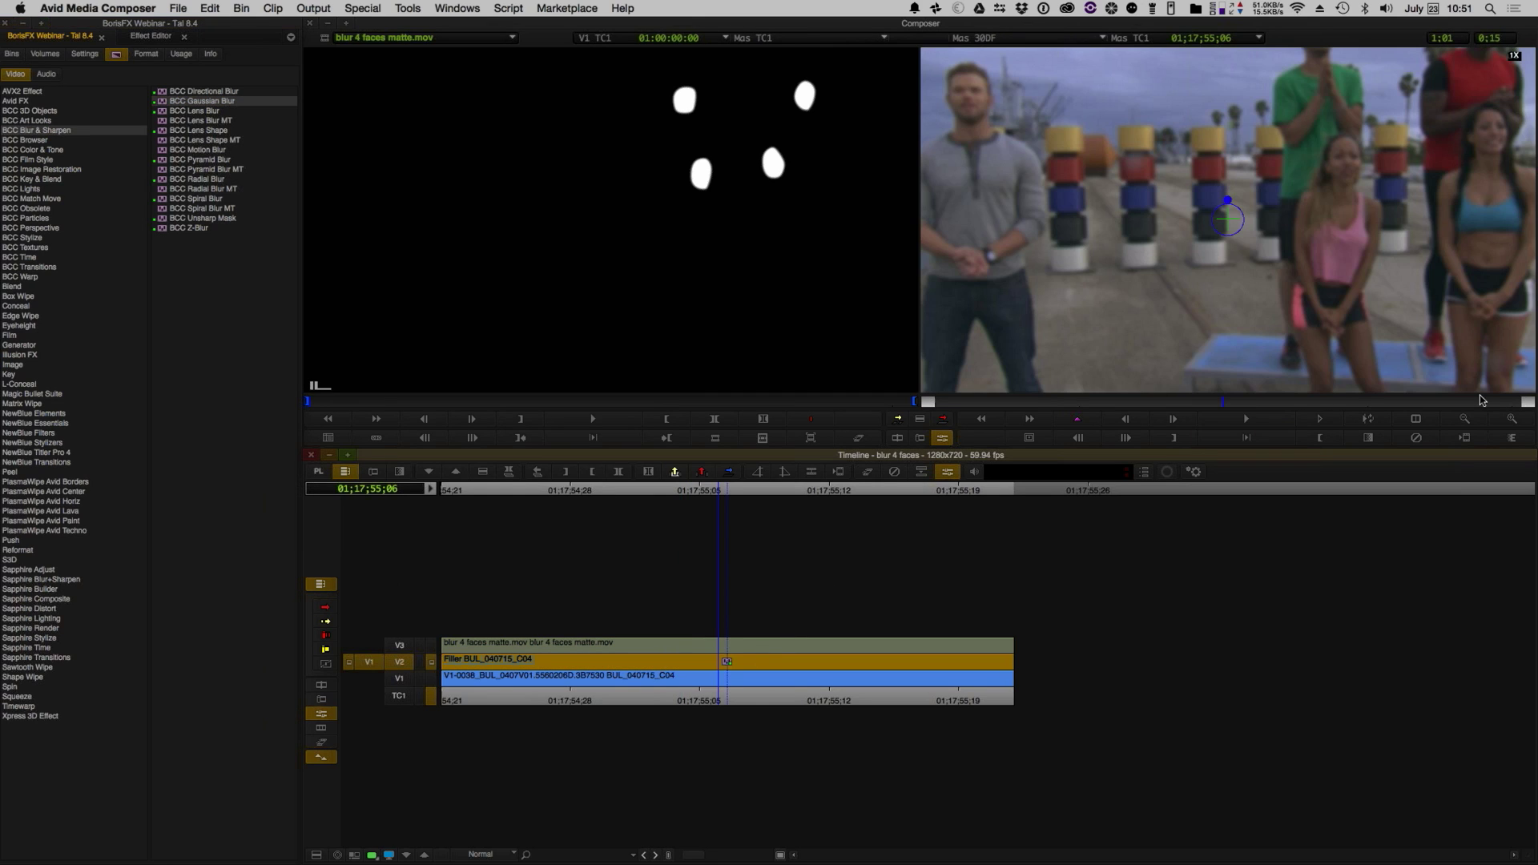
# - Fit the full frame in the record monitor and switch to the workspace with the enlarged Composer and separate Effect Palette
pyautogui.click(1467, 419)
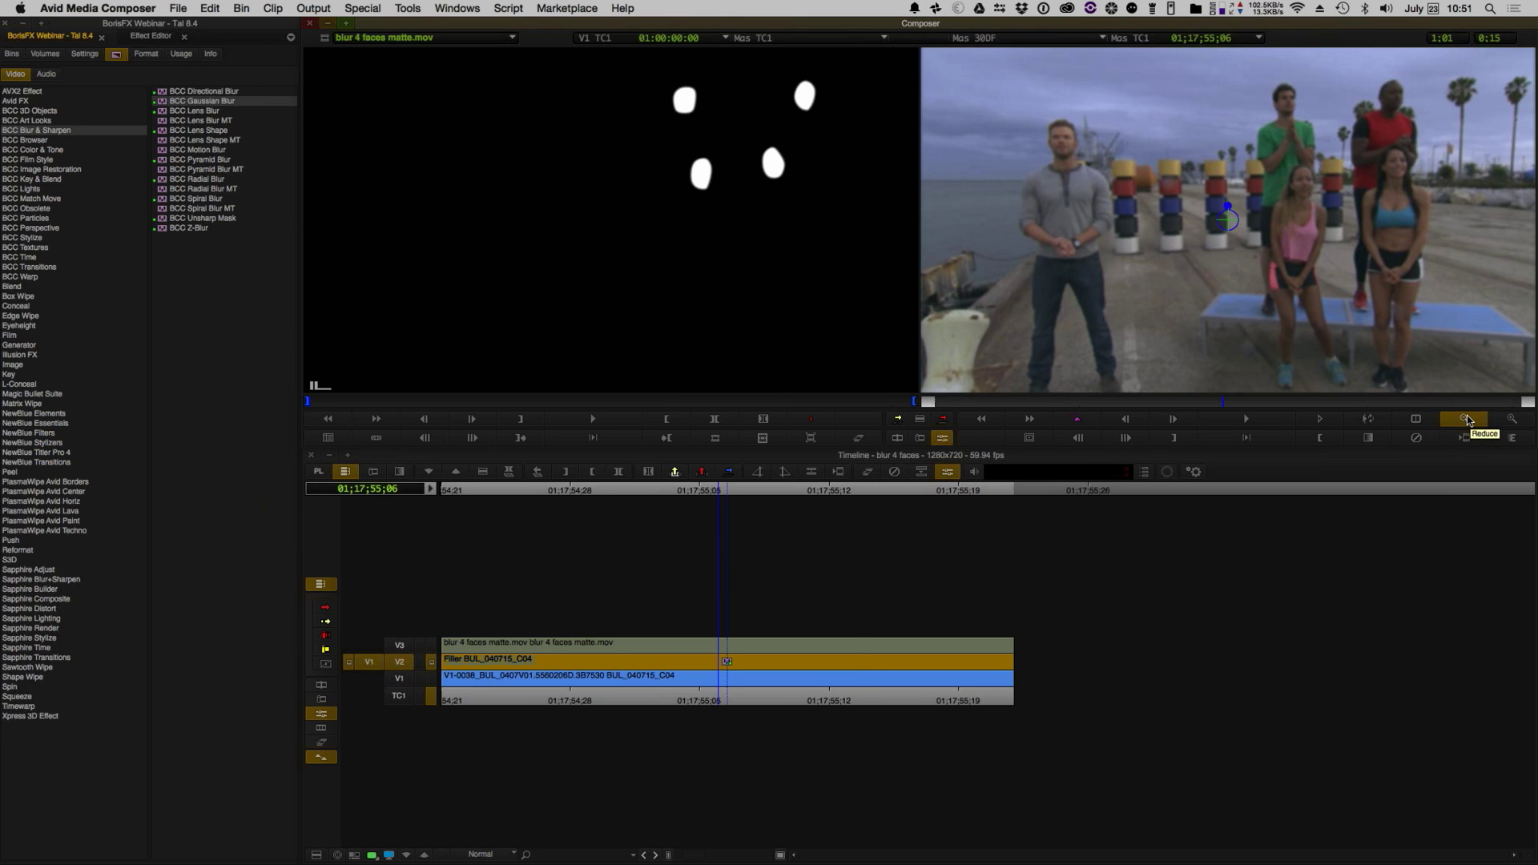
pyautogui.click(457, 8)
pyautogui.moveTo(481, 26)
pyautogui.click(692, 174)
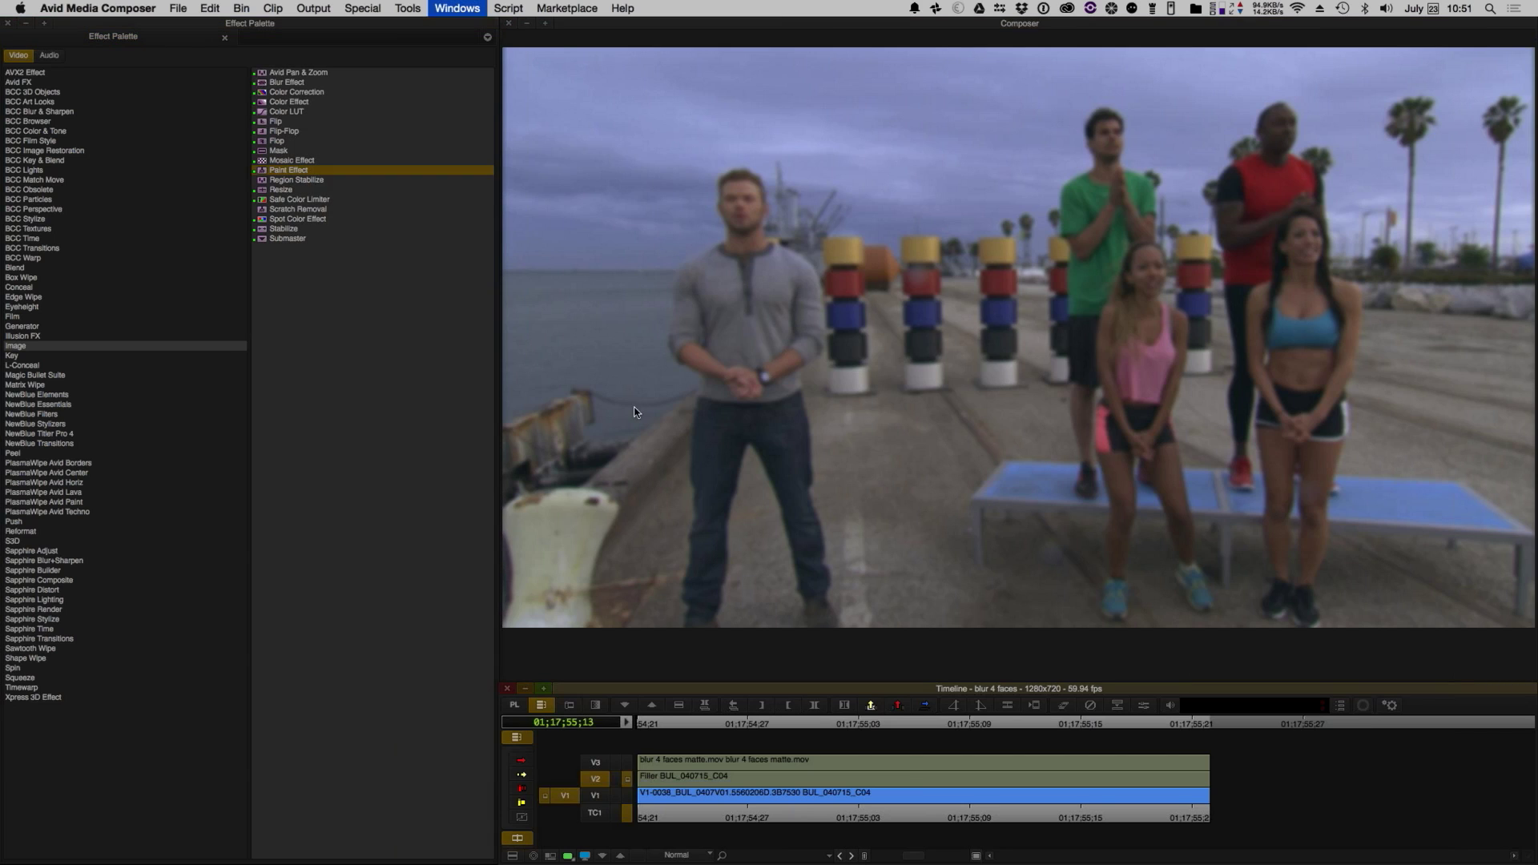
# - Target and monitor track V3 and apply the BCC Composite effect to the blur 4 faces matte clip
pyautogui.click(628, 763)
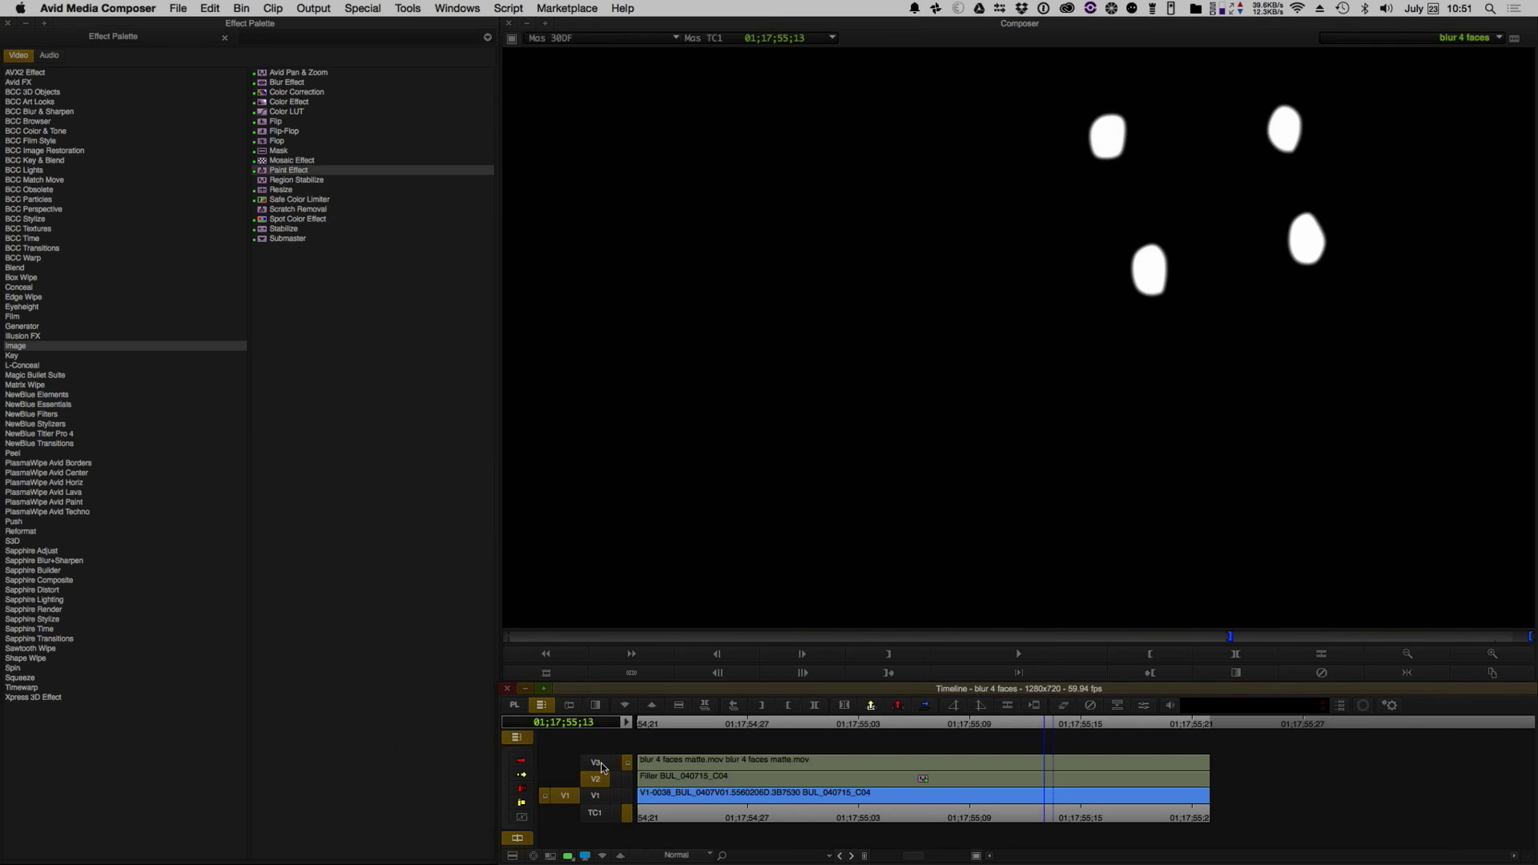
pyautogui.click(601, 767)
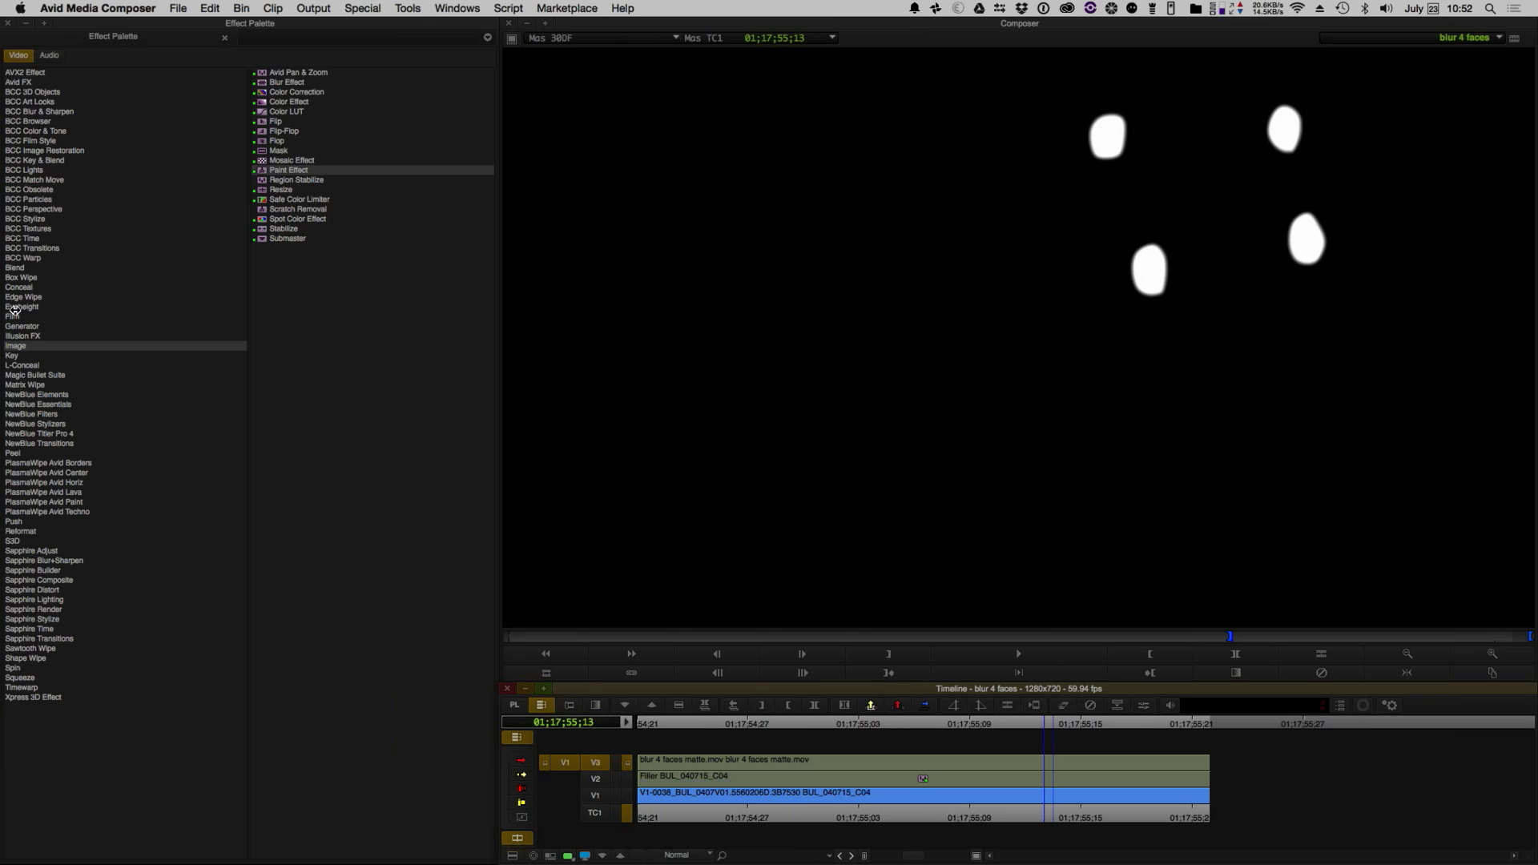
pyautogui.click(36, 356)
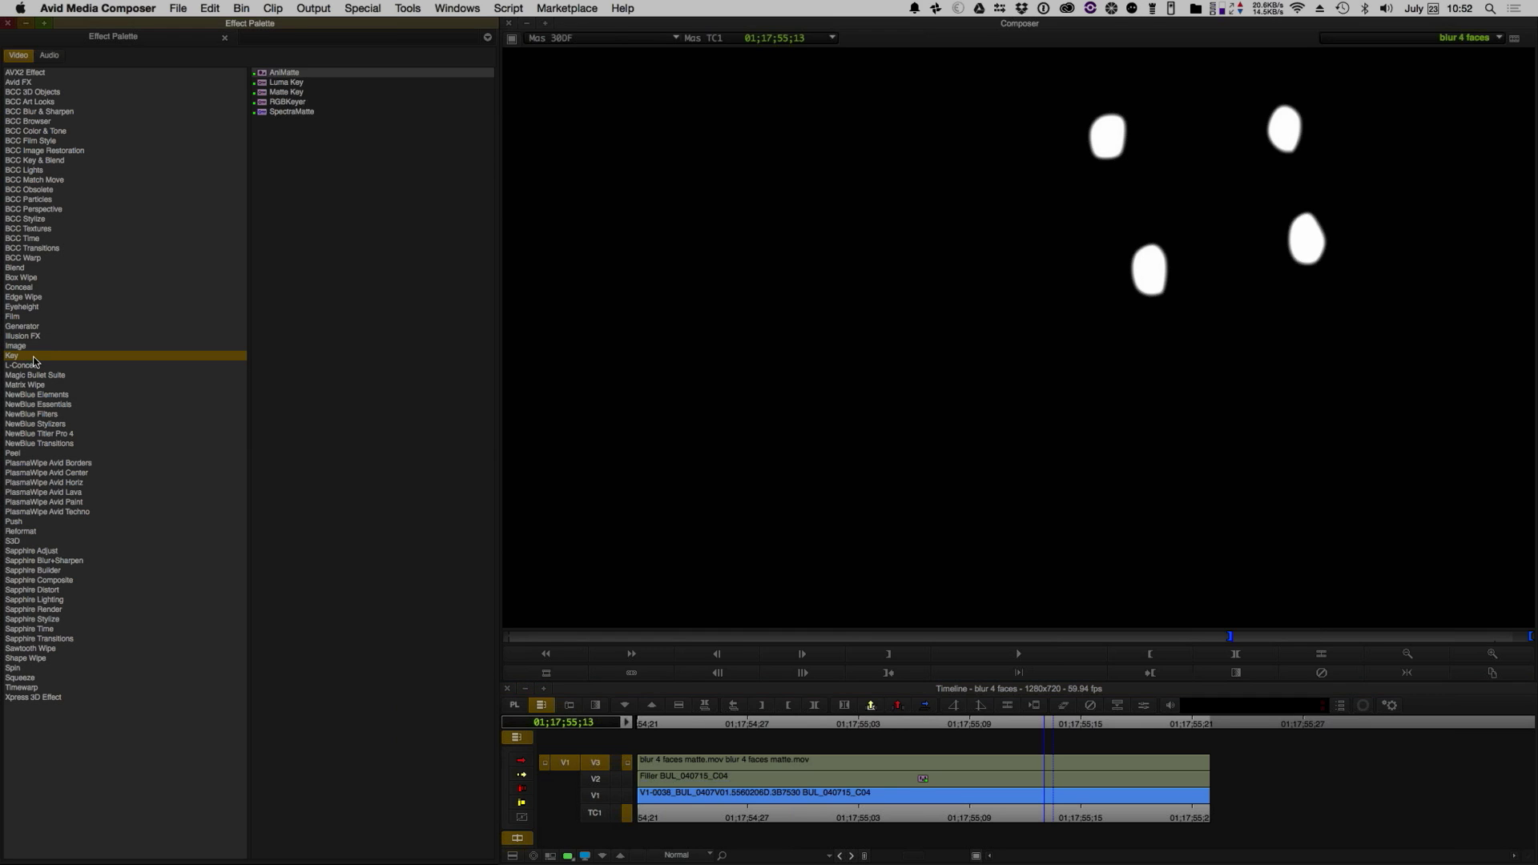
pyautogui.click(286, 92)
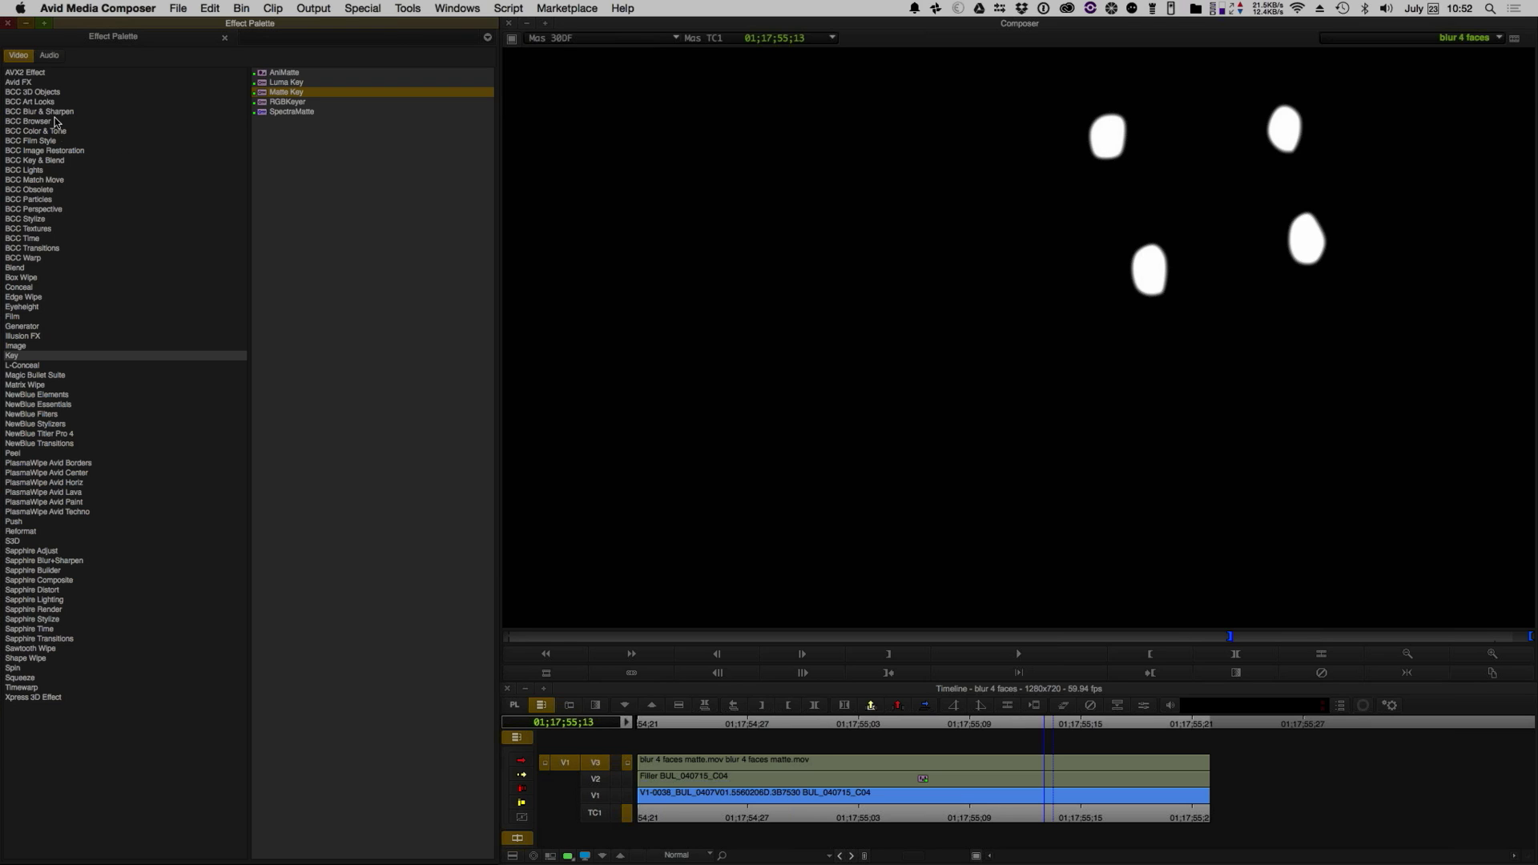
pyautogui.click(58, 160)
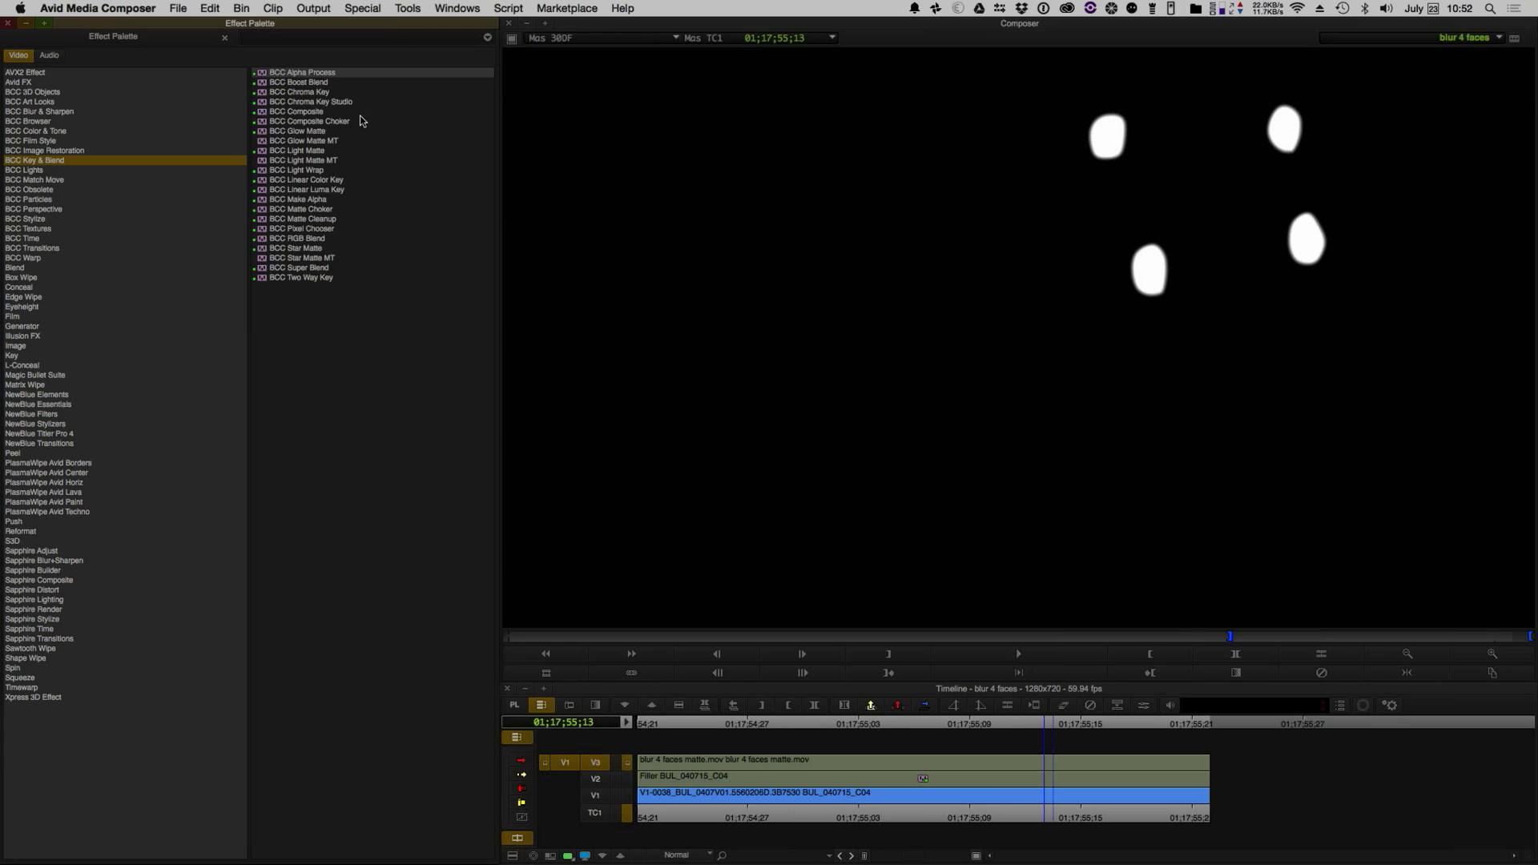
pyautogui.moveTo(355, 114); pyautogui.dragTo(922, 773)
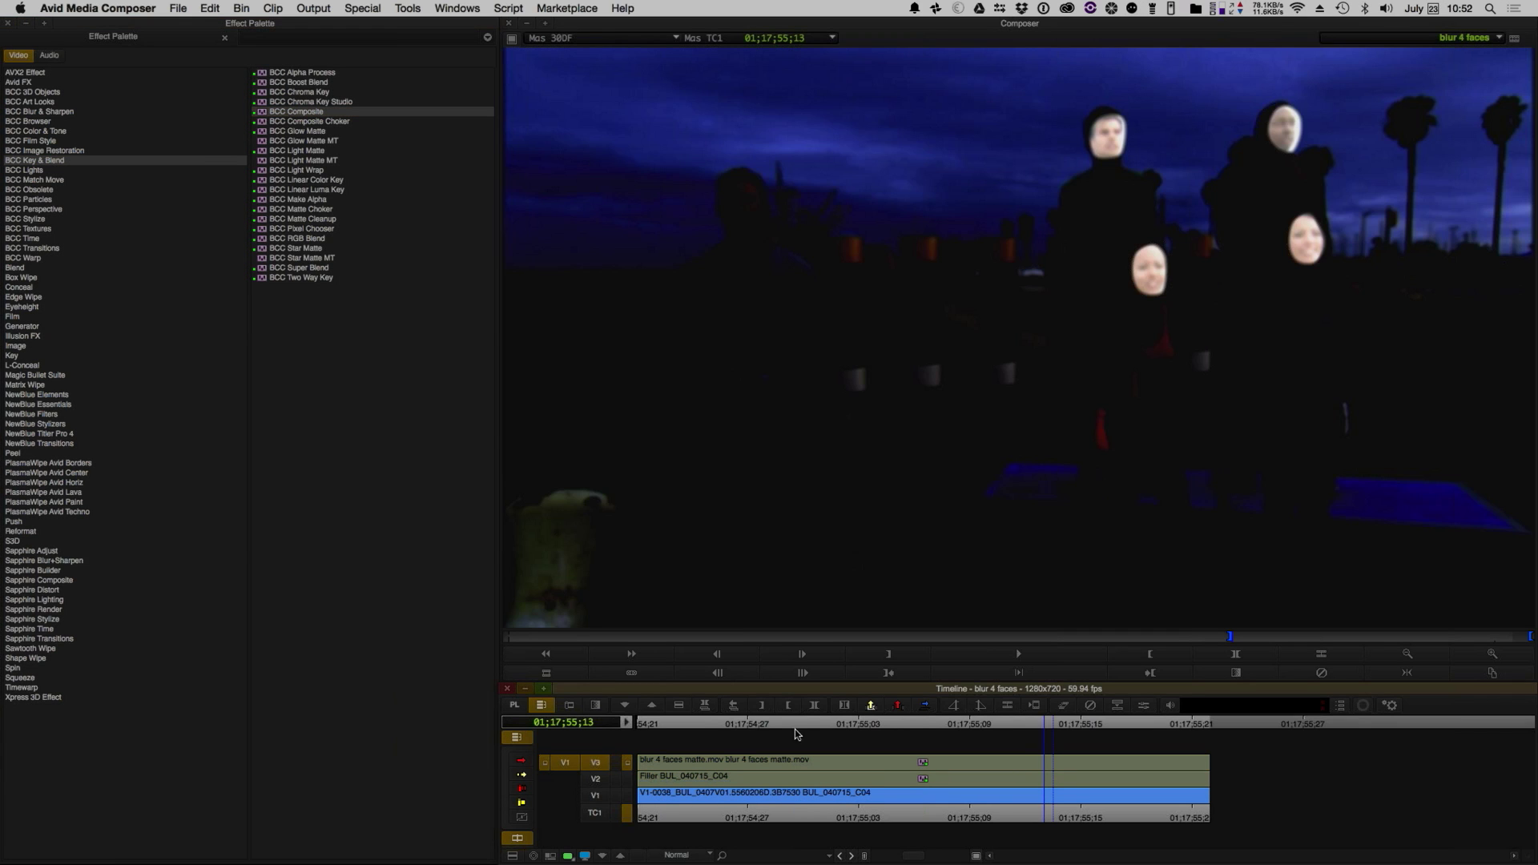
# - Configure BCC Composite with Apply to Title-Matte and Invert Title-Matte enabled, Apply Mode Normal and Mix Filter Layer, and preview the effect
pyautogui.click(973, 769)
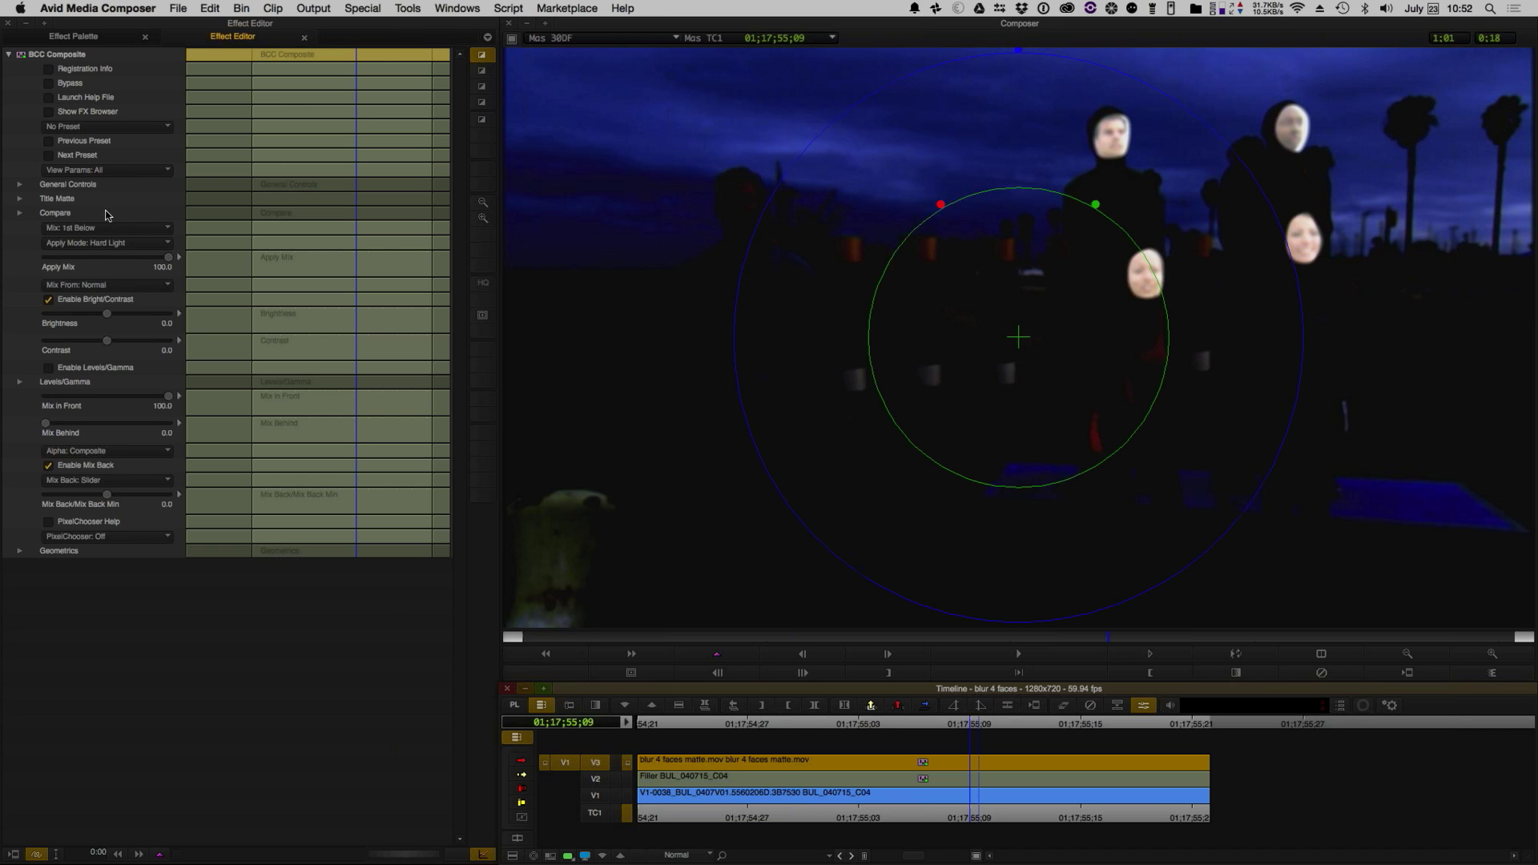
pyautogui.click(20, 199)
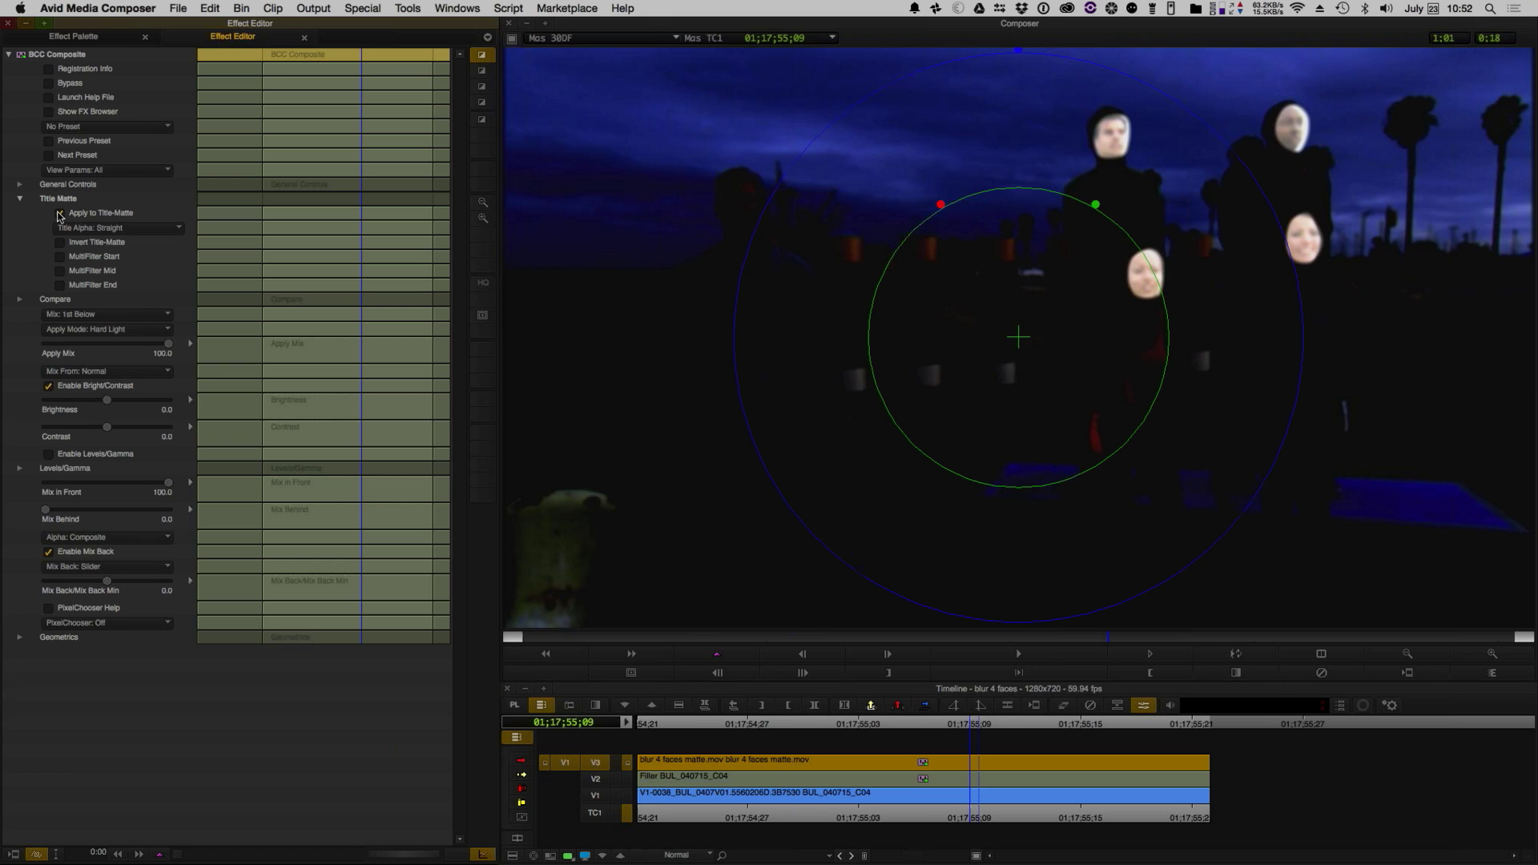
pyautogui.click(59, 214)
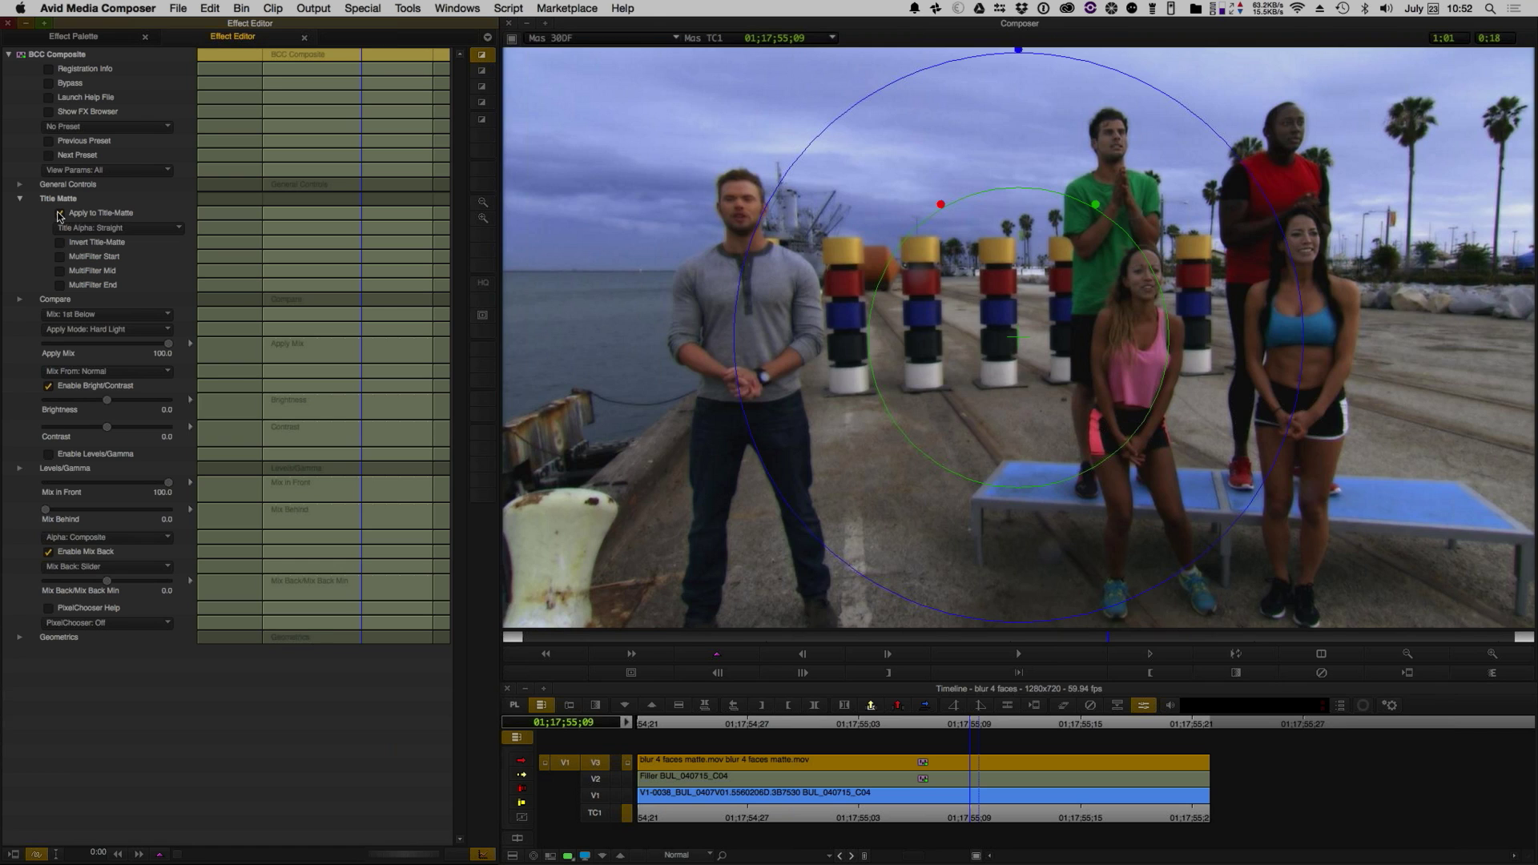
pyautogui.click(134, 332)
pyautogui.click(132, 347)
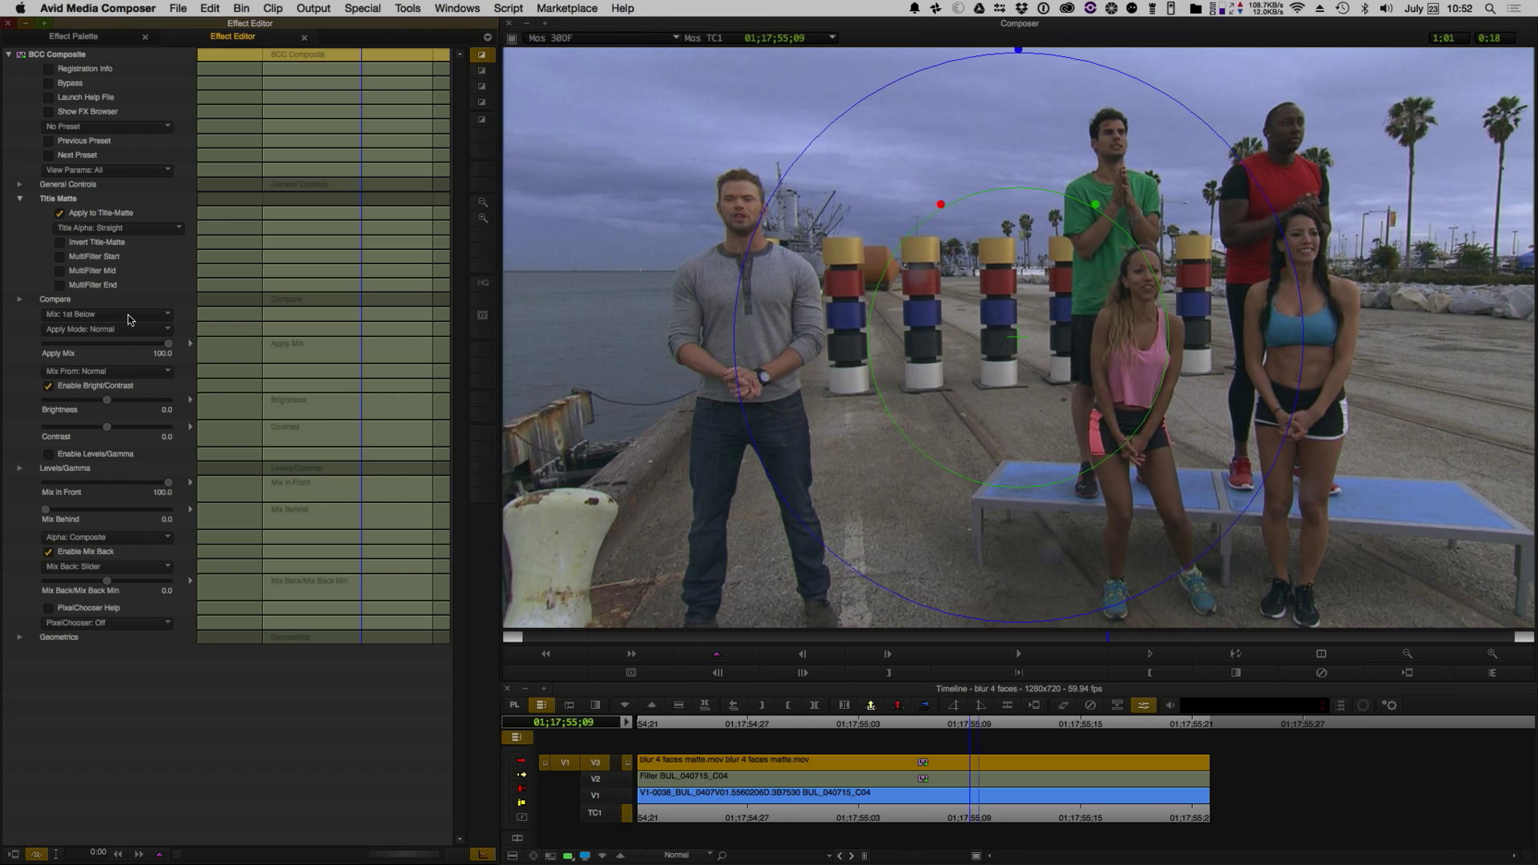
pyautogui.click(128, 315)
pyautogui.click(121, 342)
pyautogui.click(1241, 655)
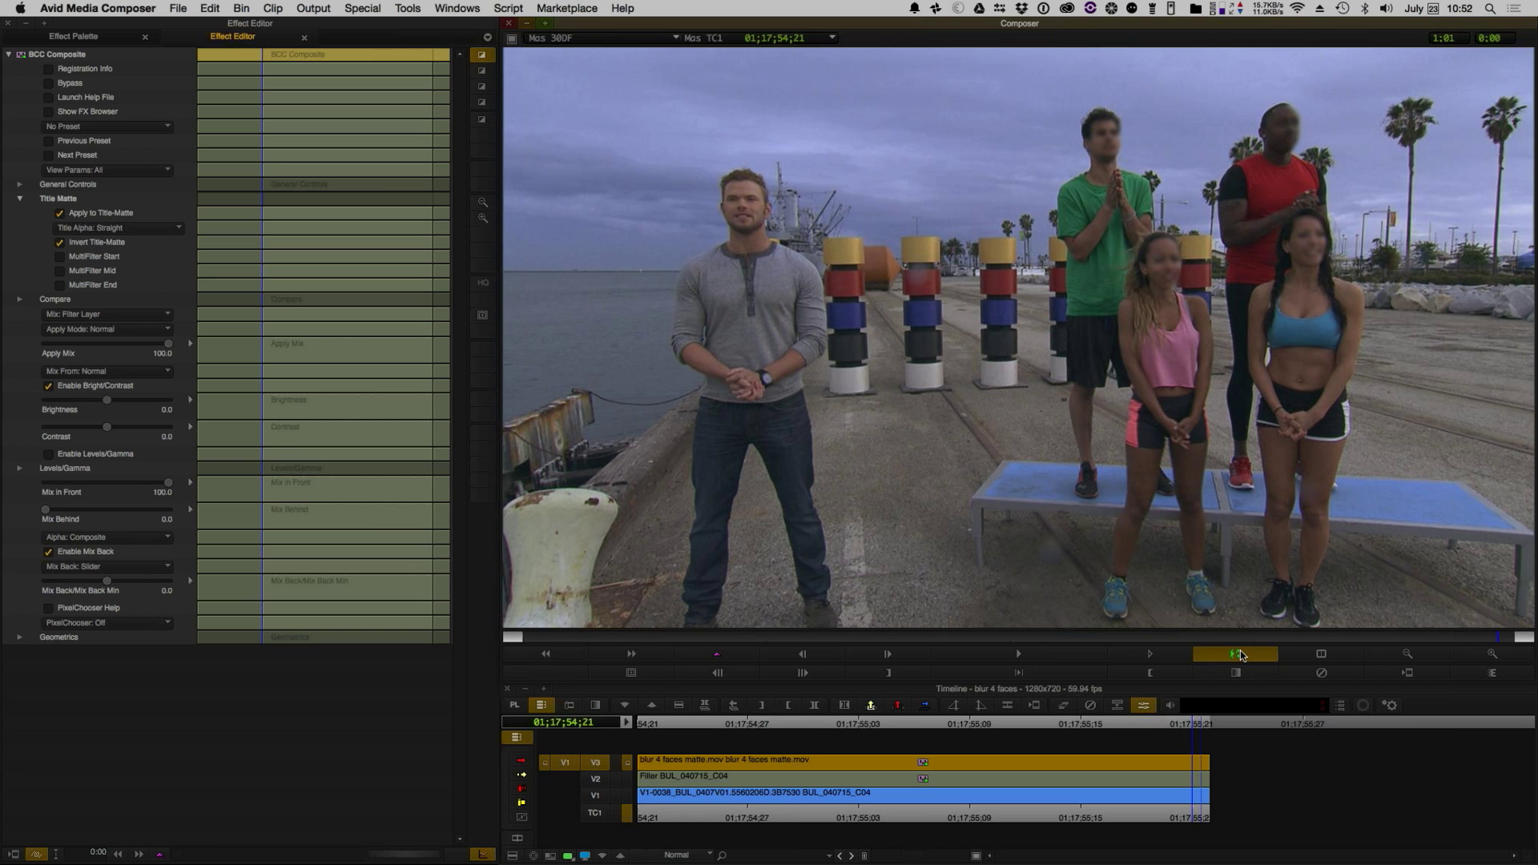
# - Check the blurred faces mid-shot and set the Horizontal Blur of the V2 BCC Gaussian Blur to 3.0
pyautogui.click(917, 816)
pyautogui.click(990, 816)
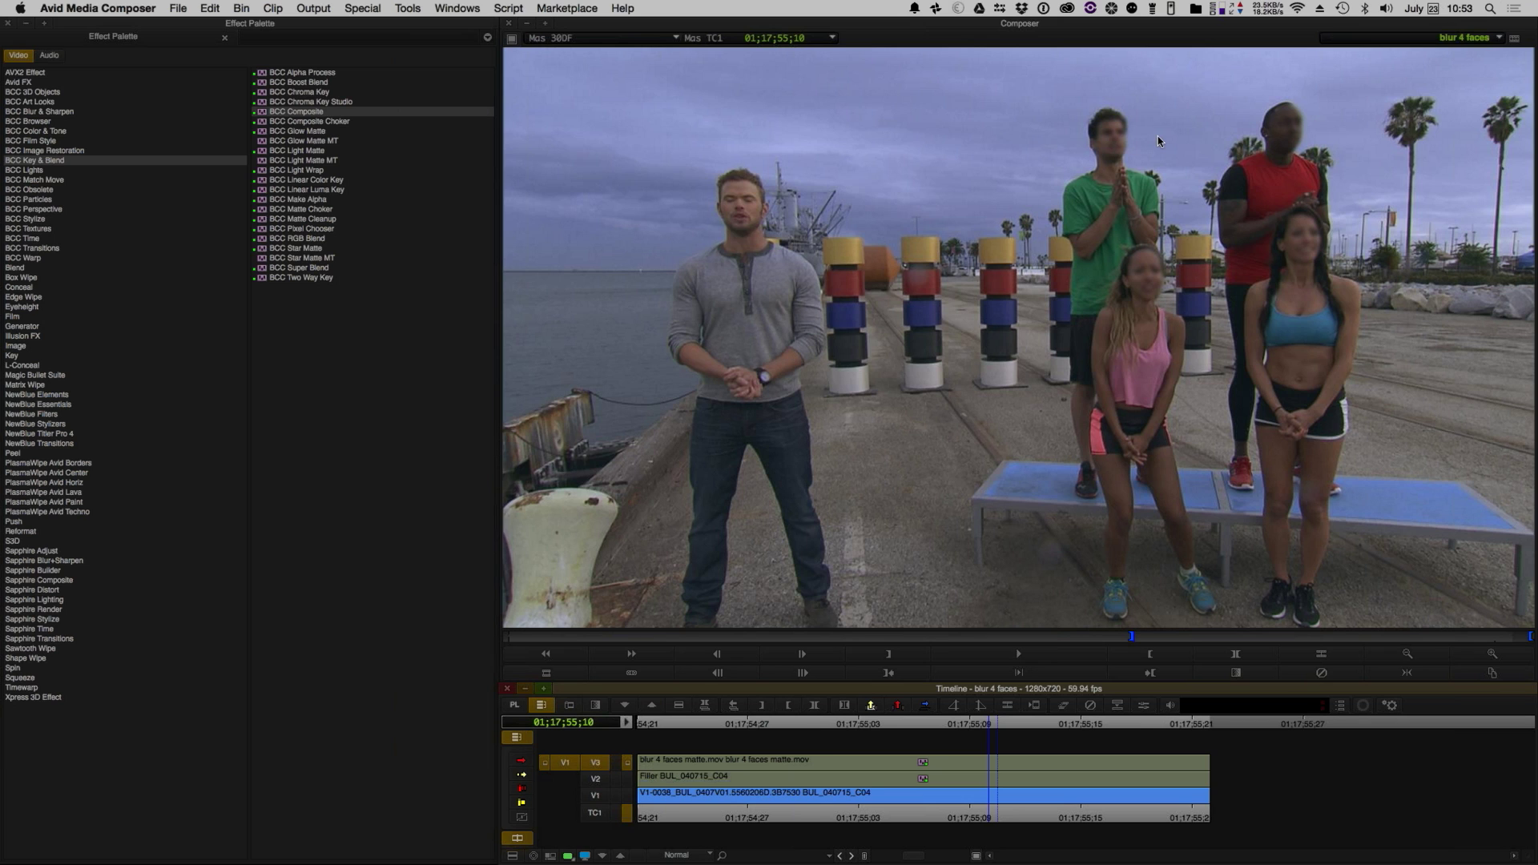
pyautogui.click(1143, 705)
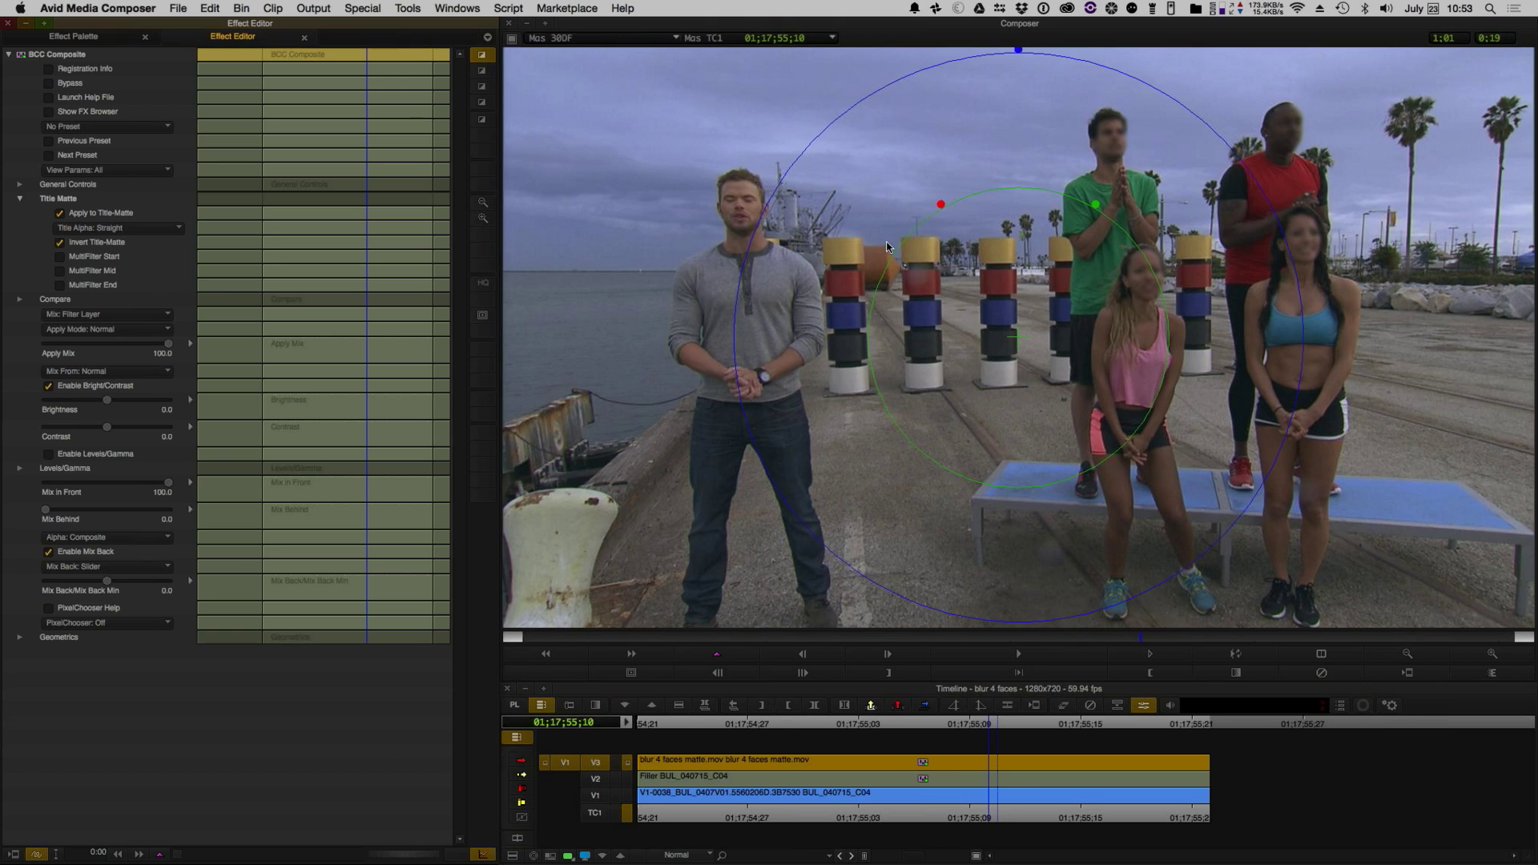
pyautogui.click(973, 780)
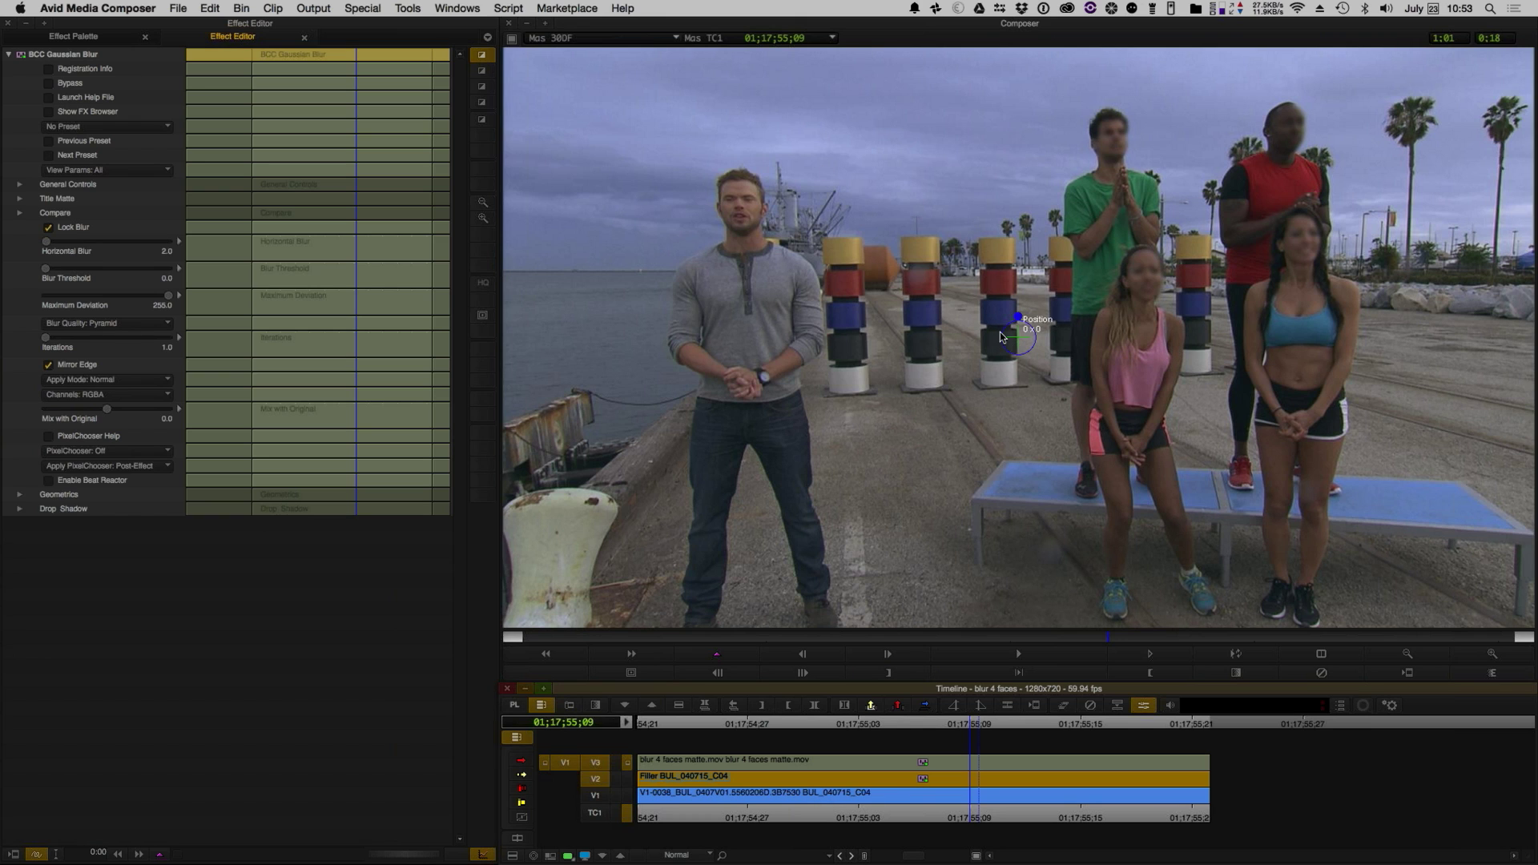
pyautogui.moveTo(1021, 310); pyautogui.dragTo(1020, 319)
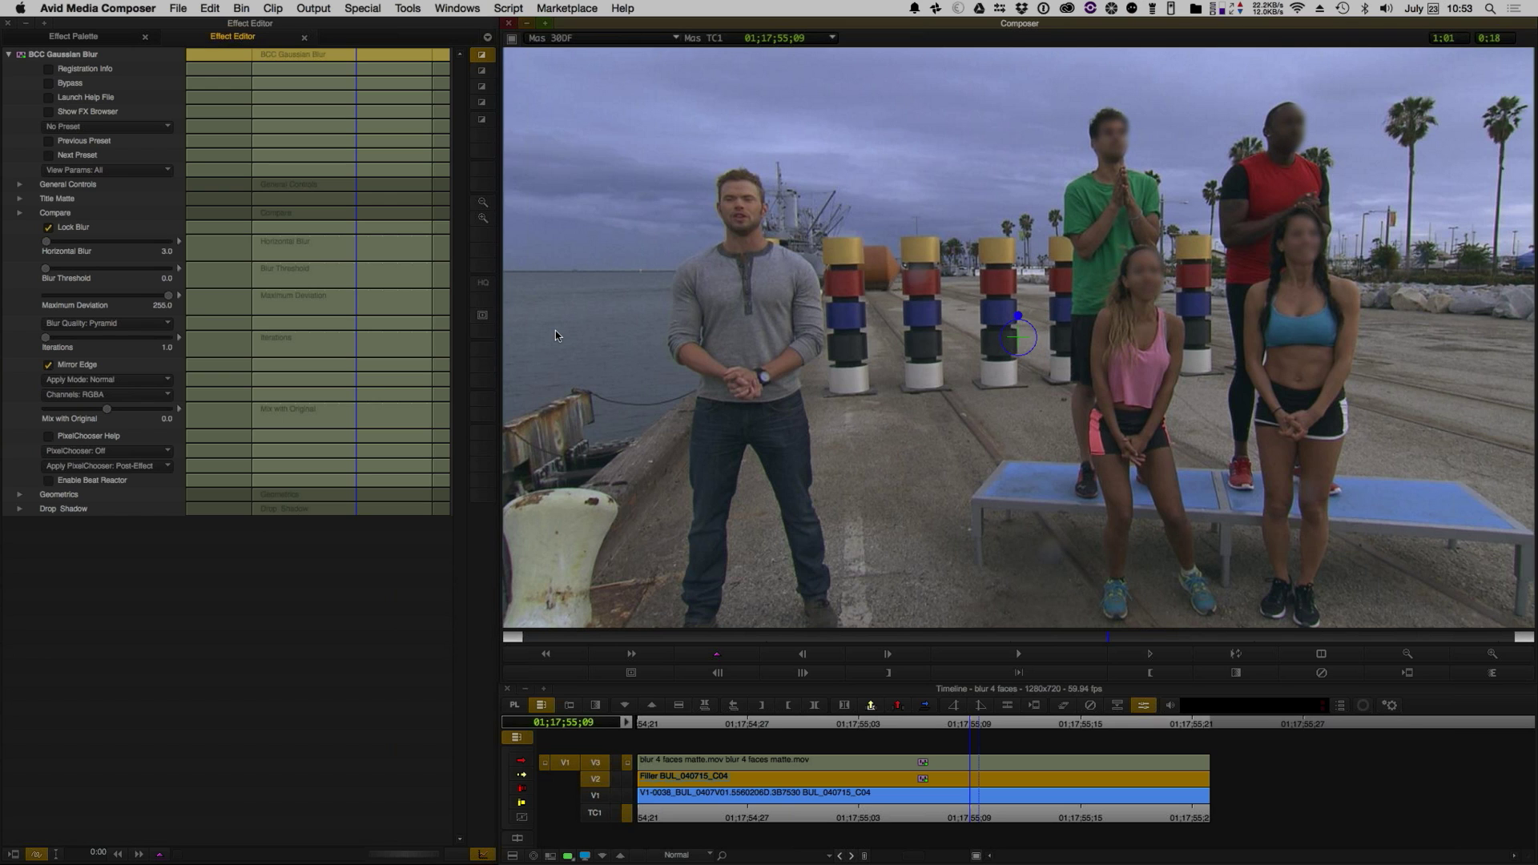
# - Keep Apply Mode Normal in the V3 BCC Composite and set its Brightness to -7.5
pyautogui.click(934, 762)
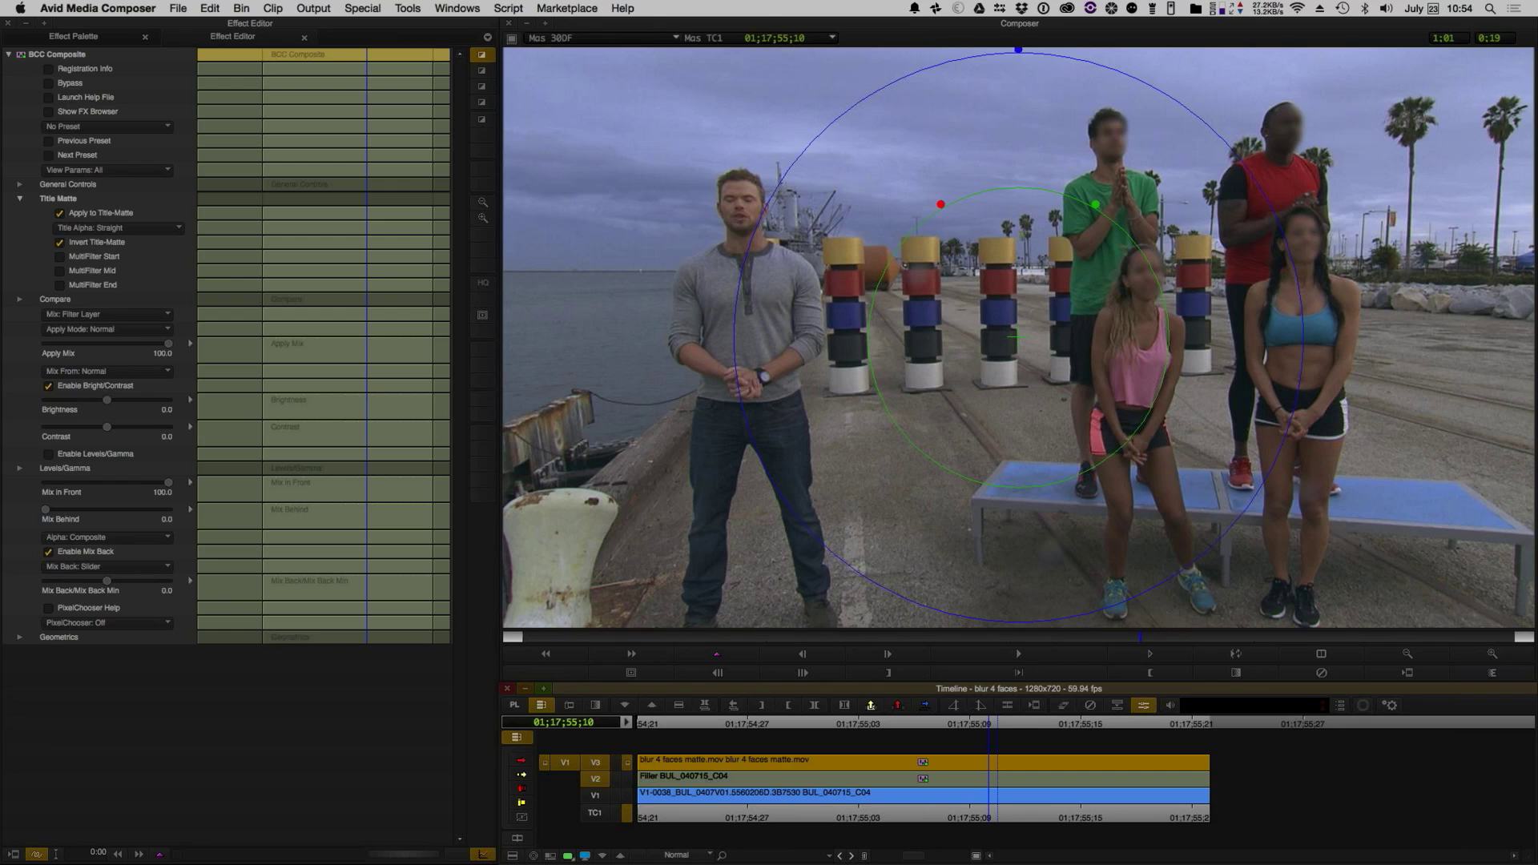
pyautogui.click(115, 330)
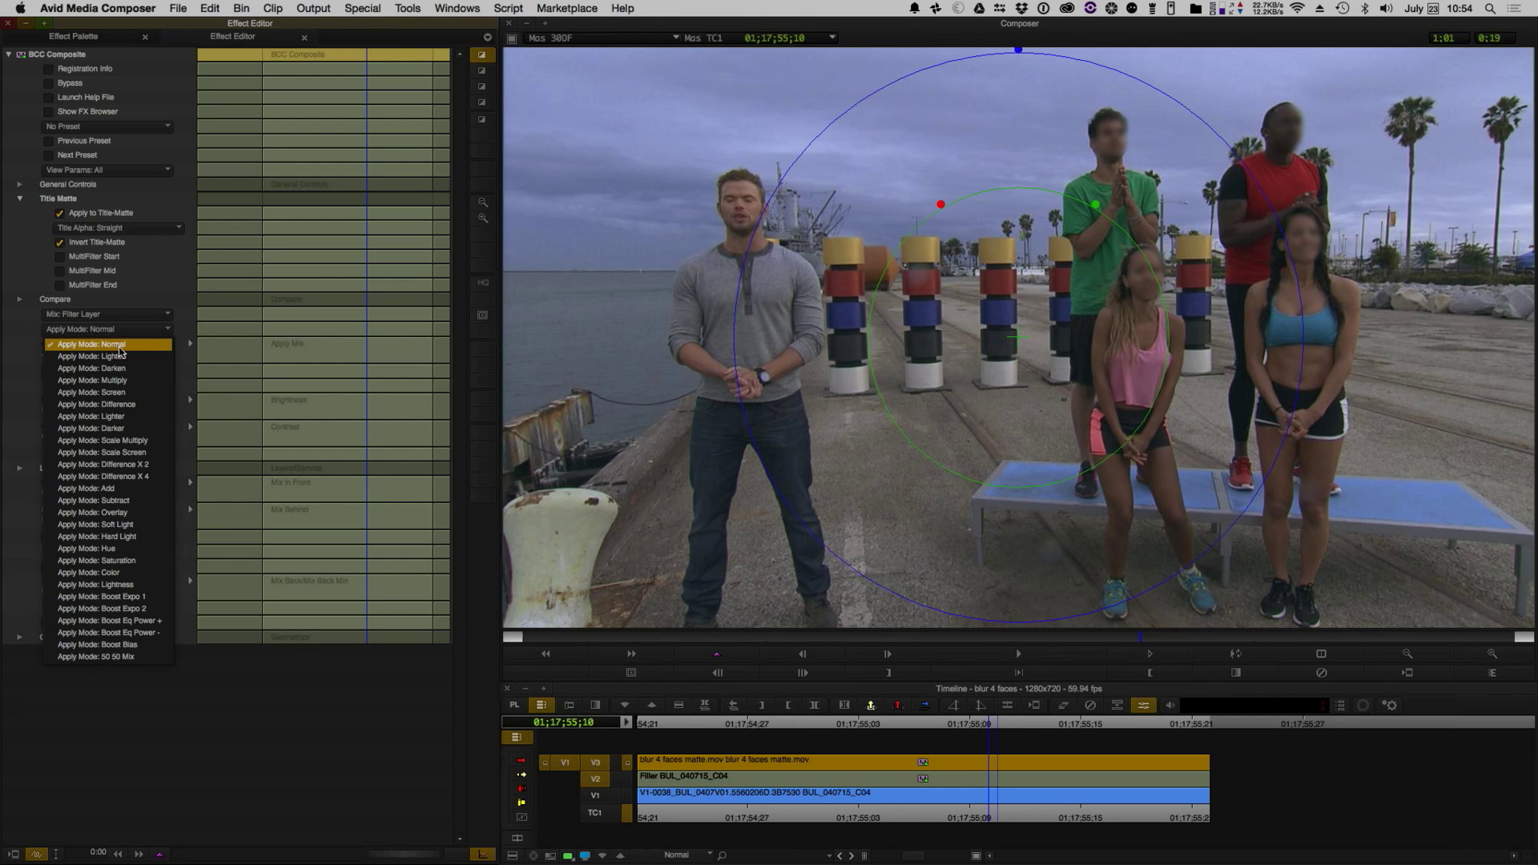
pyautogui.click(120, 348)
pyautogui.click(107, 400)
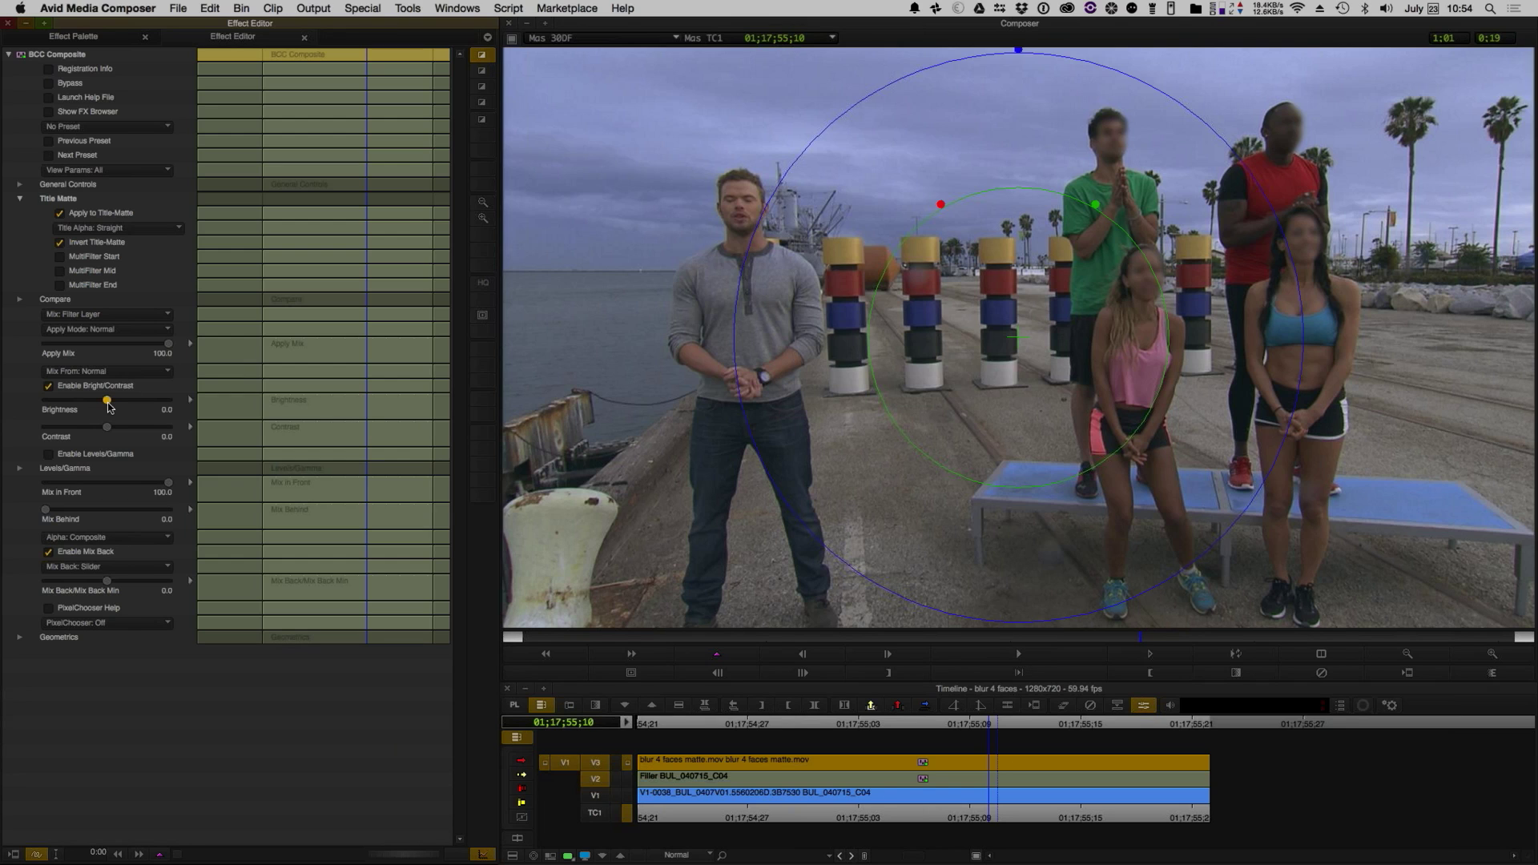
pyautogui.moveTo(108, 407); pyautogui.dragTo(104, 403)
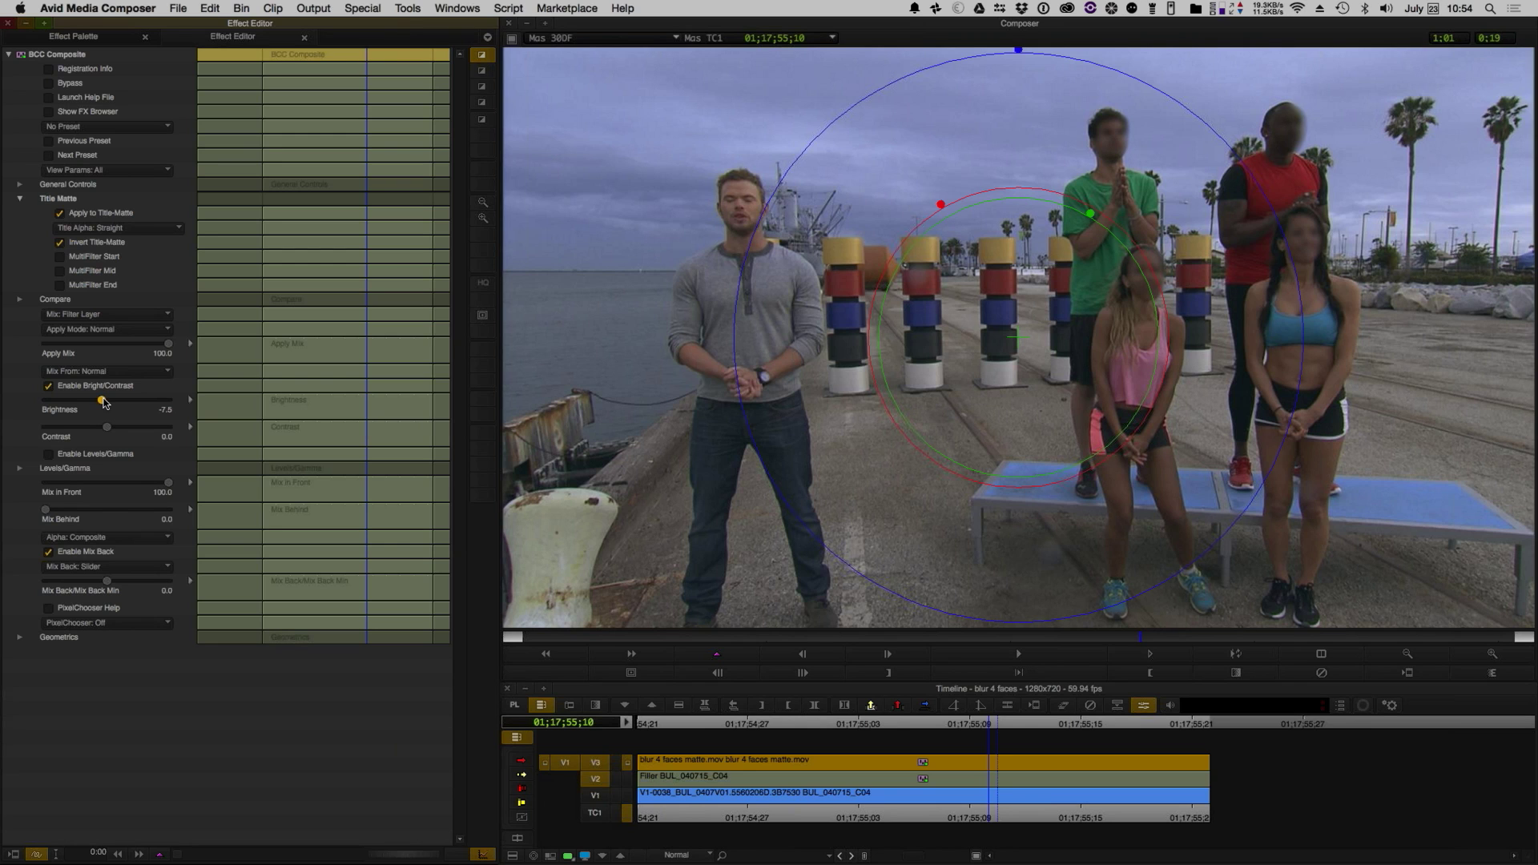
# - Play back the blur 4 faces sequence to review the four tracked face blurs
pyautogui.click(818, 804)
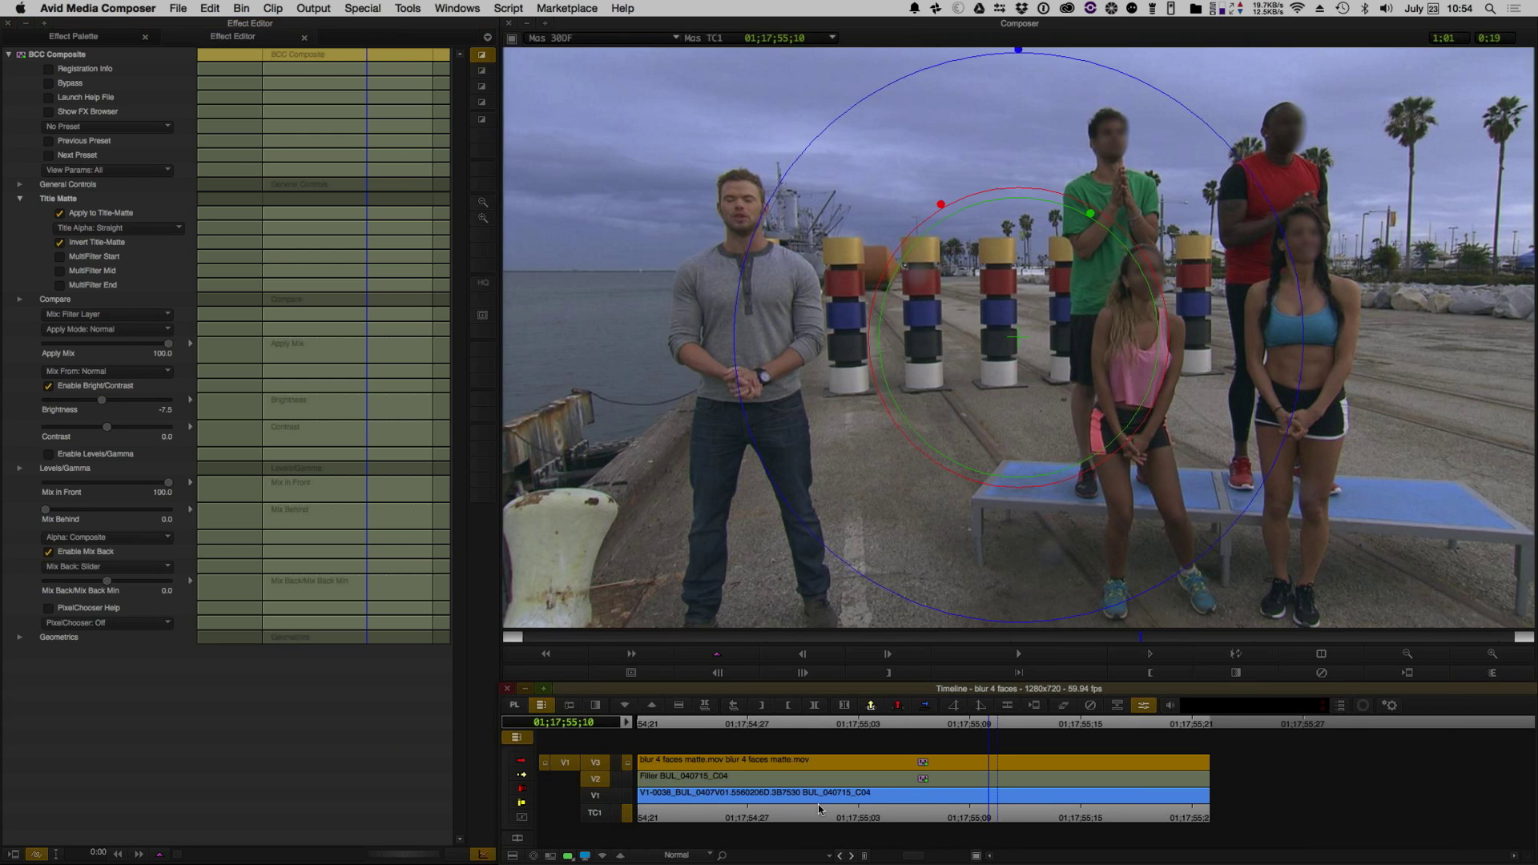
pyautogui.press('space')
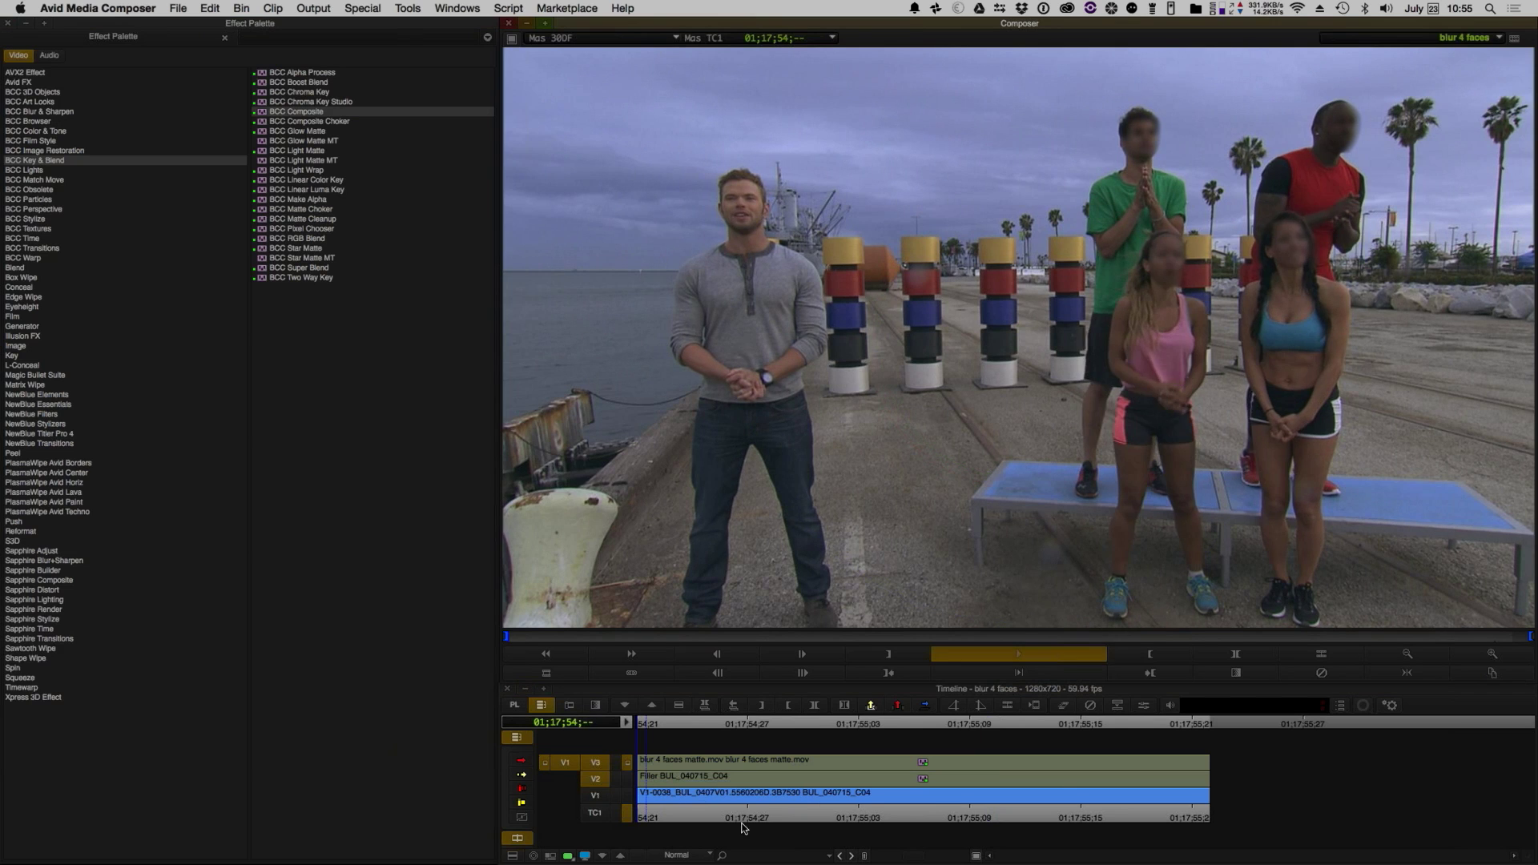
pyautogui.press('space')
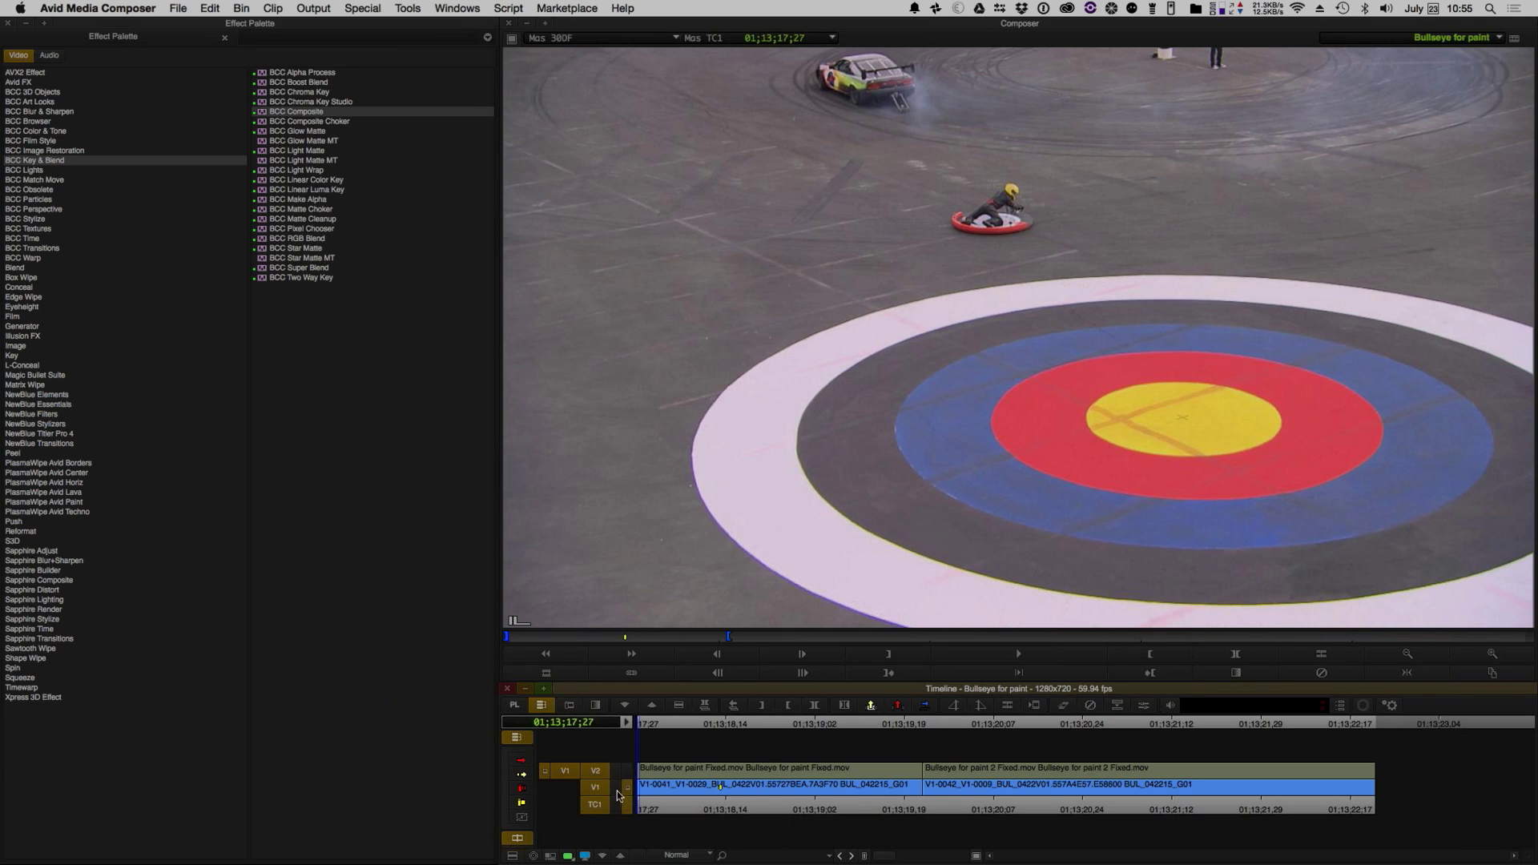
# - Mark the full range of both clips in the Bullseye for paint sequence and play the unfixed footage on track V1
pyautogui.press('t')
pyautogui.moveTo(964, 787); pyautogui.dragTo(1484, 787)
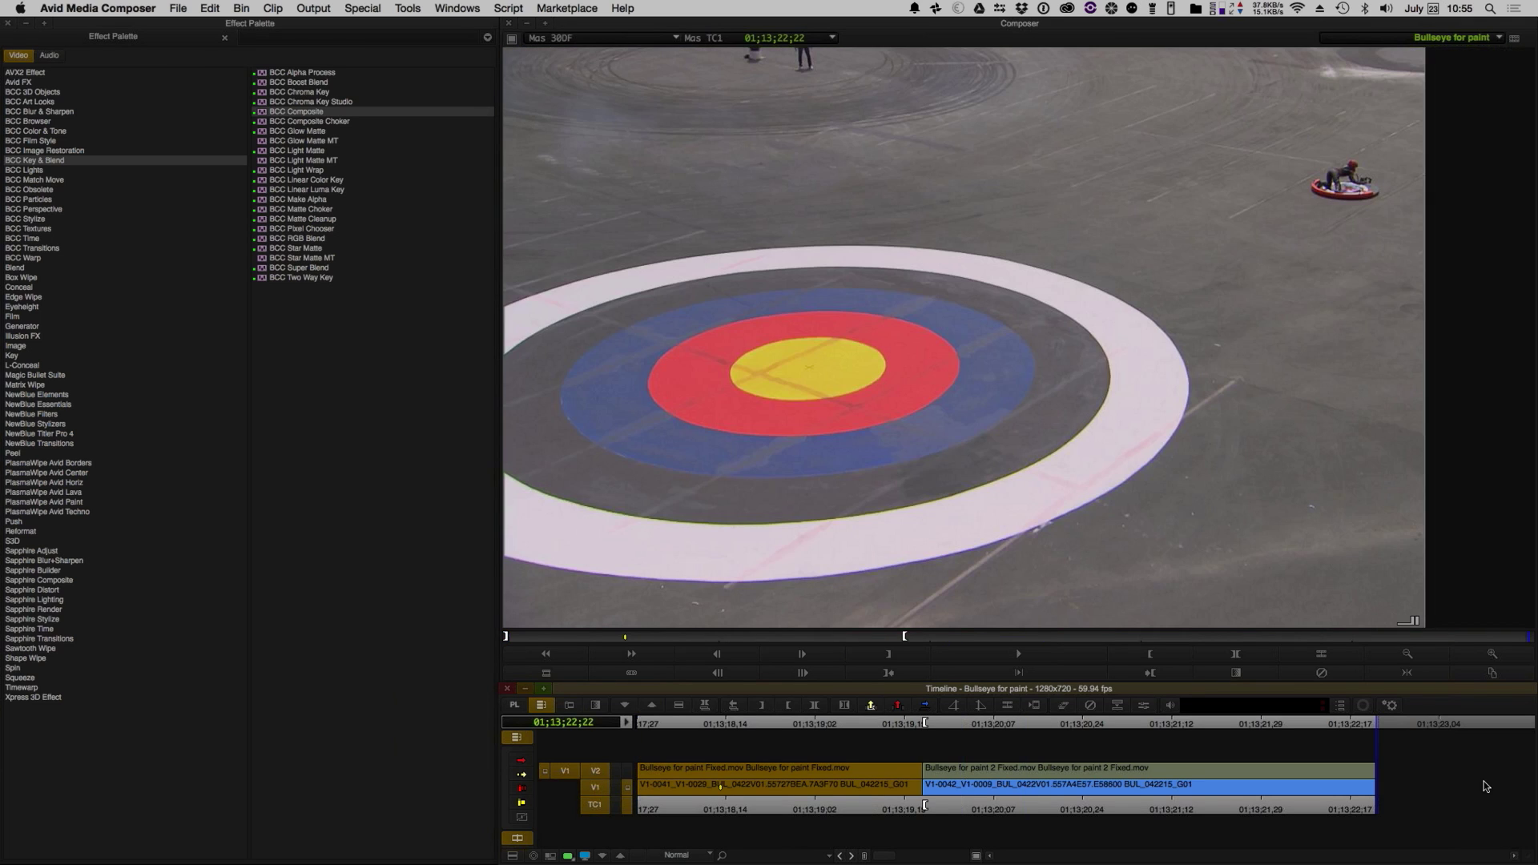
pyautogui.press('o')
pyautogui.press('Home')
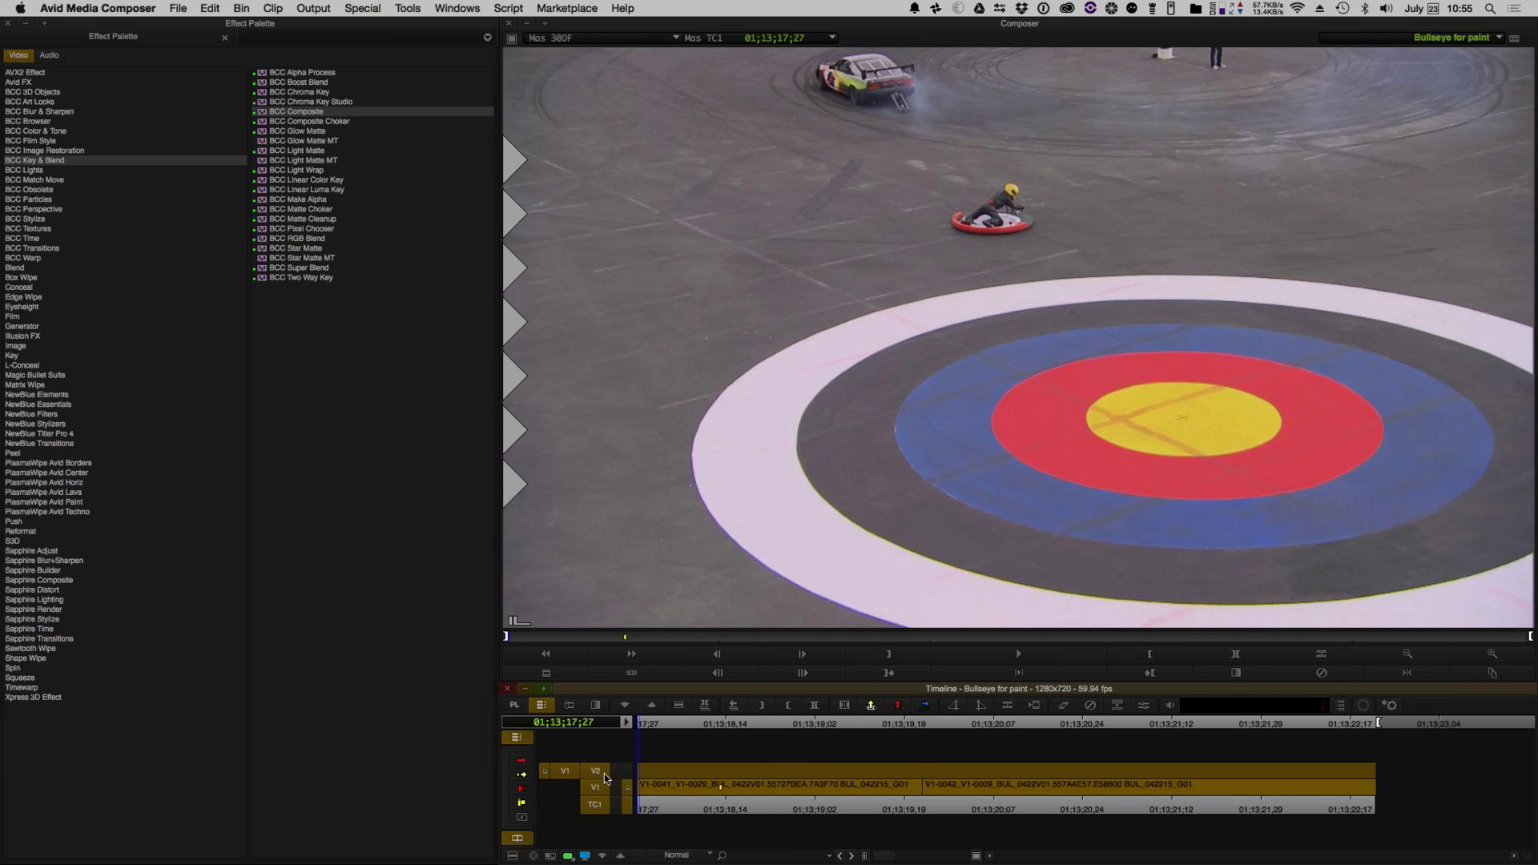
pyautogui.moveTo(605, 777); pyautogui.dragTo(597, 787)
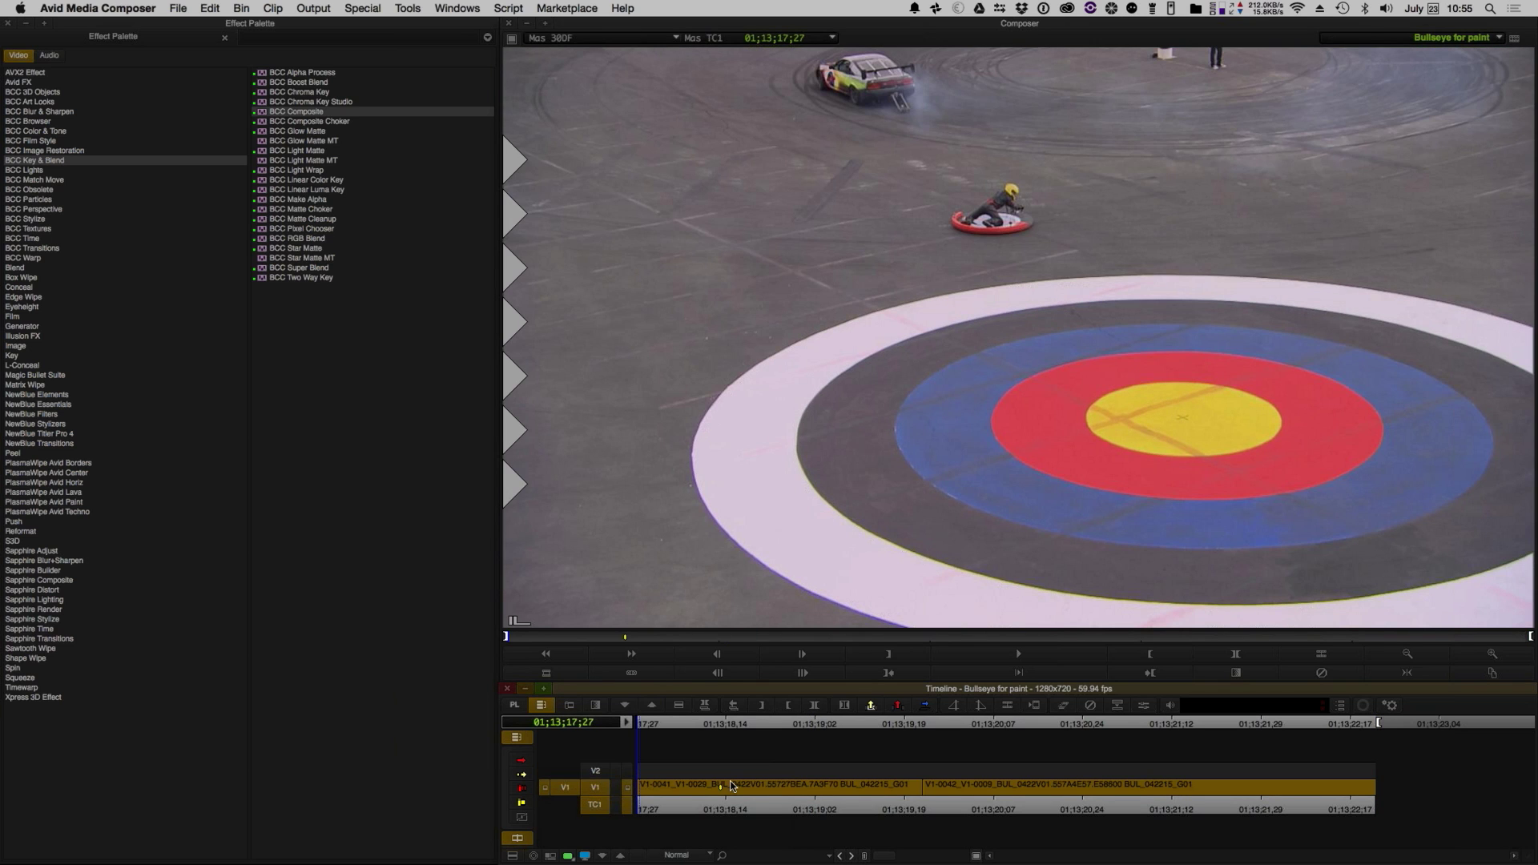
pyautogui.press('space')
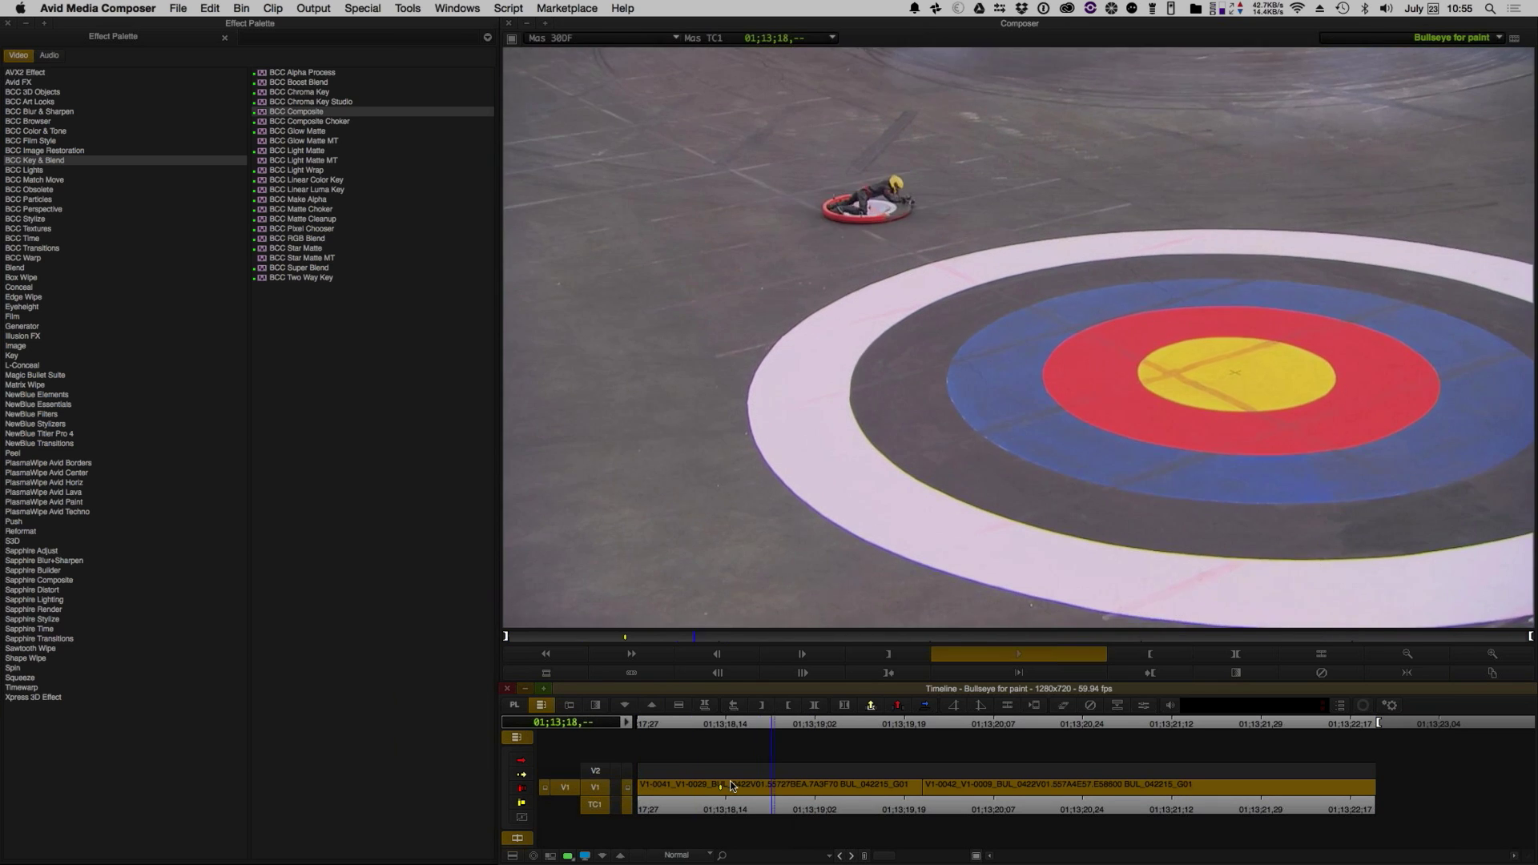
pyautogui.press('space')
# - Clear the marks, mark only the first V1 clip, and export it as Bullseye for paint.mov with the Mocha 720p setting
pyautogui.moveTo(772, 804); pyautogui.dragTo(639, 804)
pyautogui.press('g')
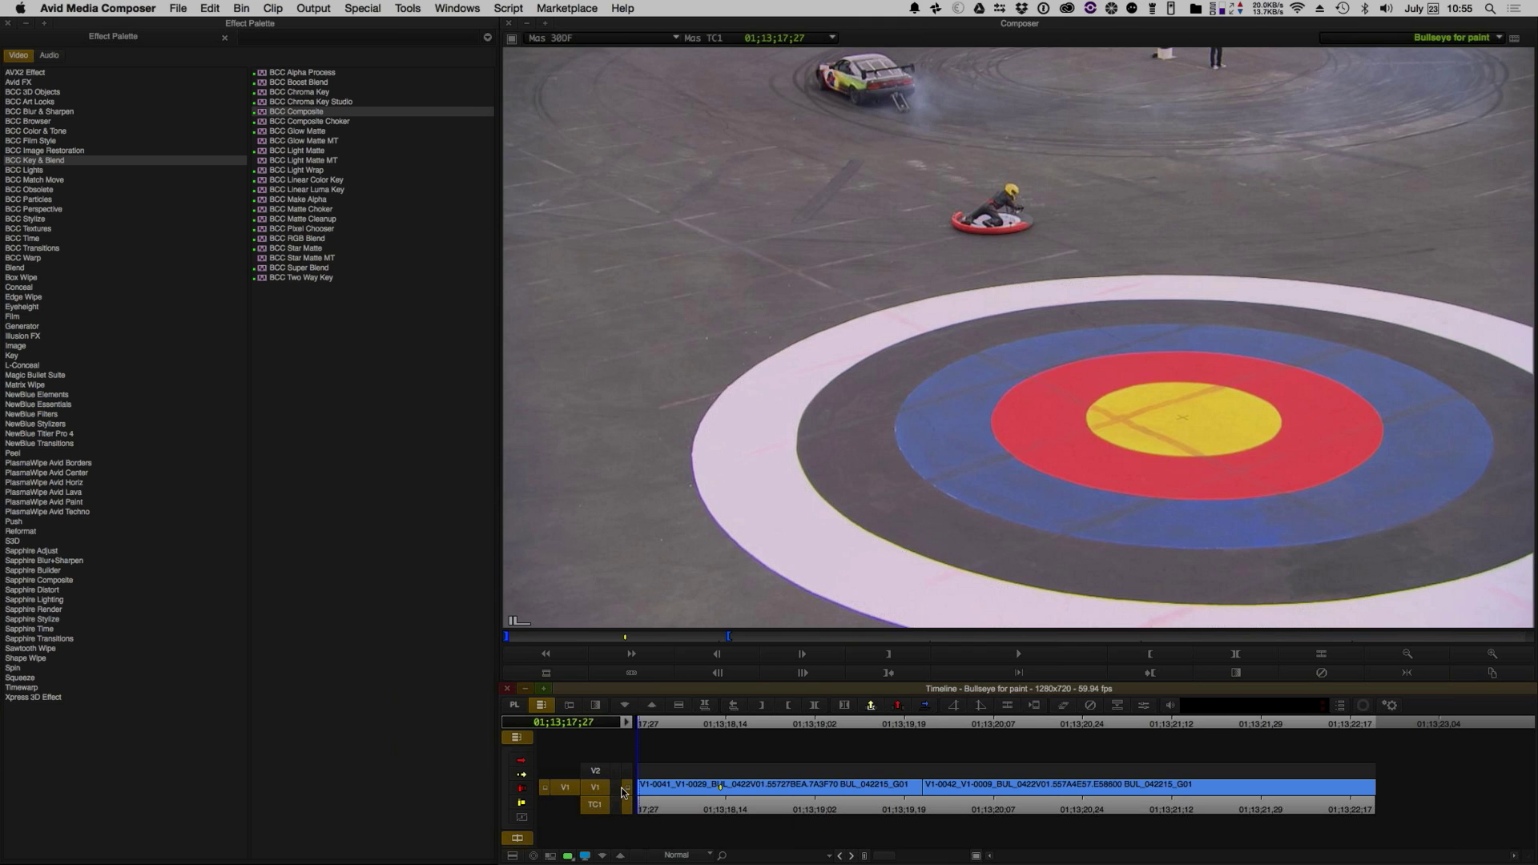
pyautogui.press('t')
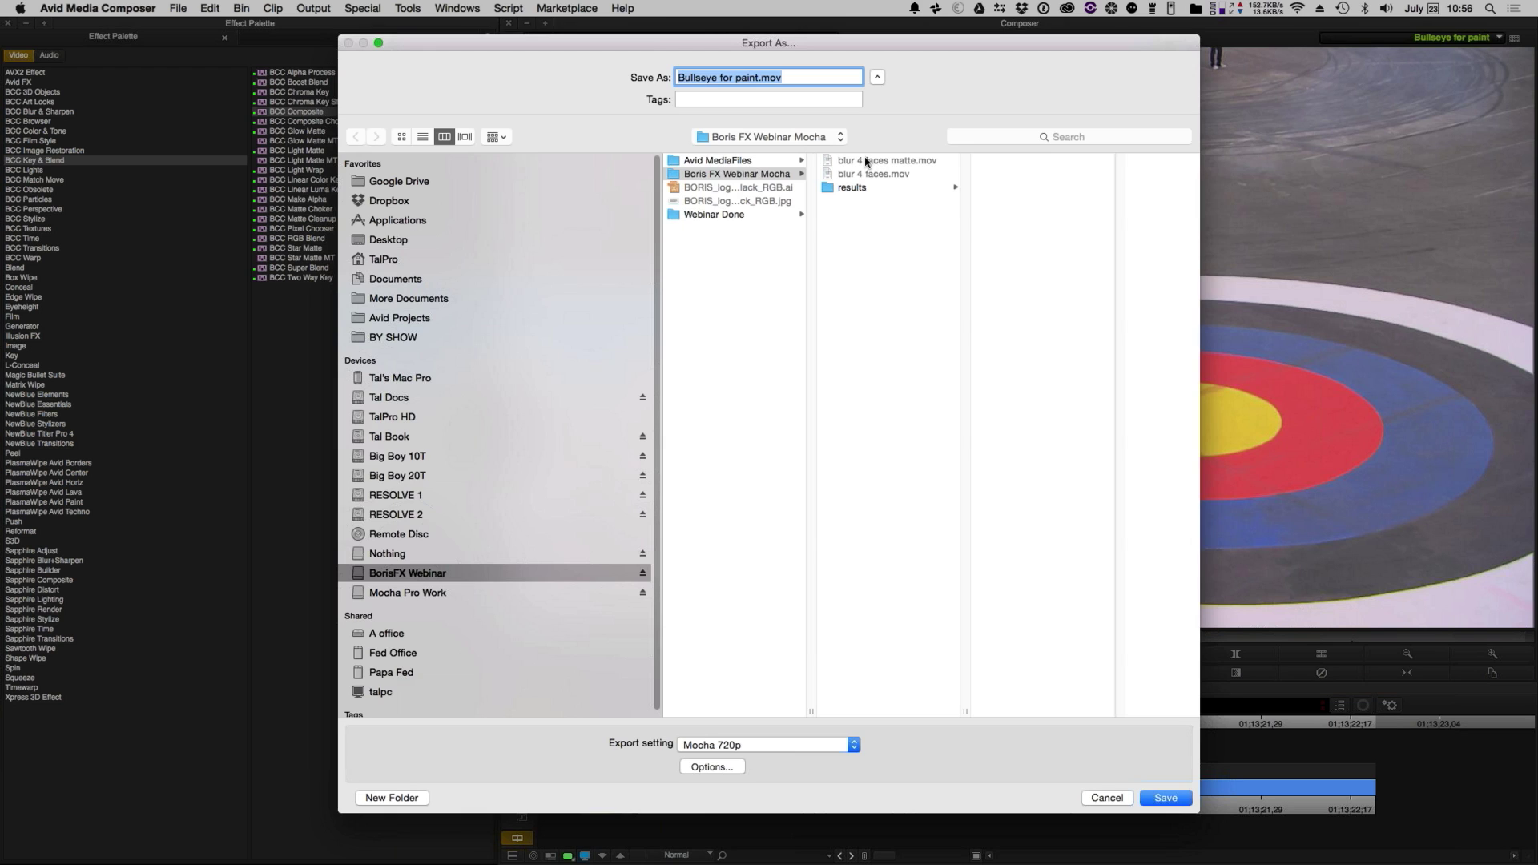
pyautogui.click(1171, 800)
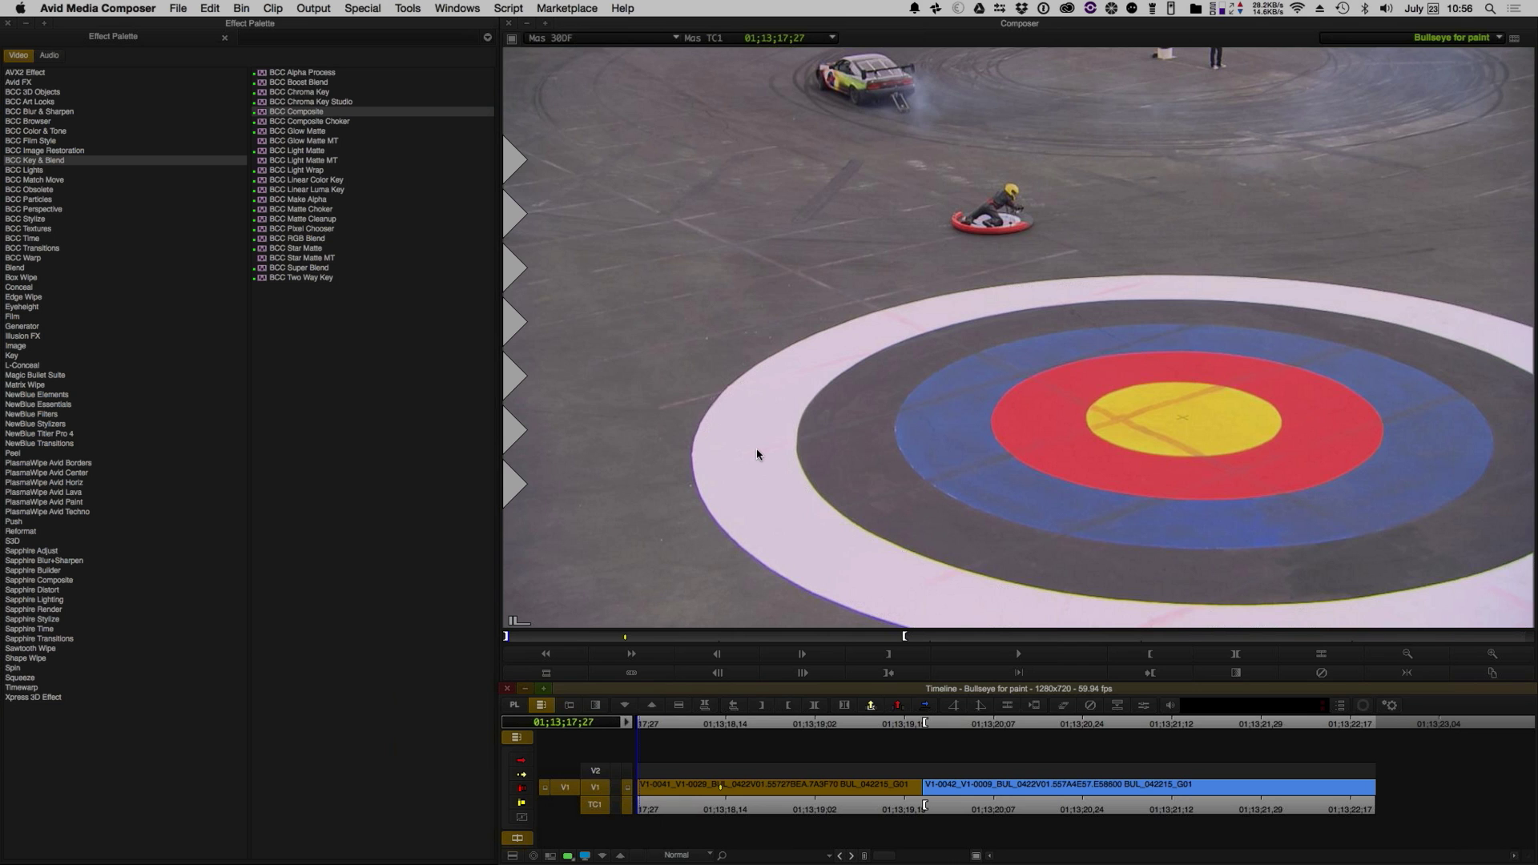
# - Switch to mocha Pro and create a new project named Bullseye for paint from Bullseye for paint.mov, frames 0 to 111
pyautogui.press('super+h')
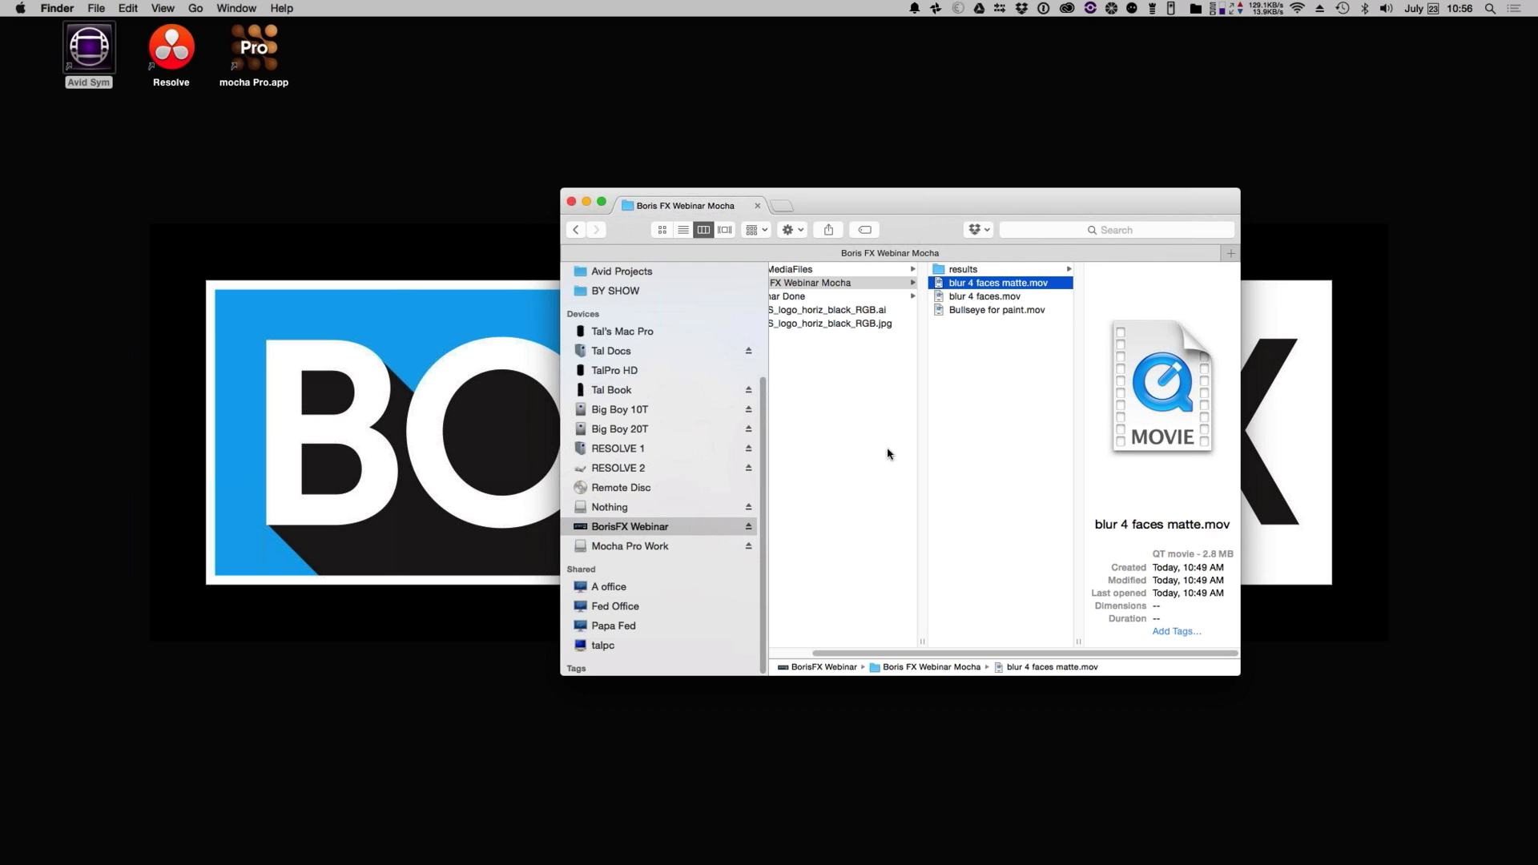
pyautogui.doubleClick(265, 51)
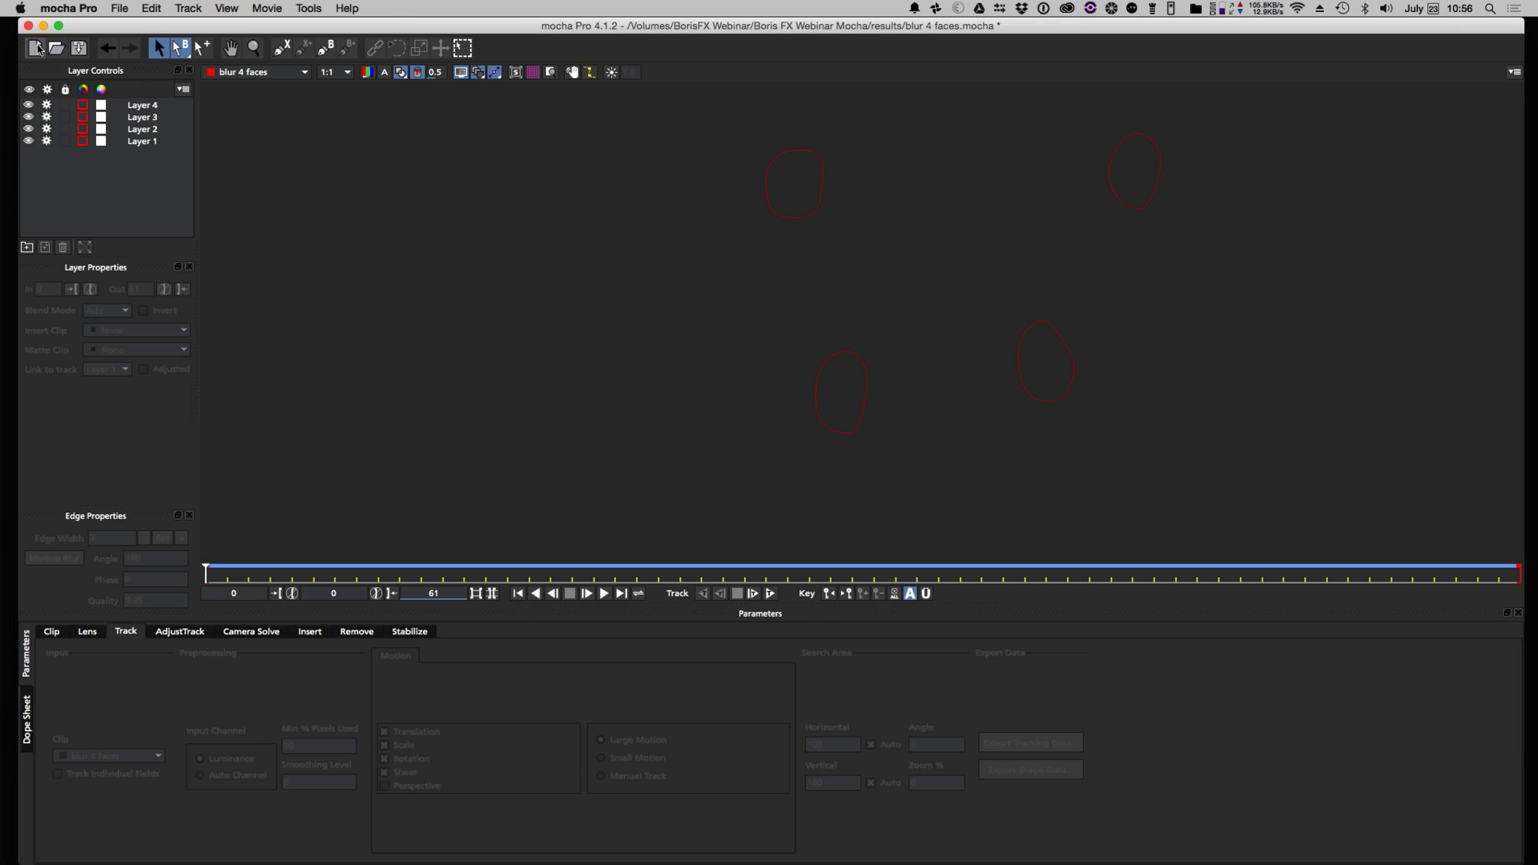
pyautogui.click(34, 48)
pyautogui.click(1019, 109)
pyautogui.click(914, 333)
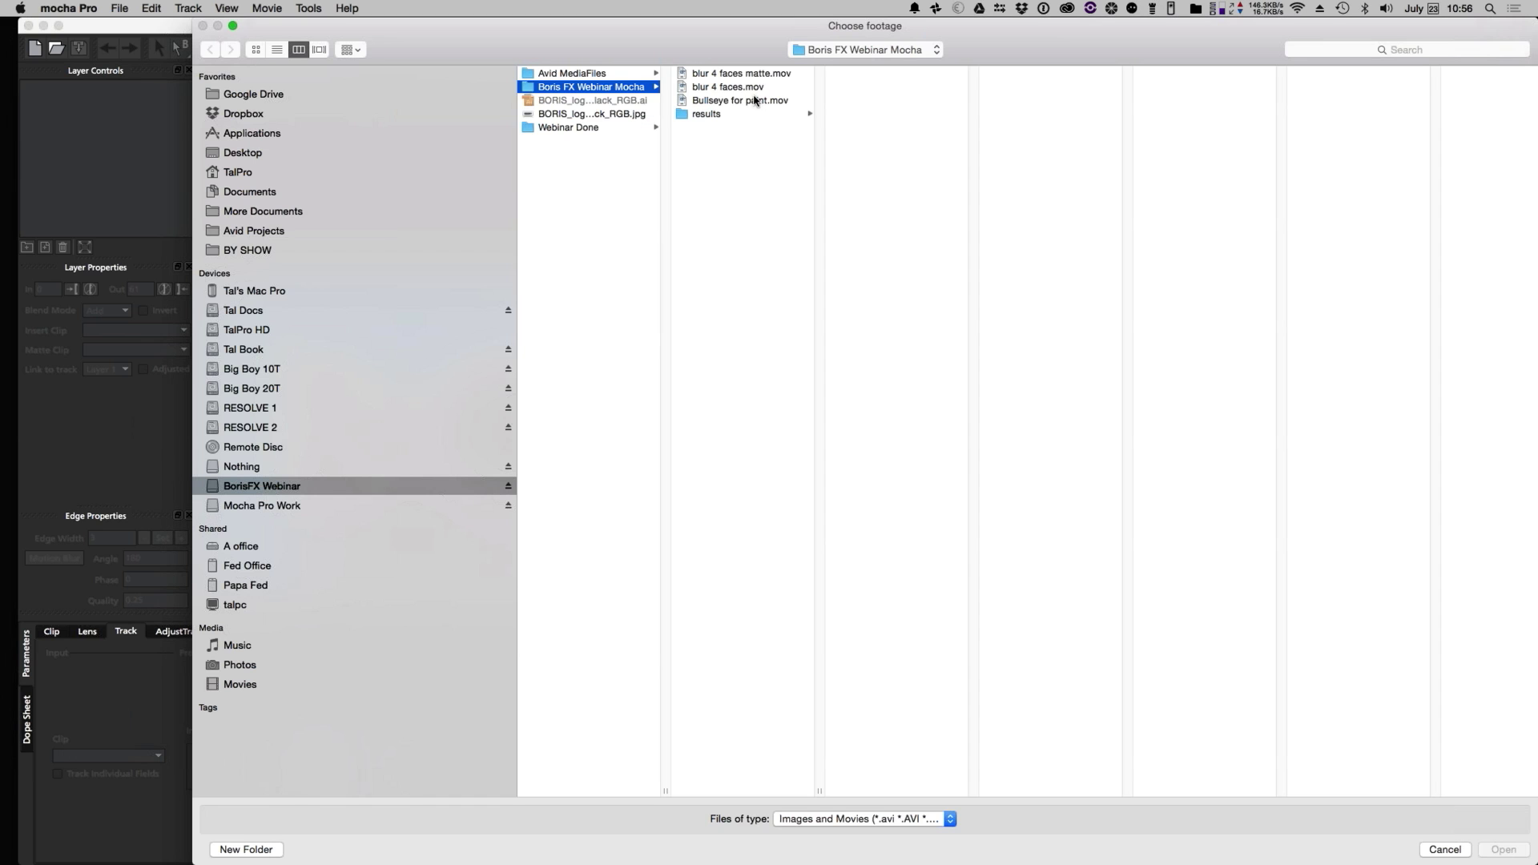
pyautogui.click(756, 100)
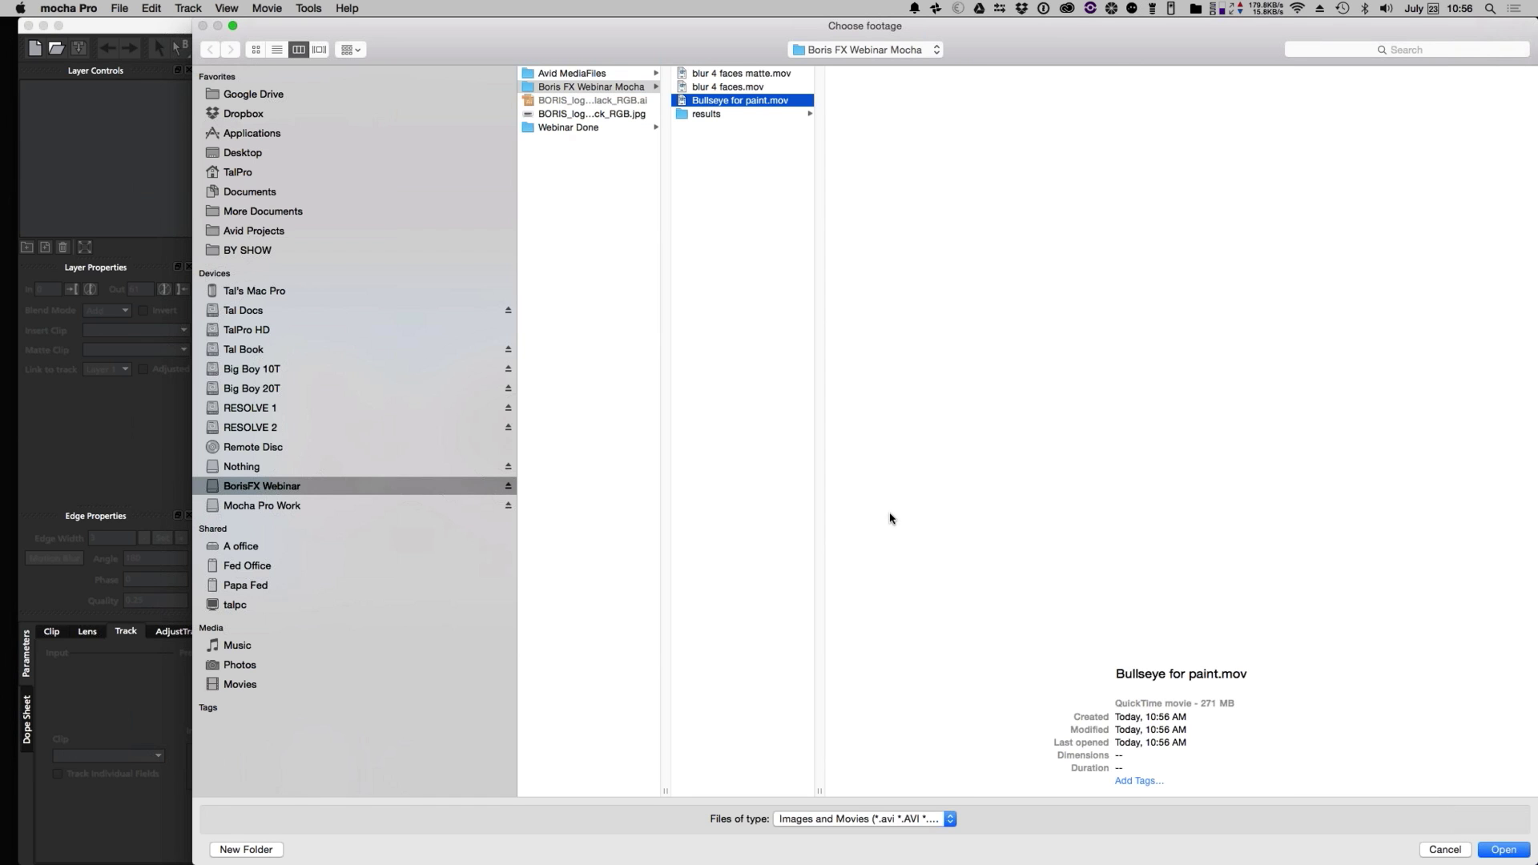
pyautogui.click(1501, 850)
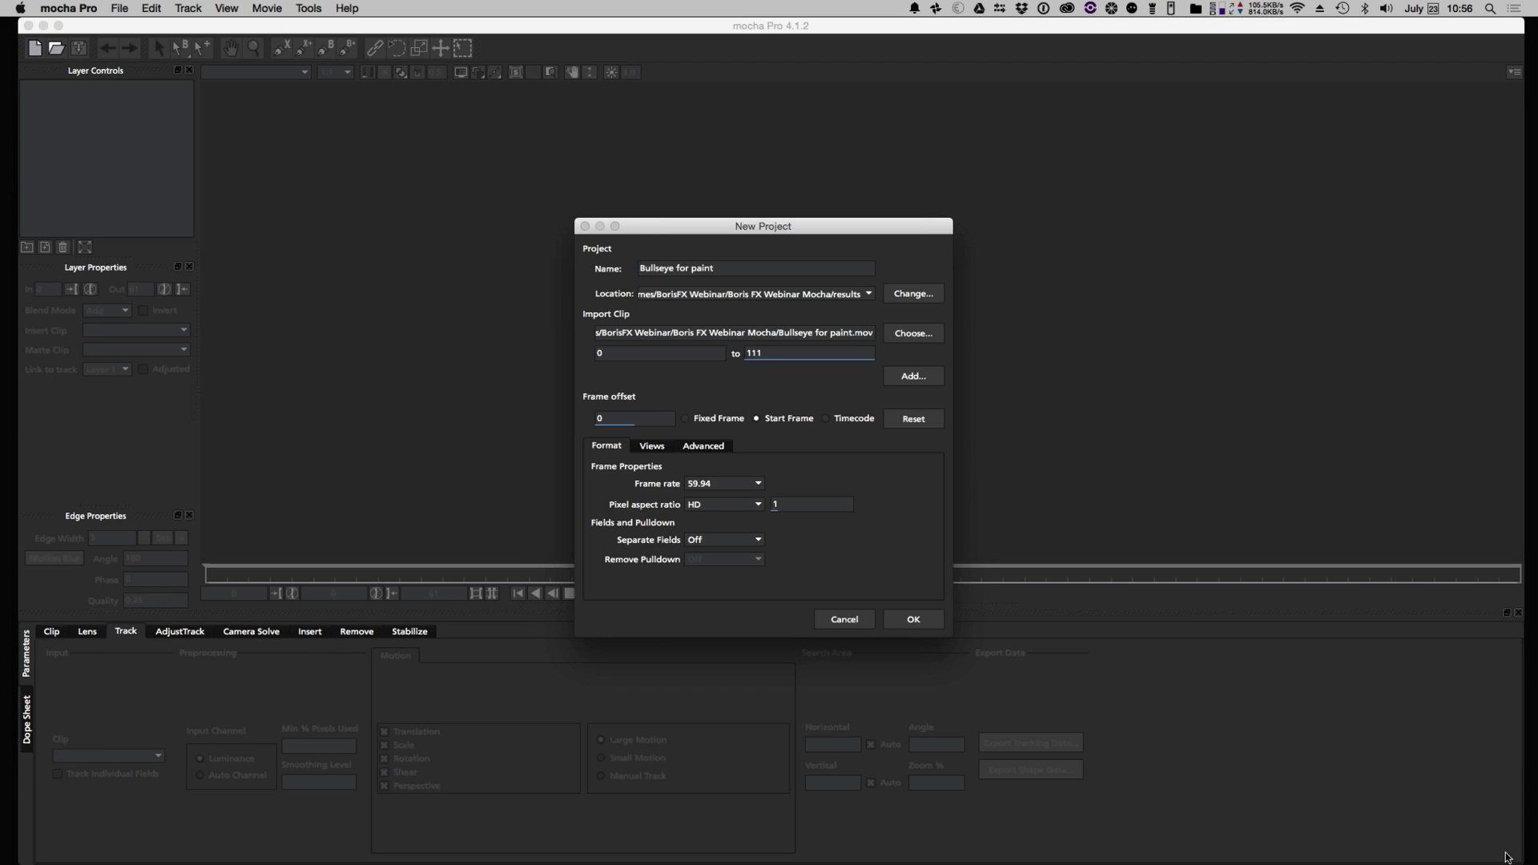
pyautogui.click(914, 620)
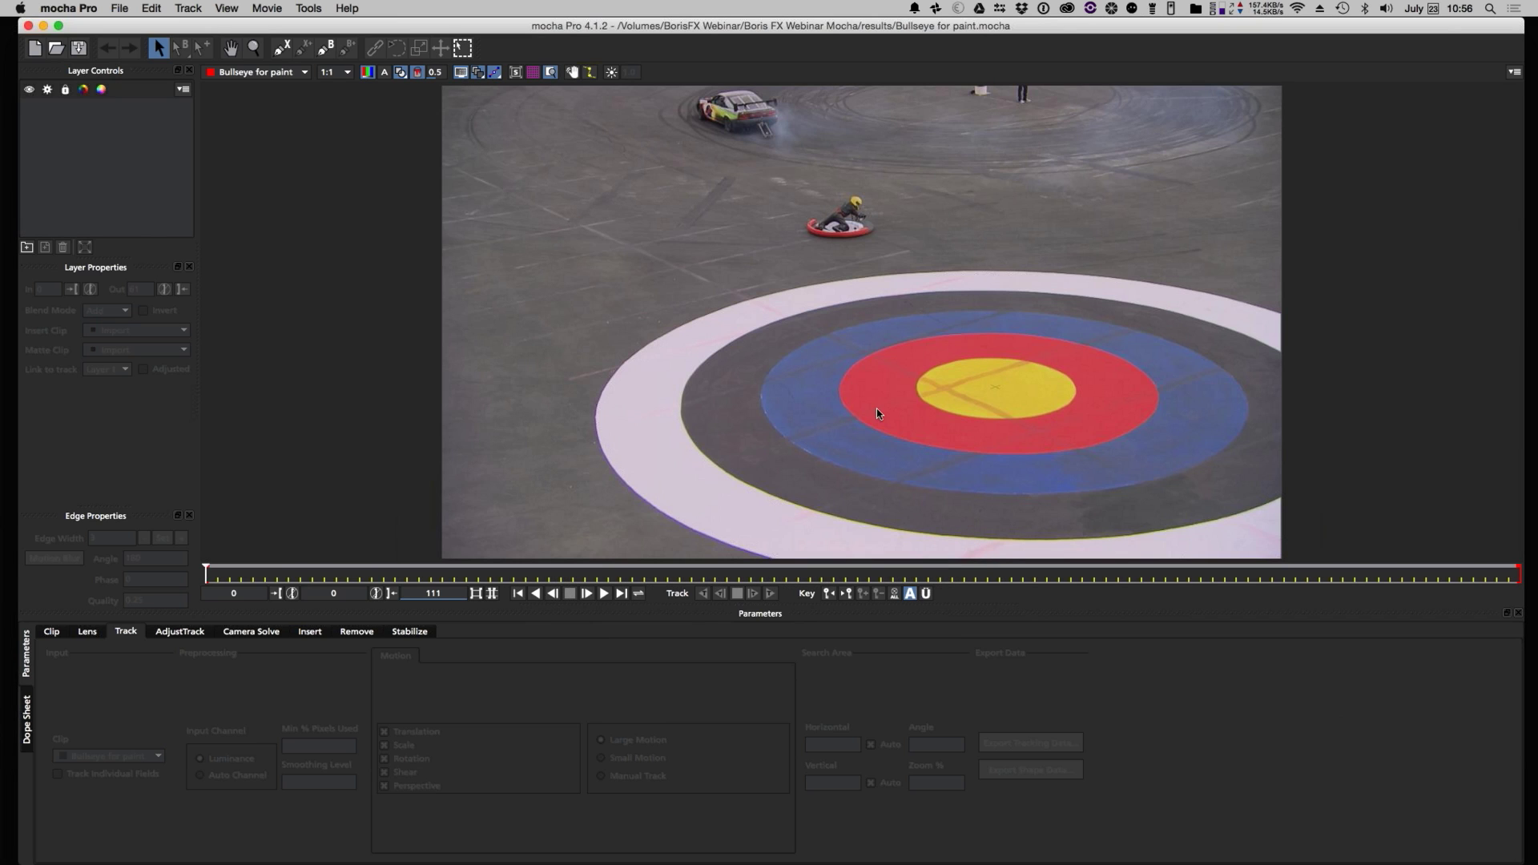
# - Draw a closed X-spline within the blue ring of the bullseye, surrounding the red and yellow circles
pyautogui.click(282, 48)
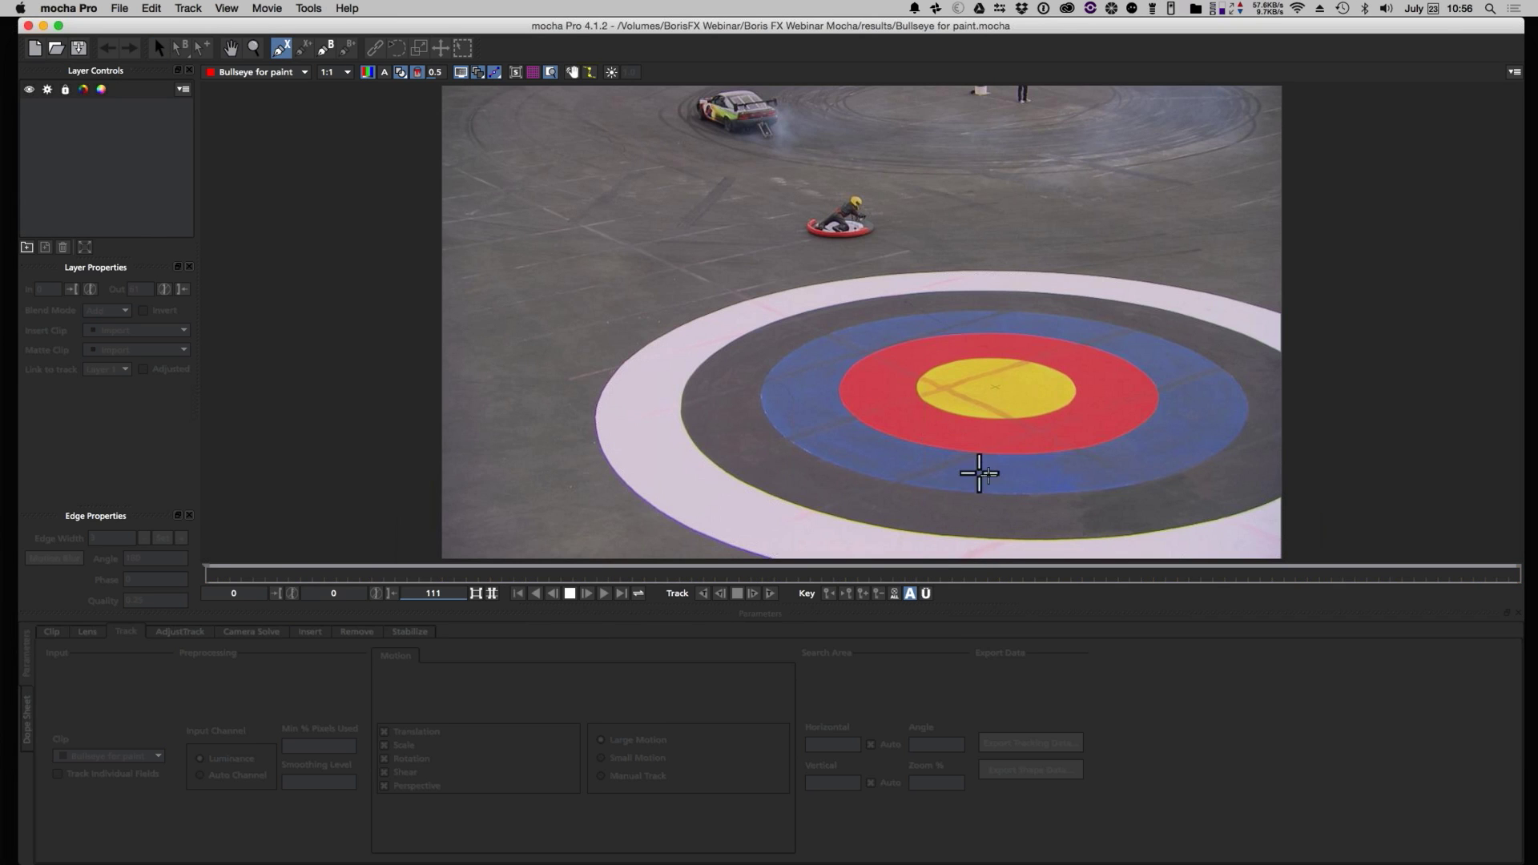
pyautogui.click(986, 463)
pyautogui.click(892, 446)
pyautogui.click(833, 417)
pyautogui.click(819, 383)
pyautogui.click(841, 355)
pyautogui.click(884, 330)
pyautogui.click(968, 318)
pyautogui.click(1044, 328)
pyautogui.click(1130, 345)
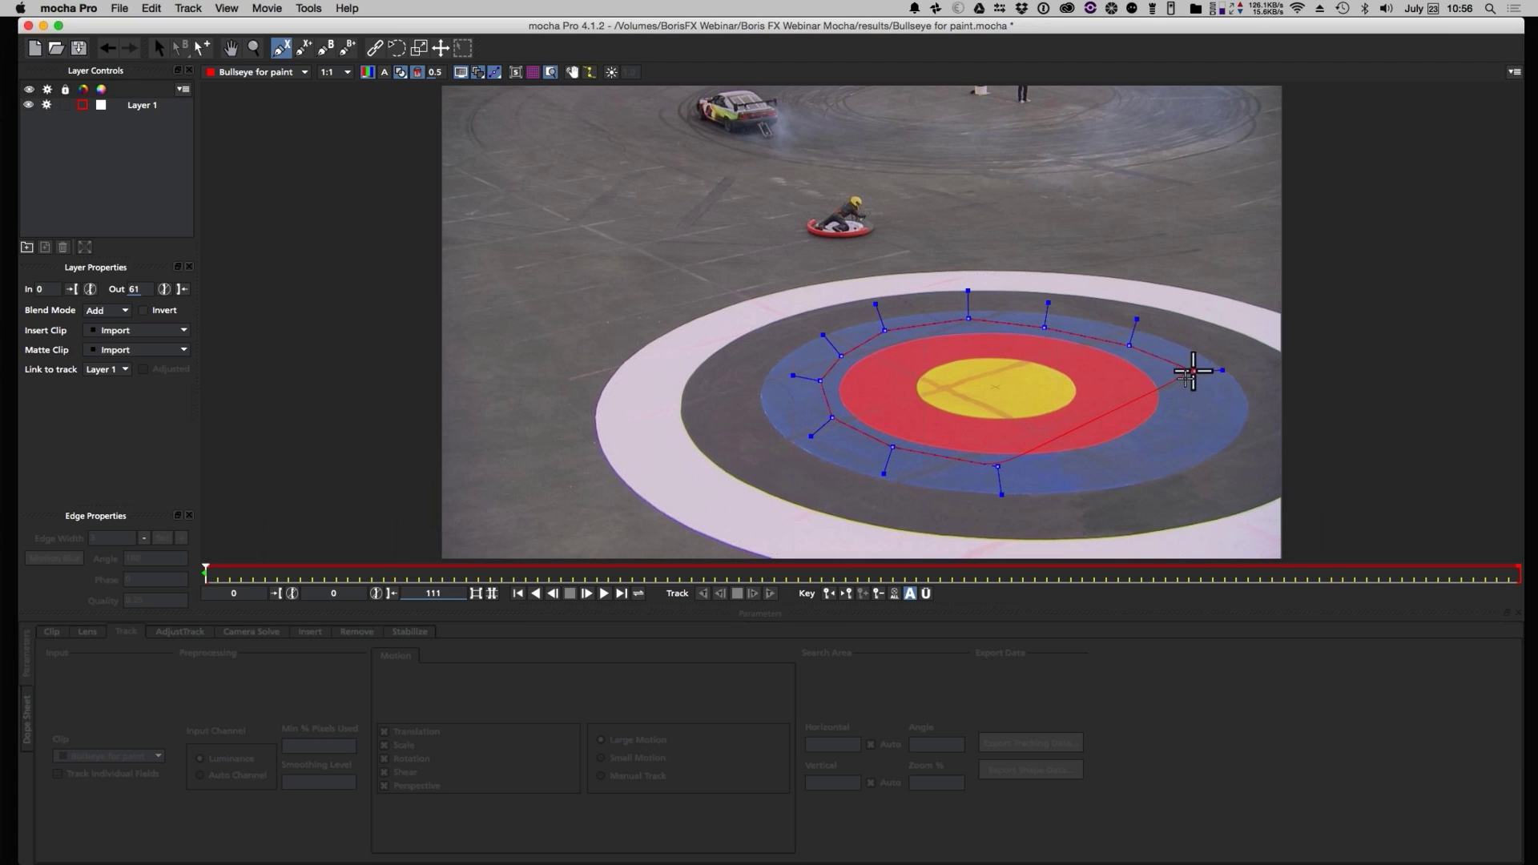
pyautogui.click(1187, 418)
pyautogui.click(1158, 446)
pyautogui.click(1105, 473)
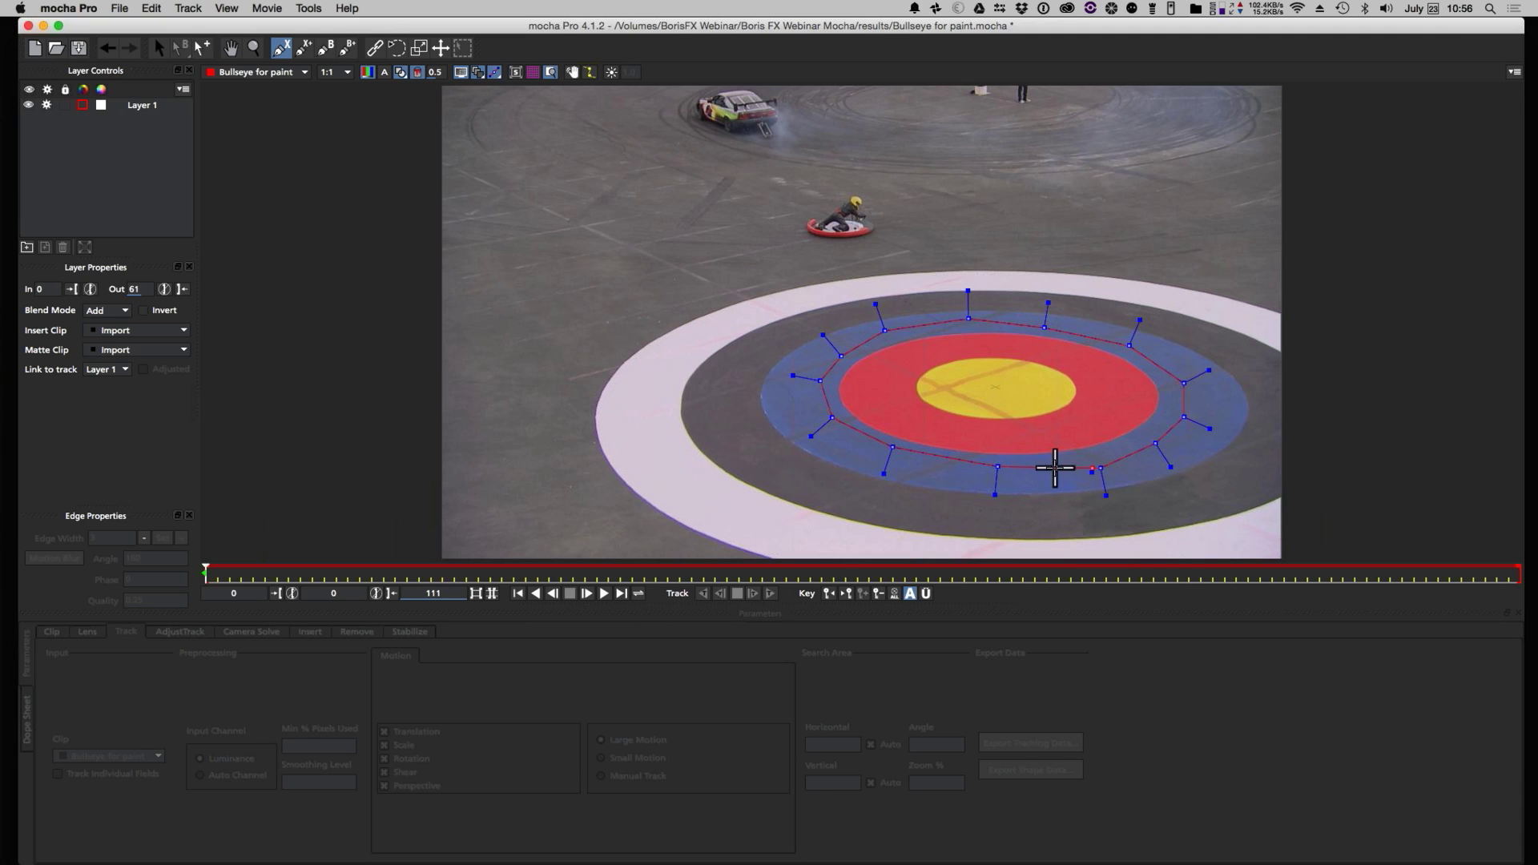
pyautogui.click(1055, 473)
pyautogui.rightClick(1054, 473)
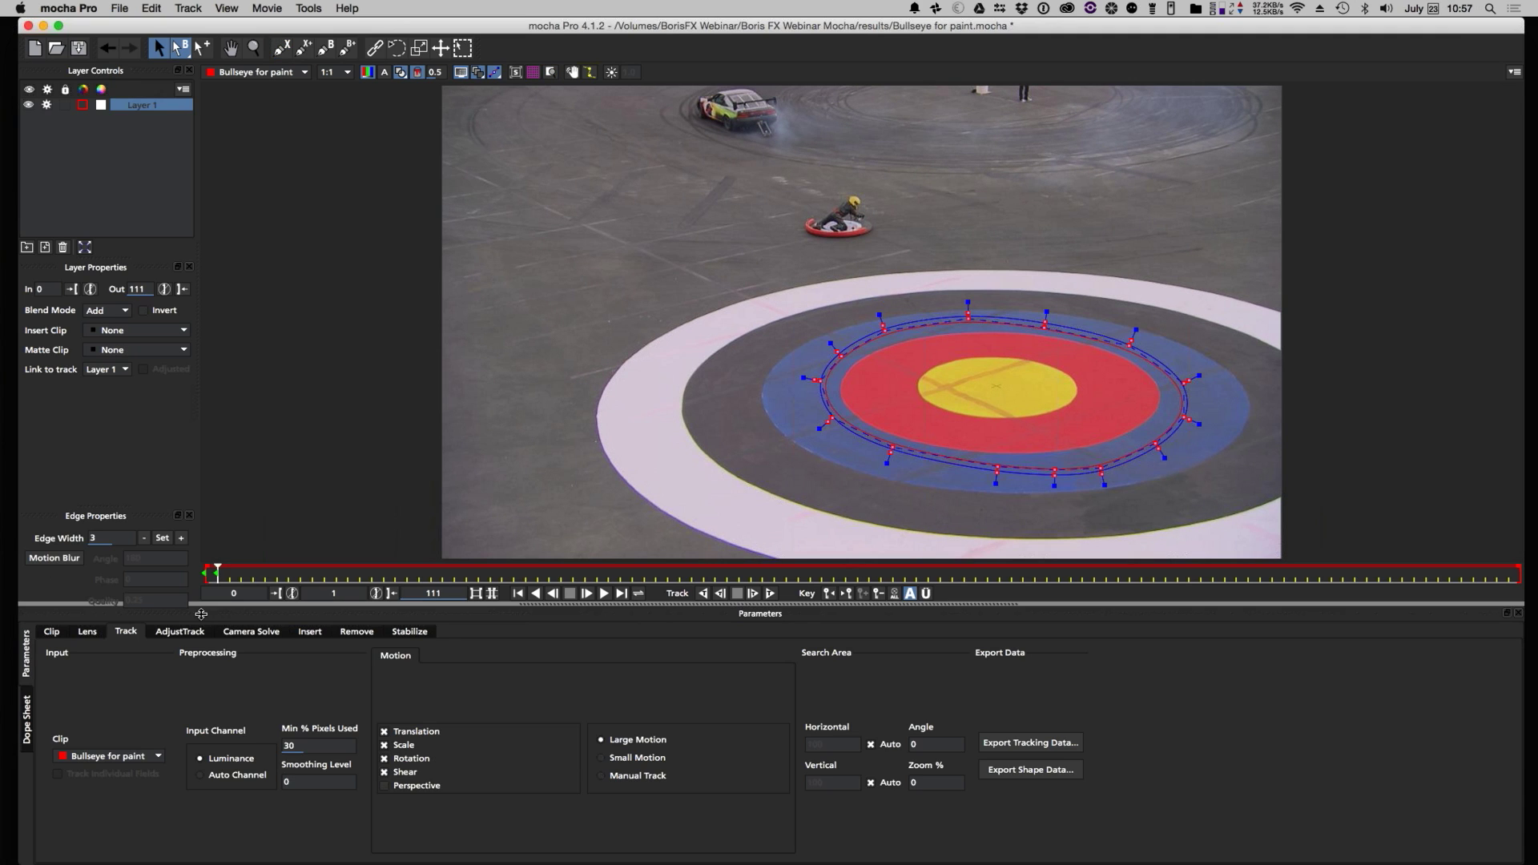
# - Delete the spline's keyframe at frame 0 and track the layer forward from there to frame 111
pyautogui.click(830, 595)
pyautogui.click(879, 595)
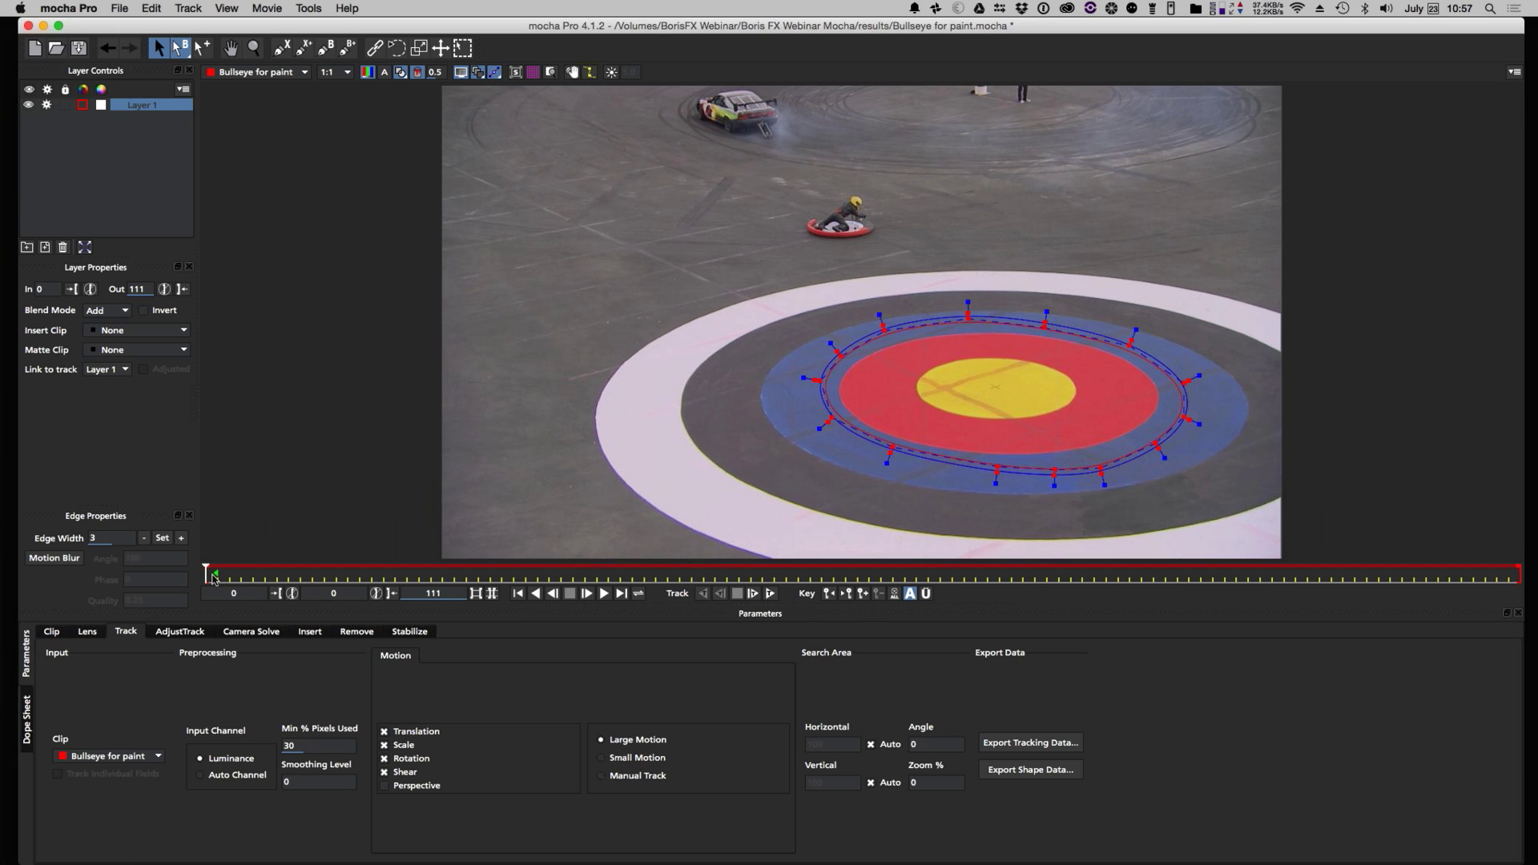
pyautogui.click(770, 594)
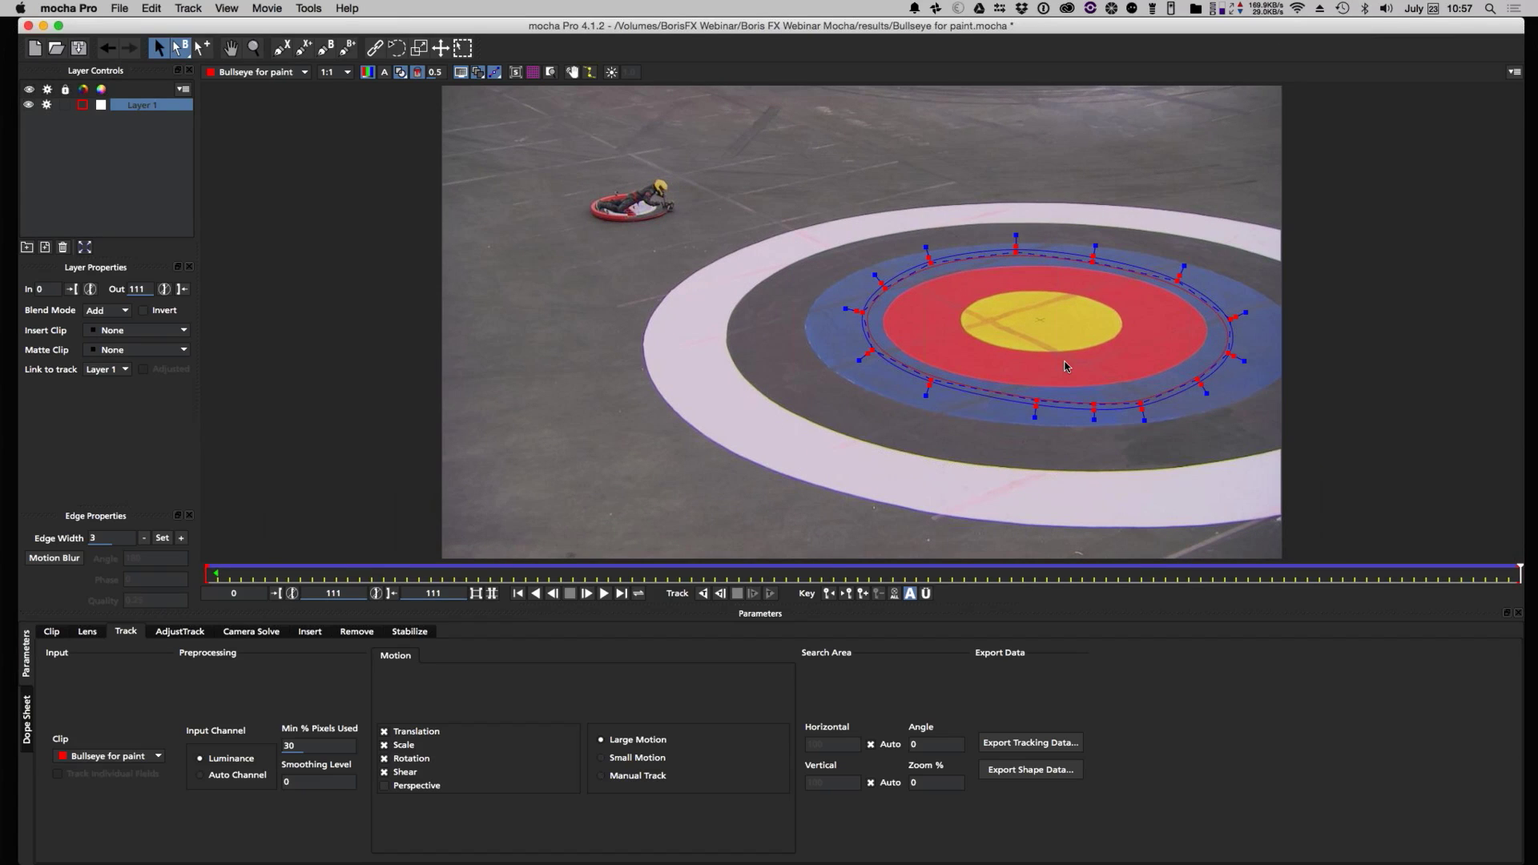
# - Play back the clip to review the tracked spline, stop, and return to the first frame
pyautogui.click(605, 594)
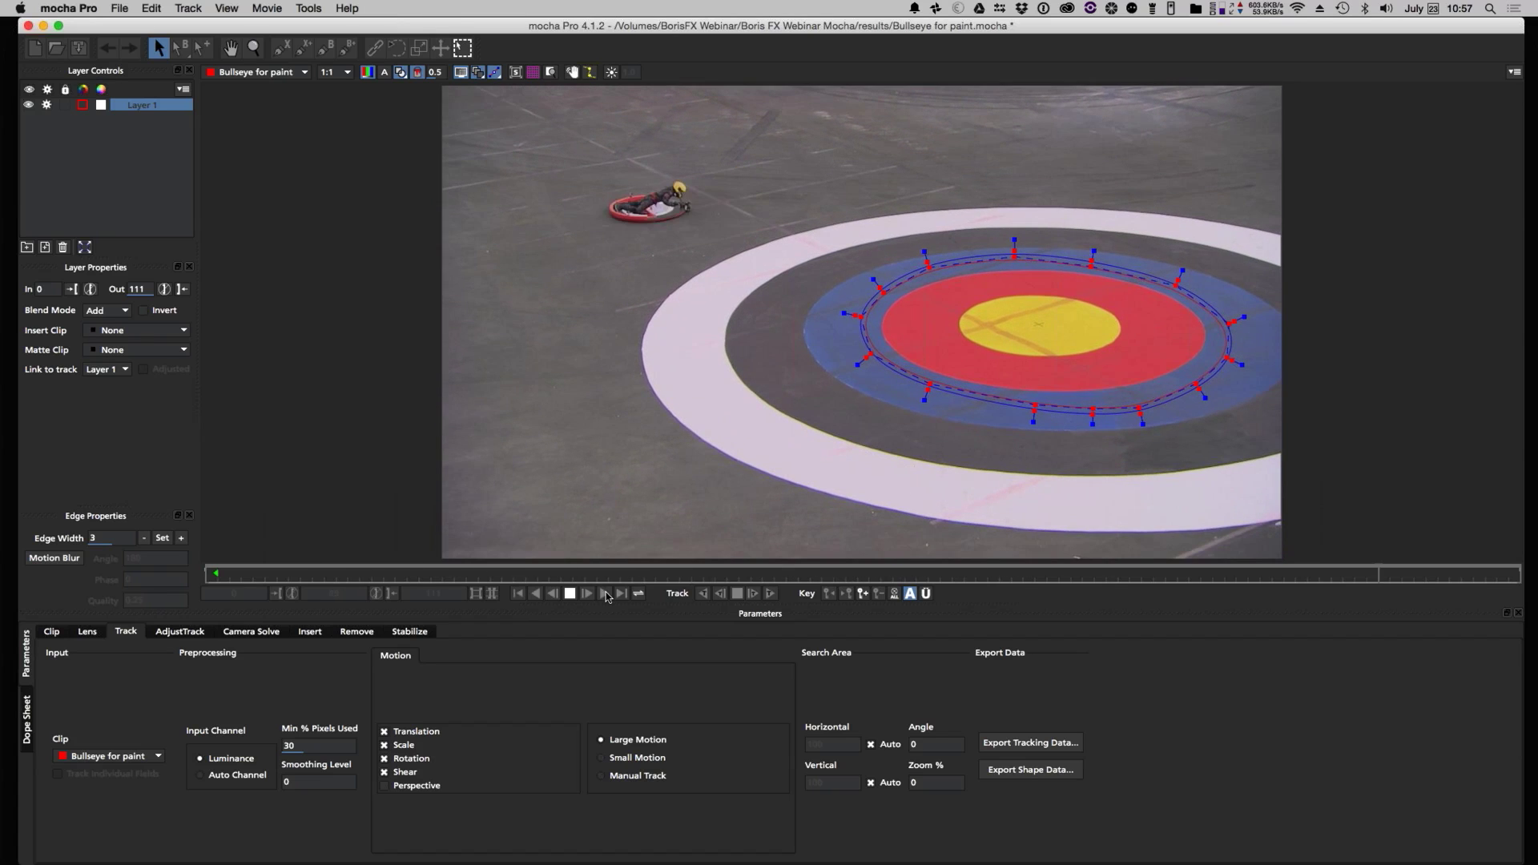
pyautogui.click(606, 597)
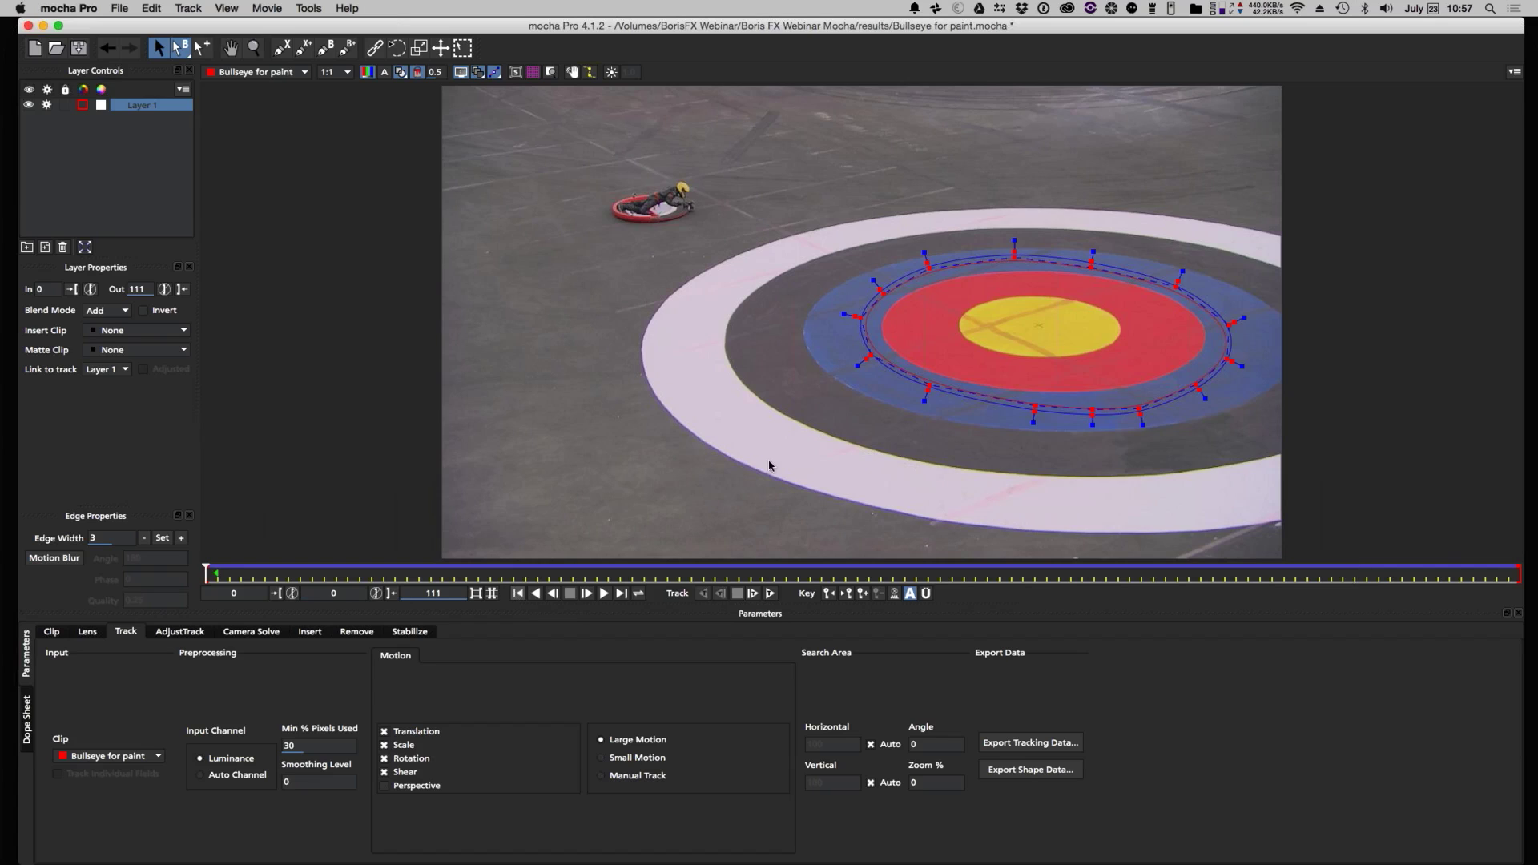
pyautogui.click(517, 594)
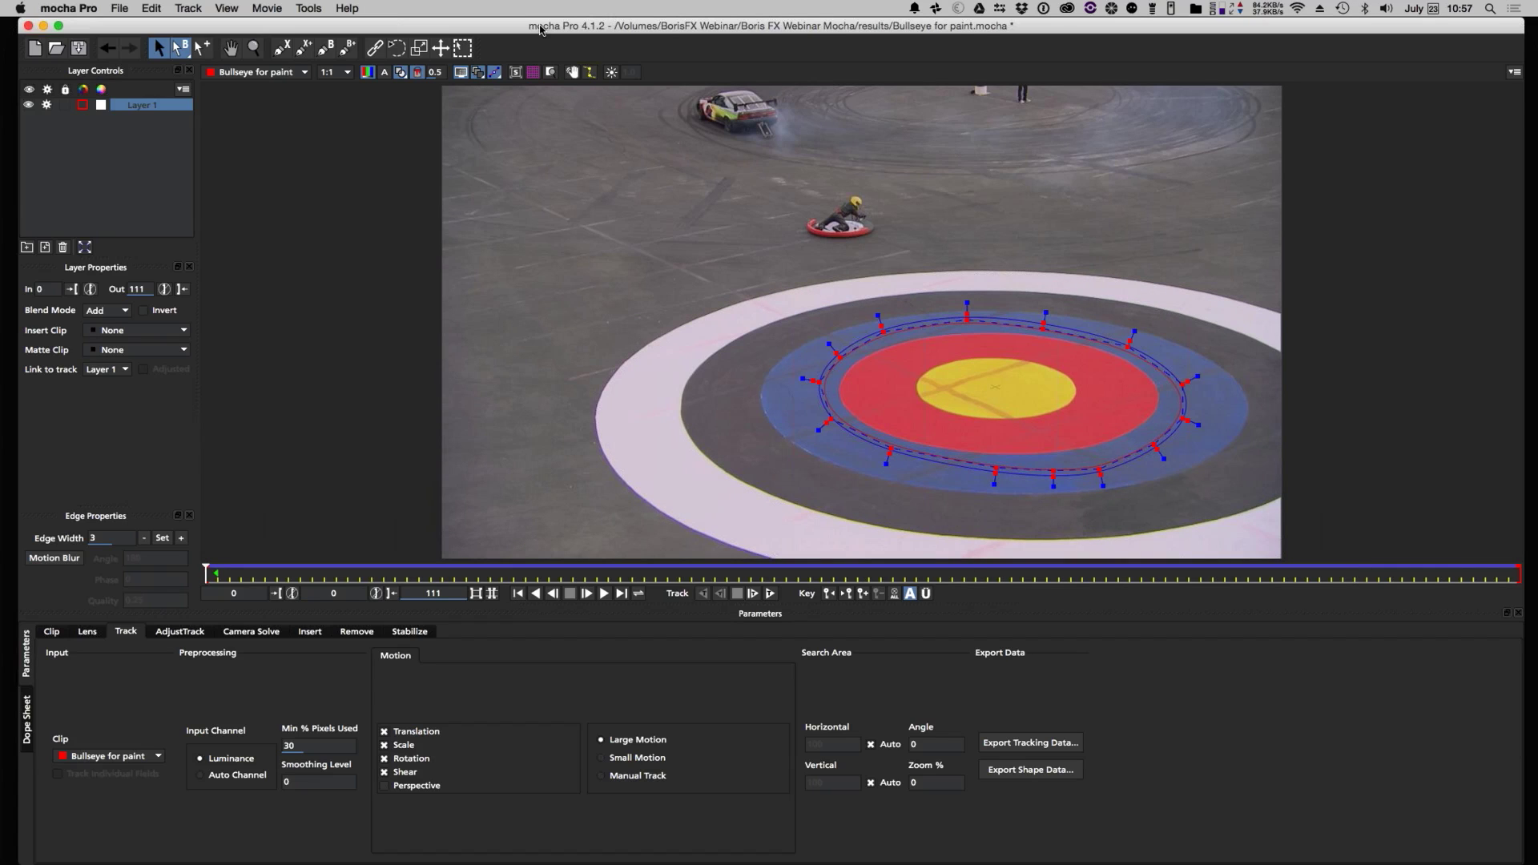
# - Enlarge the spline with the transform box to enclose the blue ring and adjust its points within the surrounding dark ring
pyautogui.click(463, 48)
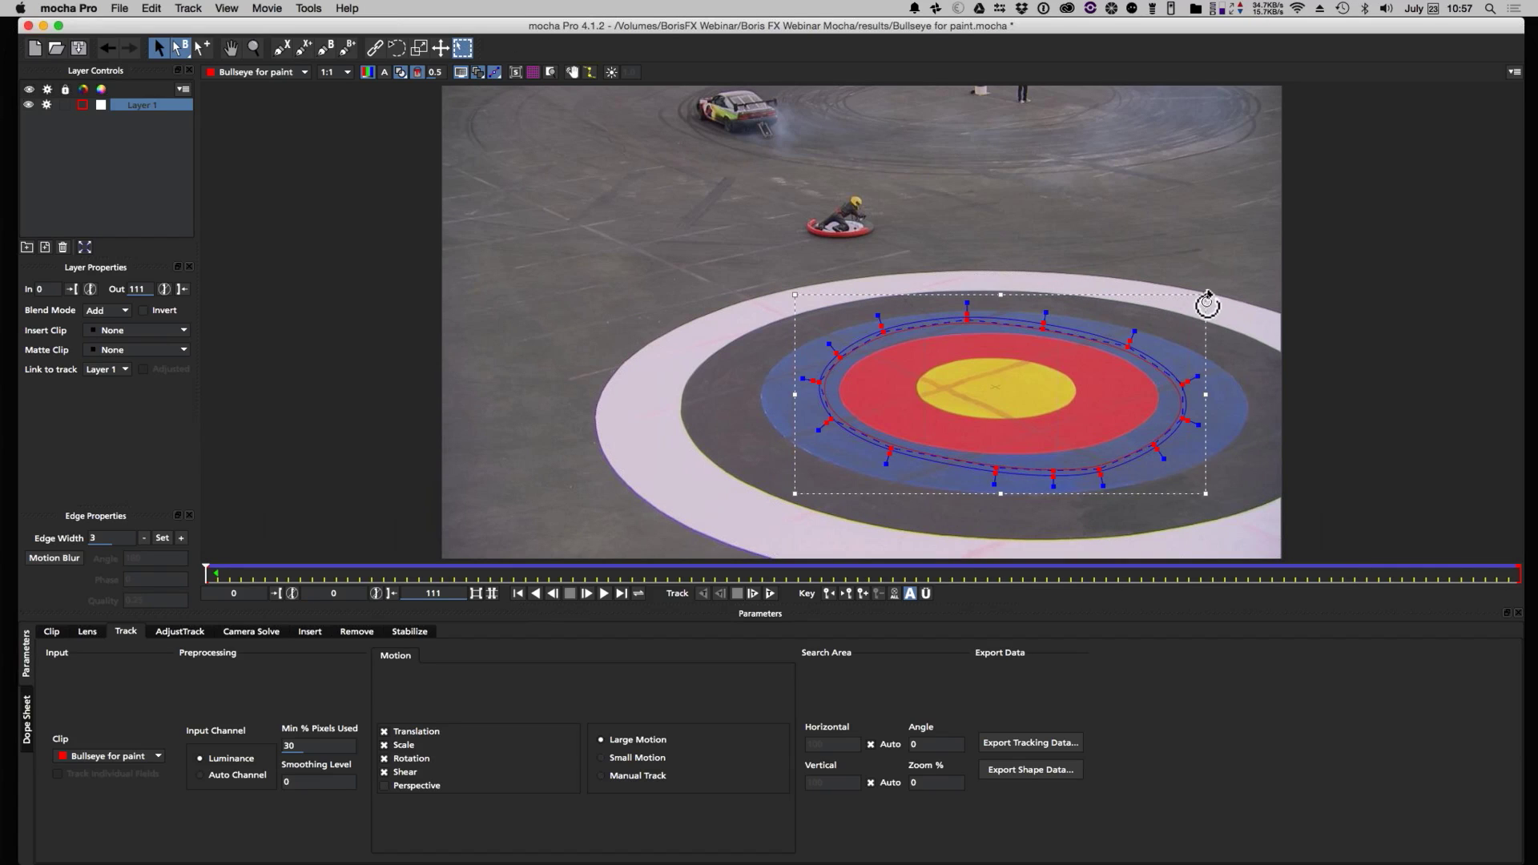
pyautogui.moveTo(1206, 296); pyautogui.dragTo(1294, 278)
pyautogui.moveTo(794, 494); pyautogui.dragTo(696, 546)
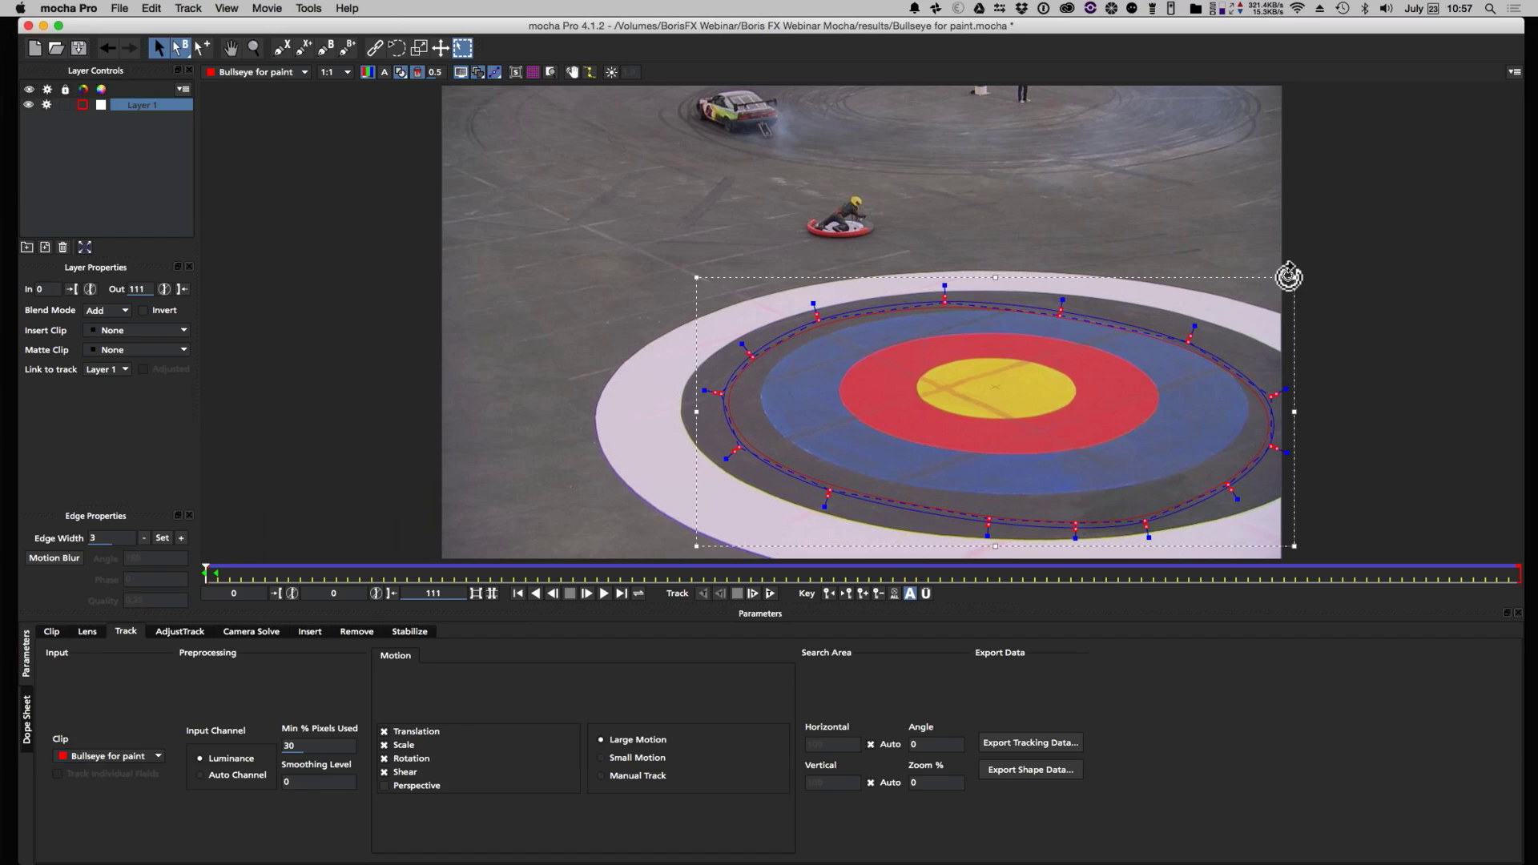
pyautogui.moveTo(1288, 276); pyautogui.dragTo(1315, 269)
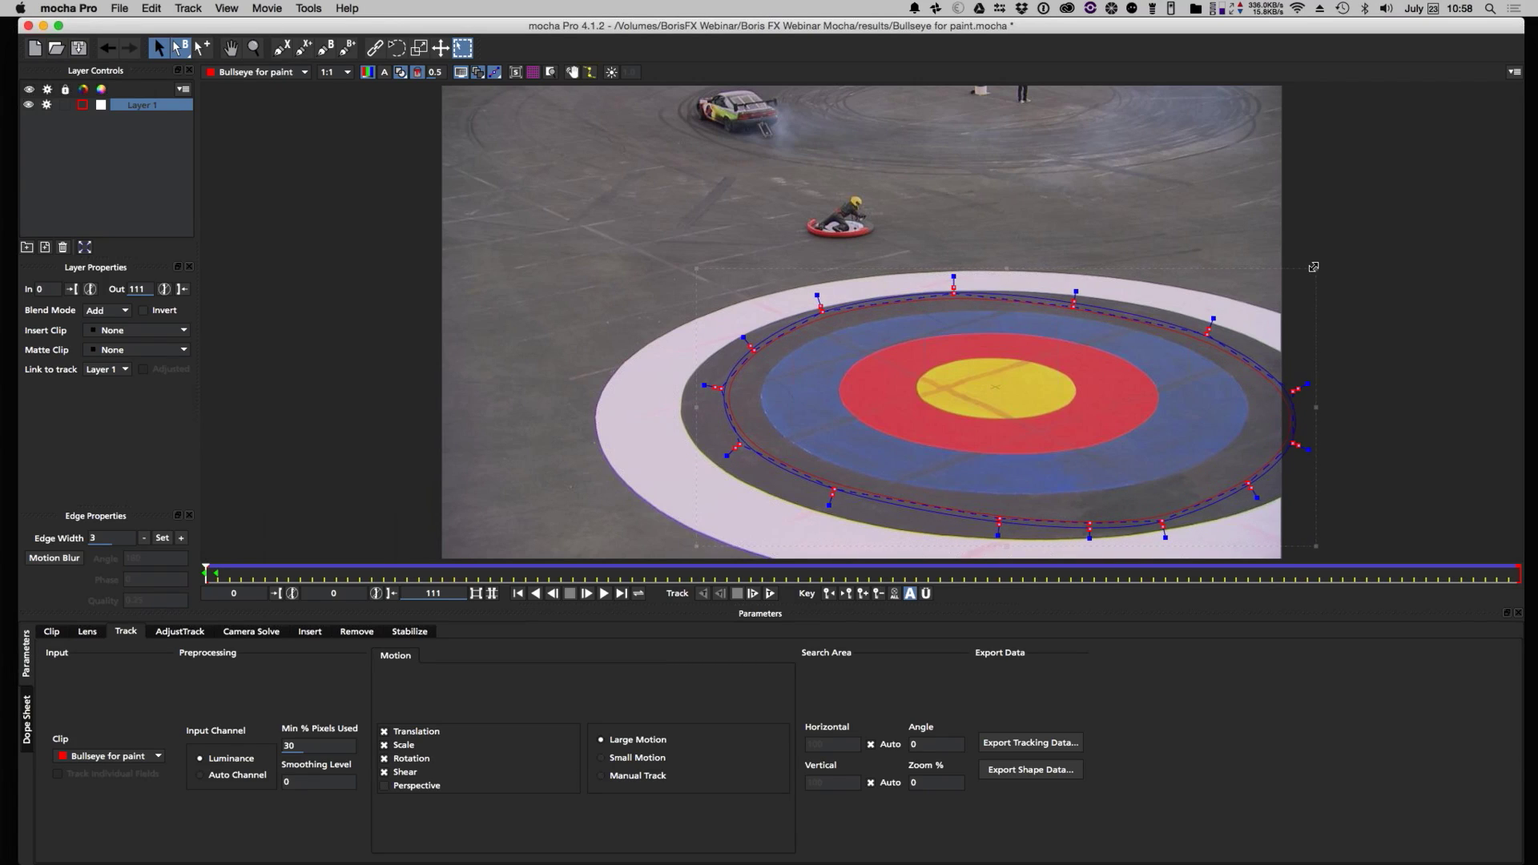
pyautogui.click(751, 408)
pyautogui.moveTo(815, 466); pyautogui.dragTo(844, 491)
pyautogui.click(953, 298)
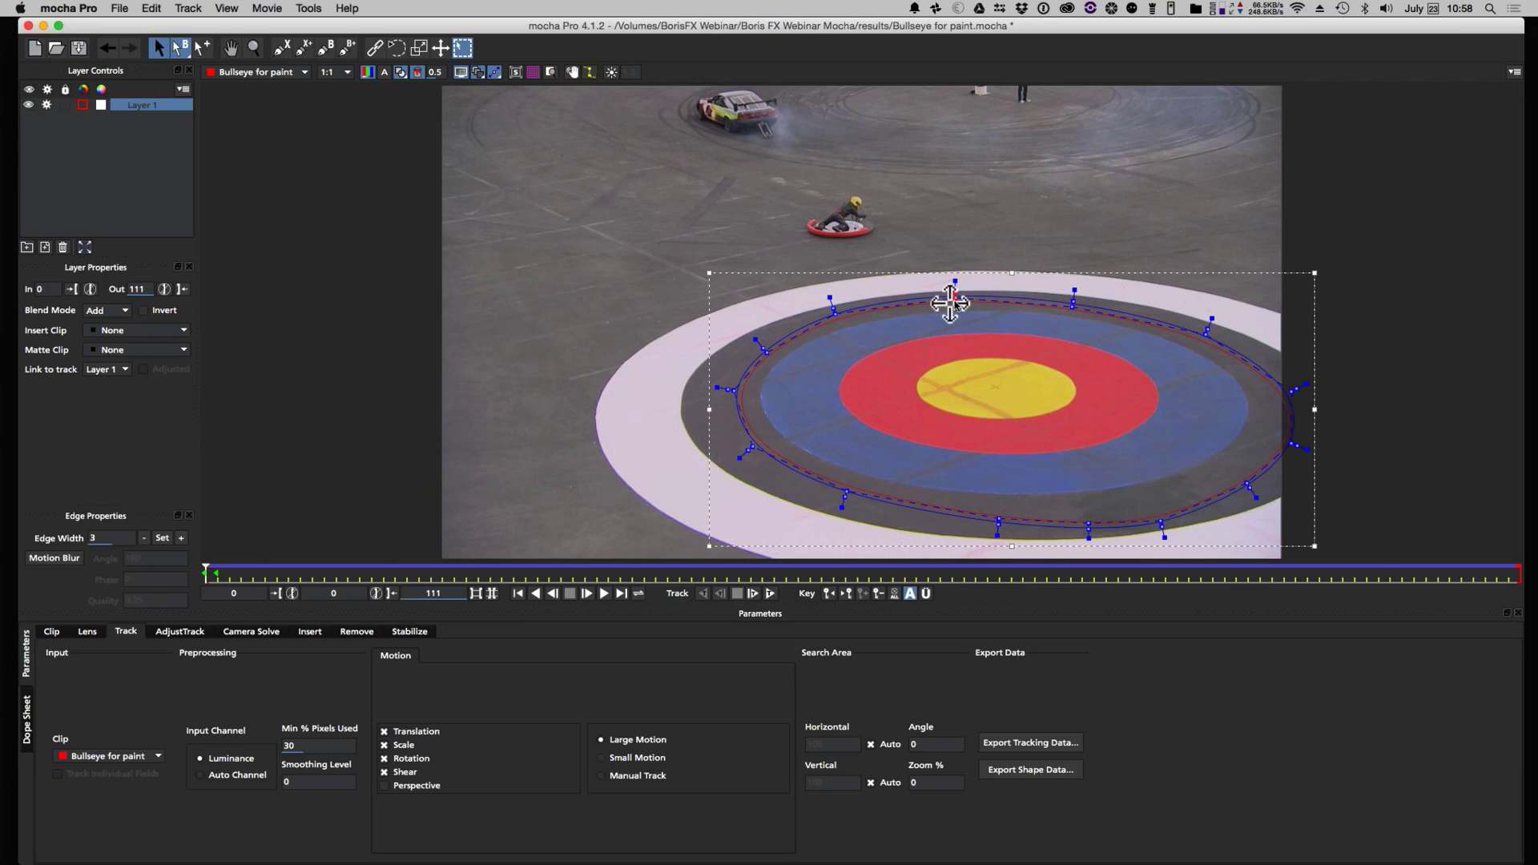
# - Delete the spline's old keyframe at frame 1 and go back to the keyframe at frame 0
pyautogui.press('Right')
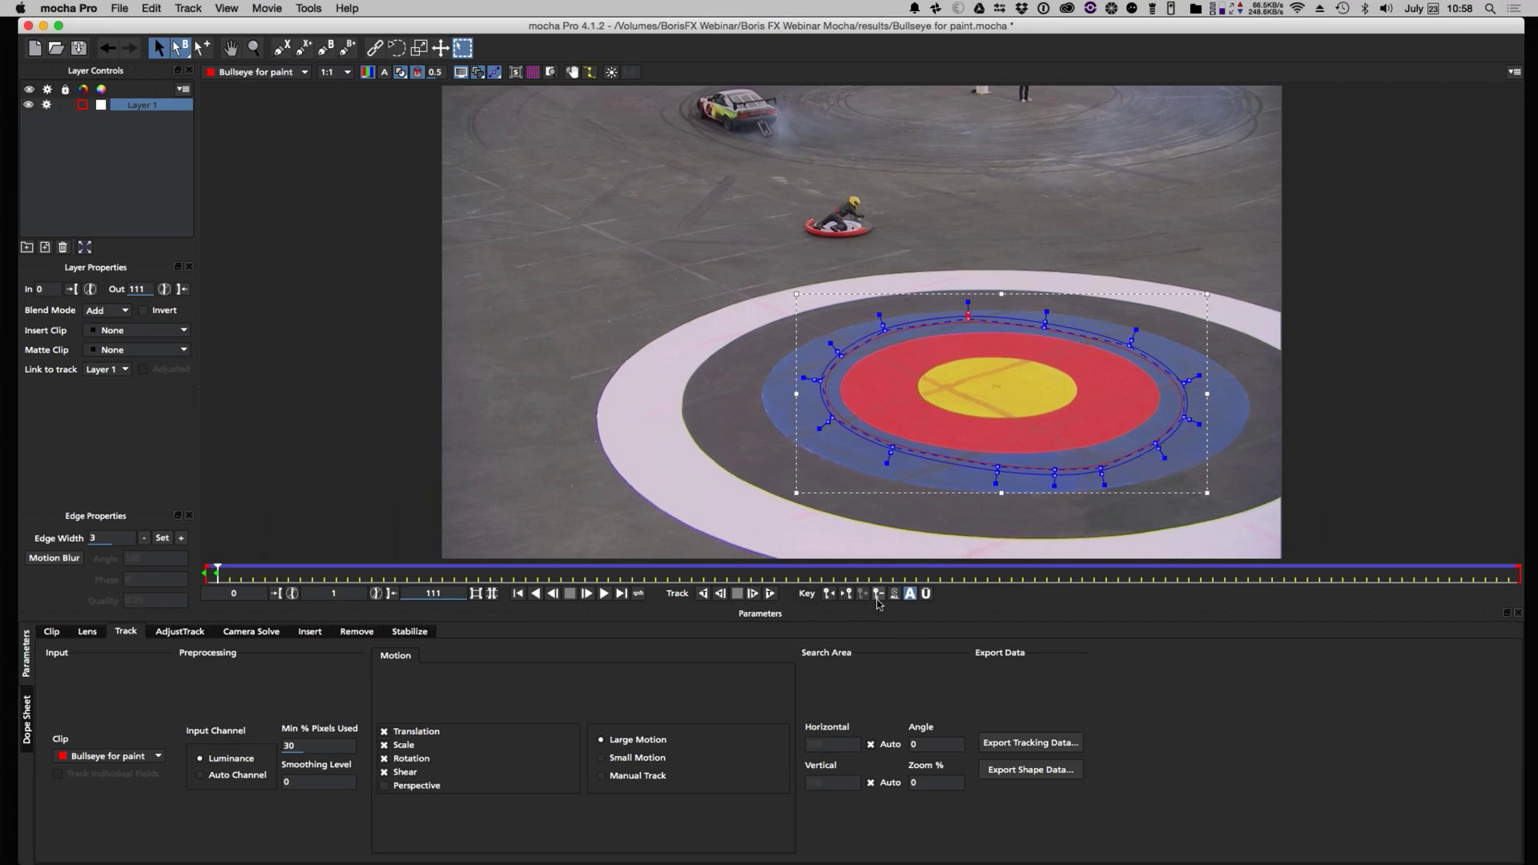
pyautogui.click(863, 594)
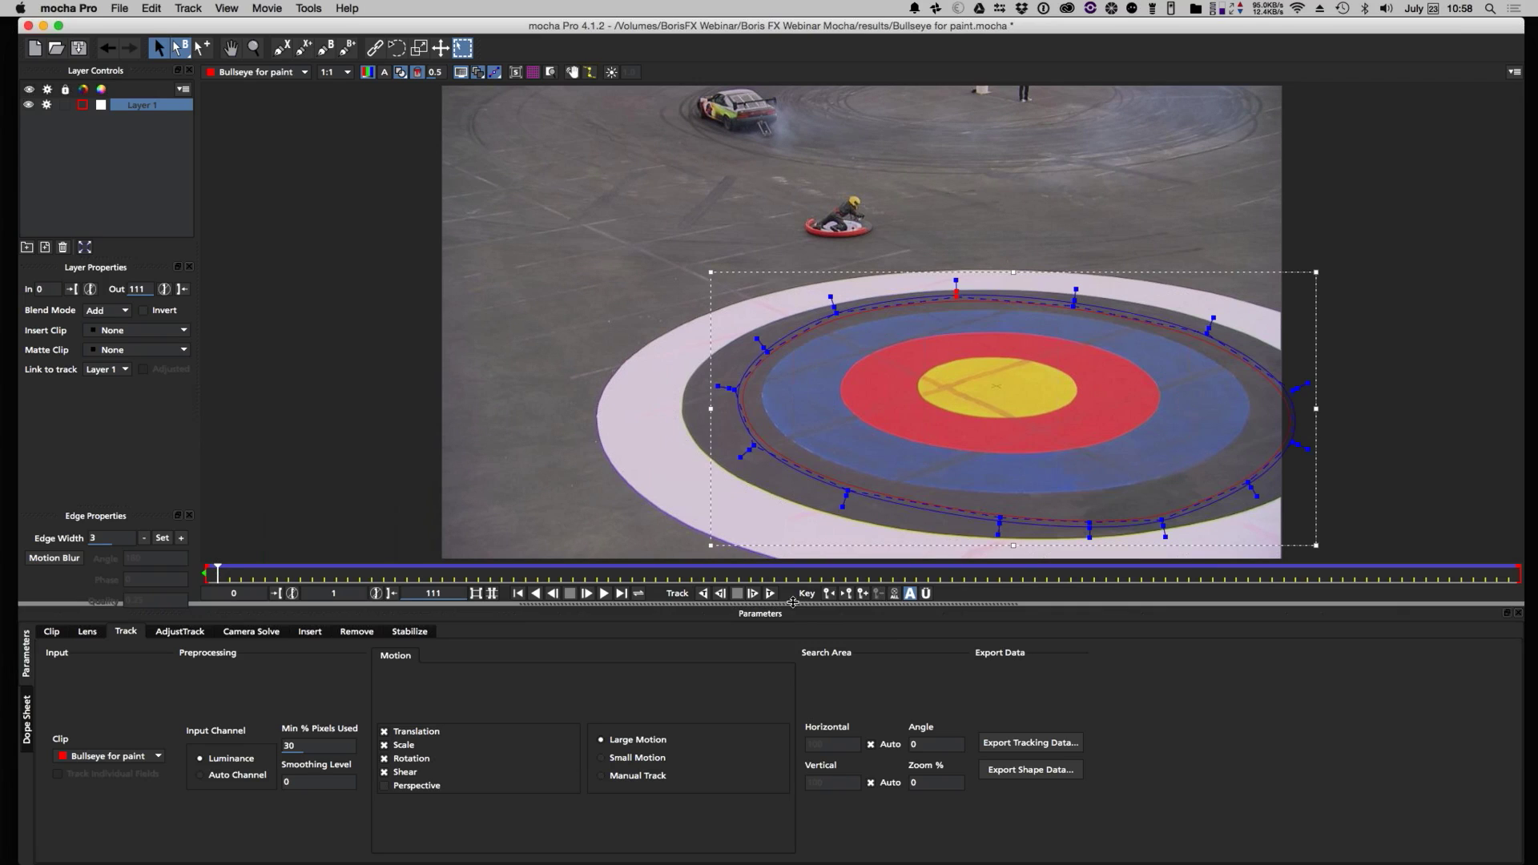
pyautogui.click(833, 595)
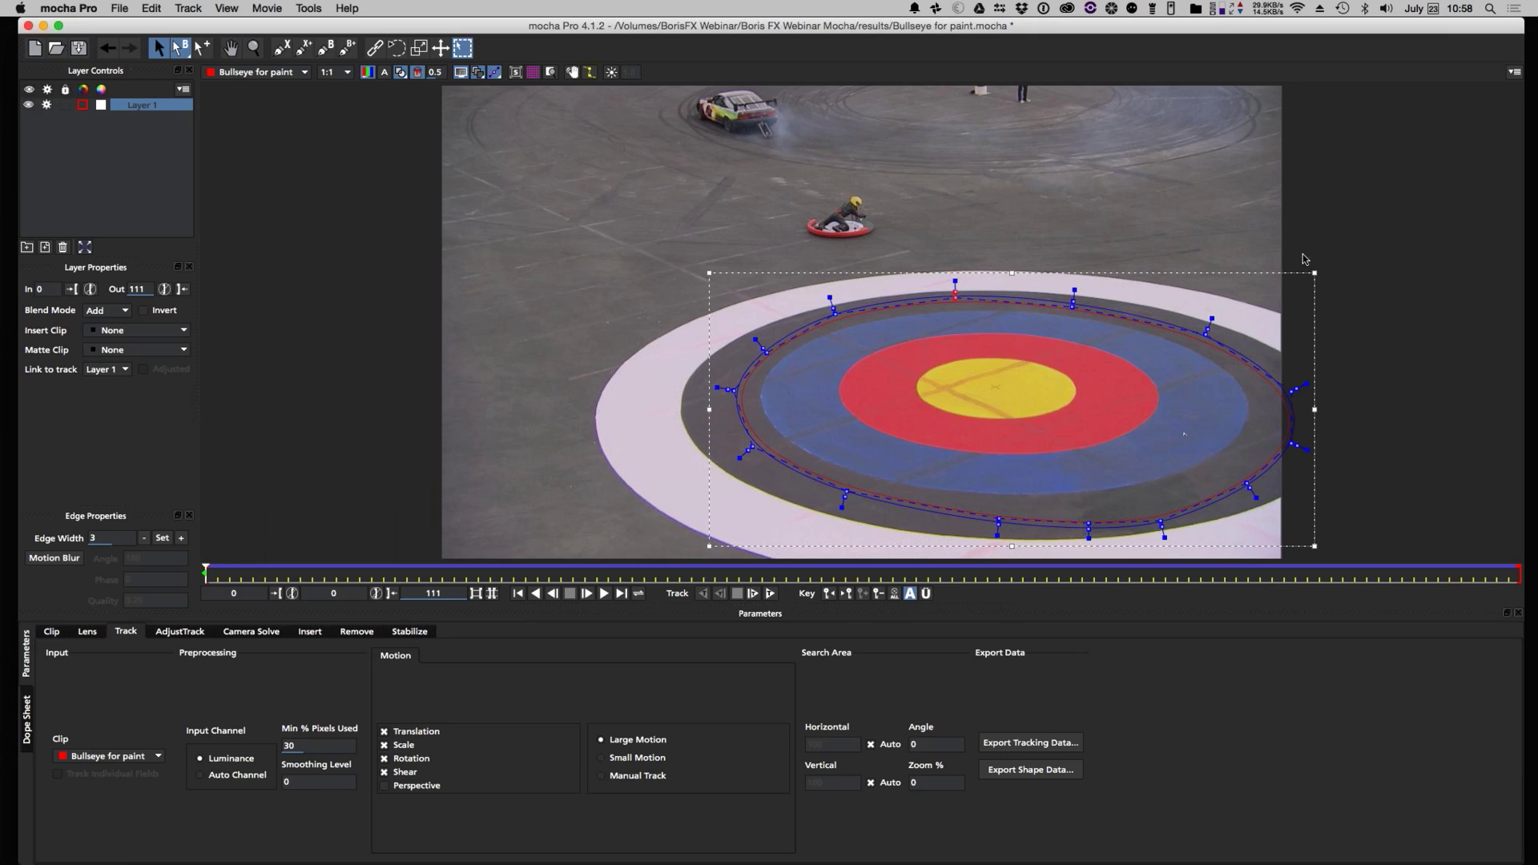
# - Pull the spline's lower-right and right-hand points inward to lie within the dark ring and inside the frame edge
pyautogui.moveTo(1170, 528); pyautogui.dragTo(1152, 503)
pyautogui.click(1247, 483)
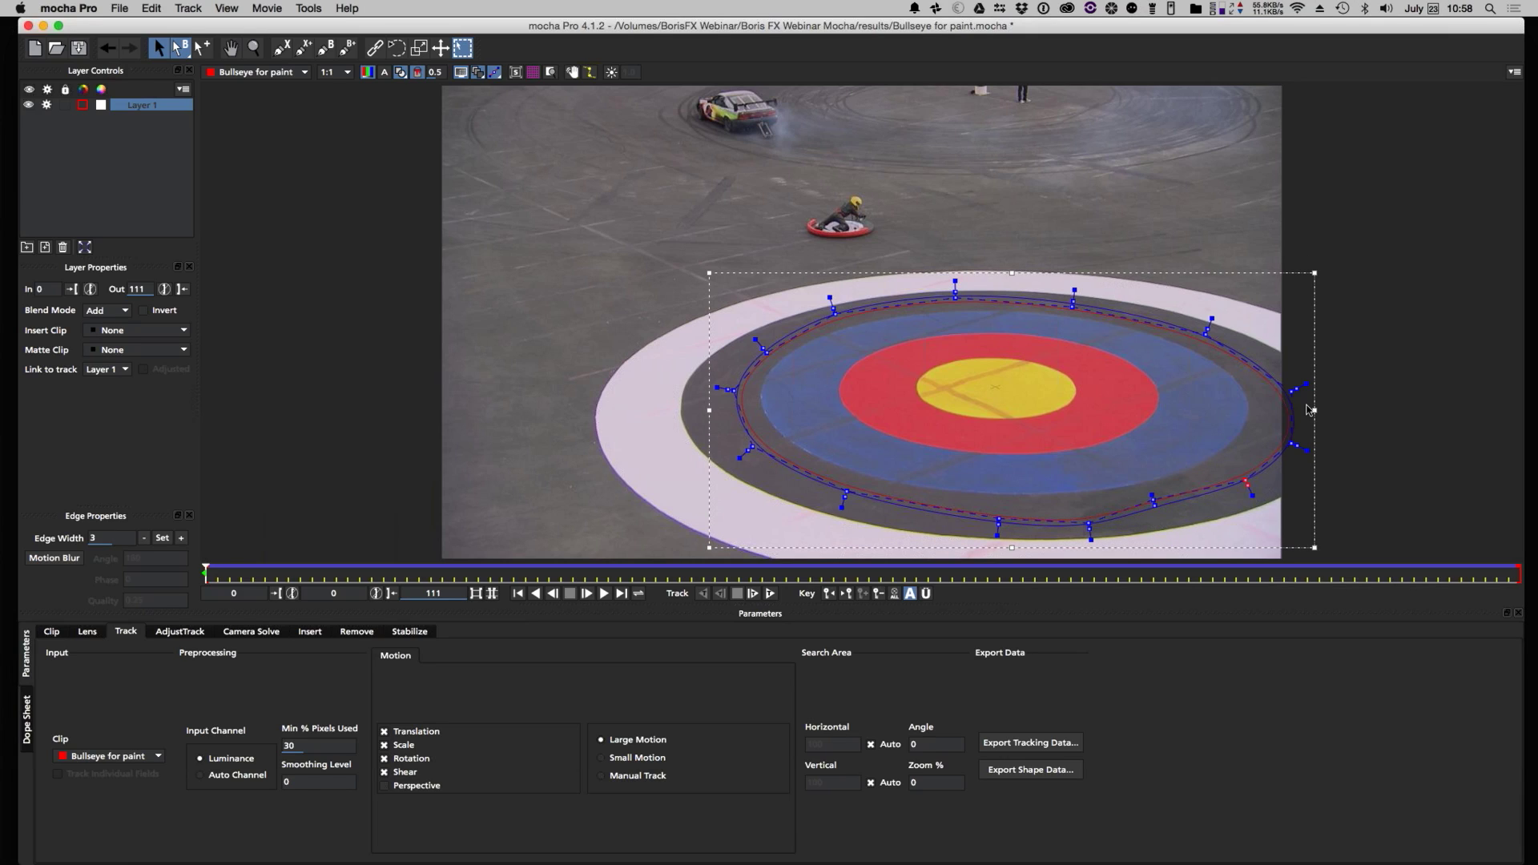
pyautogui.moveTo(1279, 368); pyautogui.dragTo(1271, 435)
# - Duplicate Layer 1, place the copy beneath it, and turn off the copy's processing
pyautogui.hotkey('ctrl', 'a')
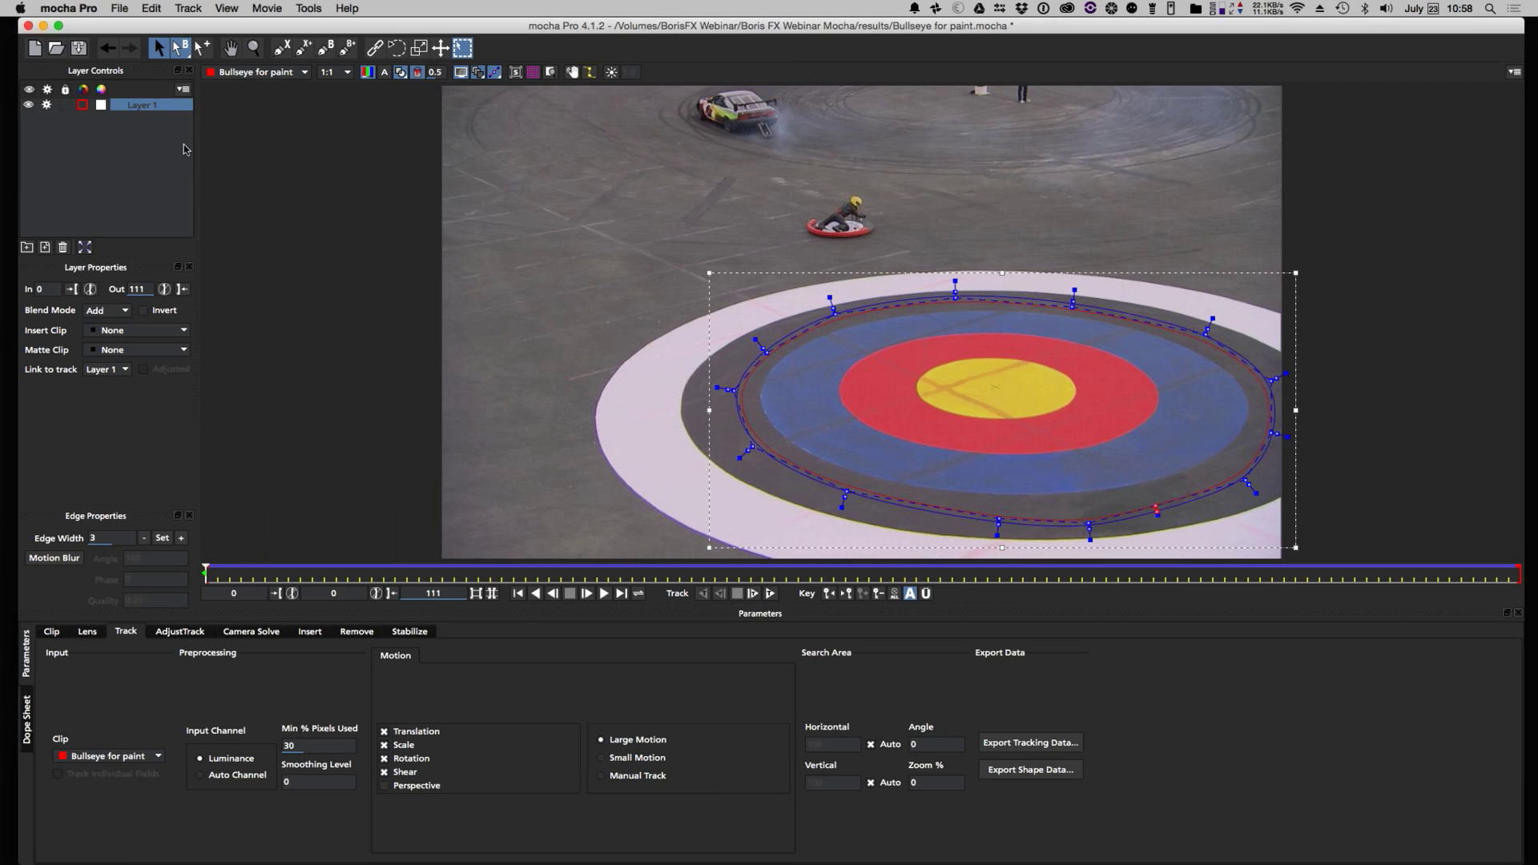
pyautogui.click(155, 113)
pyautogui.hotkey('ctrl', 'v')
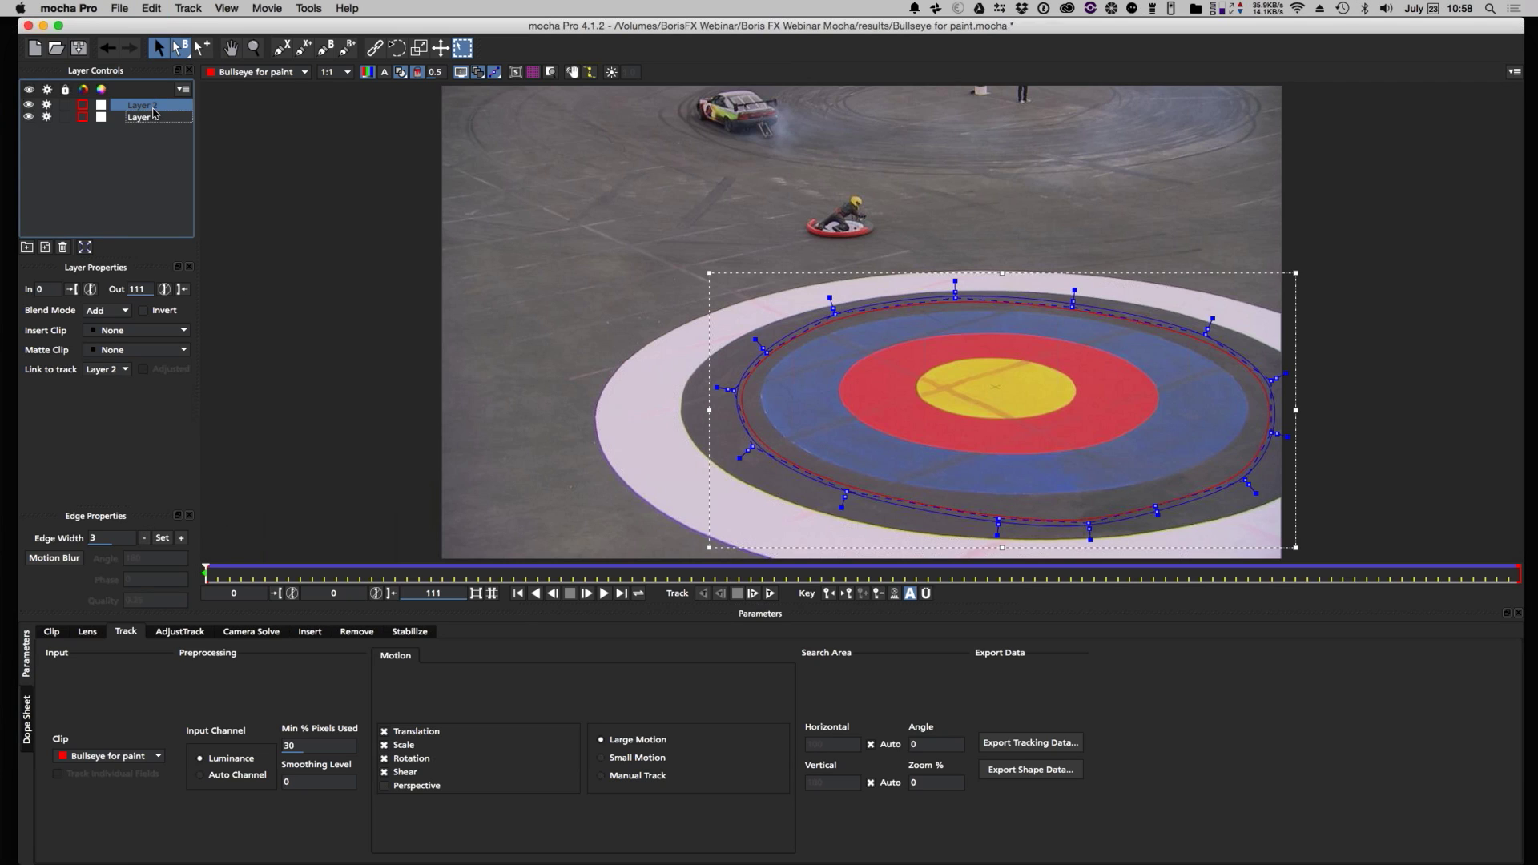
pyautogui.moveTo(156, 113); pyautogui.dragTo(158, 115)
# - Create a frame 0 cleanplate in the Remove module and open Cleanplate_Bullseye for paint0.TIFF from the results folder in Photoshop
pyautogui.click(361, 632)
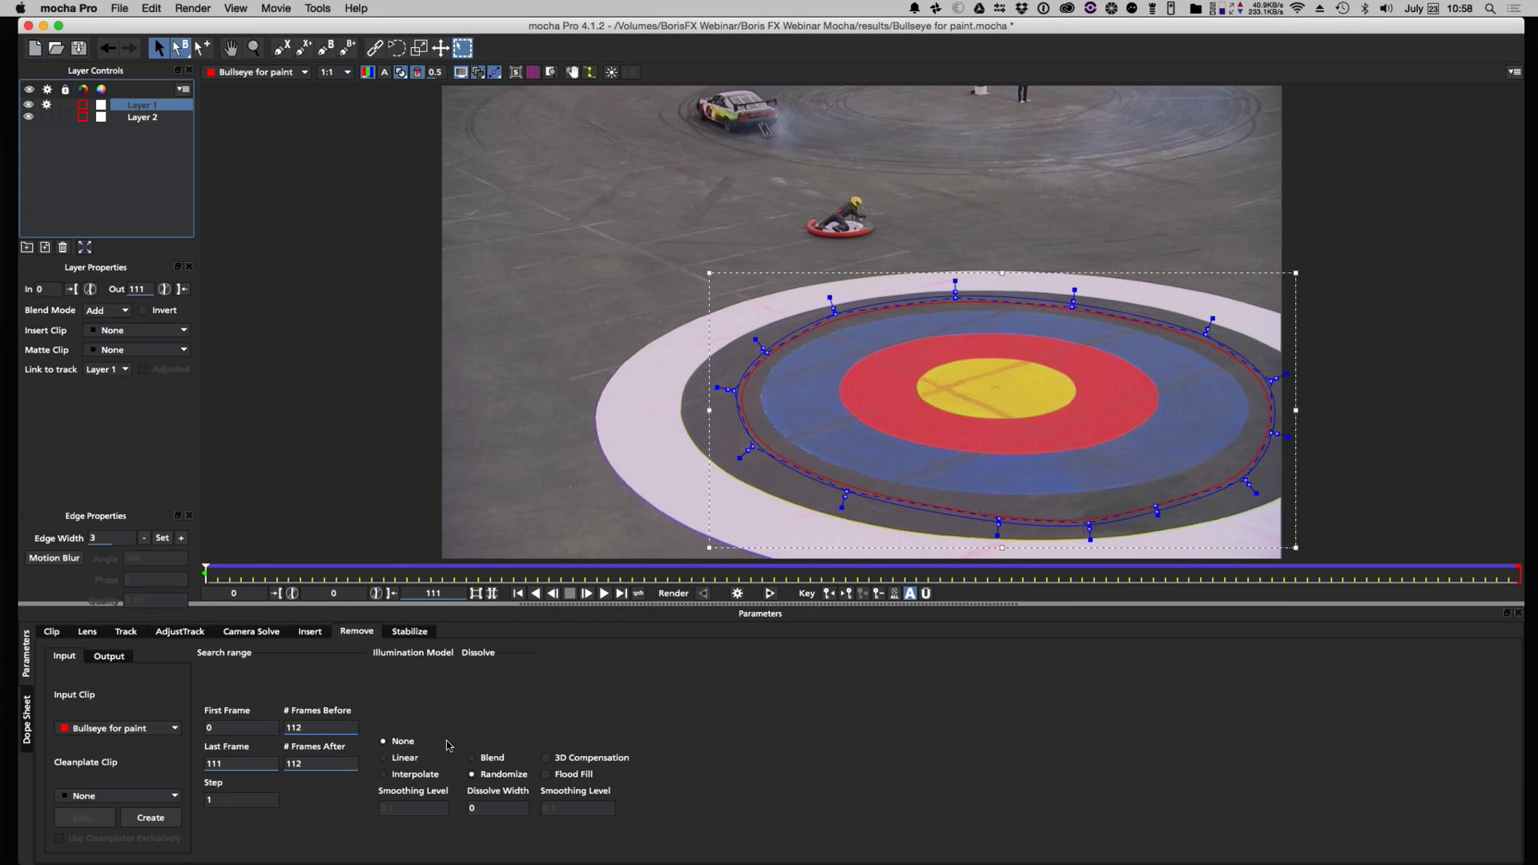
pyautogui.click(152, 818)
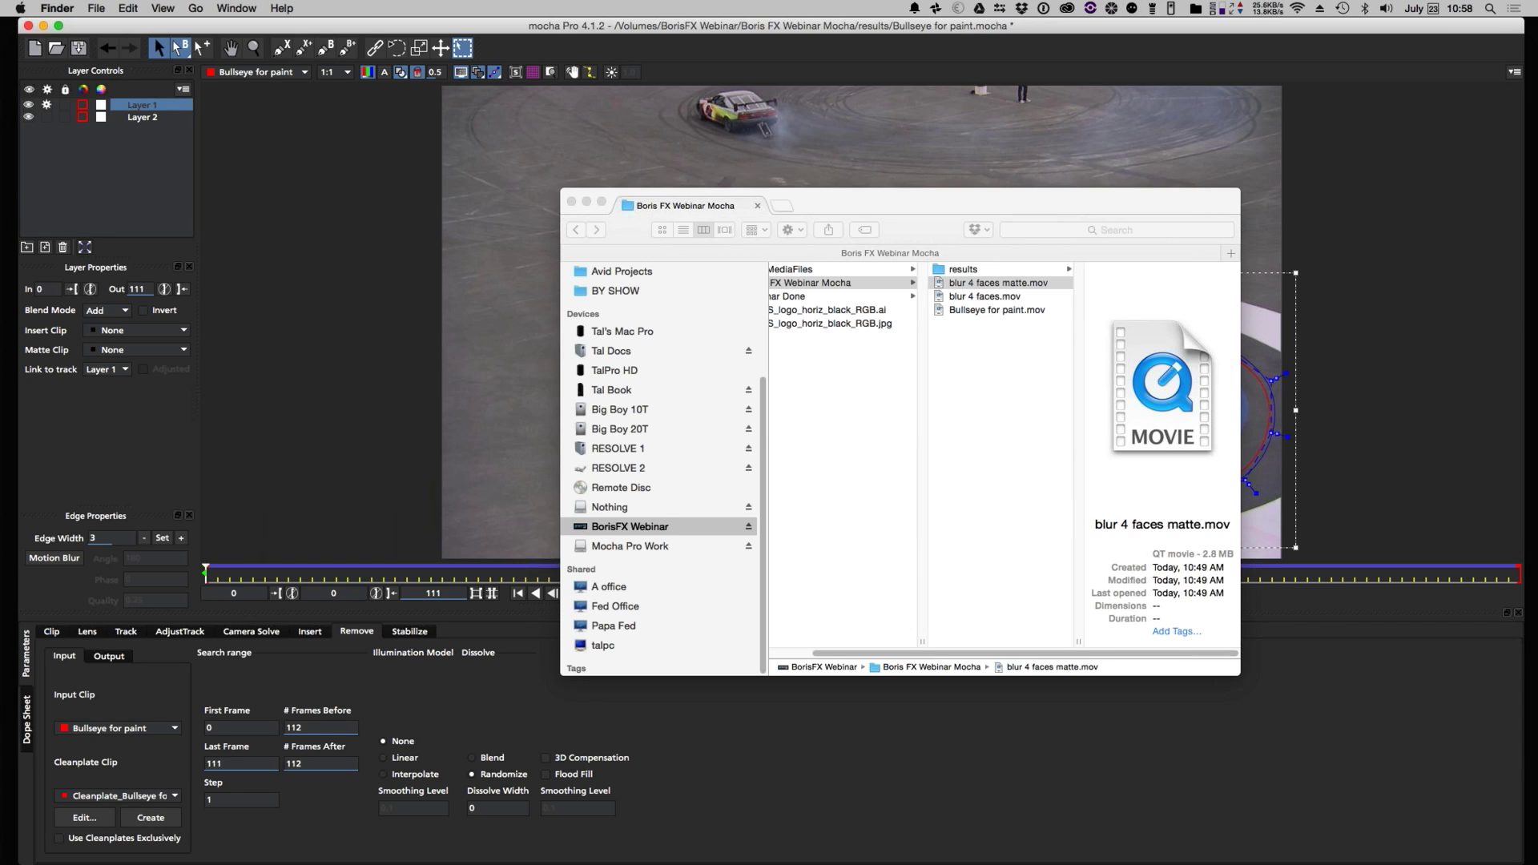
pyautogui.click(989, 271)
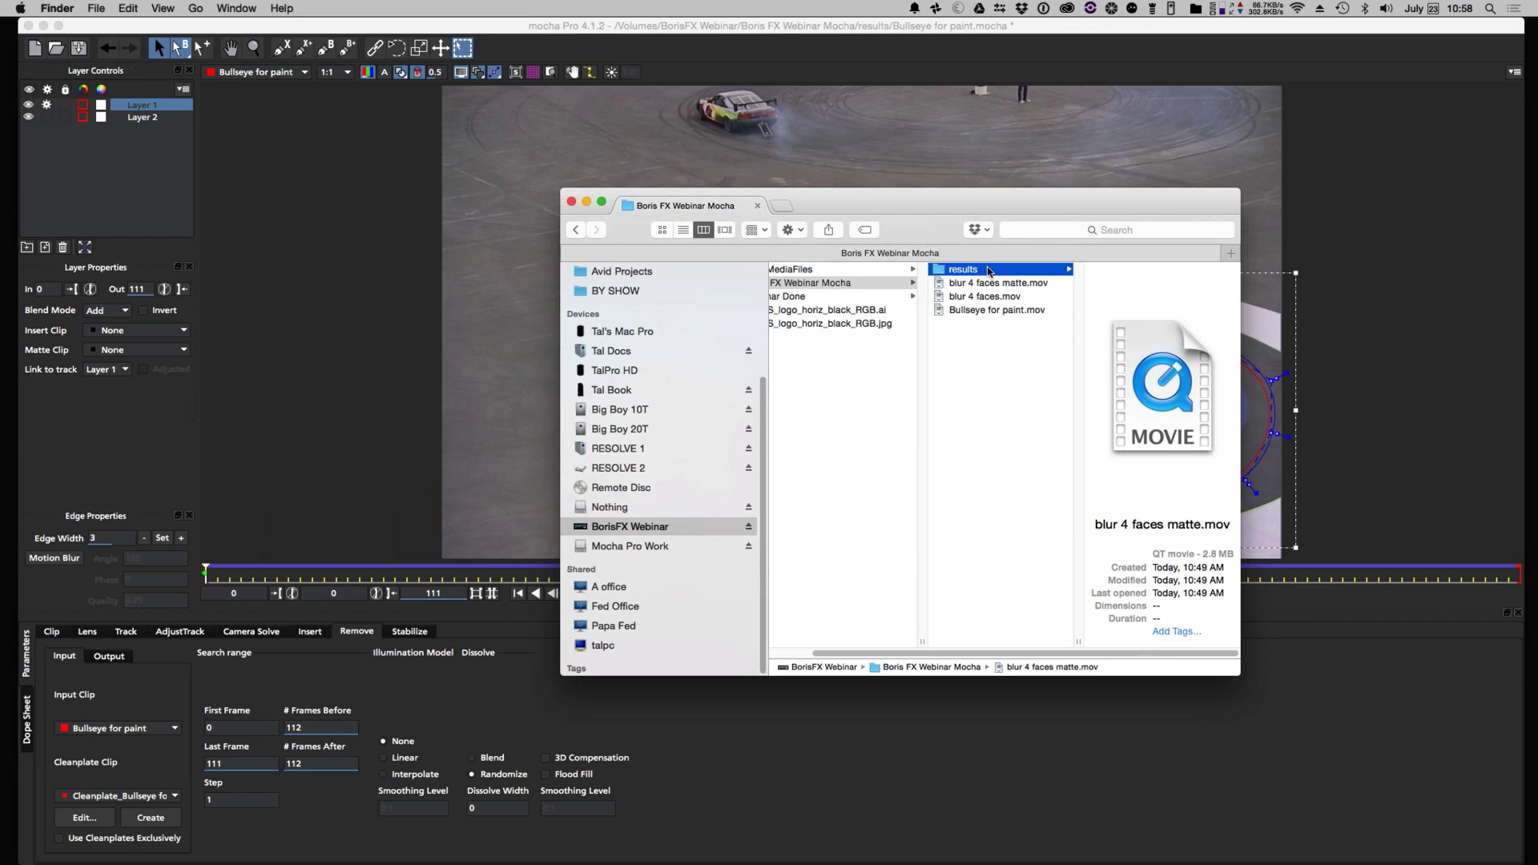
pyautogui.click(1186, 313)
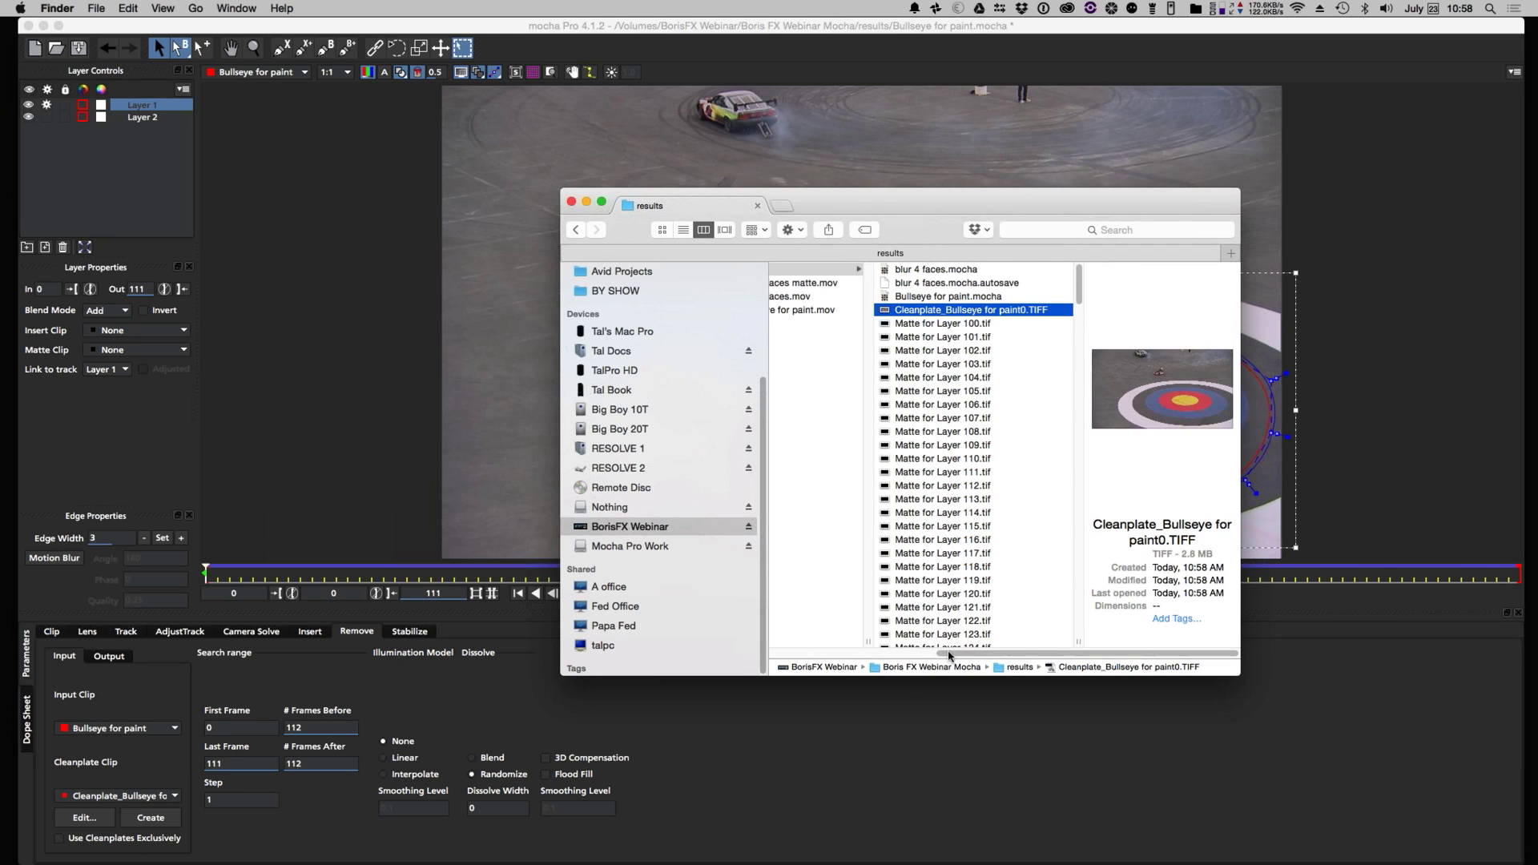
pyautogui.moveTo(953, 653); pyautogui.dragTo(918, 655)
pyautogui.hscroll(-1, 917, 655)
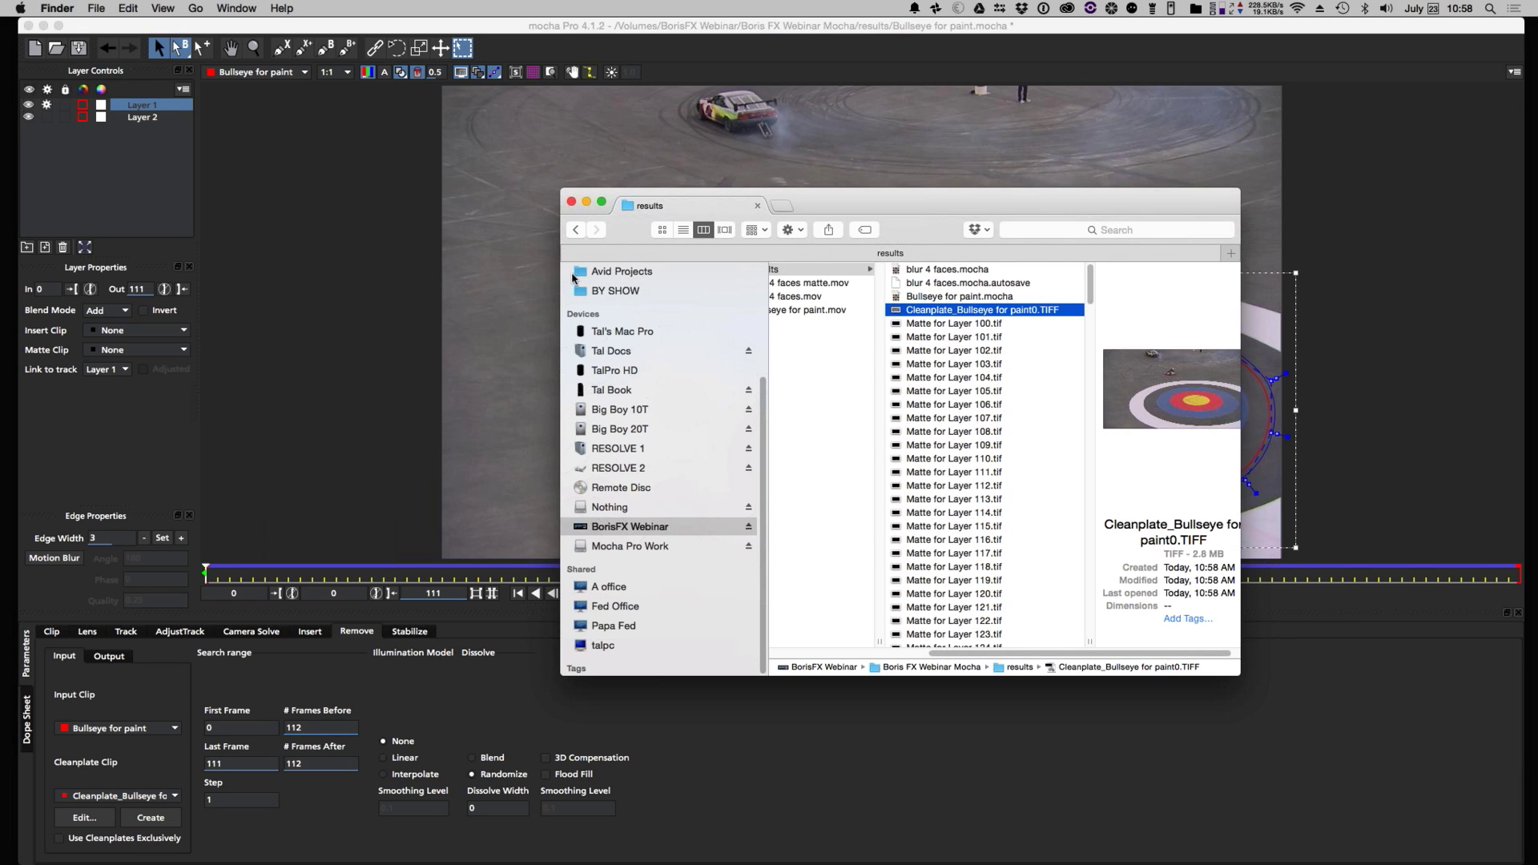
pyautogui.moveTo(387, 279); pyautogui.dragTo(361, 276)
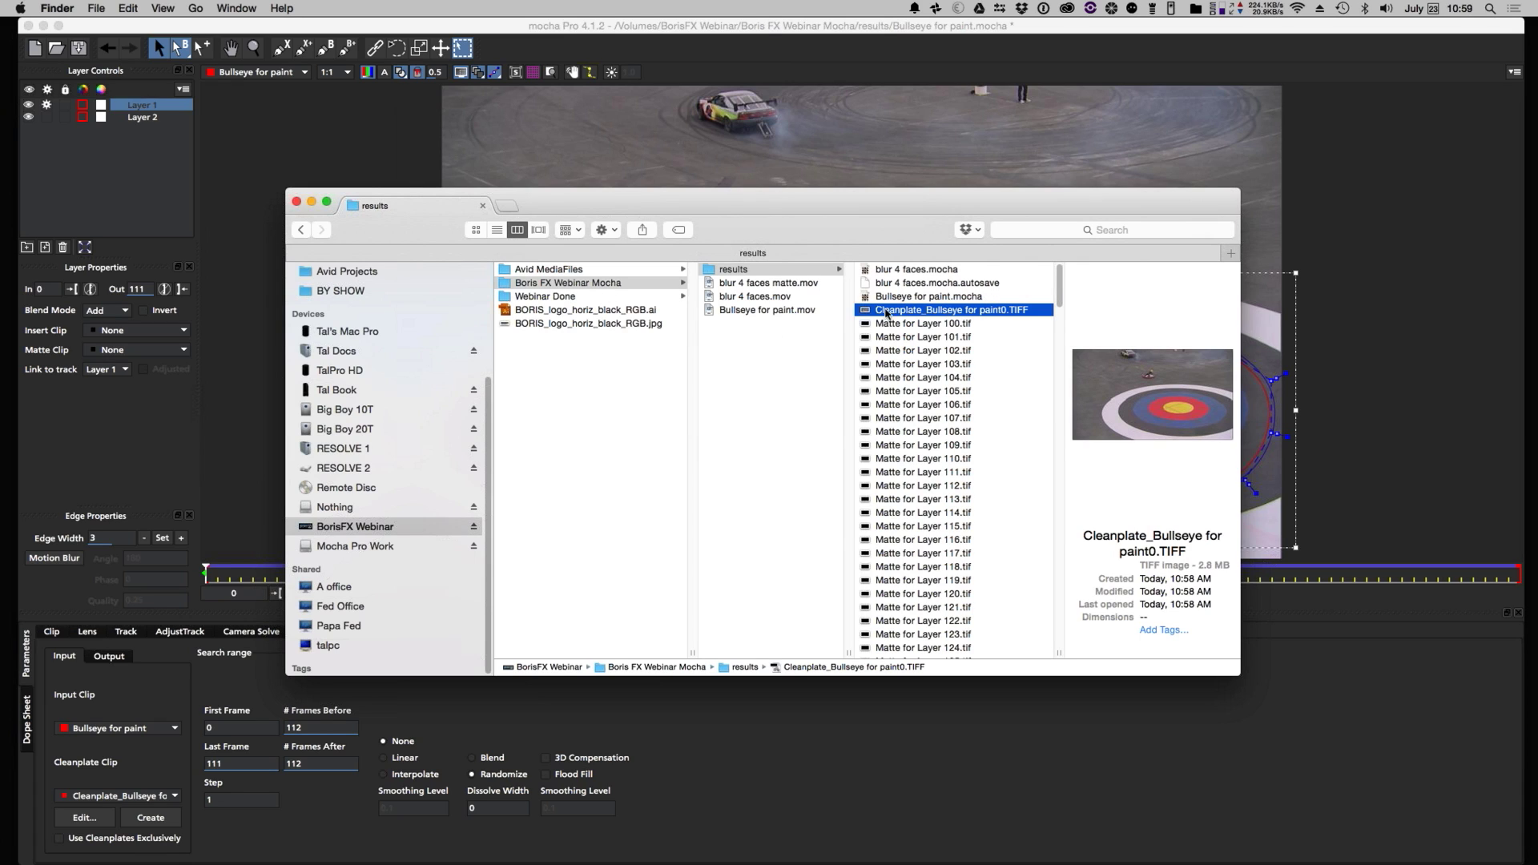
pyautogui.doubleClick(1020, 311)
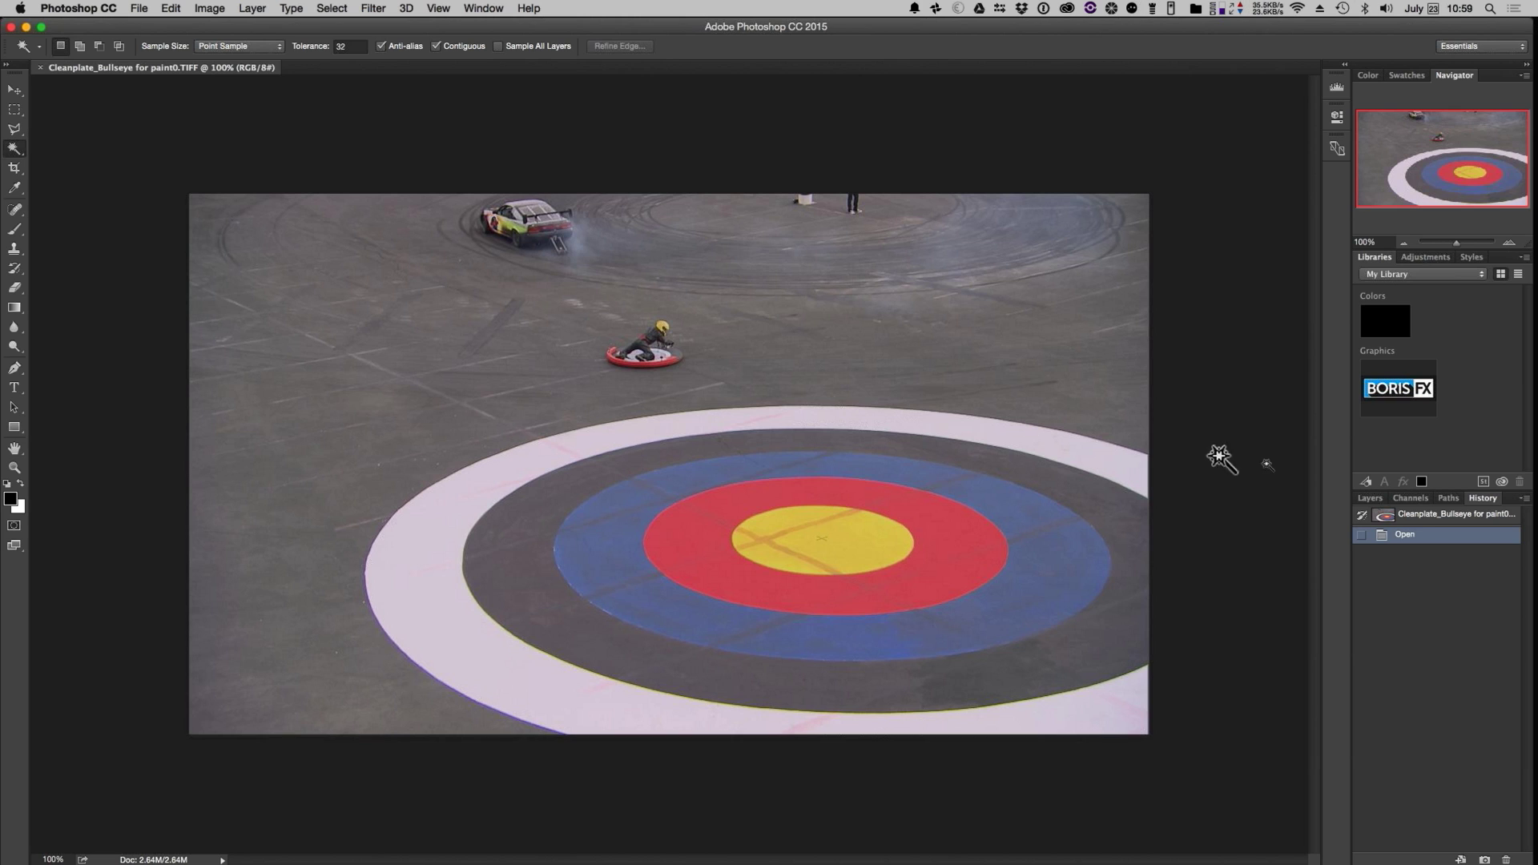
# - Select the whole yellow centre of the target with the Magic Wand and fill it with the yellow custom pattern
pyautogui.click(878, 536)
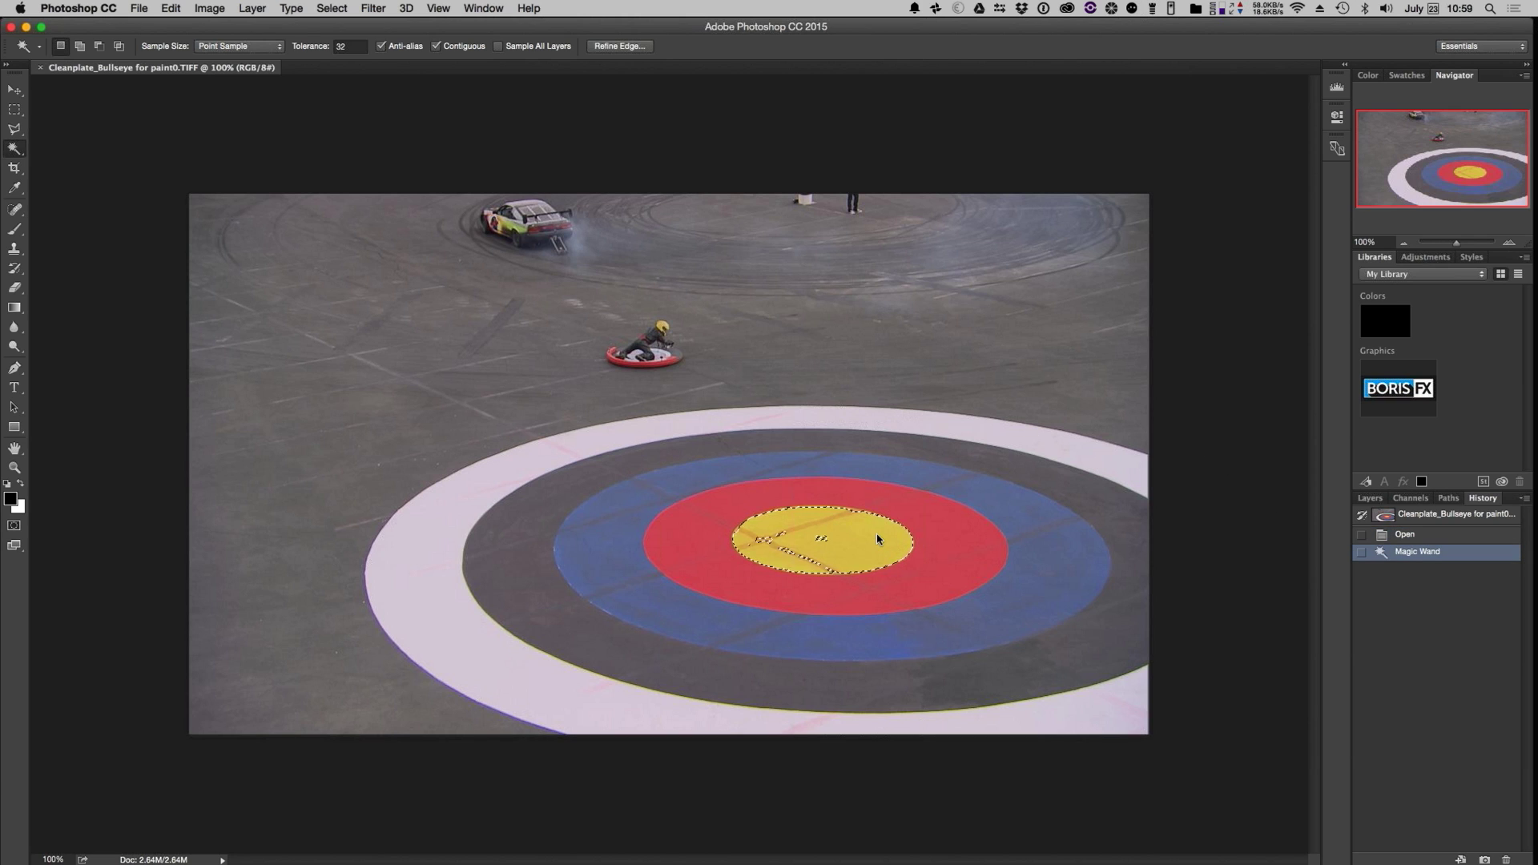
pyautogui.keyDown('shift'); pyautogui.click(781, 541); pyautogui.keyUp('shift')
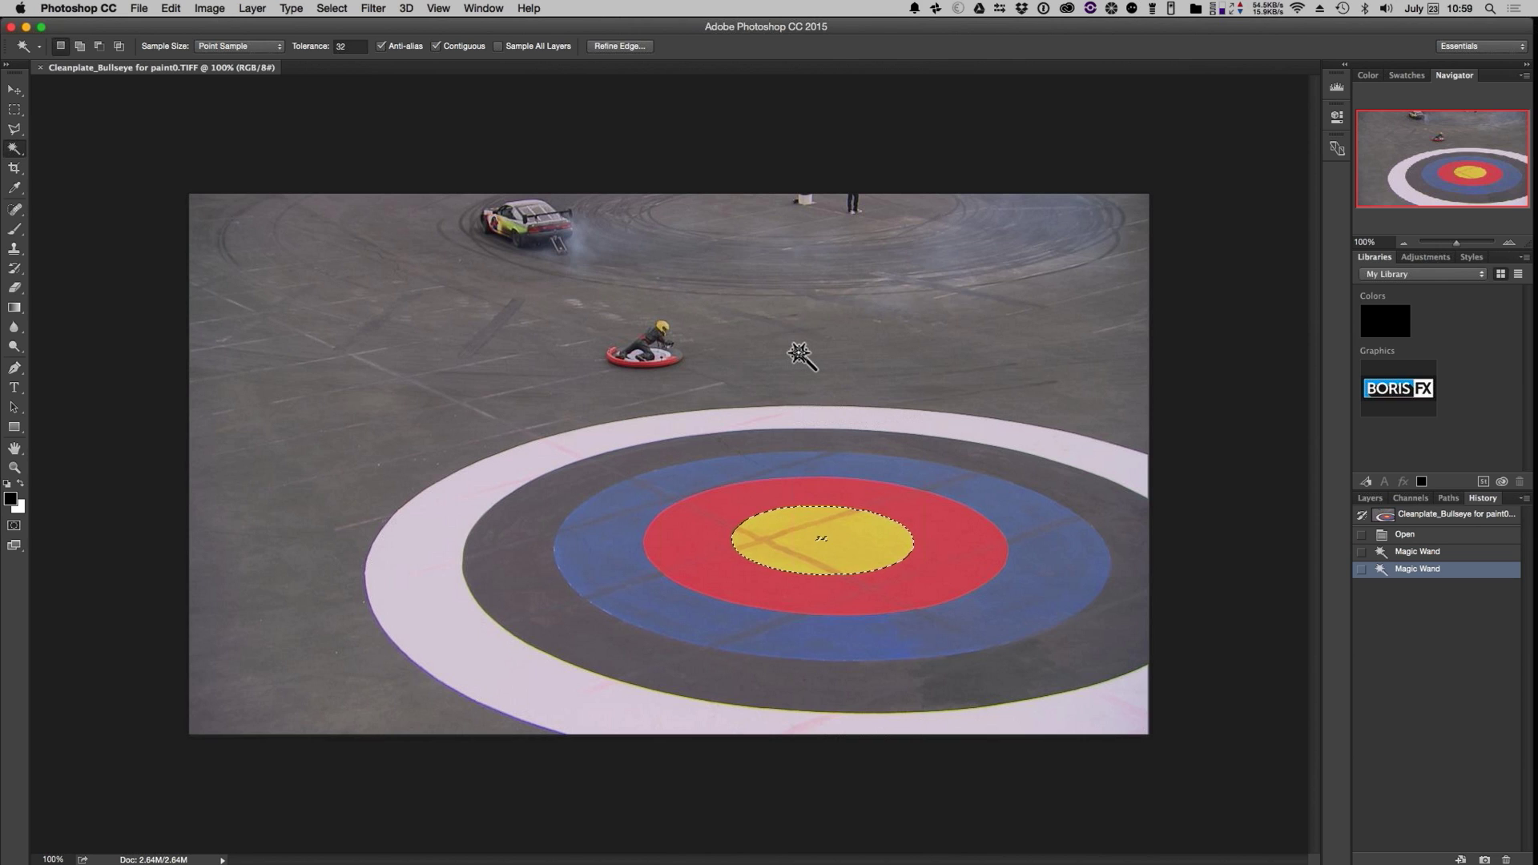
pyautogui.hotkey('shift', 'BackSpace')
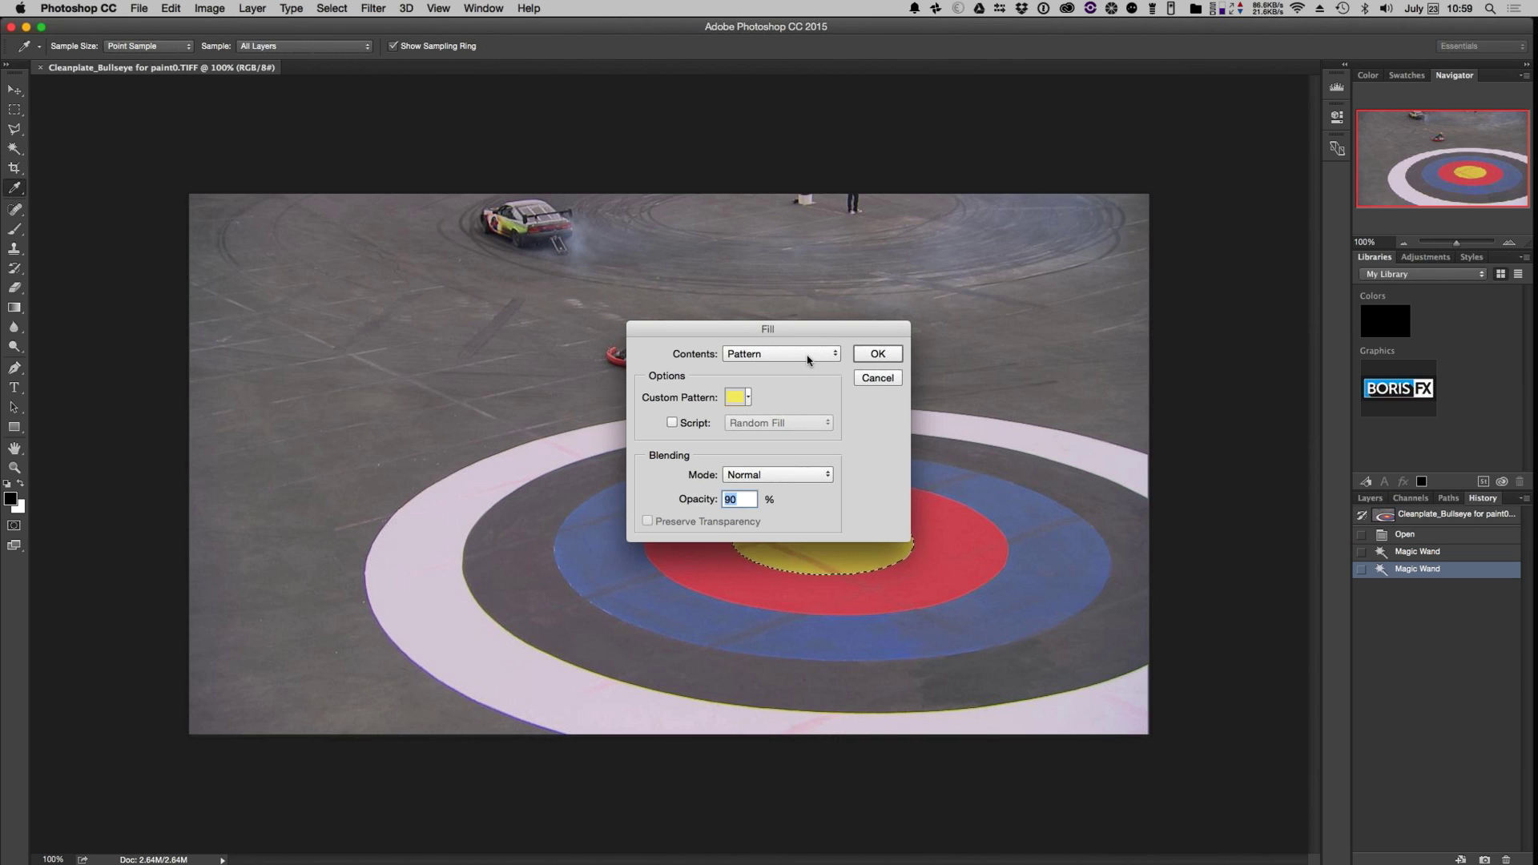
pyautogui.moveTo(810, 330); pyautogui.dragTo(732, 198)
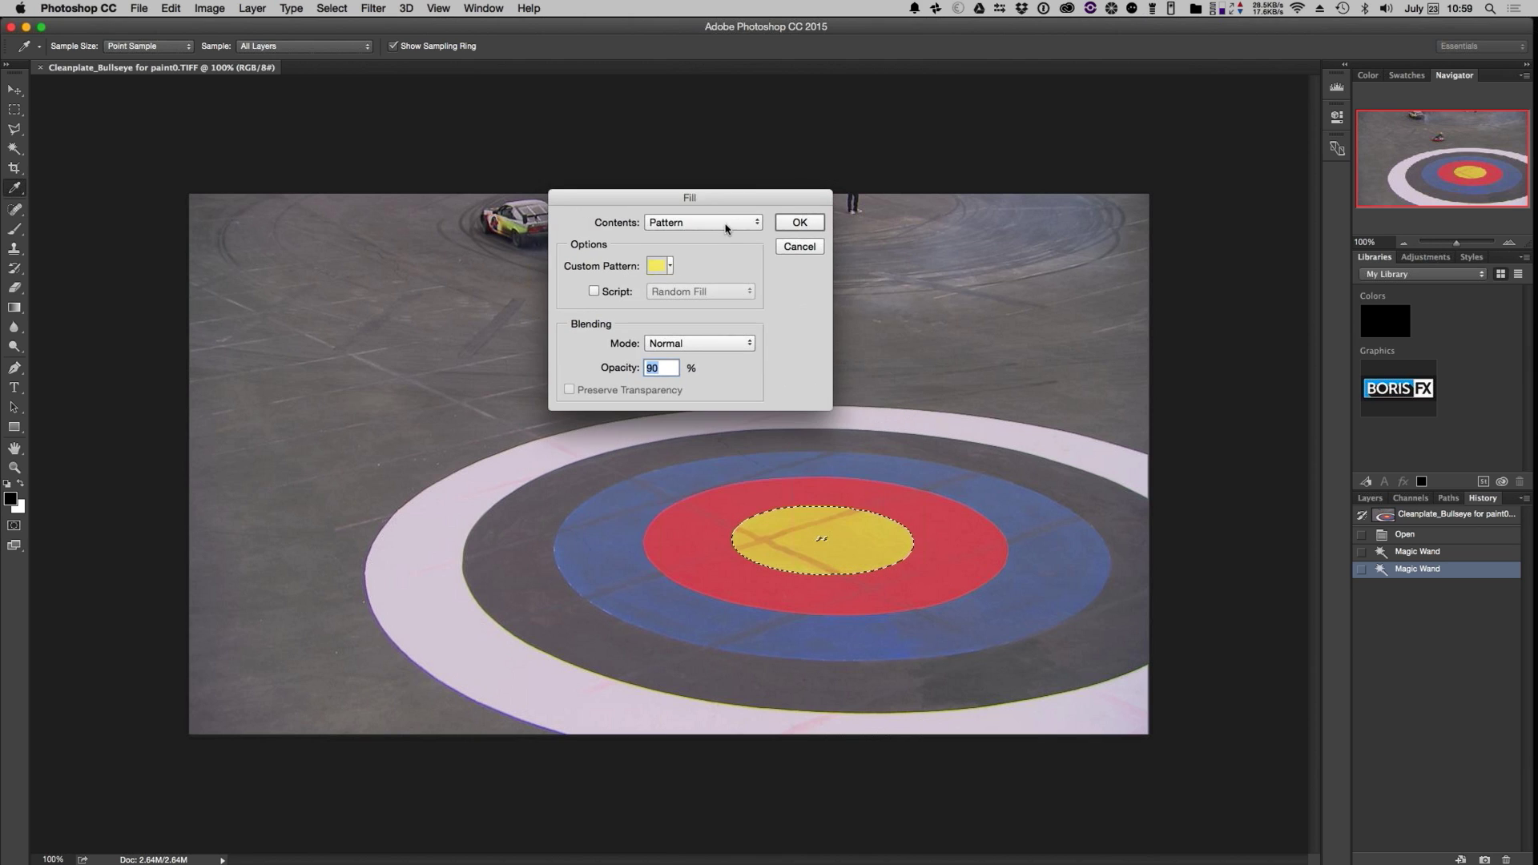
pyautogui.click(726, 228)
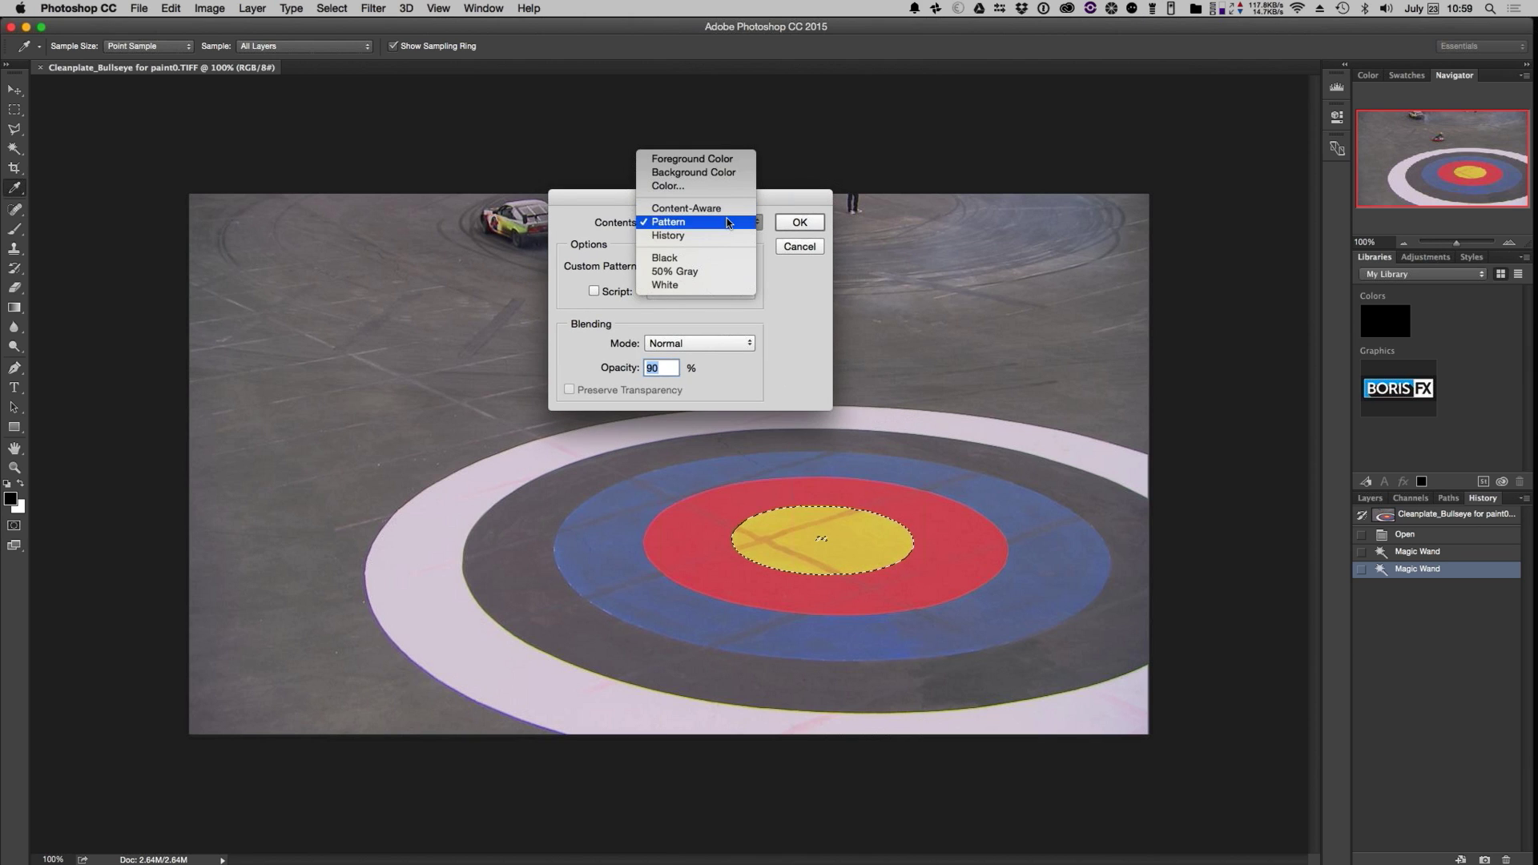
pyautogui.click(705, 222)
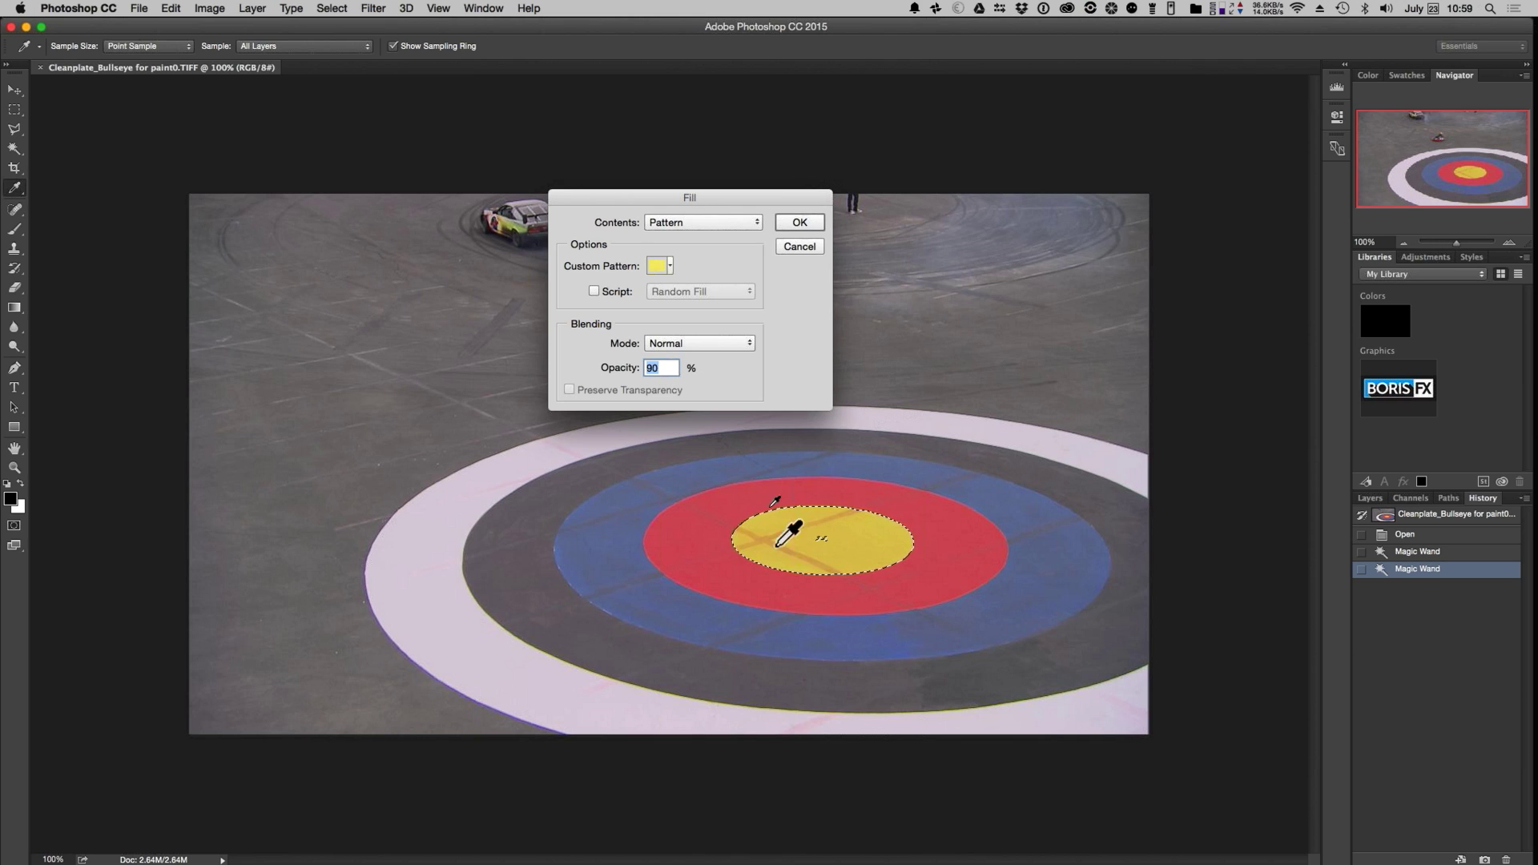
pyautogui.click(799, 230)
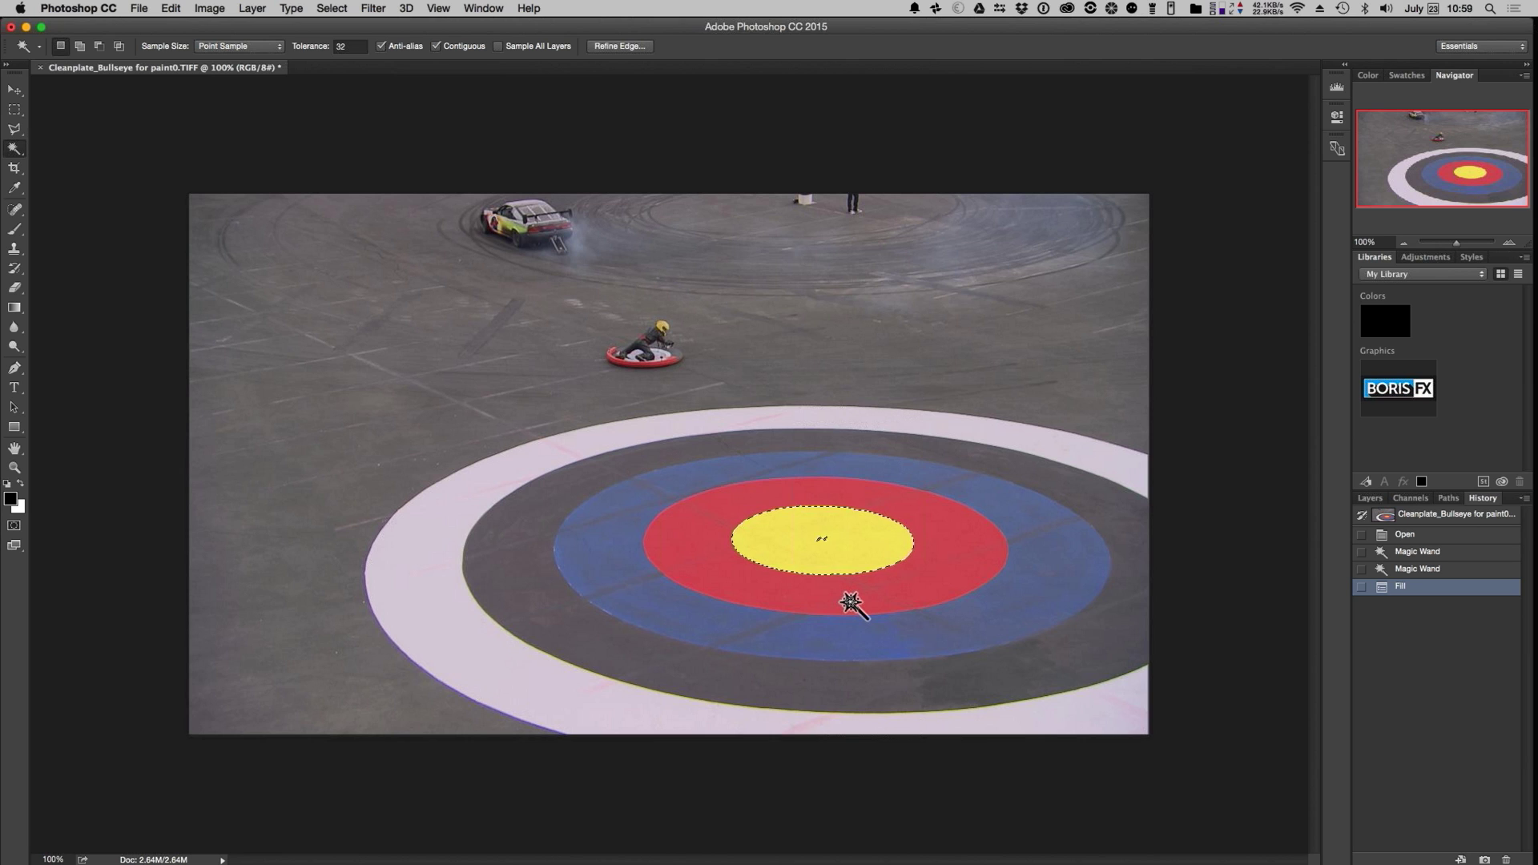
# - Select the red ring around the centre and fill it with the red custom pattern
pyautogui.click(850, 602)
pyautogui.hotkey('shift', 'BackSpace')
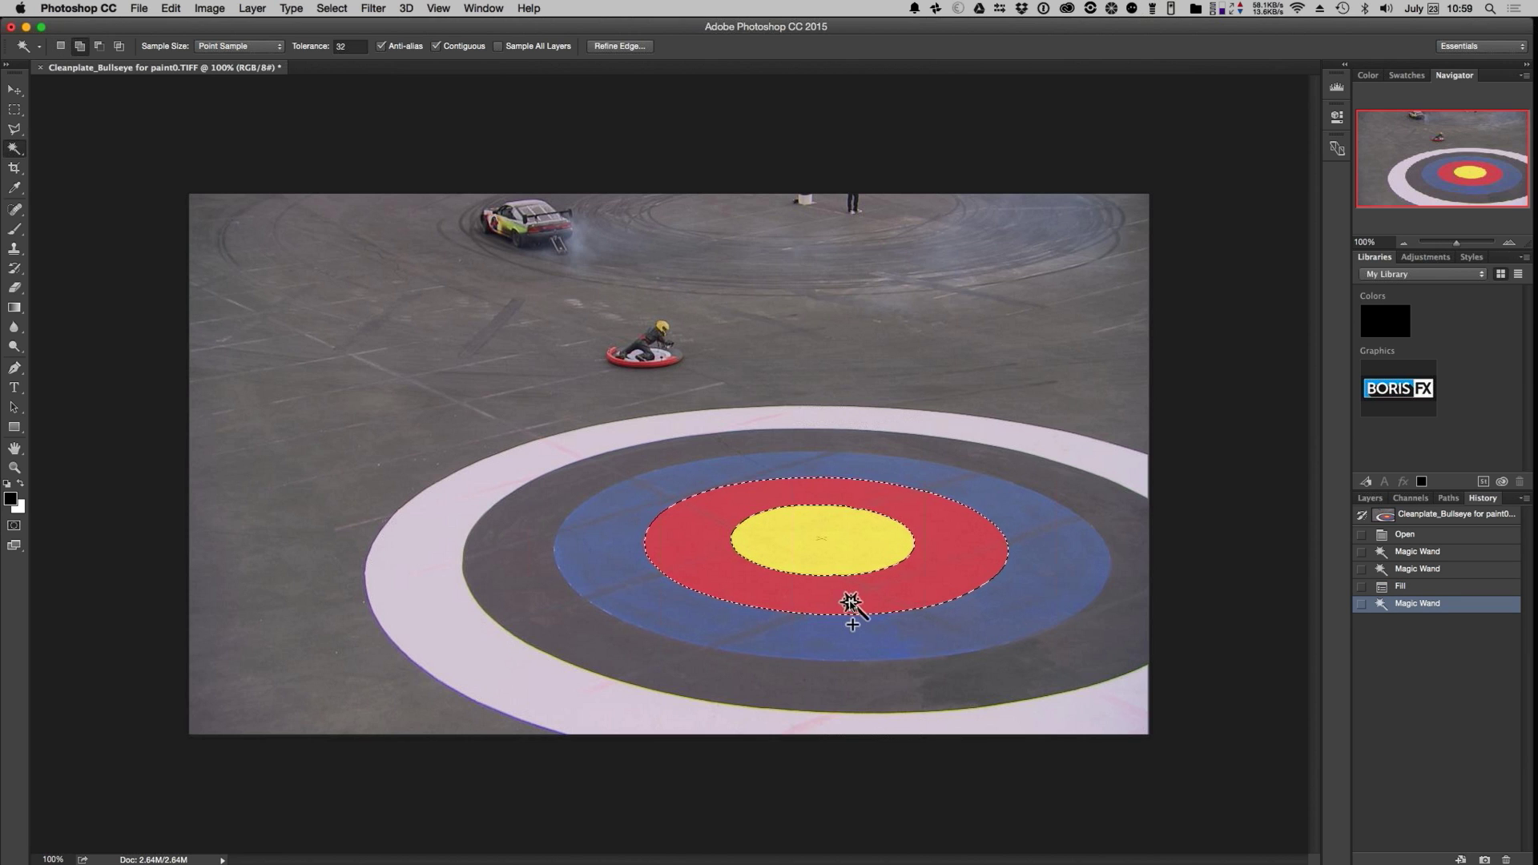
pyautogui.click(671, 268)
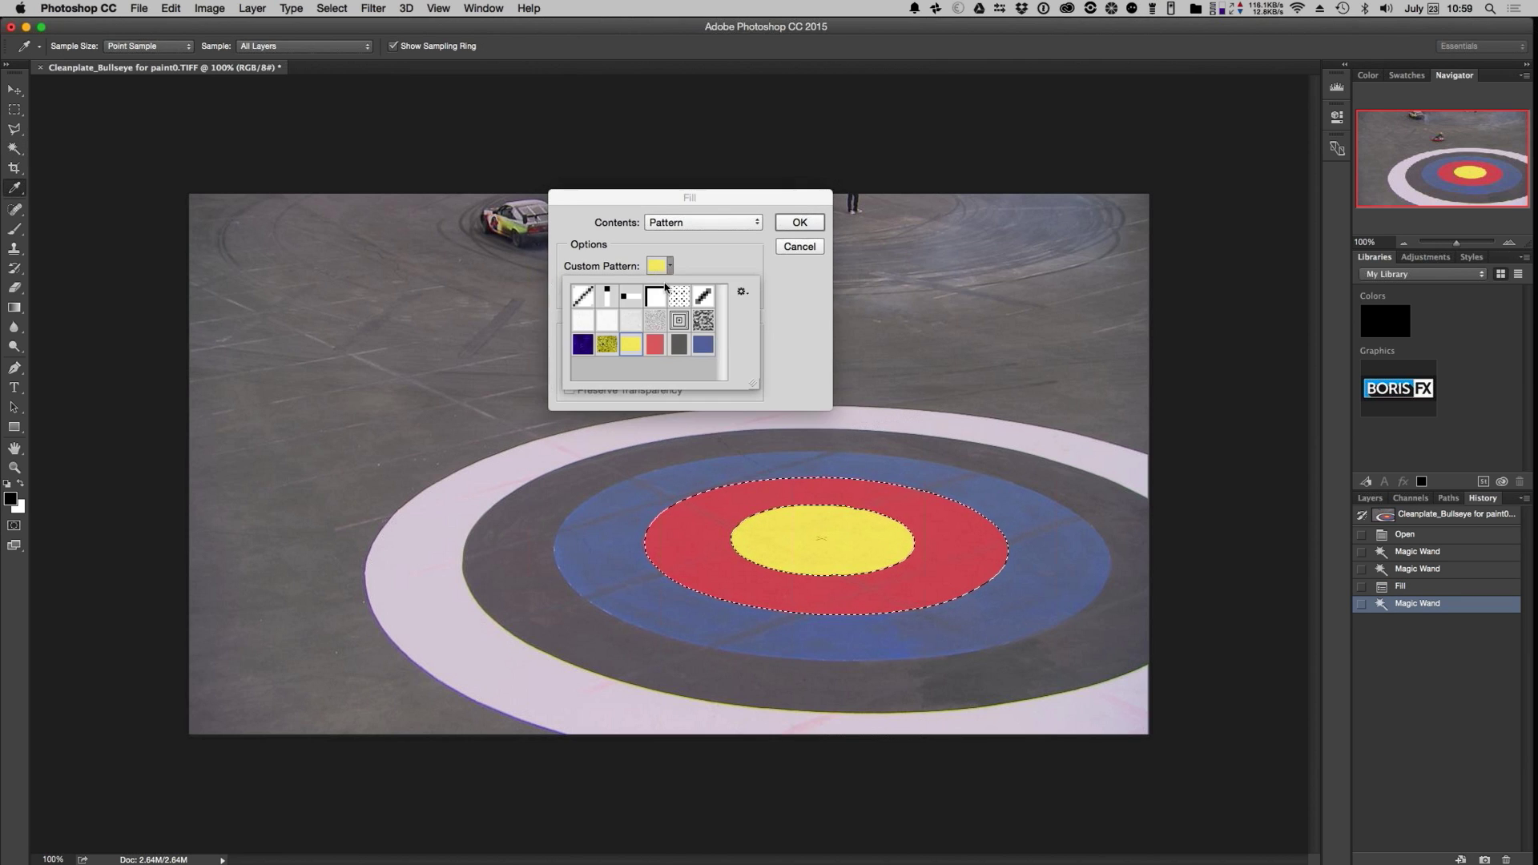
pyautogui.click(652, 342)
pyautogui.click(809, 222)
pyautogui.click(810, 222)
# - Select the target's blue ring with the Magic Wand and fill it with the blue custom pattern
pyautogui.press('w')
pyautogui.click(1007, 597)
pyautogui.hotkey('shift', 'BackSpace')
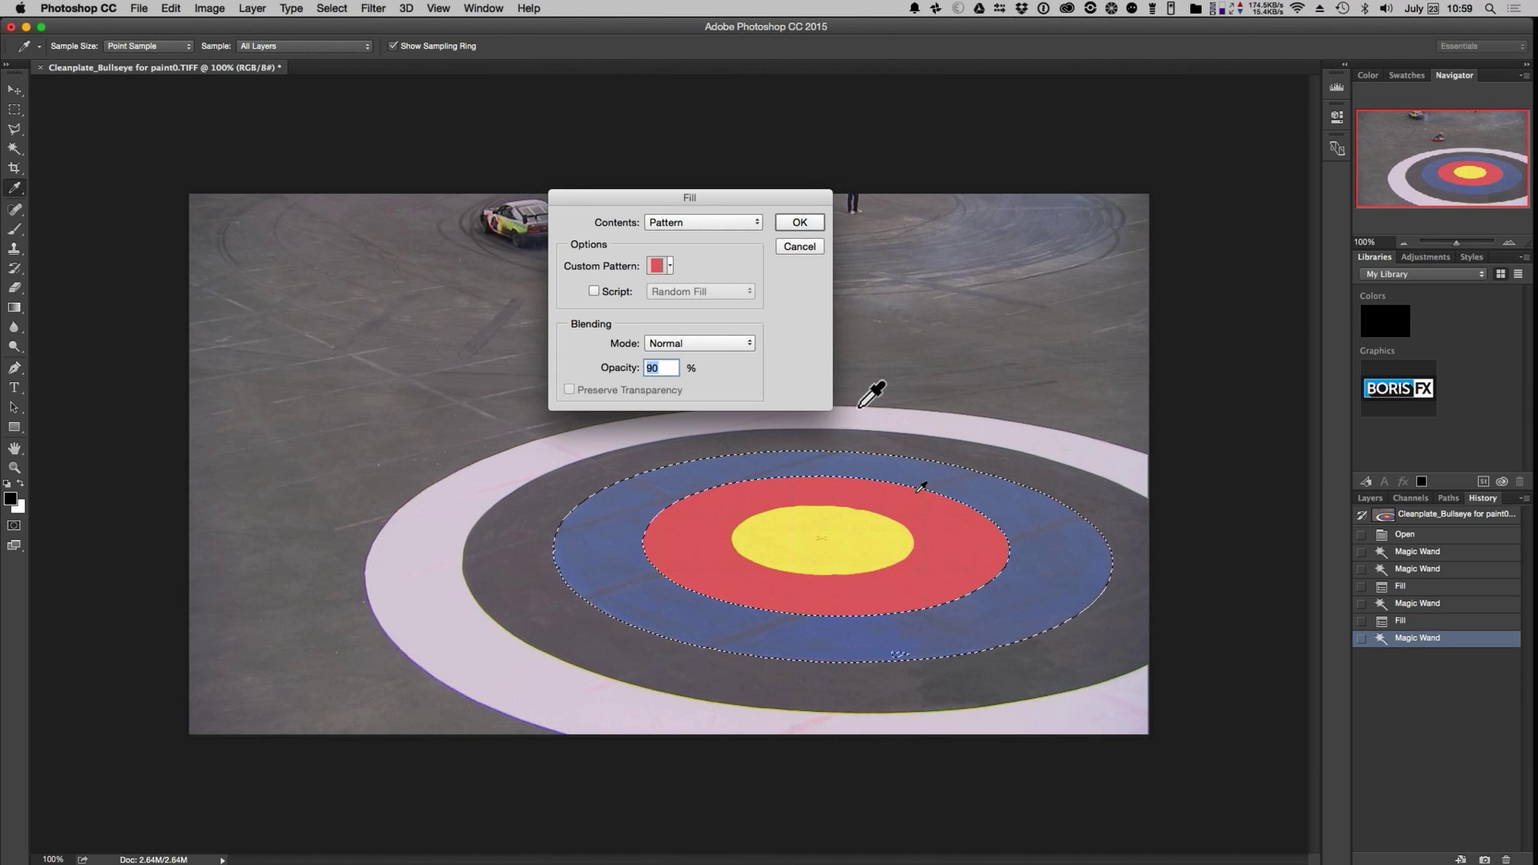
pyautogui.click(670, 266)
pyautogui.click(702, 344)
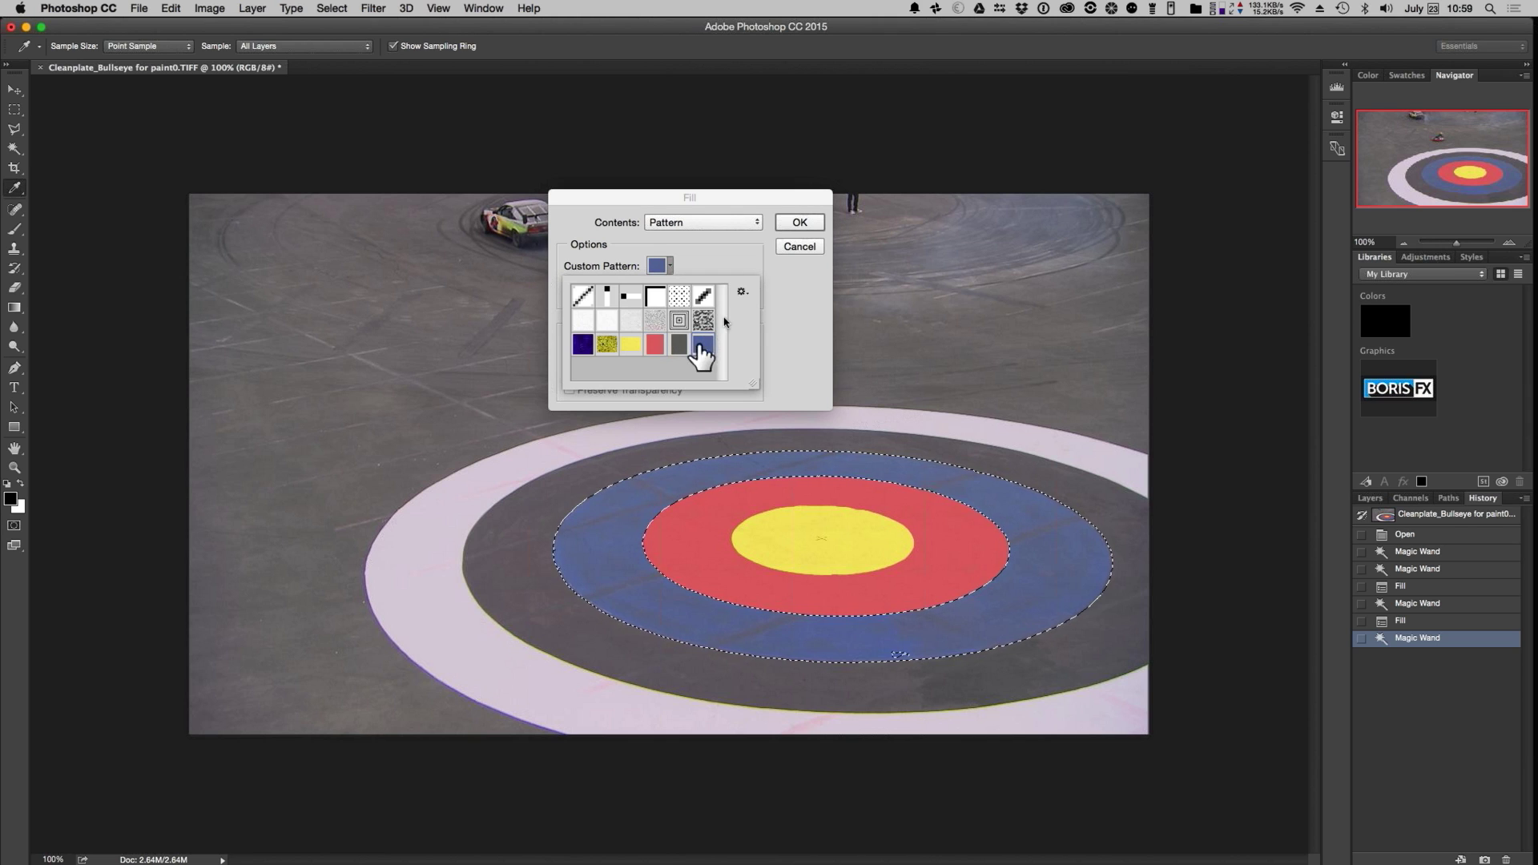
pyautogui.click(798, 224)
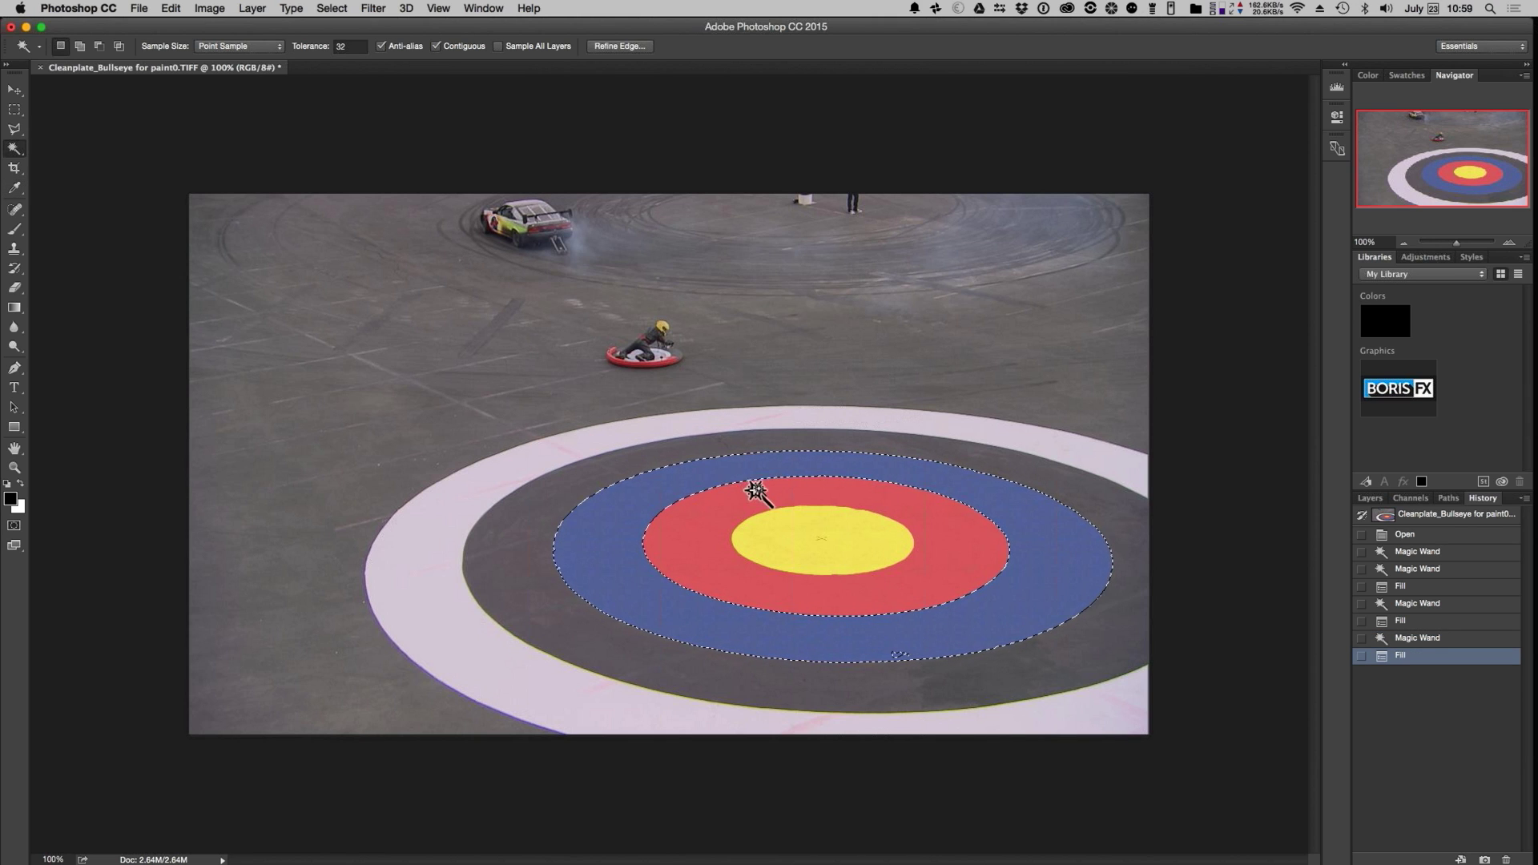
# - Clear the selection, save the painted cleanplate and close the image
pyautogui.click(15, 109)
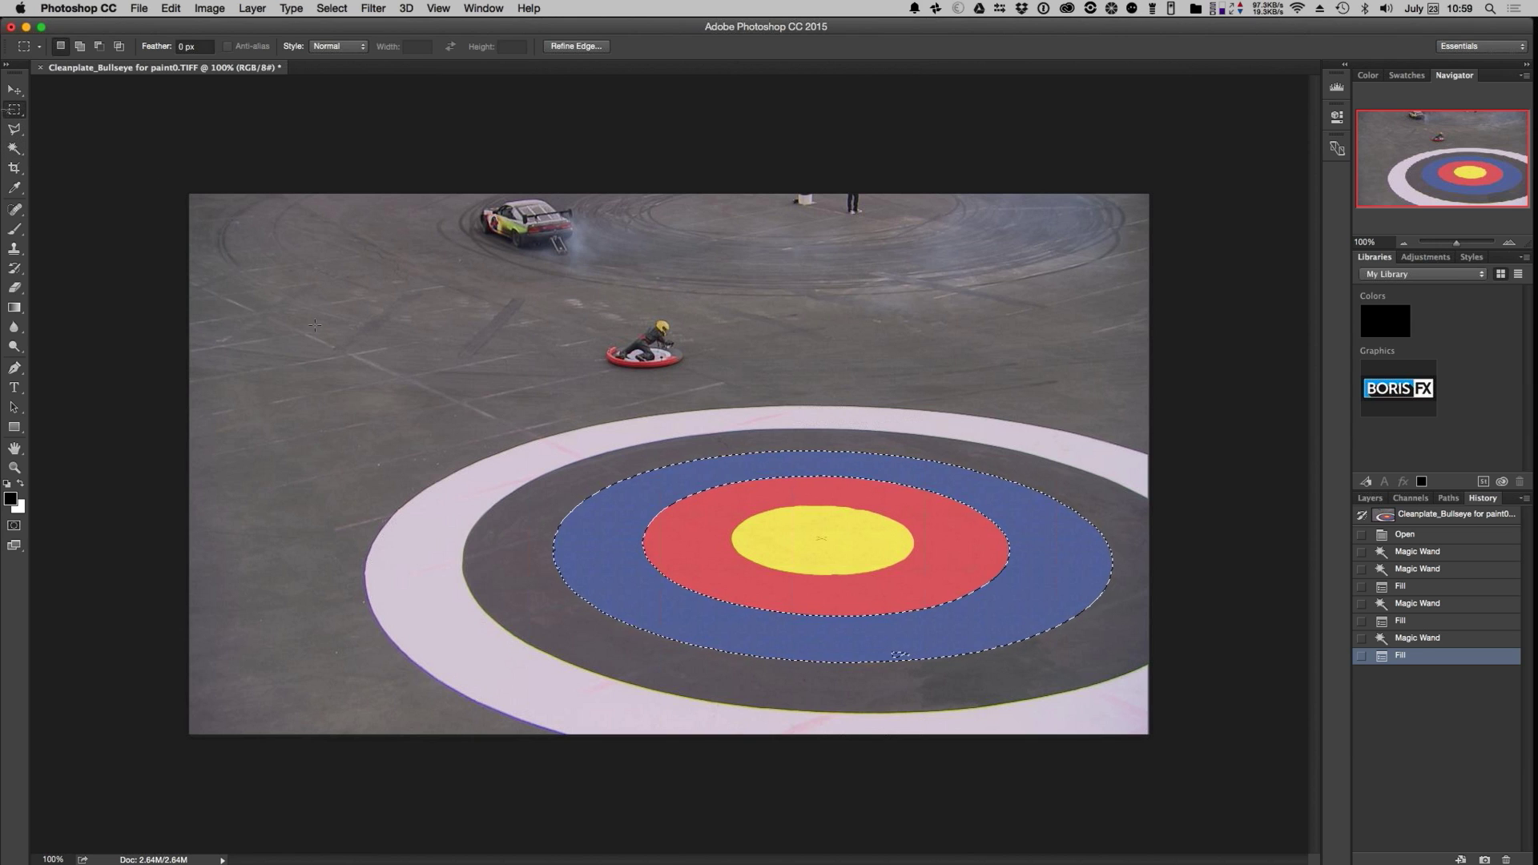
pyautogui.click(337, 343)
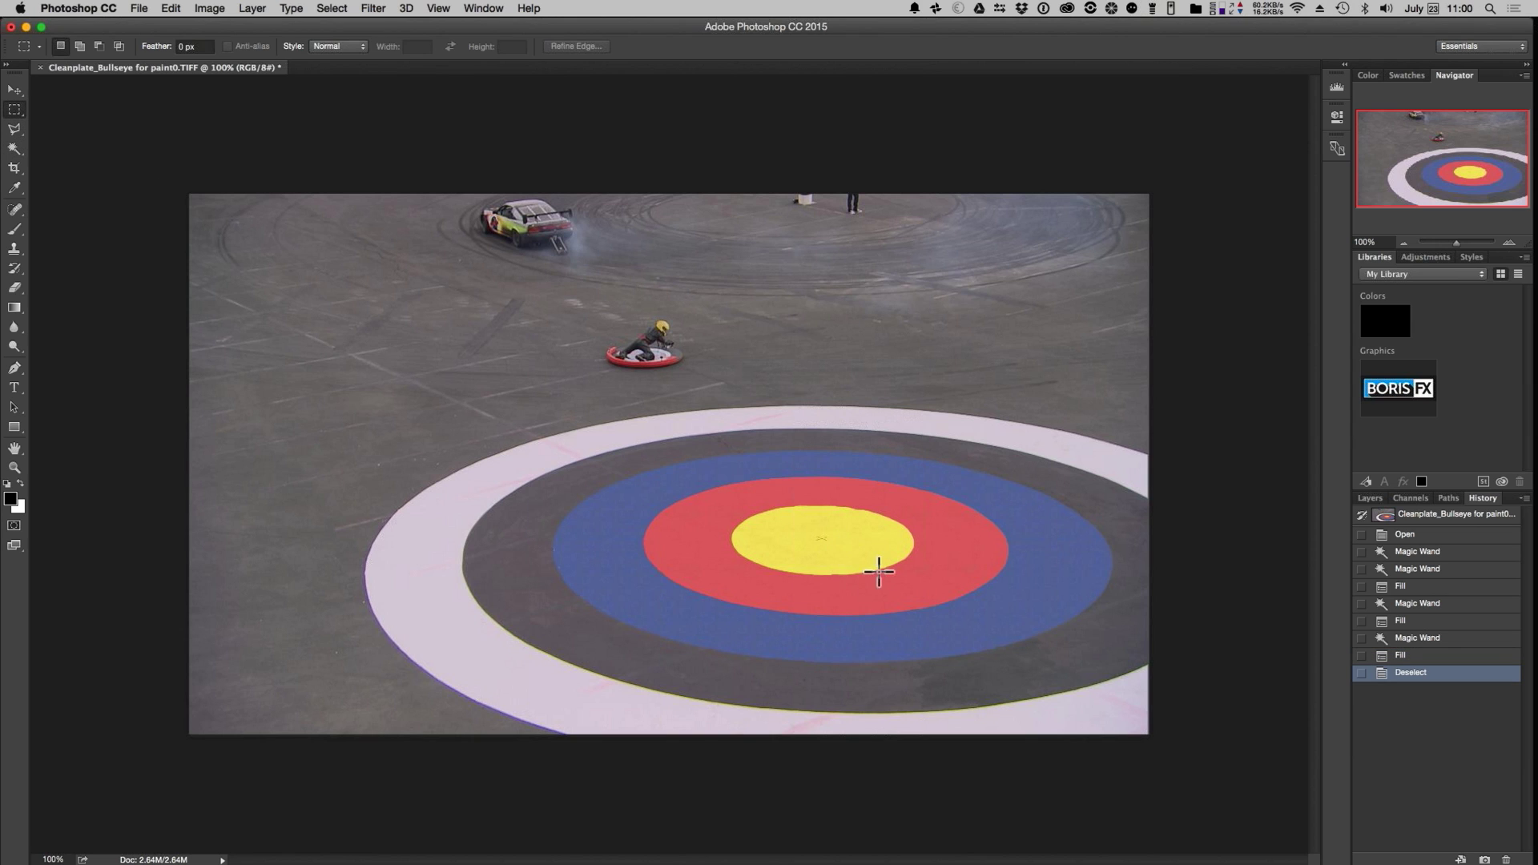
pyautogui.press('super+s')
pyautogui.click(40, 67)
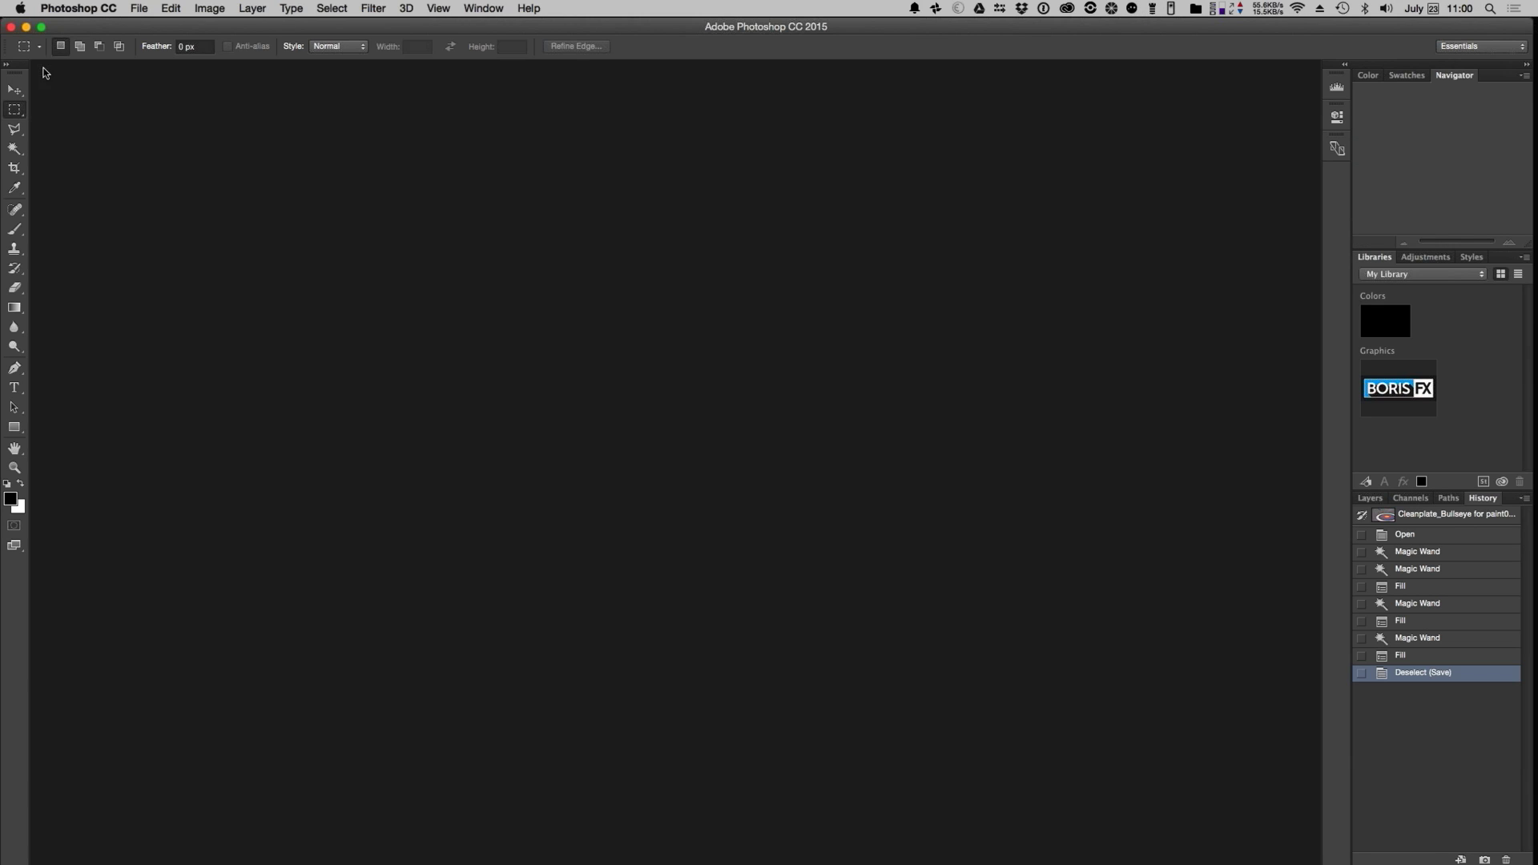
# - Return to mocha Pro, enable Use Cleanplates Exclusively, hide the splines and render the Remove forward through the clip
pyautogui.click(26, 28)
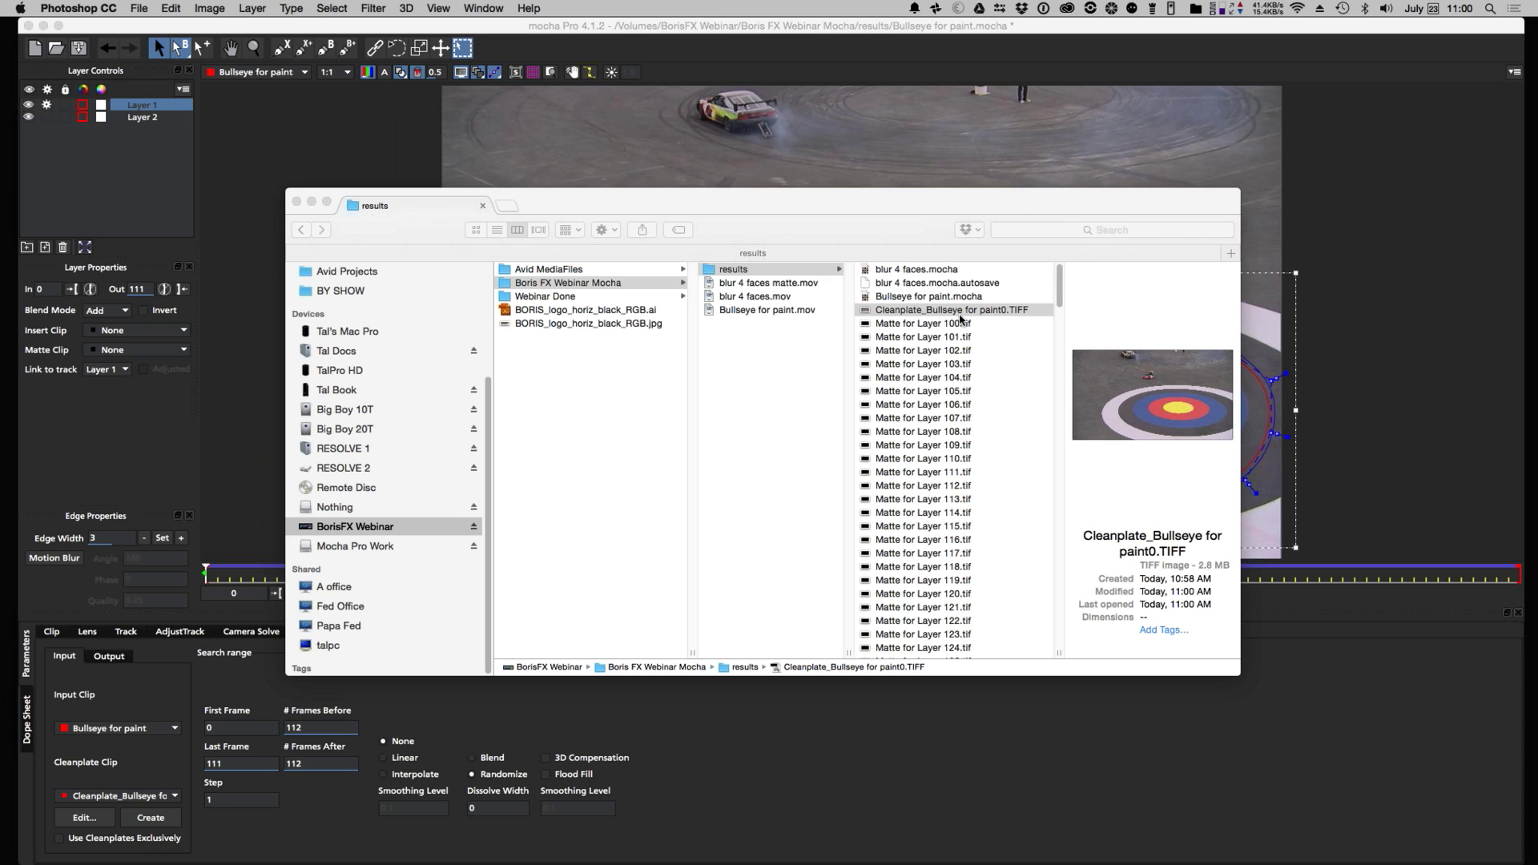
pyautogui.click(313, 204)
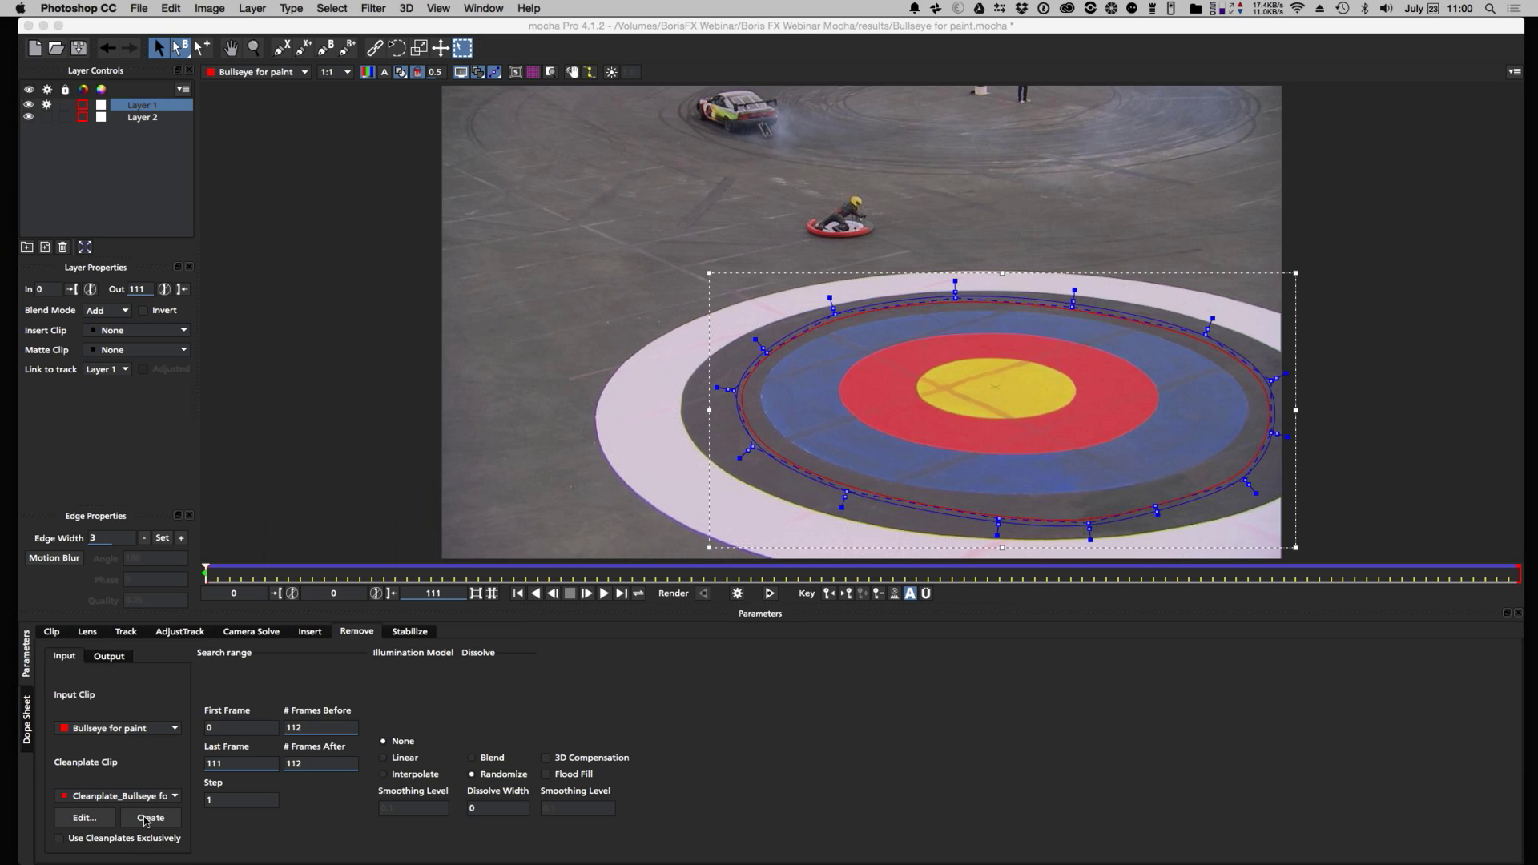
pyautogui.click(72, 841)
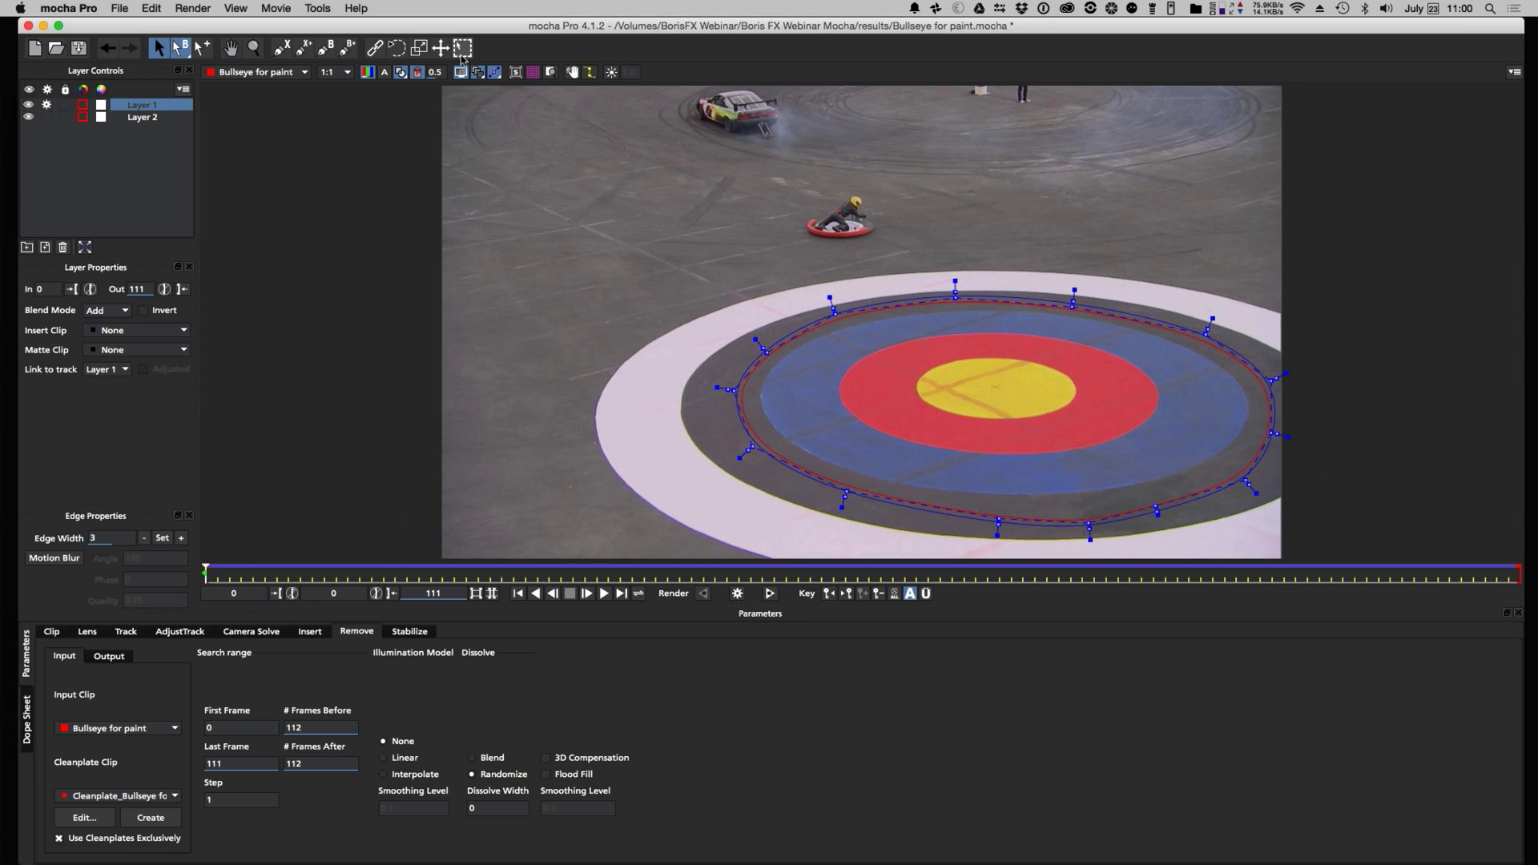
pyautogui.click(480, 73)
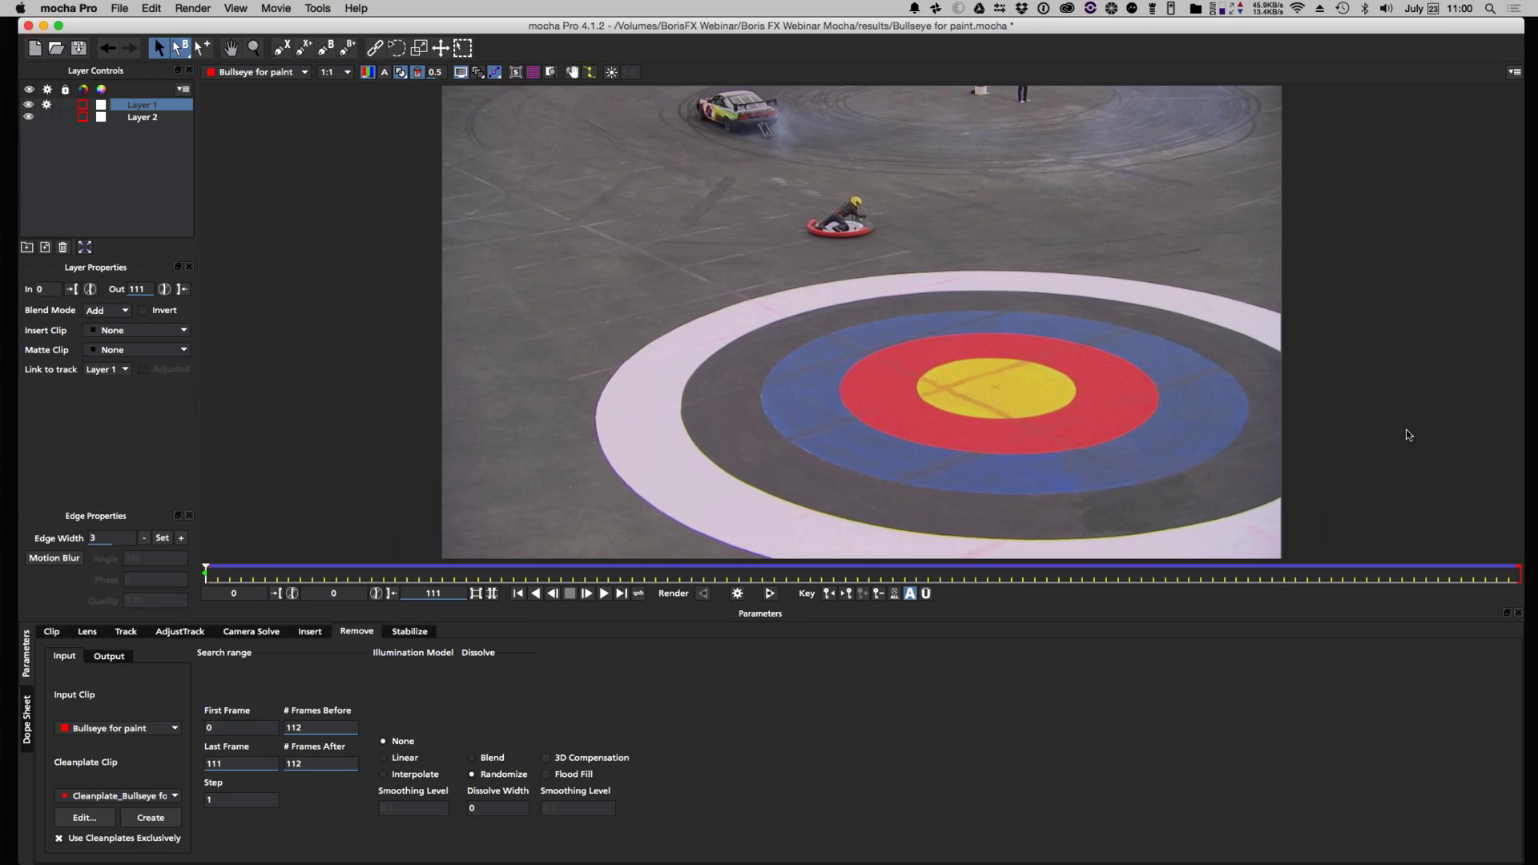
pyautogui.click(771, 593)
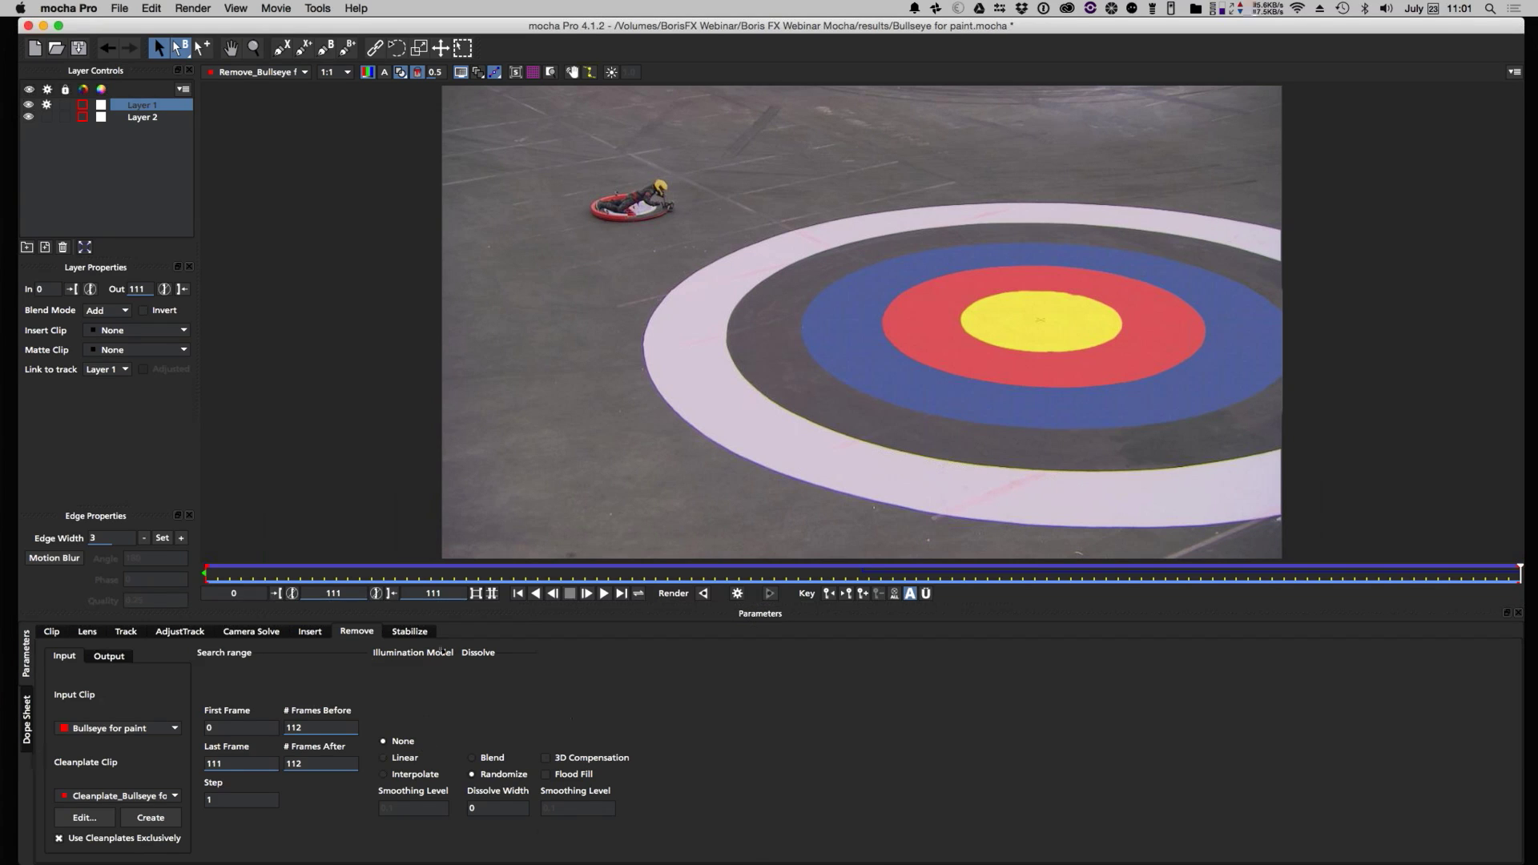
# - Play back the rendered clip to check the cleaned target in motion
pyautogui.click(603, 594)
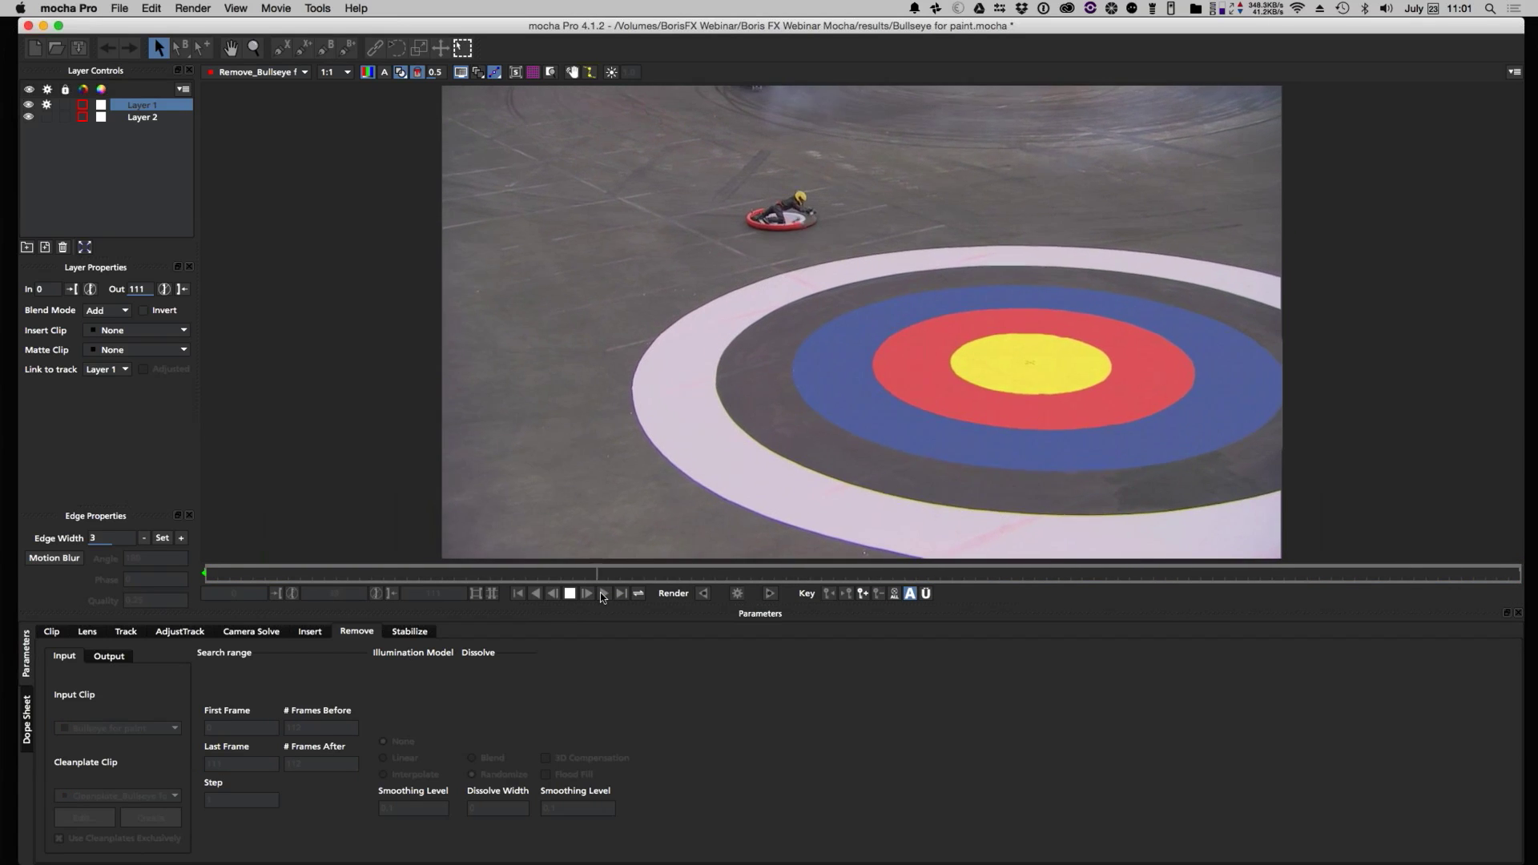
pyautogui.click(603, 593)
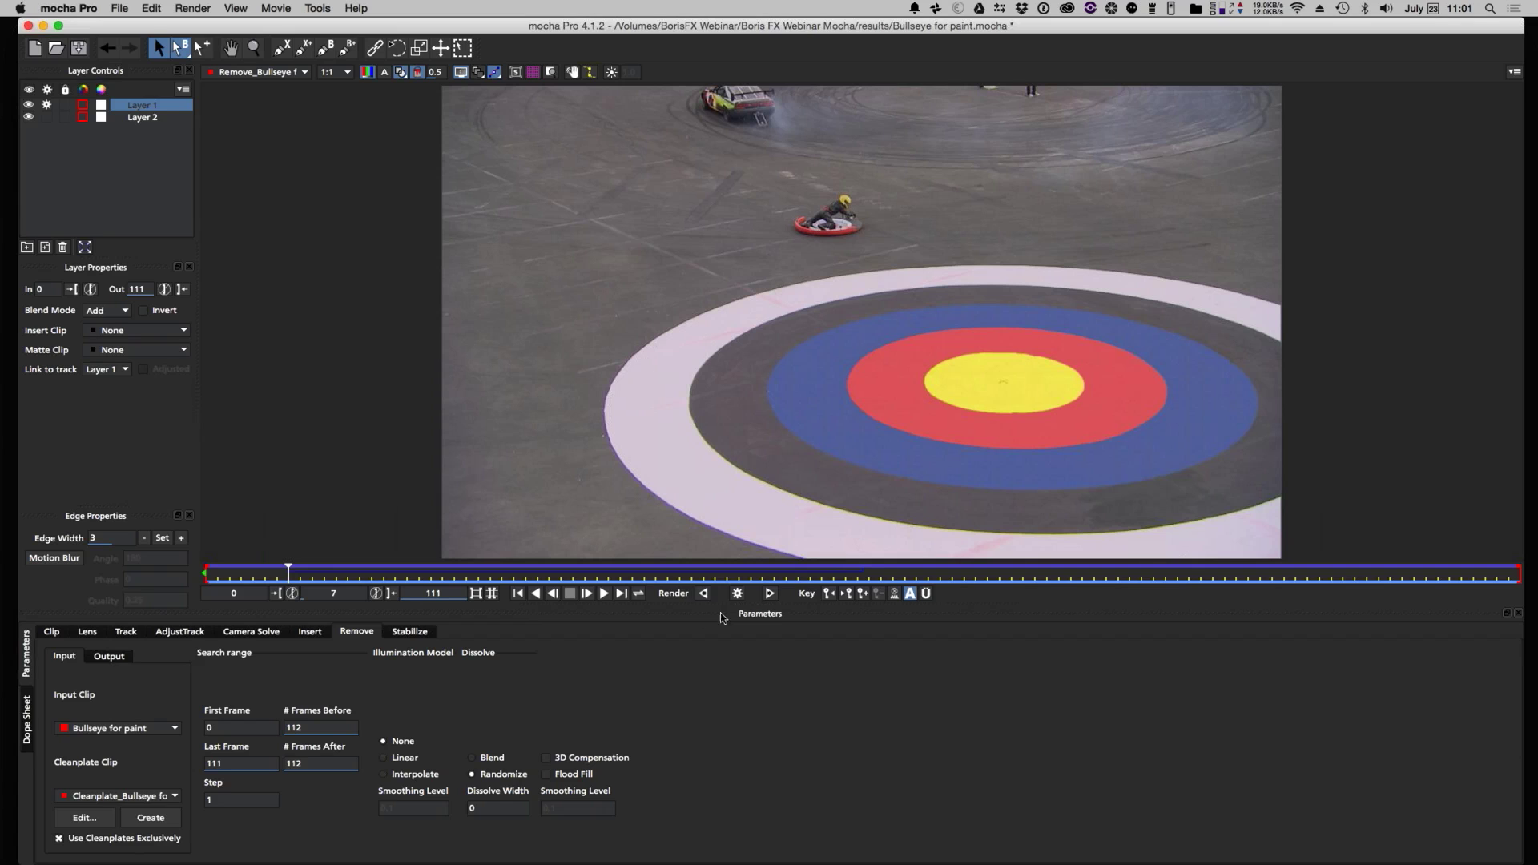
pyautogui.click(604, 593)
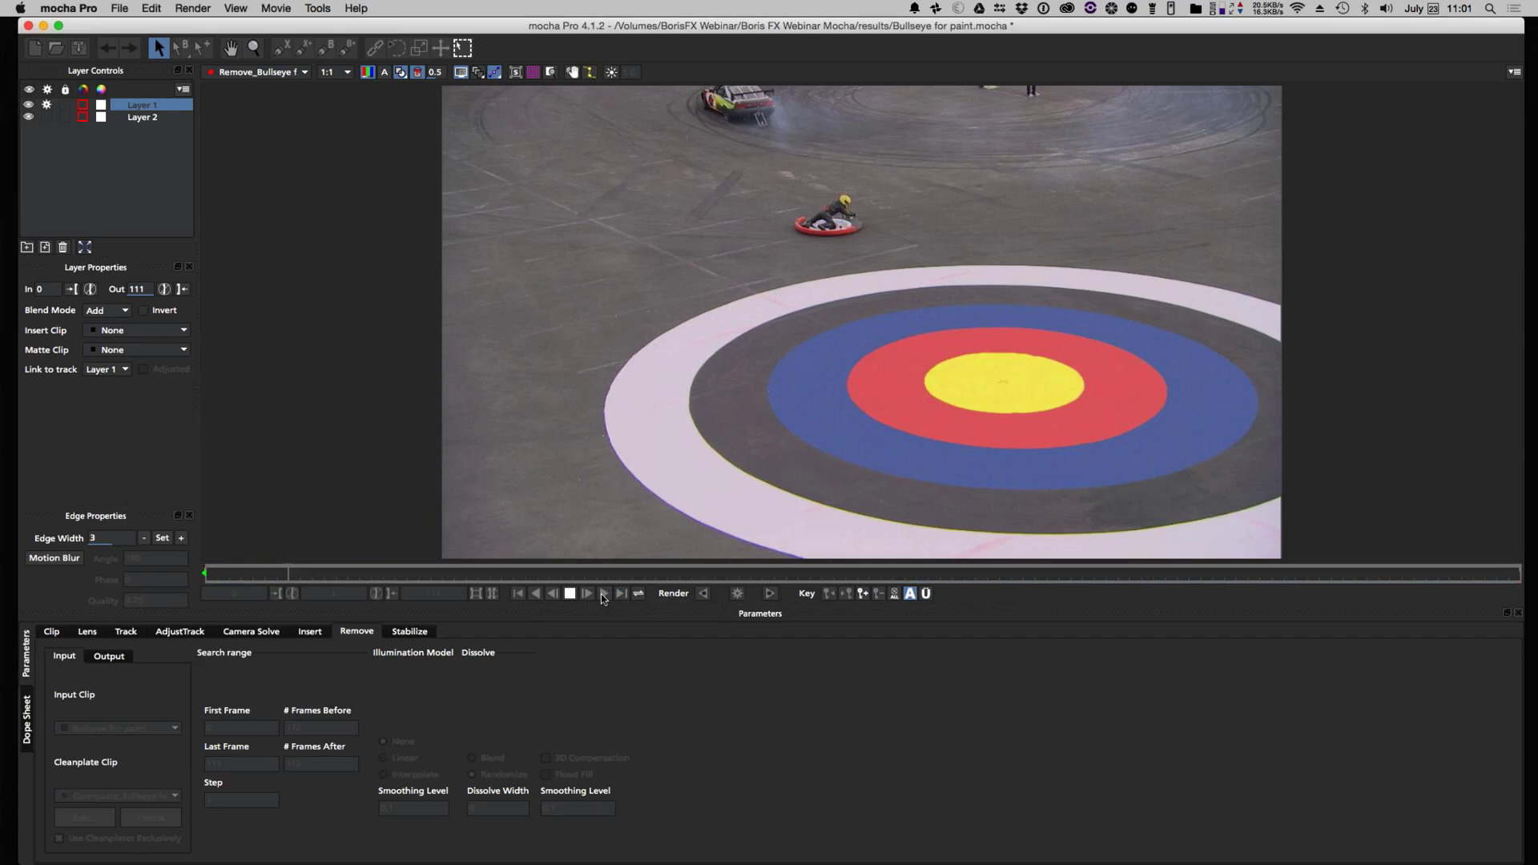
pyautogui.click(570, 594)
# - Export the rendered Remove_Bullseye for paint clip as a QuickTime movie named Bullseye for paint Fixed.mov in the Boris FX Webinar Mocha folder
pyautogui.click(152, 8)
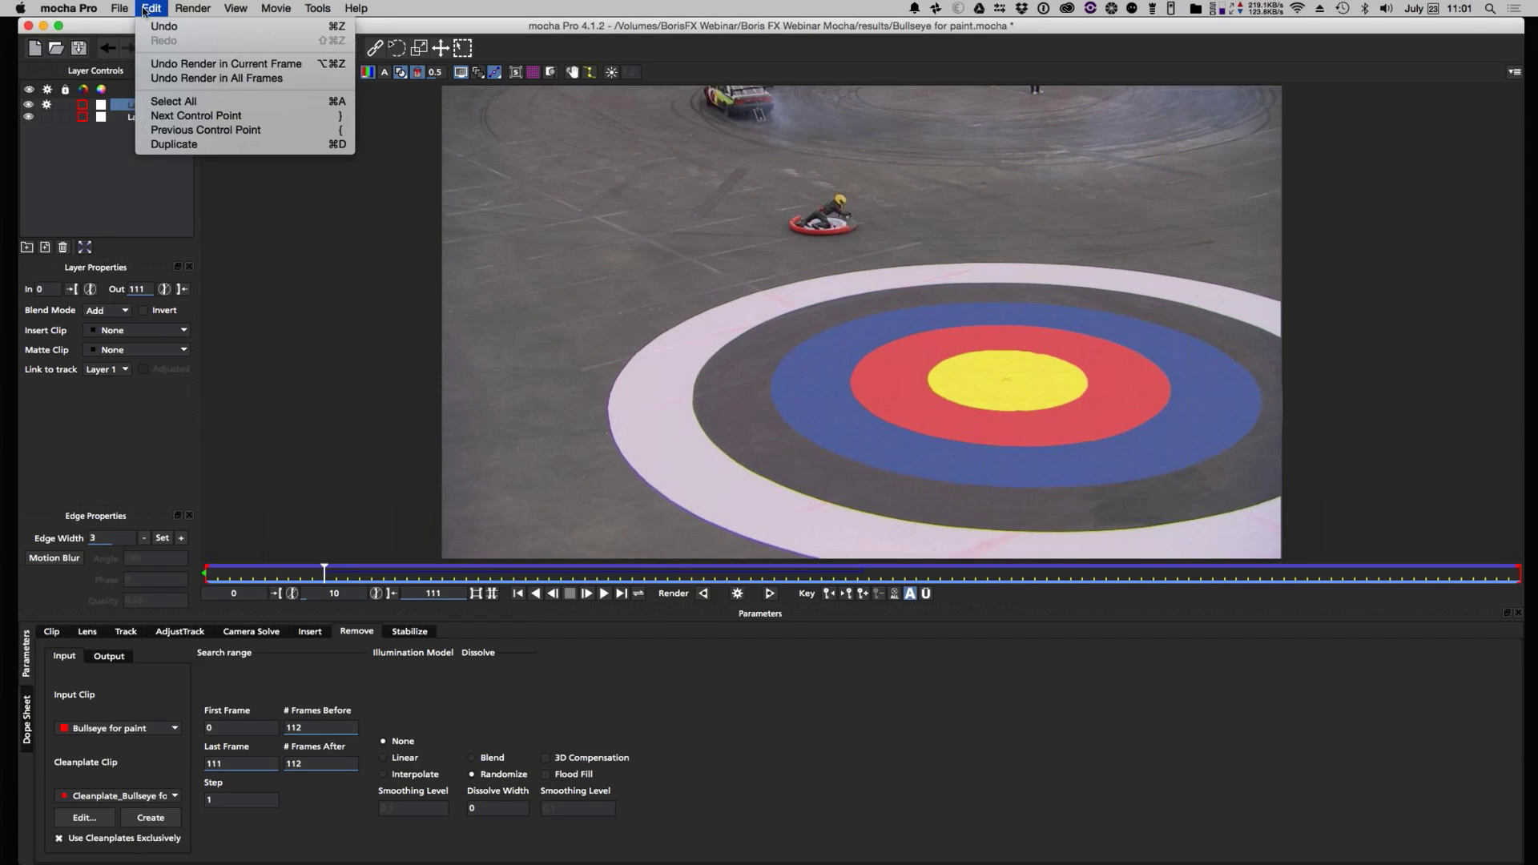
pyautogui.moveTo(119, 16)
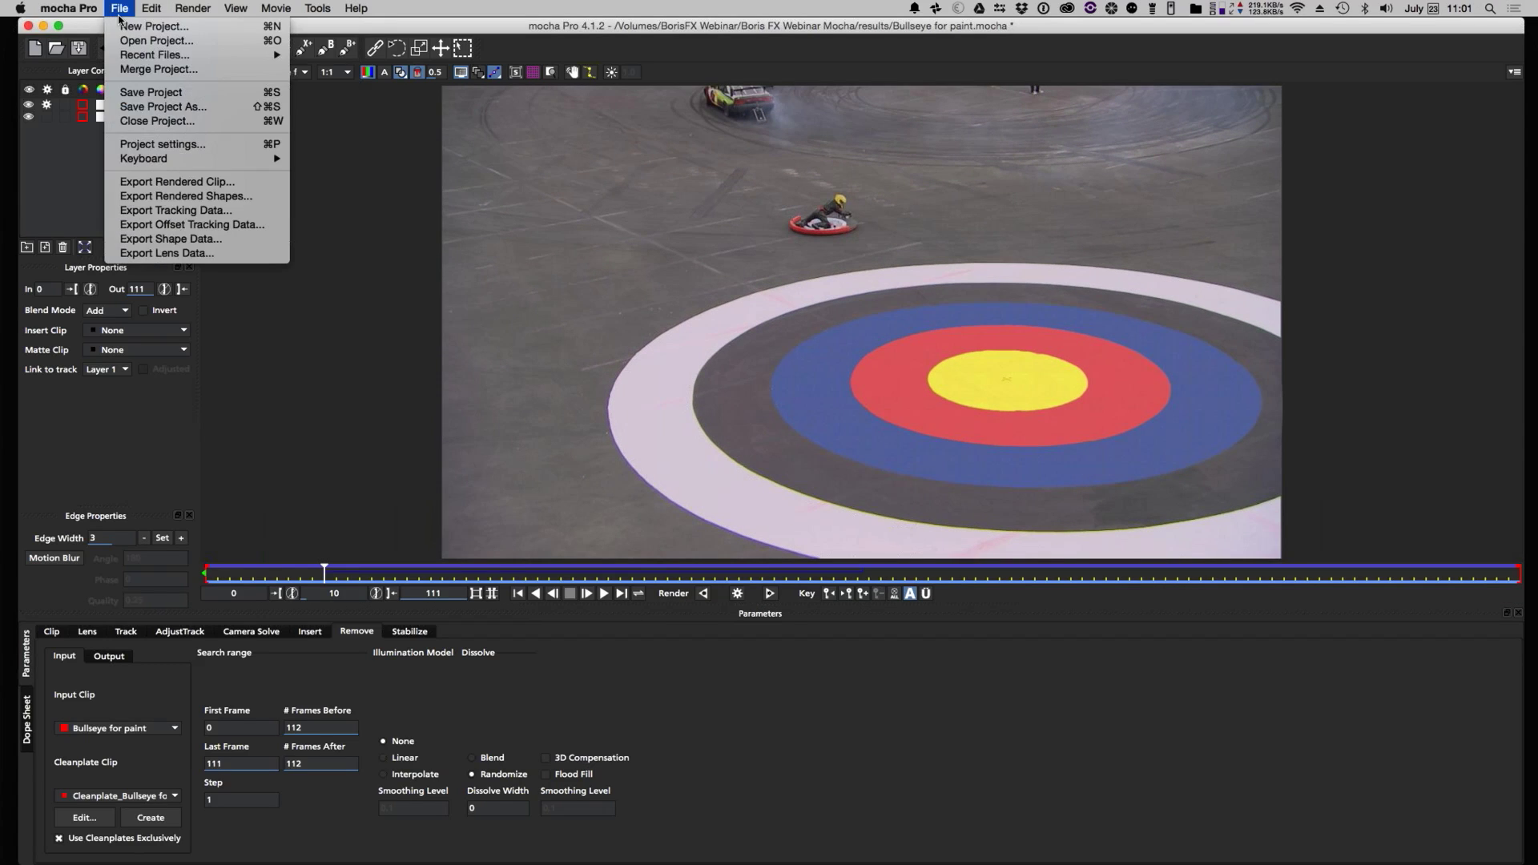
pyautogui.click(149, 182)
pyautogui.click(725, 503)
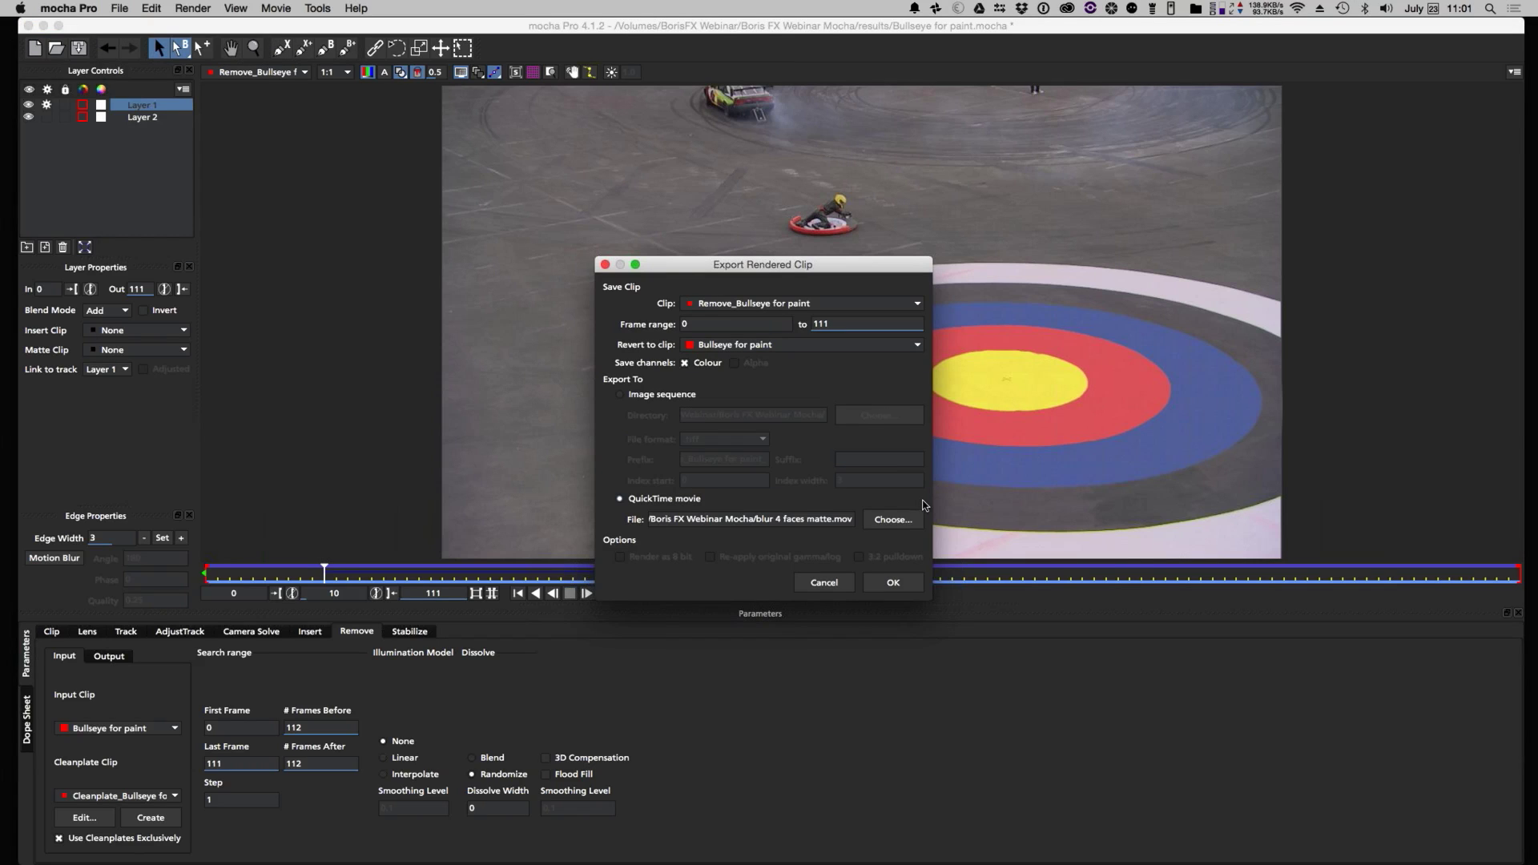
pyautogui.click(897, 522)
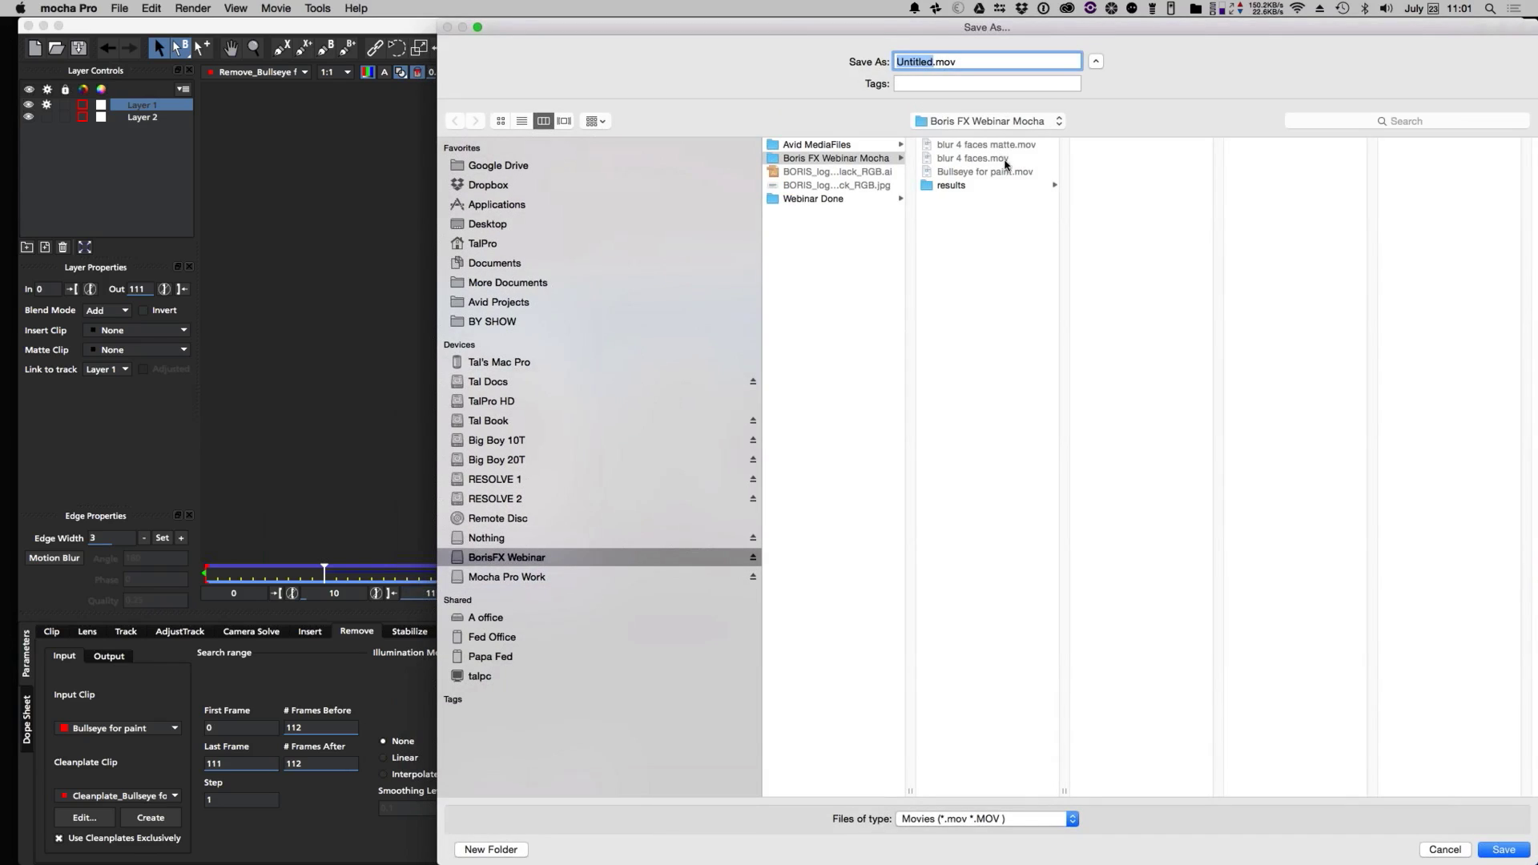
pyautogui.click(985, 171)
pyautogui.click(978, 62)
pyautogui.write('Fixed')
pyautogui.press('Return')
pyautogui.click(892, 582)
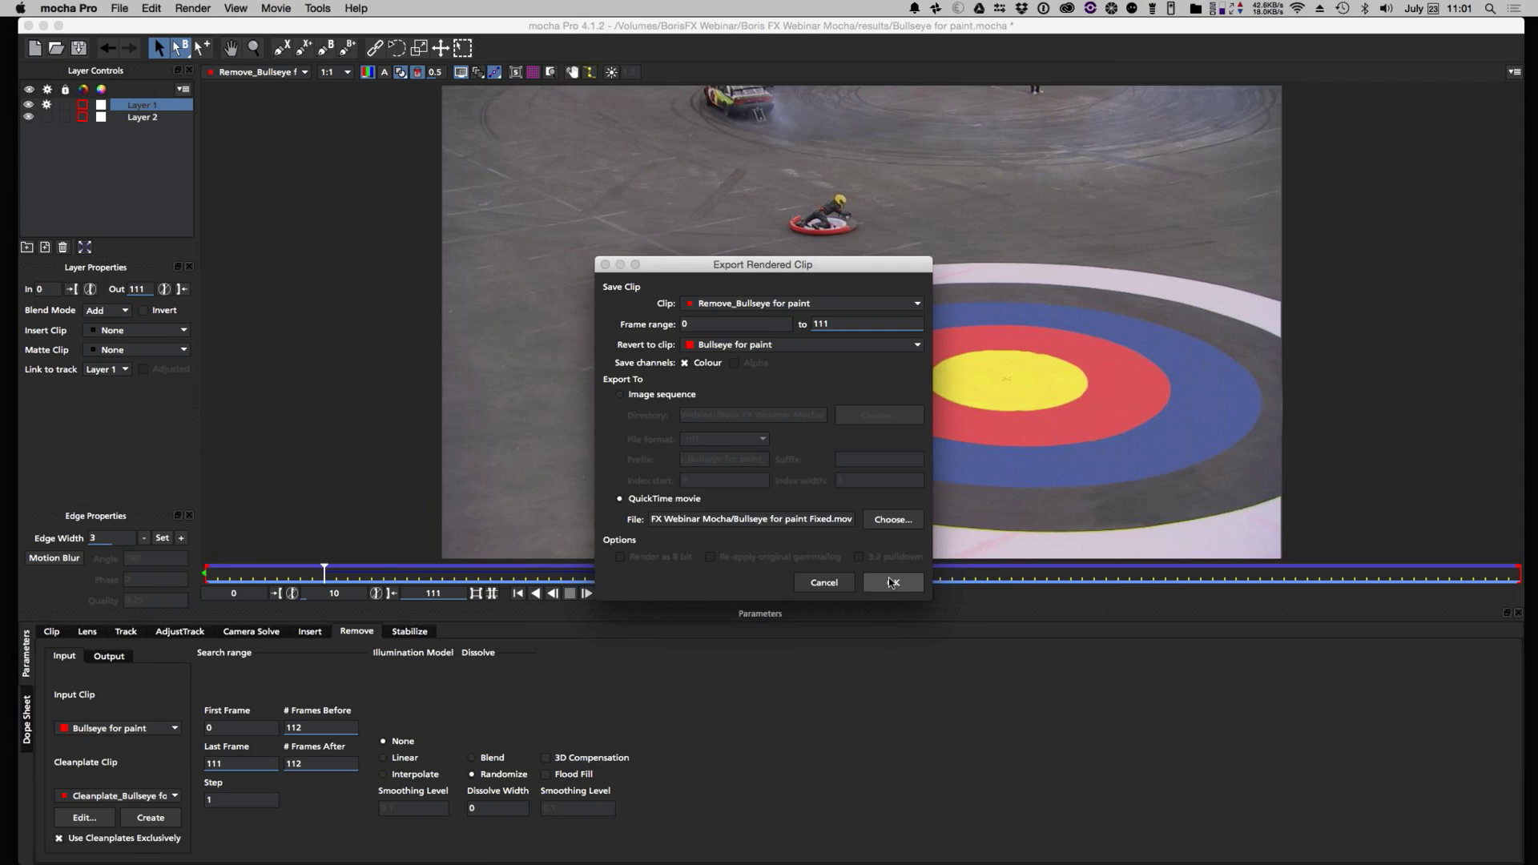
pyautogui.click(979, 510)
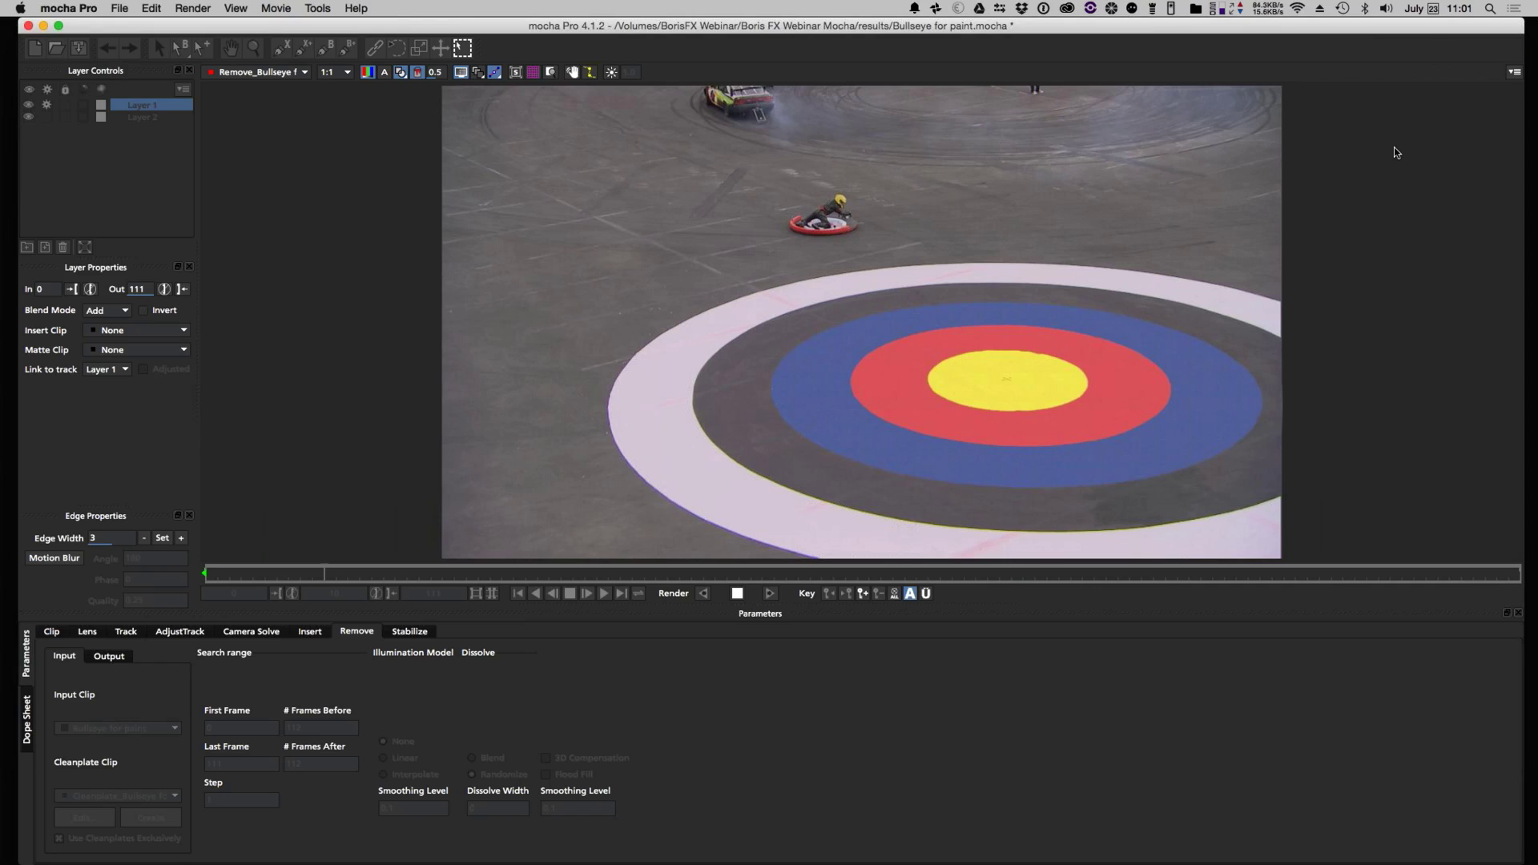
# - Switch to Avid Media Composer and import Bullseye for paint Fixed.mov from Finder into the BorisFX Webinar Mocha fun bin
pyautogui.press('super+h')
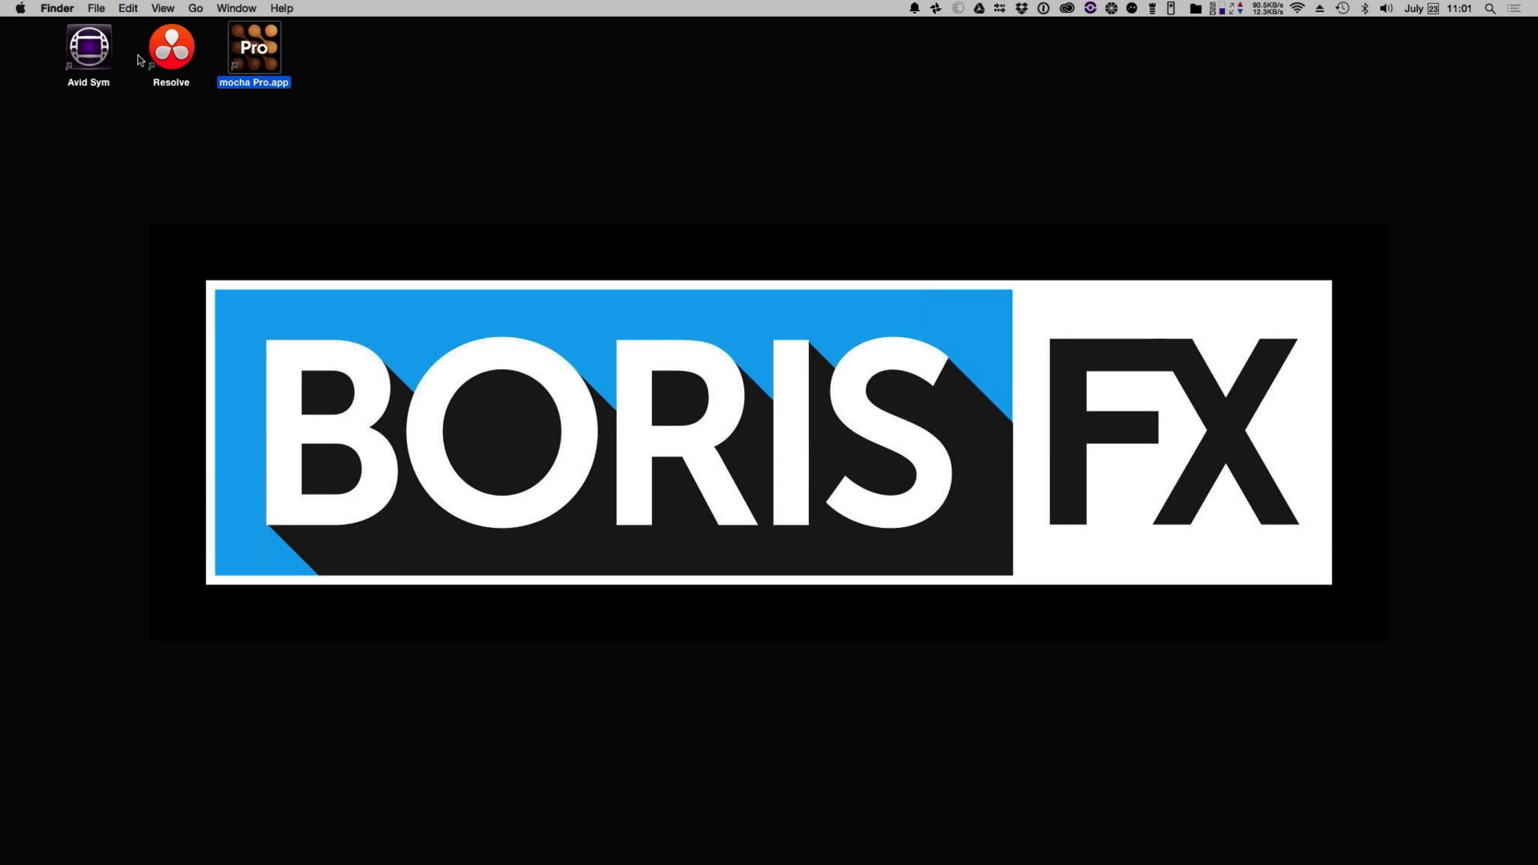
pyautogui.click(78, 56)
pyautogui.doubleClick(78, 56)
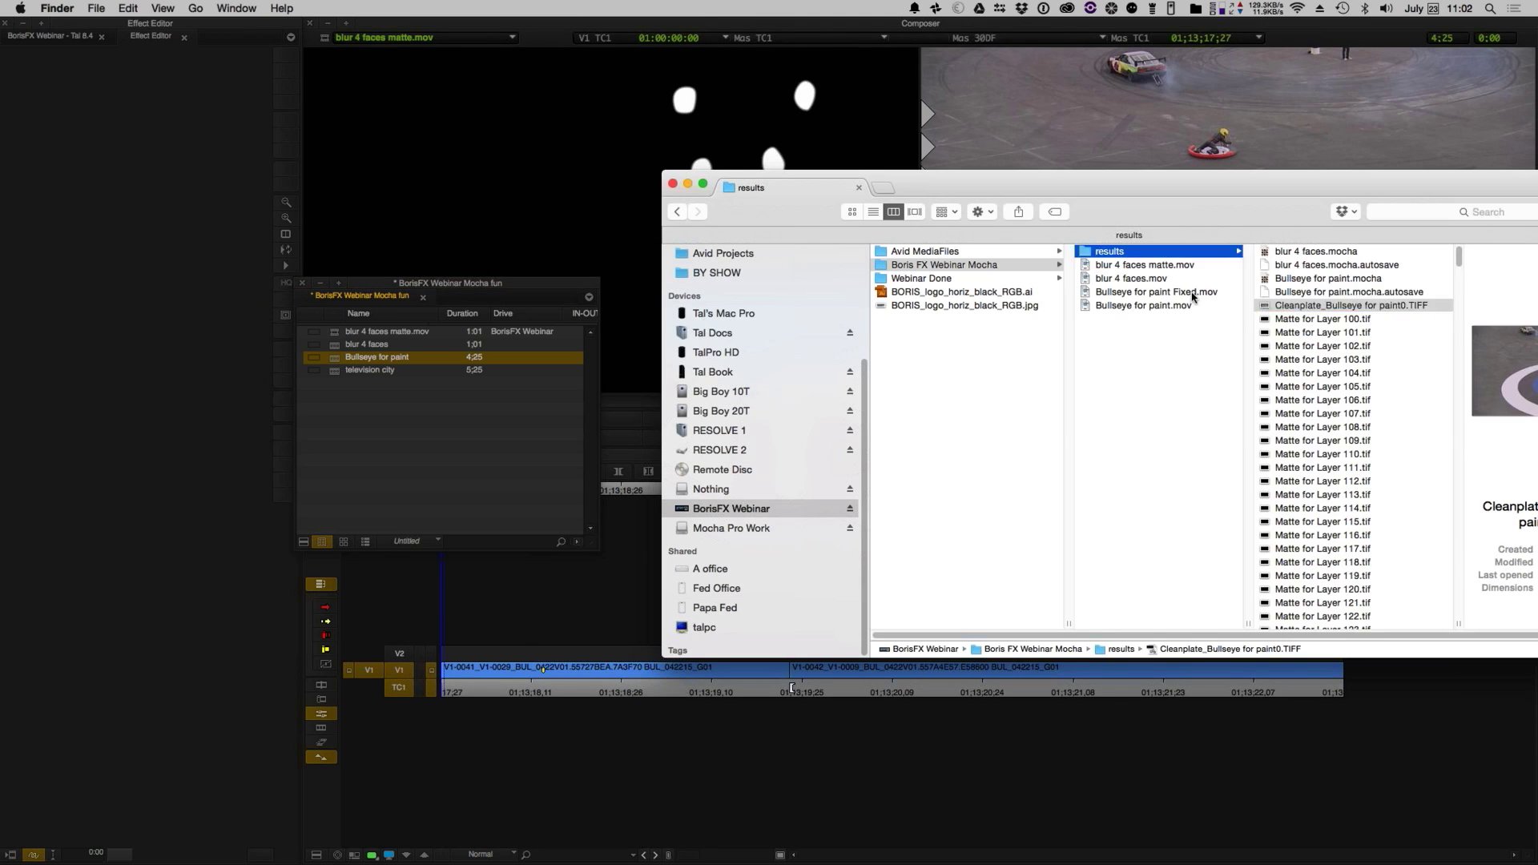
pyautogui.moveTo(1192, 293)
pyautogui.mouseDown()
pyautogui.moveTo(657, 378)
pyautogui.moveTo(670, 410)
pyautogui.moveTo(516, 444)
pyautogui.mouseUp()
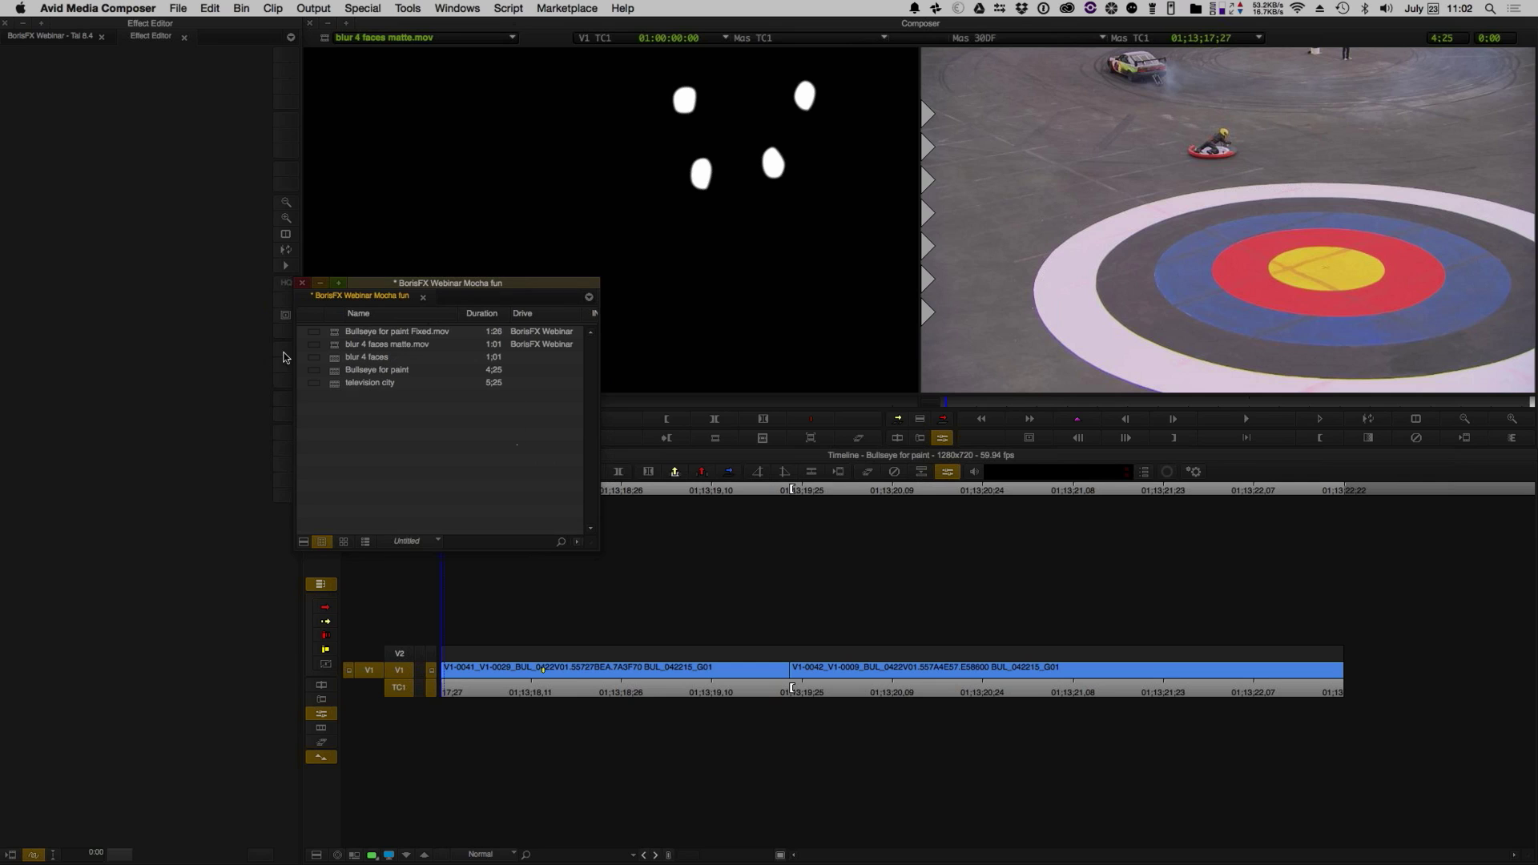
# - Load Bullseye for paint Fixed.mov into the source monitor and move the bin window out of the way
pyautogui.click(334, 333)
pyautogui.doubleClick(334, 334)
pyautogui.press('super+8')
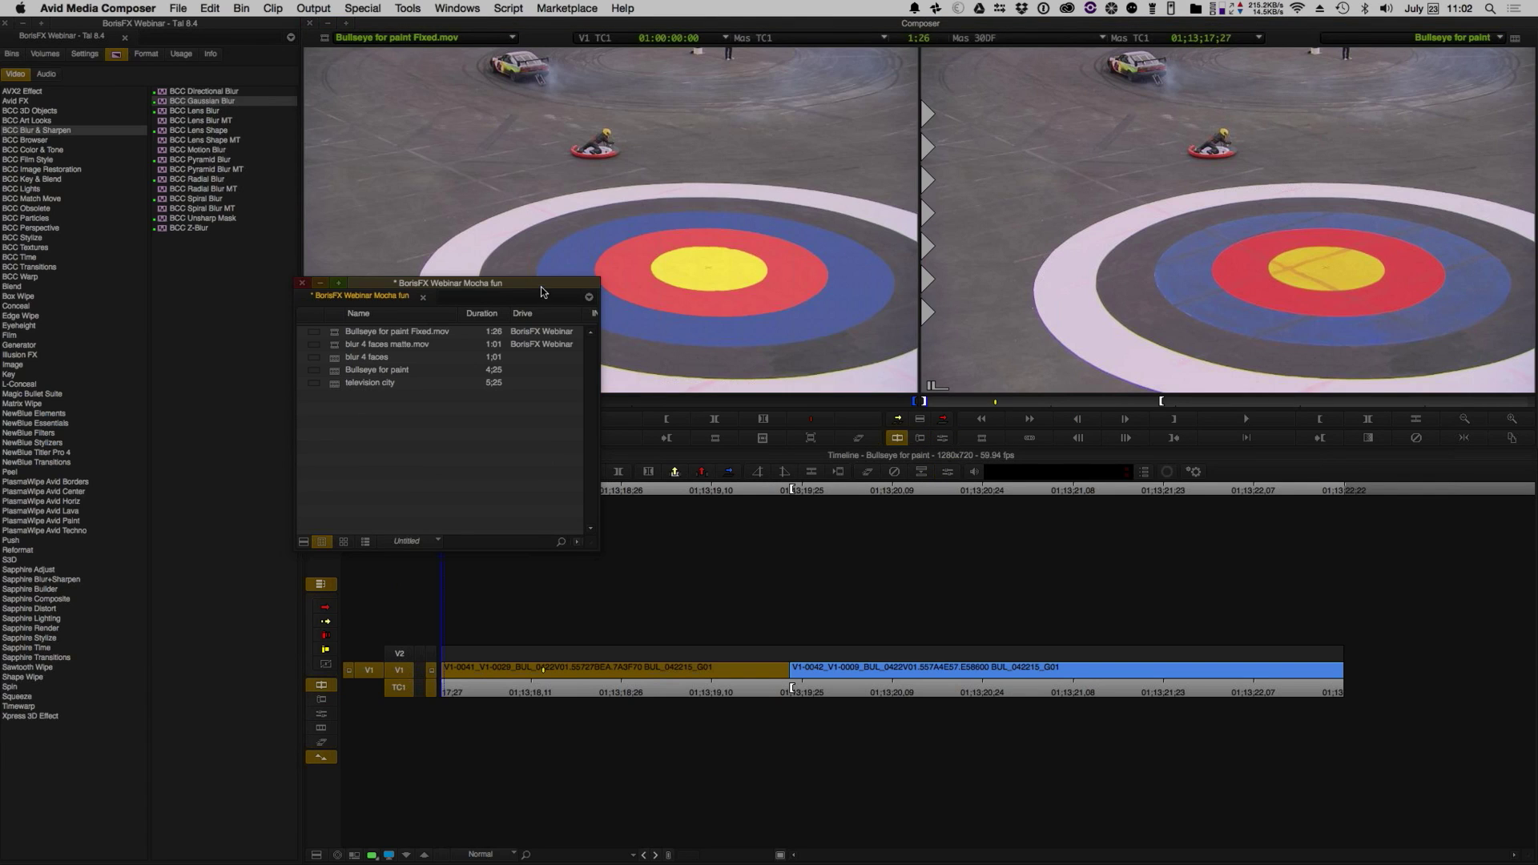
pyautogui.moveTo(449, 283); pyautogui.dragTo(331, 283)
# - Overwrite the fixed clip onto track V2 above the first bullseye shot and play the sequence
pyautogui.click(410, 749)
pyautogui.click(401, 656)
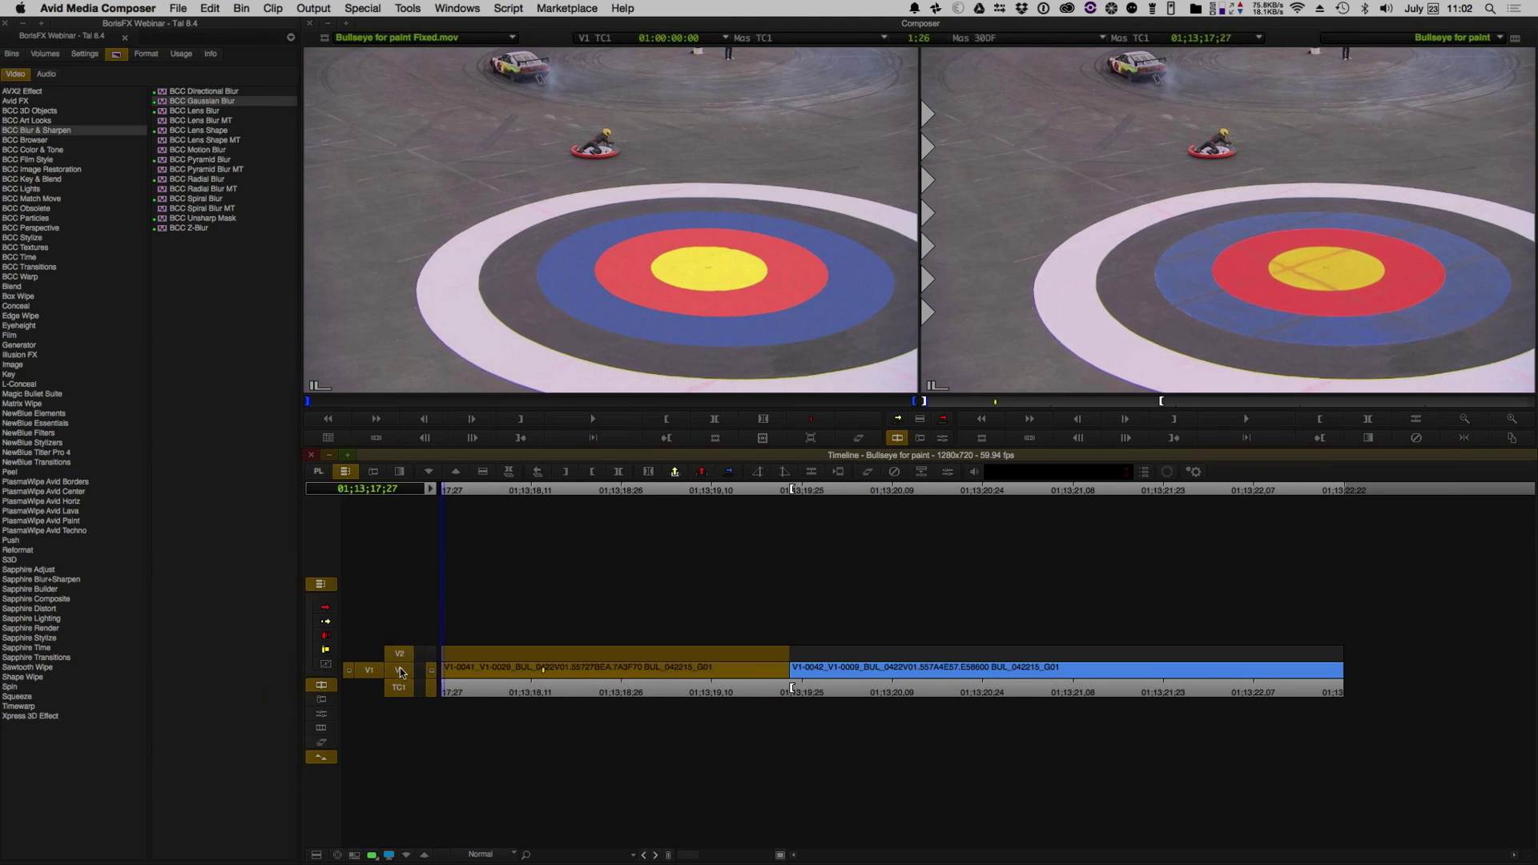
pyautogui.click(401, 667)
pyautogui.press('b')
pyautogui.moveTo(550, 694); pyautogui.dragTo(337, 667)
pyautogui.press('space')
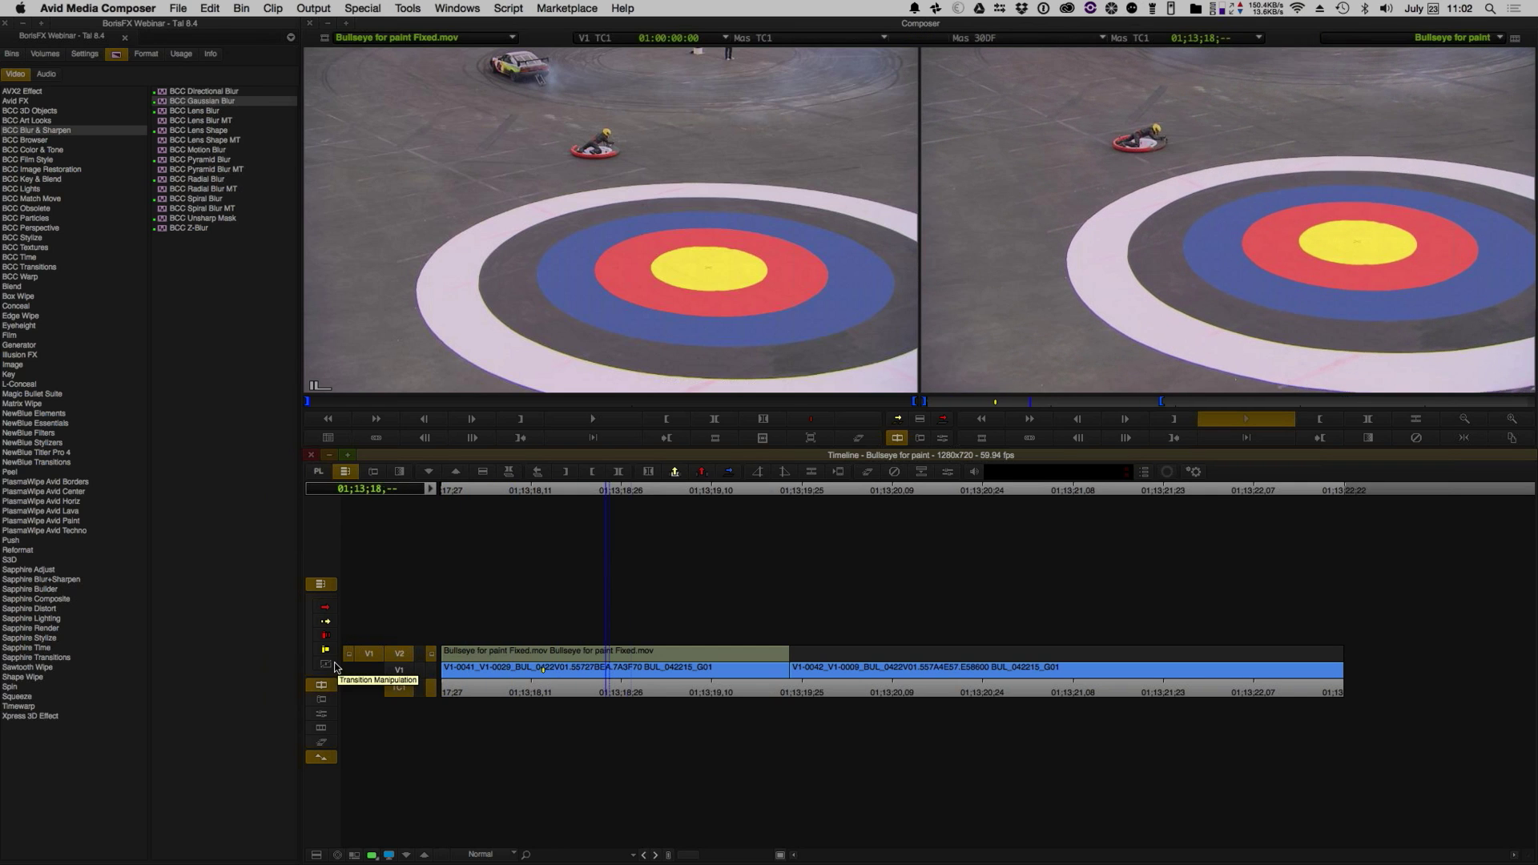
# - Stop the bullseye playback, bring up the television city sequence in its place and clear the source monitor
pyautogui.press('space')
pyautogui.hotkey('shift', 'F8')
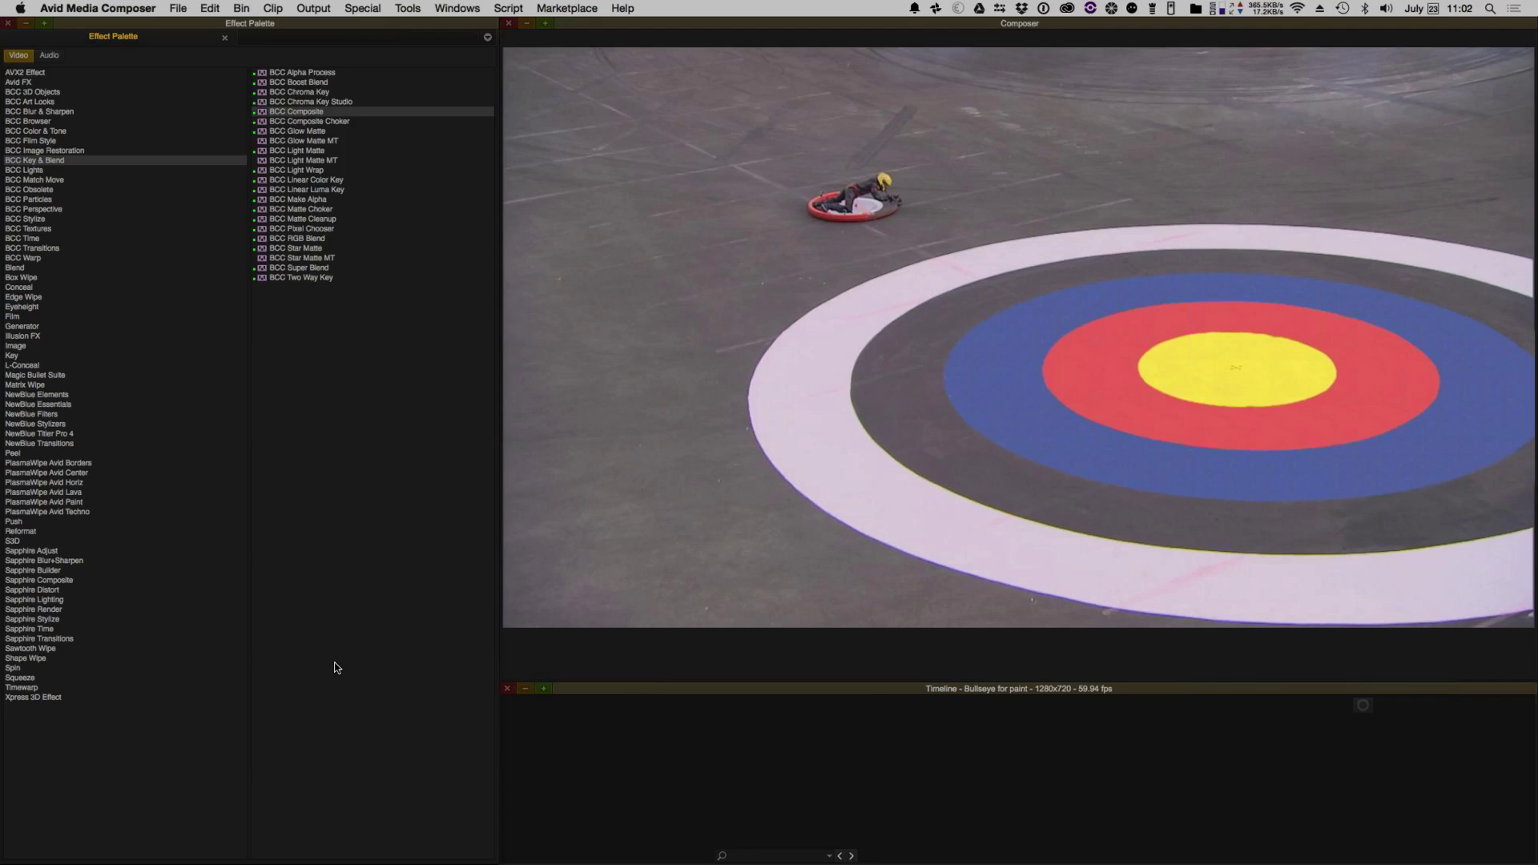
pyautogui.press('space')
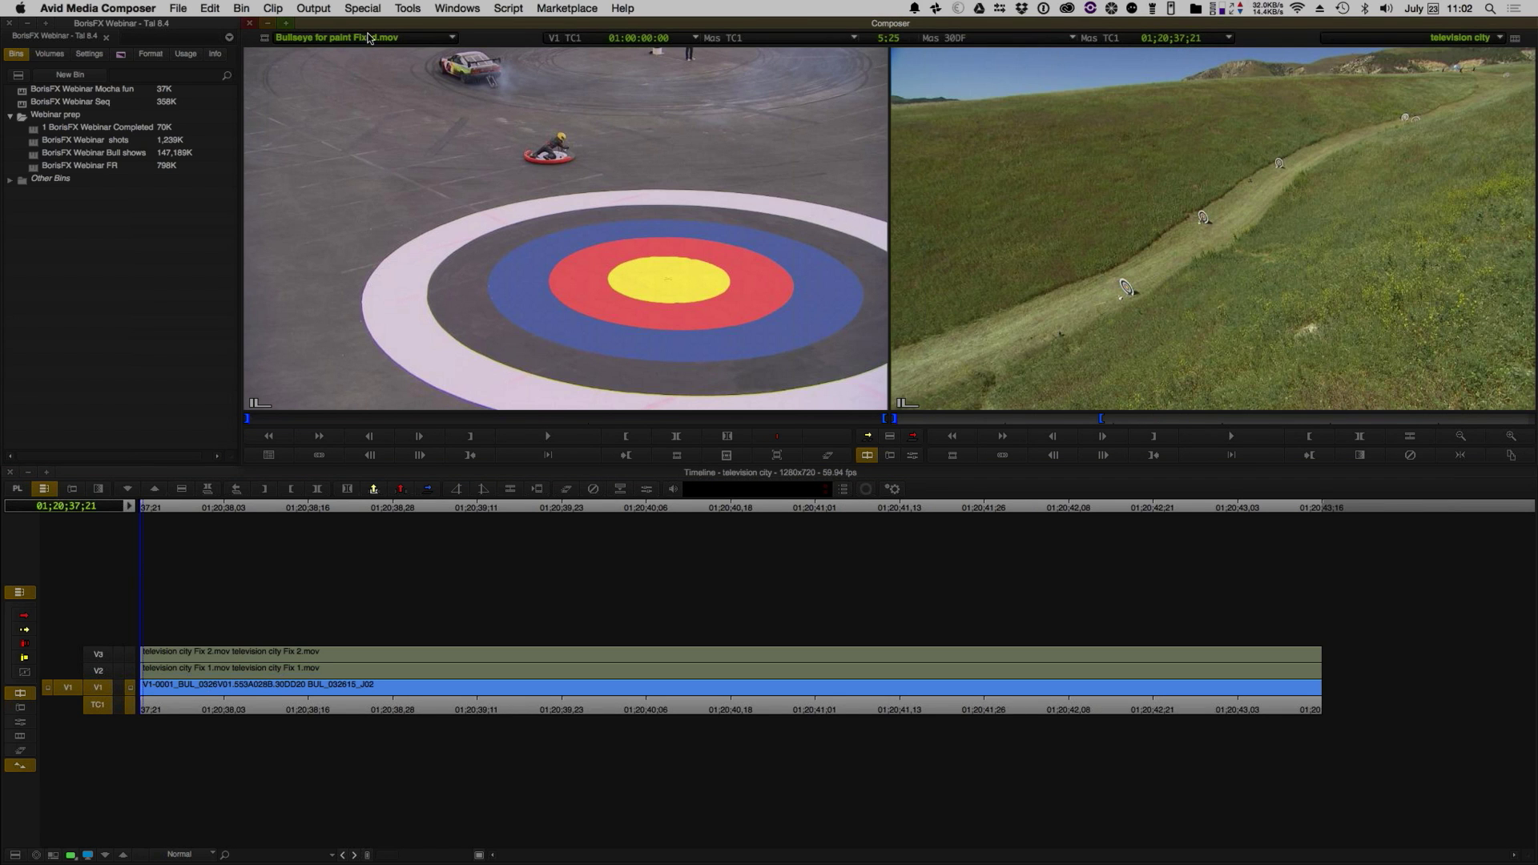
pyautogui.click(370, 37)
pyautogui.click(371, 50)
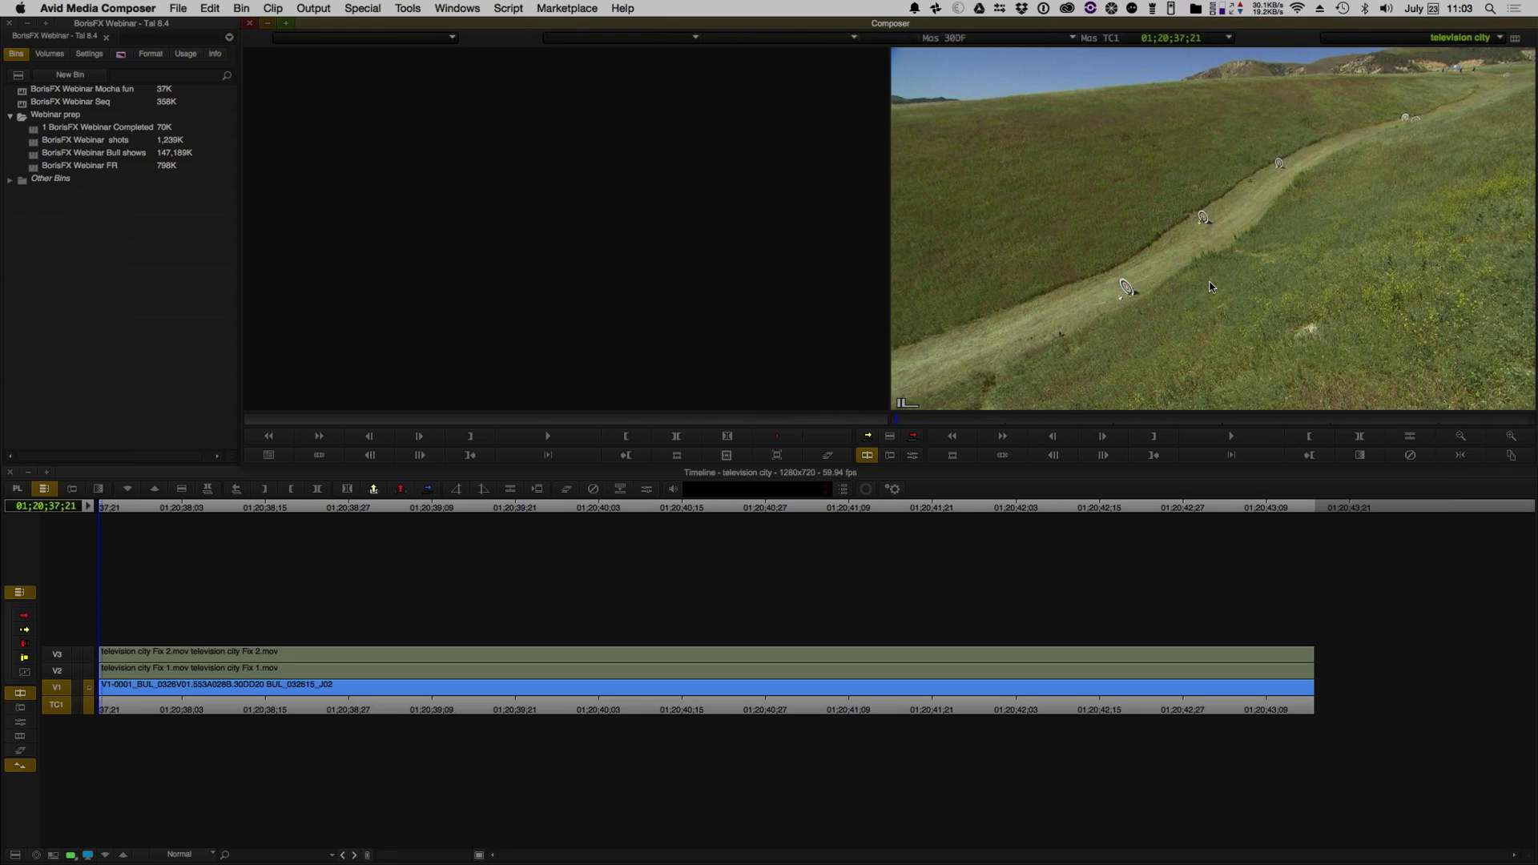
# - Play the original television city shot on V1 through, and replay its ending from about 01;20;41;06 to examine the frame edge
pyautogui.press('space')
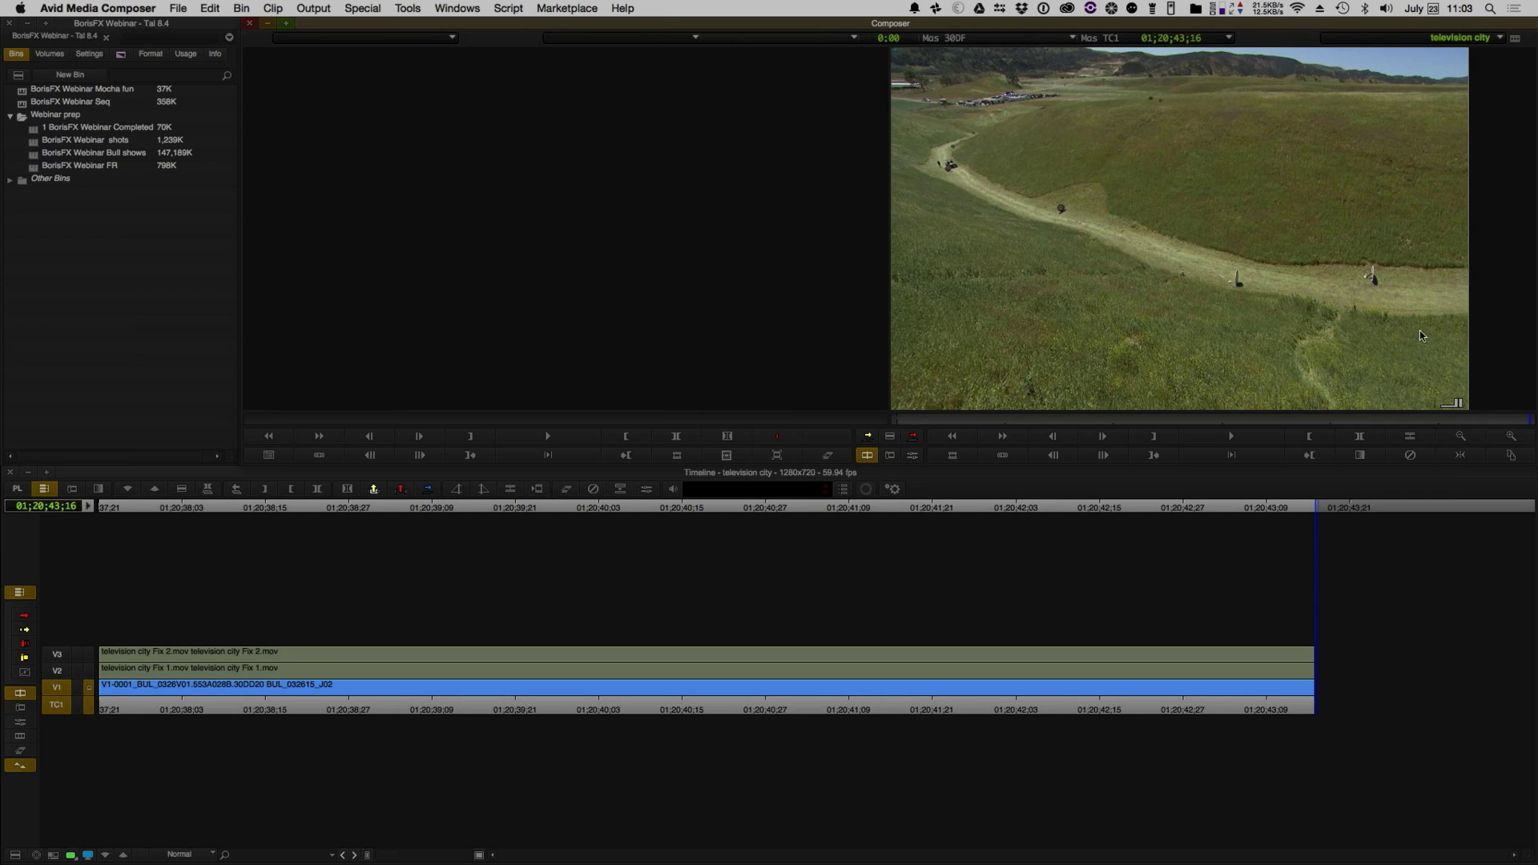
pyautogui.click(1302, 681)
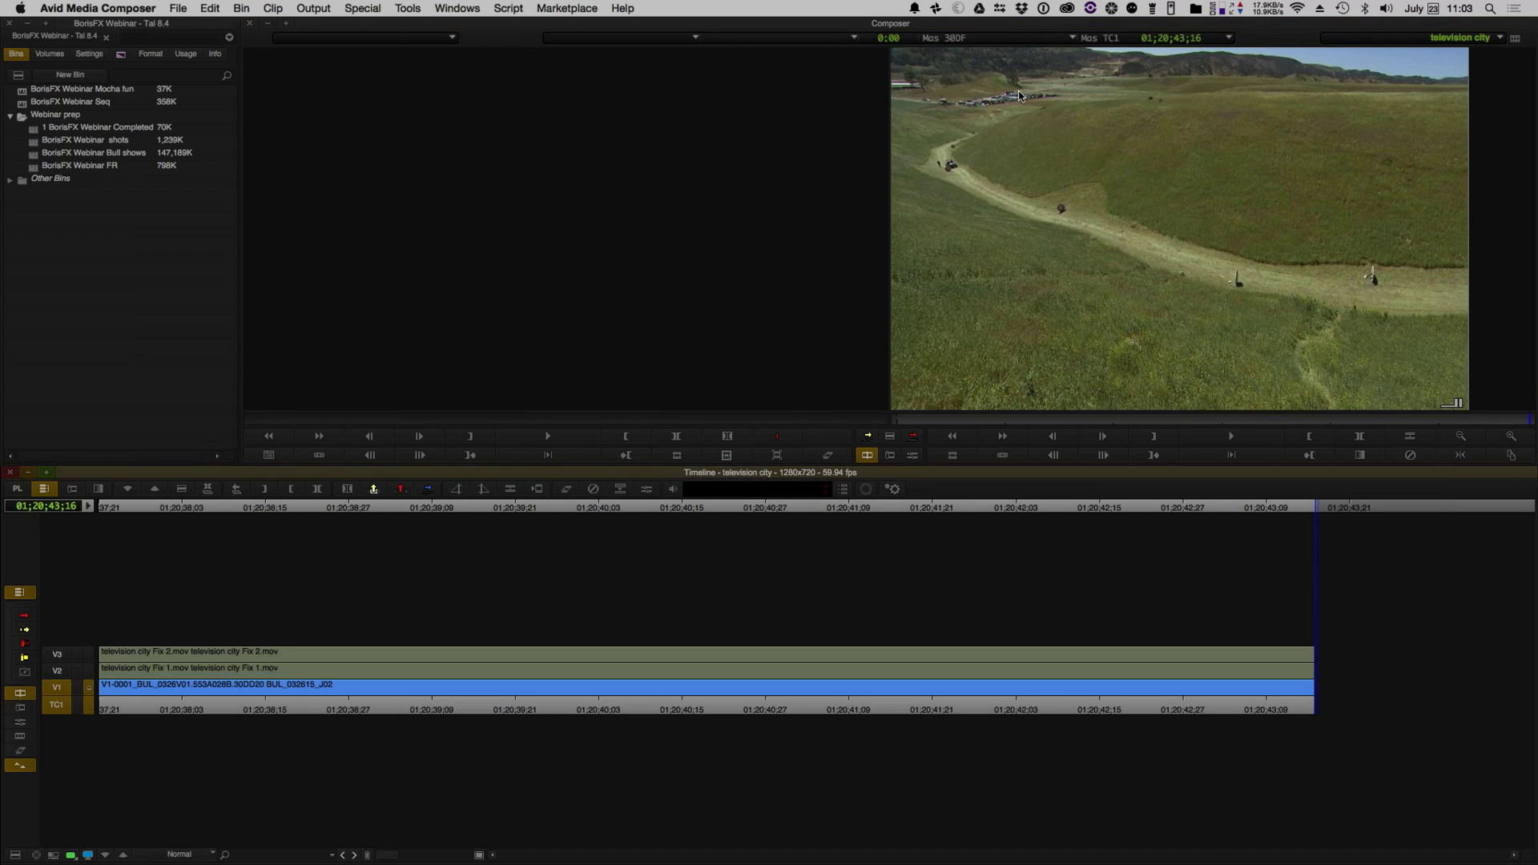
pyautogui.click(1277, 423)
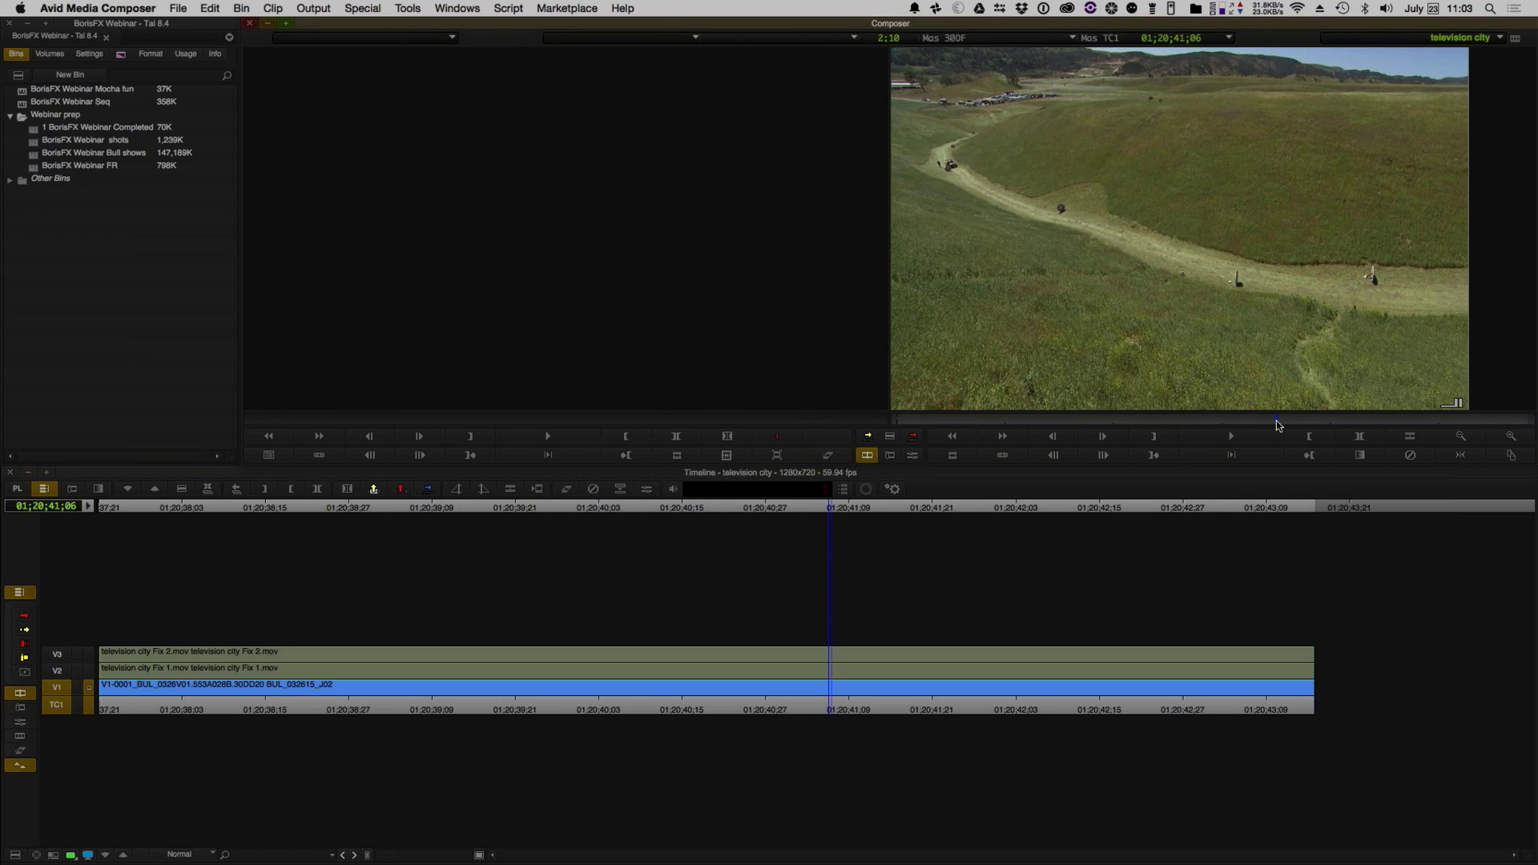
pyautogui.press('space')
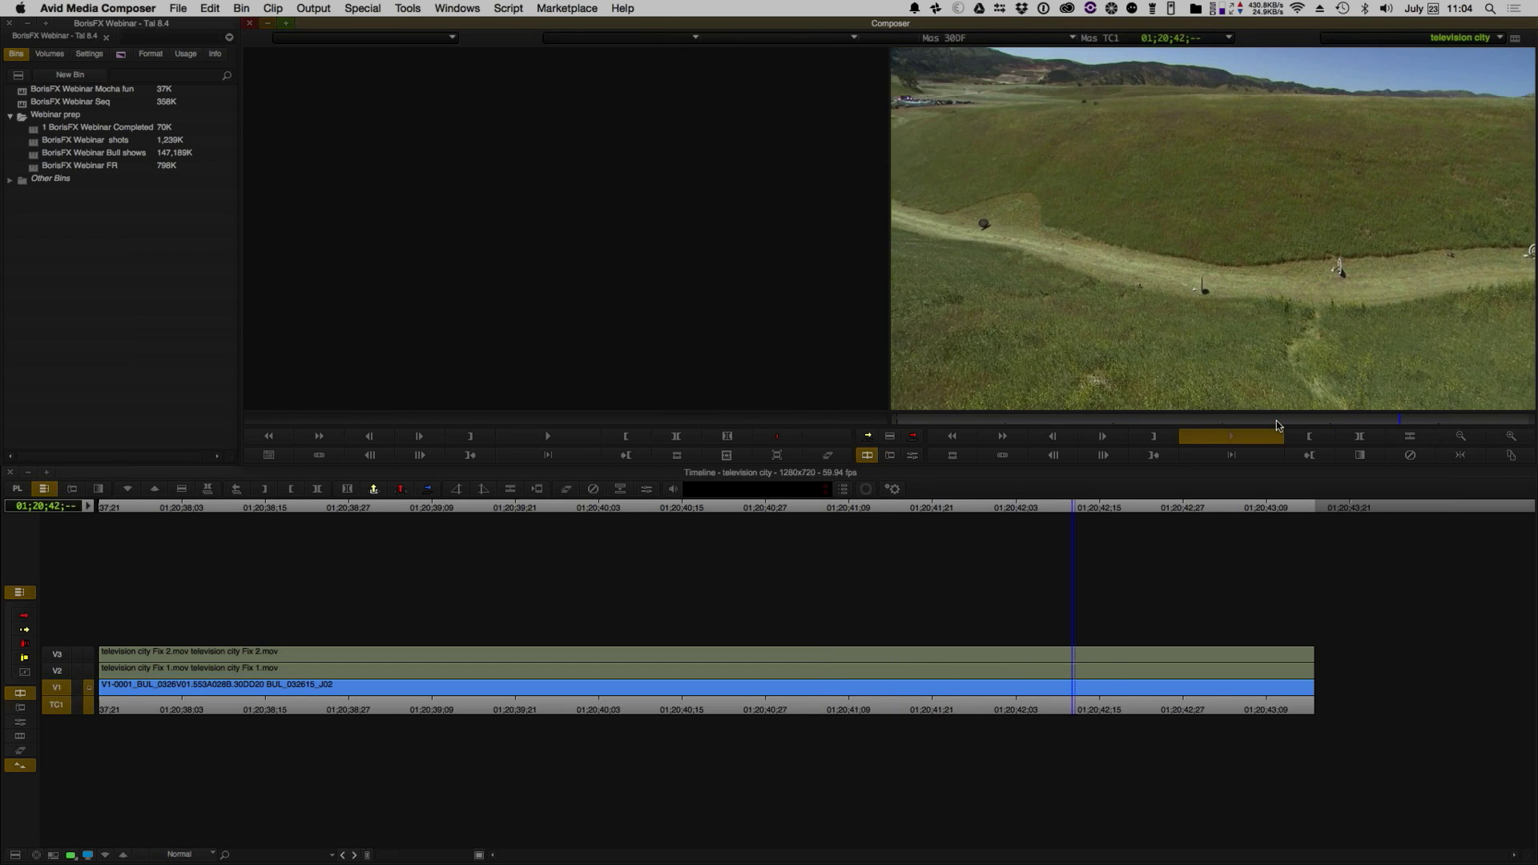
pyautogui.click(1276, 421)
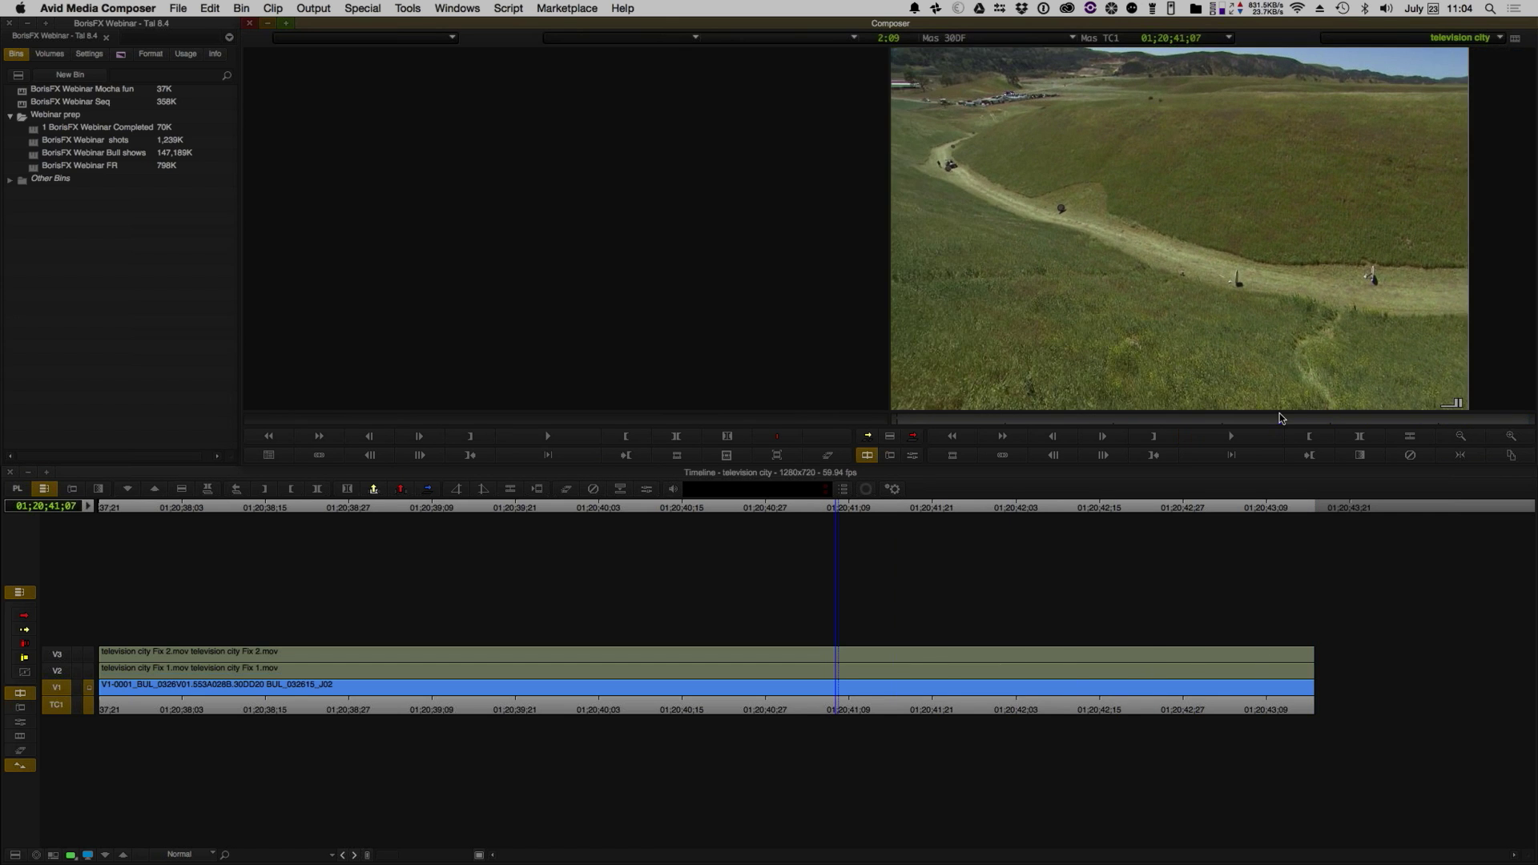
pyautogui.press('space')
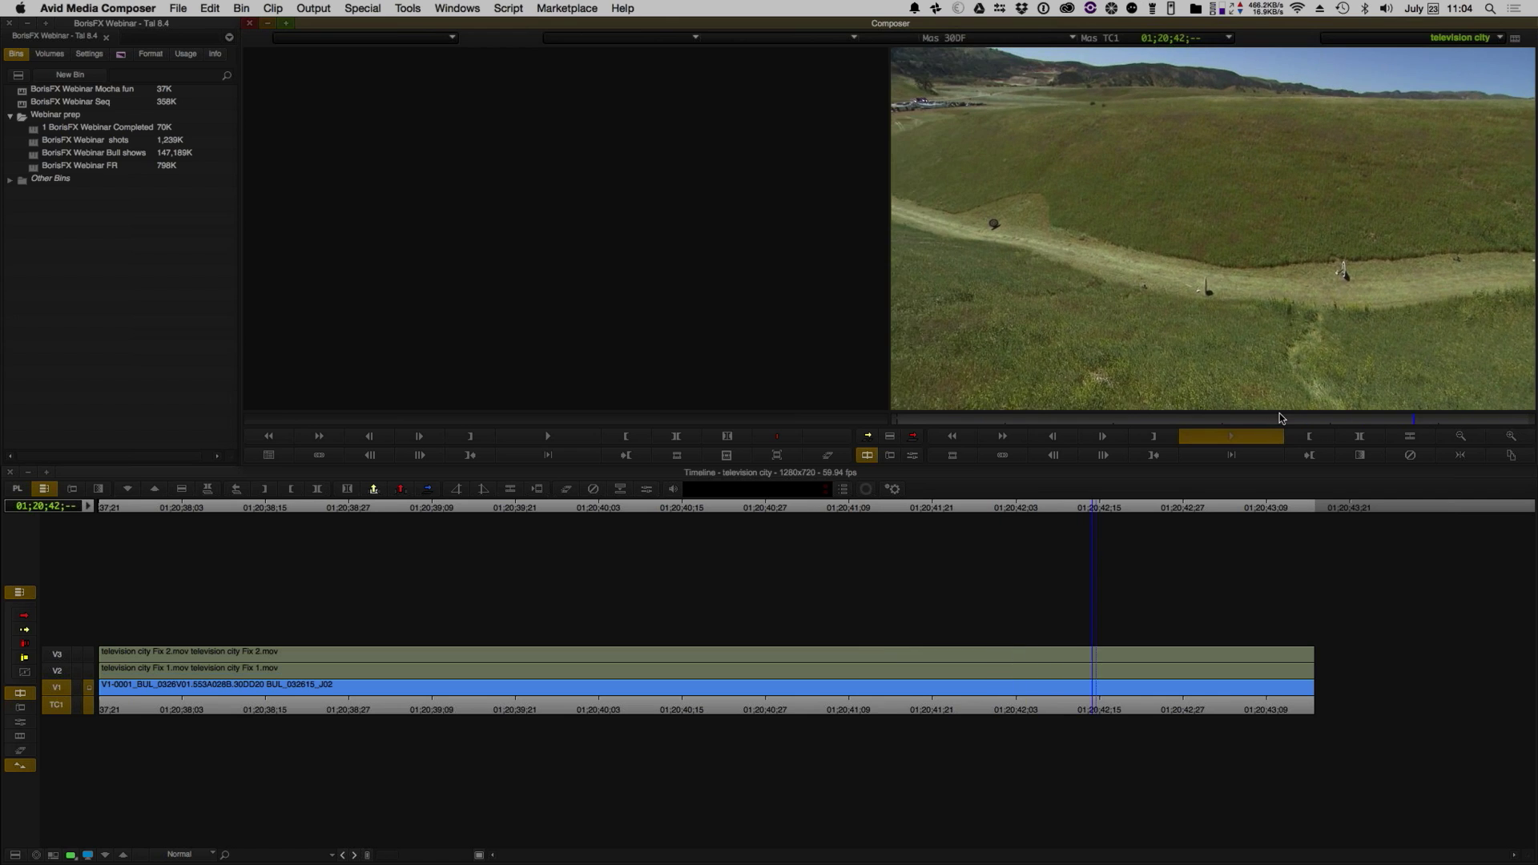
pyautogui.click(1316, 686)
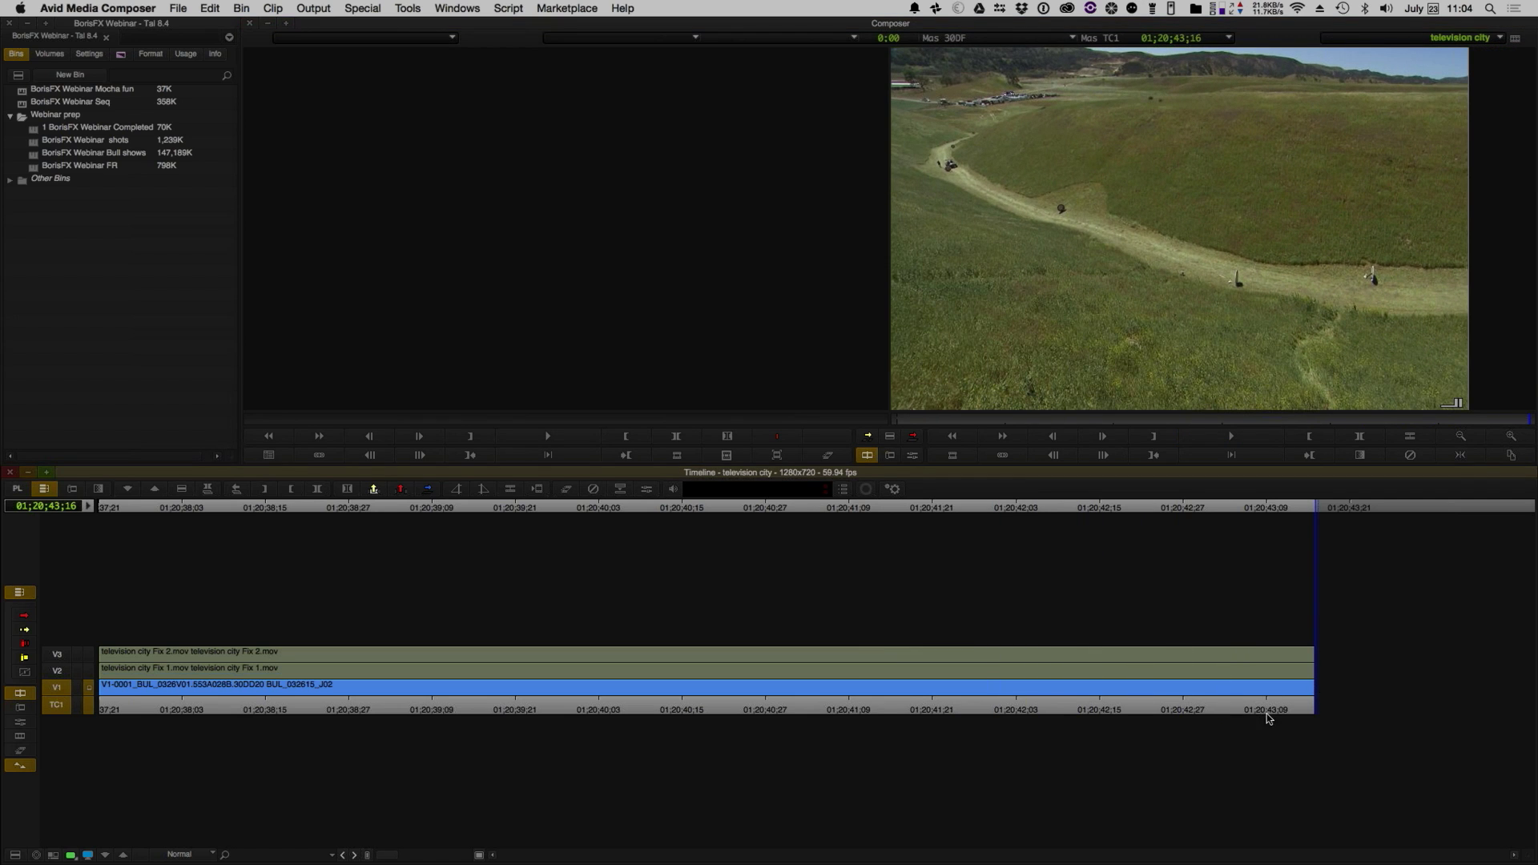
# - Switch monitoring from track V1 to V2 and replay the second half of the television city shot with the first fix
pyautogui.click(1012, 694)
pyautogui.click(804, 709)
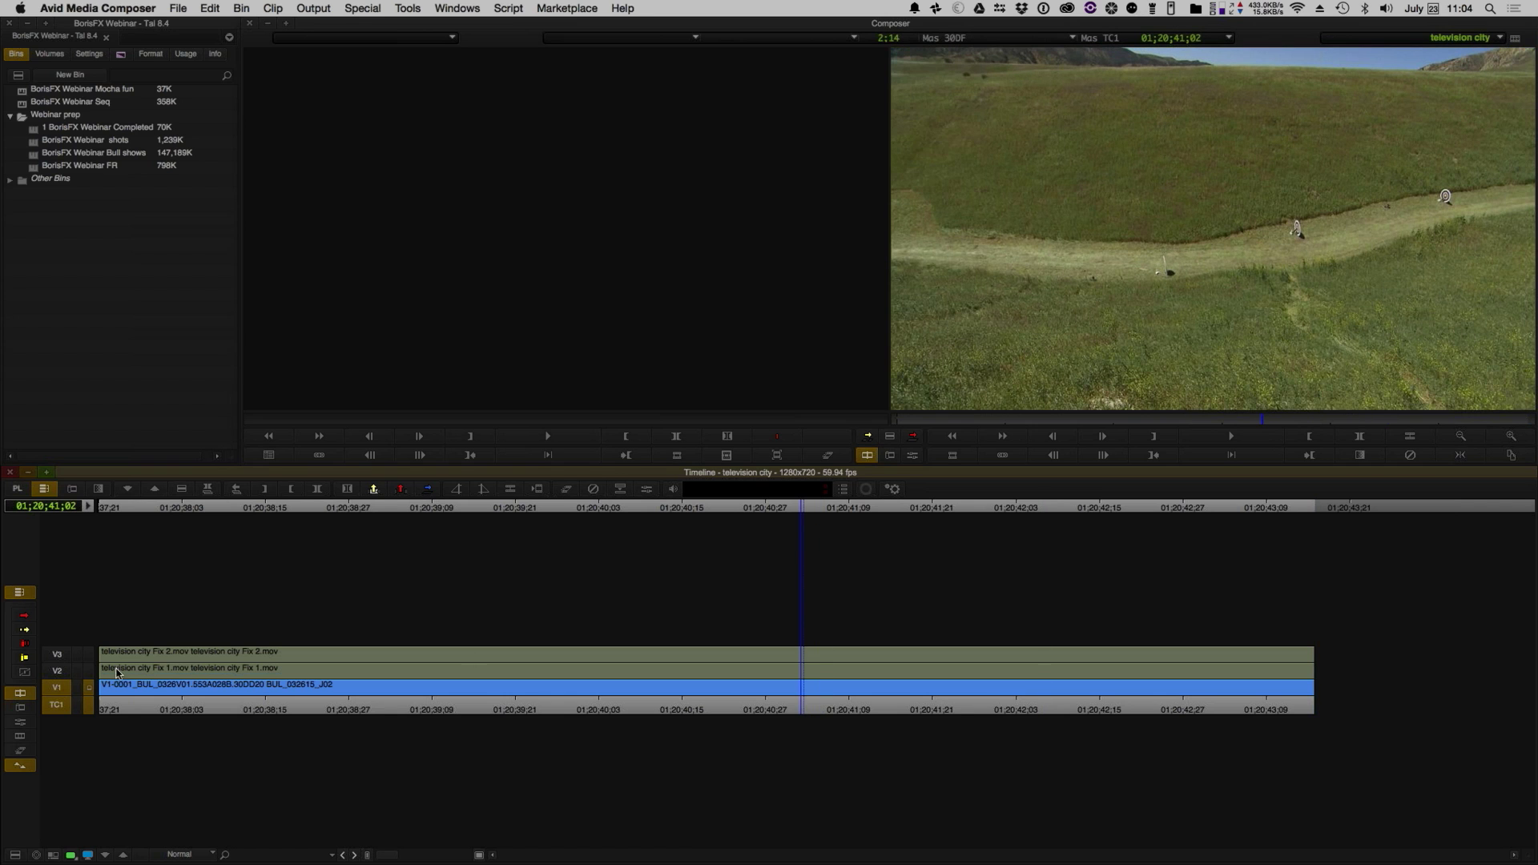
pyautogui.click(51, 673)
pyautogui.click(56, 687)
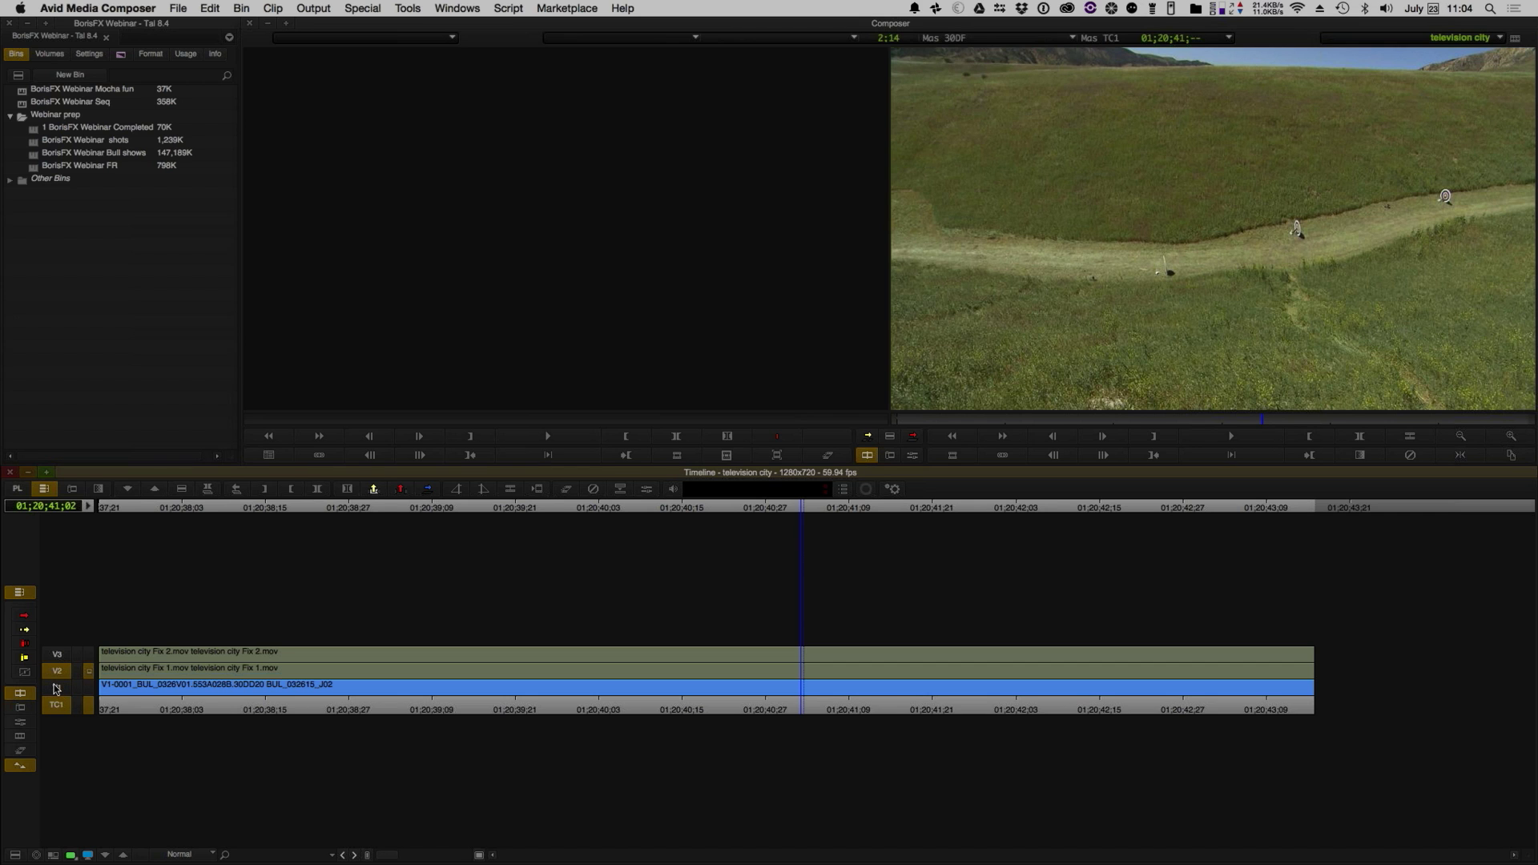
pyautogui.press('space')
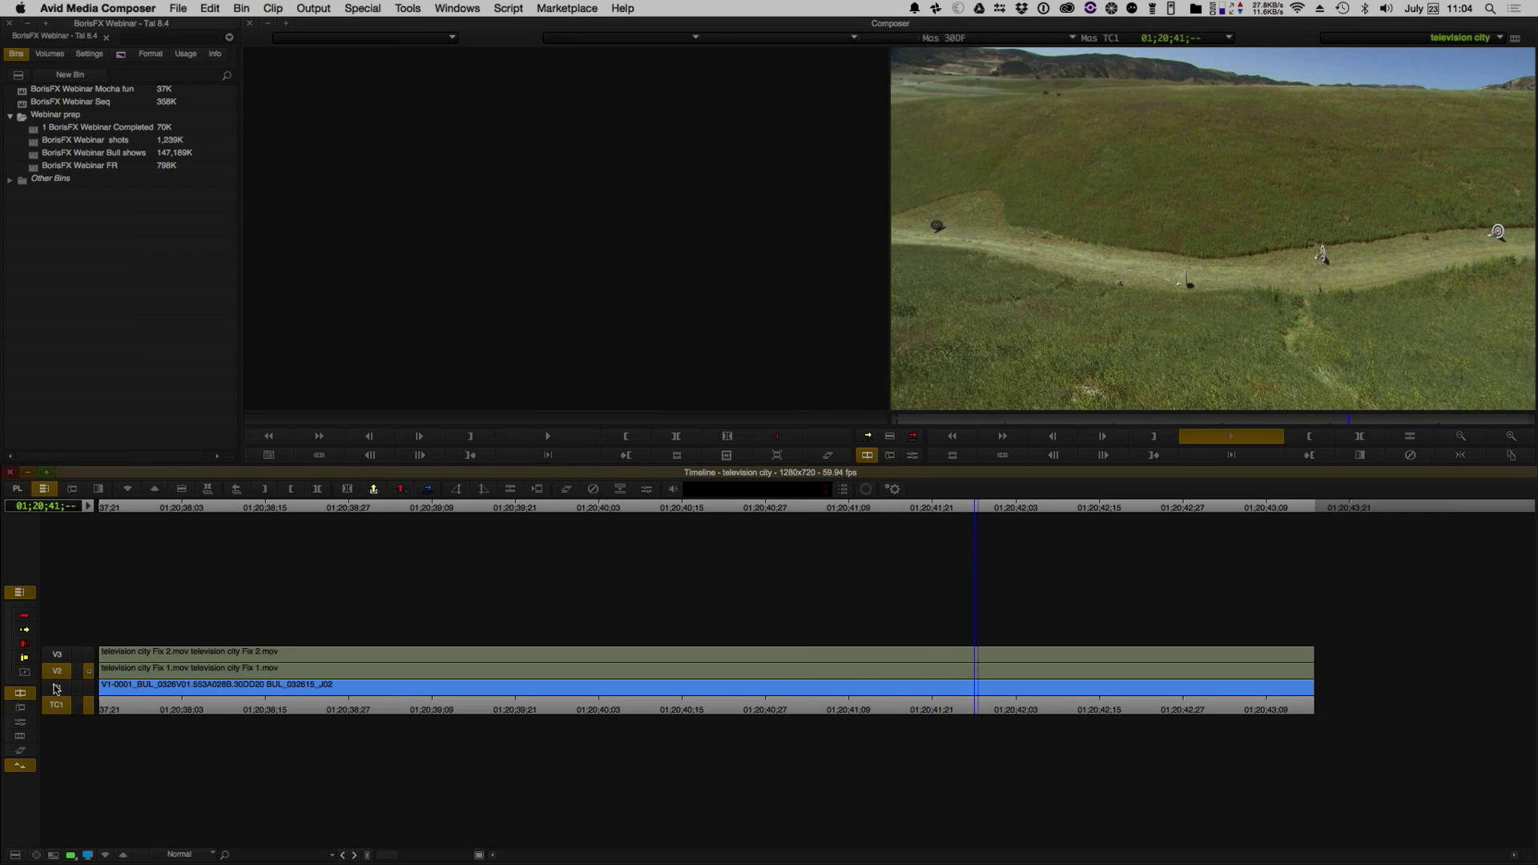
pyautogui.click(891, 709)
pyautogui.press('space')
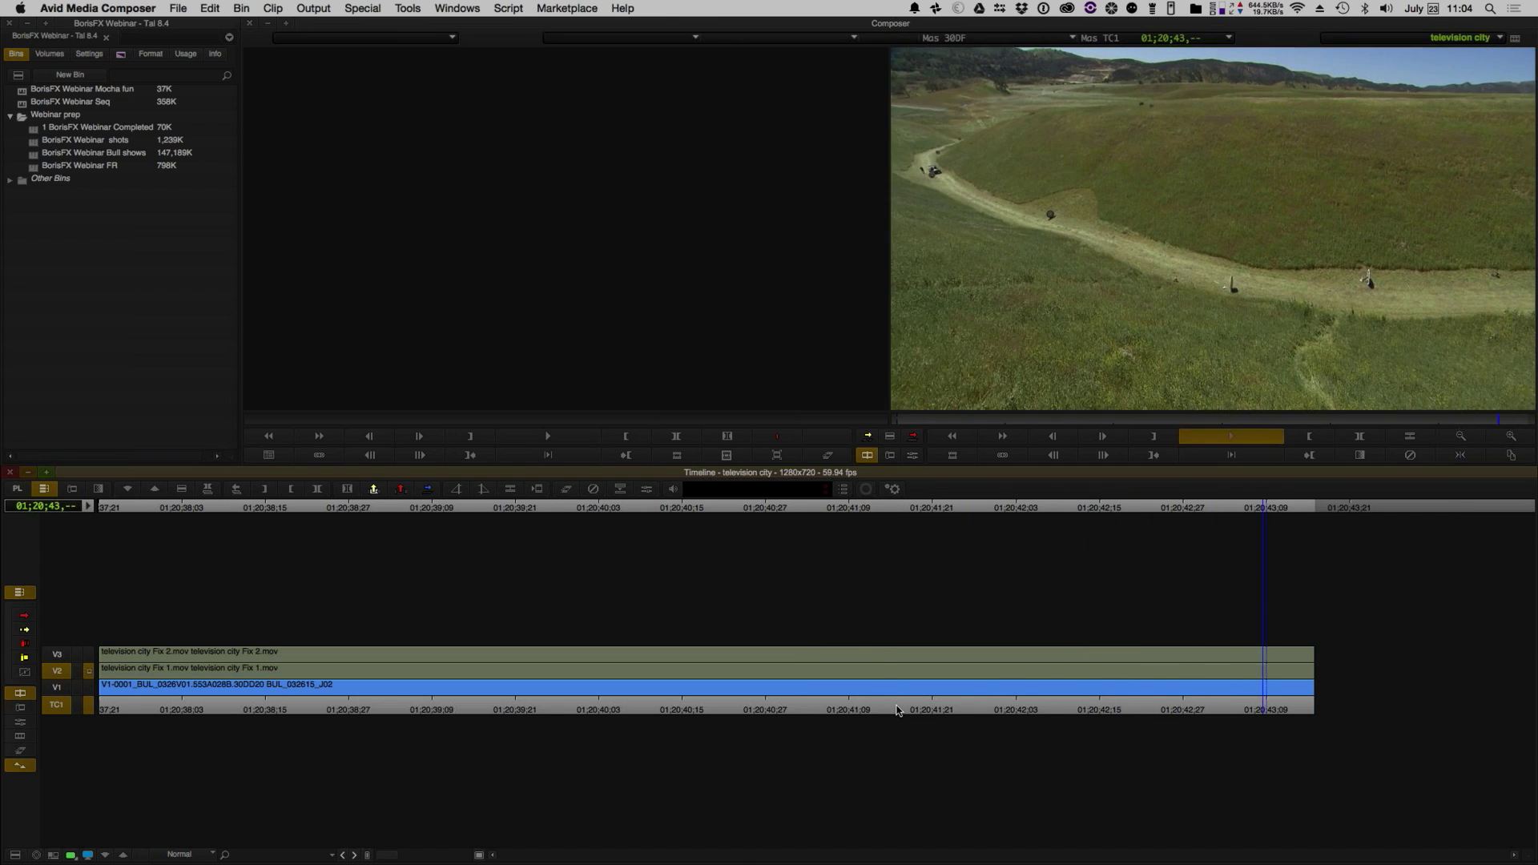
pyautogui.click(894, 709)
pyautogui.press('space')
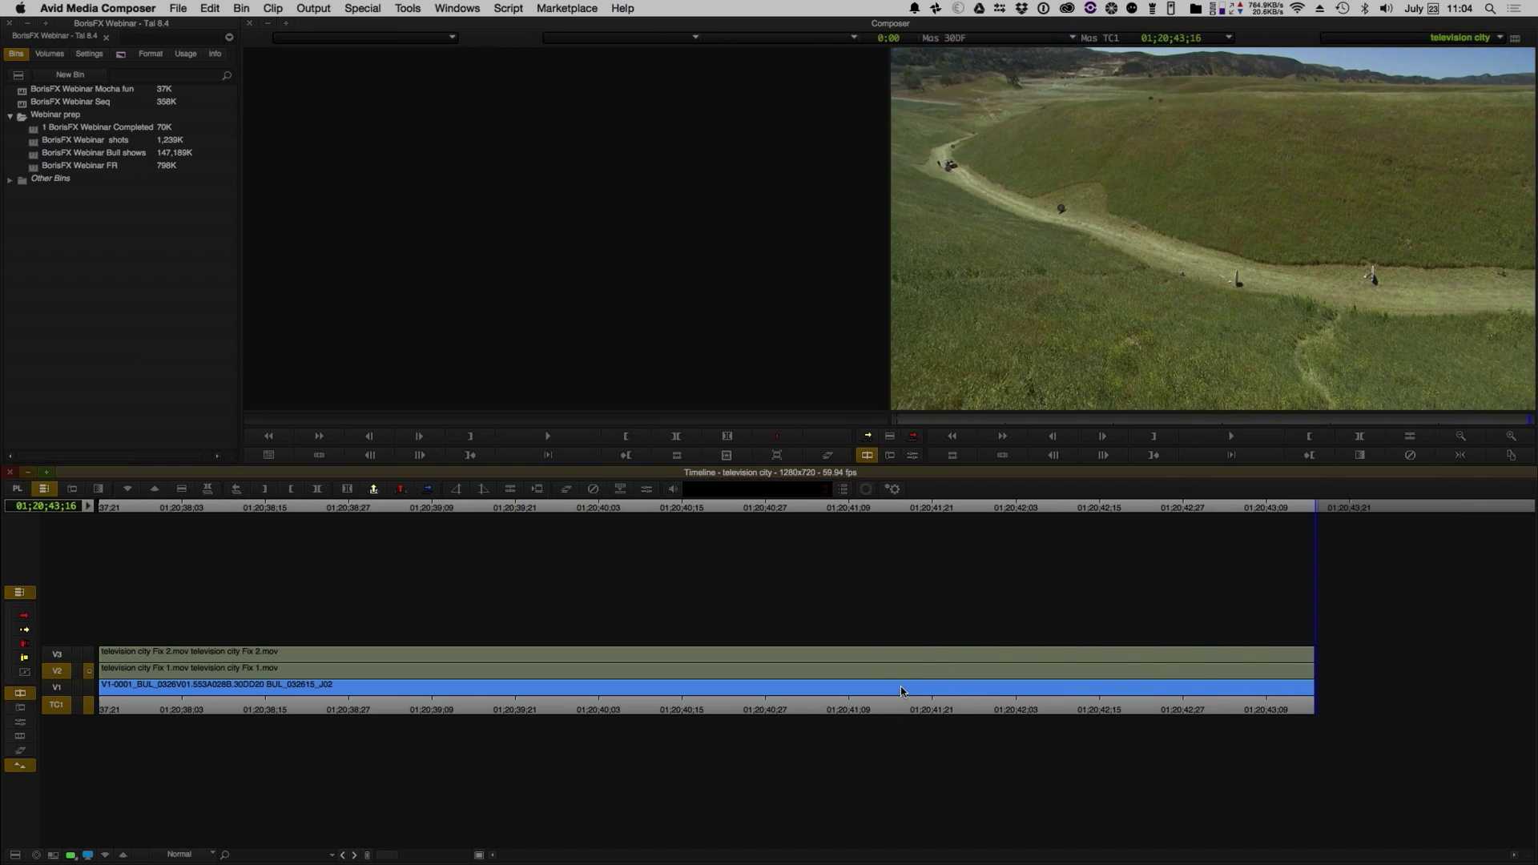
pyautogui.click(901, 687)
pyautogui.click(749, 681)
pyautogui.press('space')
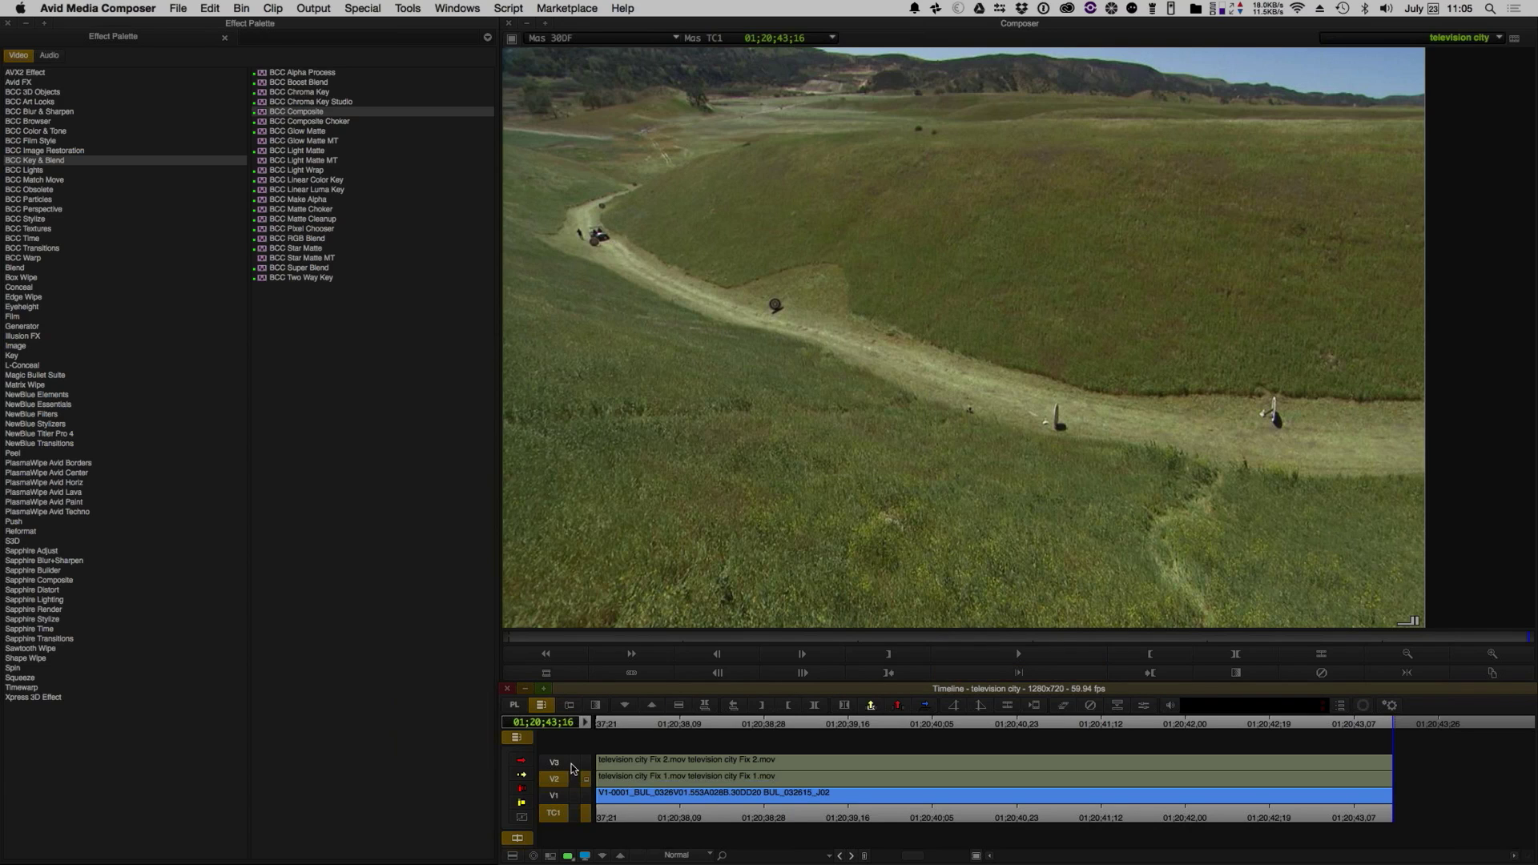
# - Monitor track V3, play the television city shot with the second fix and scrub through its last frames
pyautogui.click(825, 787)
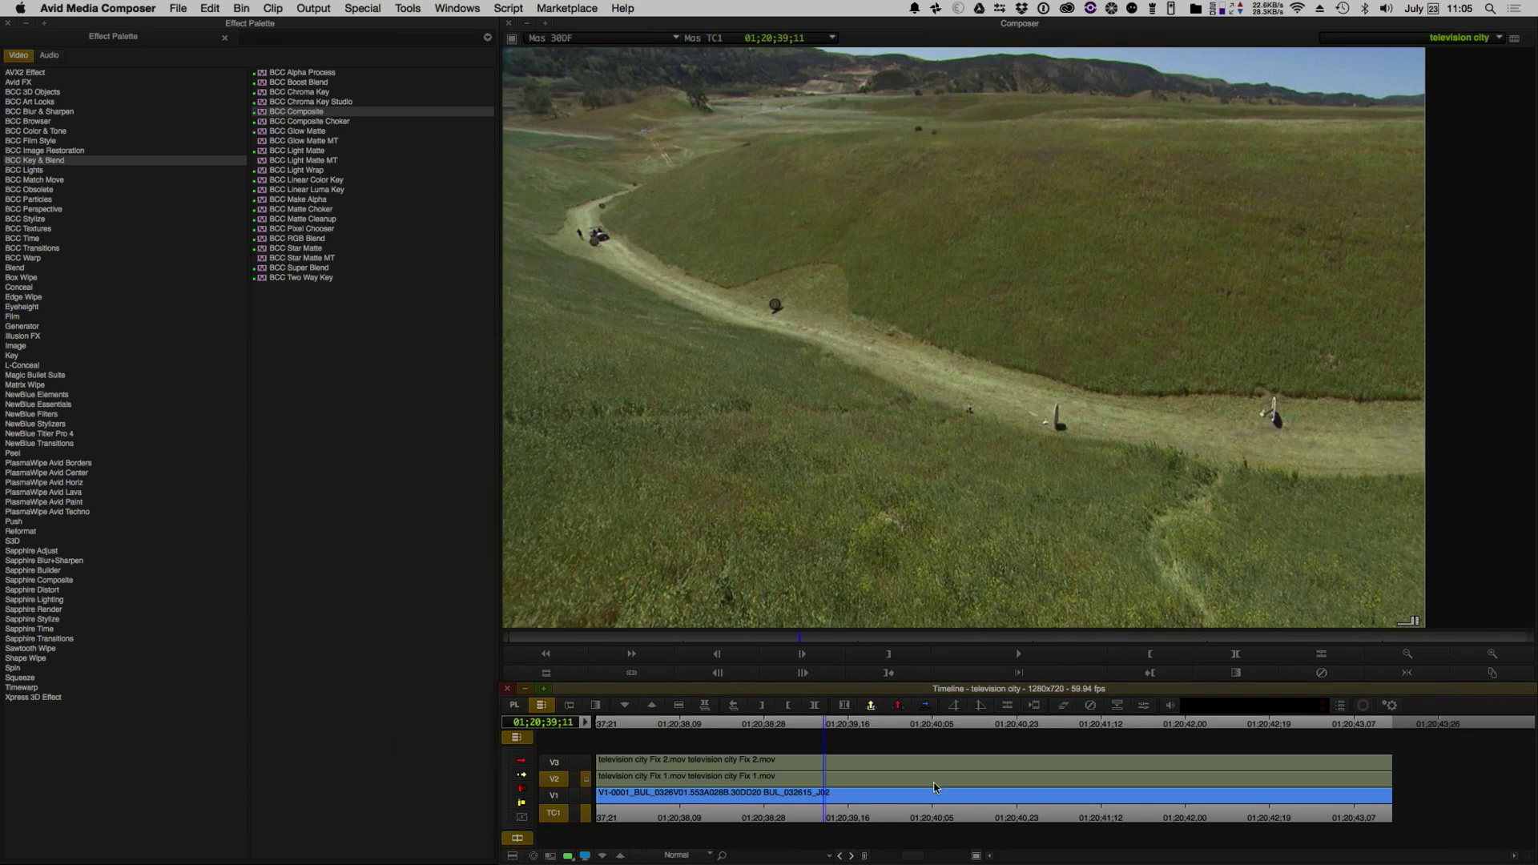
pyautogui.click(585, 768)
pyautogui.press('space')
pyautogui.click(1362, 809)
pyautogui.moveTo(1362, 810); pyautogui.dragTo(1392, 806)
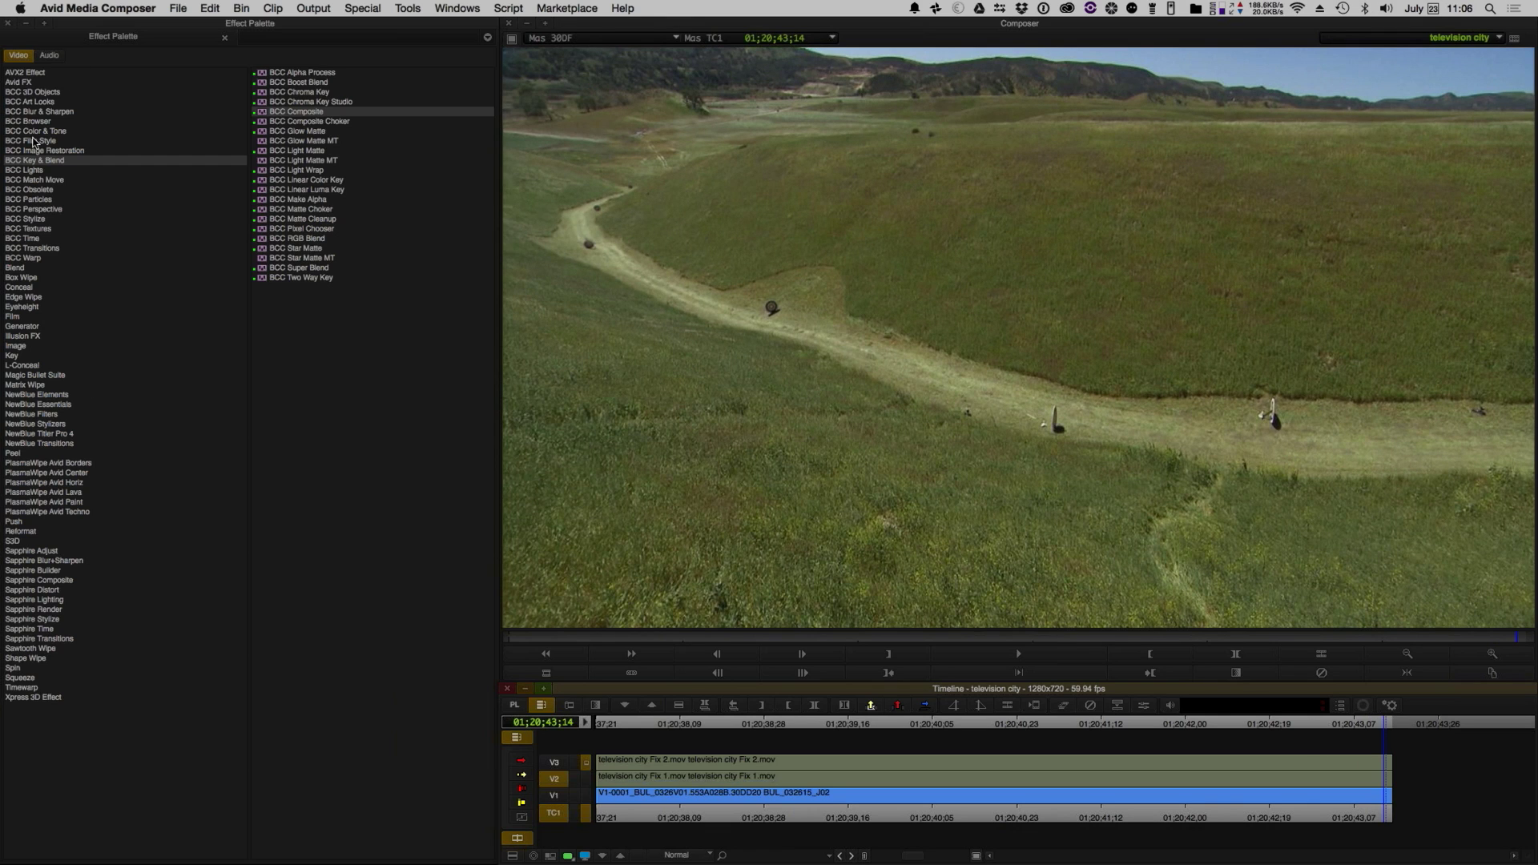